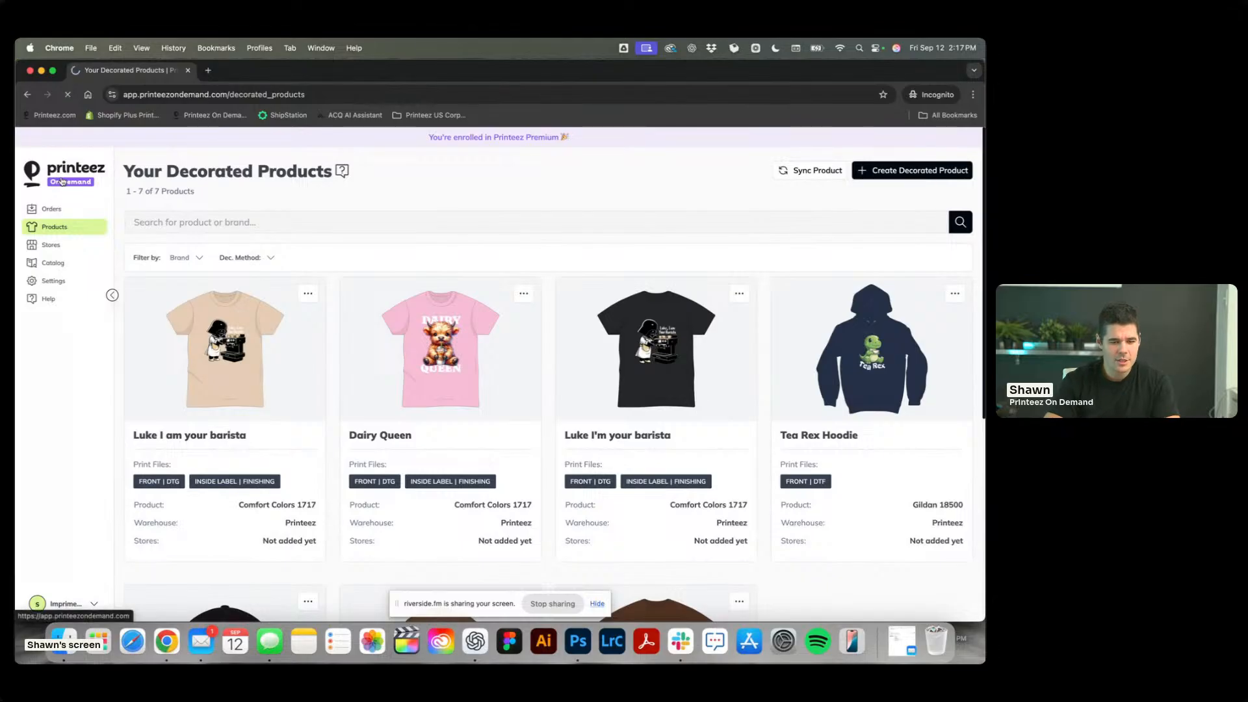
Look over the dashboard's featured products and onboarding checklist, and open the orders list.
scroll(608, 275, "down", 3)
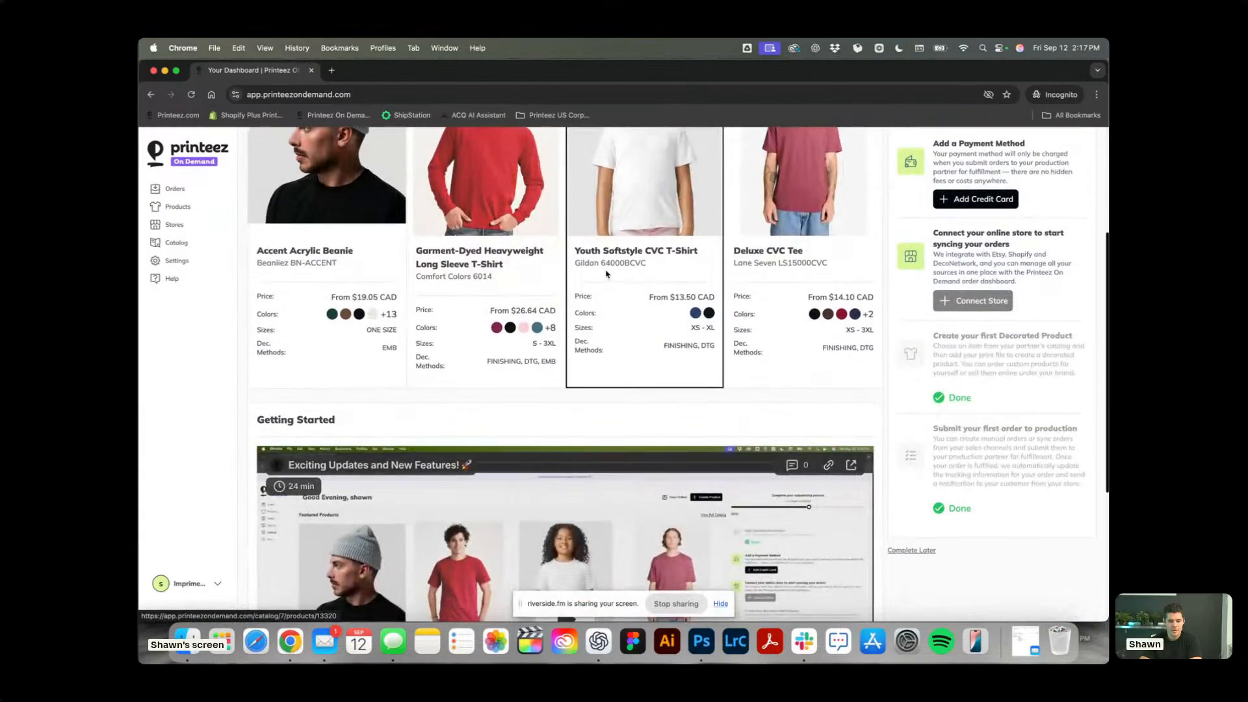
scroll(607, 275, "up", 4)
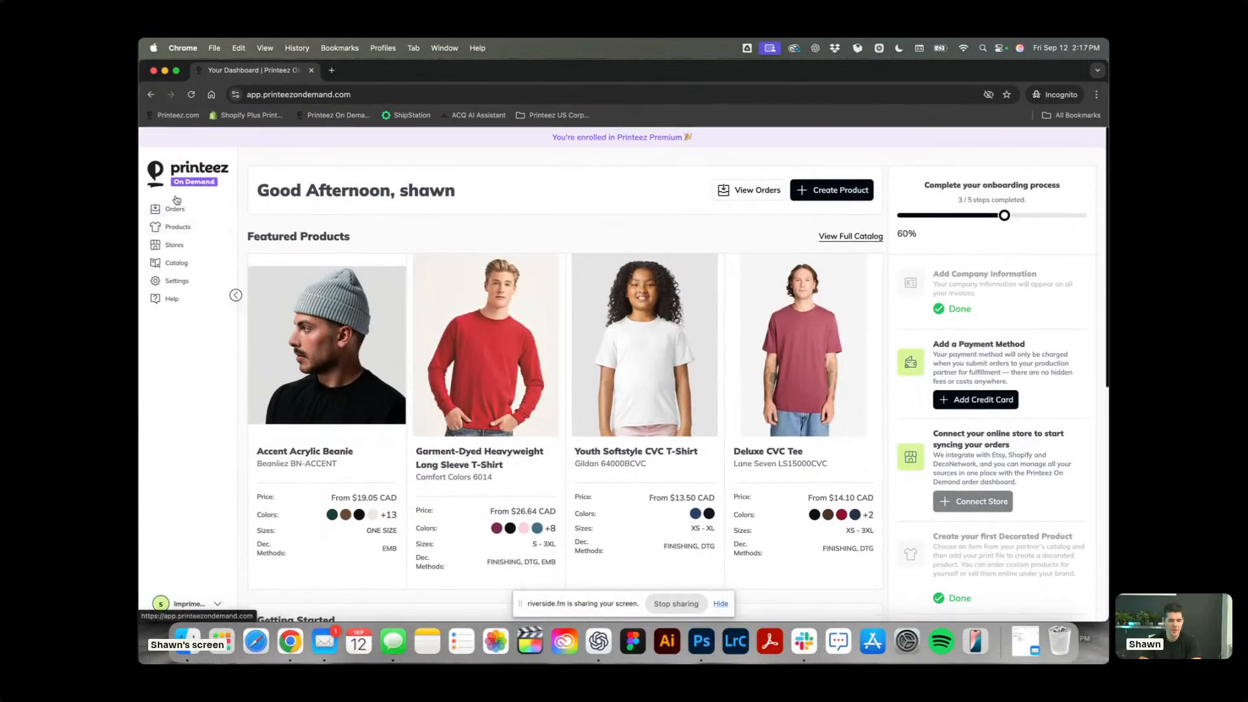
left_click(173, 209)
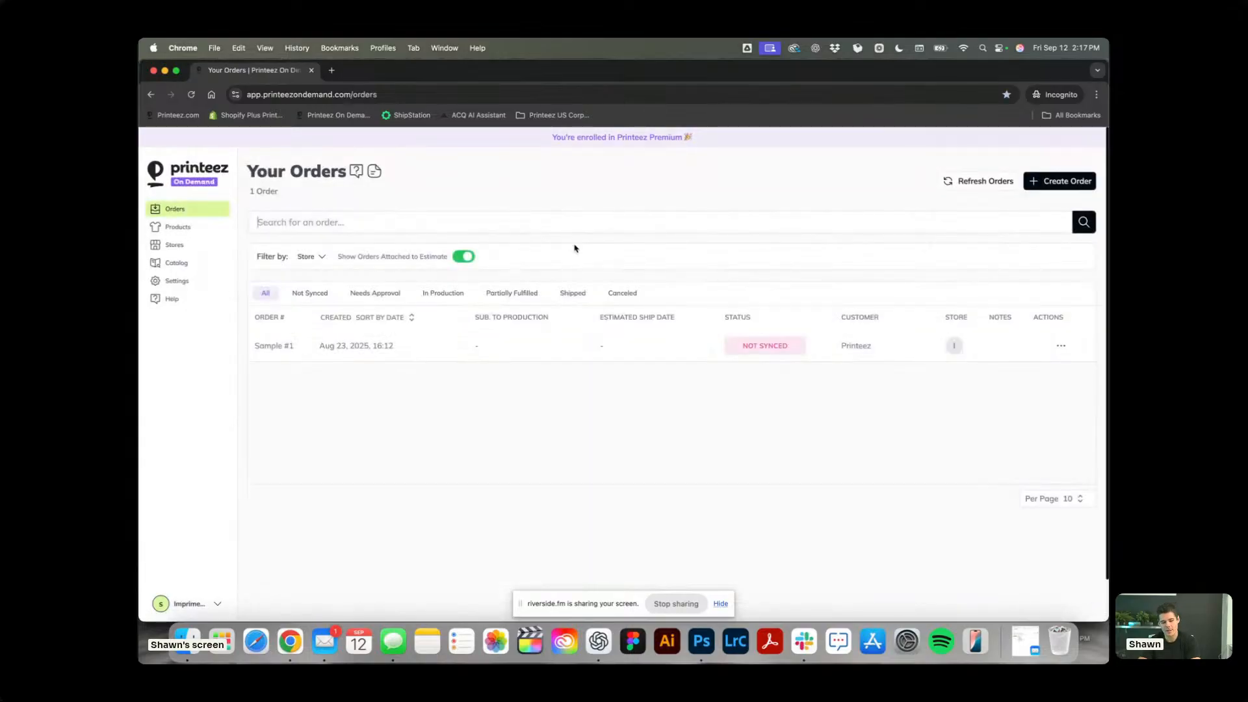
Open the Dairy Queen decorated product and review its details, options, variants and artwork.
left_click(176, 227)
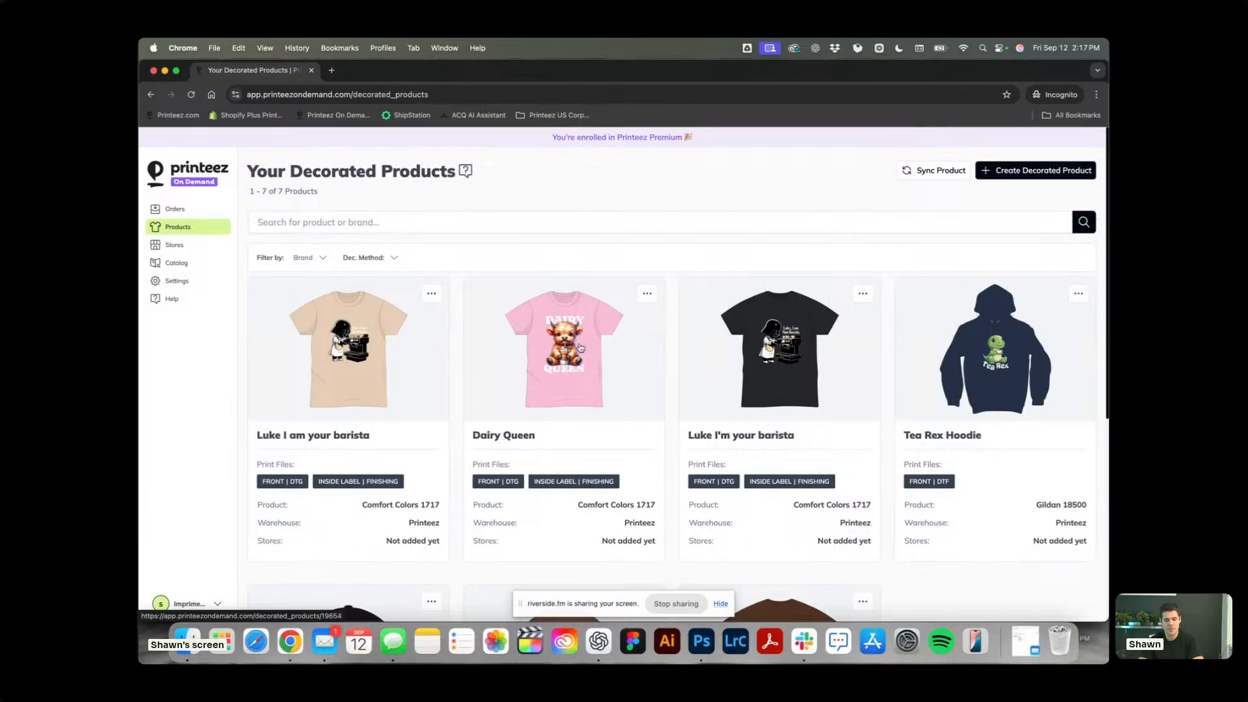
scroll(581, 347, "down", 3)
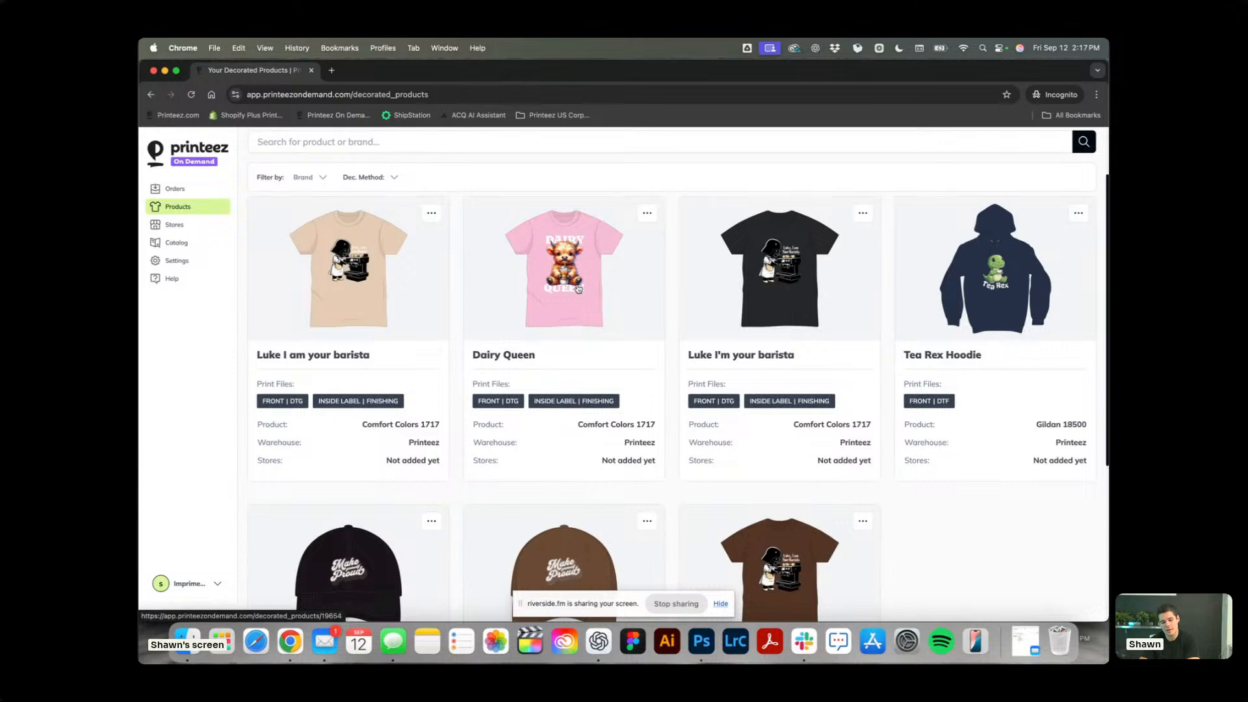
left_click(484, 208)
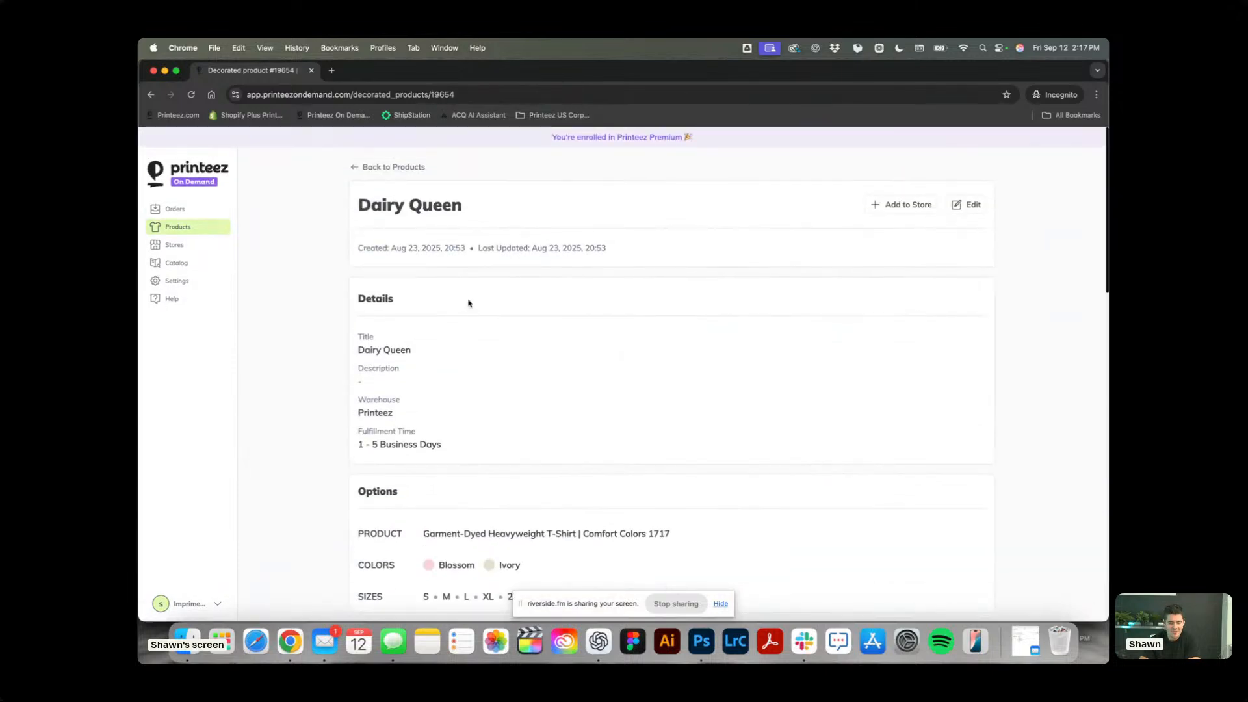
scroll(710, 306, "down", 5)
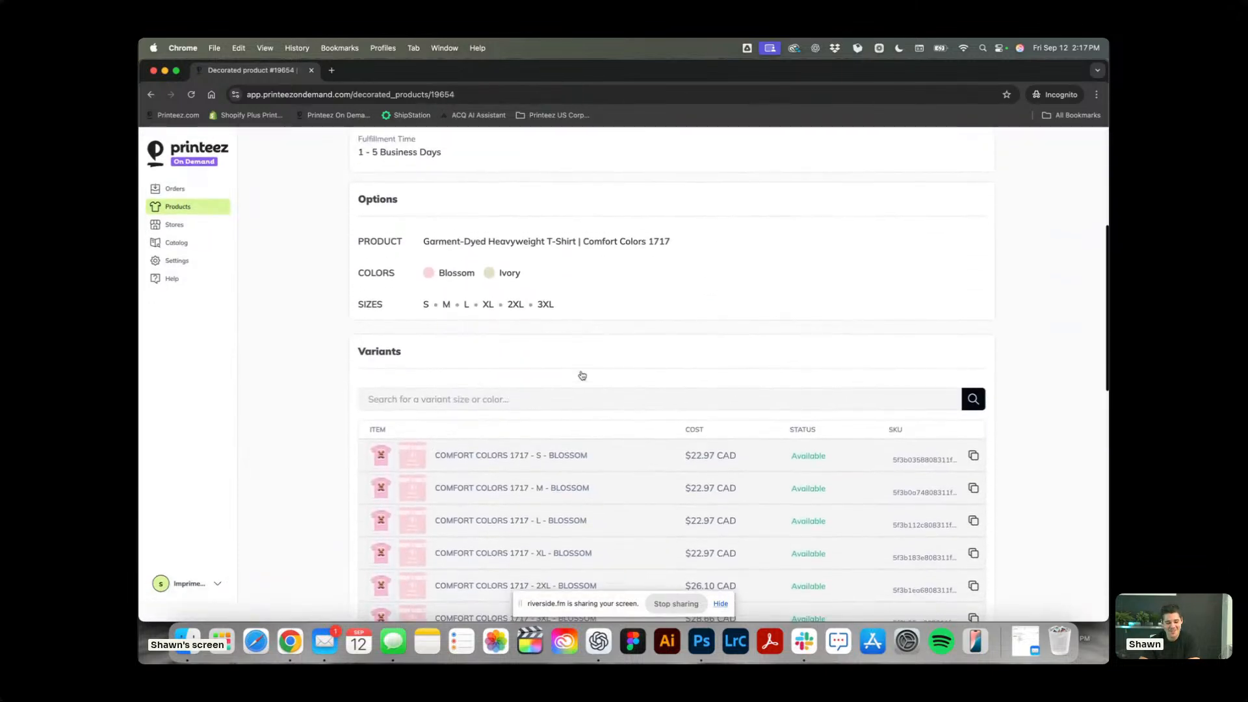
scroll(582, 375, "down", 1)
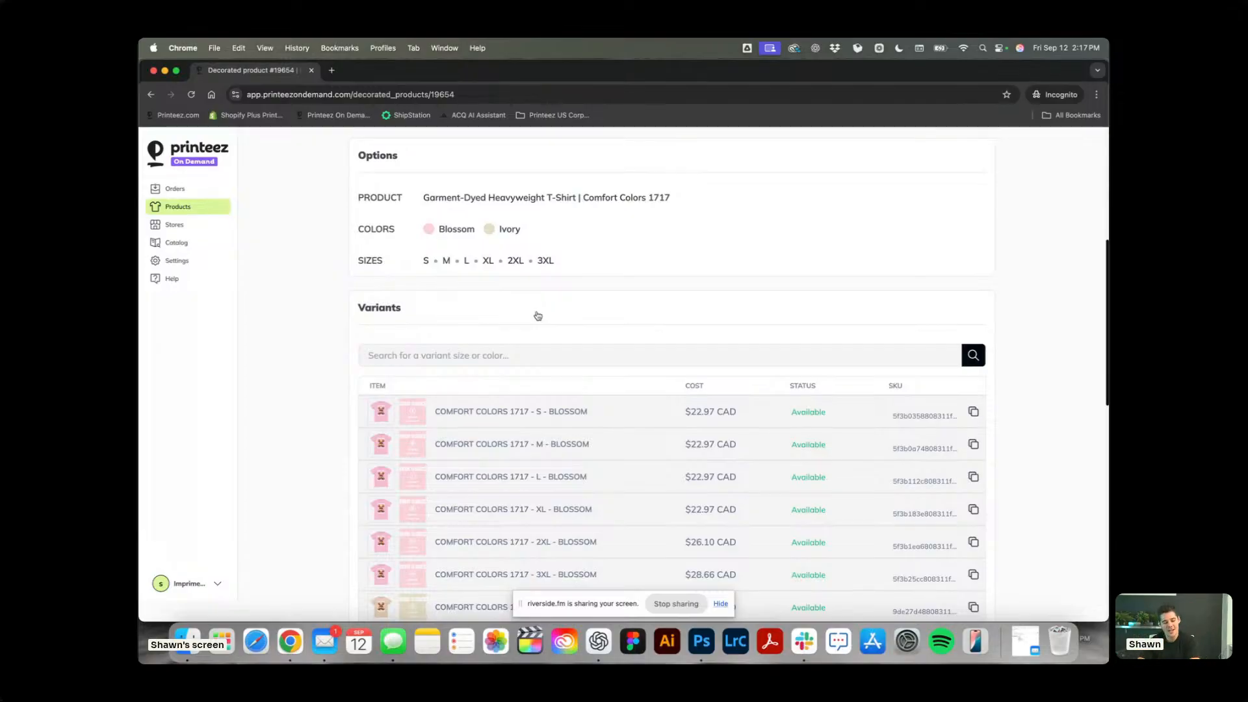
scroll(538, 316, "down", 10)
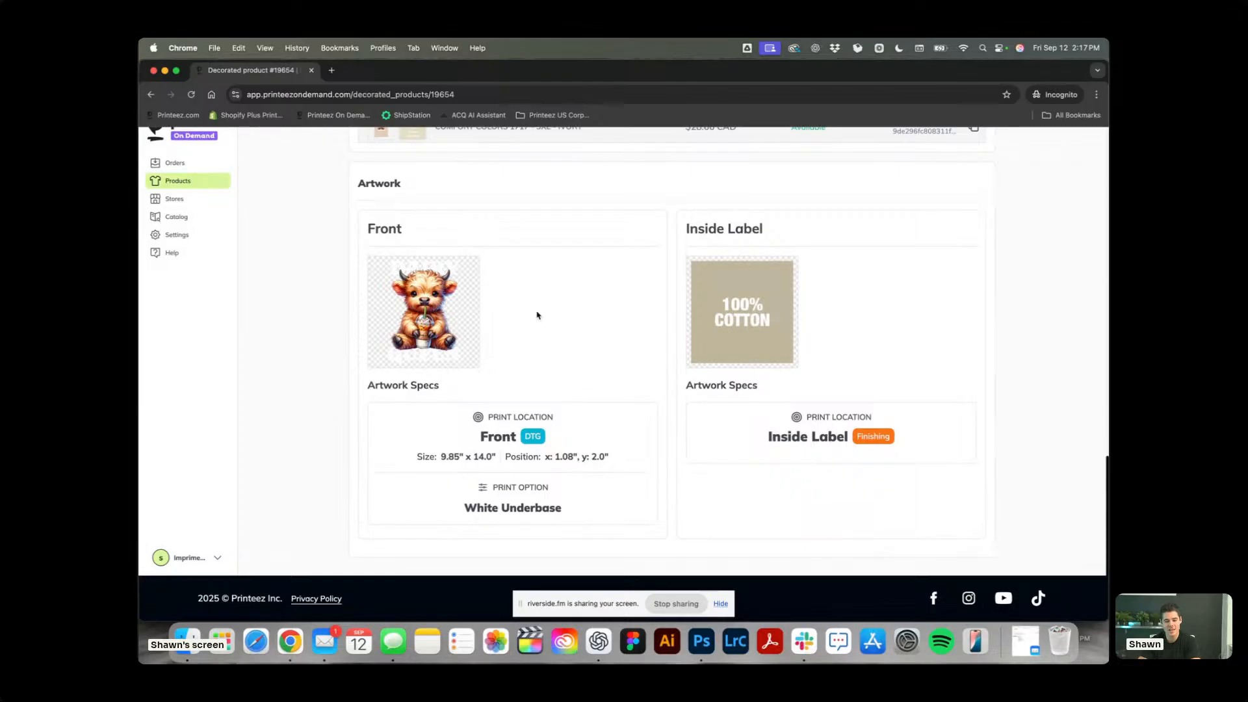
scroll(537, 316, "up", 15)
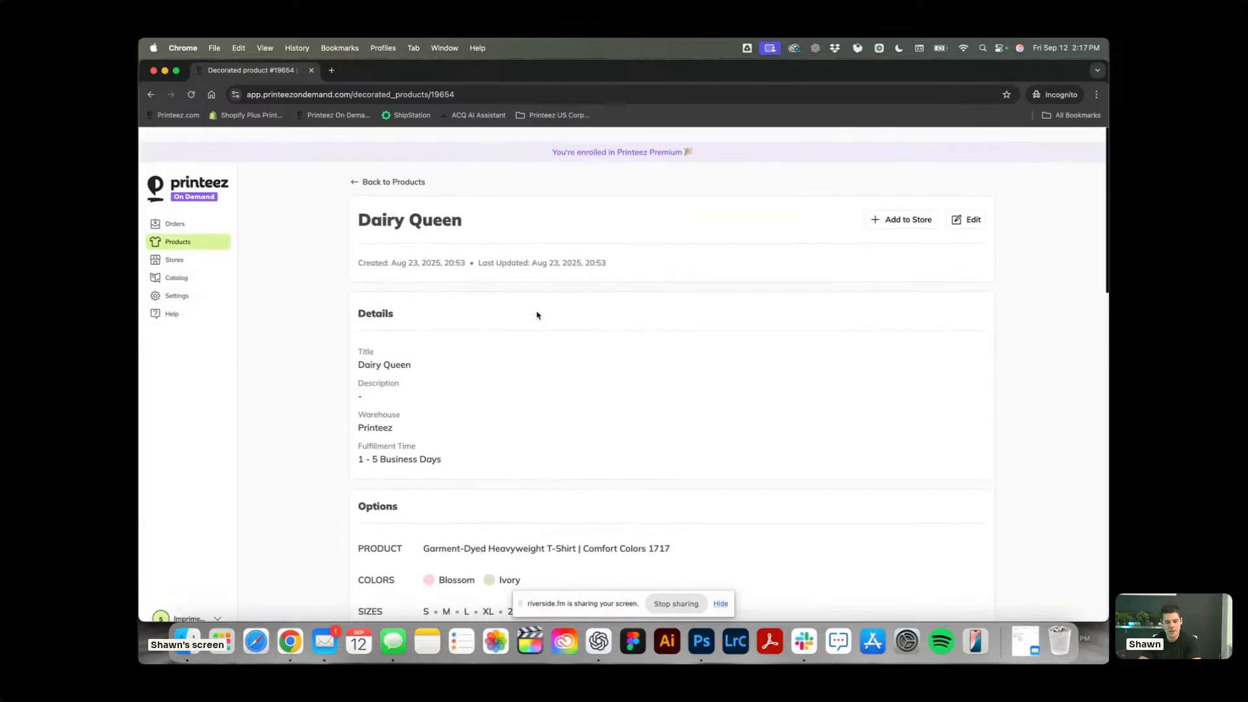
scroll(537, 315, "down", 12)
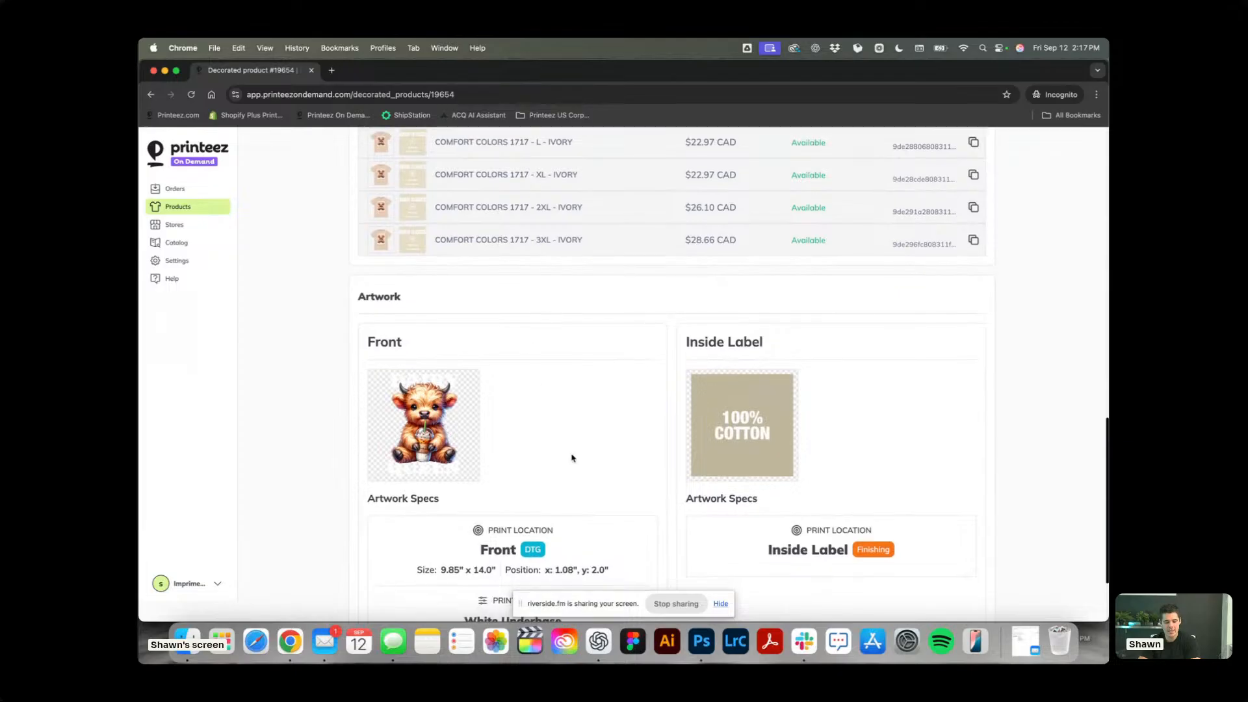
scroll(572, 458, "down", 3)
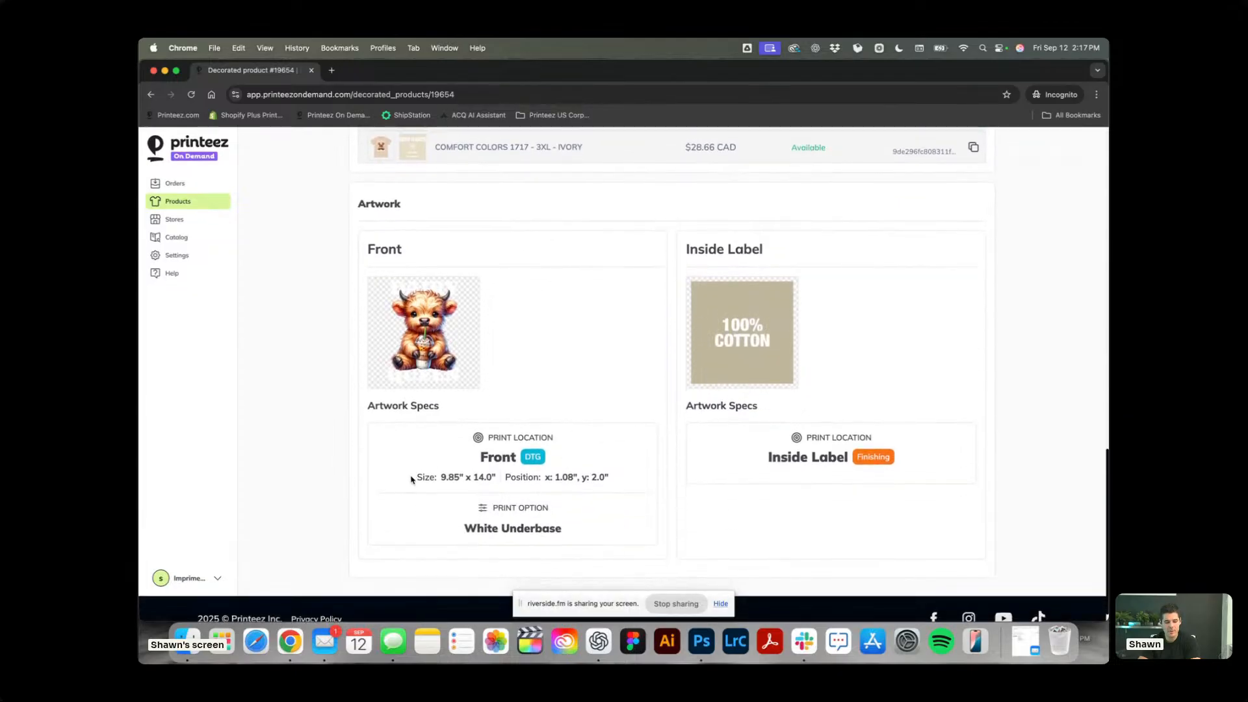
Examine the Dairy Queen front artwork's print size and underbase option, along with the product's details and variants.
left_click_drag(411, 480, 502, 483)
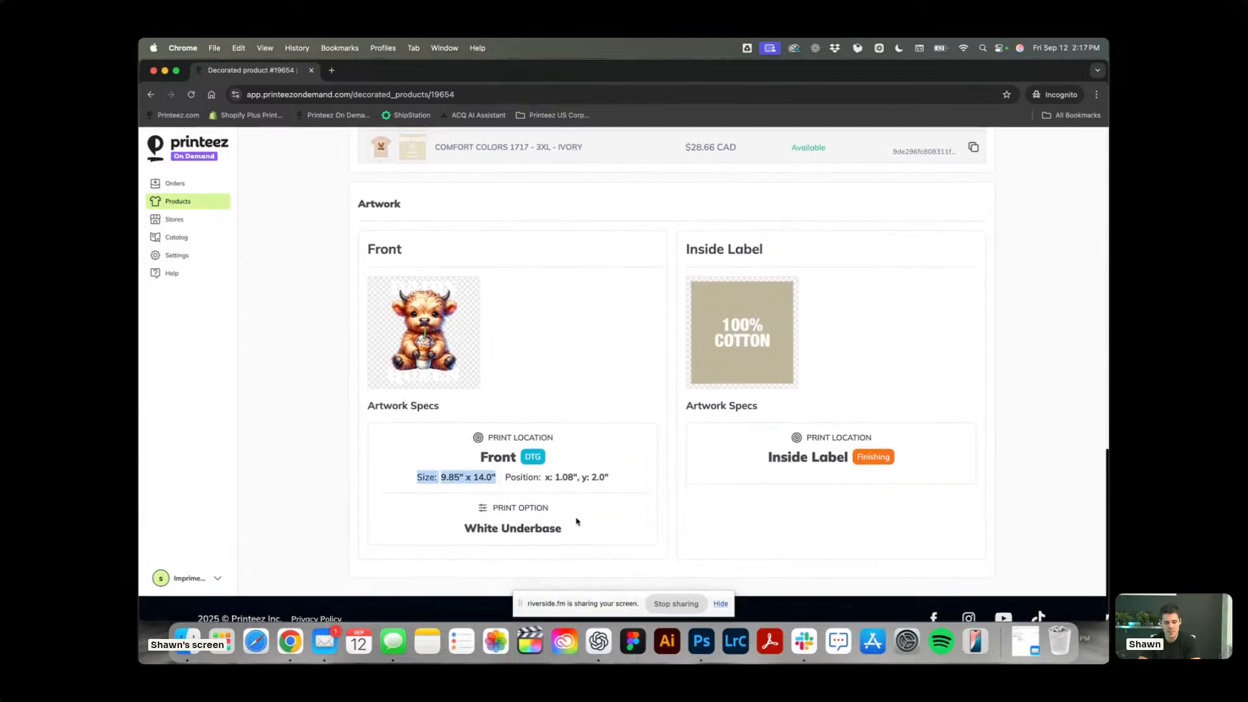
left_click_drag(566, 530, 465, 533)
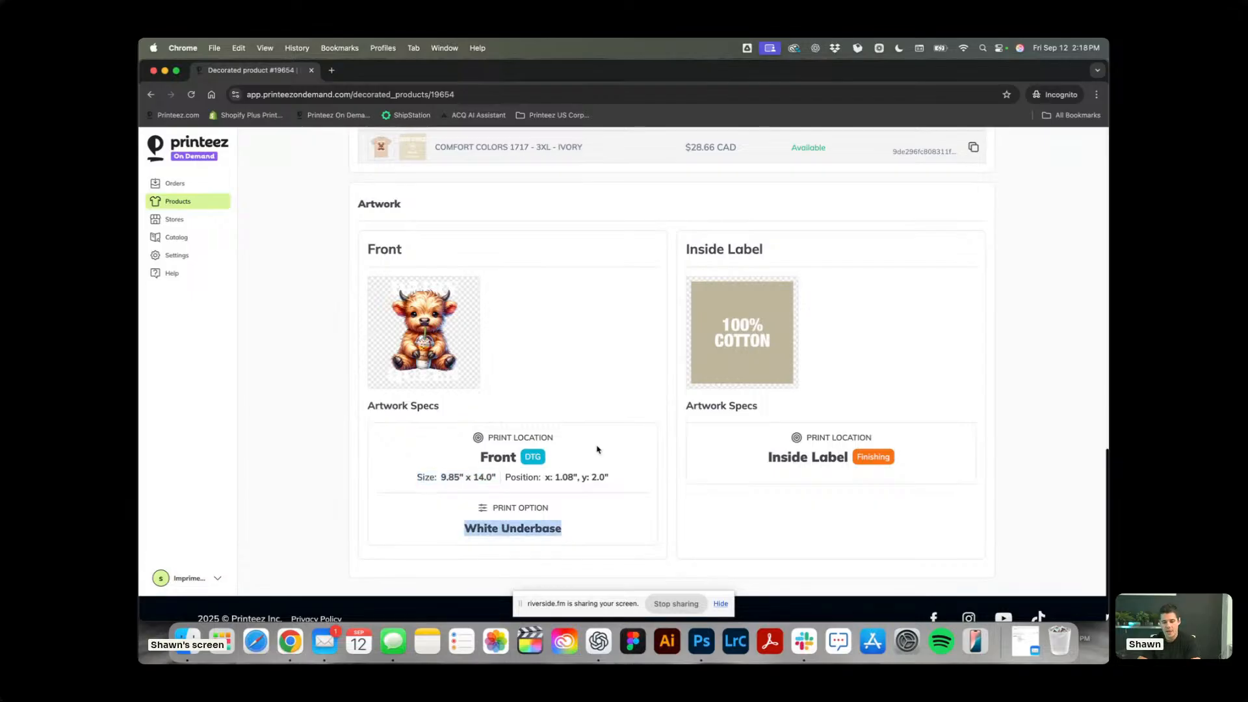
scroll(597, 449, "up", 2)
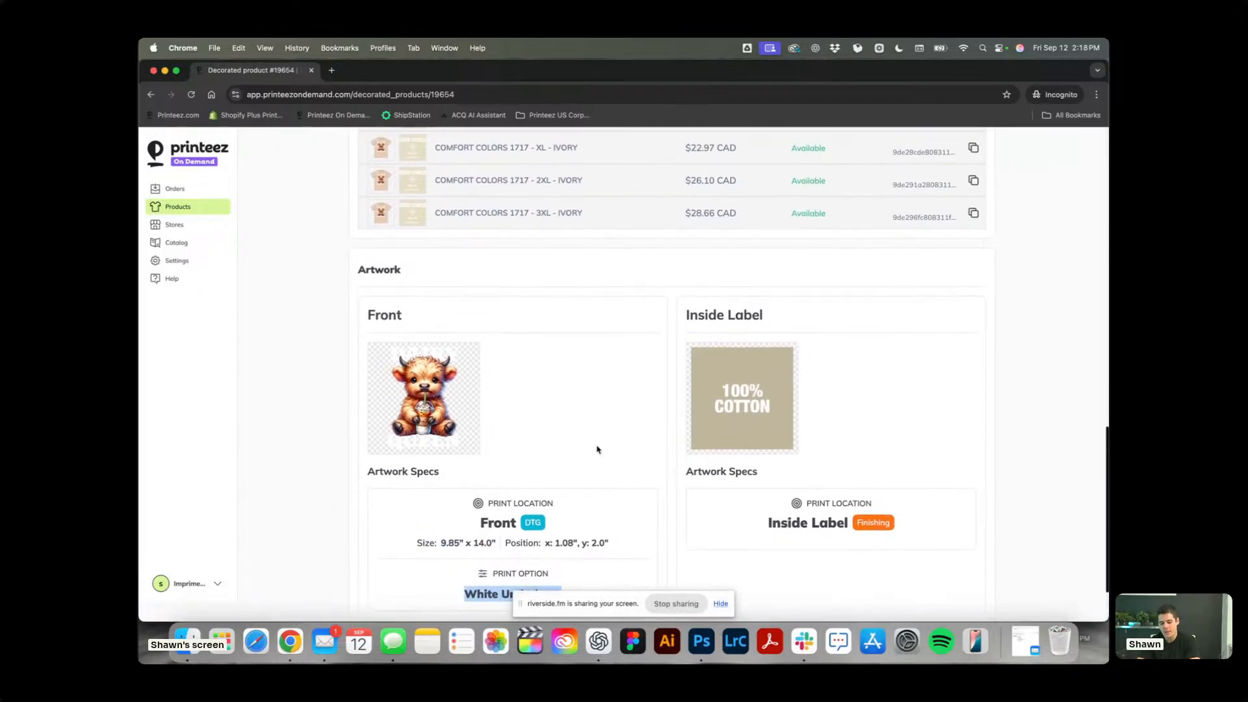
scroll(597, 450, "up", 15)
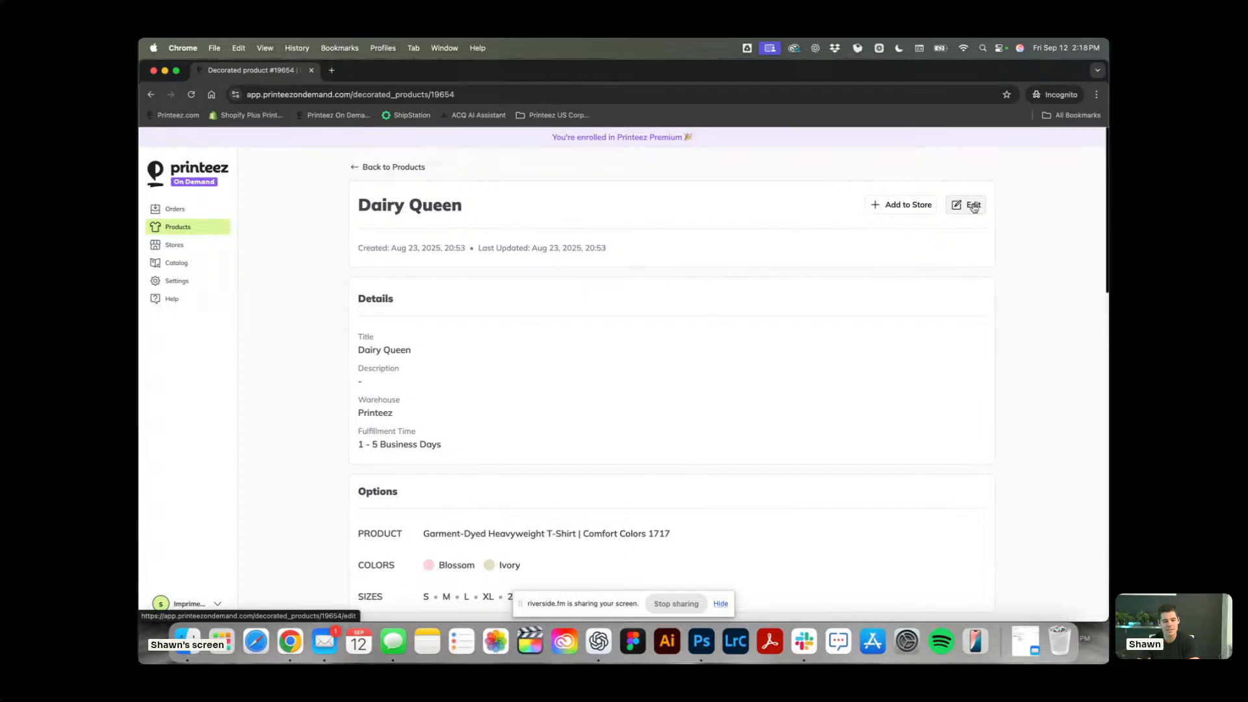
scroll(705, 404, "down", 3)
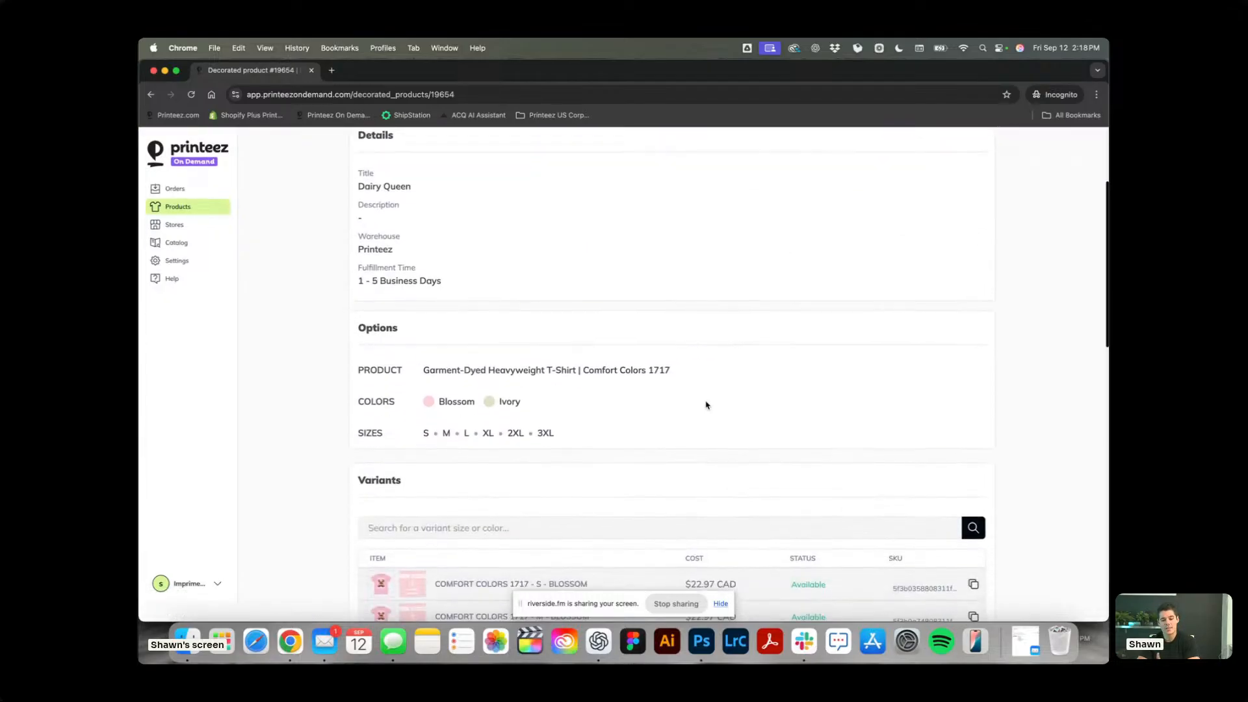
scroll(707, 405, "down", 10)
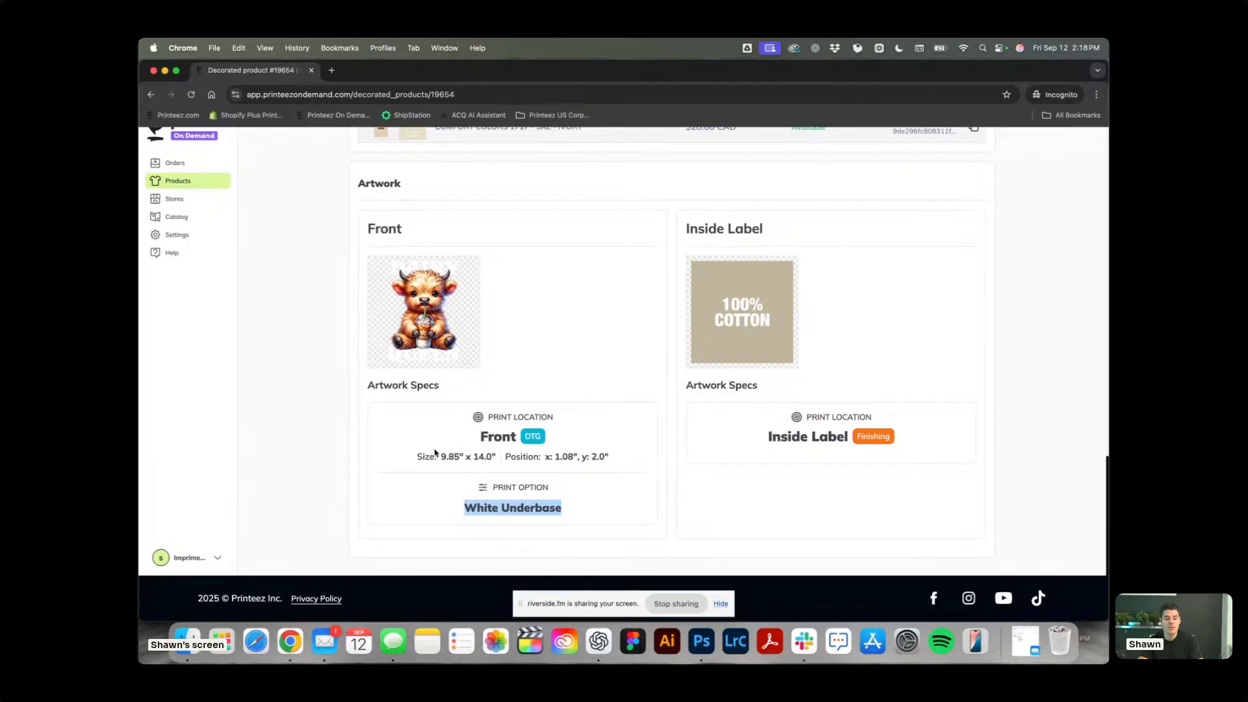
scroll(560, 366, "up", 1)
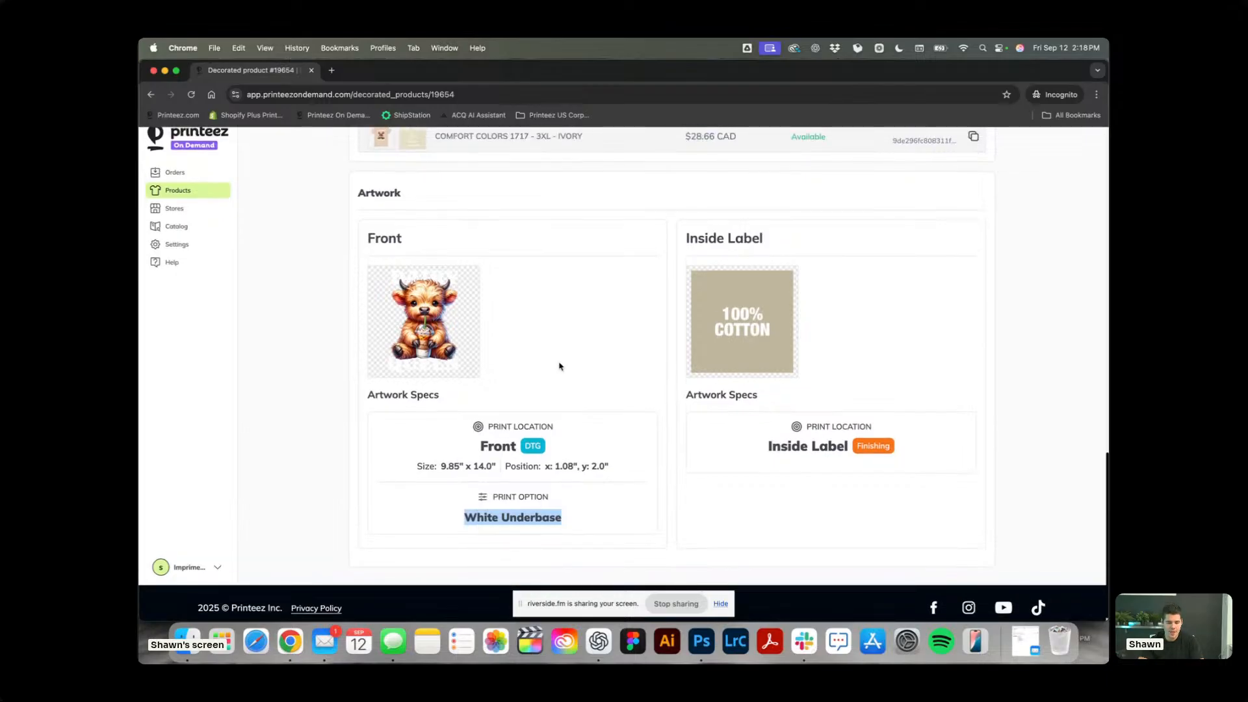
left_click(618, 467)
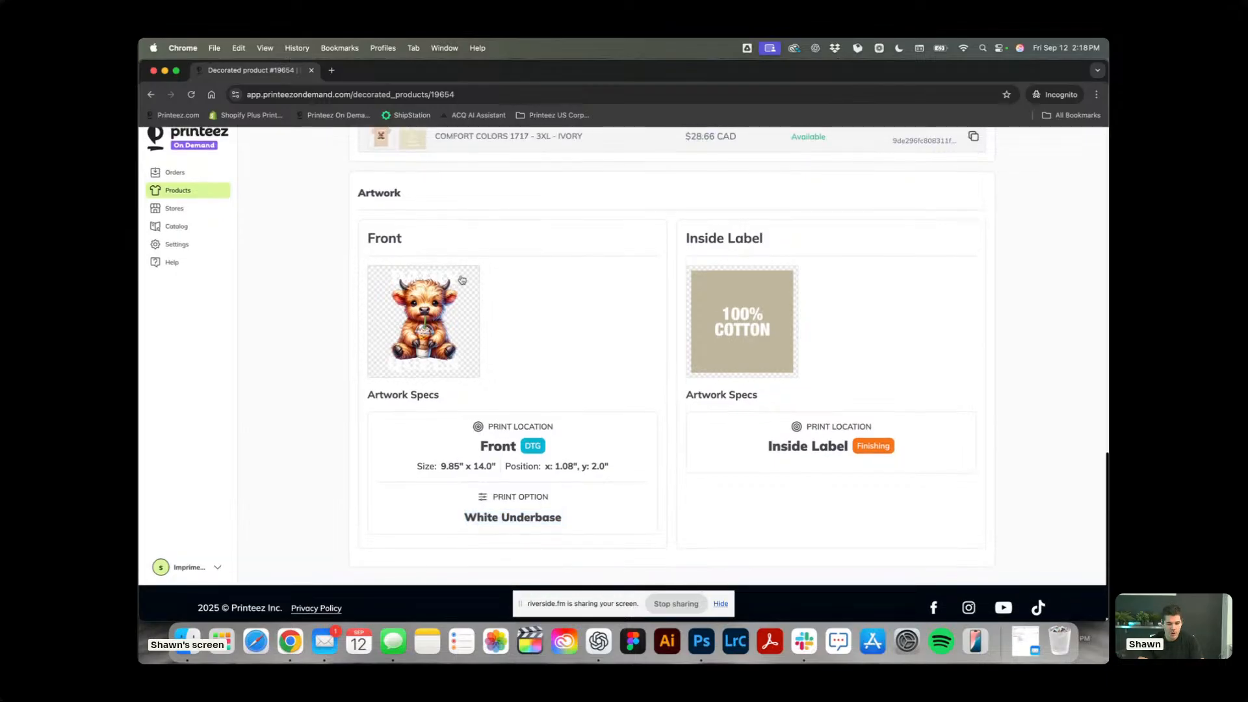
scroll(575, 339, "up", 15)
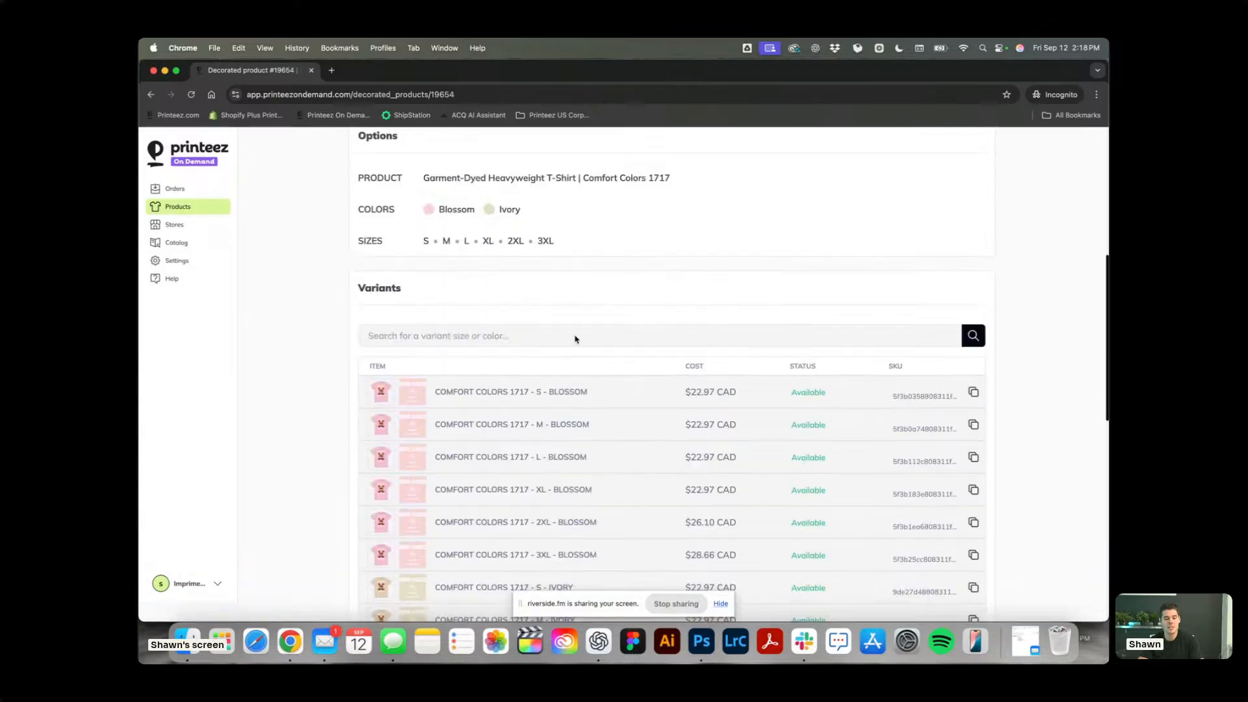
Try to edit the Dairy Queen product, and reopen its page to check the artwork section.
left_click(975, 205)
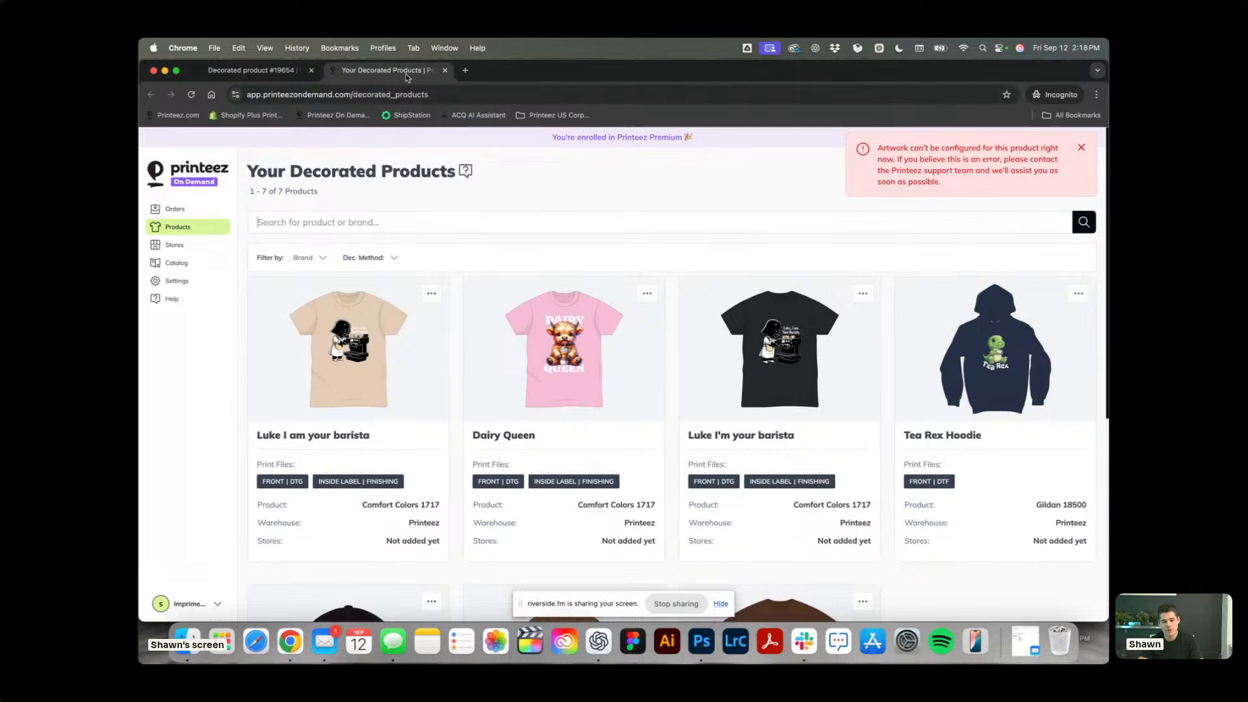
left_click(281, 78)
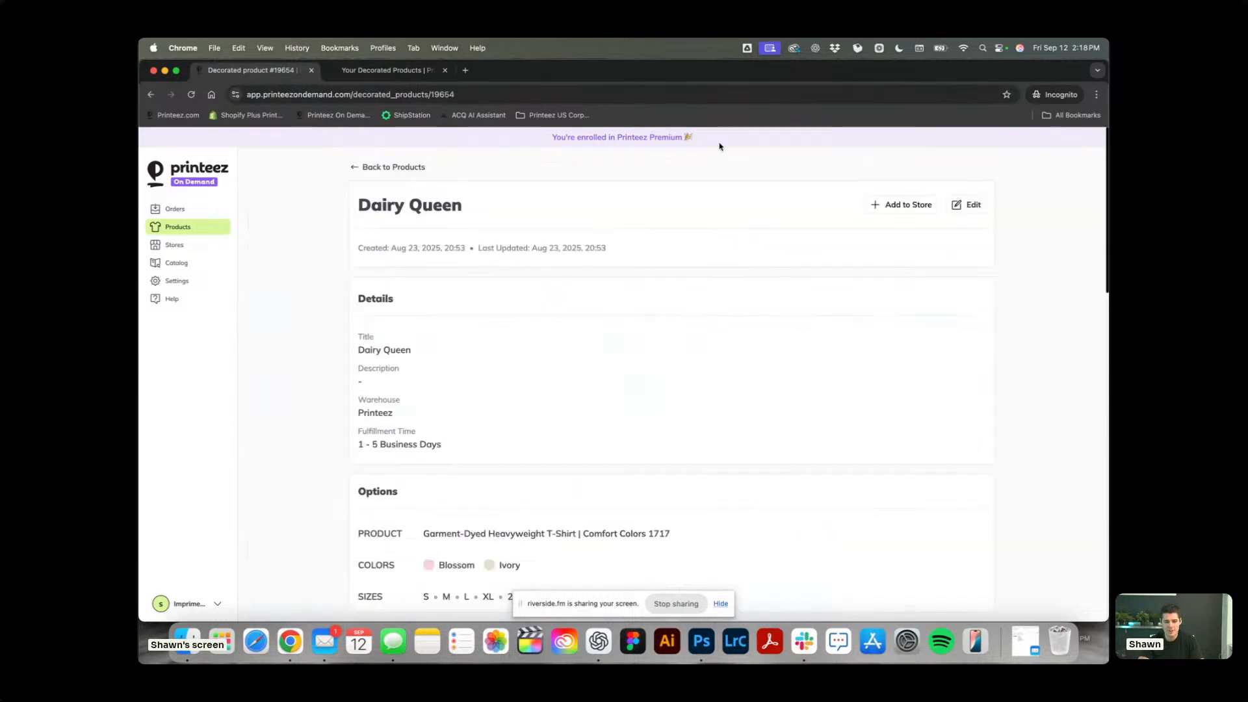
left_click(968, 205)
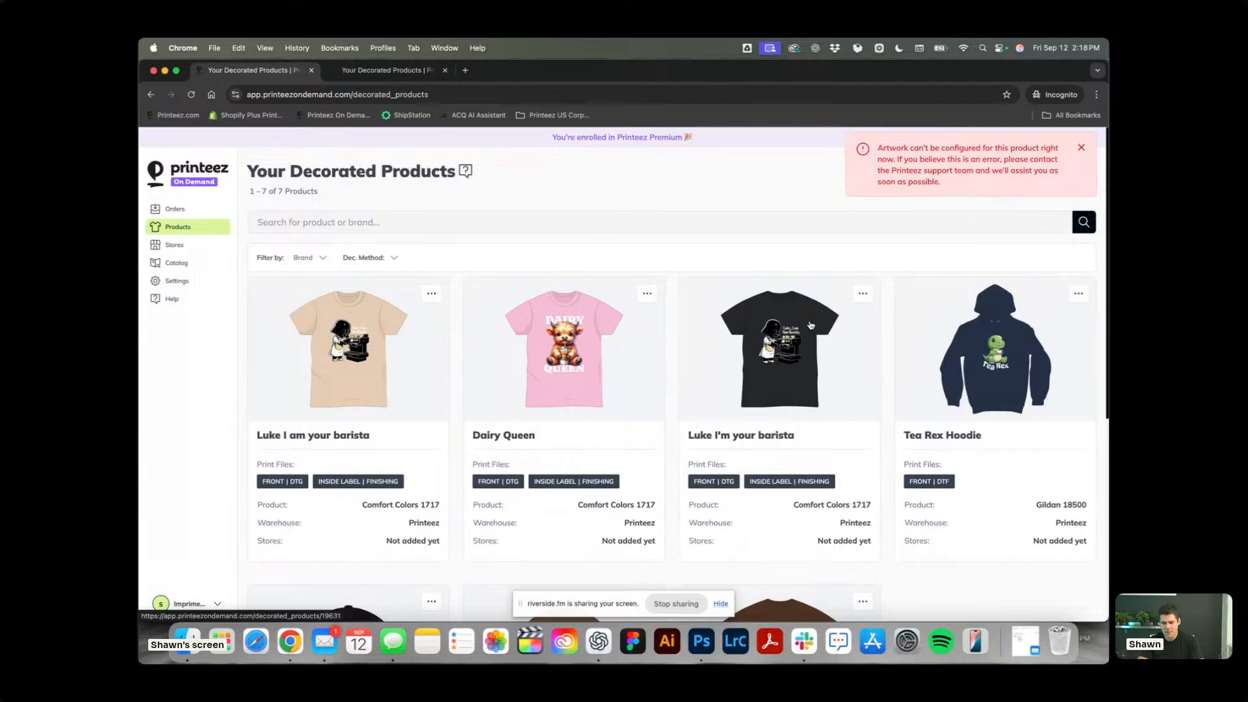
left_click(588, 352)
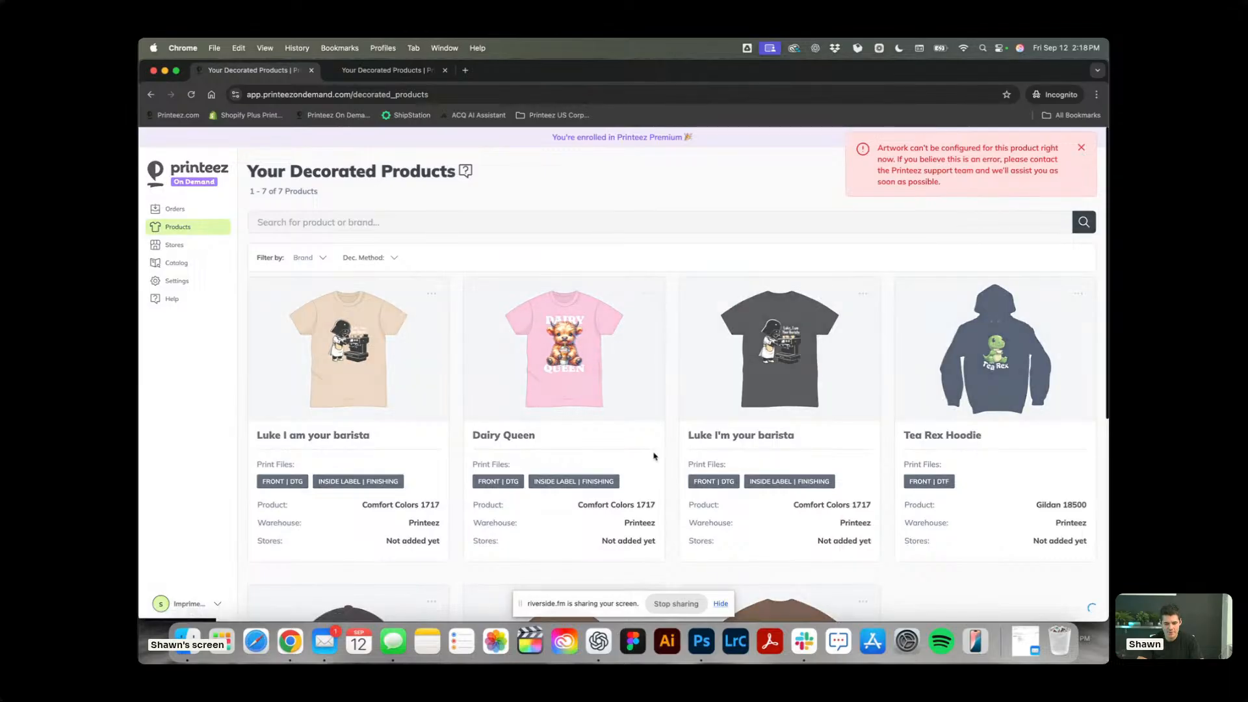
scroll(654, 456, "down", 20)
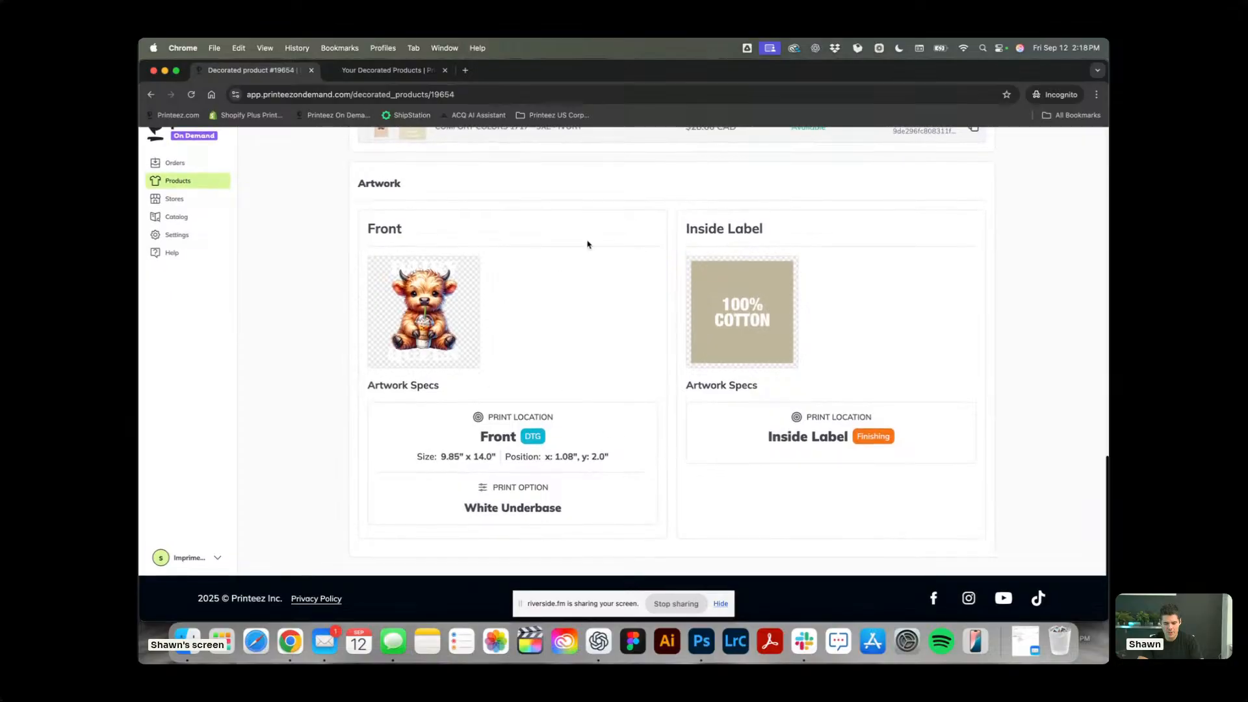
Check the artwork of the Luke I am your barista product and try to edit that product.
left_click(179, 181)
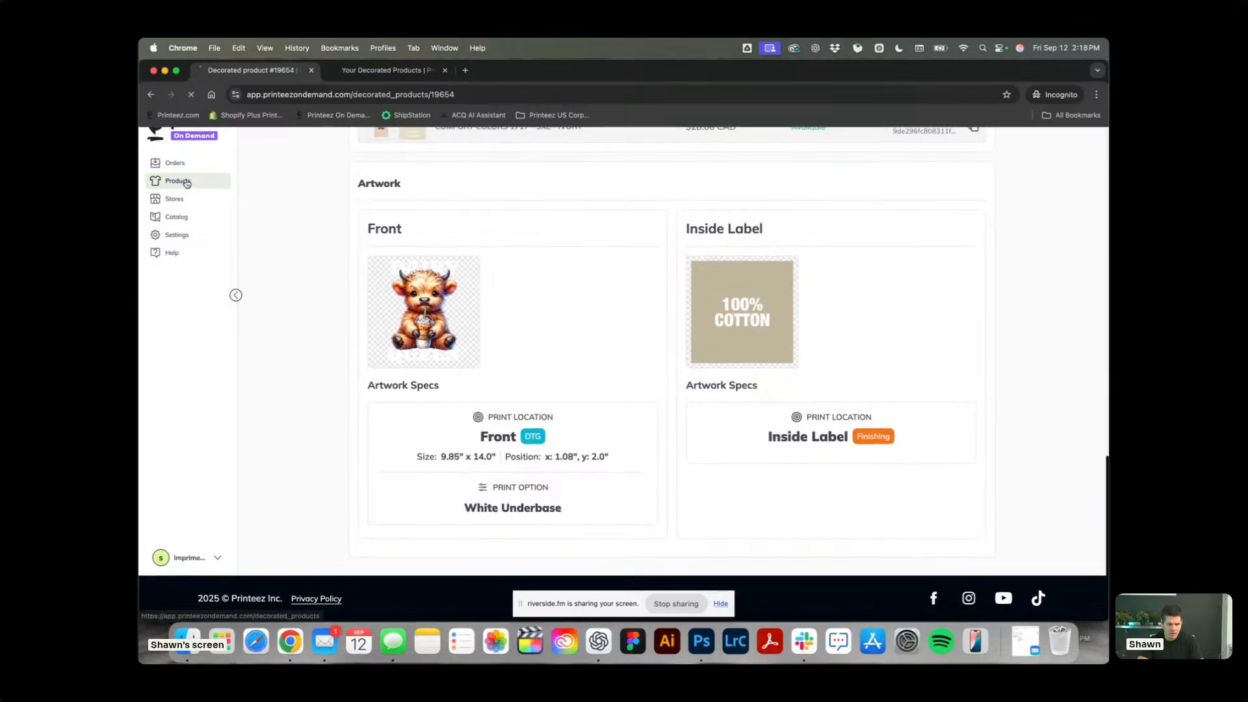
left_click(879, 339)
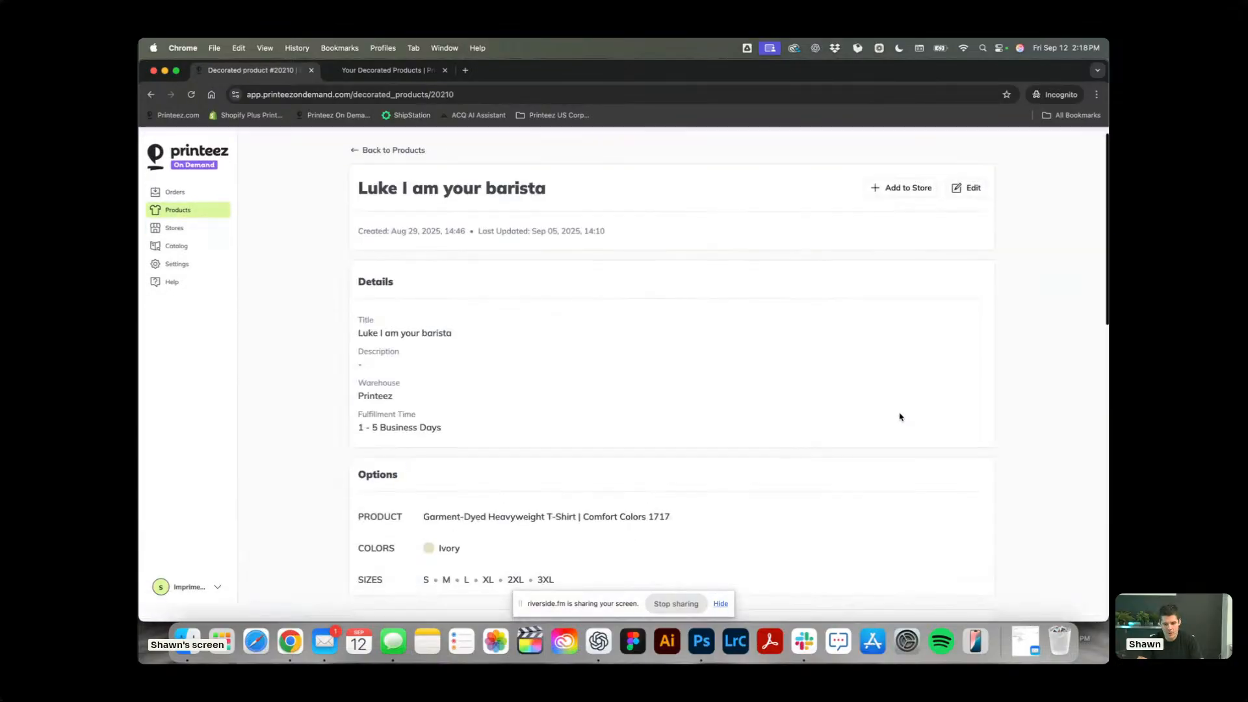
scroll(900, 415, "down", 20)
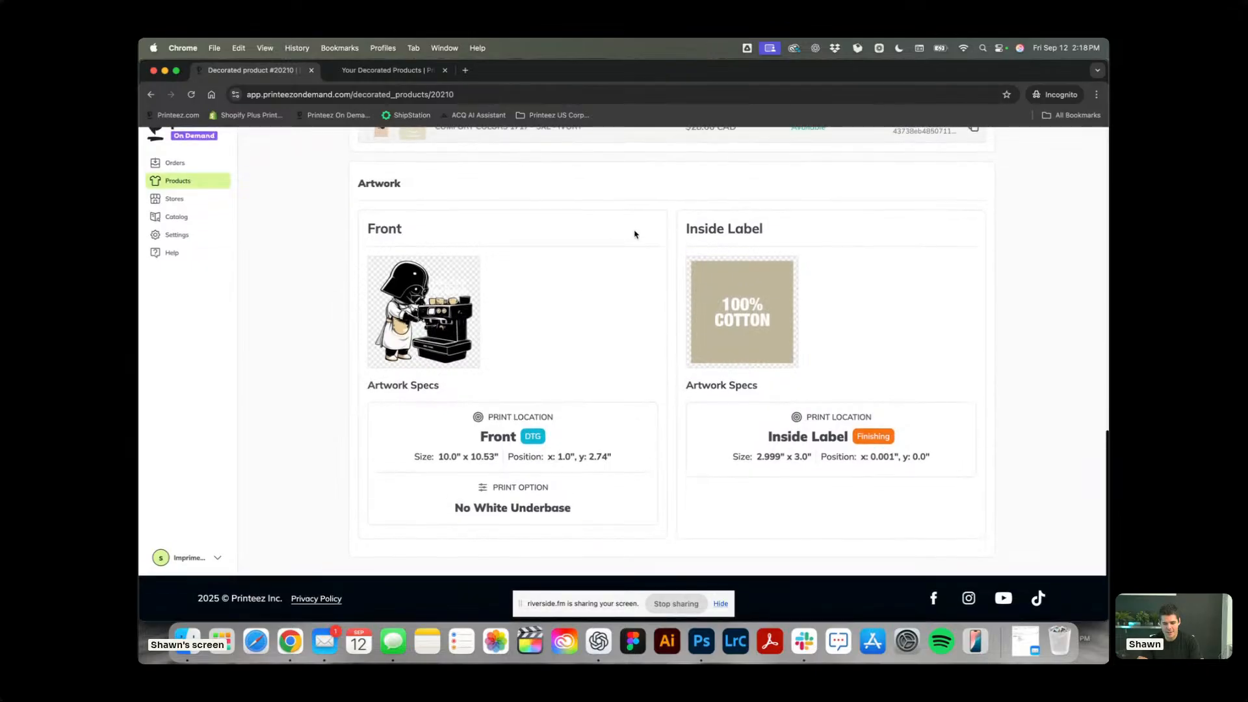
scroll(635, 234, "up", 20)
left_click(974, 208)
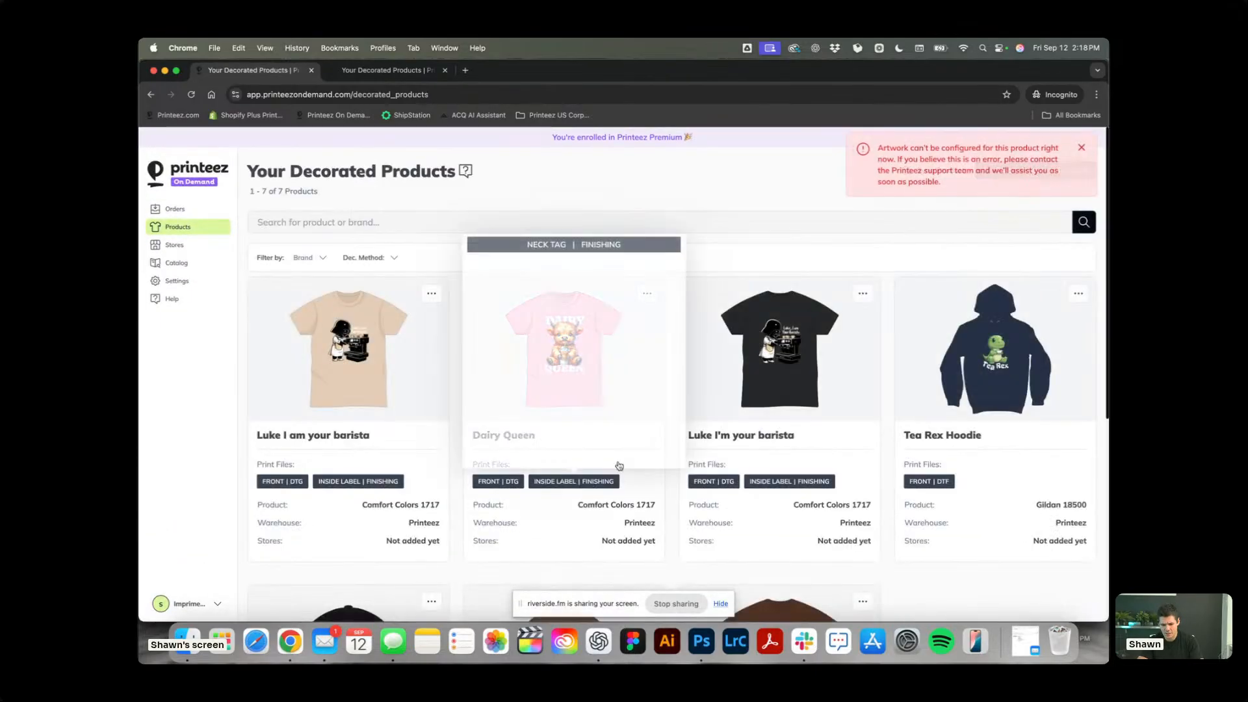
left_click(1081, 149)
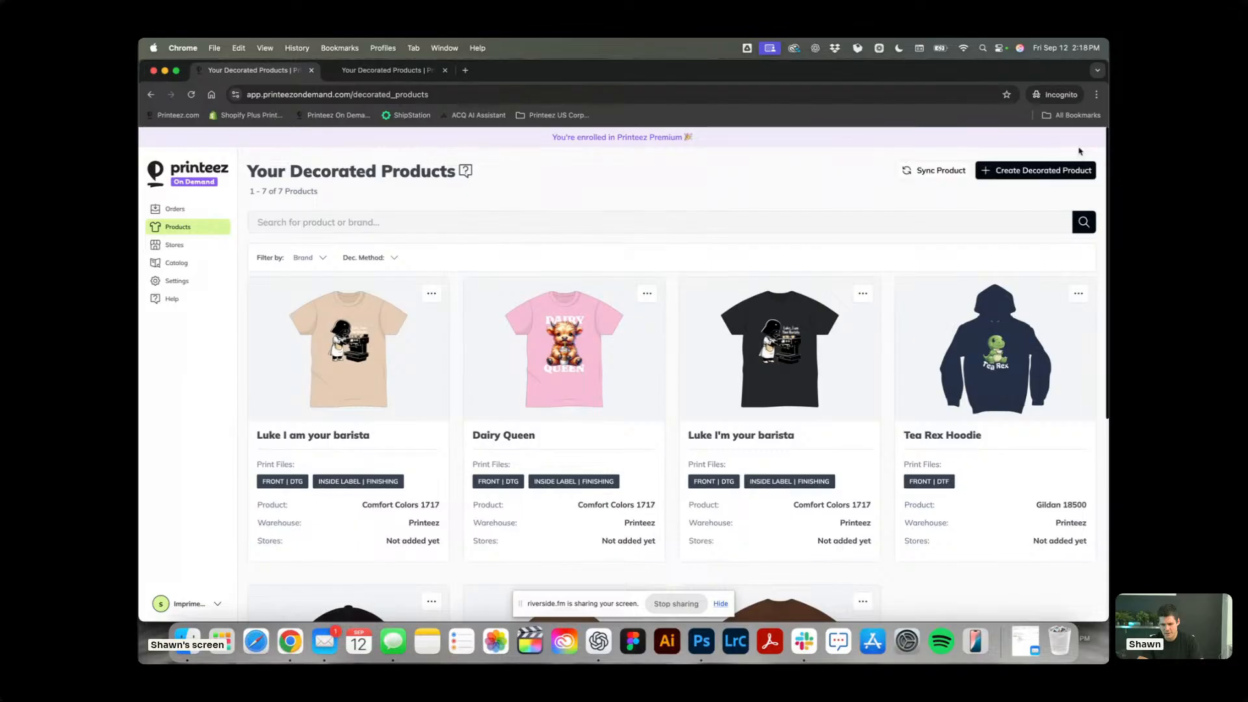
Start a new decorated product, search for 1717 and choose the Comfort Colors 1717 Garment-Dyed Heavyweight T-Shirt.
left_click(1065, 177)
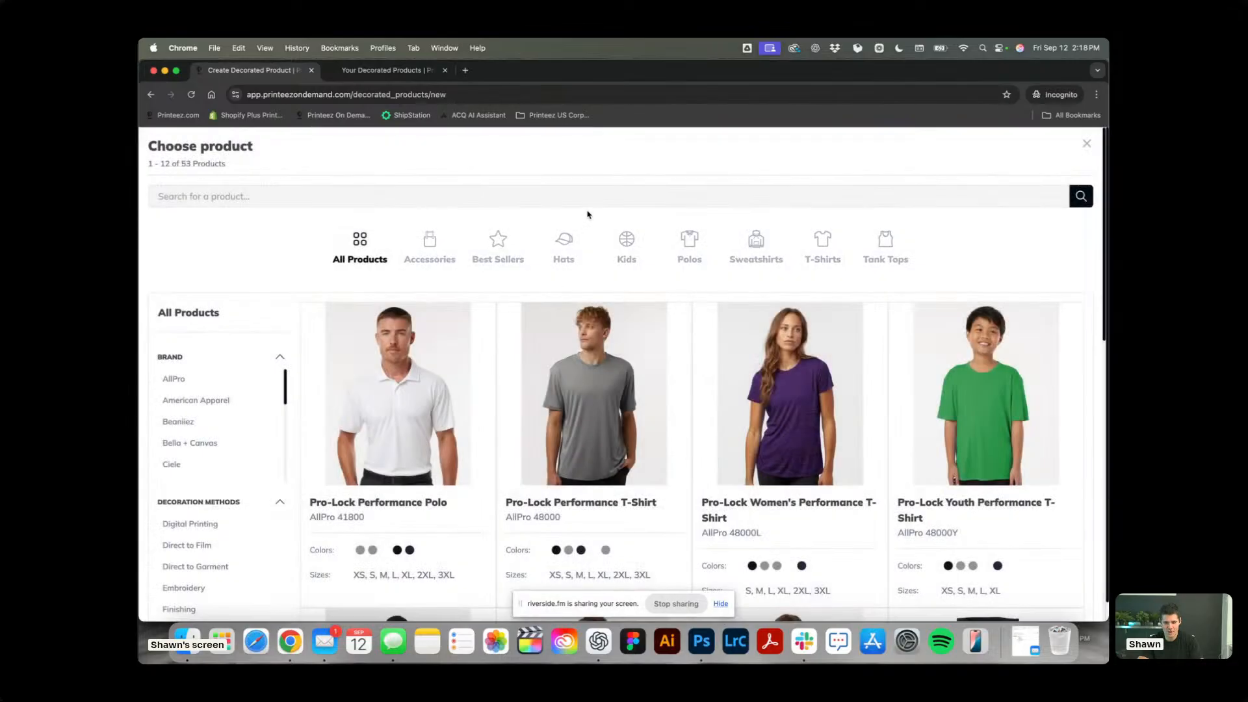
left_click(593, 197)
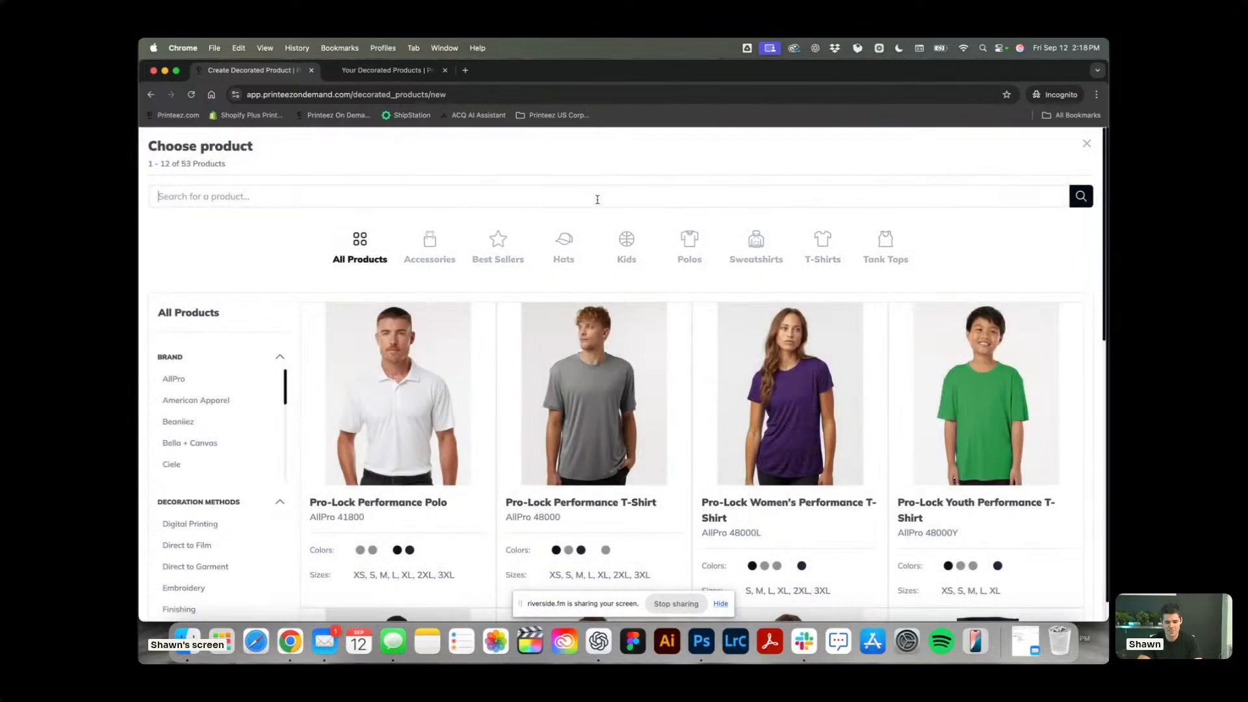
type("1717")
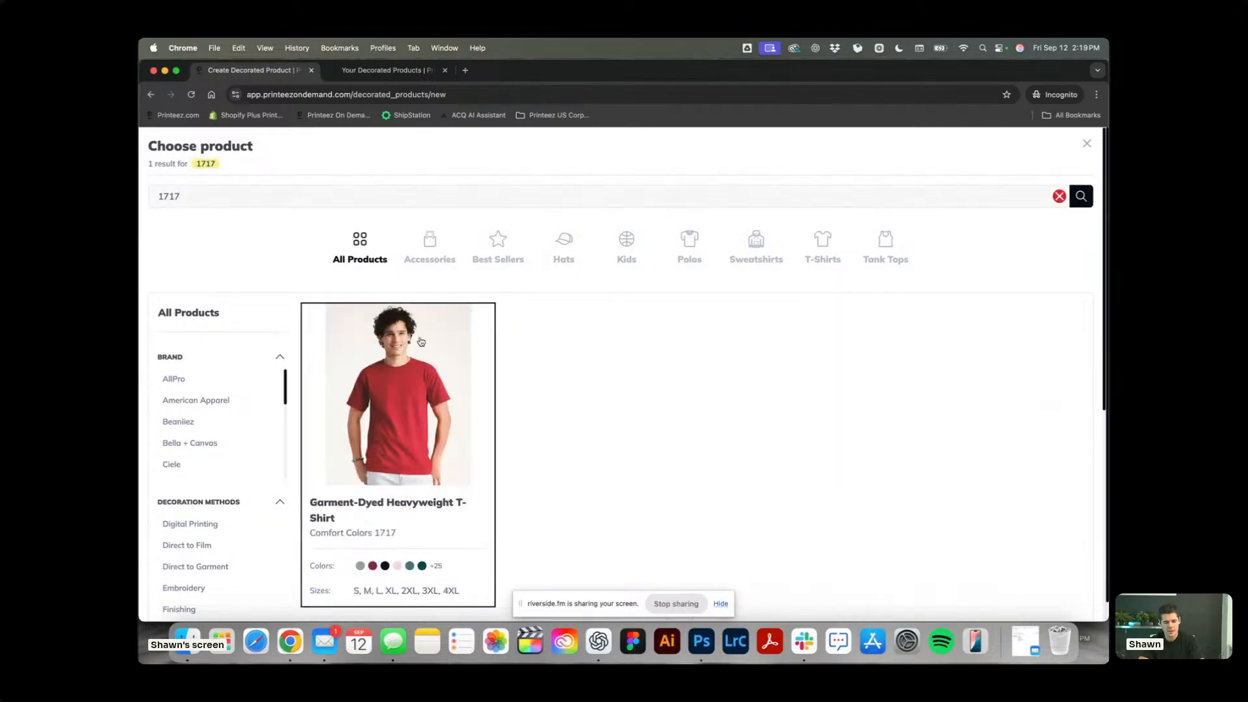
left_click(462, 312)
Choose the Blossom, Butter and Ivory colours for the T-shirt and confirm the selection.
left_click(597, 332)
left_click(389, 315)
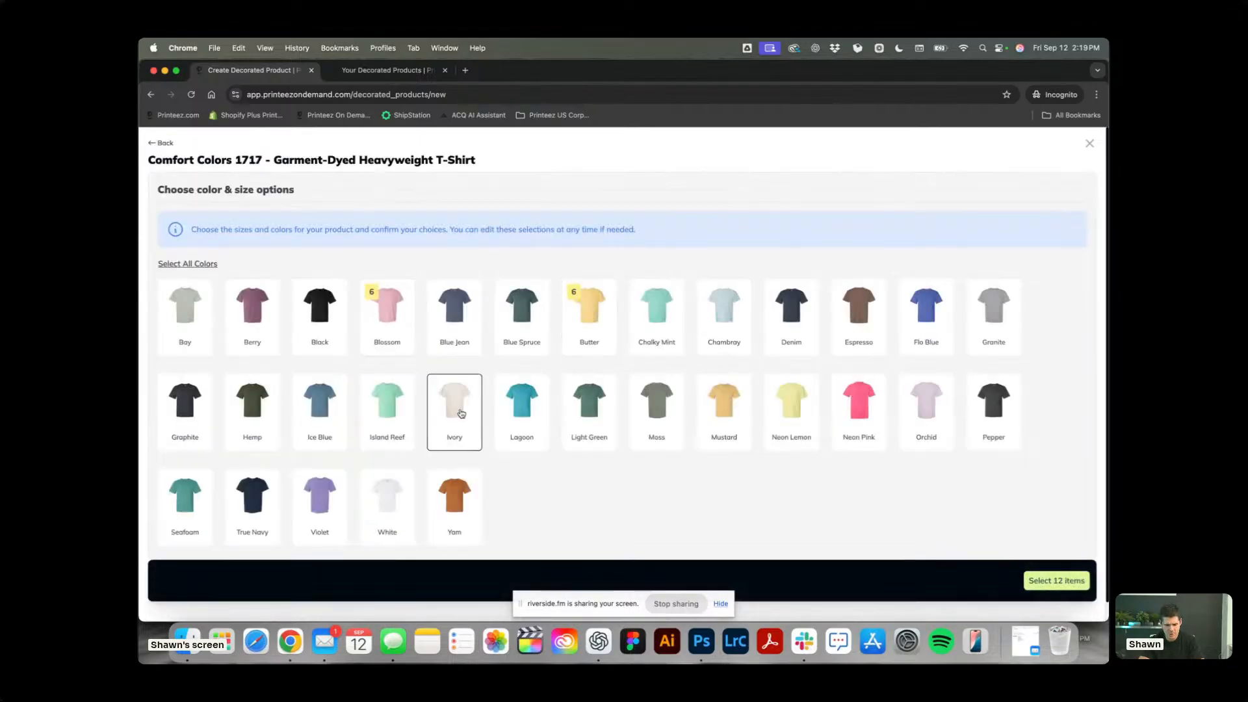
left_click(453, 416)
left_click(1049, 583)
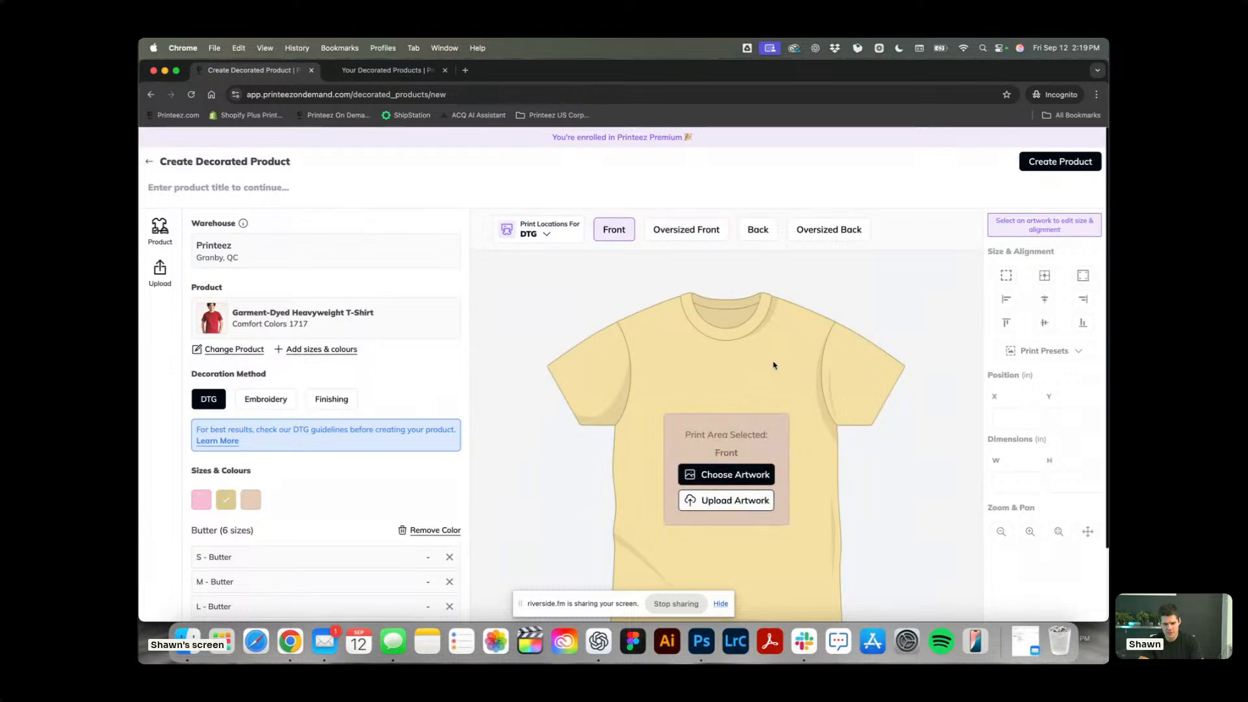
Add the Kickin' Classics KC015 wizard-dog artwork to the shirt's front print area and remove it.
left_click(734, 427)
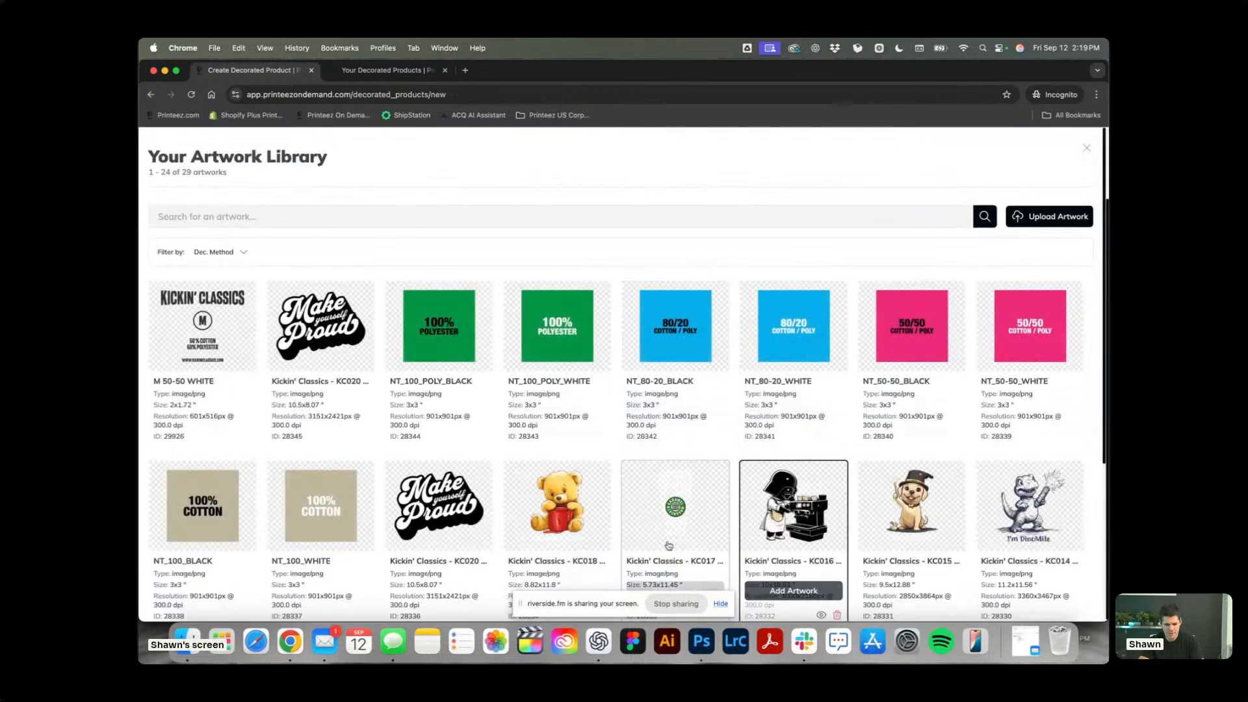
scroll(669, 546, "down", 4)
mouse_move(920, 296)
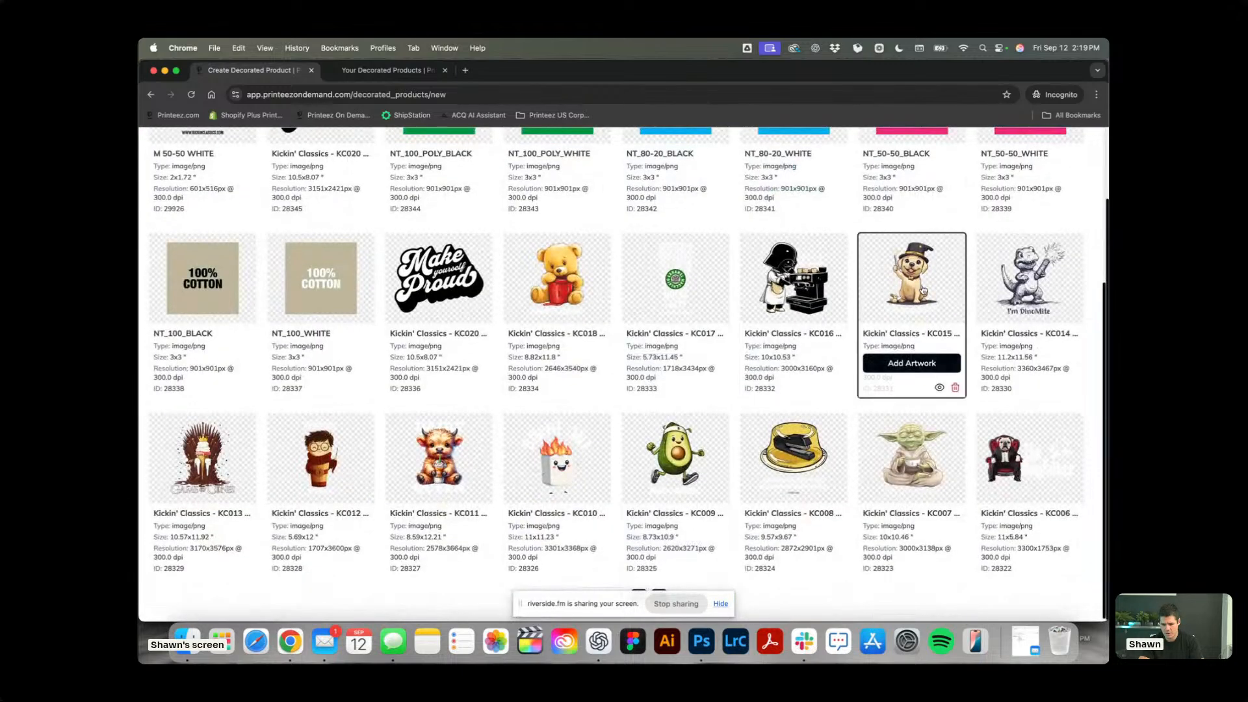
left_click(913, 363)
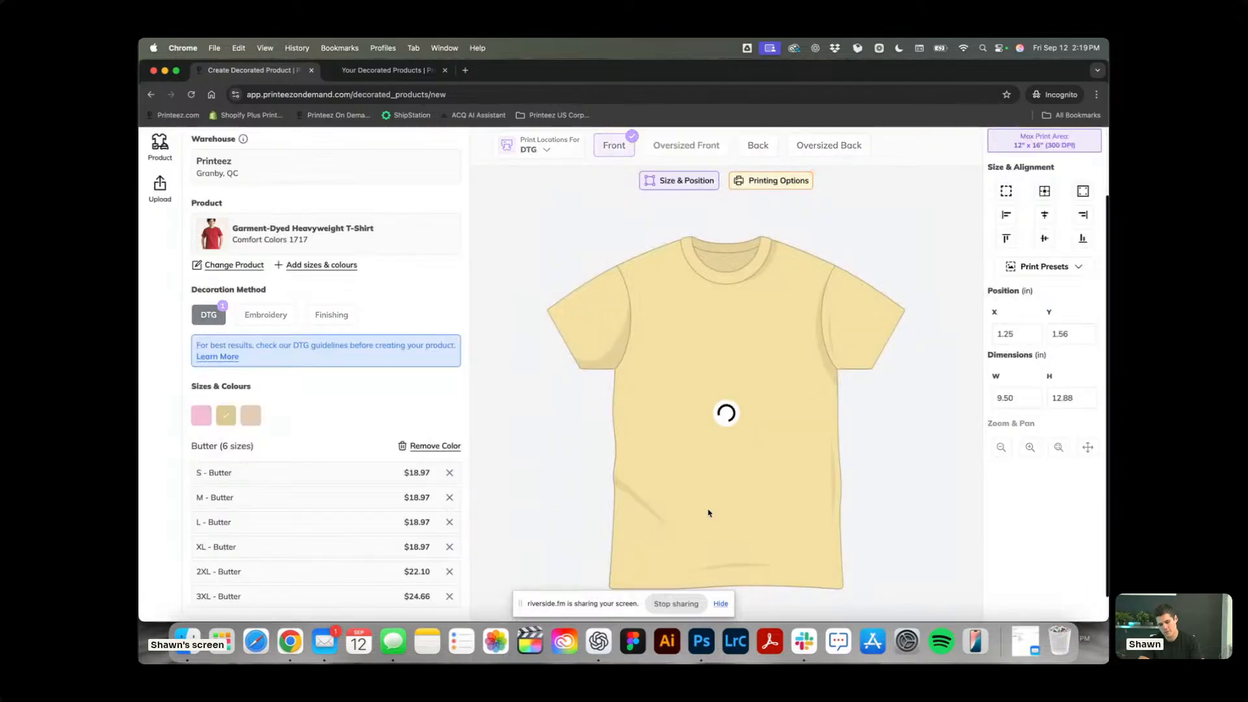
scroll(792, 334, "up", 2)
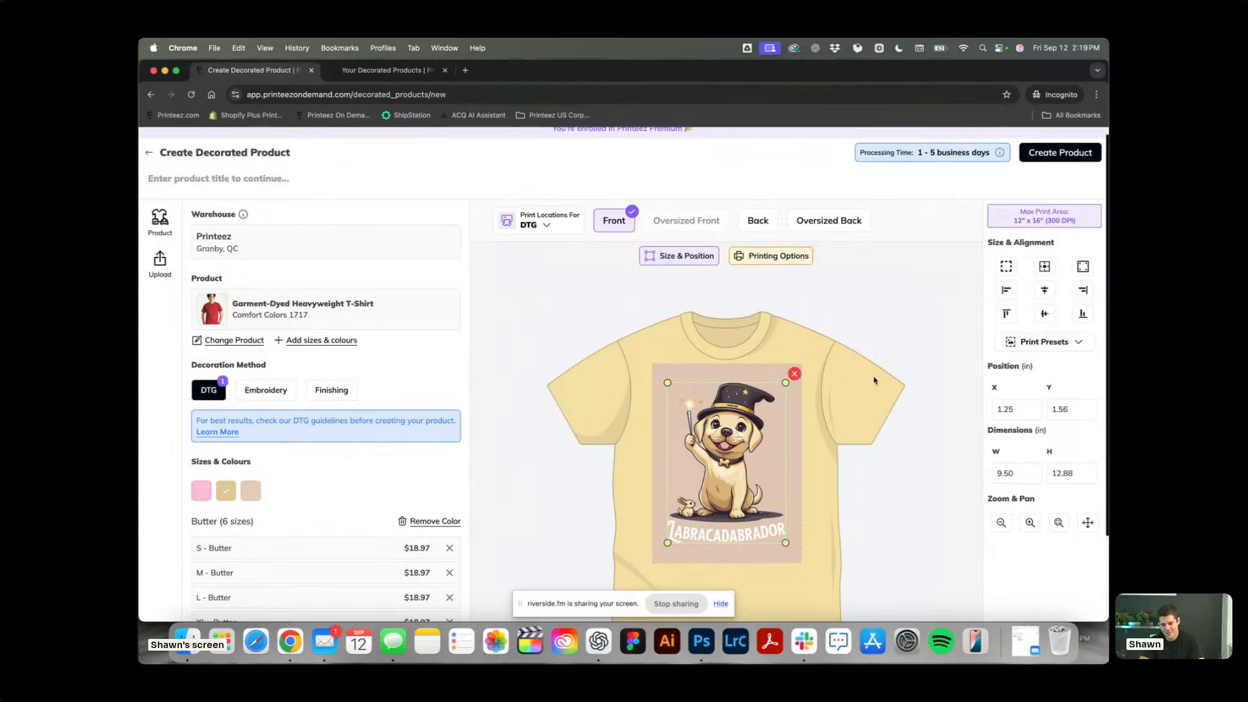
left_click(795, 374)
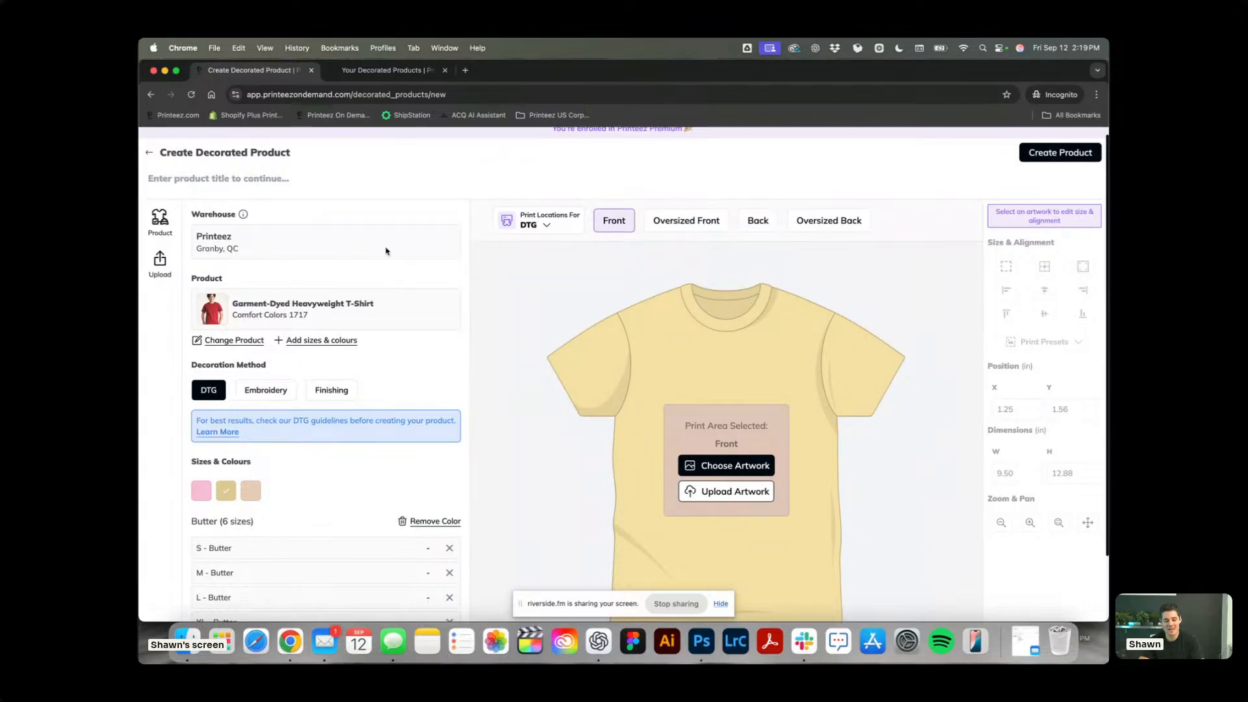
Browse the artwork library and add the Kickin' Classics KC018 Mama Bear artwork to the shirt's front.
left_click(744, 472)
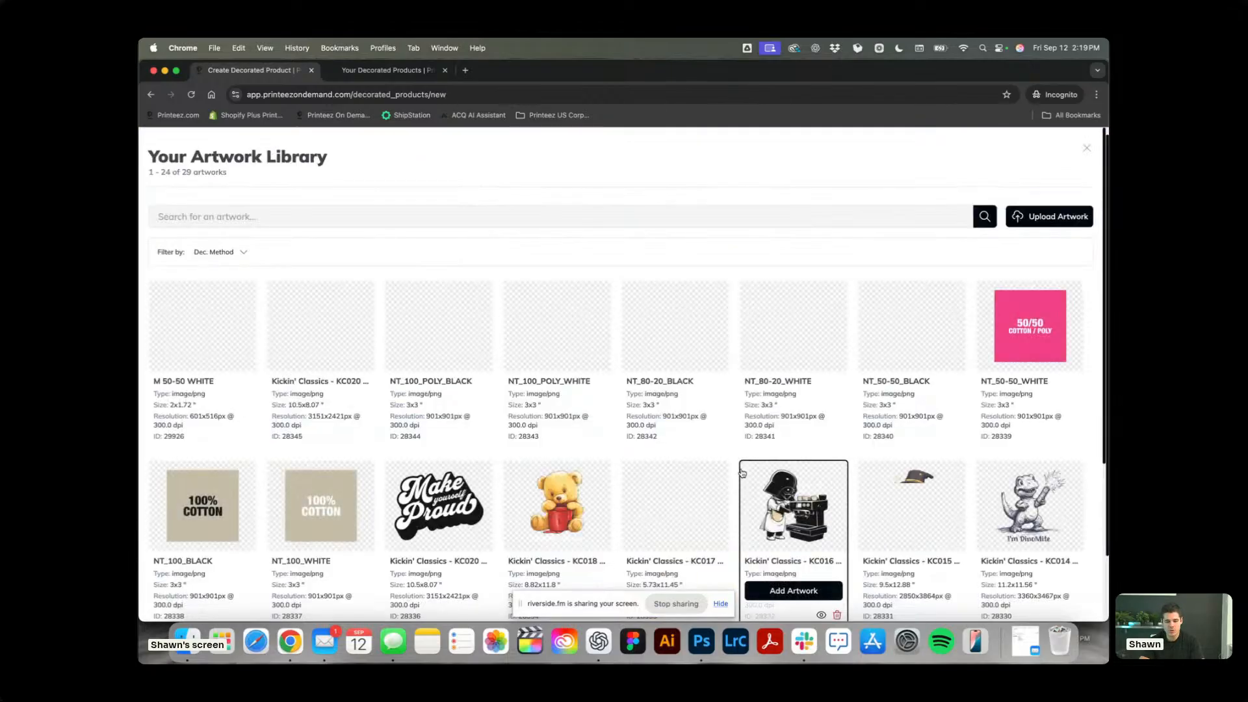
mouse_move(350, 352)
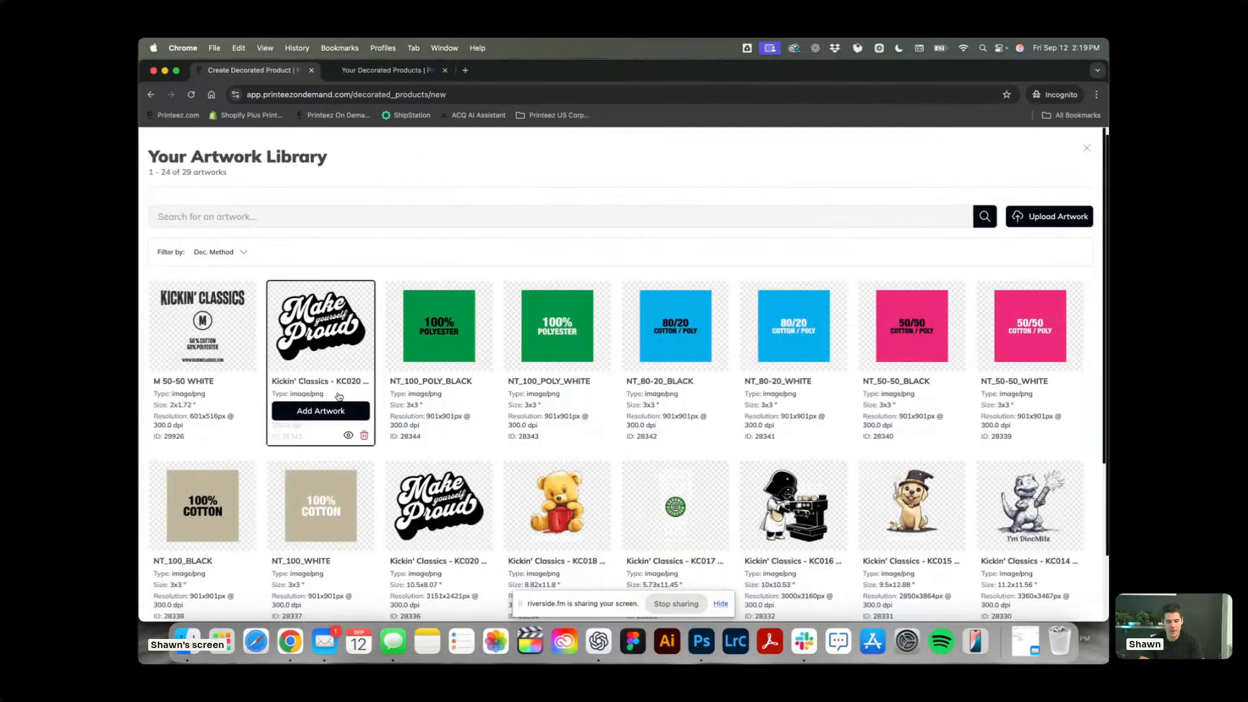
mouse_move(1063, 605)
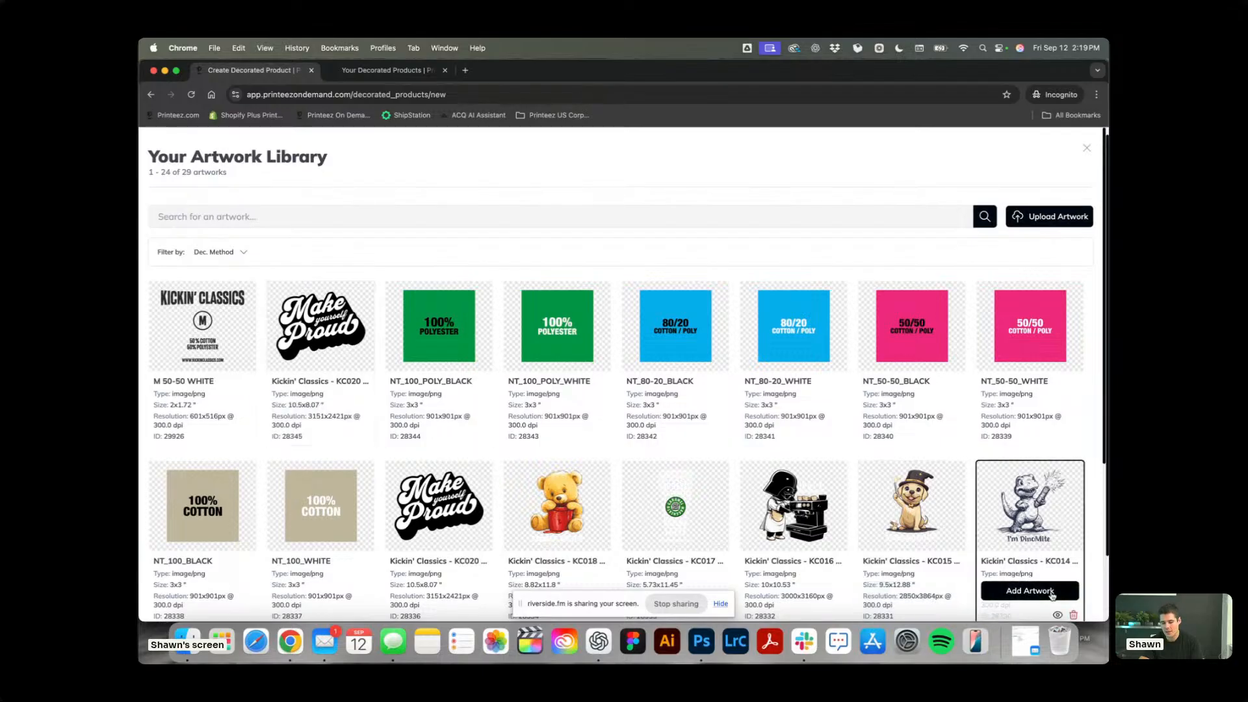
mouse_move(298, 339)
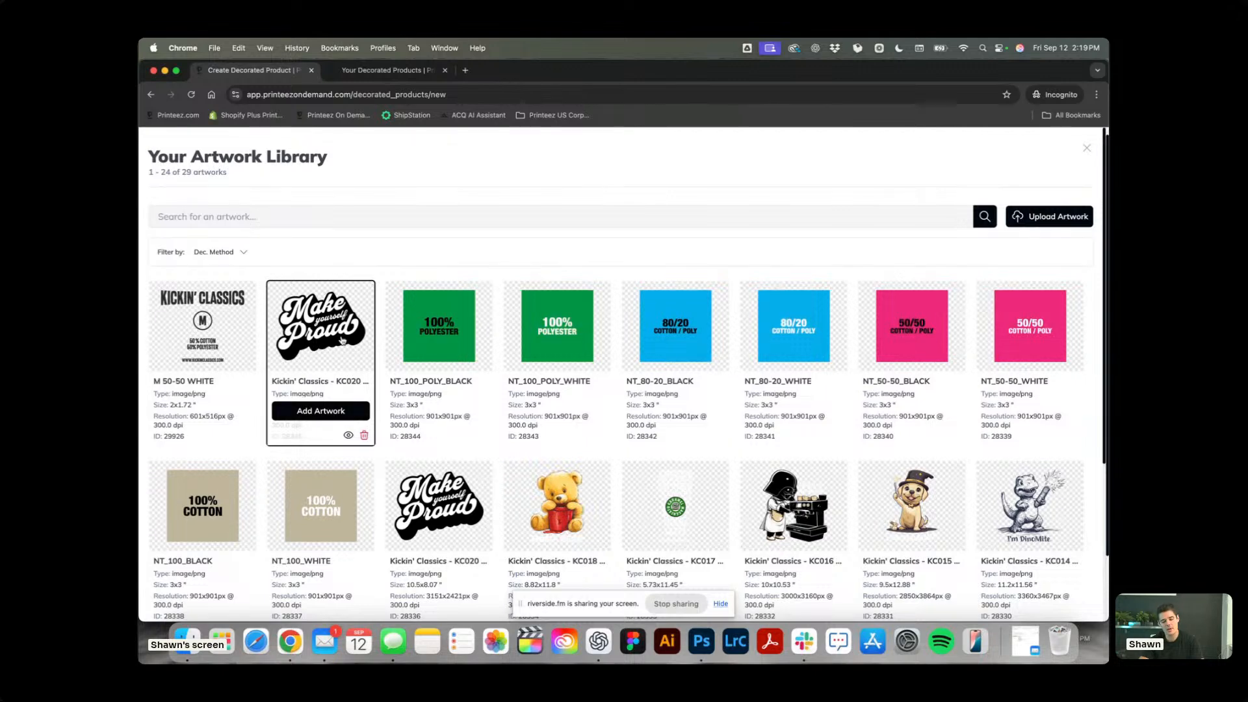
scroll(342, 340, "down", 3)
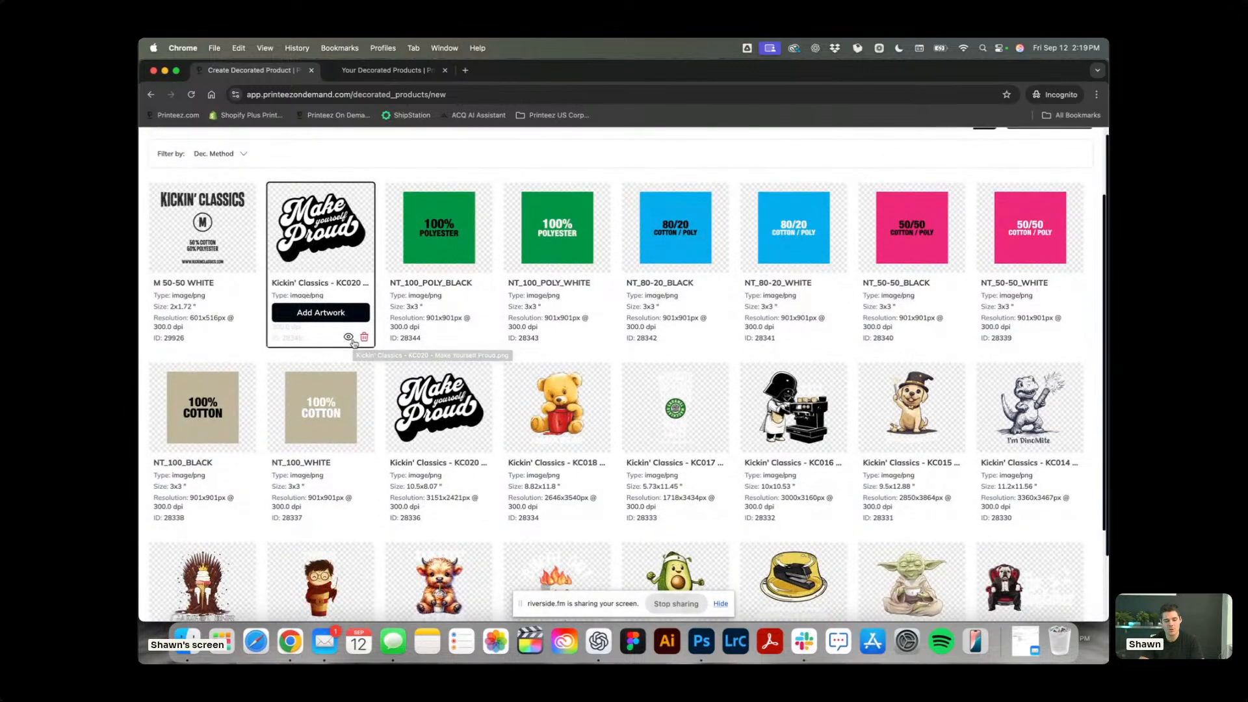
mouse_move(422, 419)
scroll(422, 419, "down", 4)
mouse_move(532, 287)
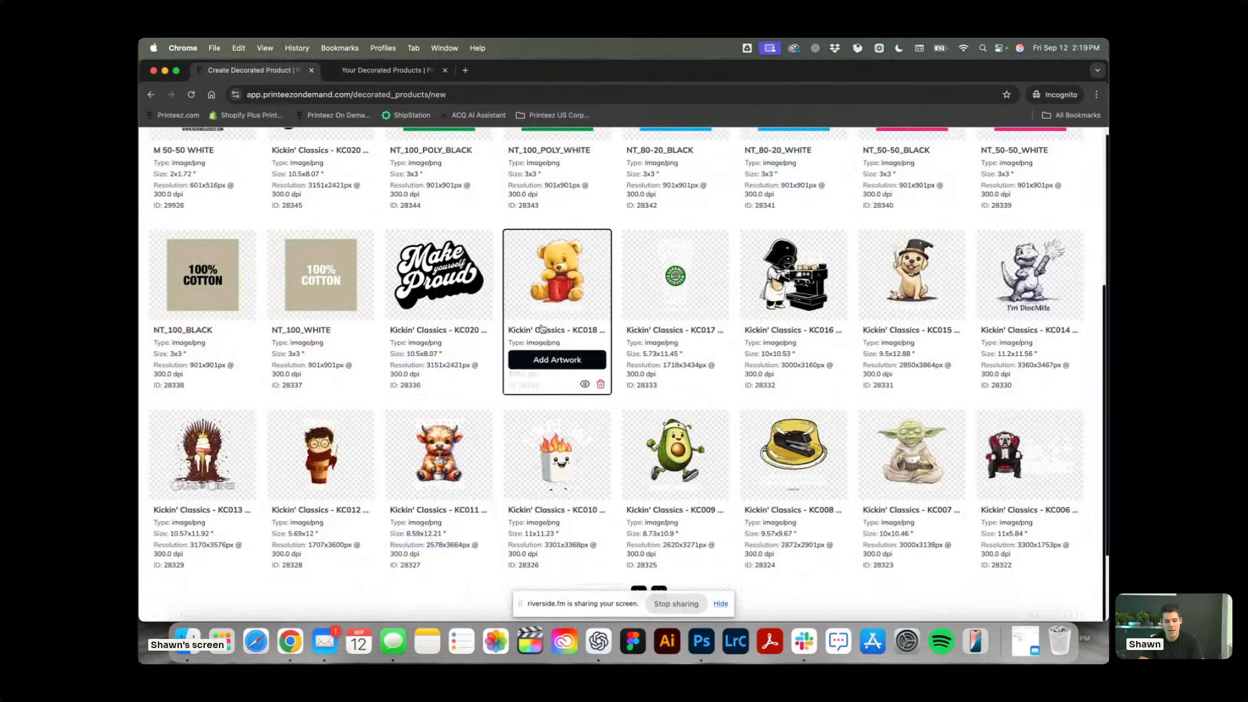
left_click(558, 281)
scroll(843, 374, "down", 1)
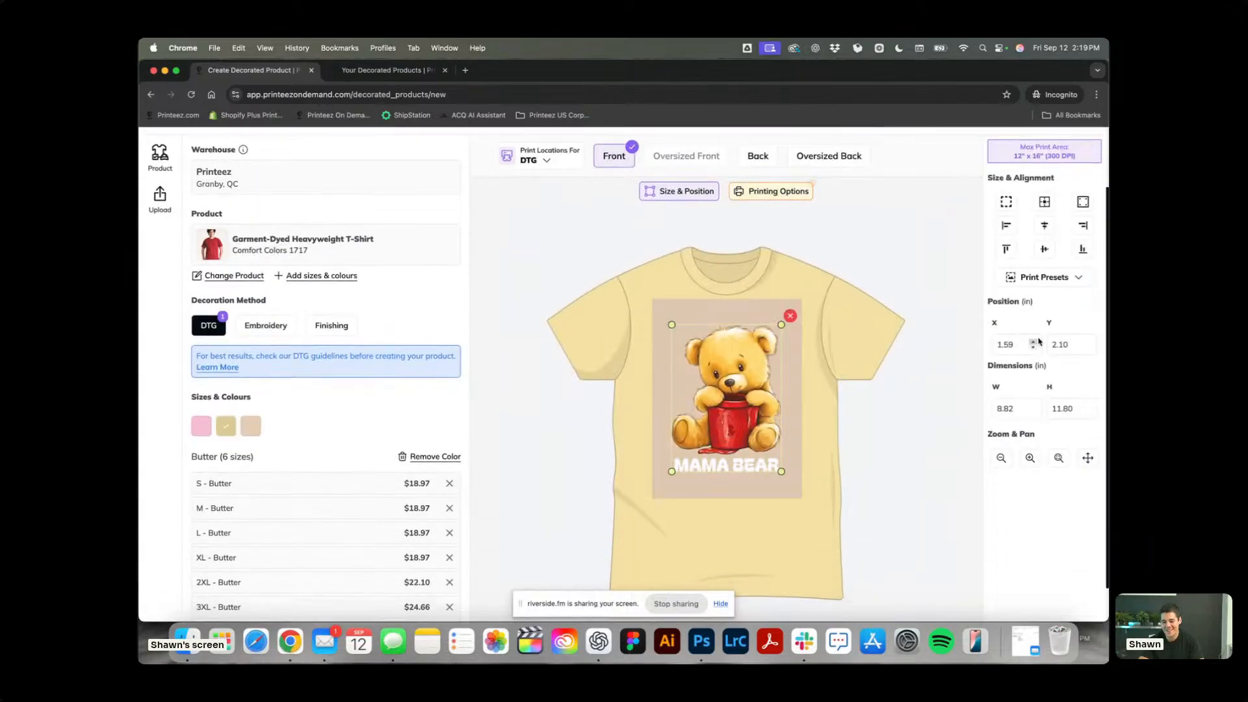
Apply the Left Chest print preset to the Mama Bear artwork.
left_click(1044, 277)
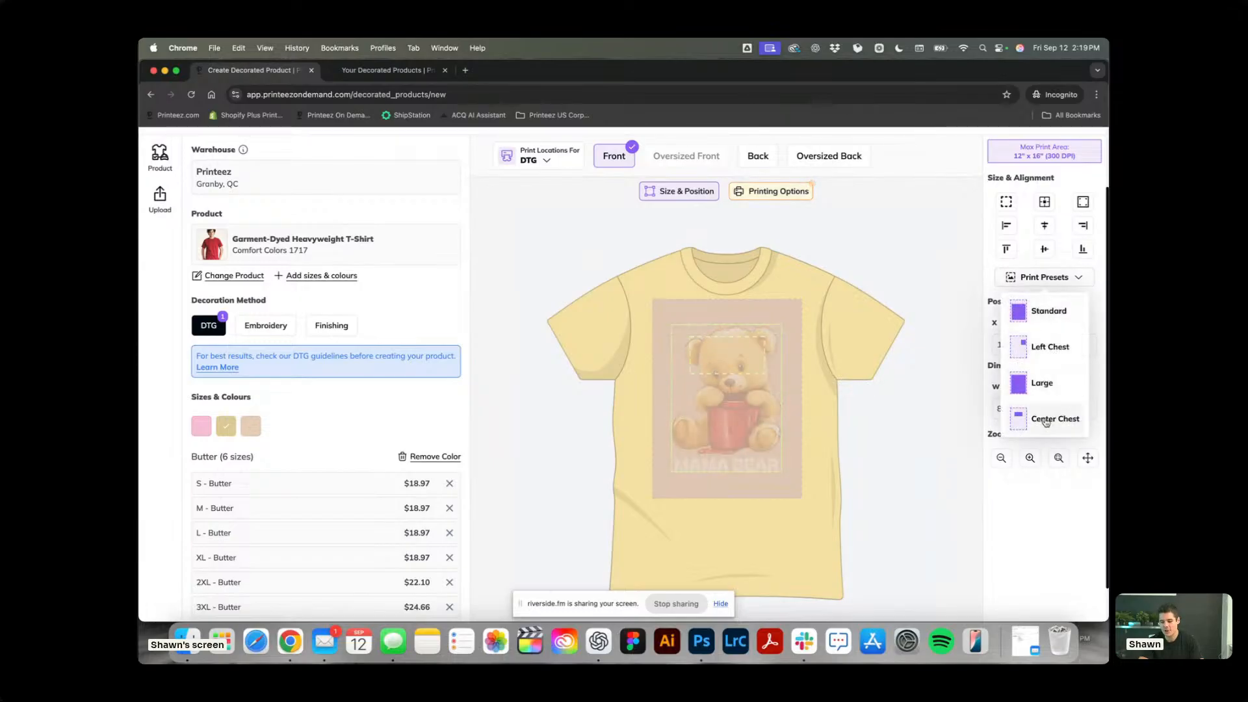
left_click(1058, 353)
left_click(898, 380)
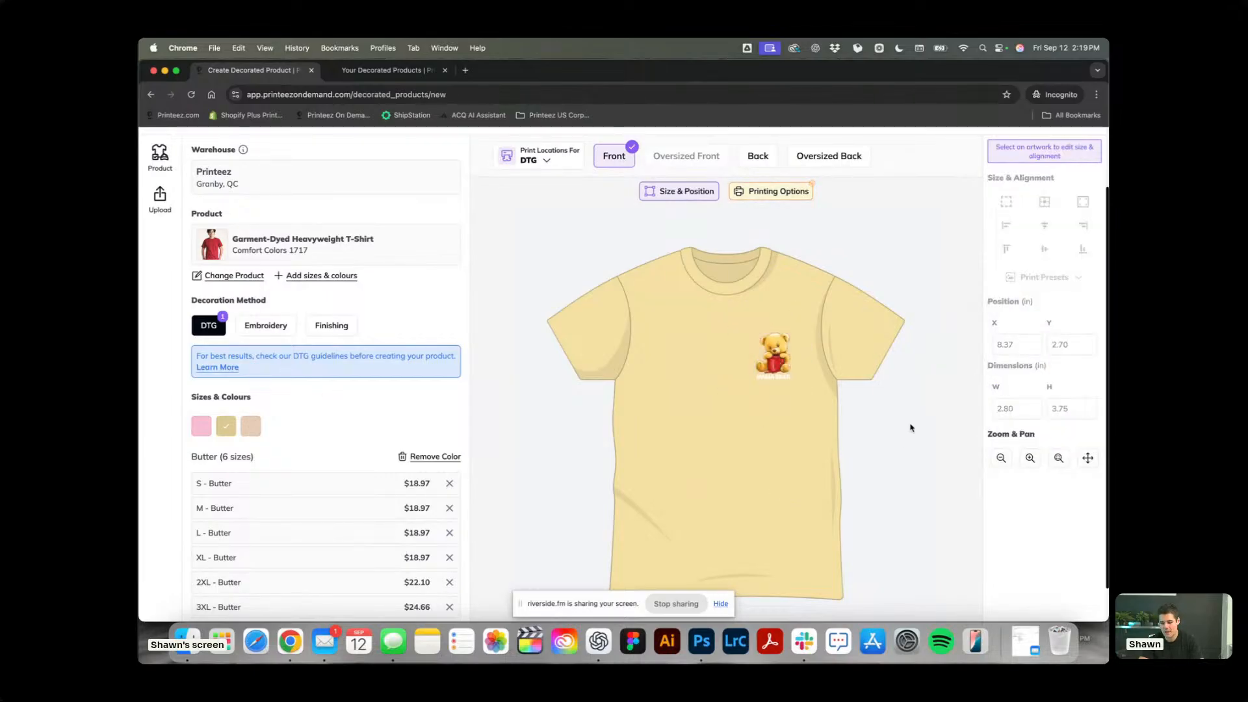
Set the front artwork's printing option to No White Ink.
scroll(836, 323, "up", 2)
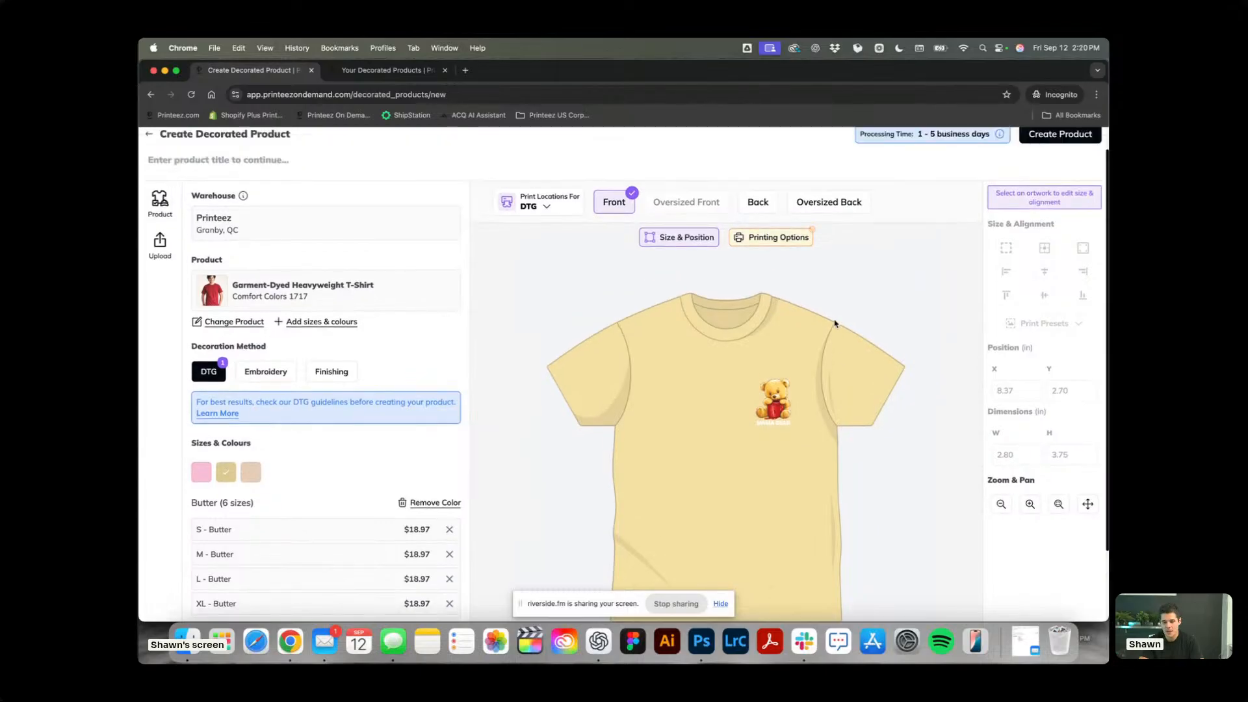
left_click(772, 240)
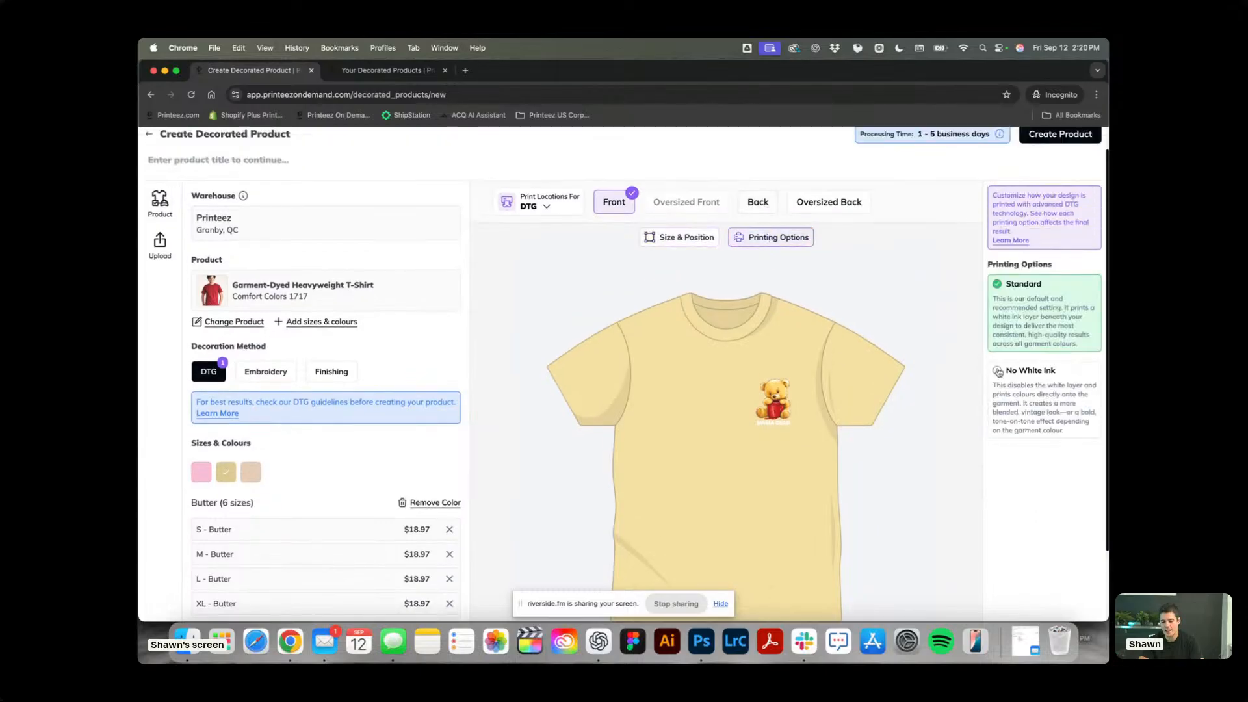
left_click(1024, 393)
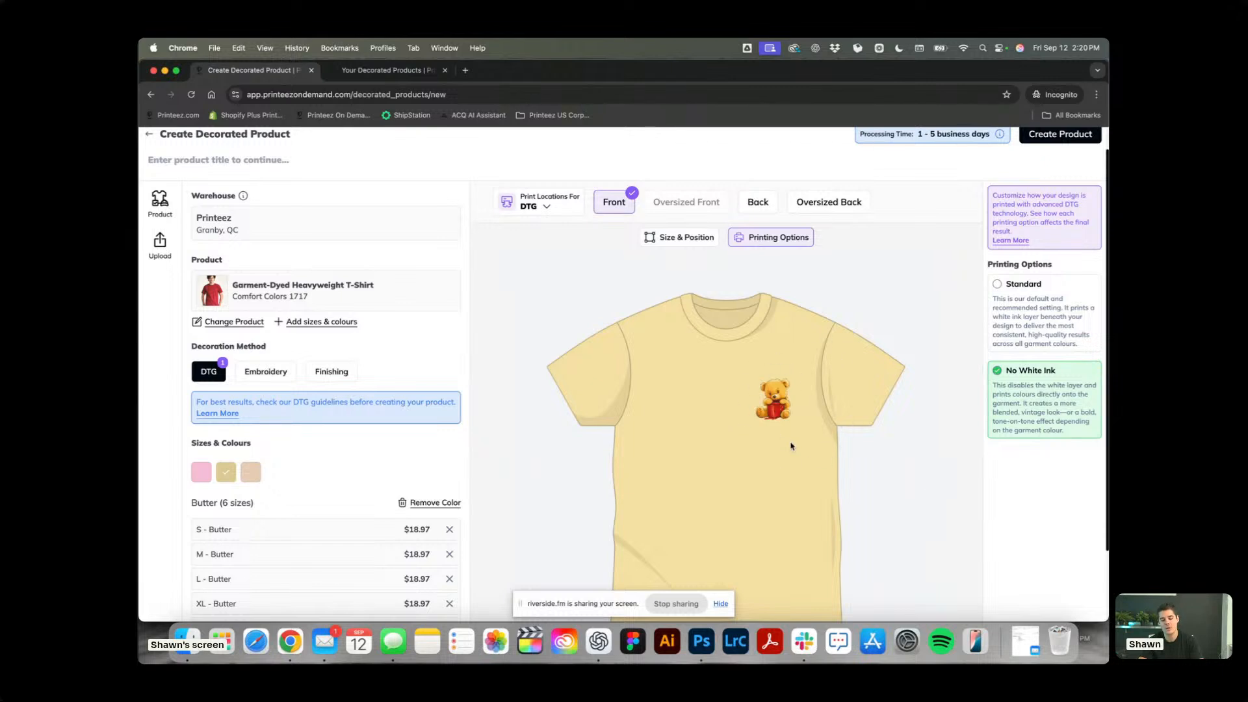
Select the Mama Bear artwork and apply the Standard print preset to it.
left_click(774, 403)
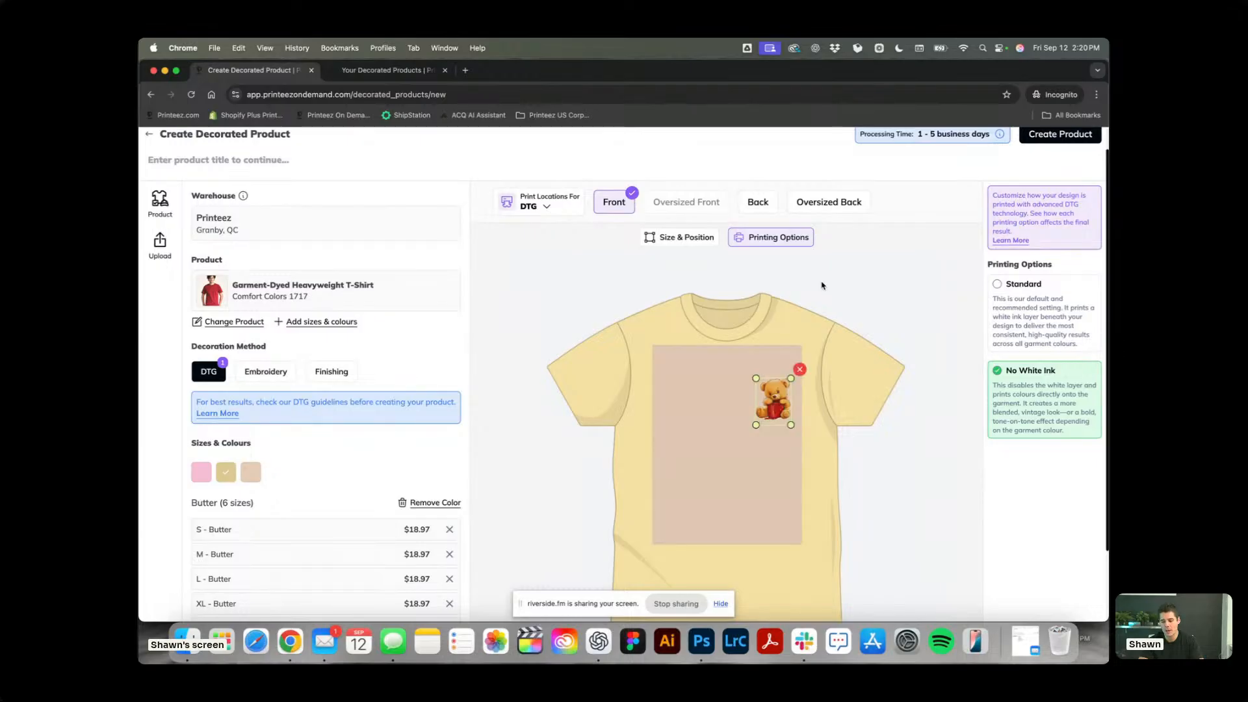
left_click(684, 240)
left_click(1040, 326)
left_click(1030, 359)
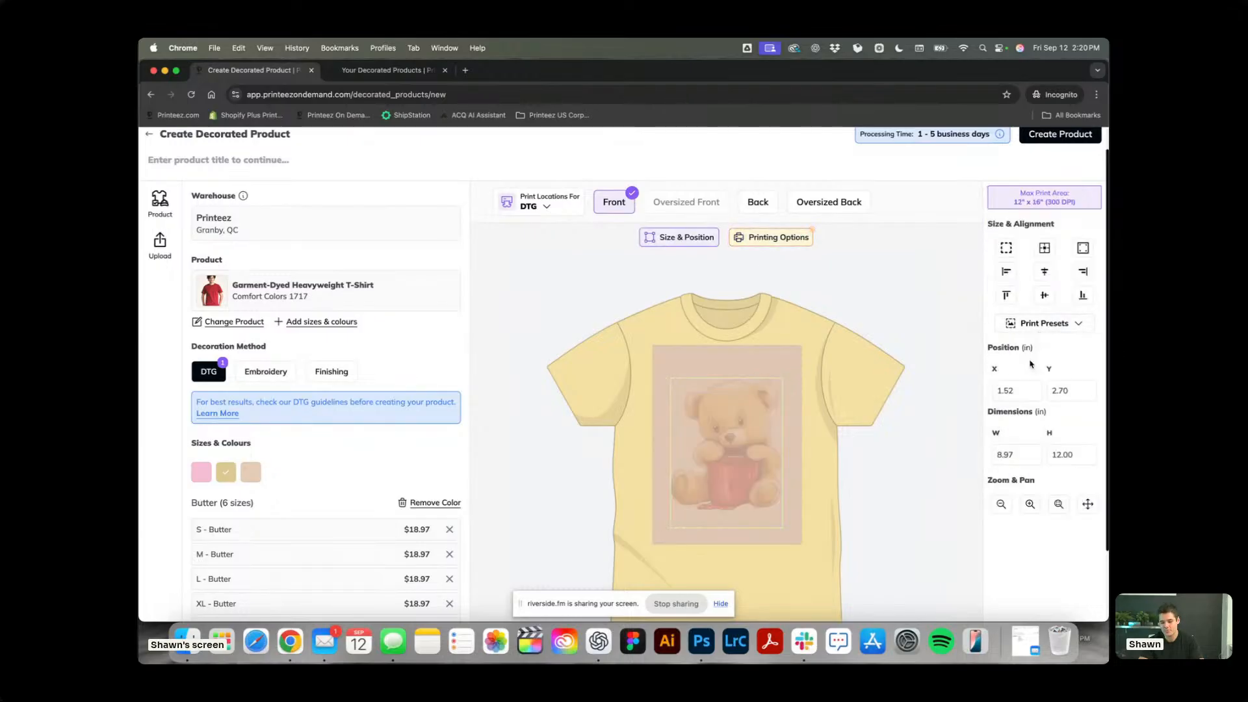
left_click(827, 403)
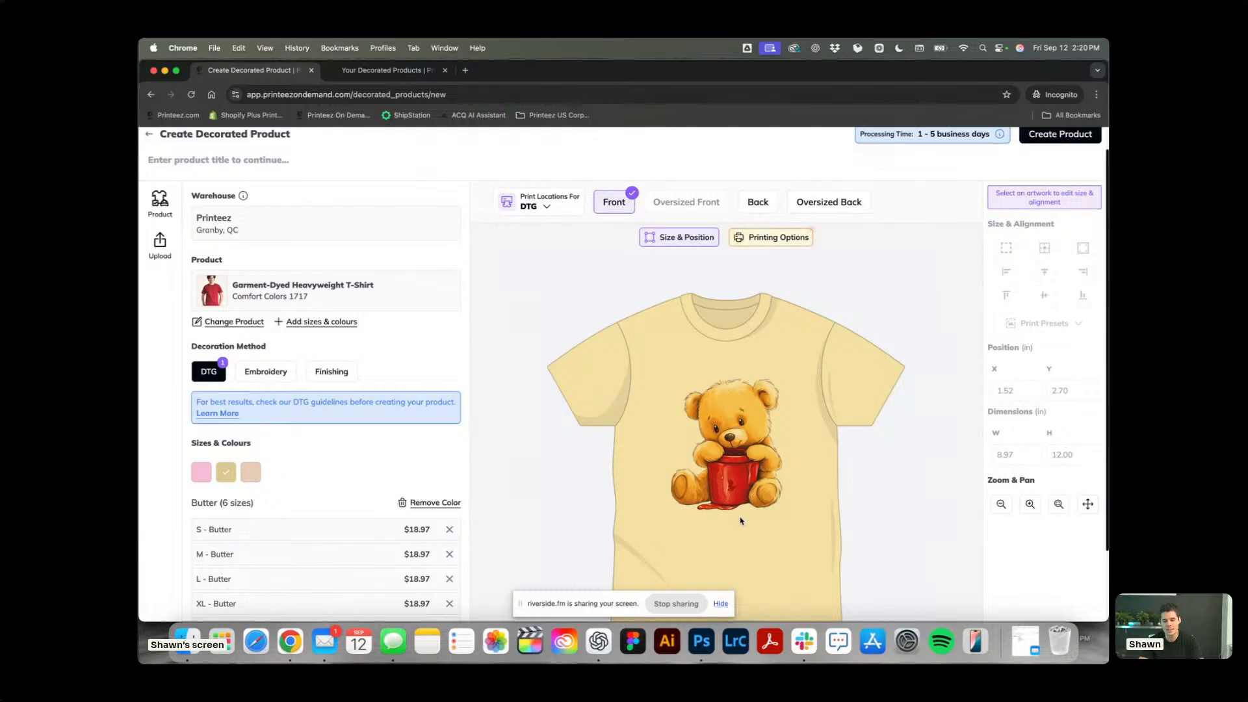
Compare the Standard and No White Ink printing options on the artwork up close, ending on No White Ink.
scroll(741, 521, "down", 1)
scroll(757, 411, "up", 5)
scroll(757, 411, "down", 5)
scroll(758, 411, "up", 5)
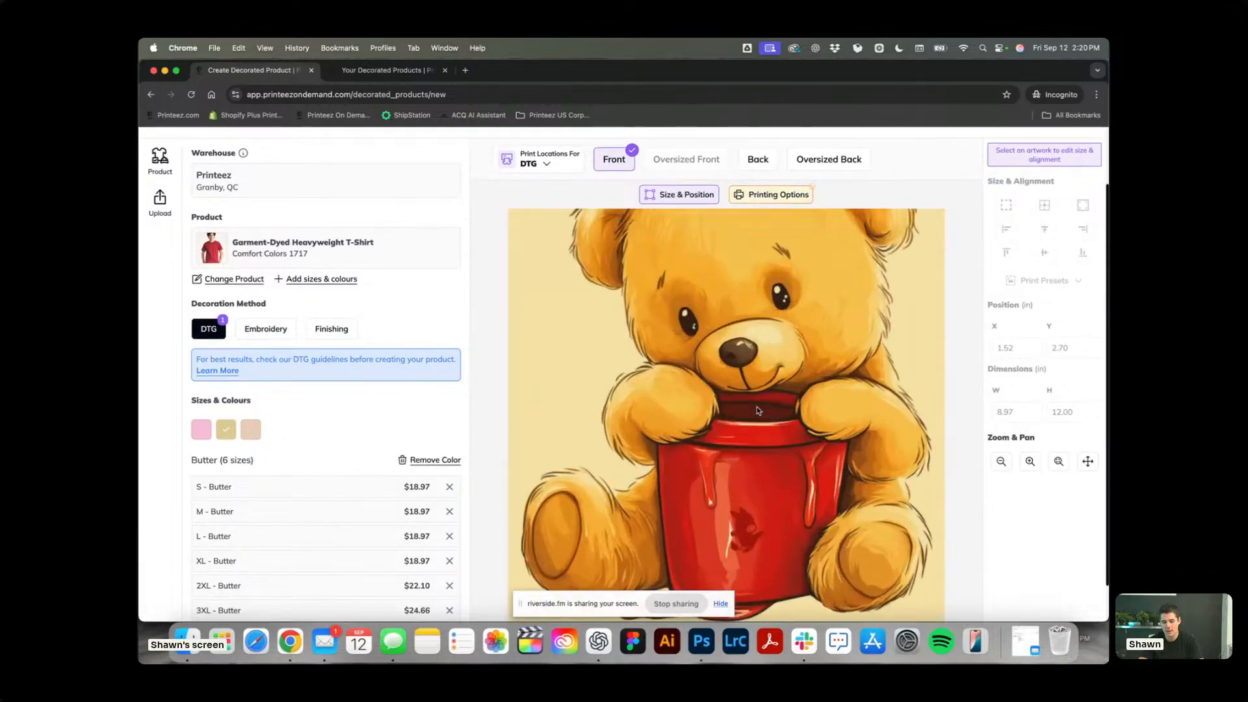
scroll(758, 410, "down", 5)
left_click(1032, 463)
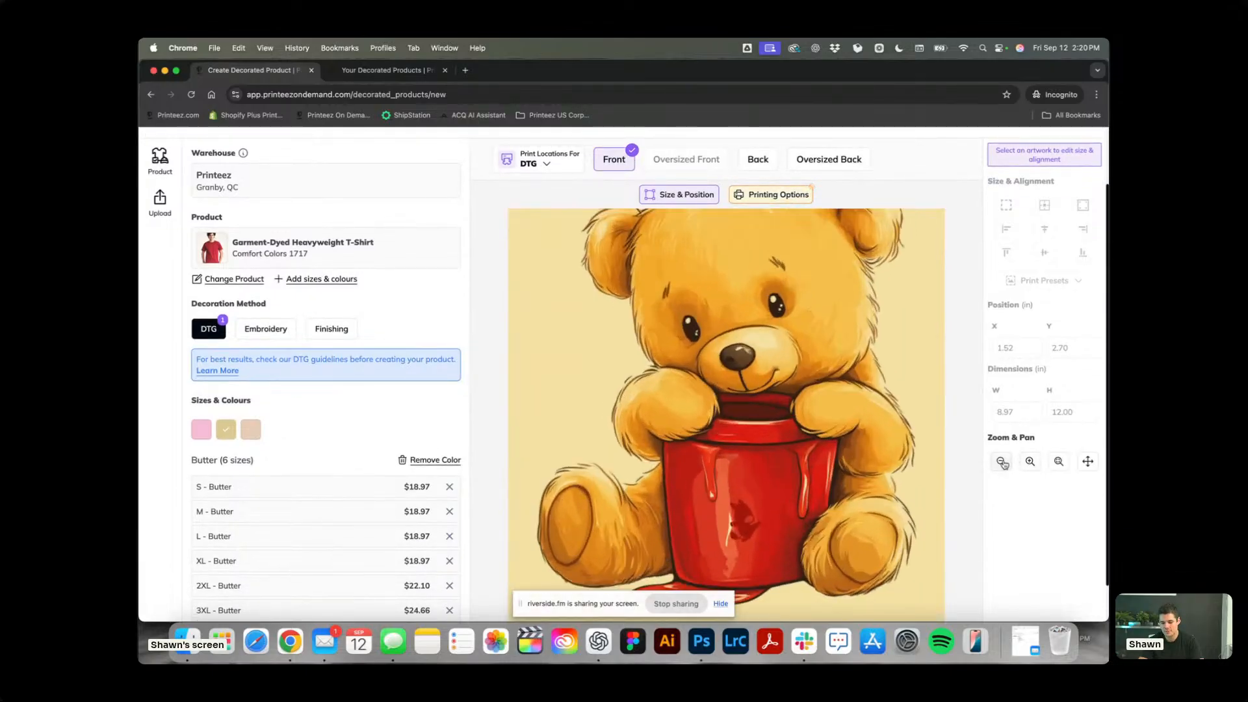
left_click(1002, 462)
left_click(772, 195)
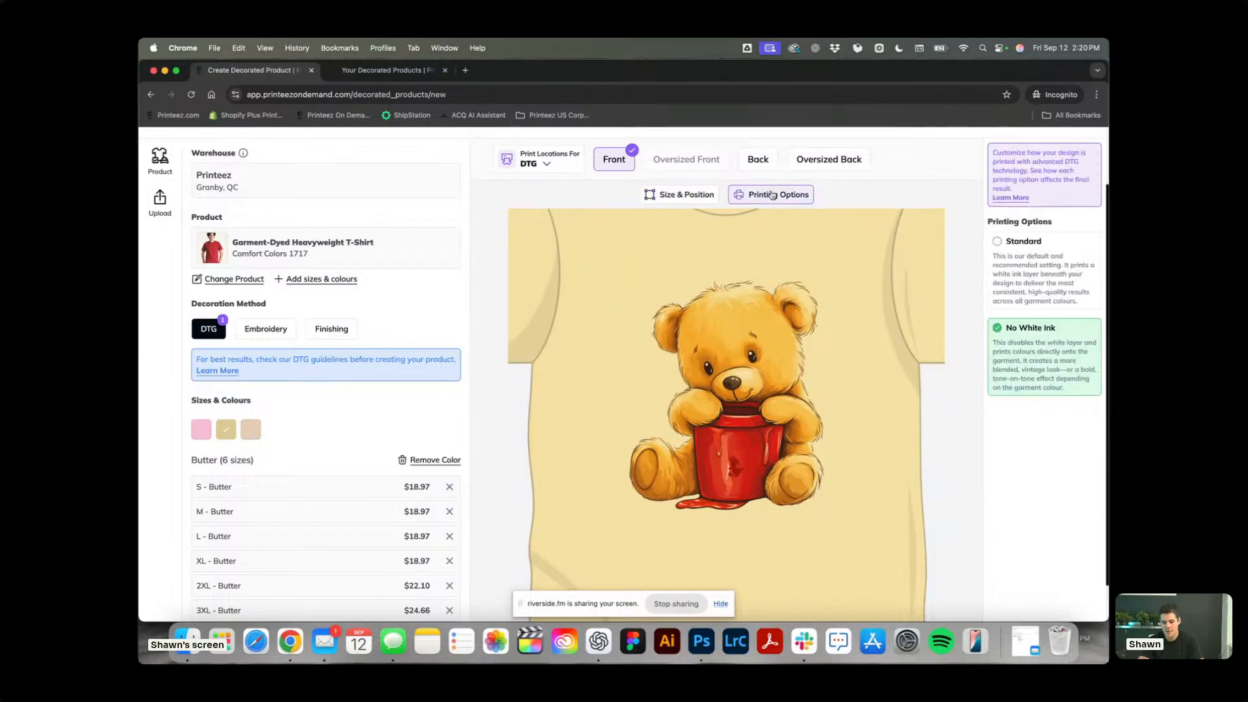
left_click(1047, 273)
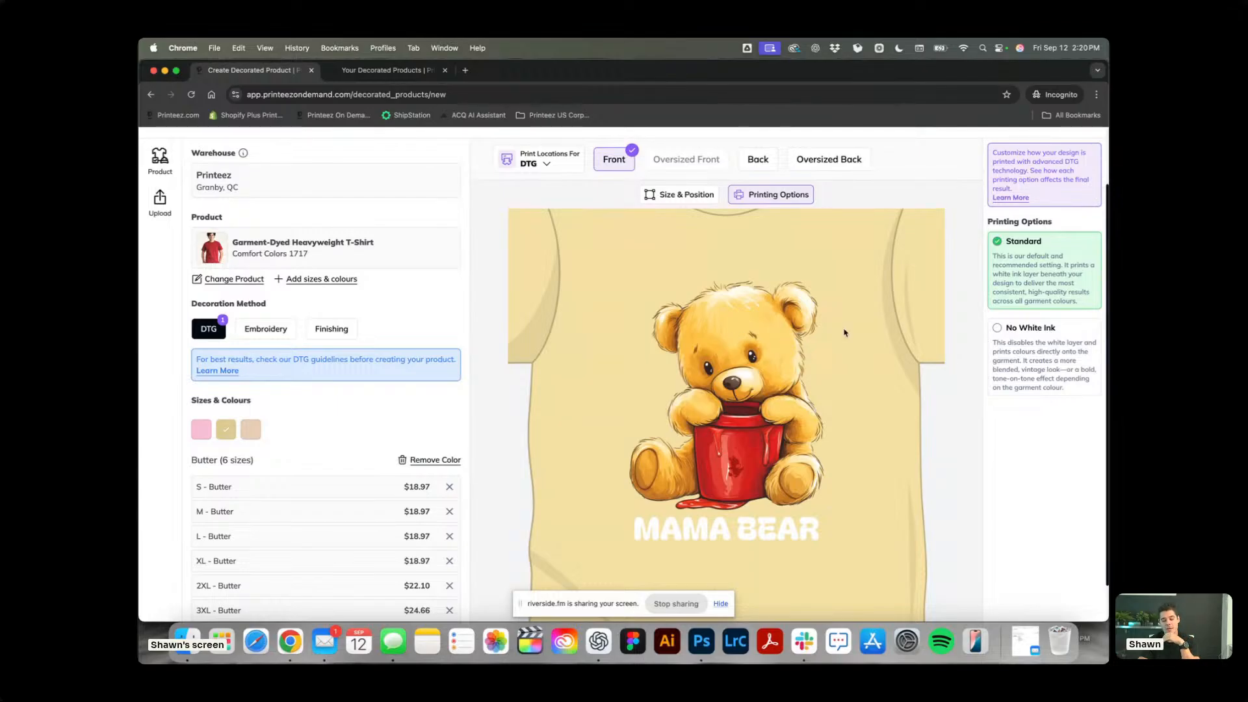
left_click(1054, 350)
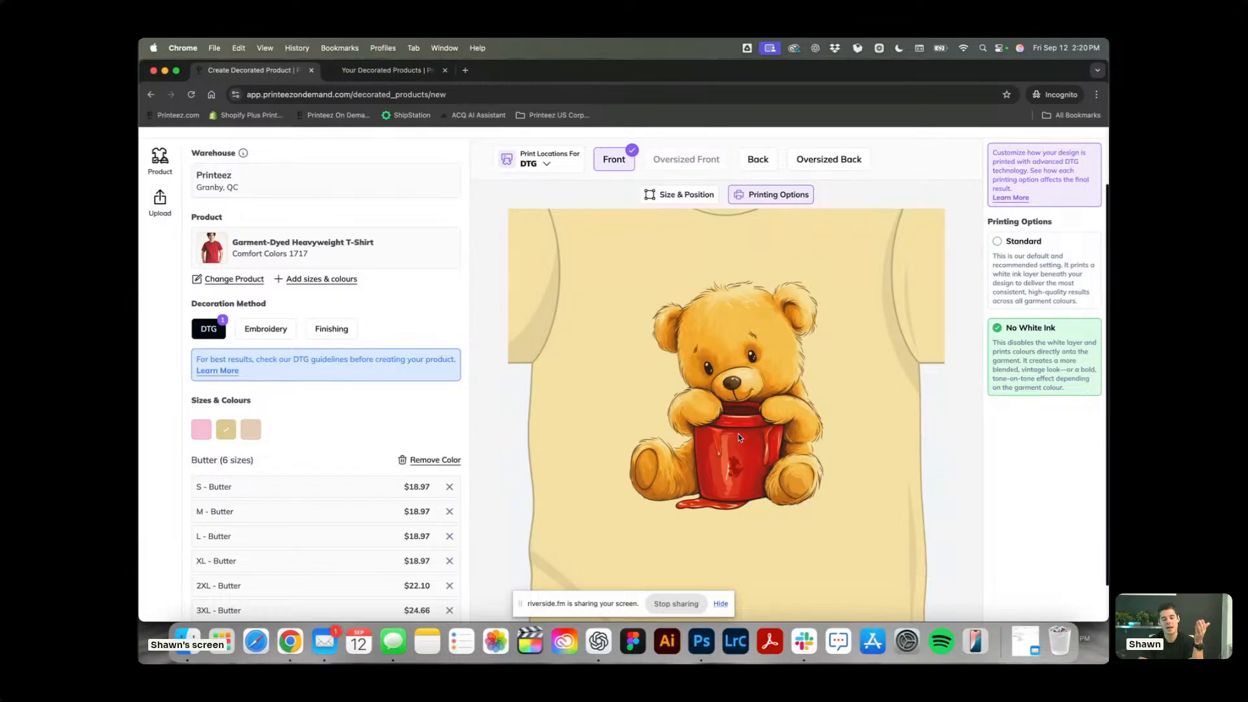
left_click(703, 369)
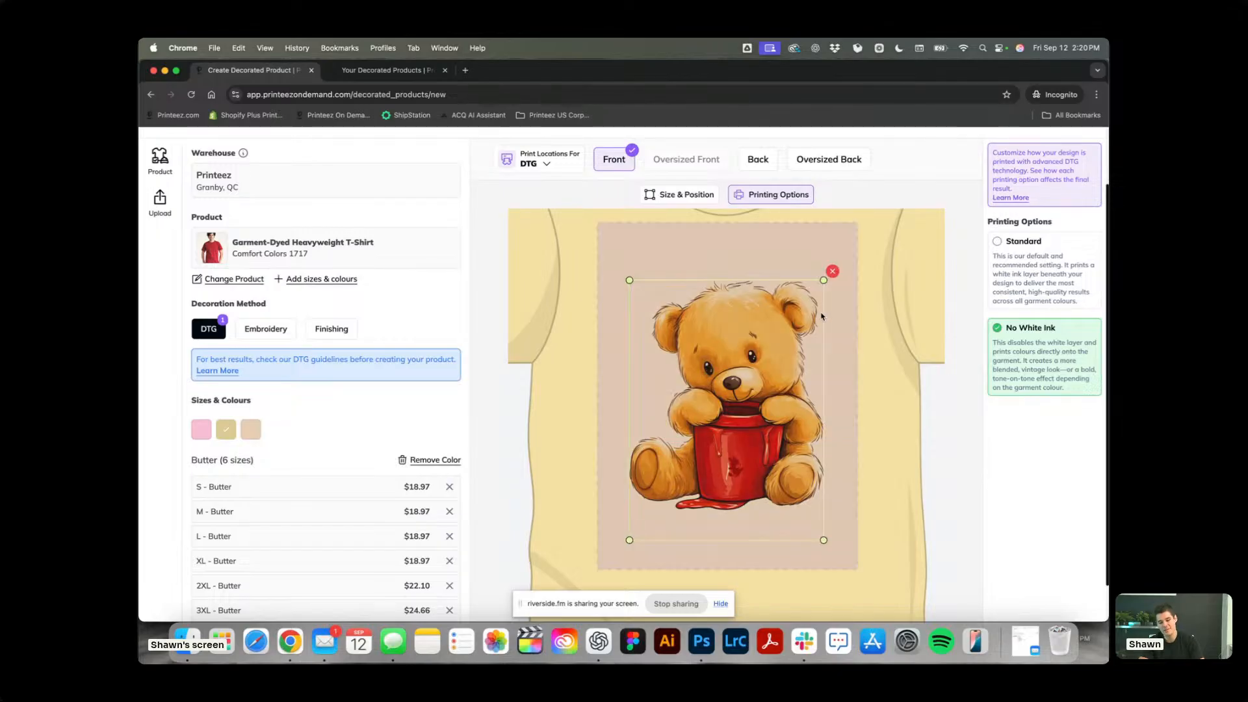
left_click(887, 350)
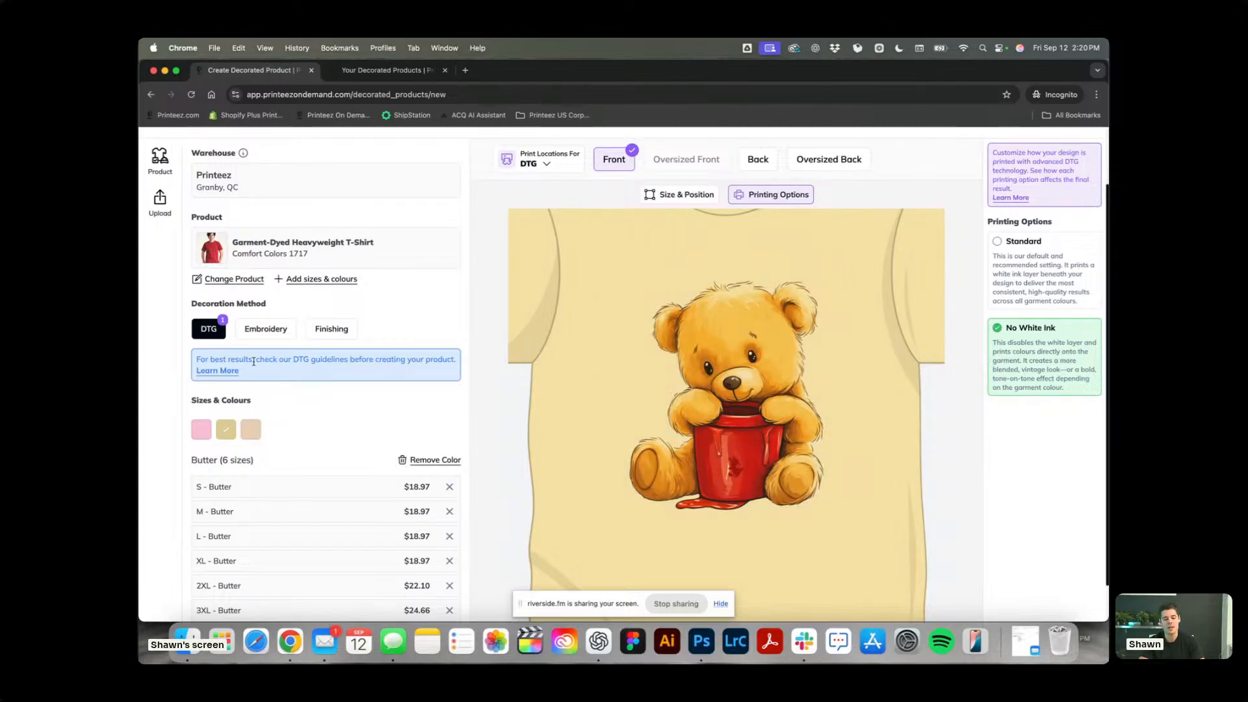
Preview the No White Ink artwork on the Blossom, Ivory and Butter shirts, ending on Blossom.
left_click(202, 430)
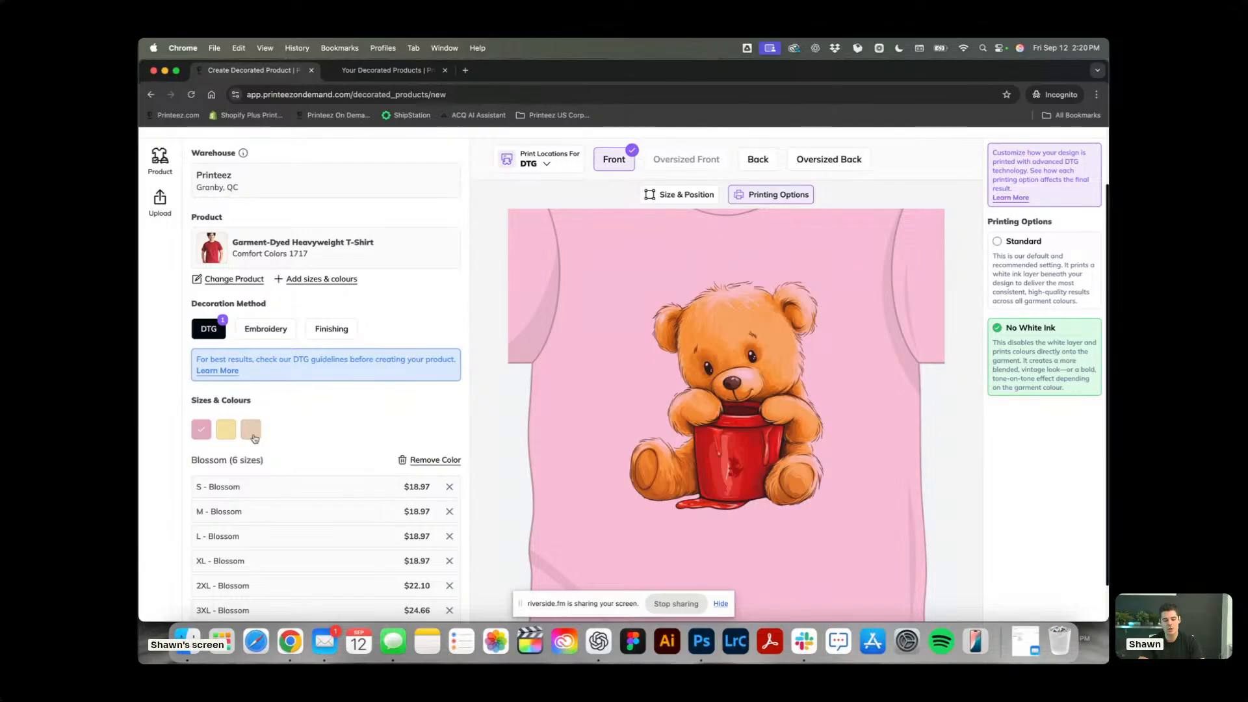
left_click(254, 437)
left_click(225, 433)
left_click(196, 434)
left_click(227, 434)
left_click(250, 433)
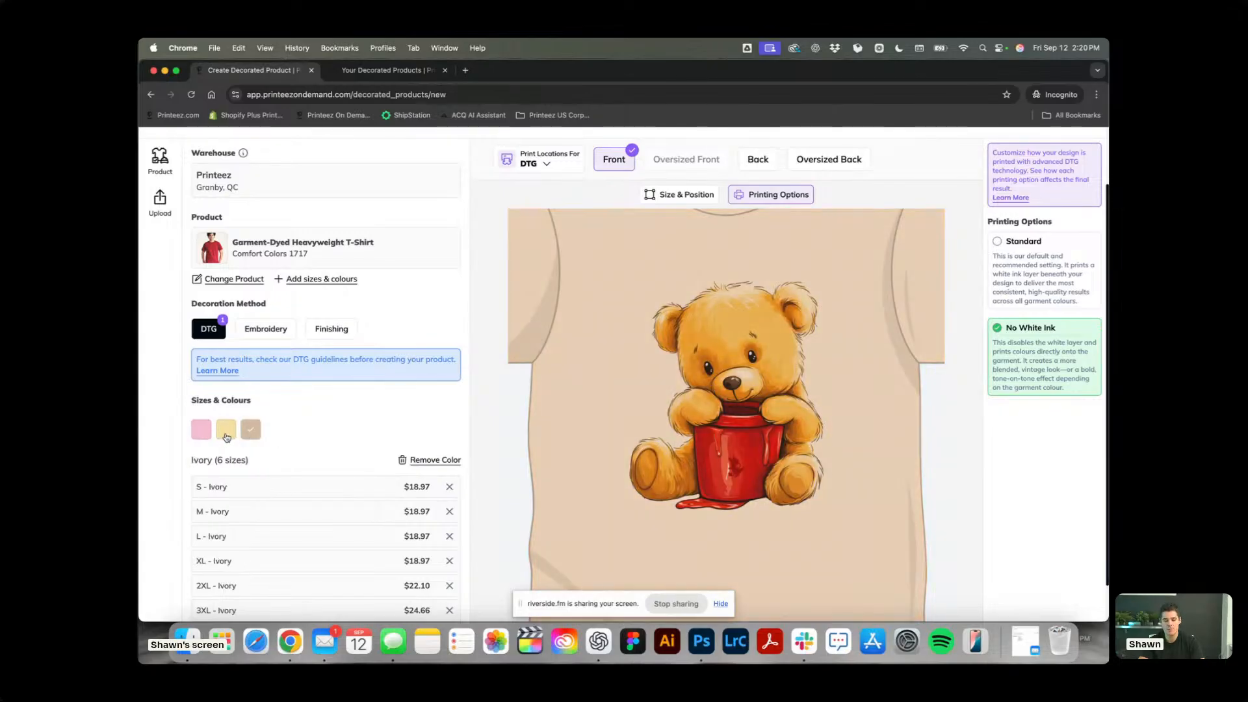
left_click(227, 435)
left_click(201, 434)
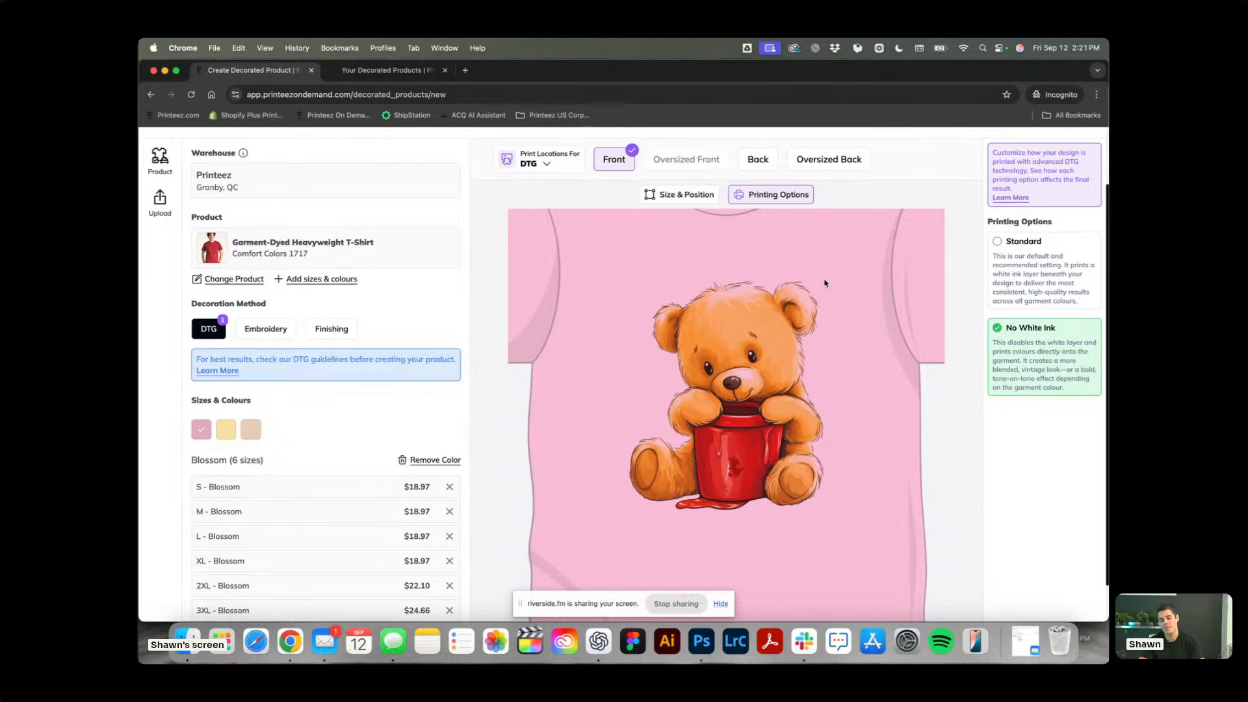
Return to the size and position settings and view the whole Blossom shirt with its size variants.
left_click(673, 195)
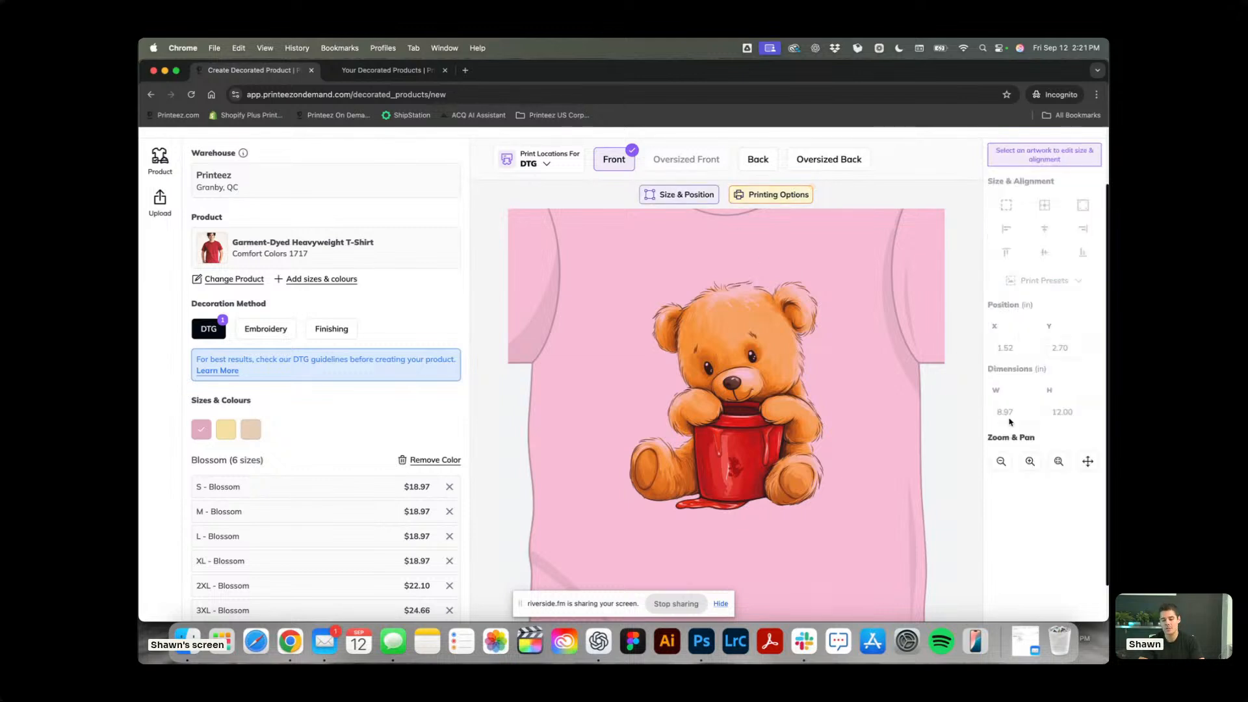
left_click(1062, 463)
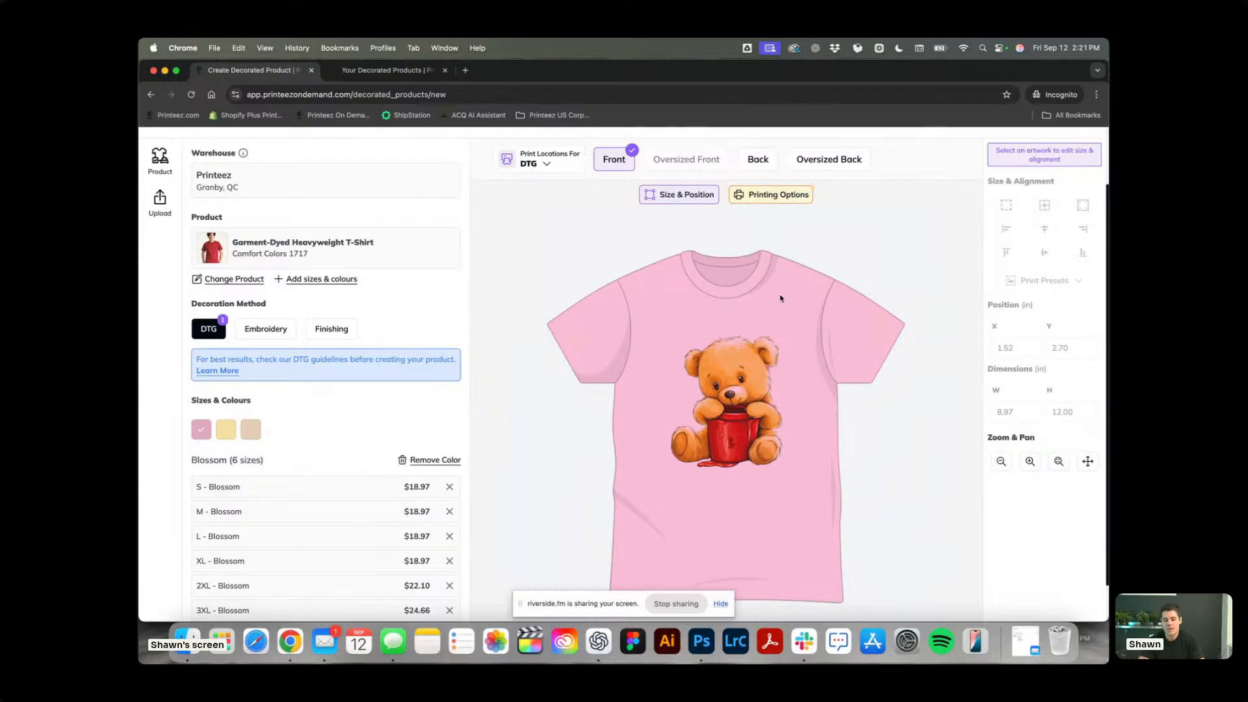
scroll(830, 299, "down", 1)
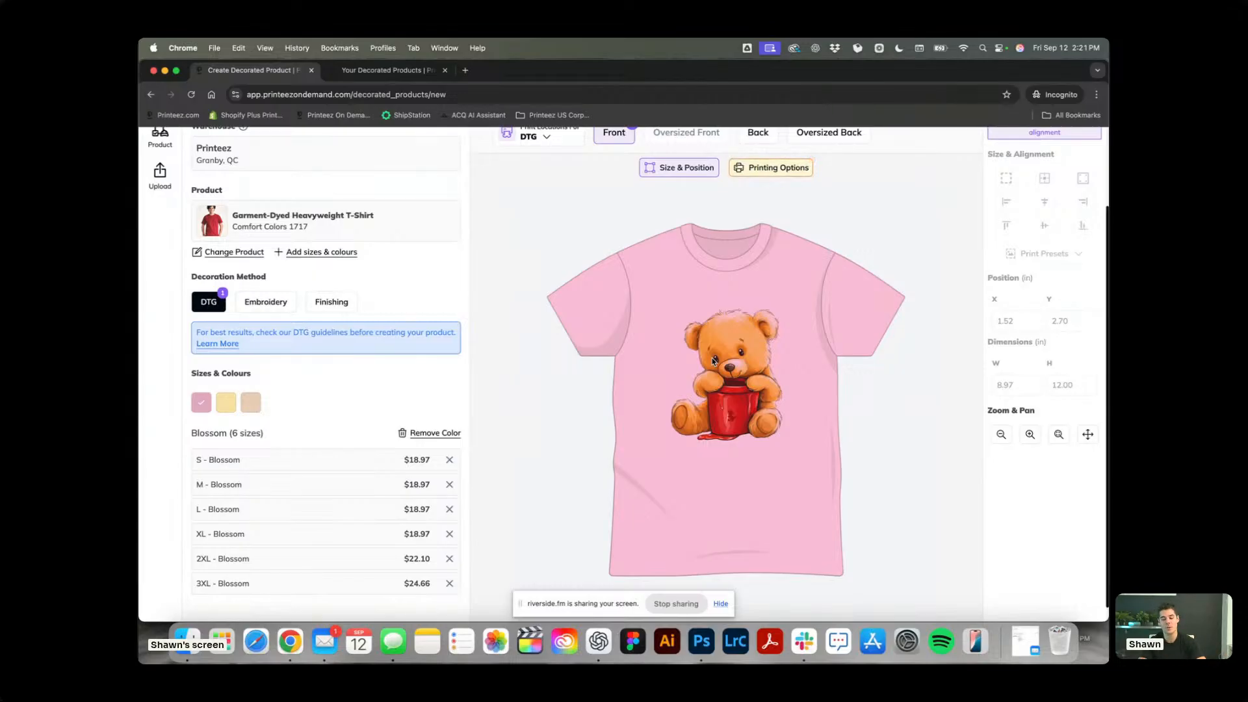
Compare the Standard and No White Ink printing options for the Mama Bear artwork on the Ivory shirt, ending on No White Ink.
left_click(225, 403)
left_click(250, 404)
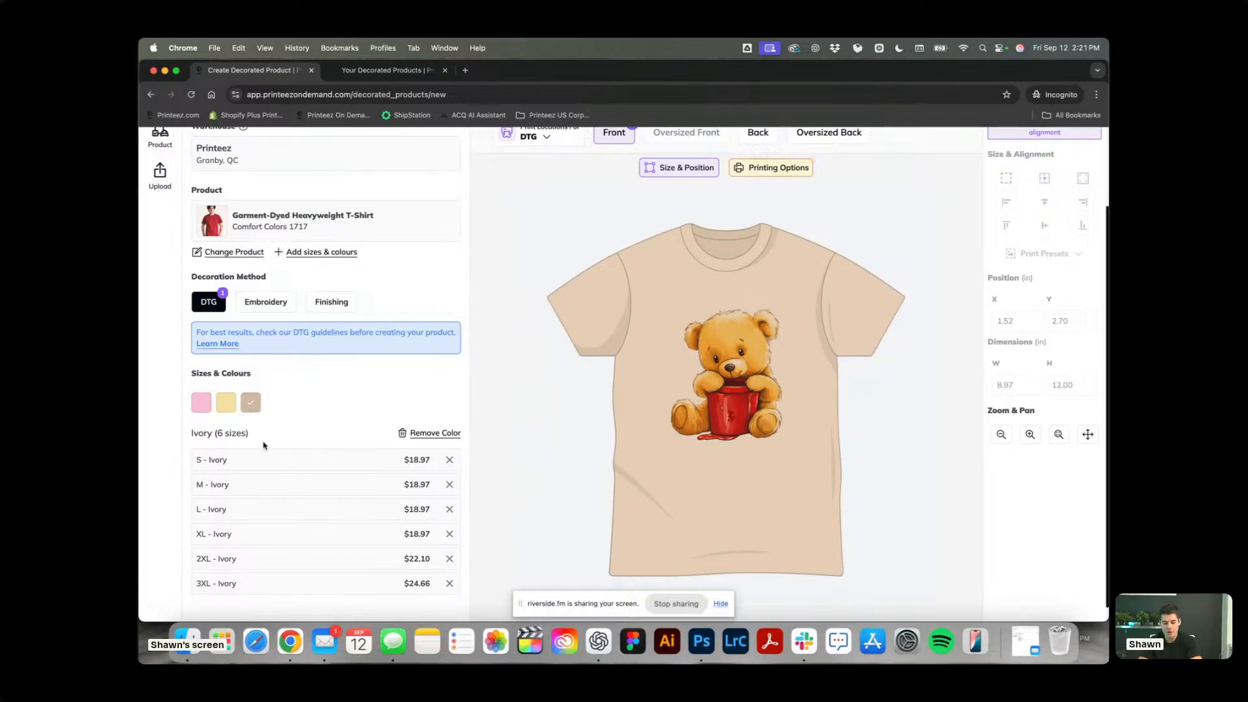
left_click(794, 168)
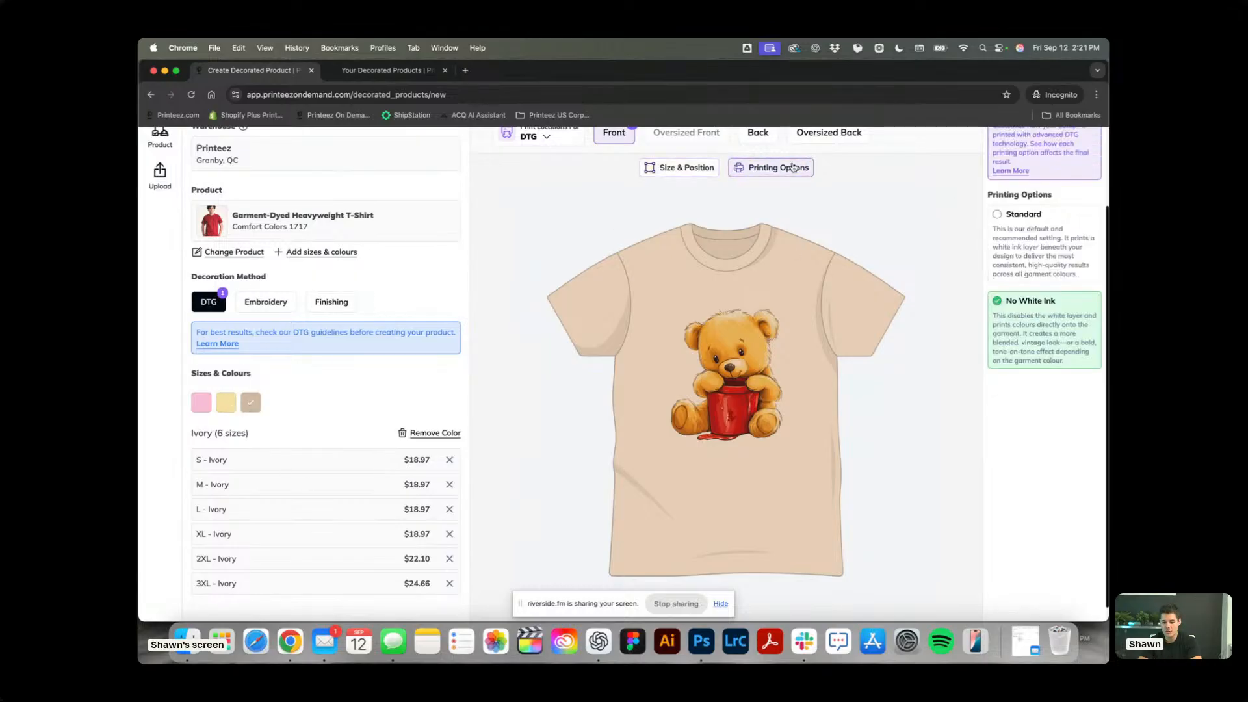
left_click(1017, 261)
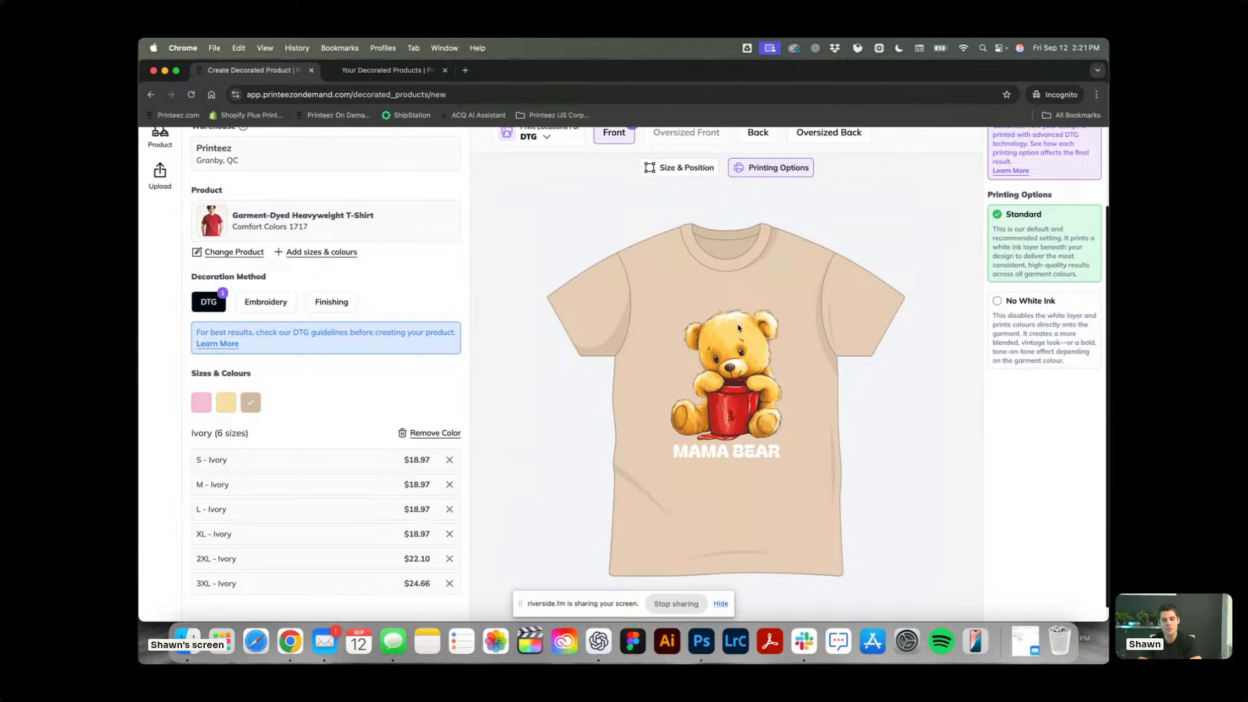
scroll(740, 327, "up", 2)
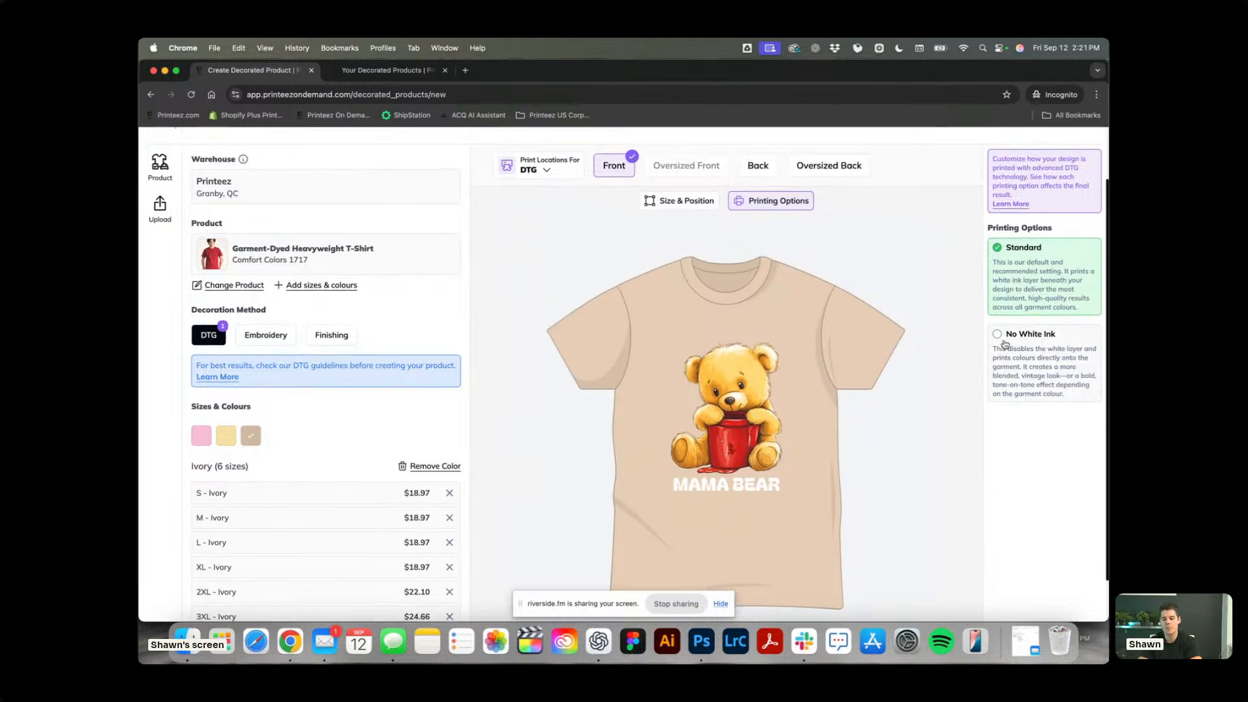
left_click(1019, 205)
mouse_move(615, 345)
left_mouse_down()
mouse_move(857, 345)
mouse_move(424, 335)
mouse_move(806, 337)
left_mouse_up()
left_click(857, 158)
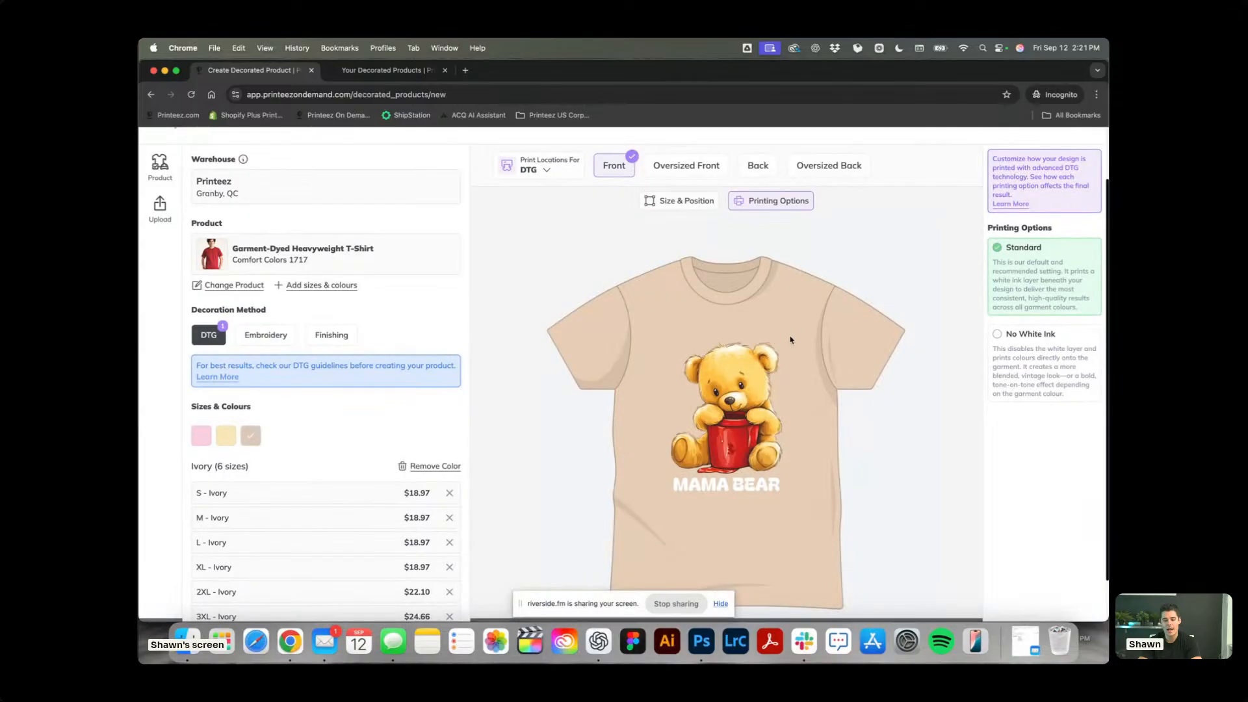
left_click(731, 449)
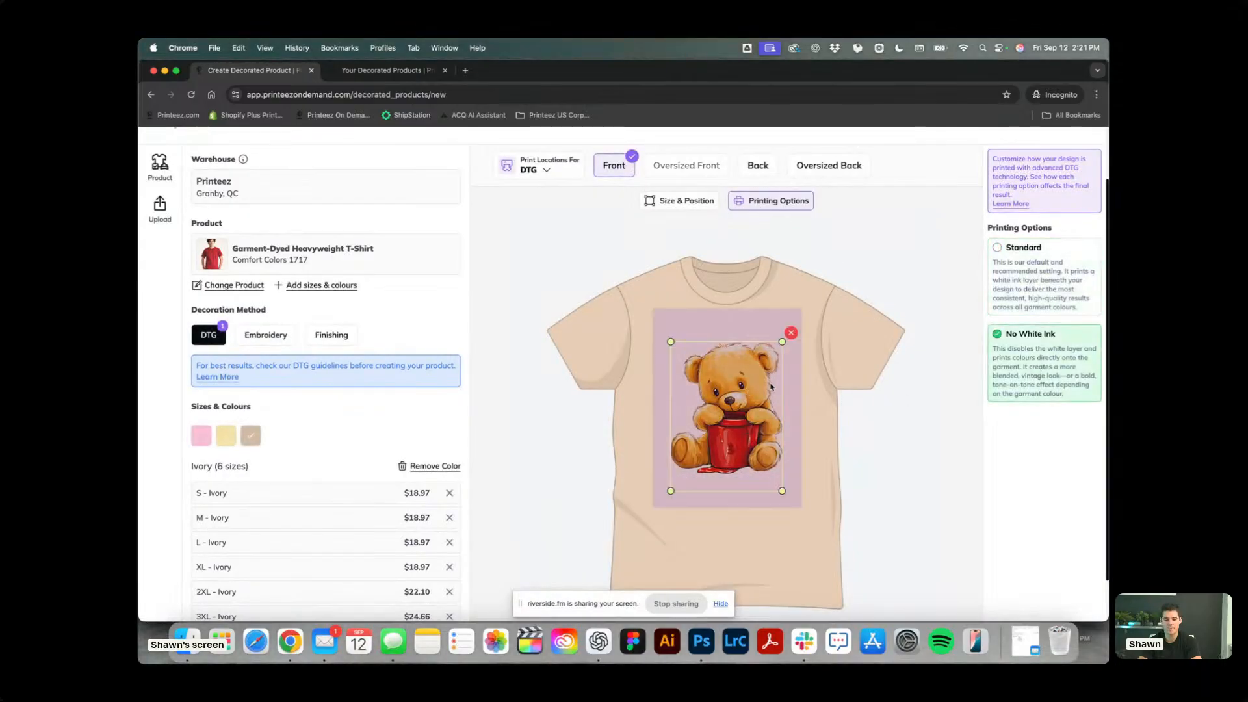
Replace the Mama Bear artwork on the front with the Kickin' Classics KC009 avocado artwork from the library.
left_click(795, 336)
left_click(735, 410)
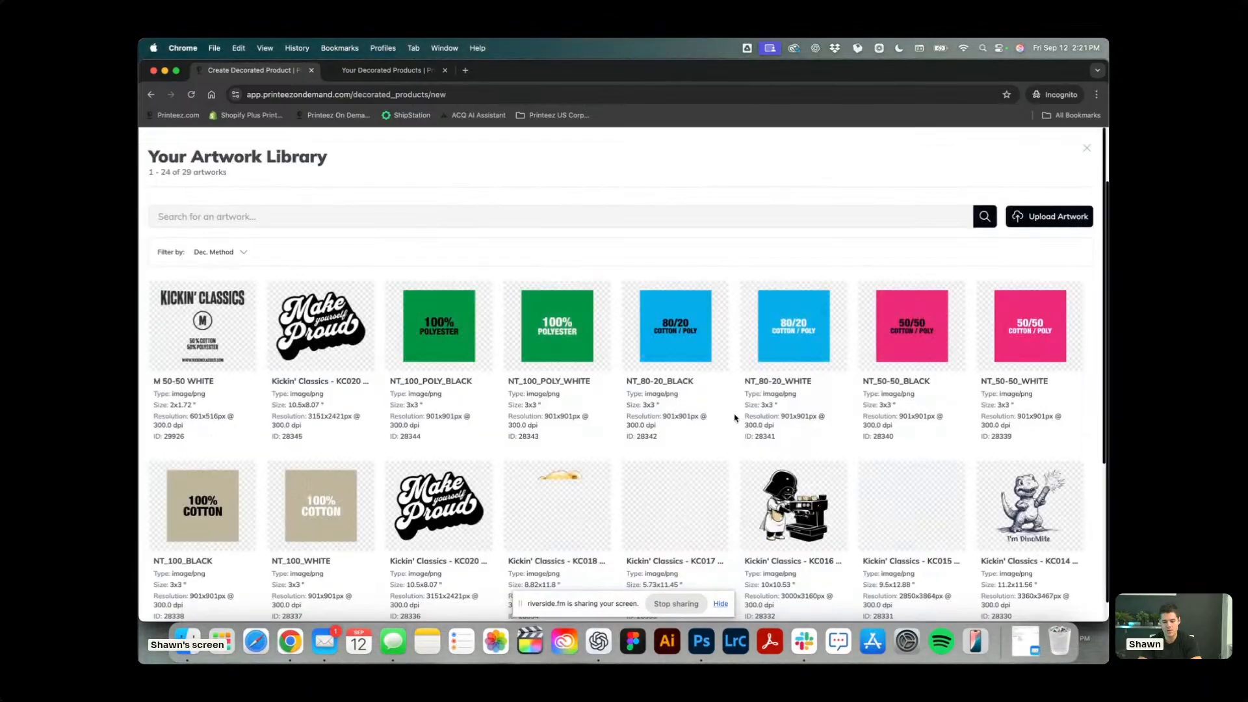
scroll(703, 464, "down", 4)
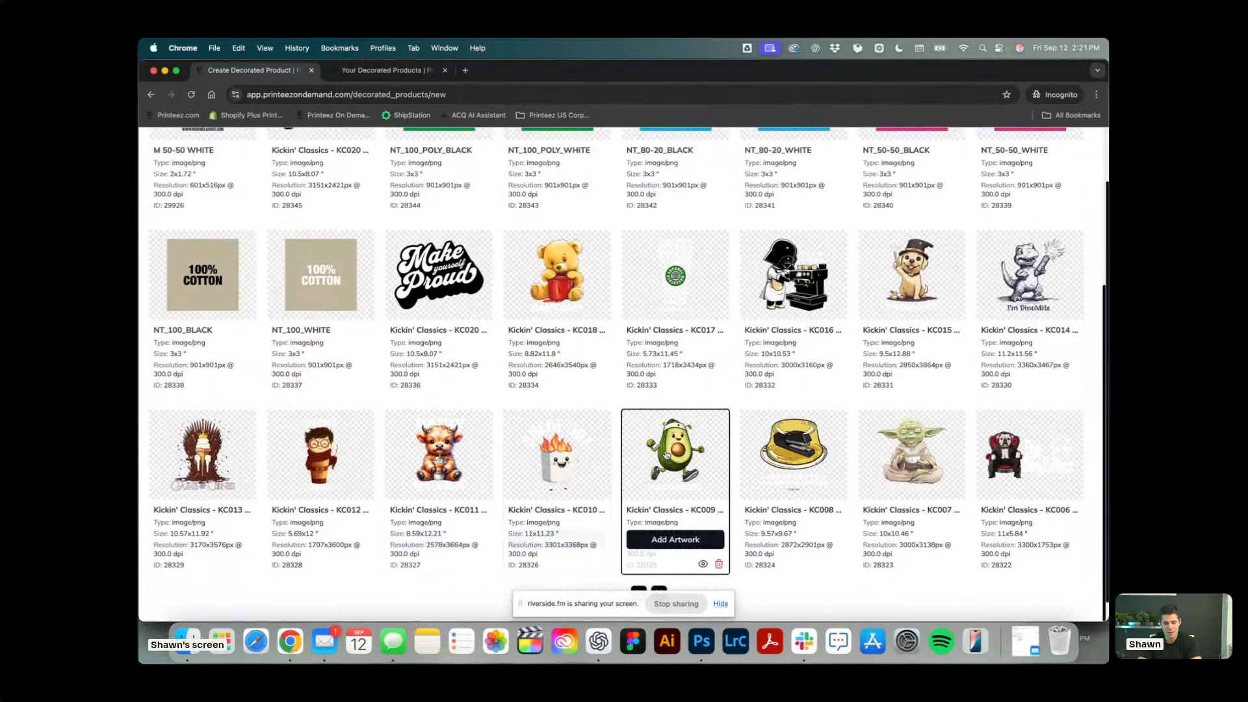
left_click(676, 540)
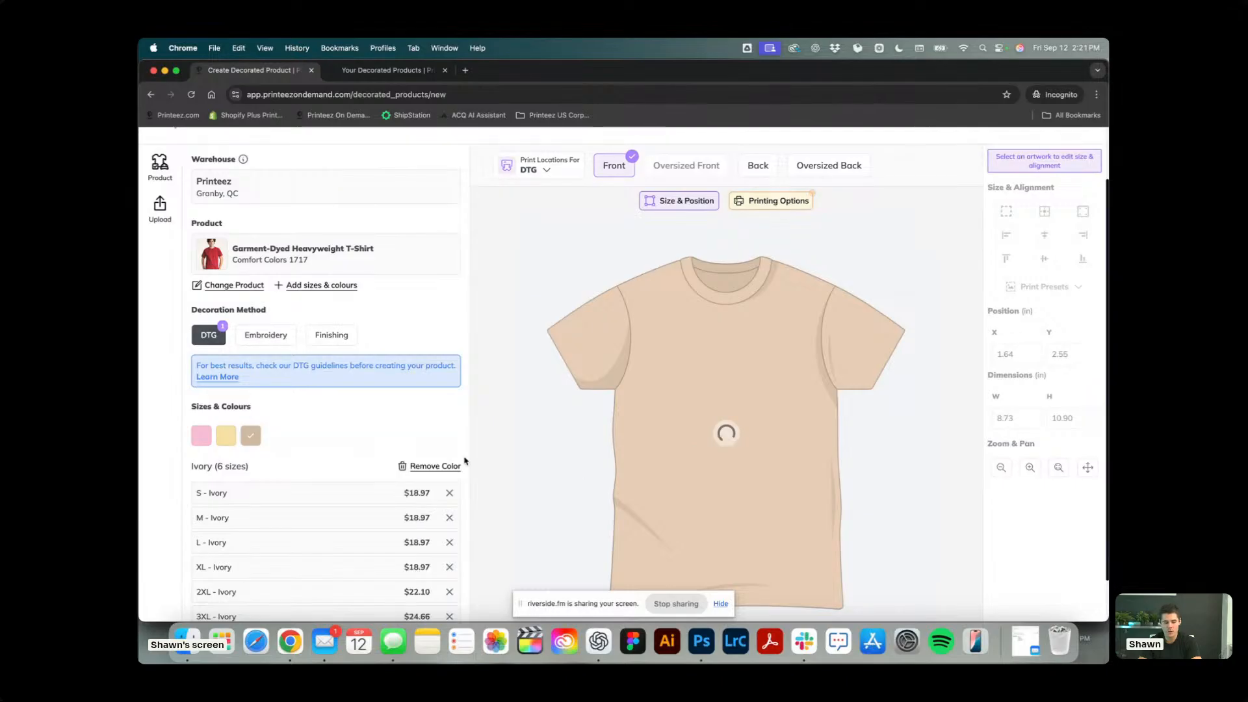
Apply the No White Ink option to the avocado artwork on the Blossom shirt and preview it on Ivory.
left_click(195, 439)
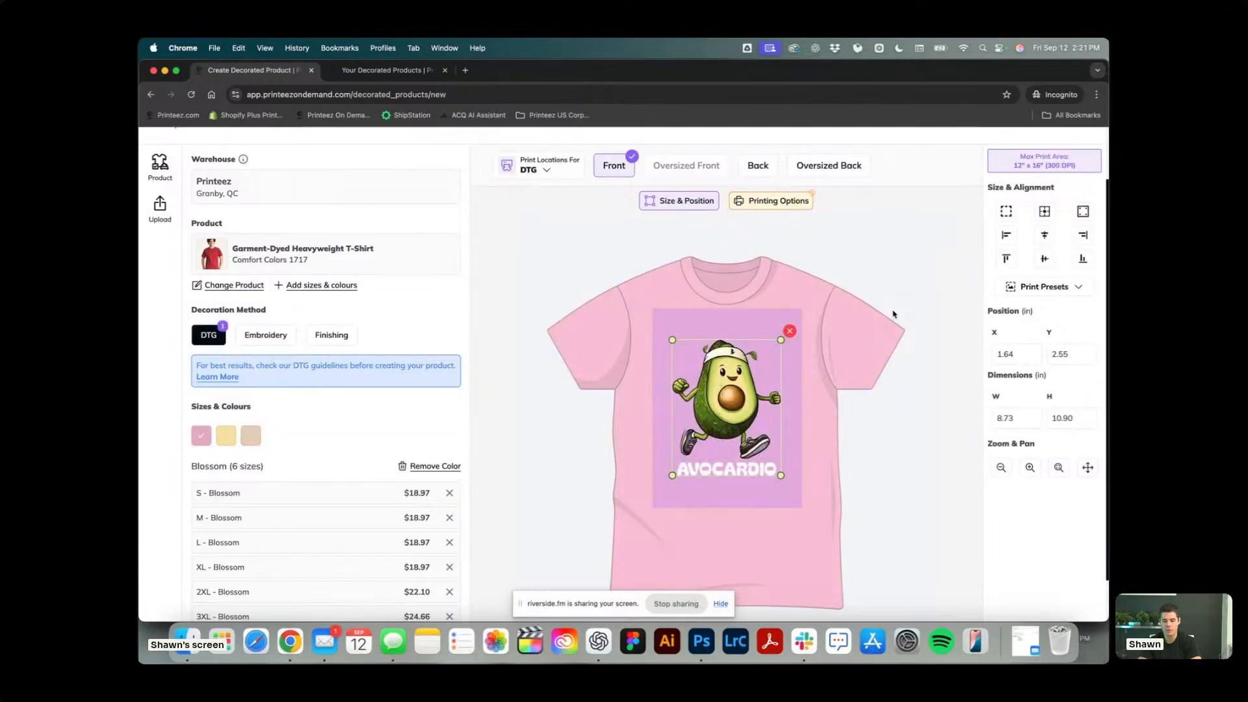
left_click(758, 202)
left_click(1039, 358)
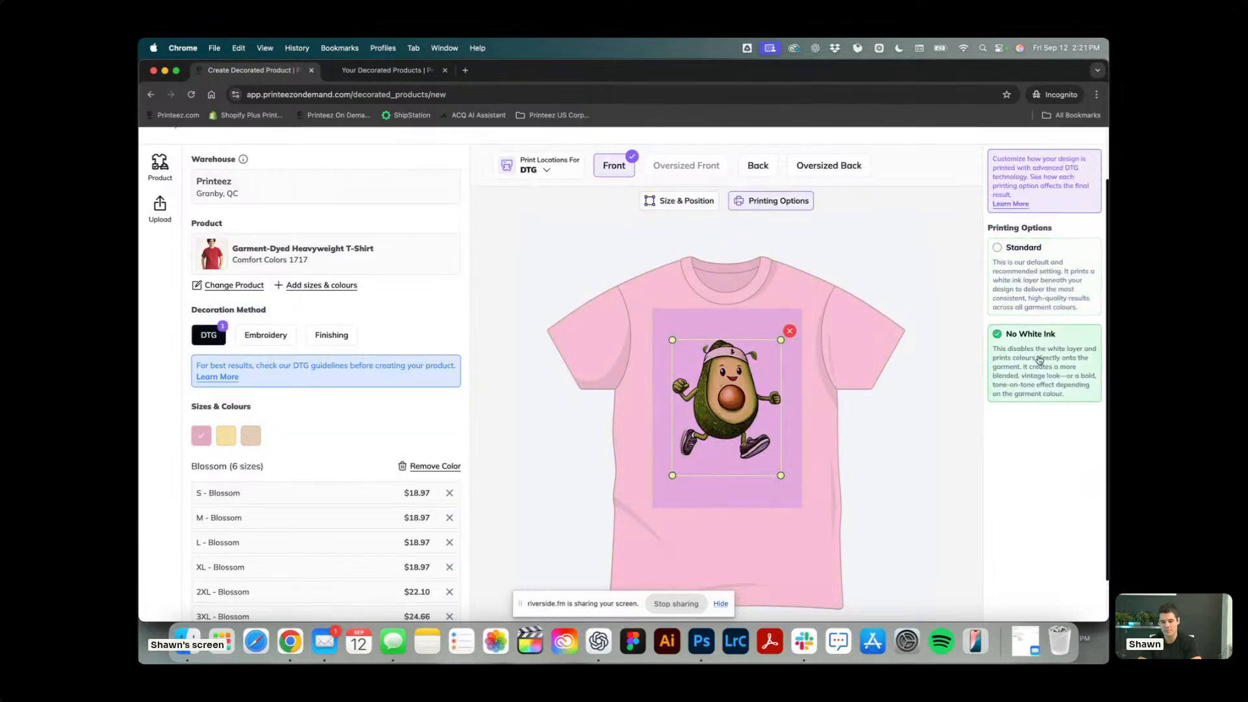
left_click(876, 383)
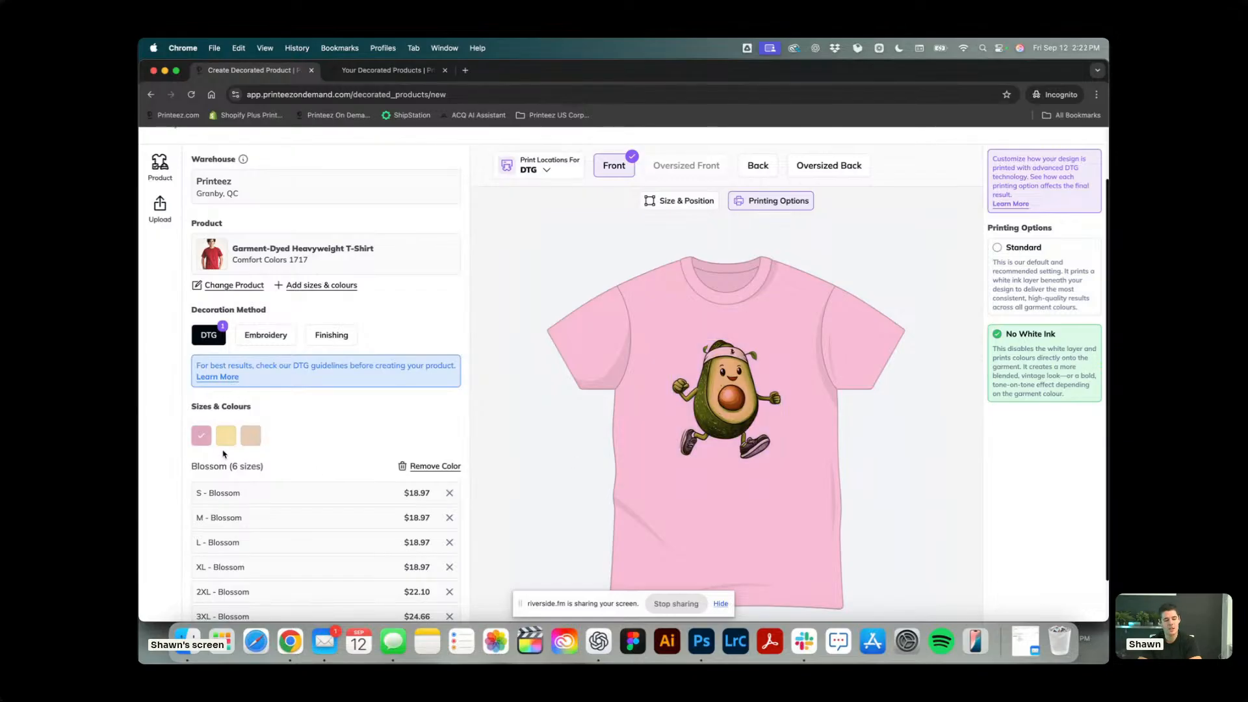
left_click(249, 441)
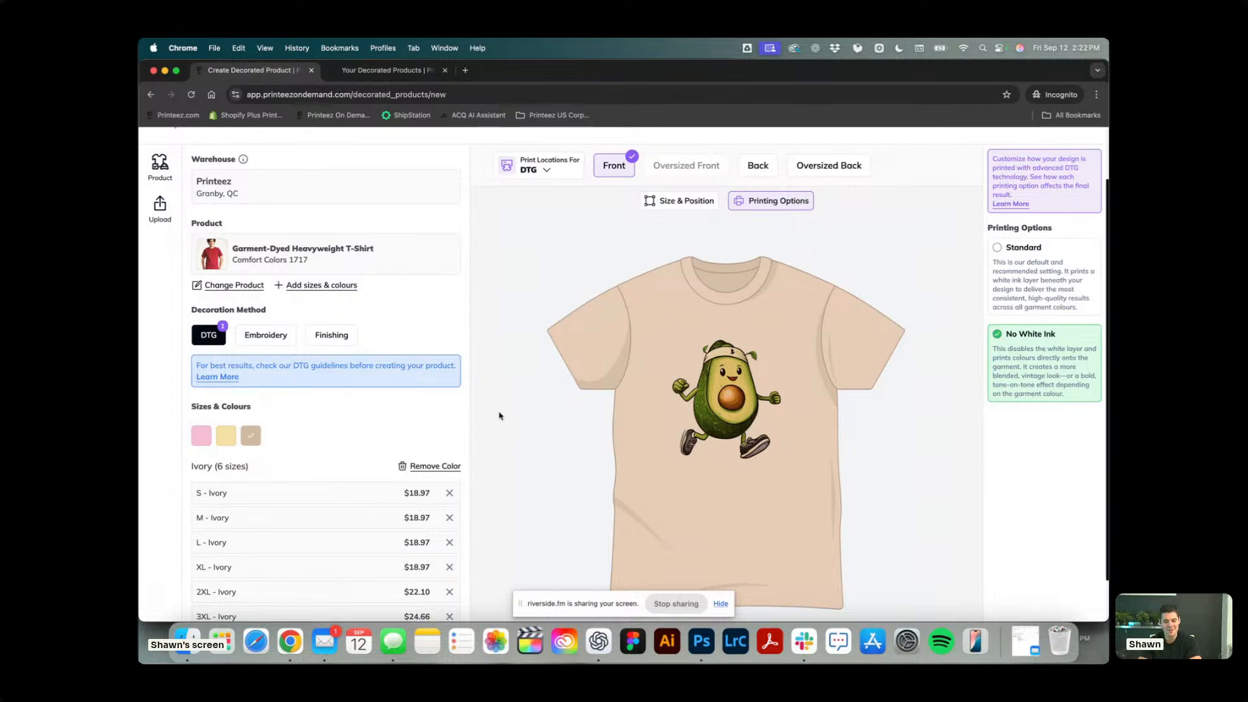
Remove all Blossom variants from the product and display the Ivory shirt.
left_click(202, 441)
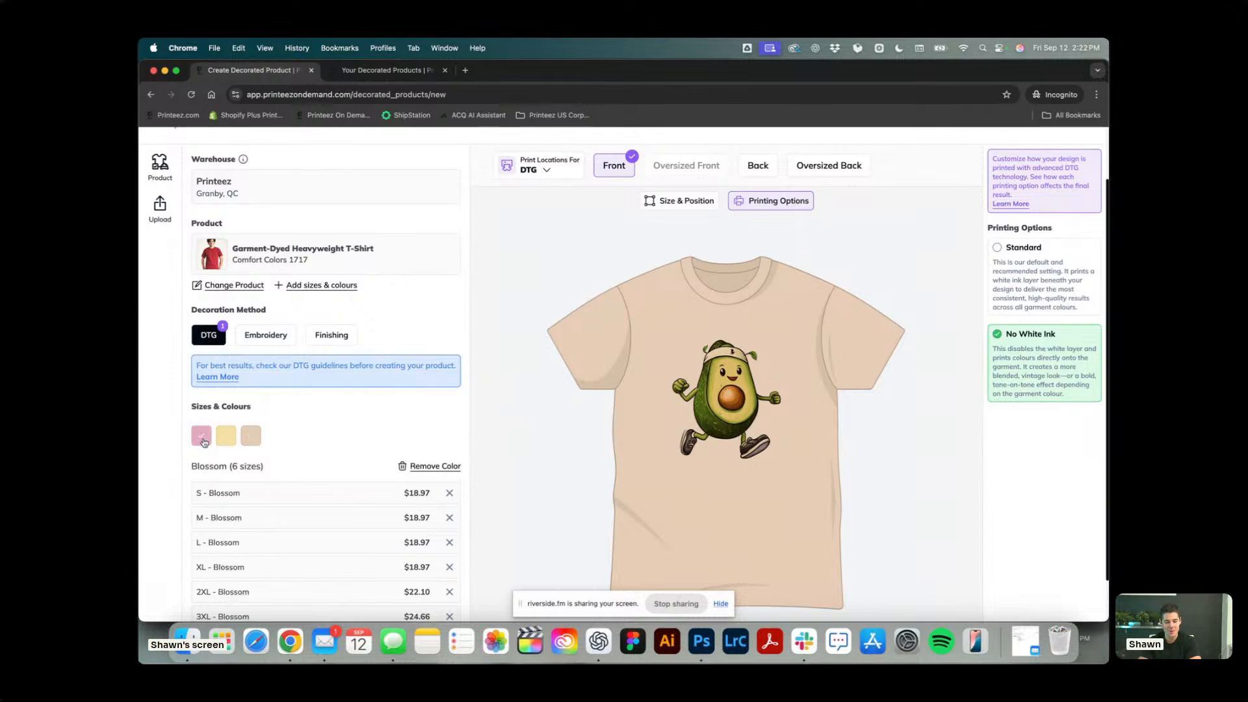
left_click(437, 466)
left_click(780, 401)
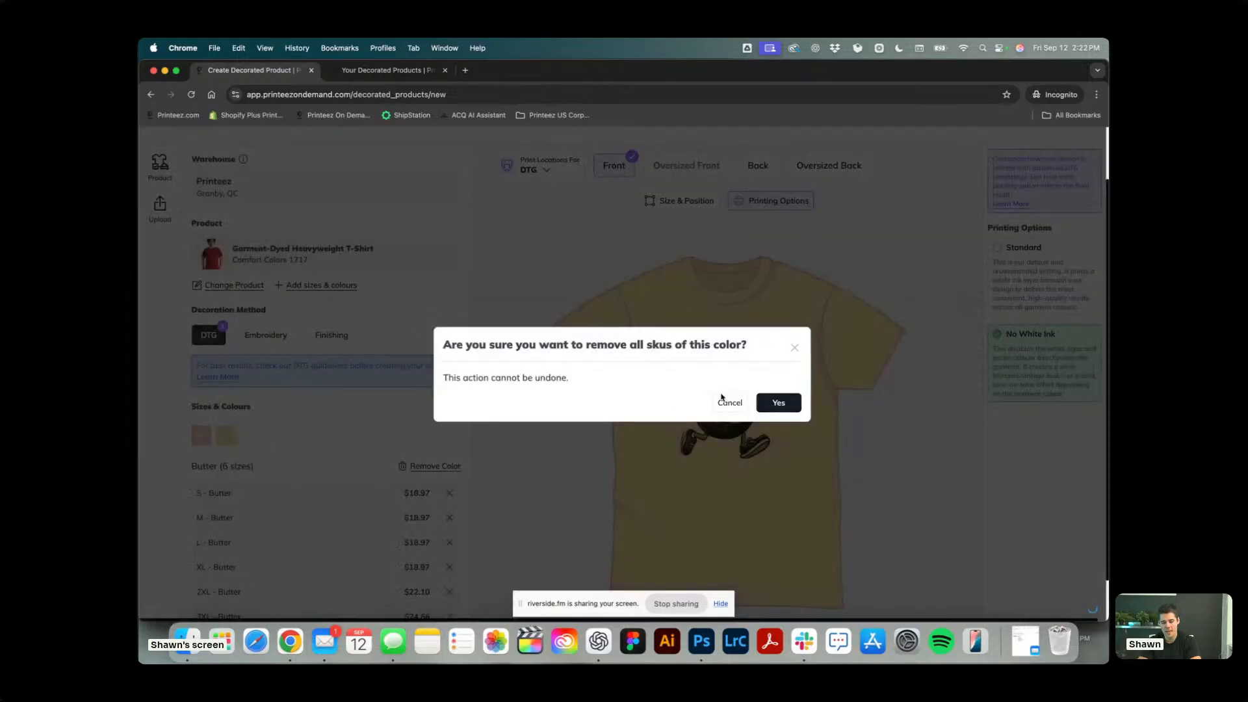
left_click(227, 438)
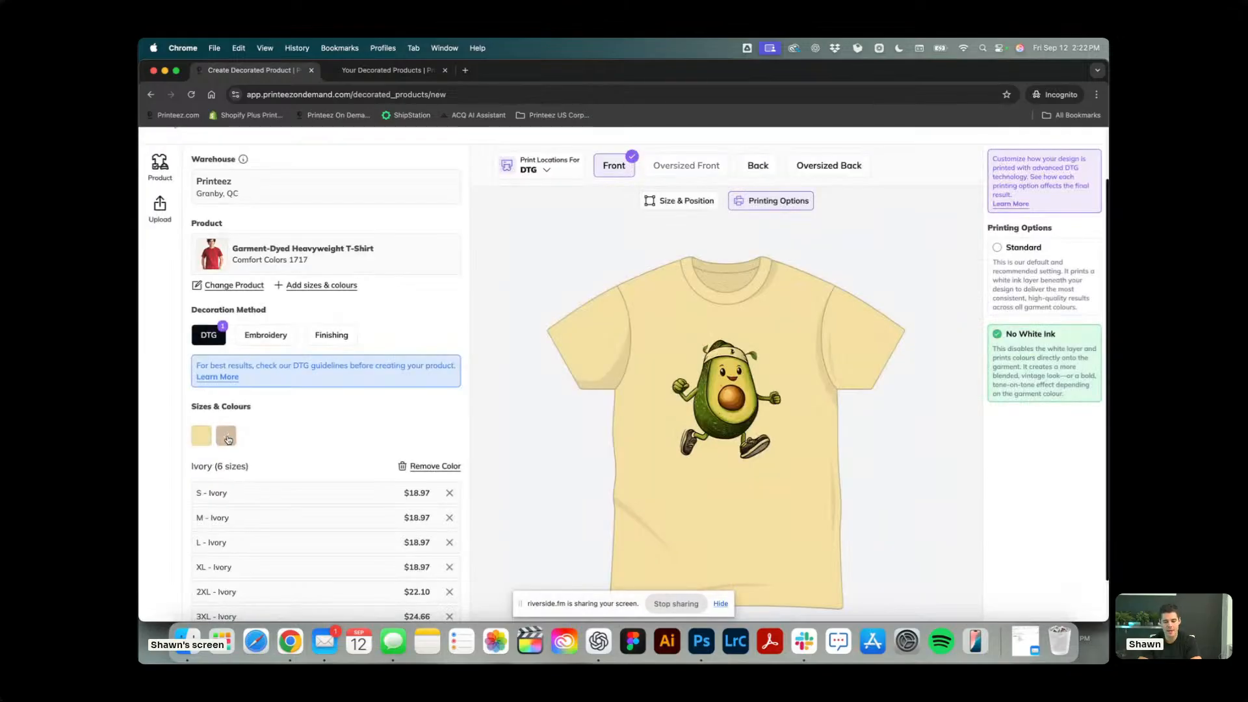
Switch the avocado artwork to the Standard printing option and examine it on the whole Ivory shirt.
left_click(1067, 290)
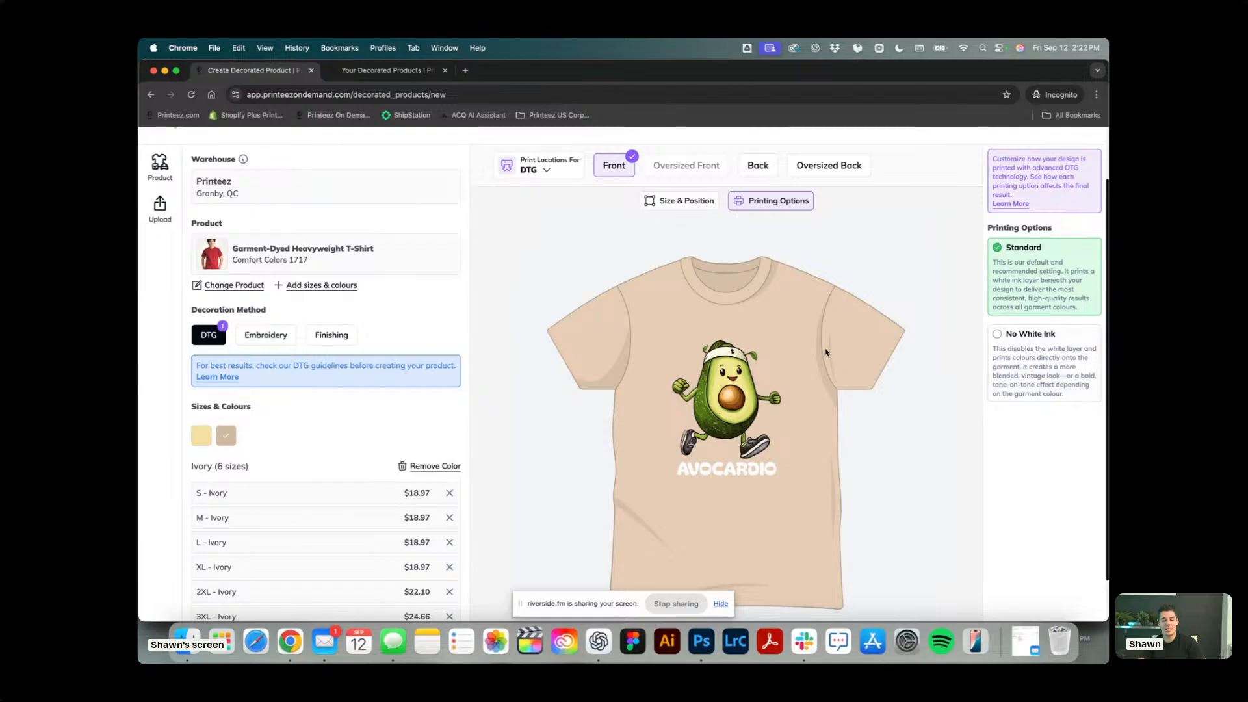
scroll(826, 352, "down", 2)
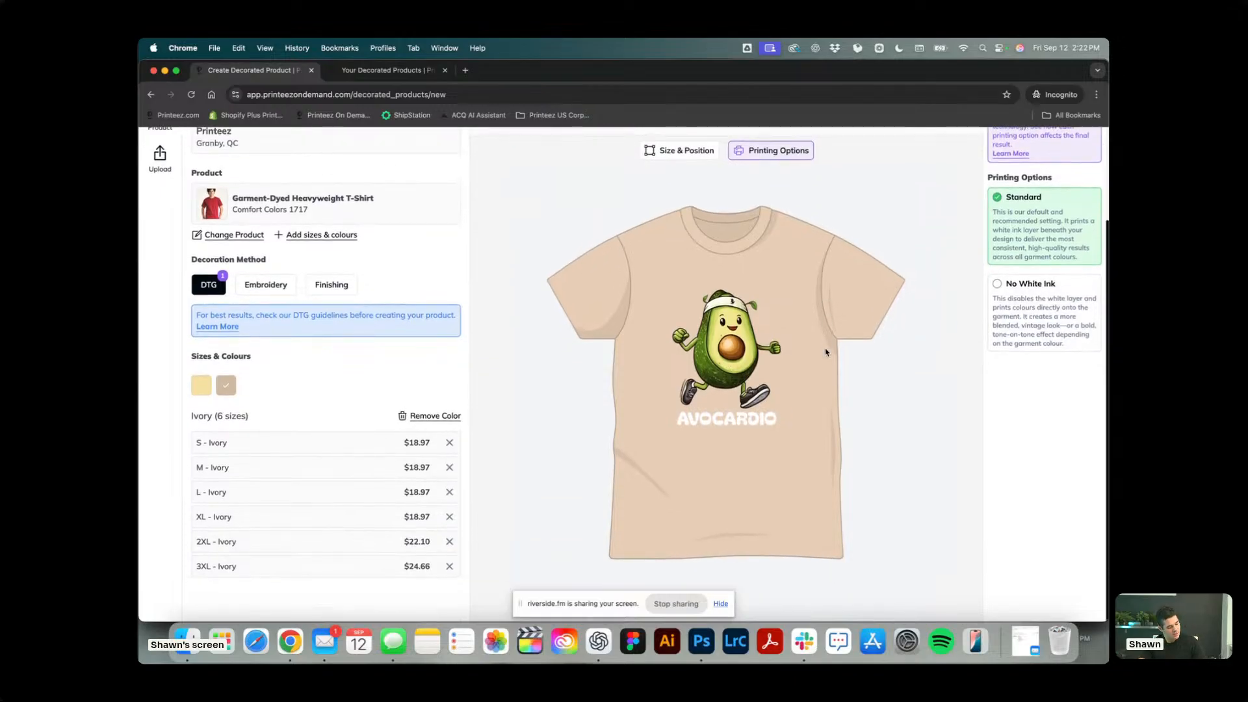
scroll(903, 338, "up", 2)
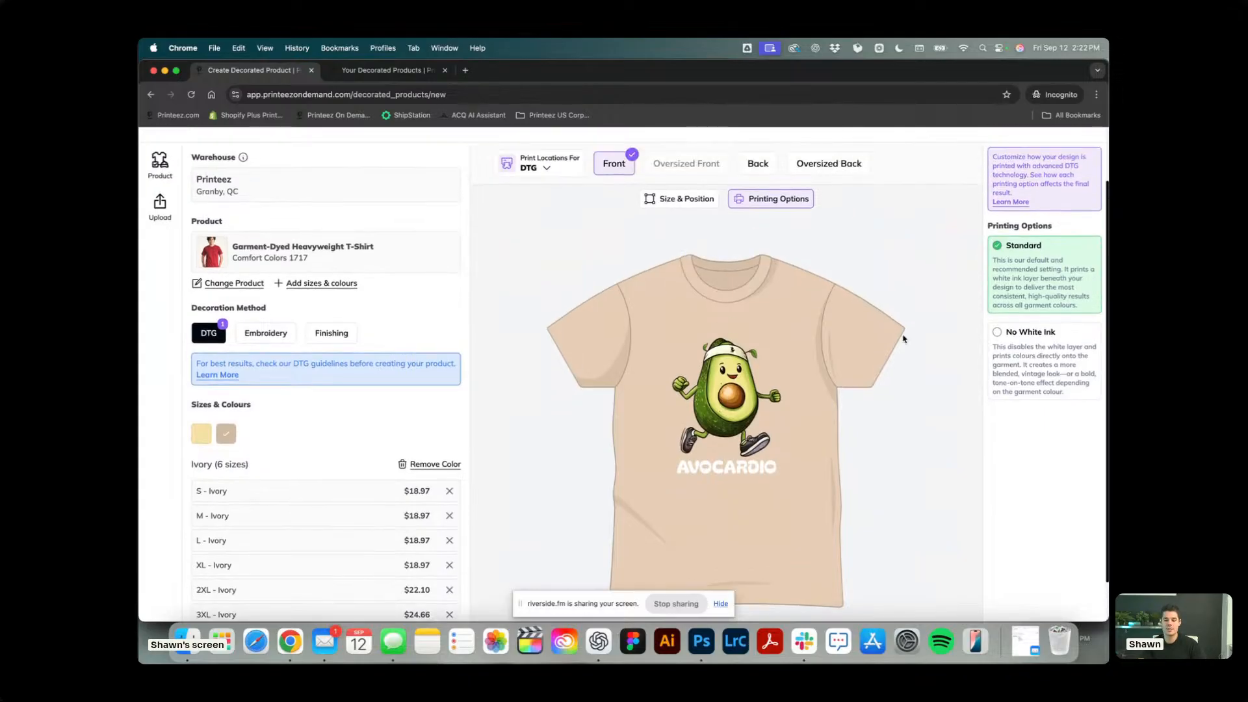
Remove the avocado artwork from the front print area of the Ivory shirt.
left_click(734, 383)
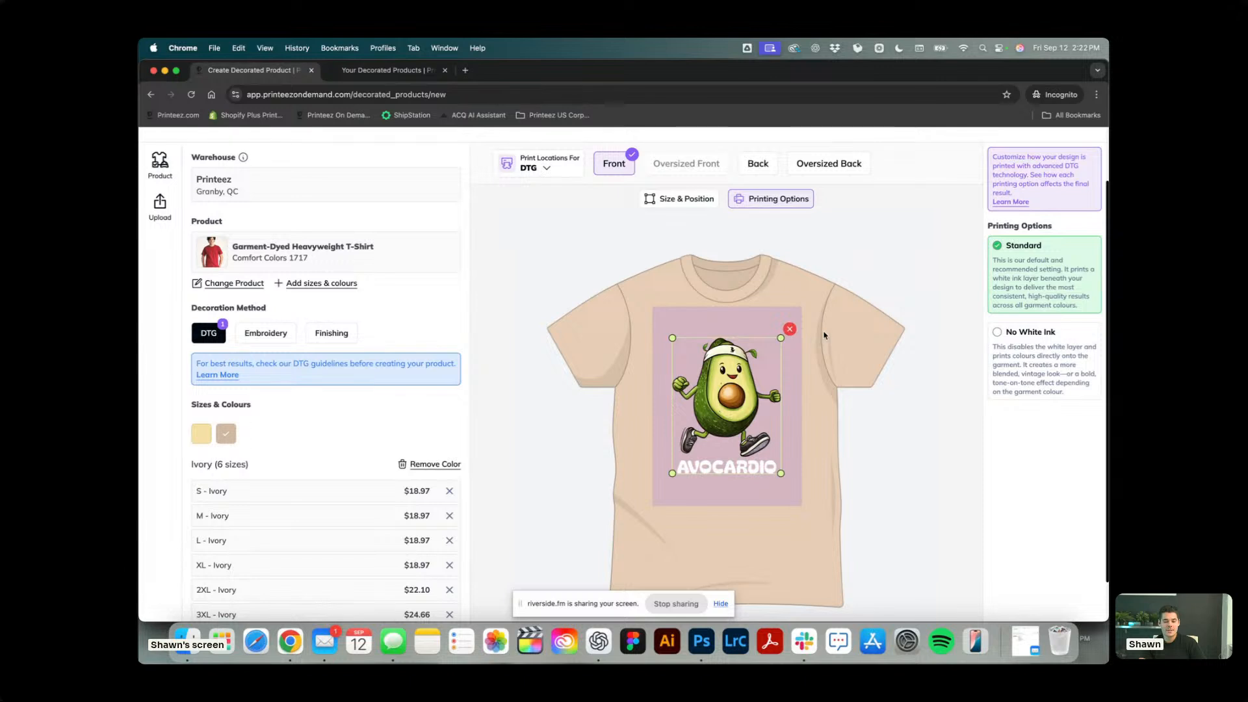
scroll(824, 335, "up", 1)
scroll(806, 354, "up", 1)
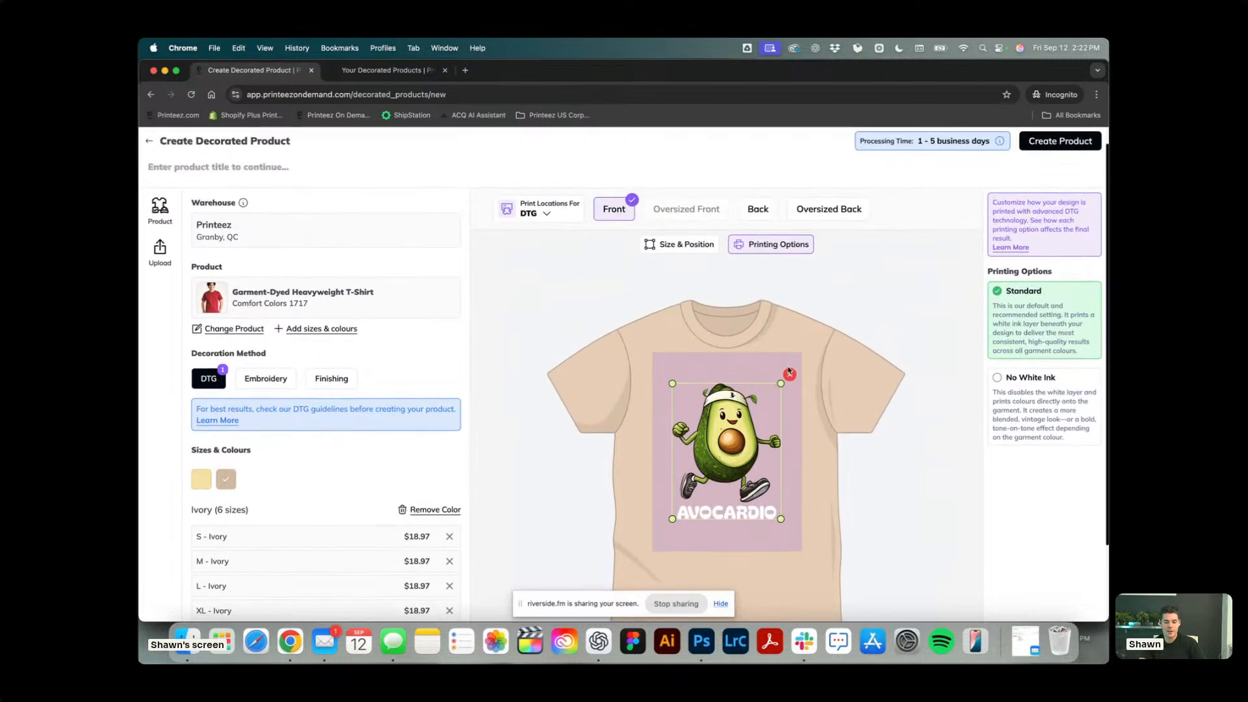
left_click(790, 376)
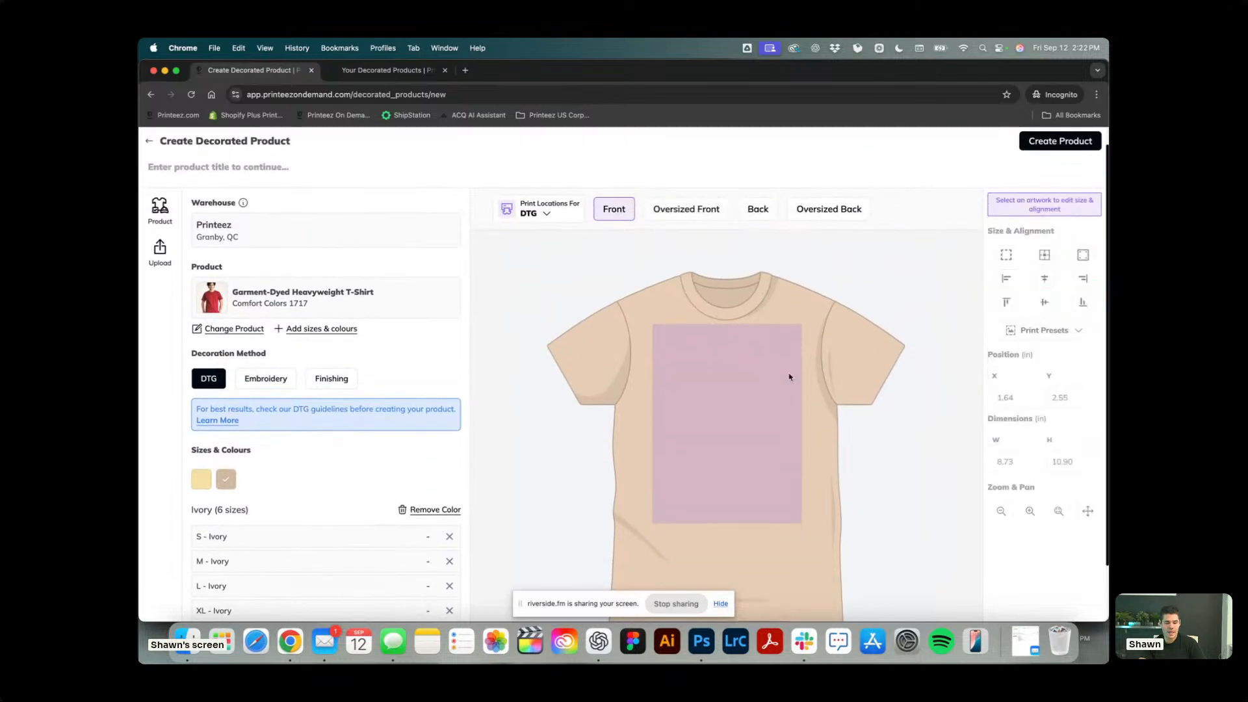
Discard the current product, search the catalog for 1717 and choose the Comfort Colors 1717 Garment-Dyed Heavyweight T-Shirt.
left_click(237, 331)
left_click(778, 416)
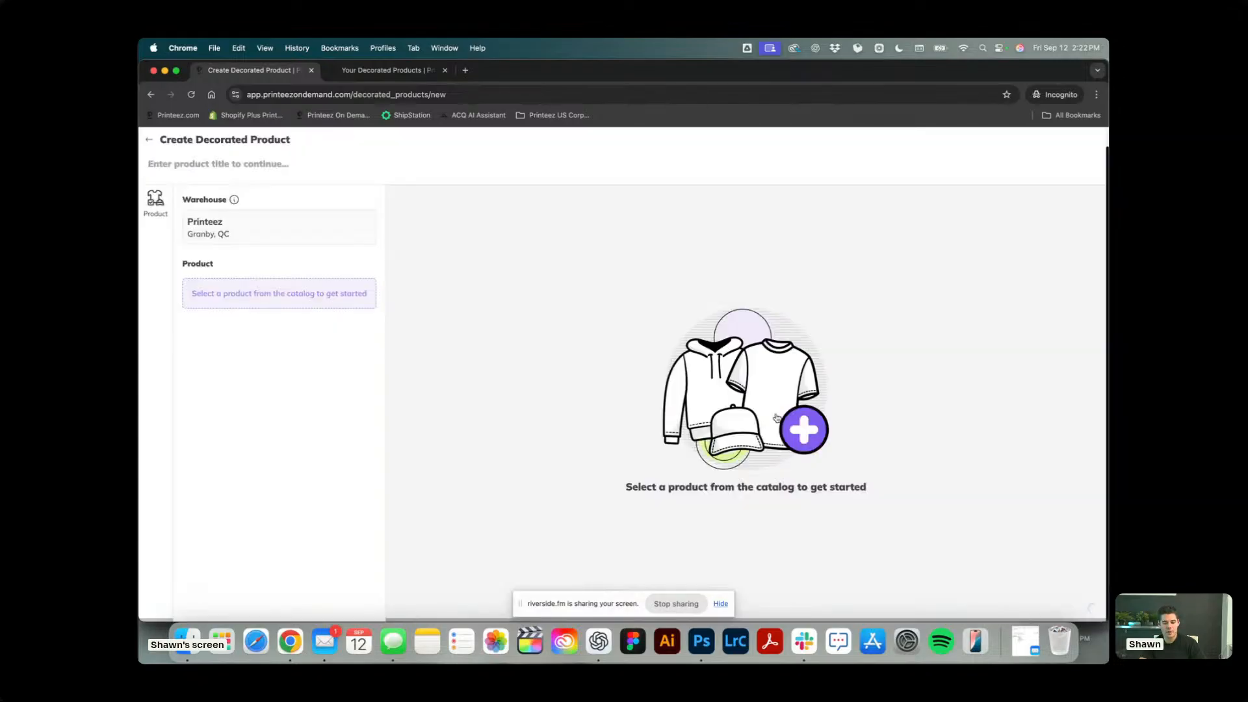
left_click(279, 293)
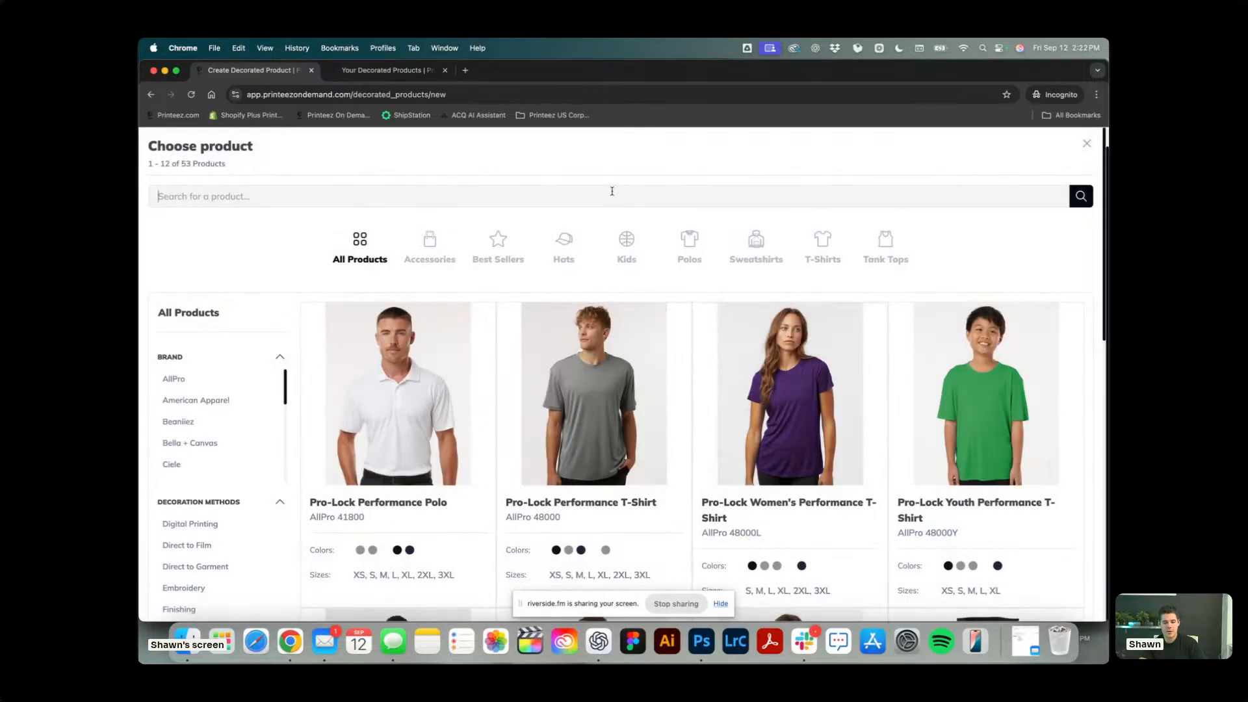
left_click(612, 189)
type("1")
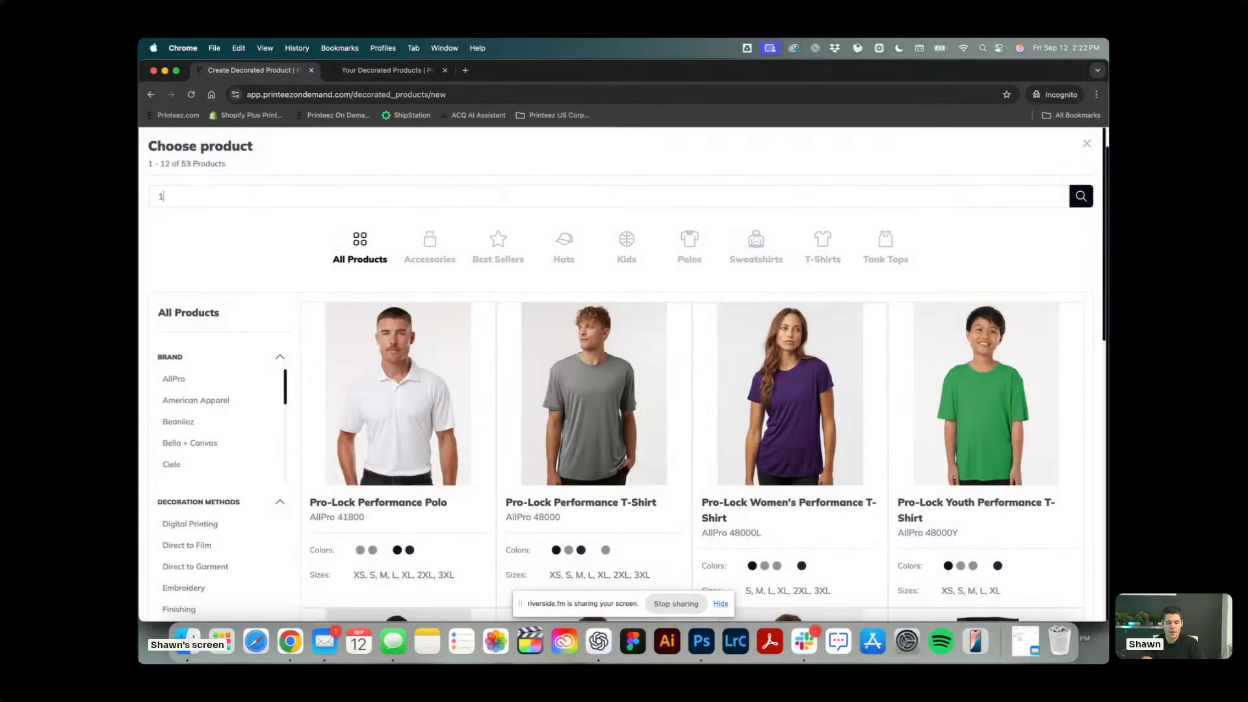
type("717")
key("Return")
left_click(459, 394)
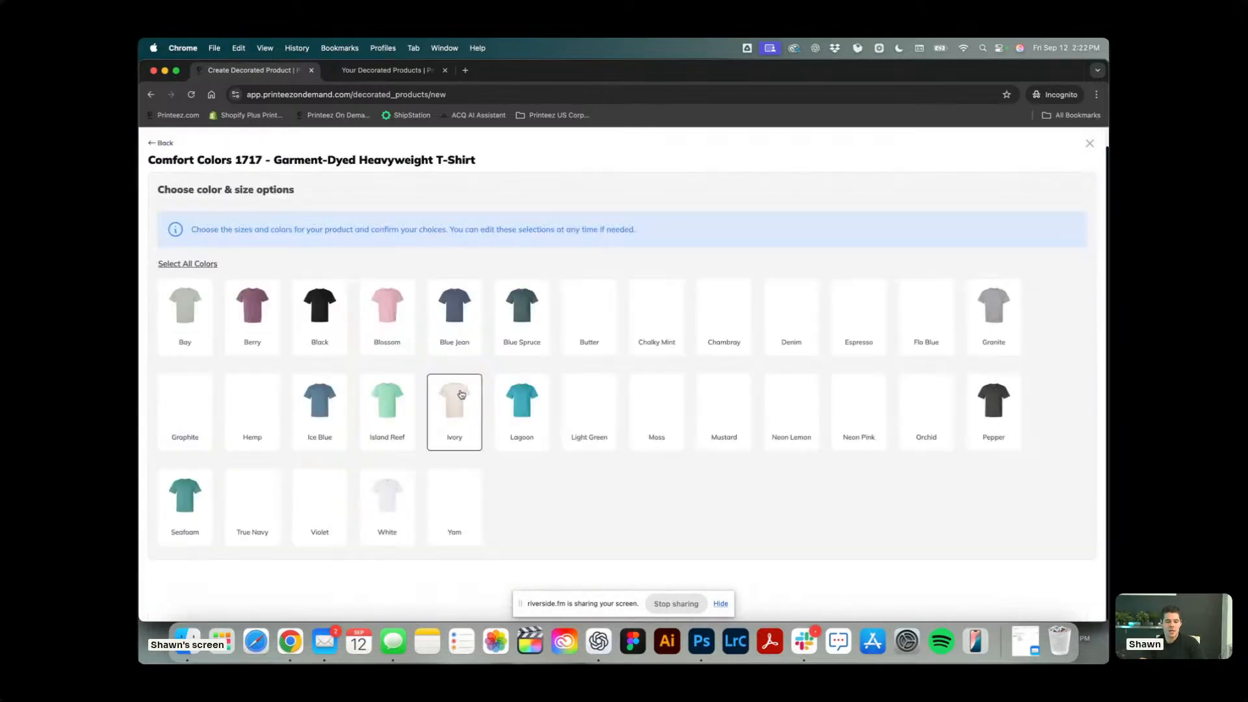
Add the shirt in Blossom, Blue Spruce, Butter, Light Green and Ivory with all their sizes.
left_click(390, 315)
left_click(521, 312)
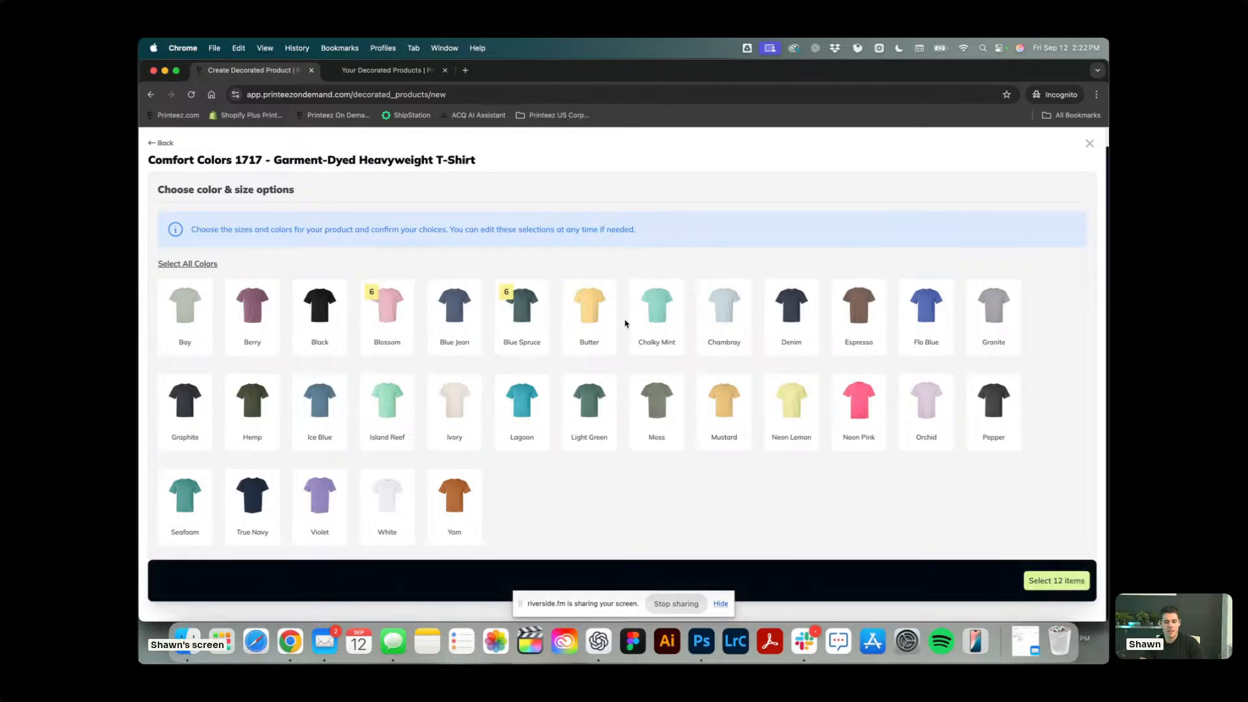
left_click(588, 323)
left_click(588, 411)
left_click(464, 411)
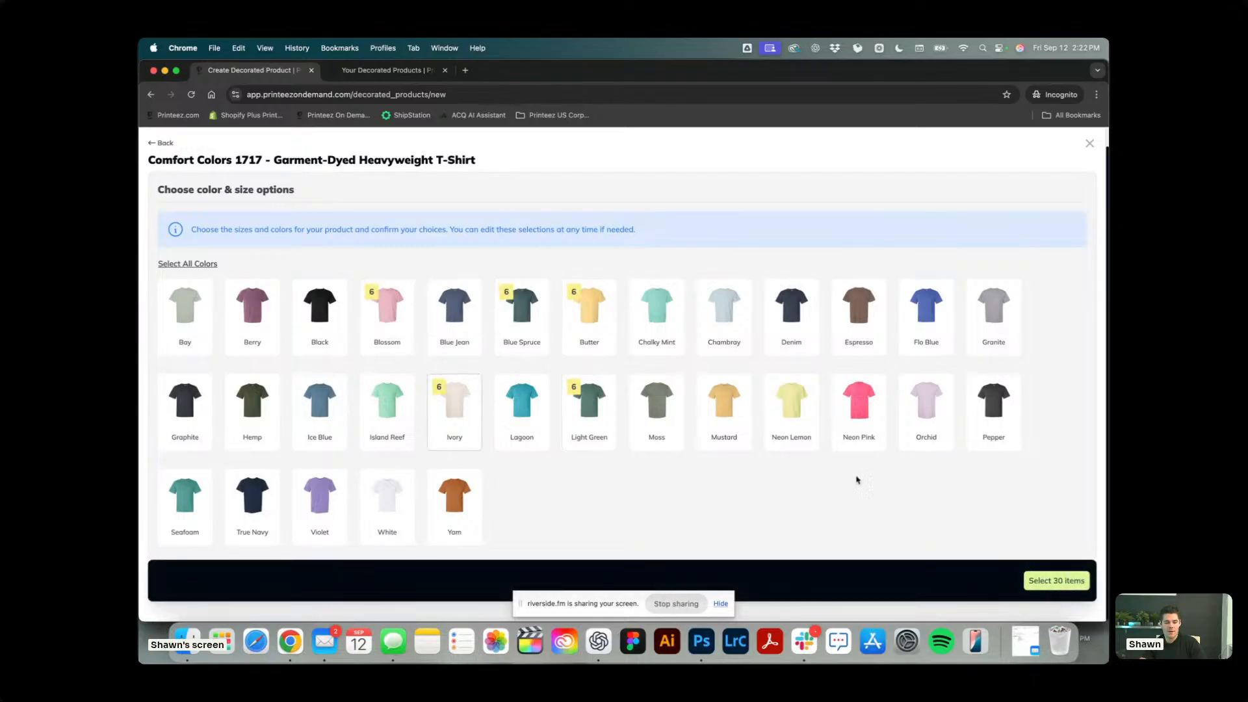
left_click(1056, 581)
Upload the Printeez_icon b PNG file as the DTG artwork for the front of the Blossom shirt.
scroll(370, 455, "down", 2)
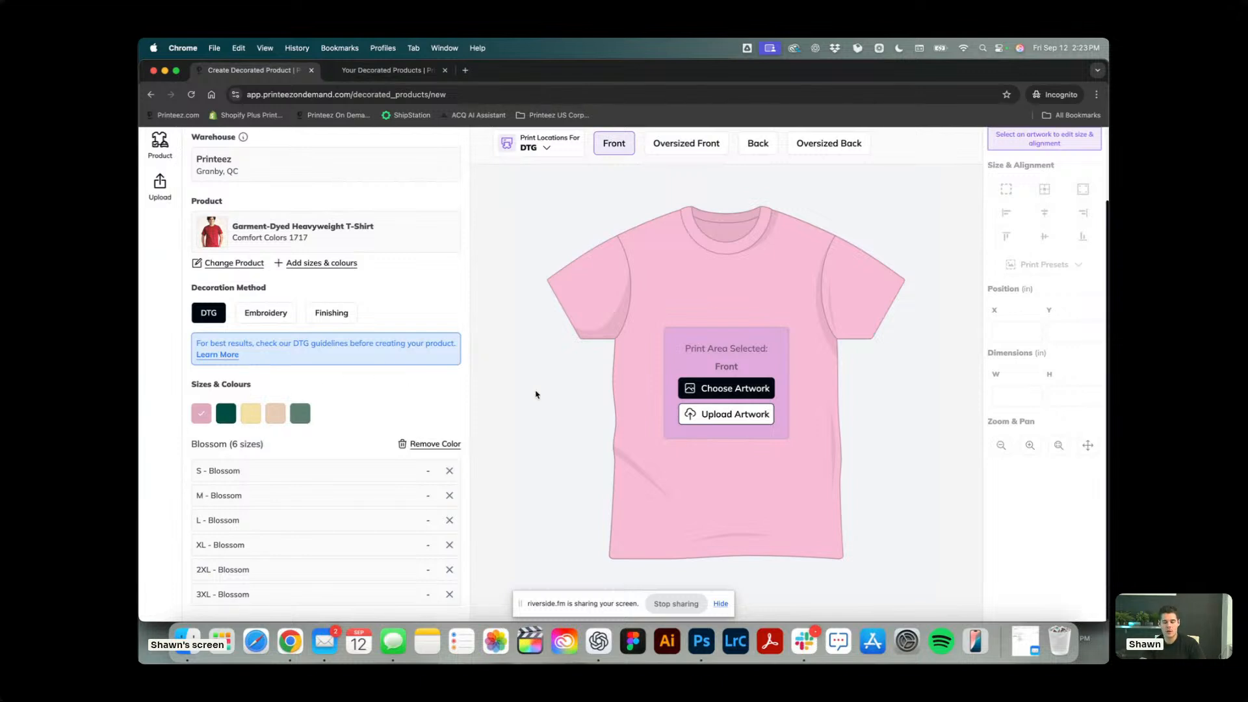
scroll(536, 394, "up", 2)
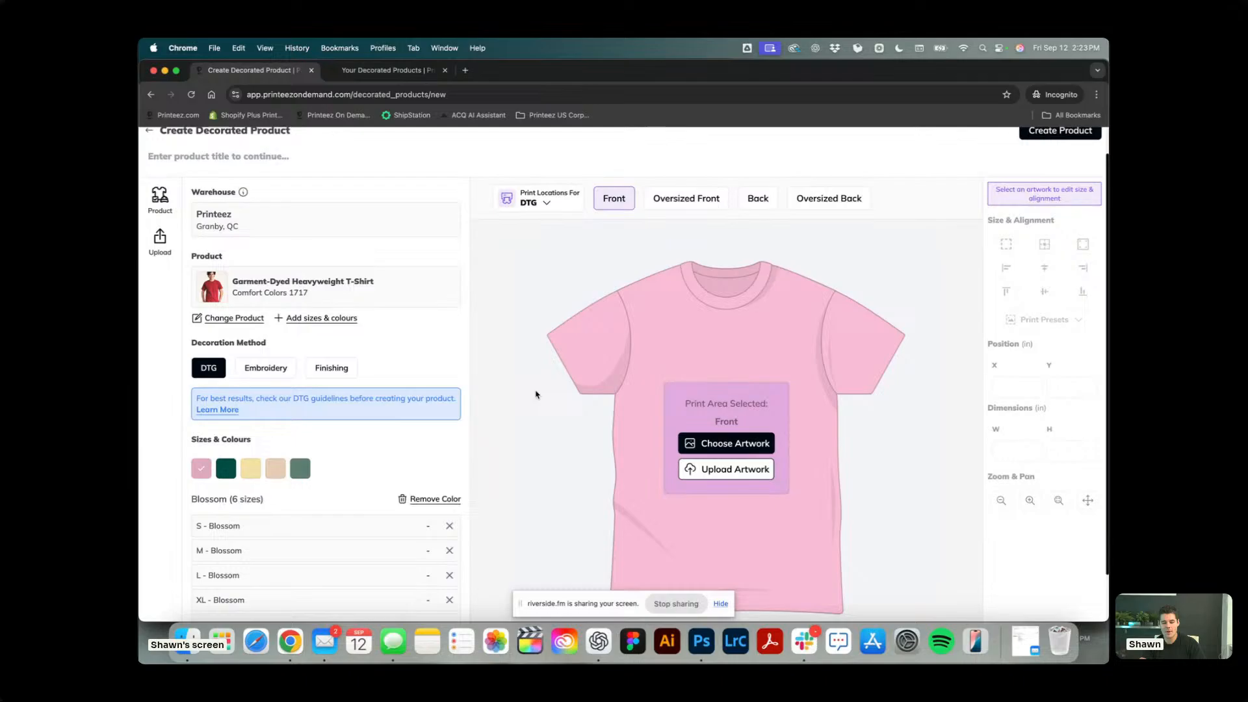
left_click(736, 477)
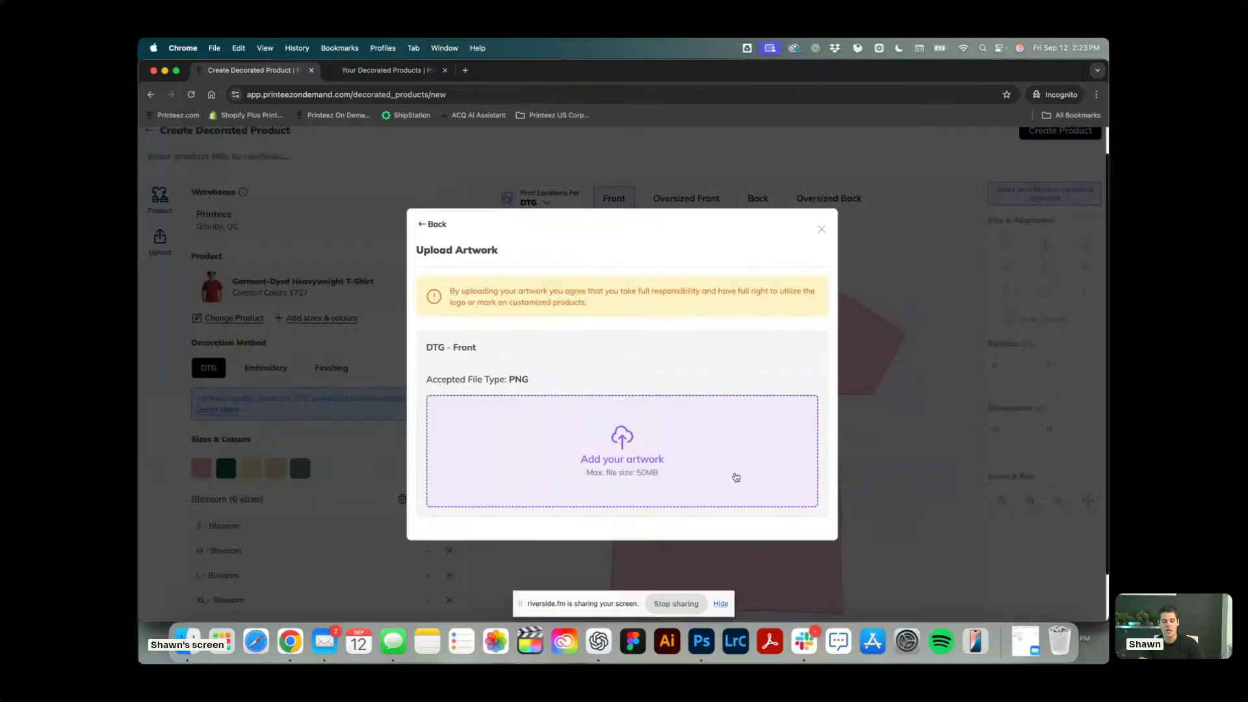
left_click(675, 435)
double_click(578, 296)
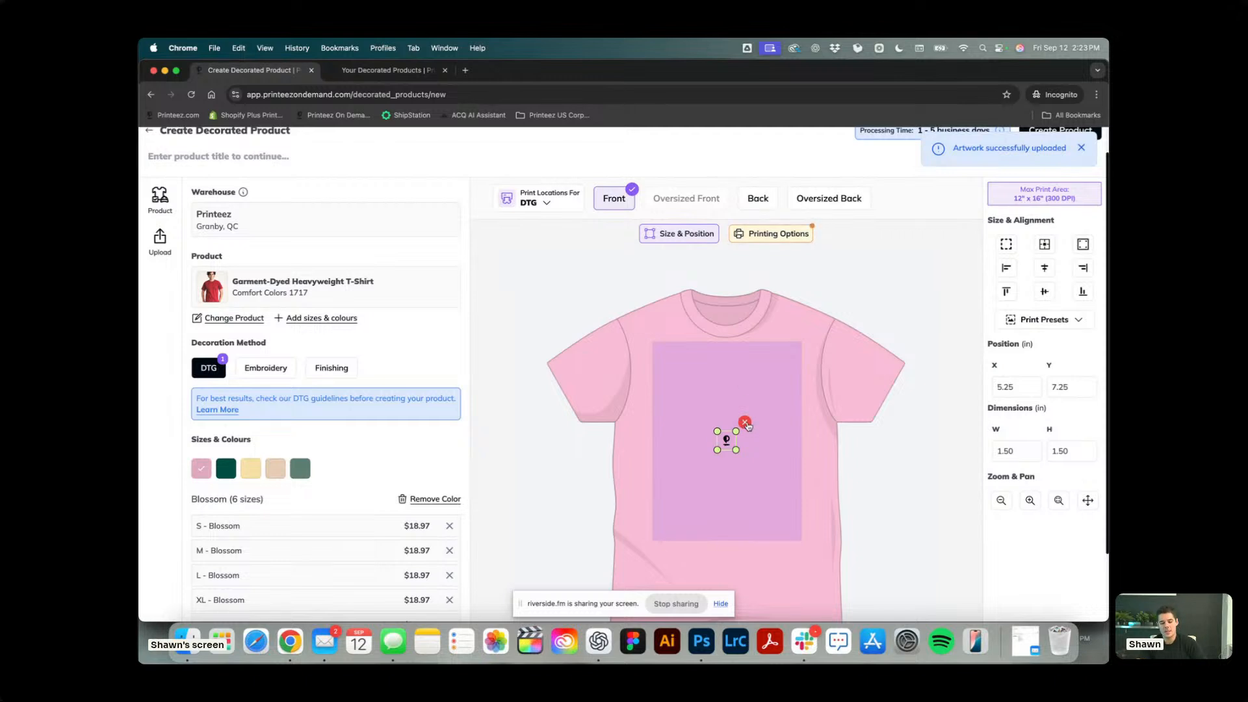
Remove the icon from the front and add the Kickin' Classics KC016 artwork from the library instead.
left_click(745, 423)
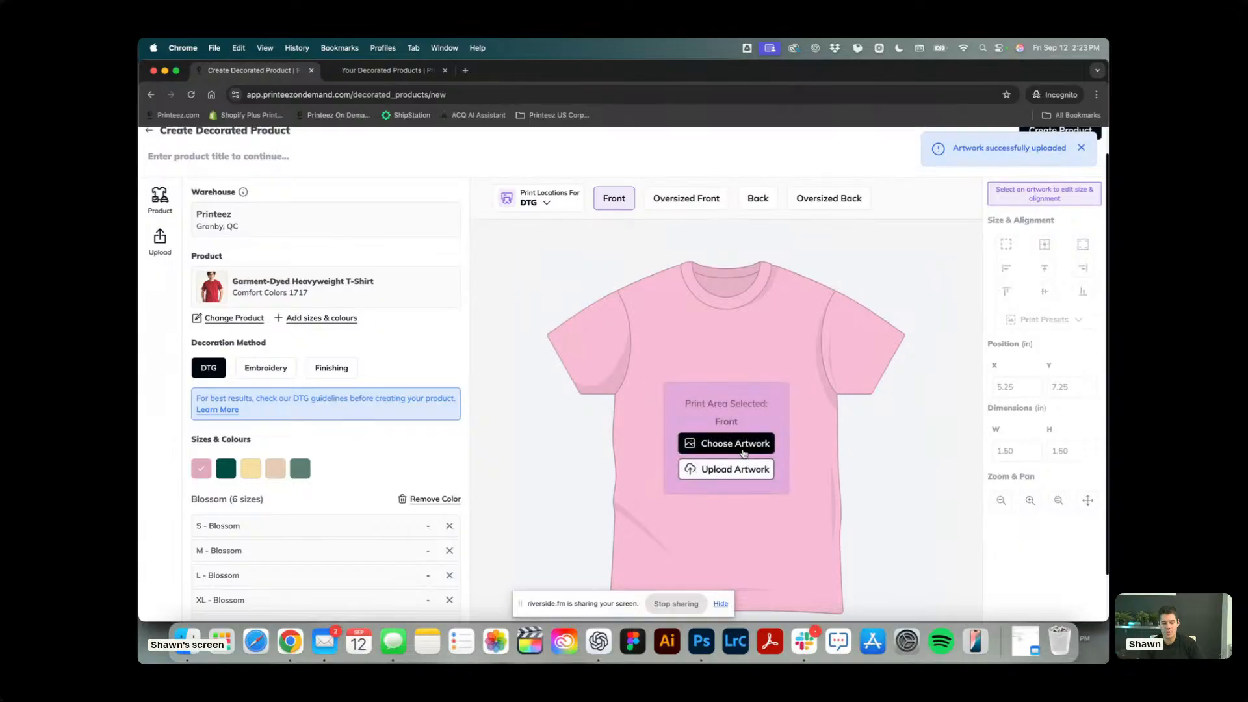
left_click(745, 445)
scroll(793, 312, "down", 5)
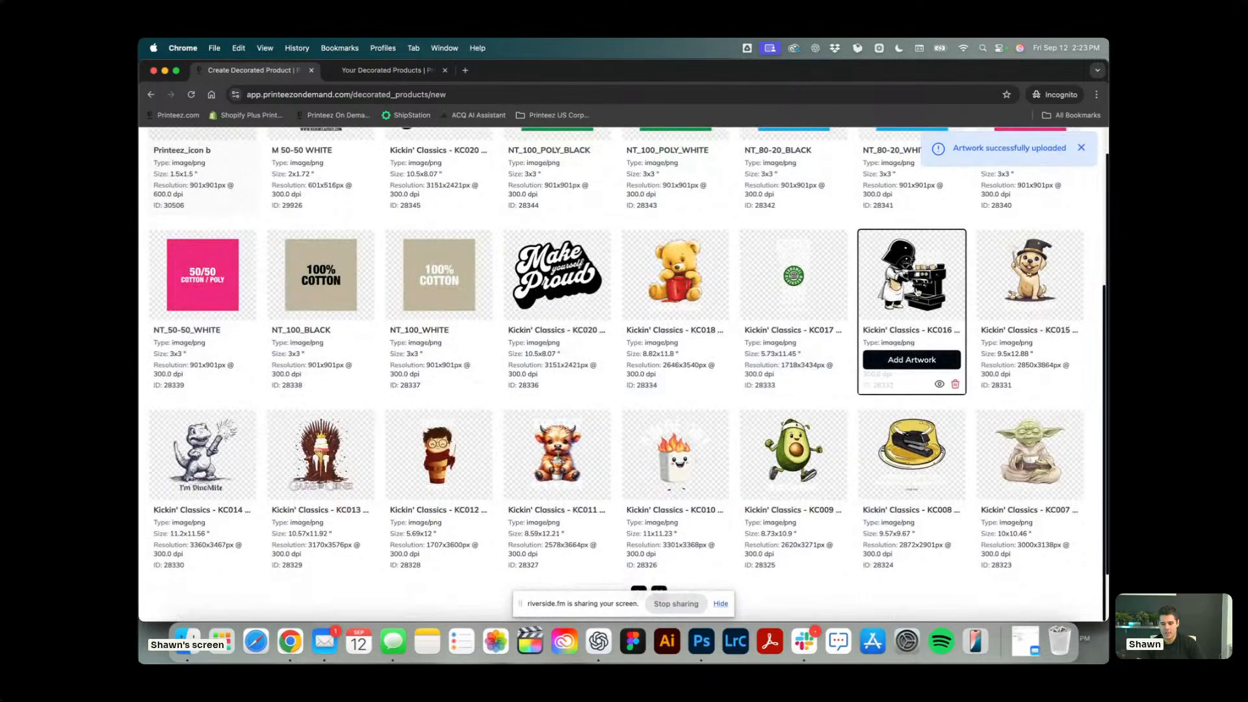
left_click(917, 361)
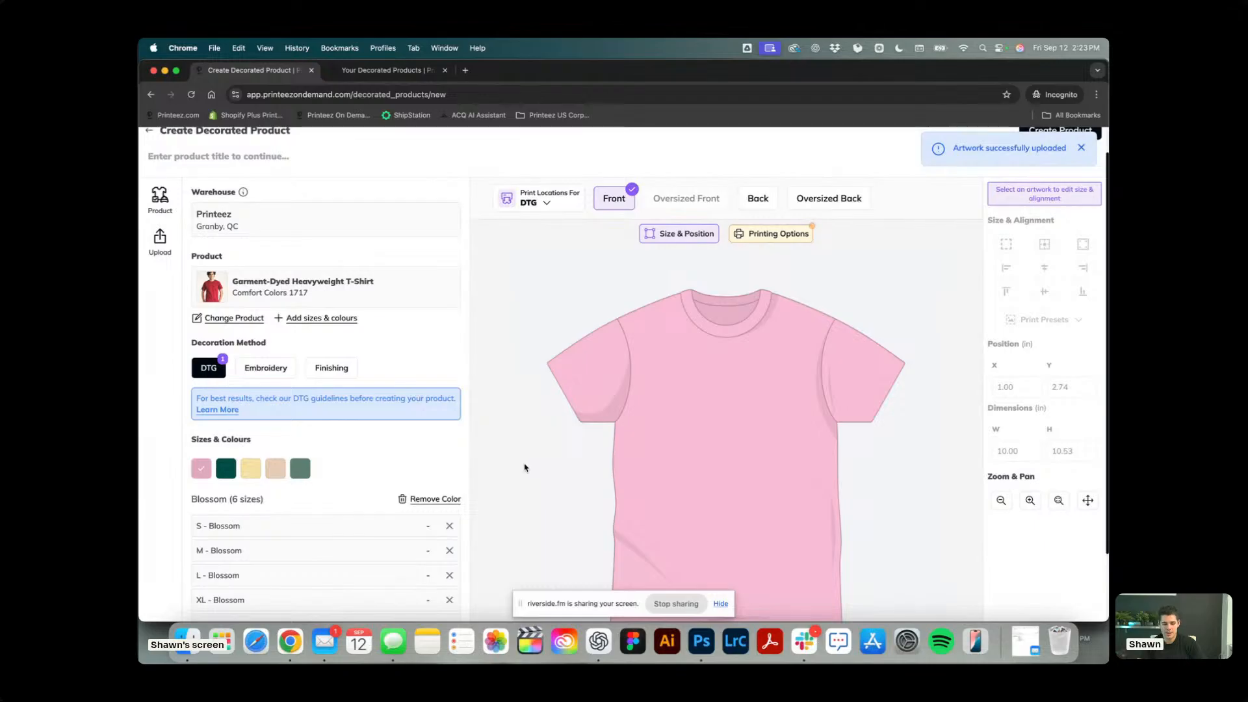
Switch the front artwork to No White Ink printing and size it with the Standard print preset.
left_click(768, 236)
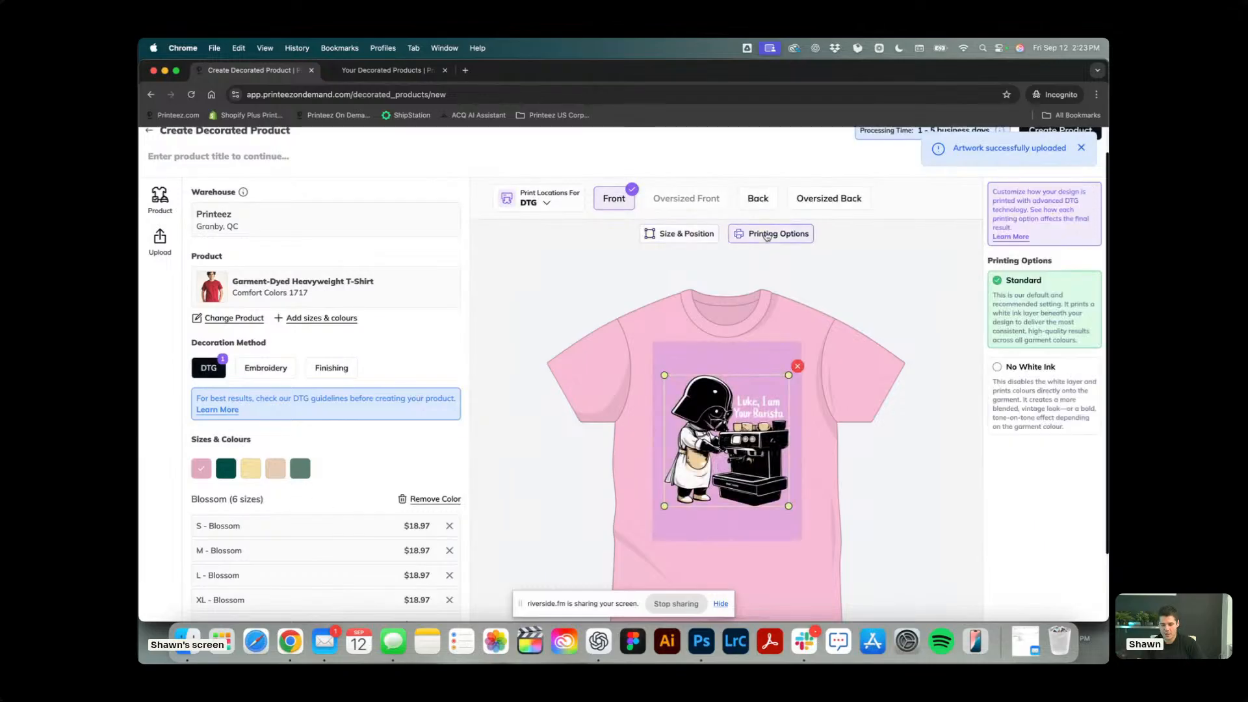
left_click(1066, 421)
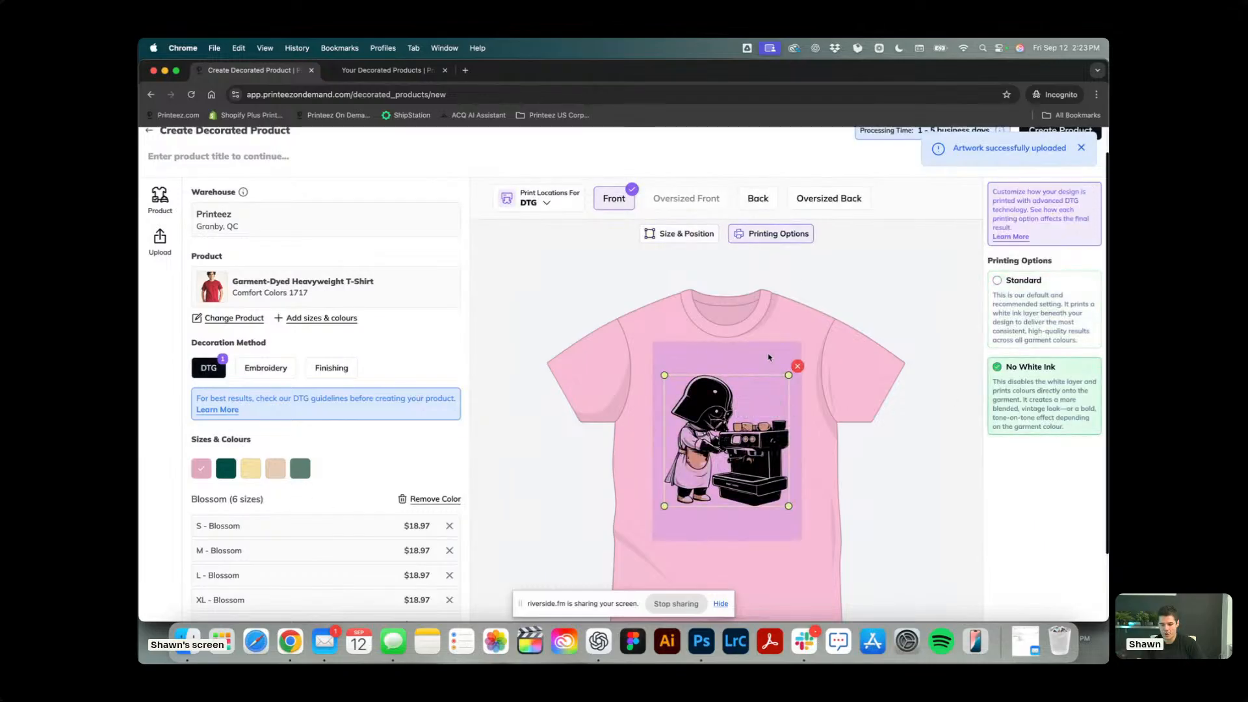
left_click(738, 421)
left_click(660, 234)
left_click(1070, 322)
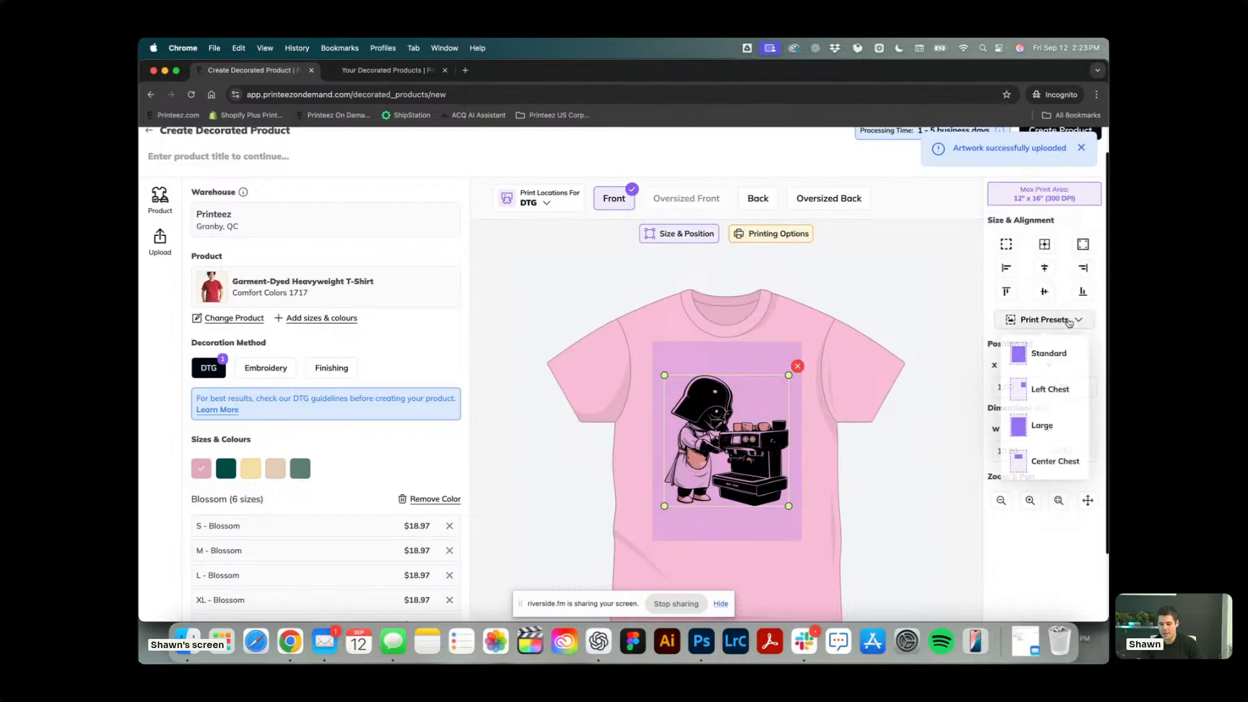
left_click(747, 440)
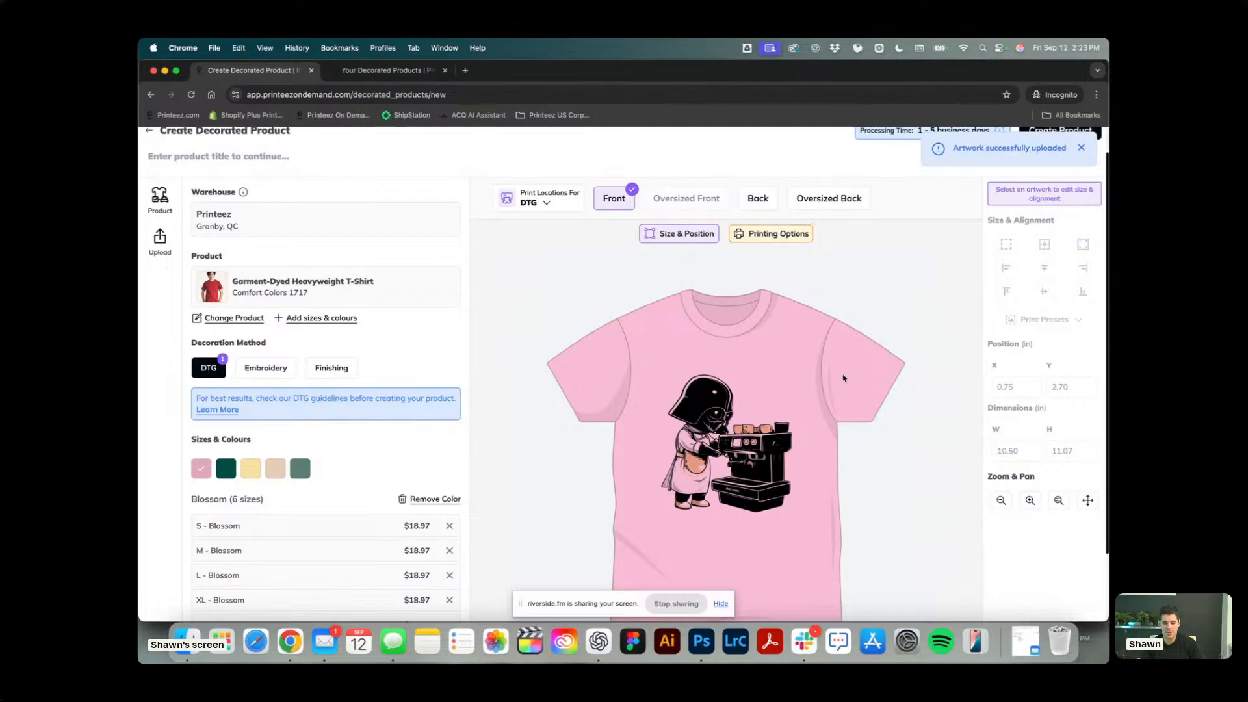
Add the NT_100_WHITE artwork as the neck tag finishing and return to the DTG decoration.
left_click(325, 378)
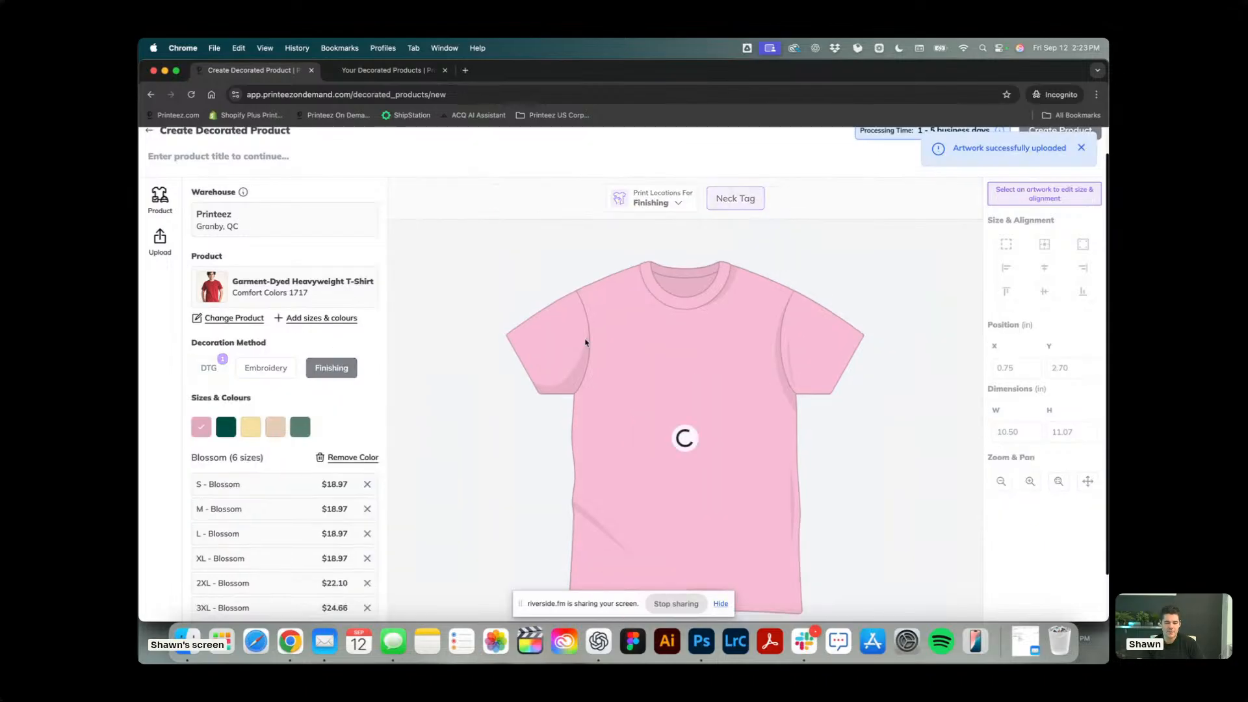
left_click(694, 445)
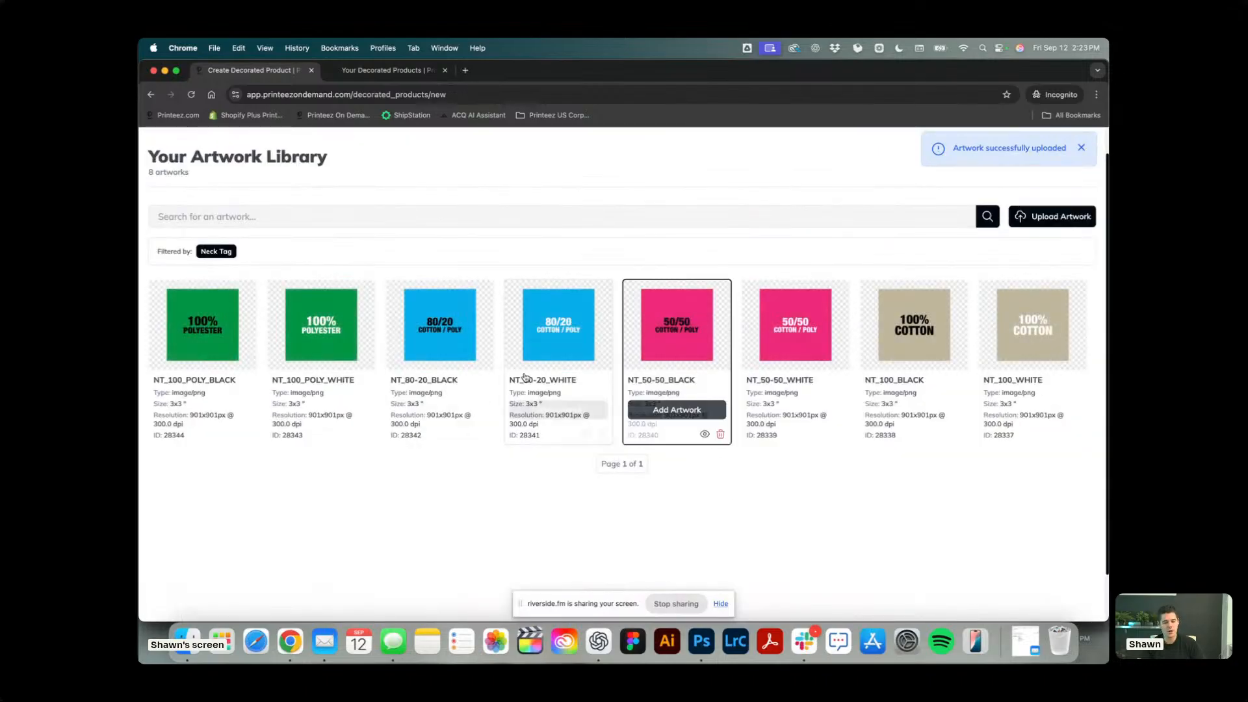
mouse_move(998, 359)
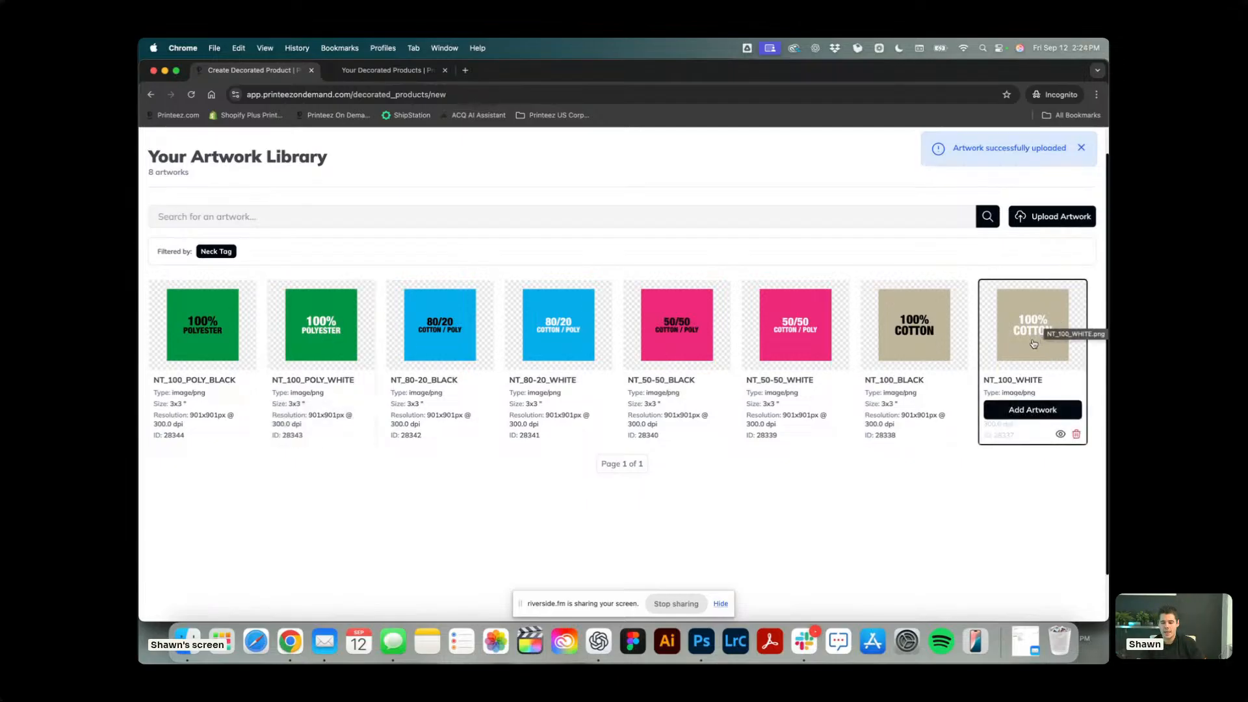
left_click(1022, 354)
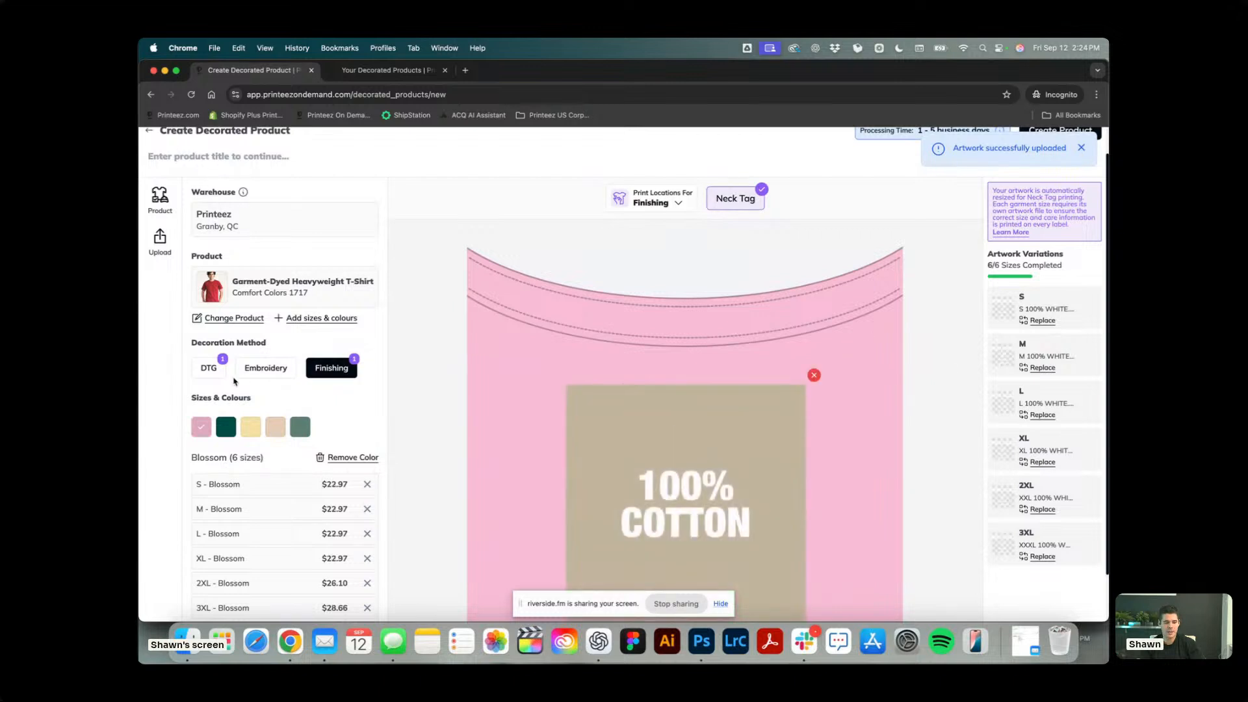
left_click(208, 368)
Title the product Luke I'm Your Barista T-Shirt and create it.
left_click(231, 148)
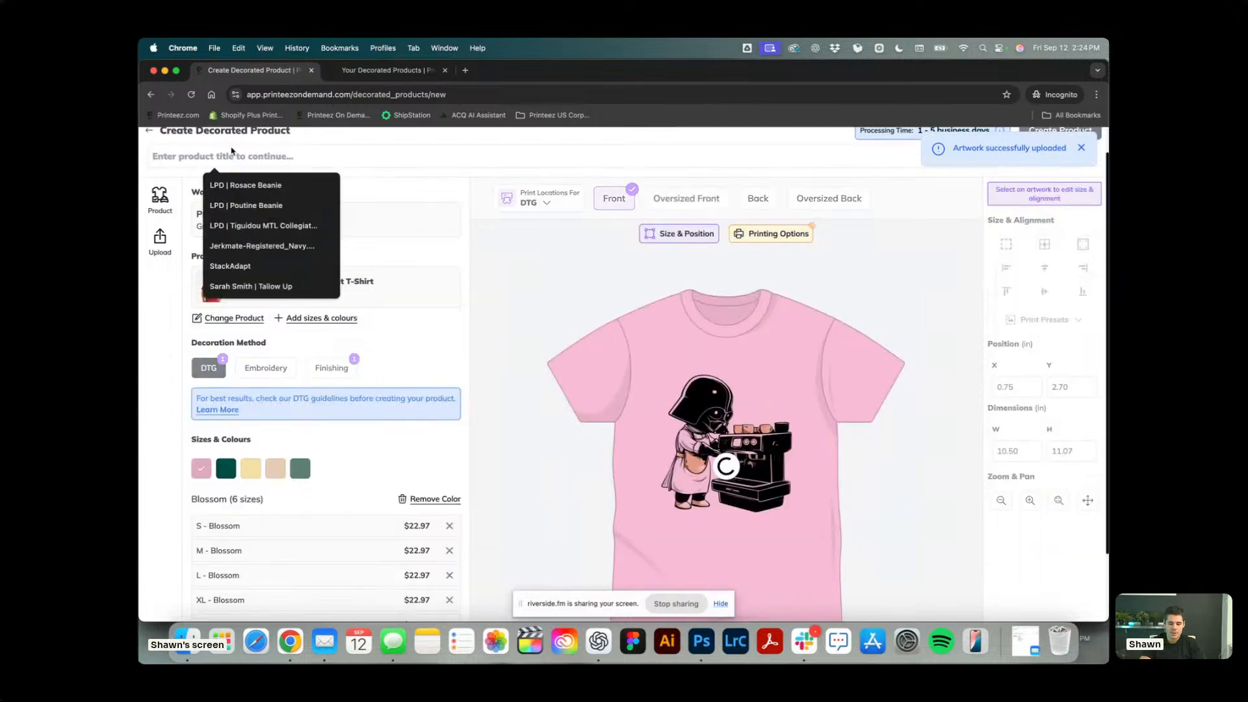
type("Luke I'm Your Barista T-Shirt - Sand")
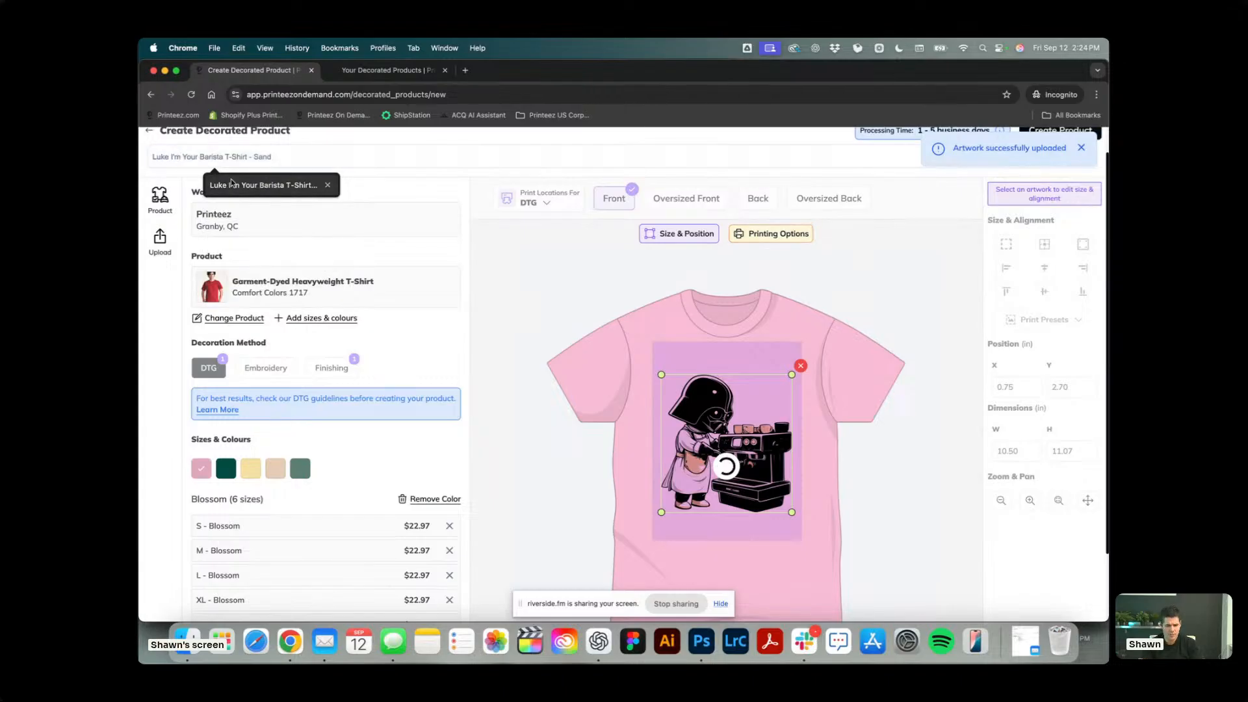
left_click(262, 179)
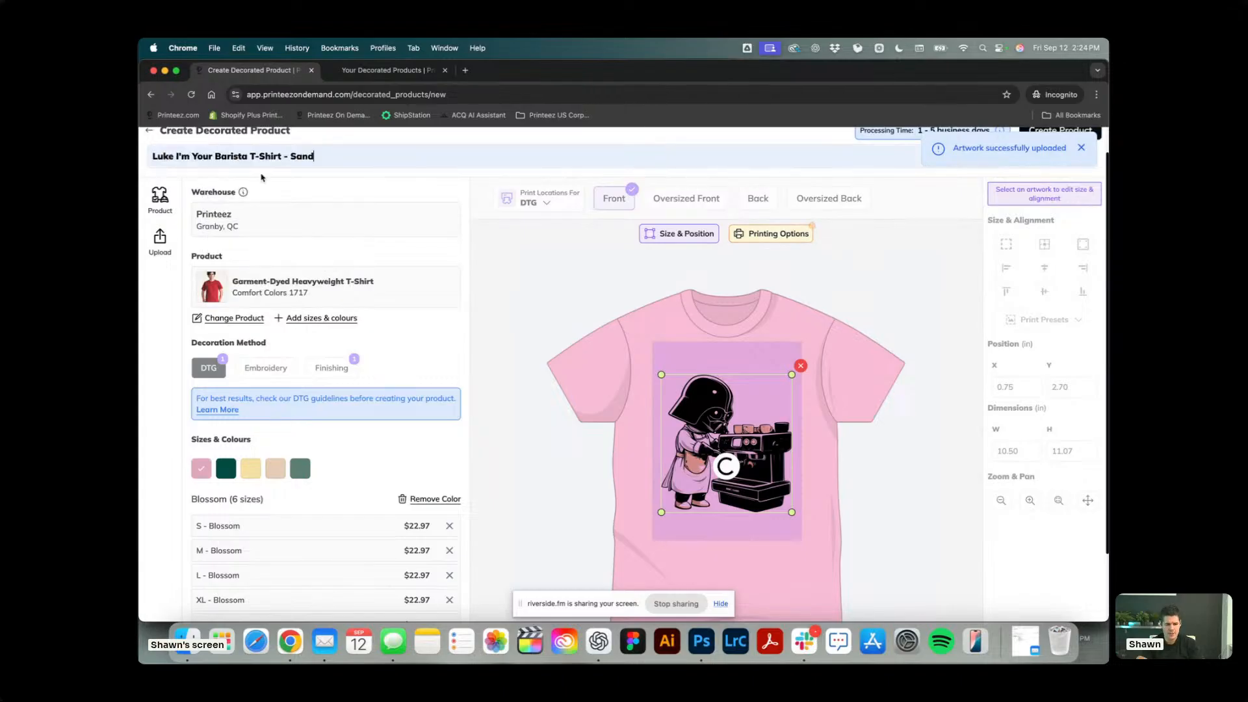
key("BackSpace")
key("BackSpace")
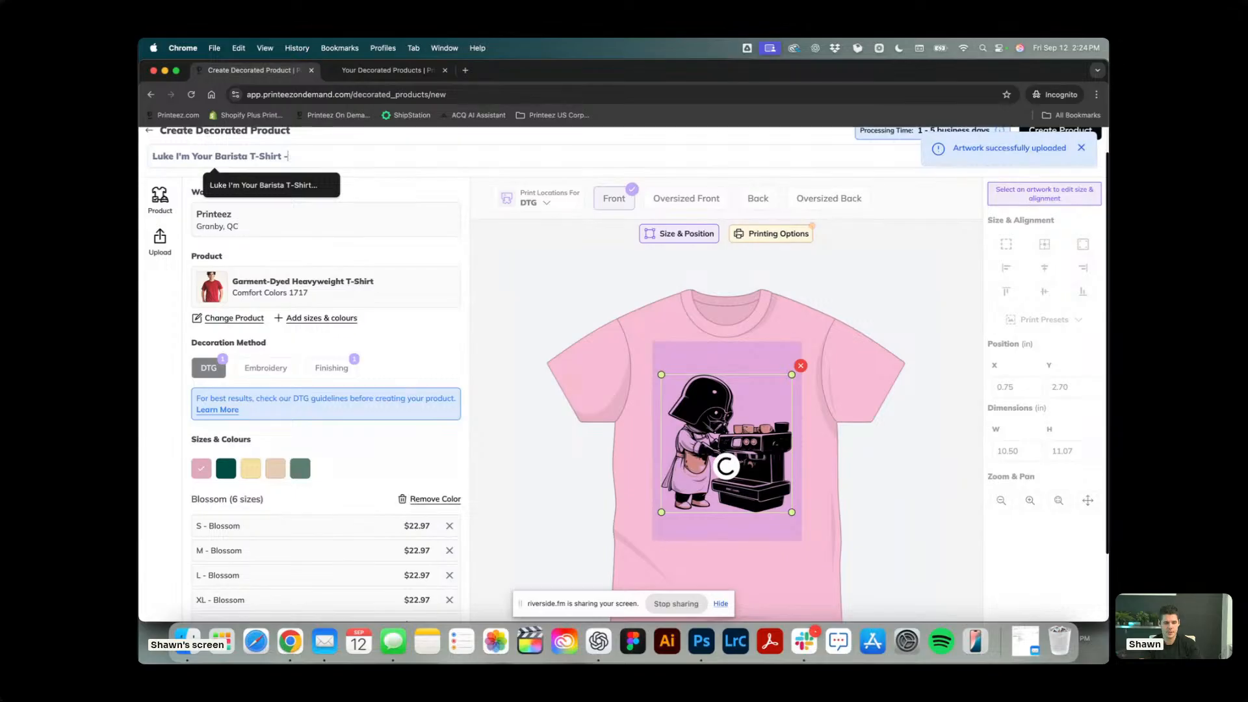
key("BackSpace")
key("BackSpace")
key("Return")
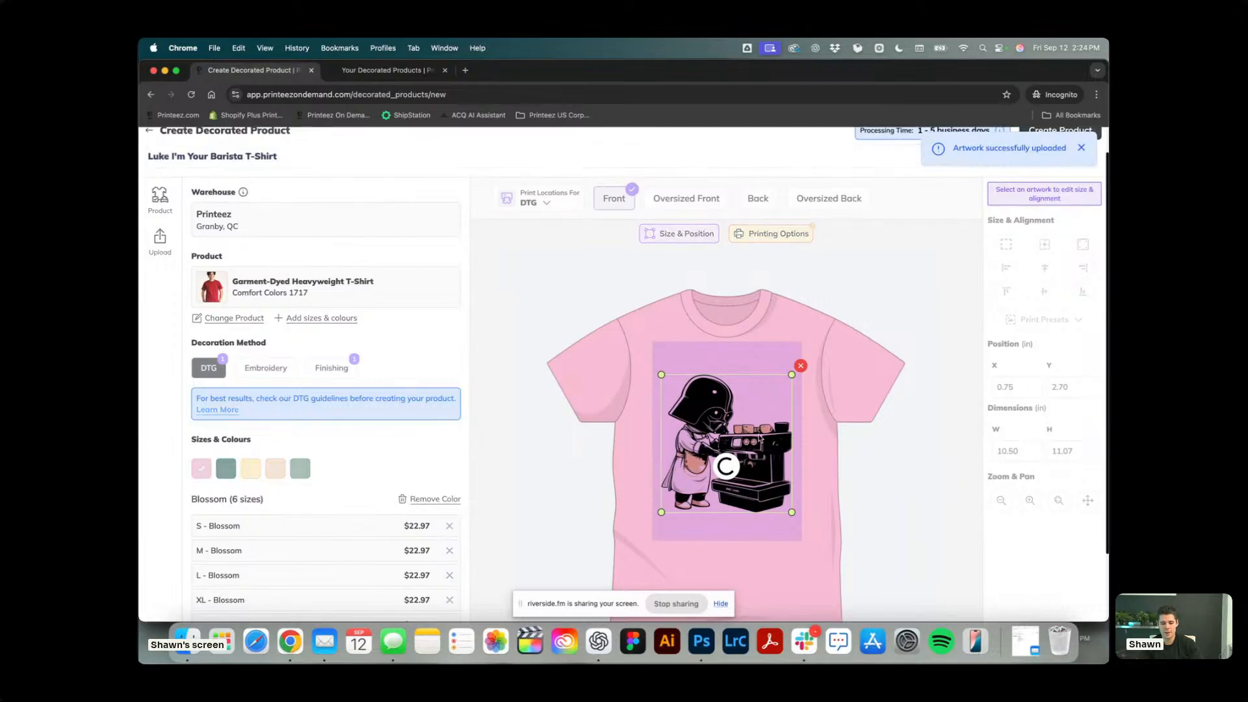
left_click(1083, 148)
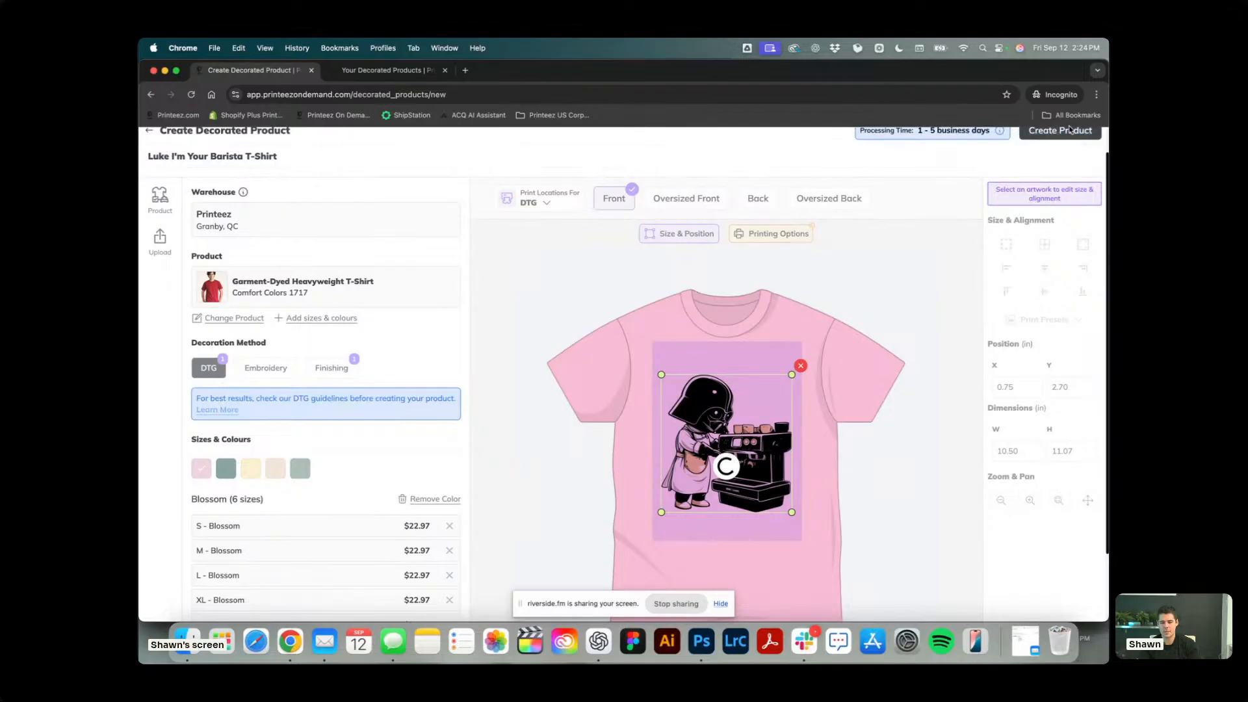
left_click(1066, 133)
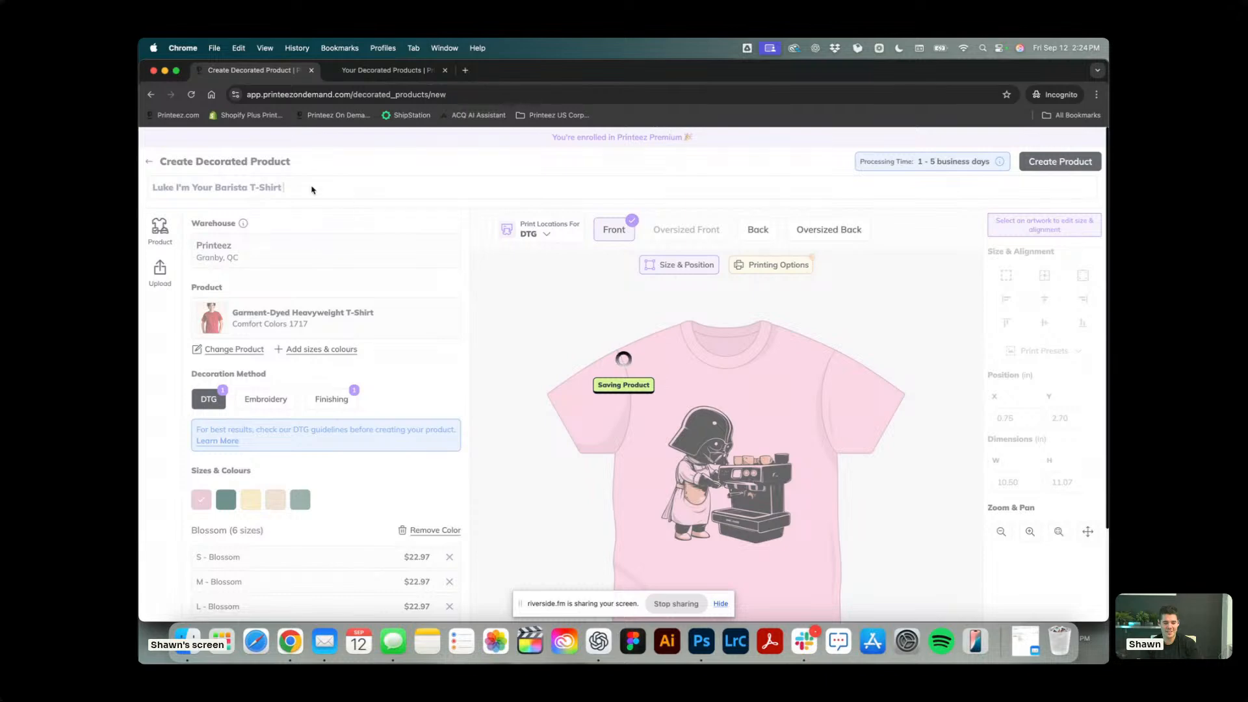
Start a new decorated product with the Comfort Colors 1717 T-shirt in Blossom, Ivory and Orchid, keeping all their sizes.
left_click(191, 95)
type("1717")
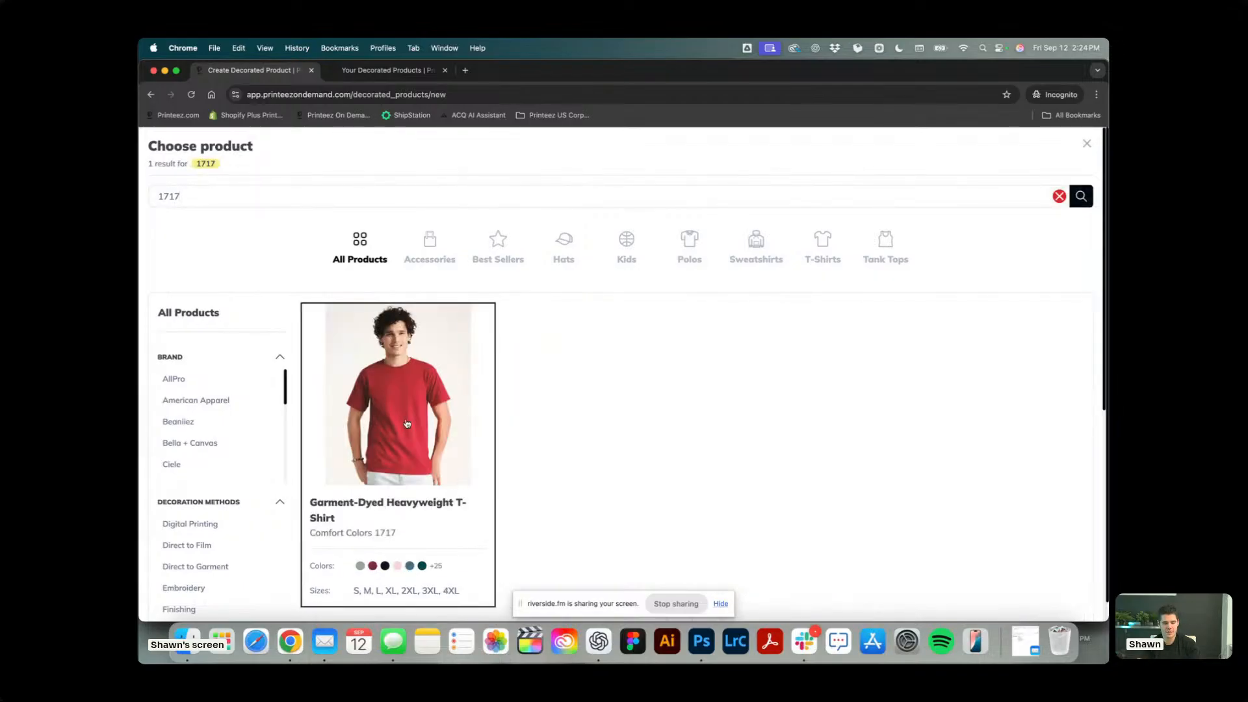
left_click(407, 424)
left_click(409, 322)
left_click(449, 400)
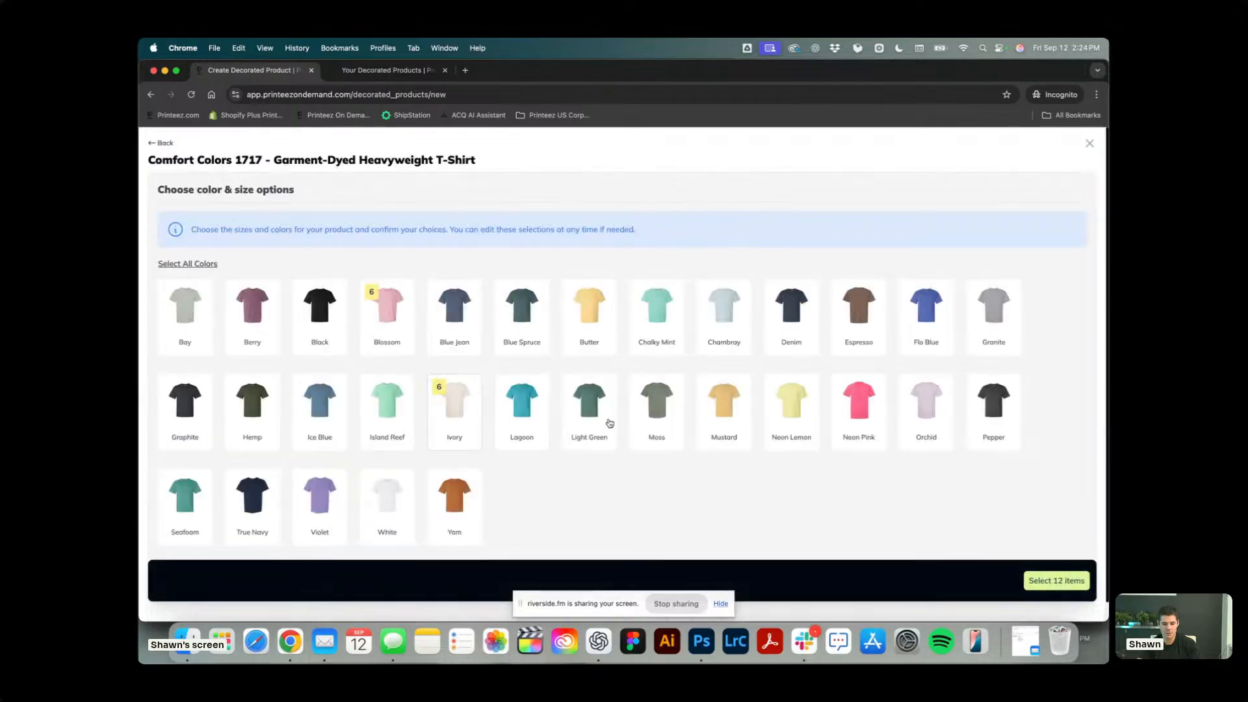
left_click(910, 417)
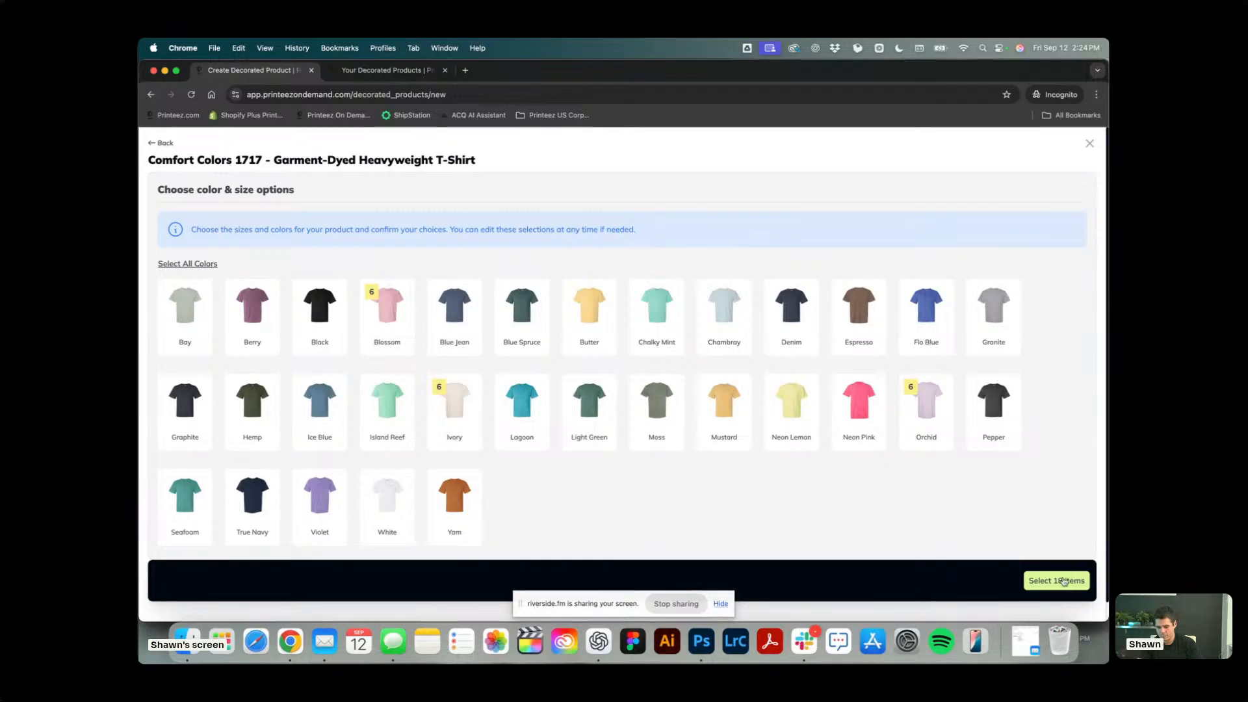
left_click(1064, 581)
Add the Kickin' Classics KC016 artwork to the shirt front and size it with the Standard print preset.
left_click(743, 474)
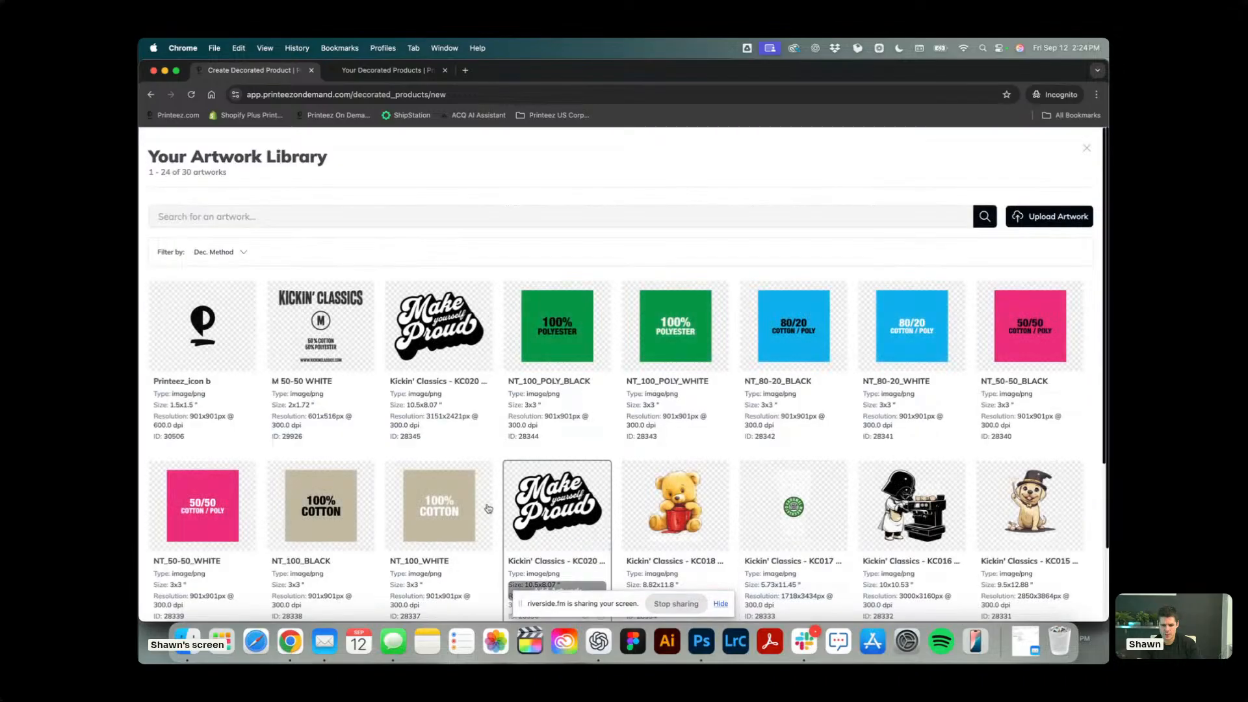
scroll(888, 494, "down", 3)
left_click(907, 423)
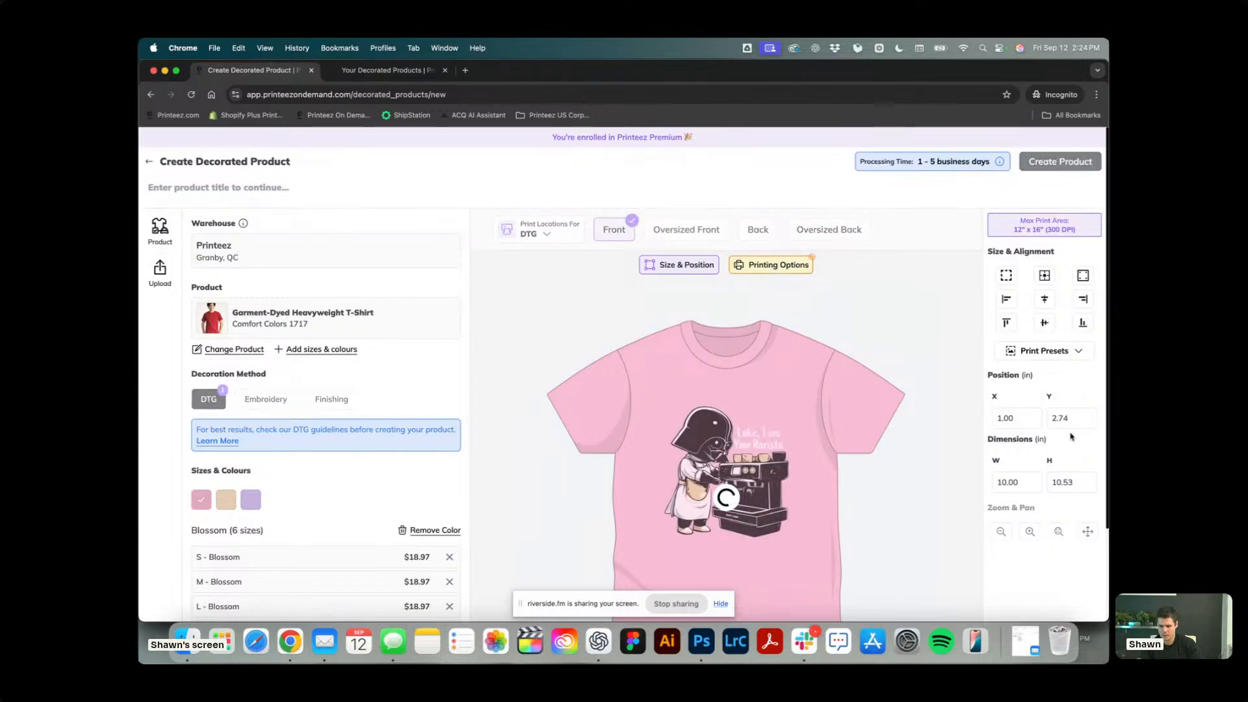
left_click(1053, 351)
left_click(1052, 392)
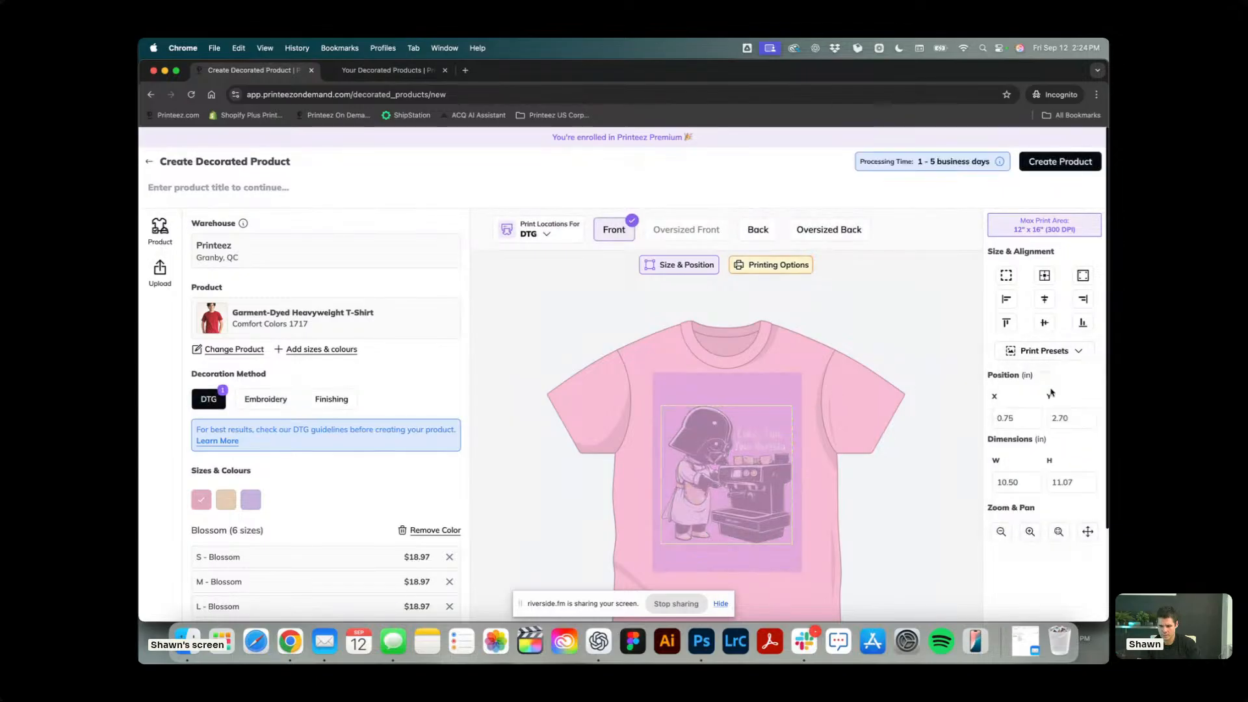
Title the new product Luke I'm Your Barista T-Shirt - Sand.
left_click(1063, 197)
type("Lu")
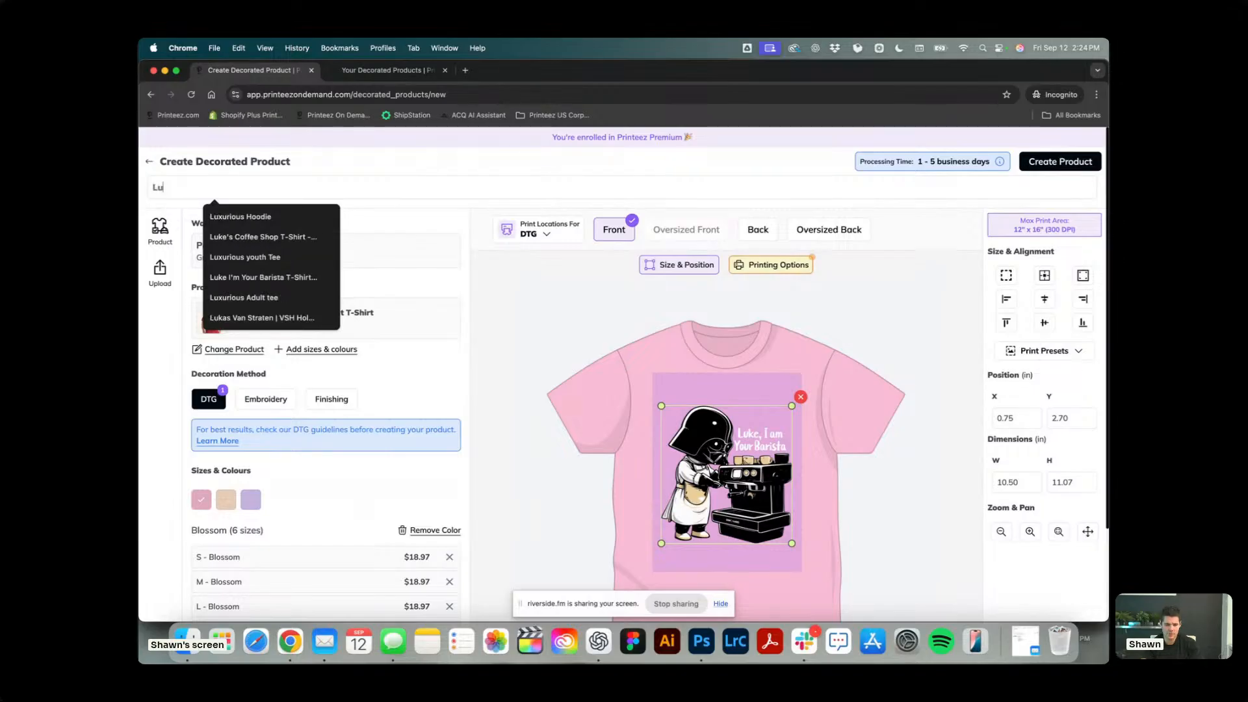
type("ke")
left_click(278, 236)
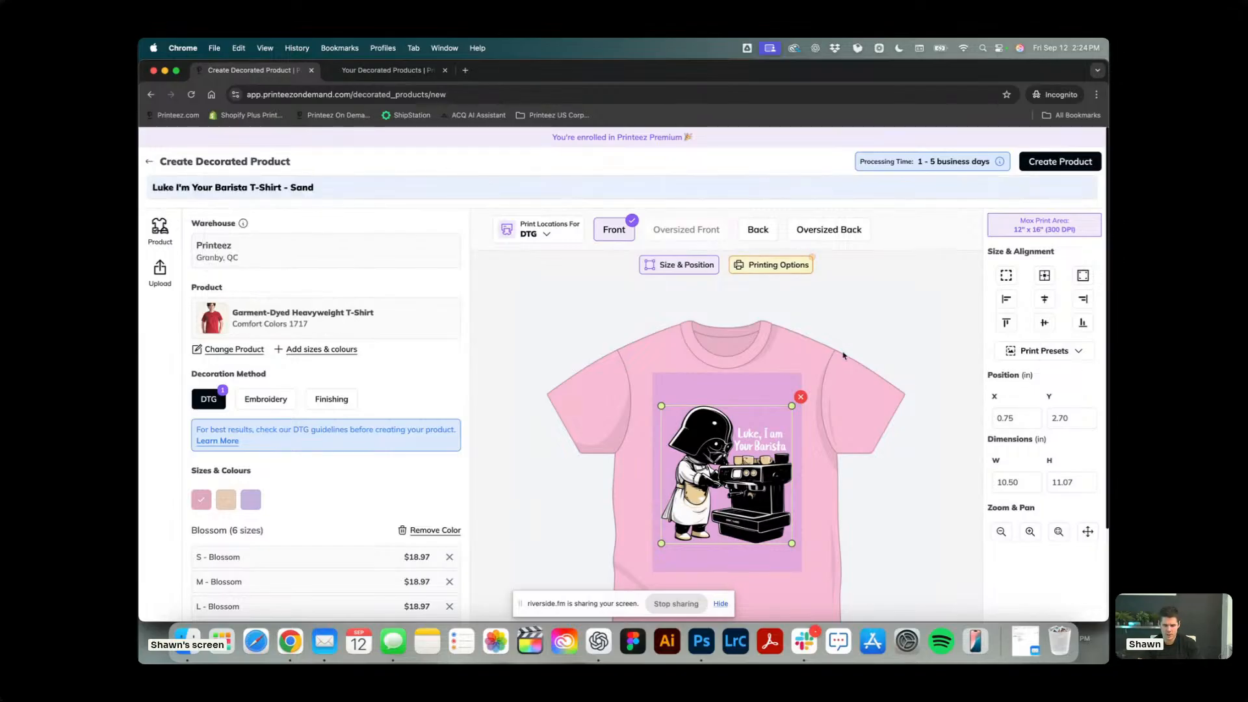
left_click(394, 387)
Add the NT_100_WHITE neck tag as finishing and create the decorated product.
left_click(331, 398)
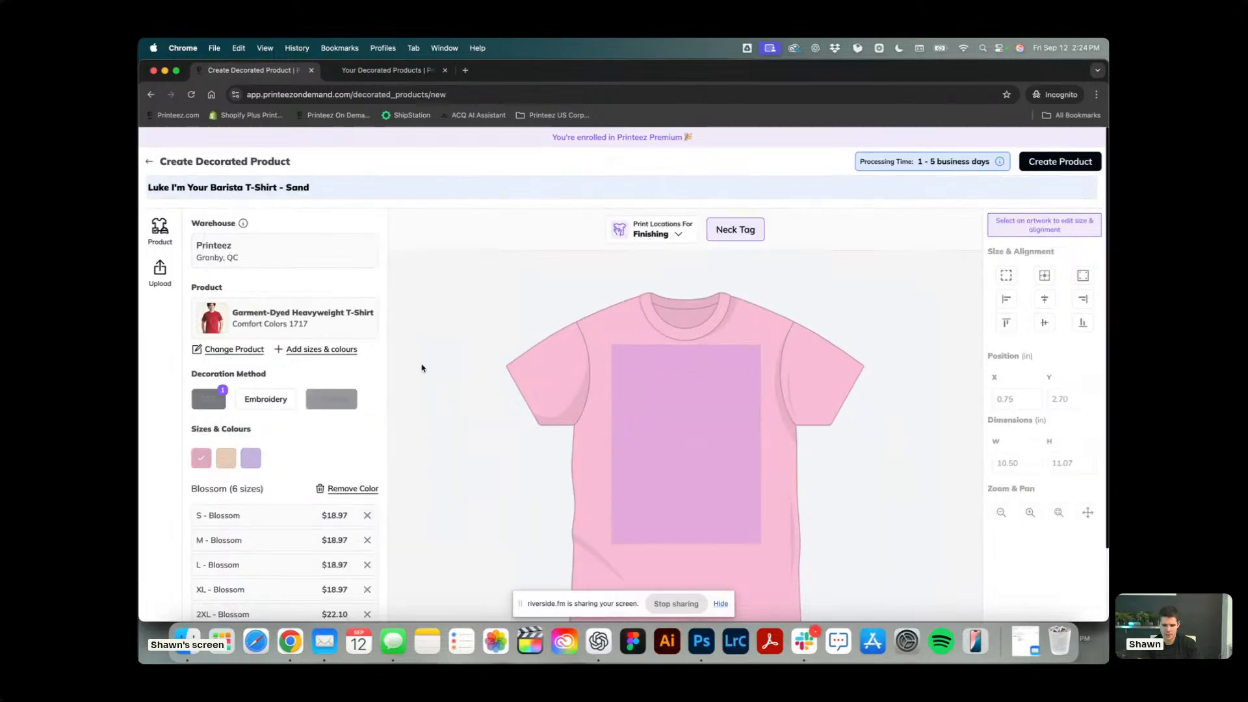
left_click(688, 477)
mouse_move(1015, 325)
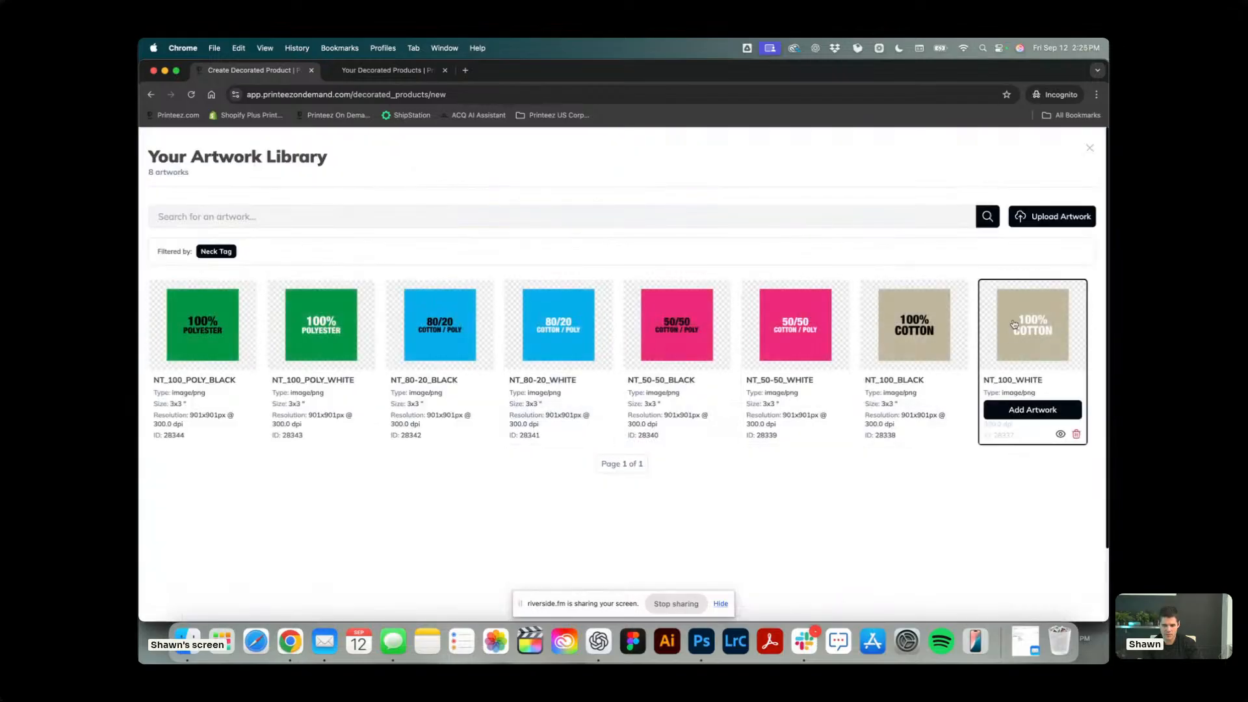
left_click(1032, 409)
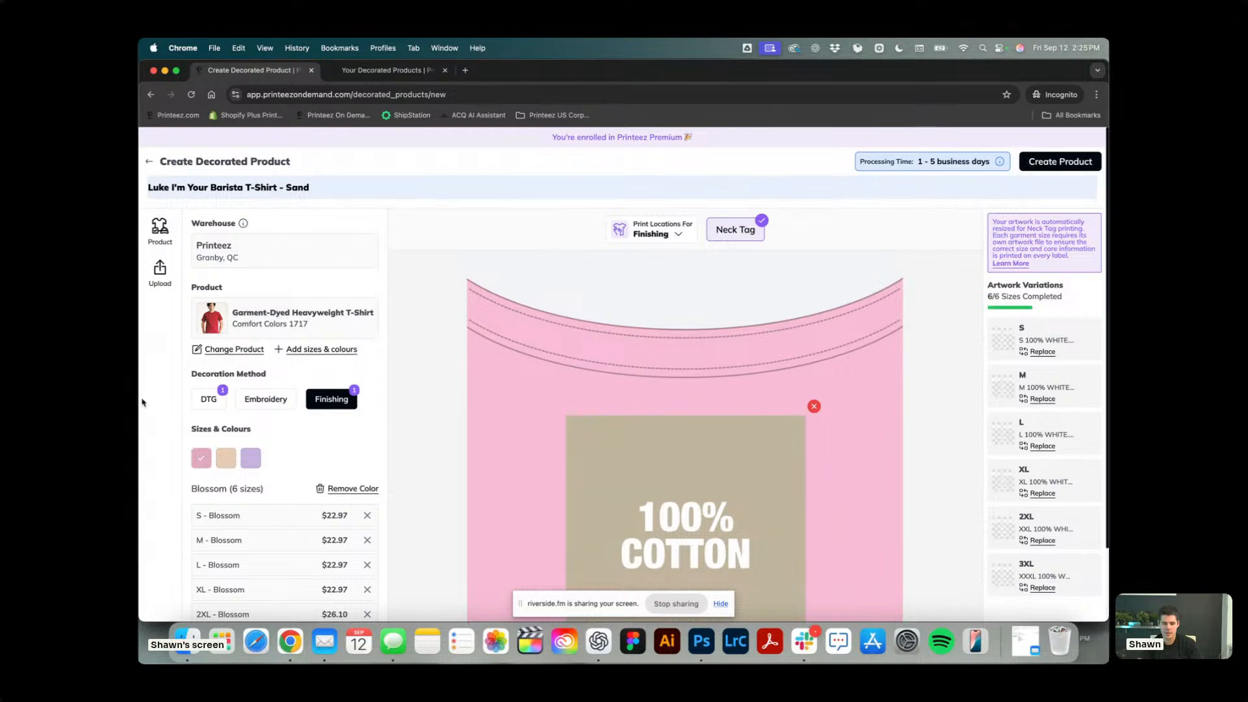
left_click(220, 401)
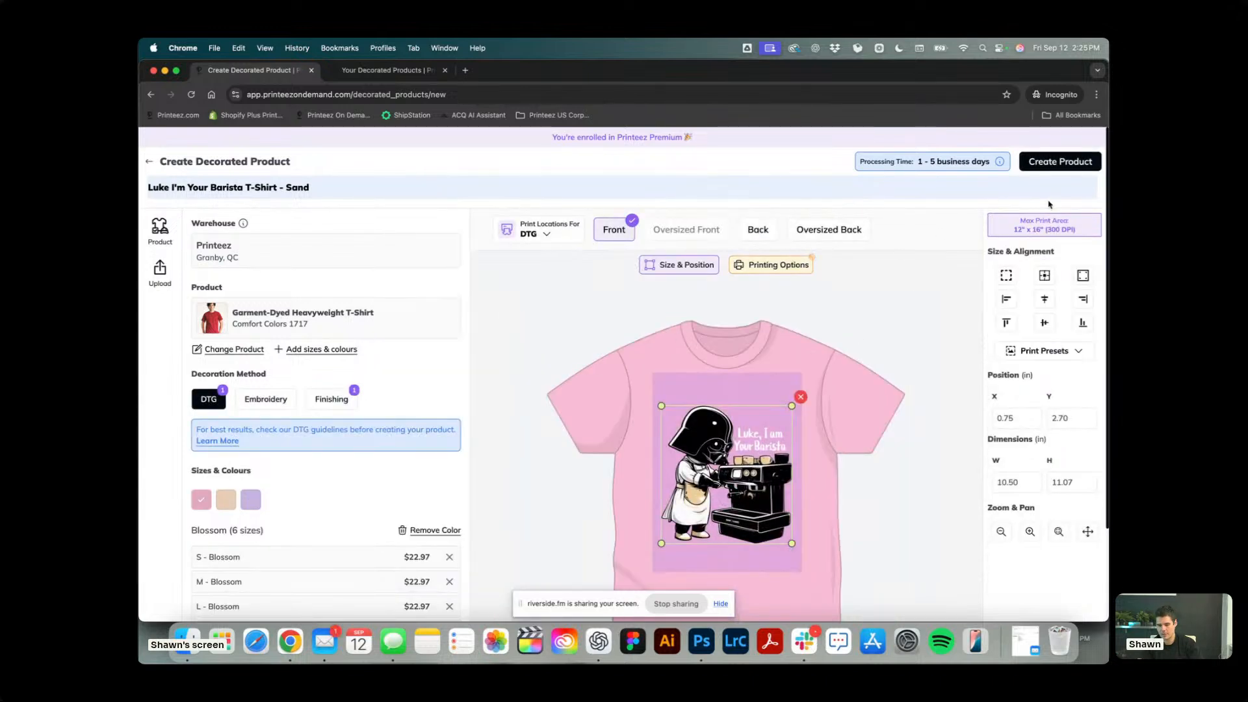
left_click(1061, 164)
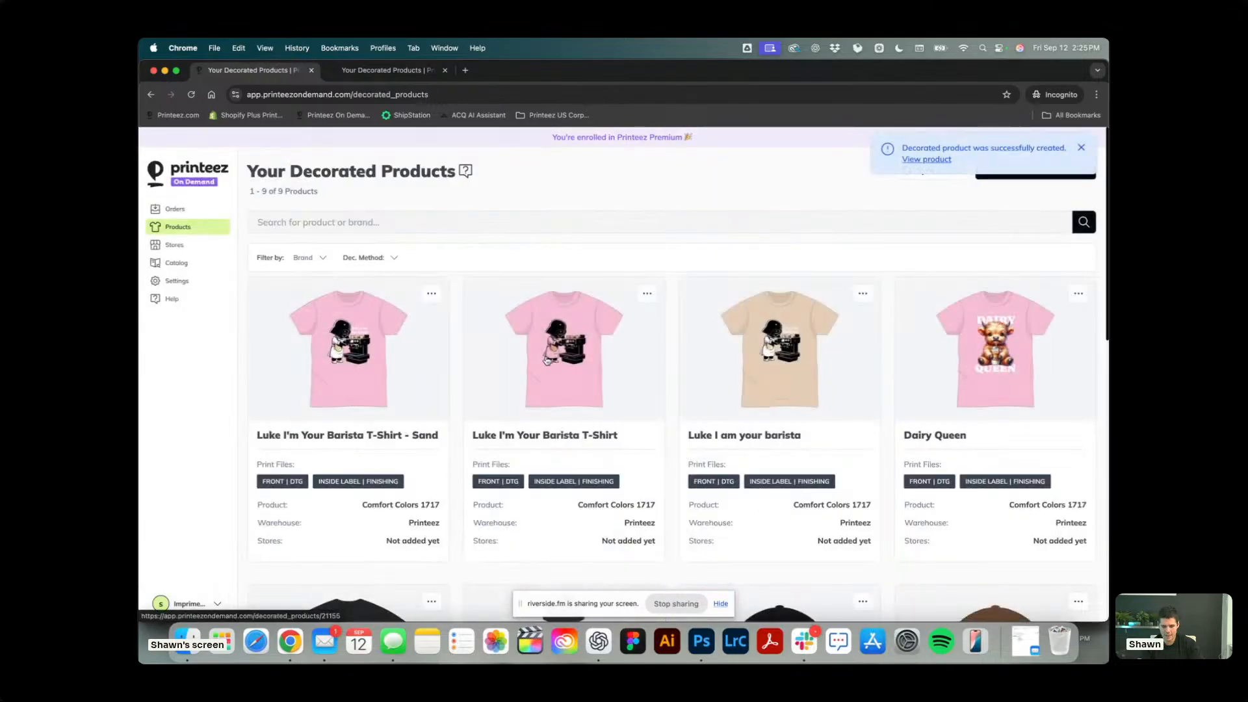
Open the Luke I'm Your Barista T-Shirt product for editing, return to the product list and try to edit Dairy Queen.
scroll(720, 359, "down", 2)
left_click(647, 224)
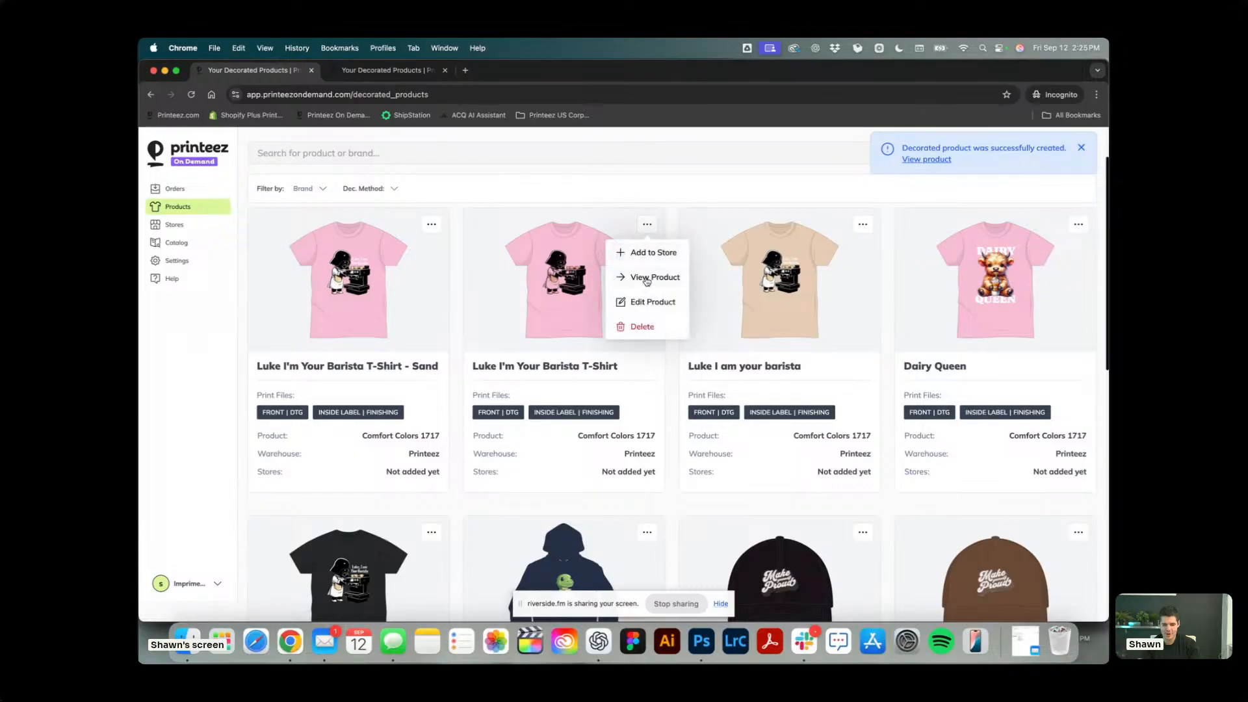
left_click(643, 302)
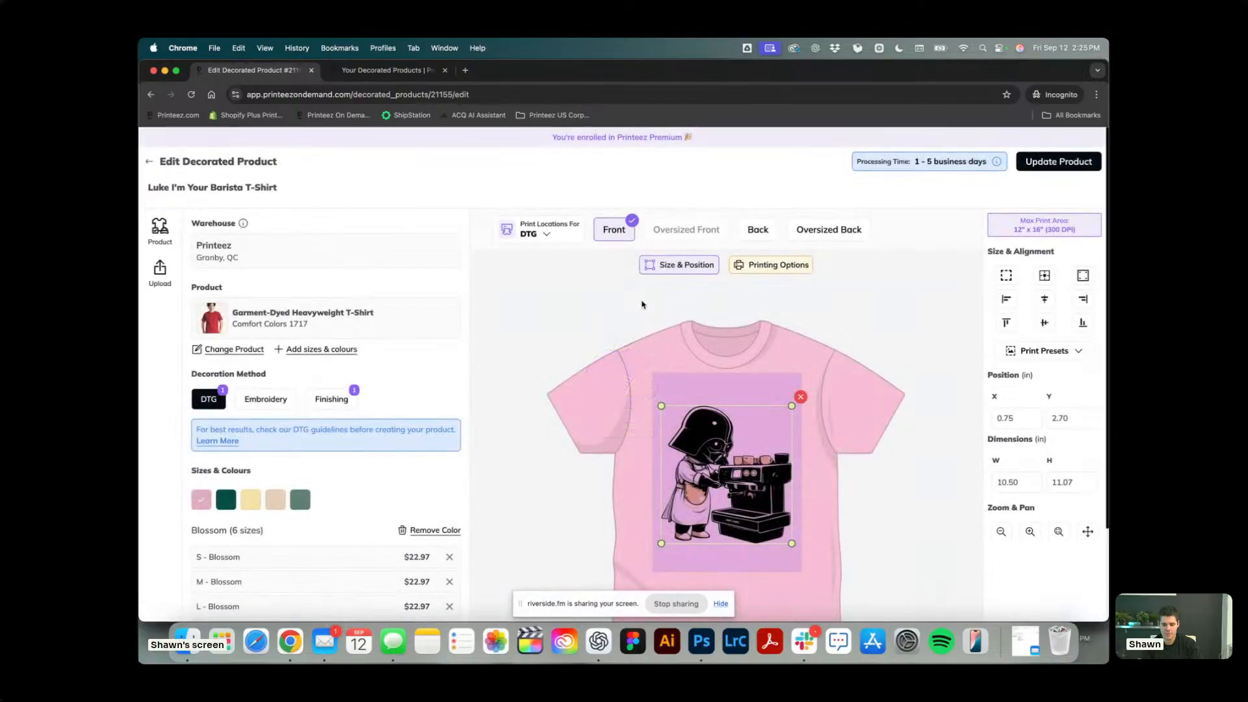
scroll(495, 352, "left", 3)
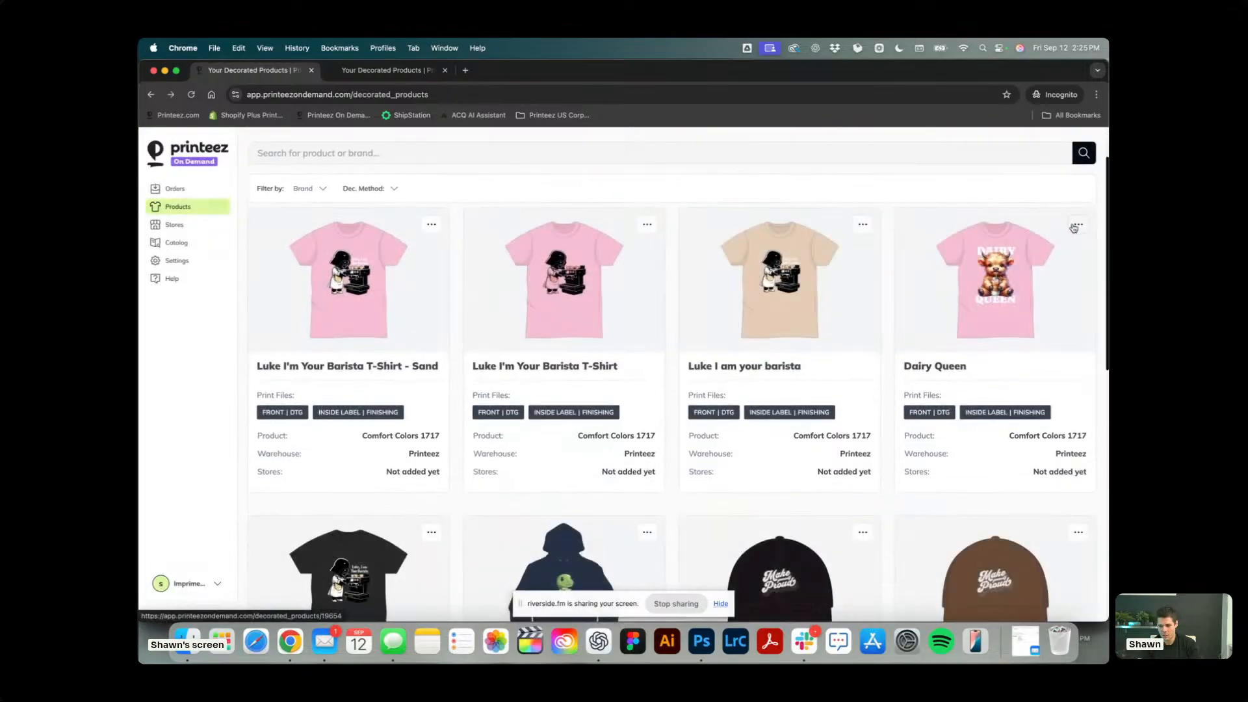
left_click(1078, 225)
left_click(1050, 302)
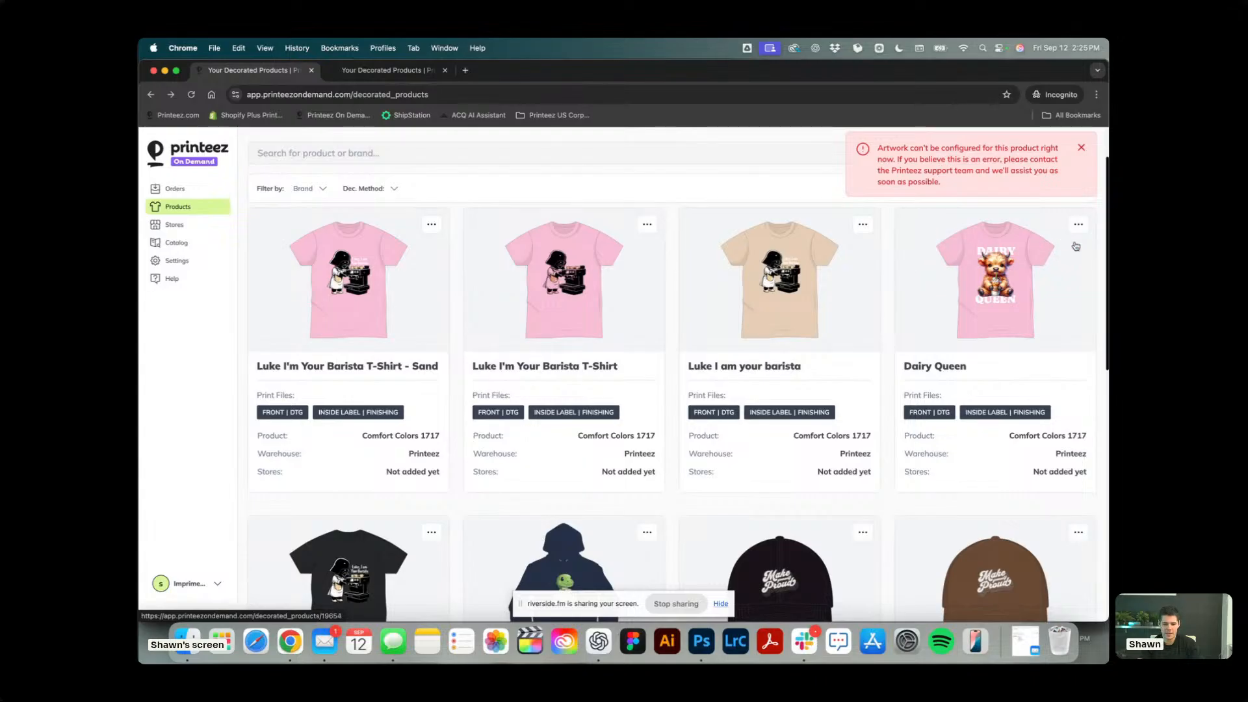
Switch the Luke I'm Your Barista T-Shirt - Sand product's printing option to No White Ink and update the product.
scroll(566, 267, "down", 2)
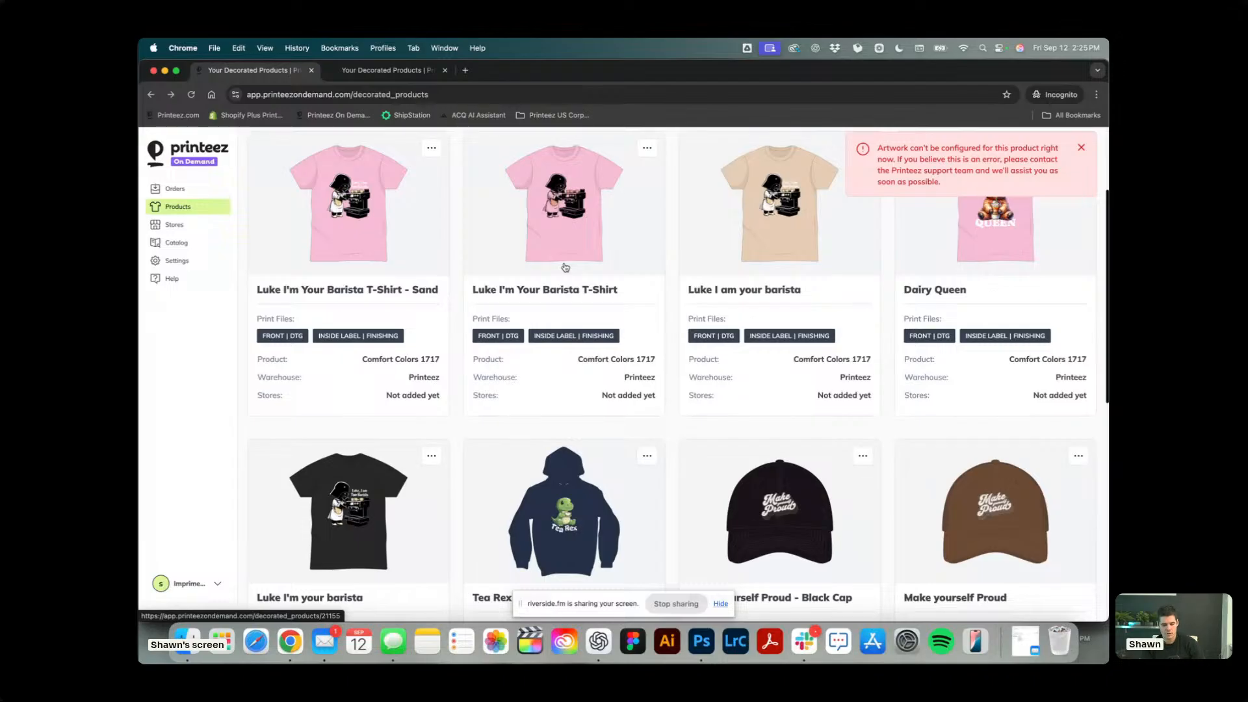
scroll(565, 268, "up", 5)
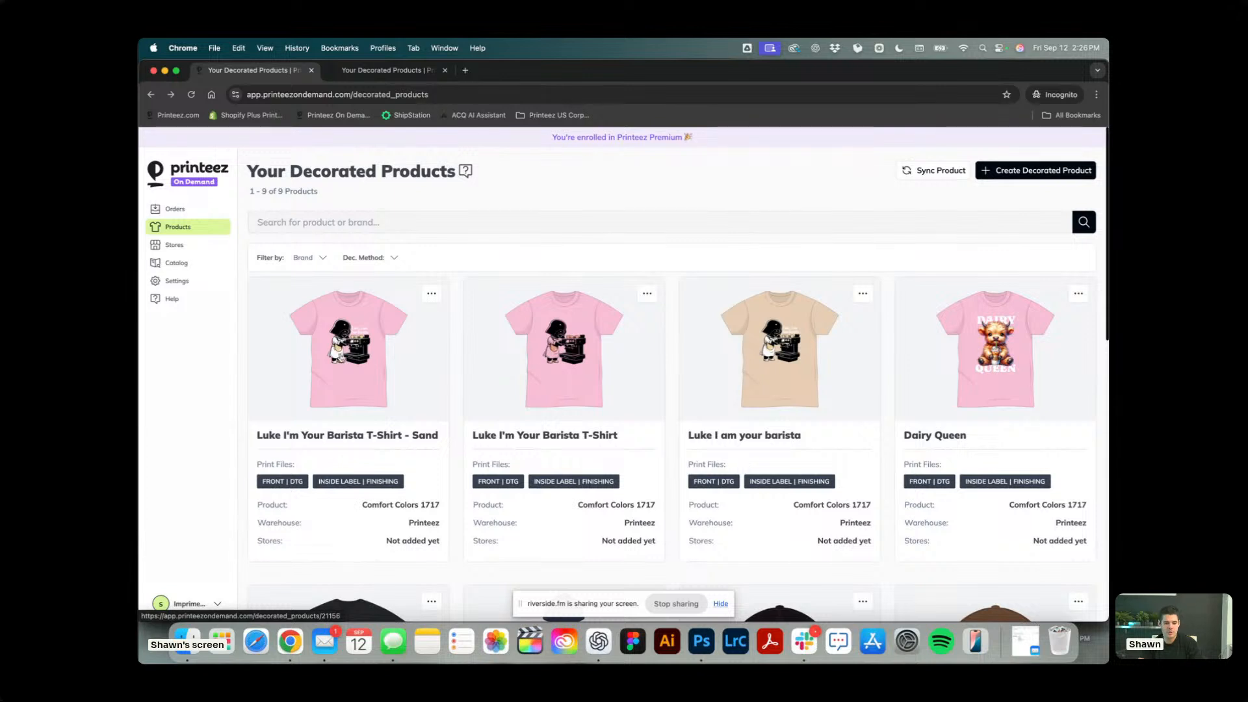
left_click(431, 294)
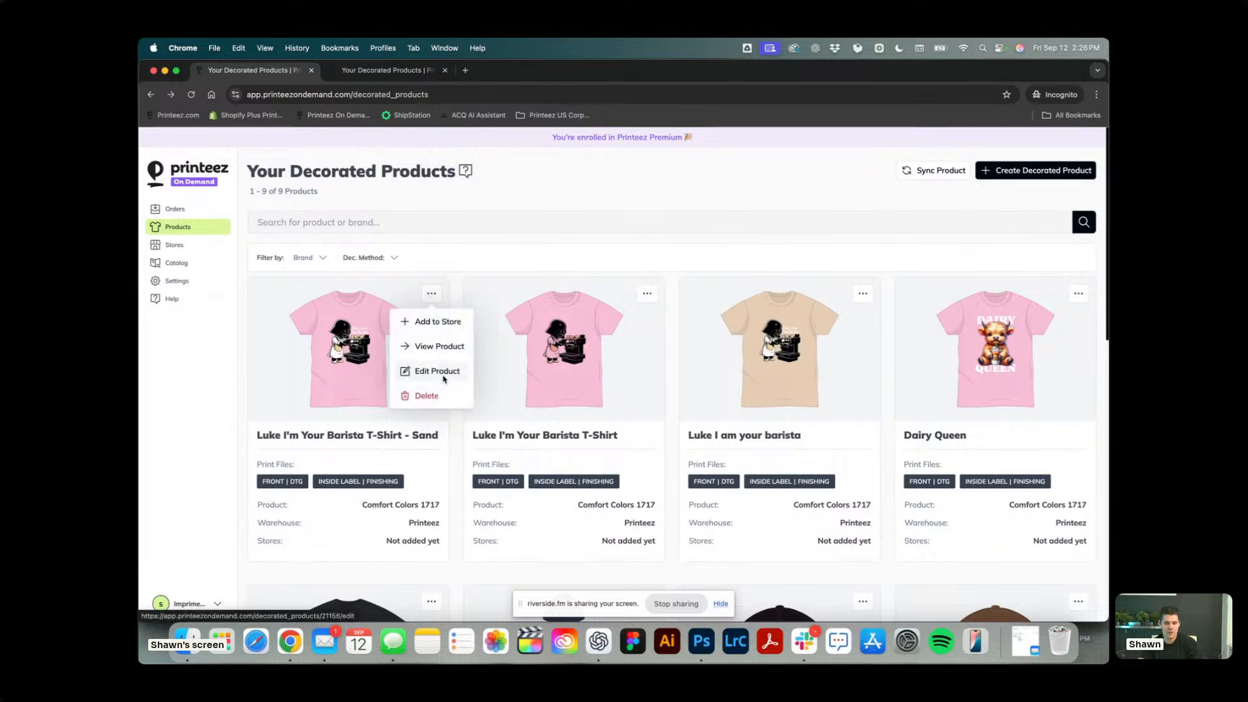
left_click(446, 376)
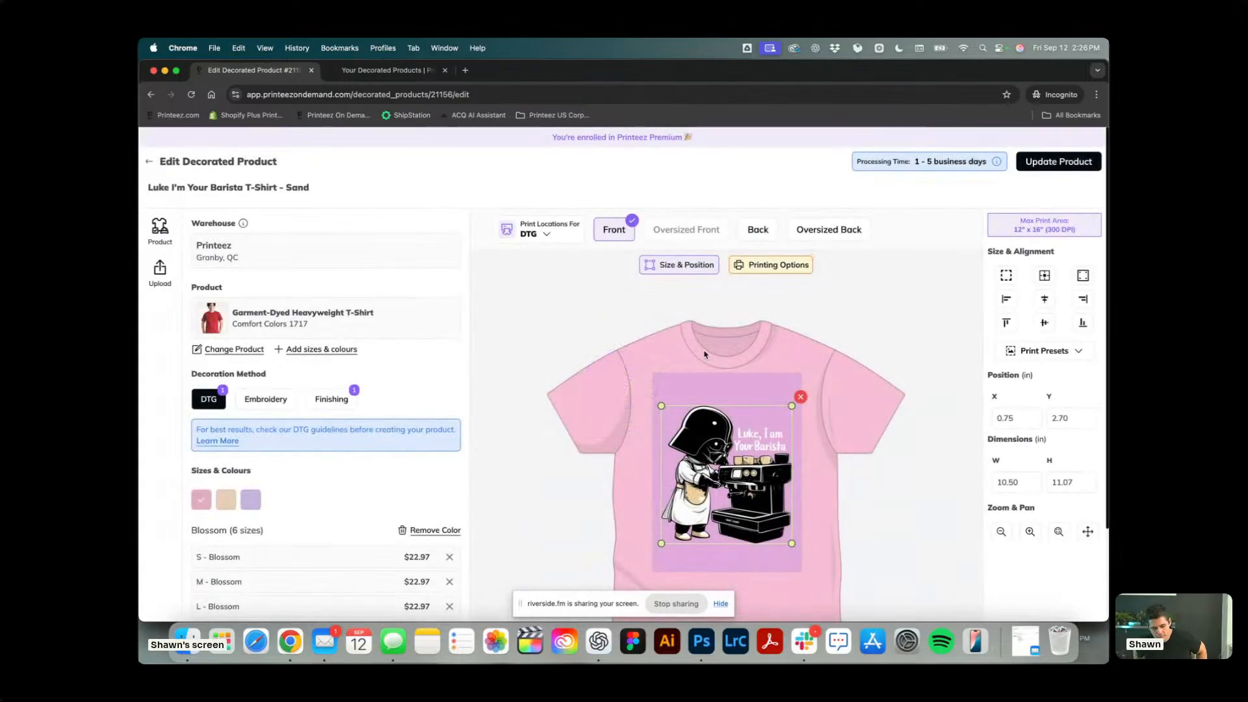
left_click(778, 262)
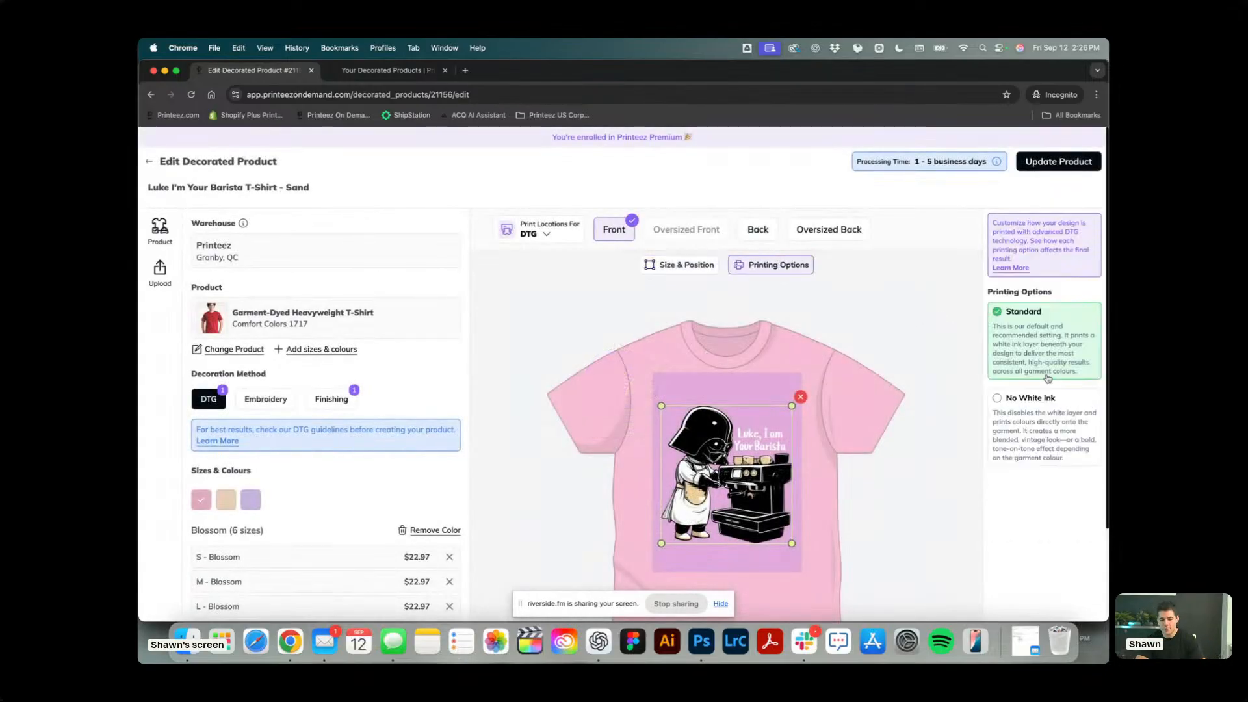
left_click(1060, 403)
left_click(1051, 162)
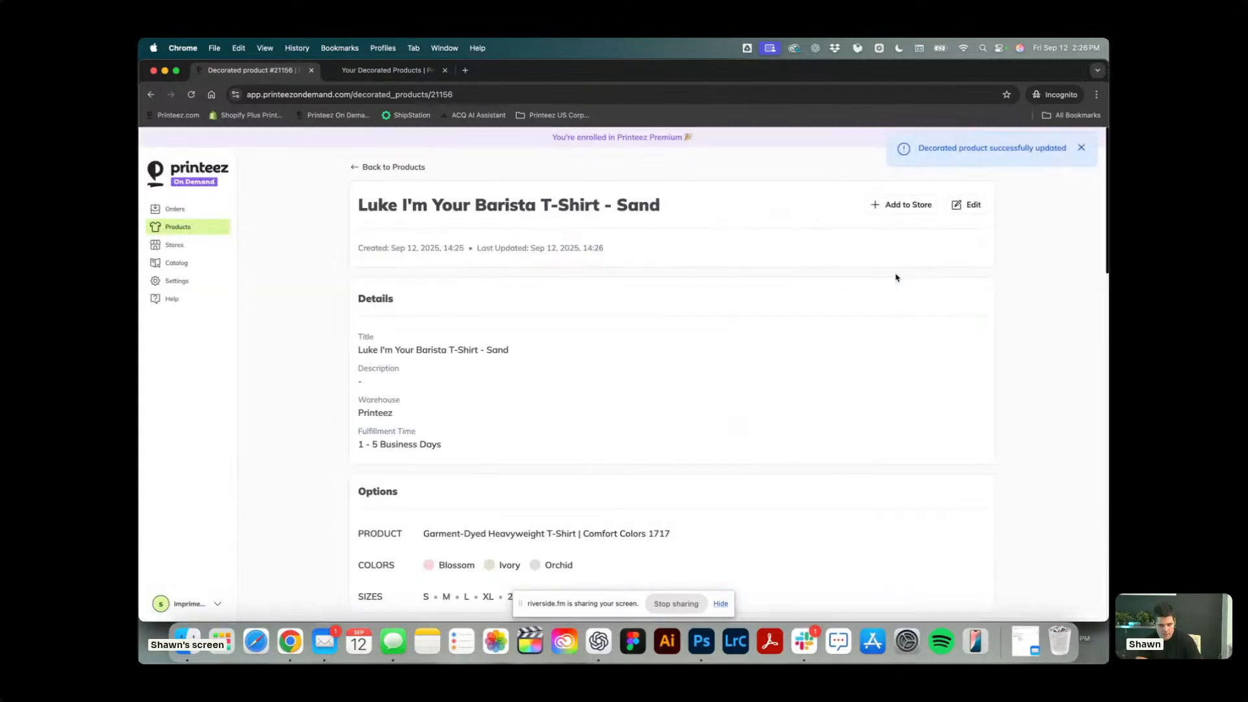
Review the Sand product's variants and artwork, reopen it for editing, update it once more and recheck its variants.
scroll(748, 335, "down", 15)
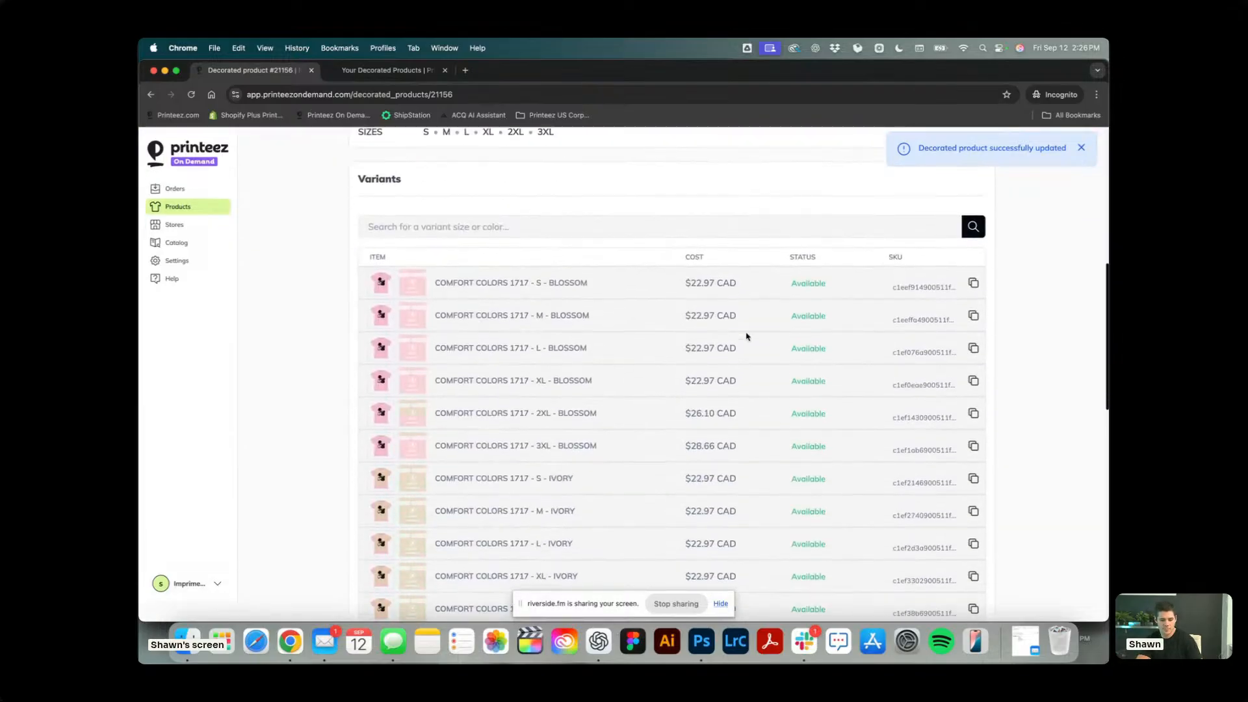
scroll(748, 336, "down", 3)
scroll(748, 336, "up", 5)
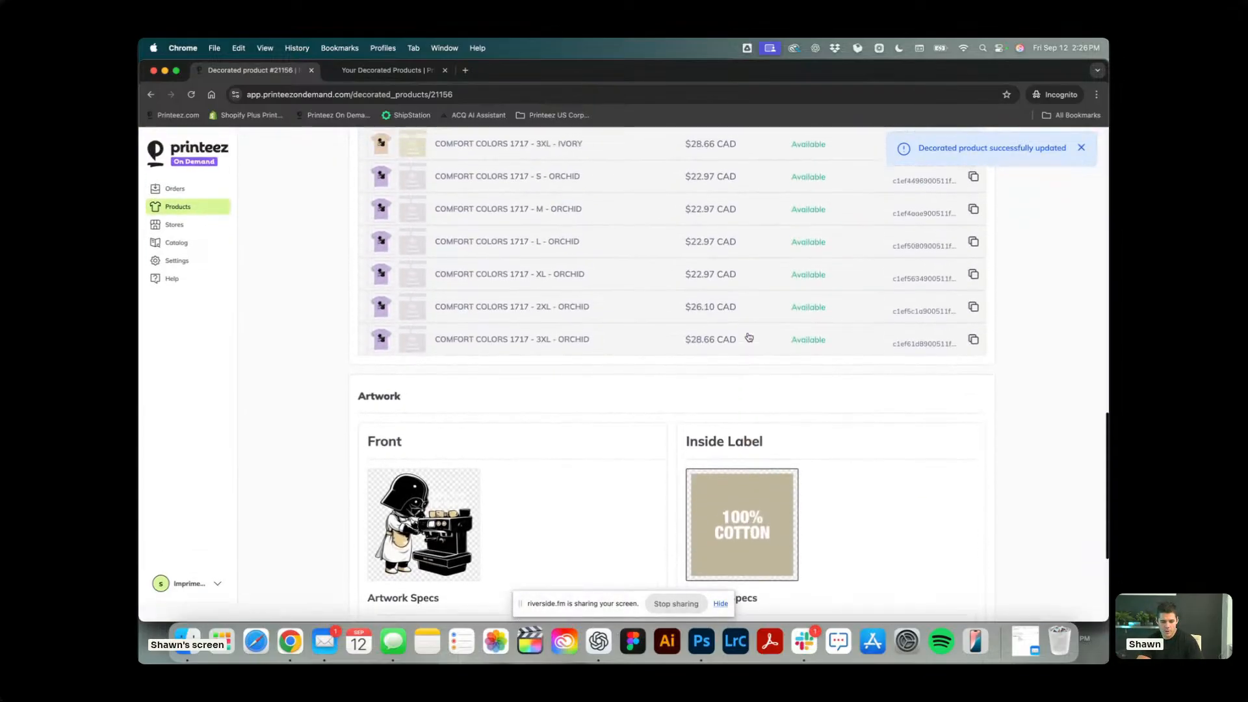
scroll(748, 335, "up", 15)
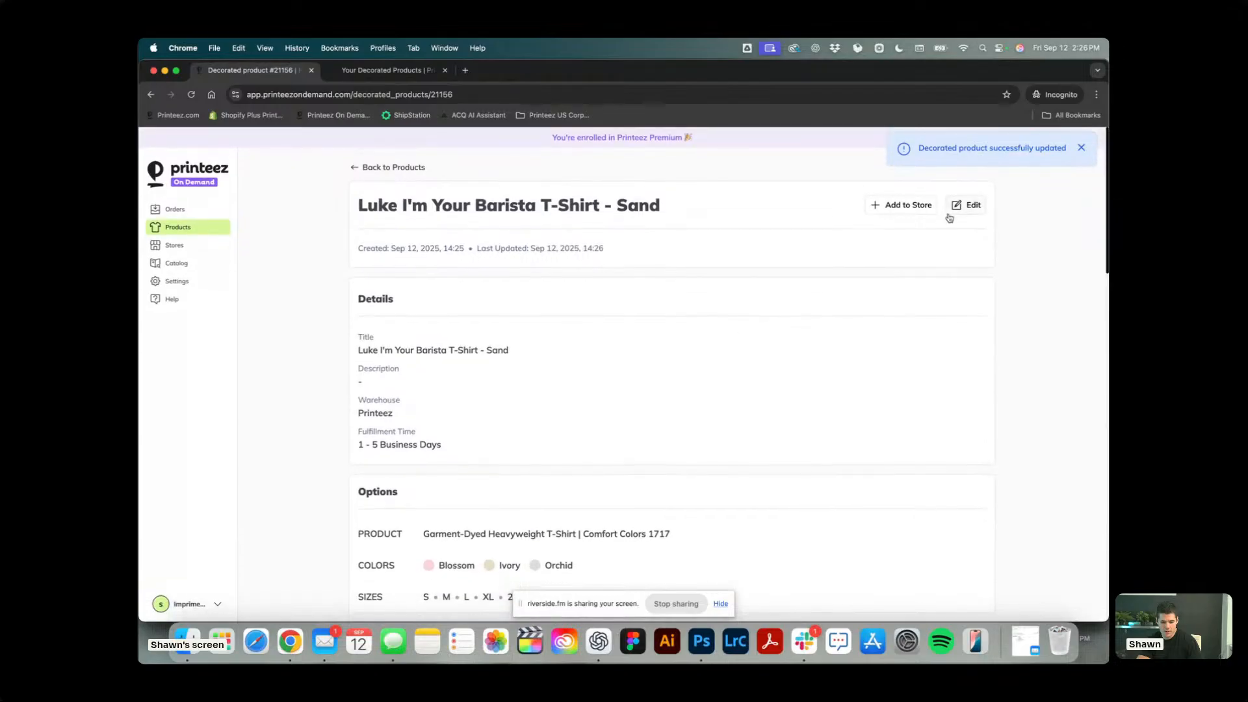
left_click(966, 204)
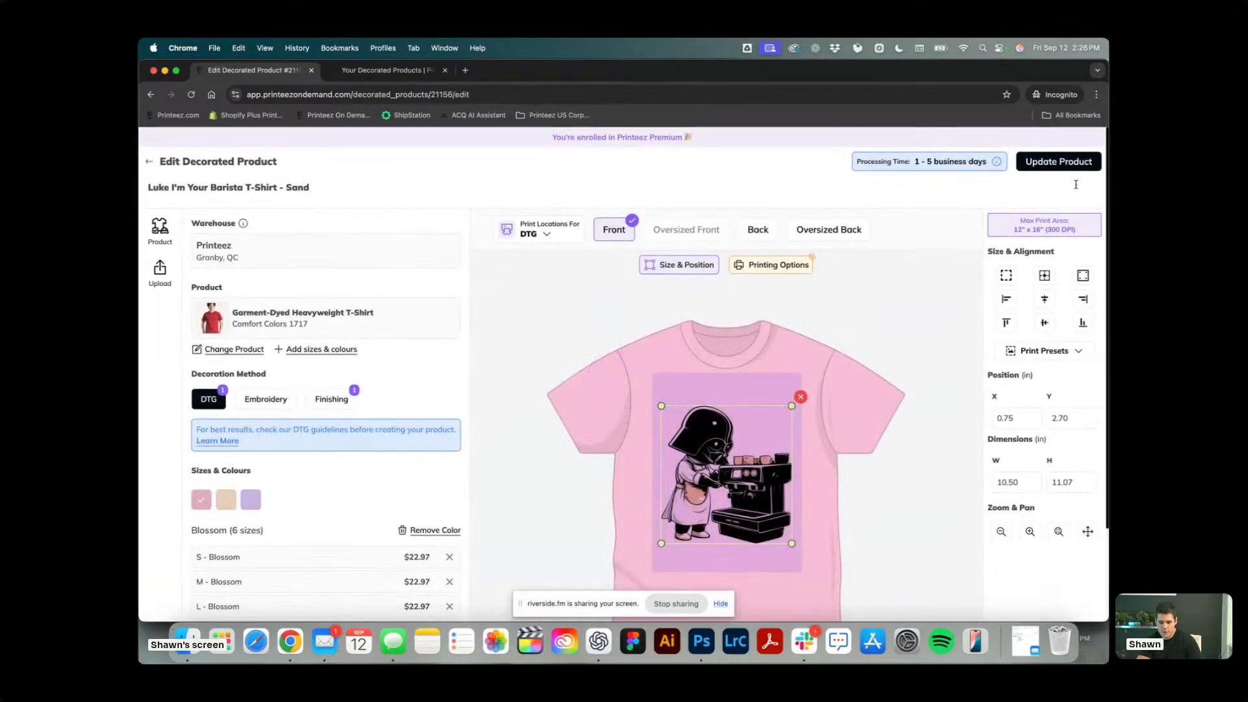
left_click(1093, 162)
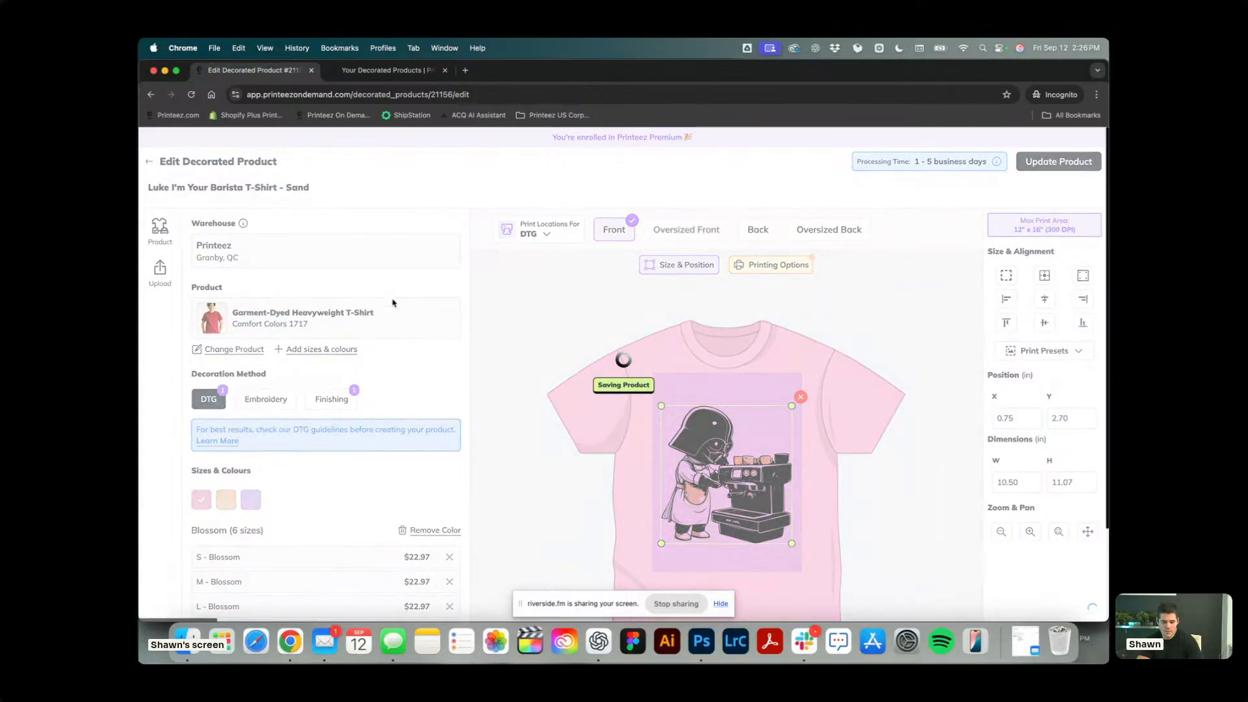
scroll(392, 310, "down", 10)
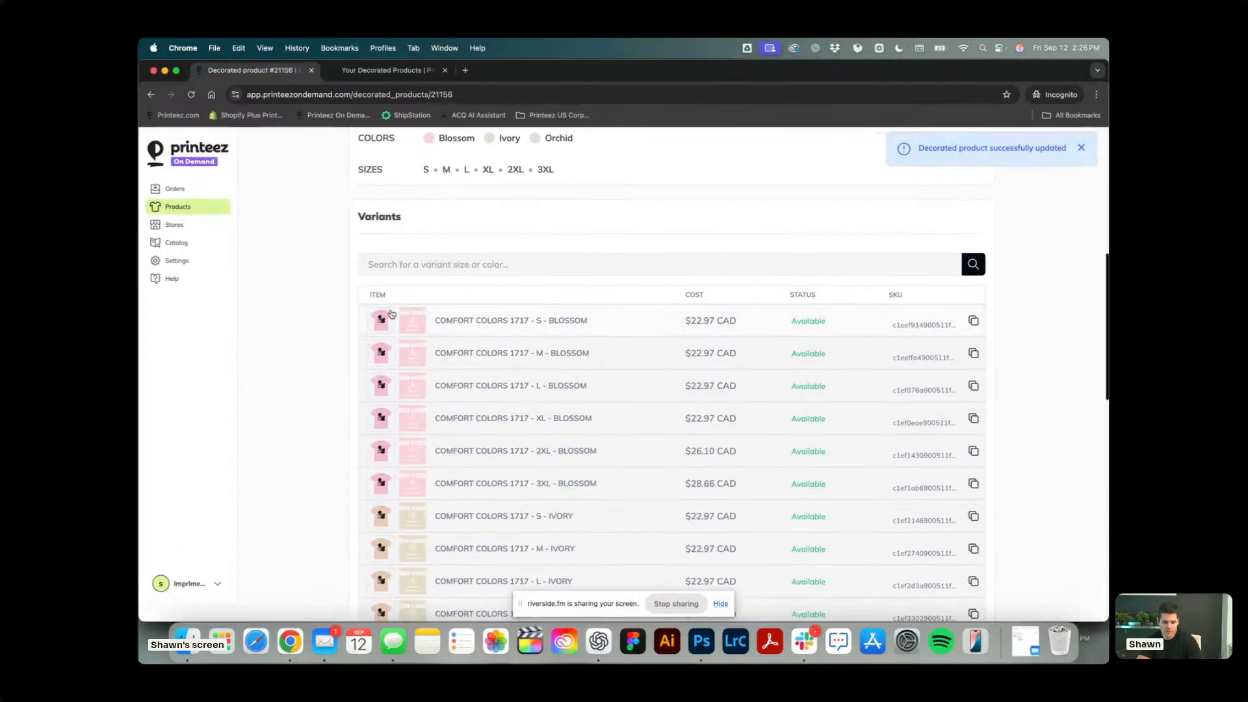
scroll(464, 471, "down", 5)
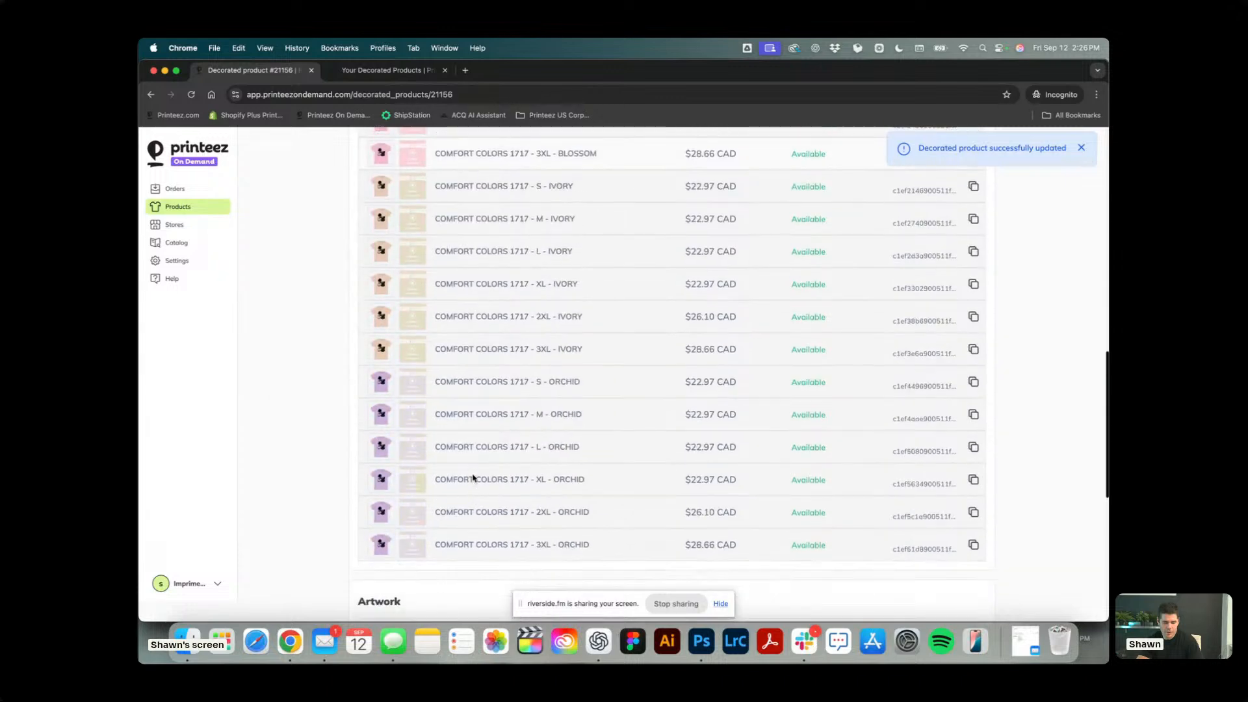
scroll(390, 364, "up", 15)
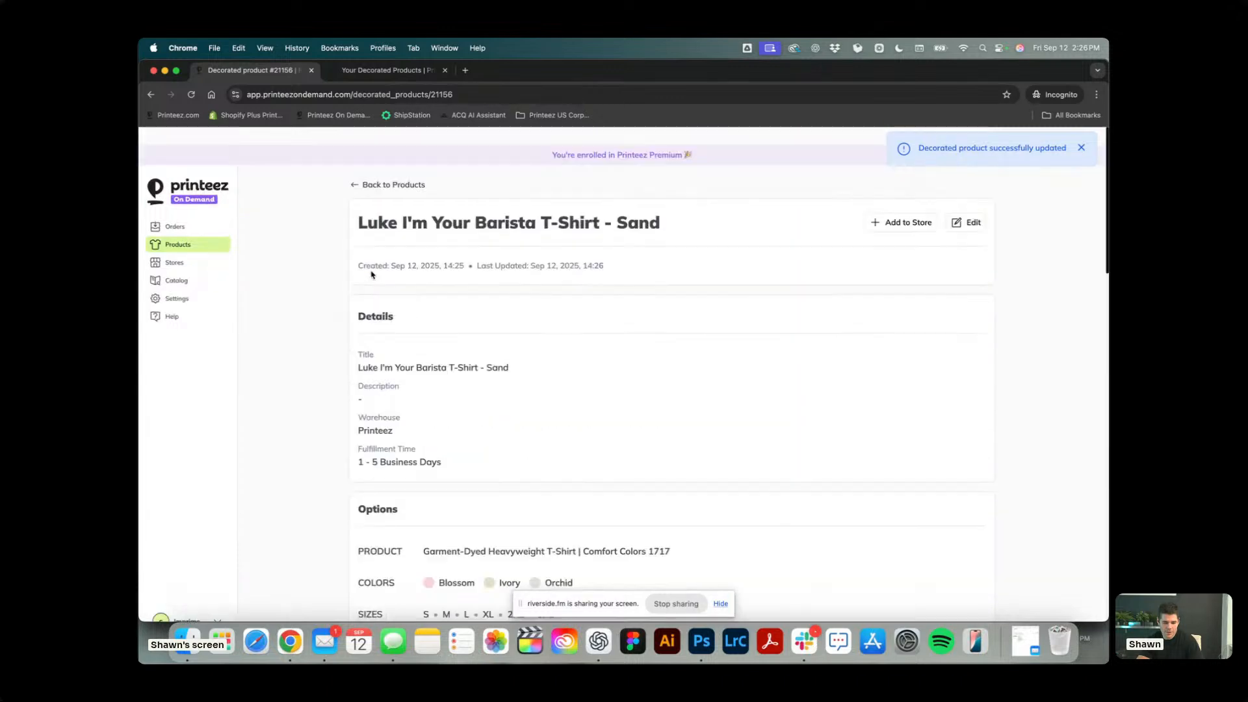
Open the Luke I am your barista product from the product list and copy its page address.
left_click(354, 167)
left_click(781, 341)
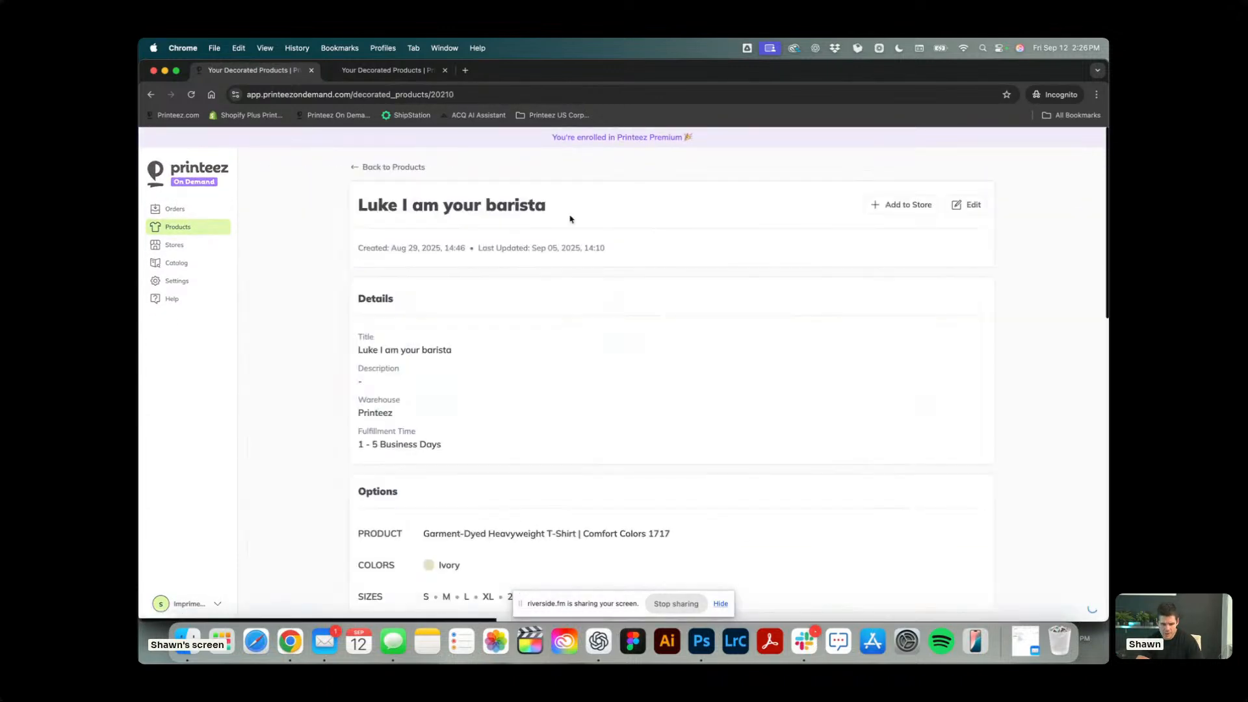
left_click(493, 96)
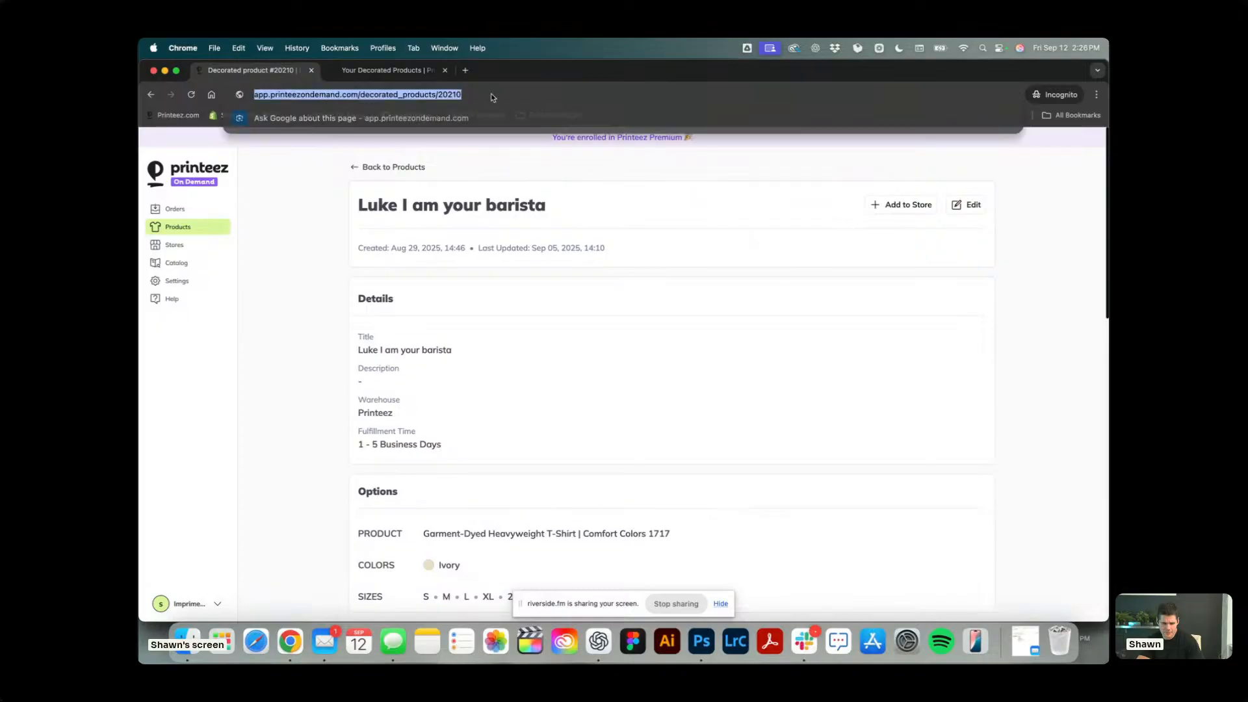
key("super+c")
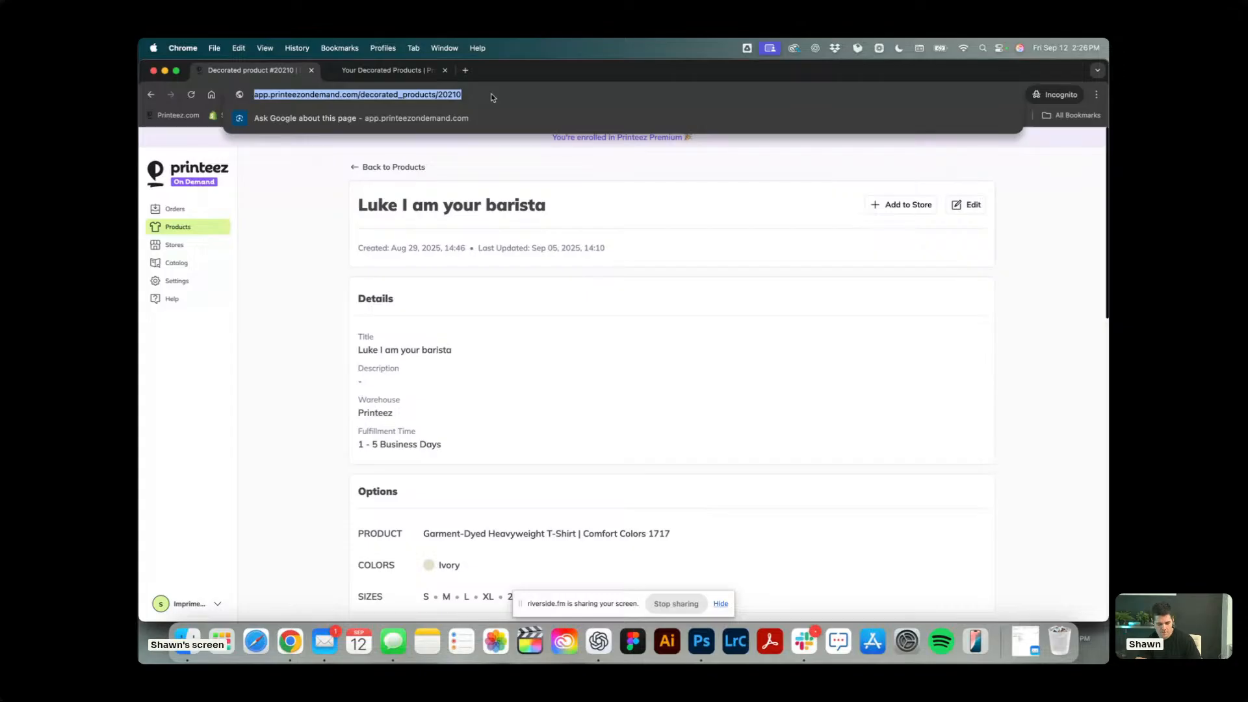
Switch to Slack and send the copied product link to the colleague in their direct message conversation.
left_click(804, 644)
left_click(408, 366)
left_click(446, 452)
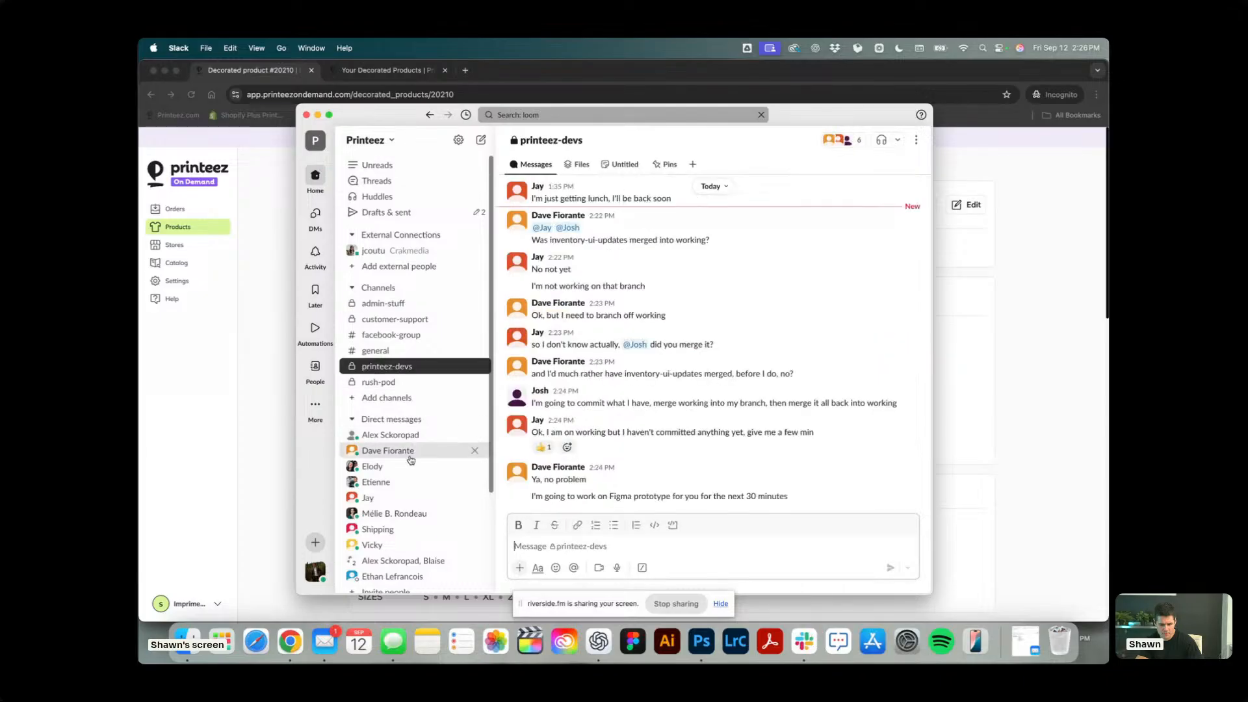
key("super+v")
key("Return")
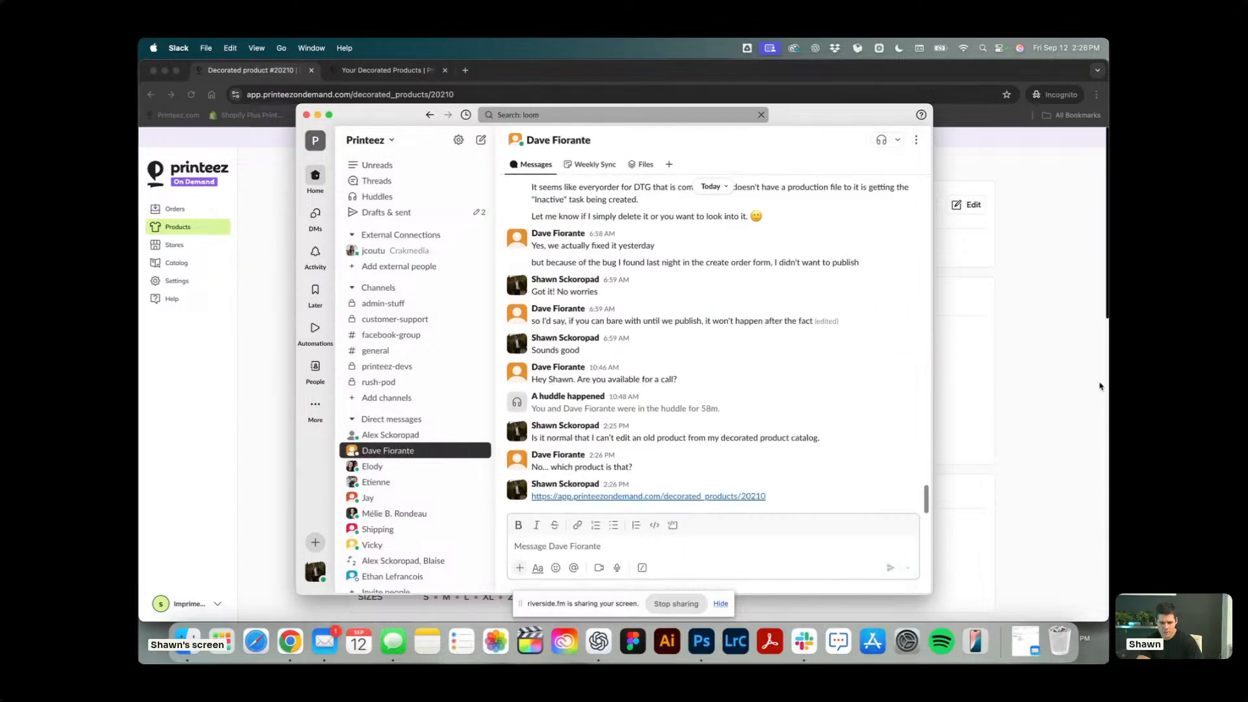
Switch back to Chrome, delete the Luke I'm Your Barista T-Shirt product from the product list and dismiss the notification.
key("super+Tab")
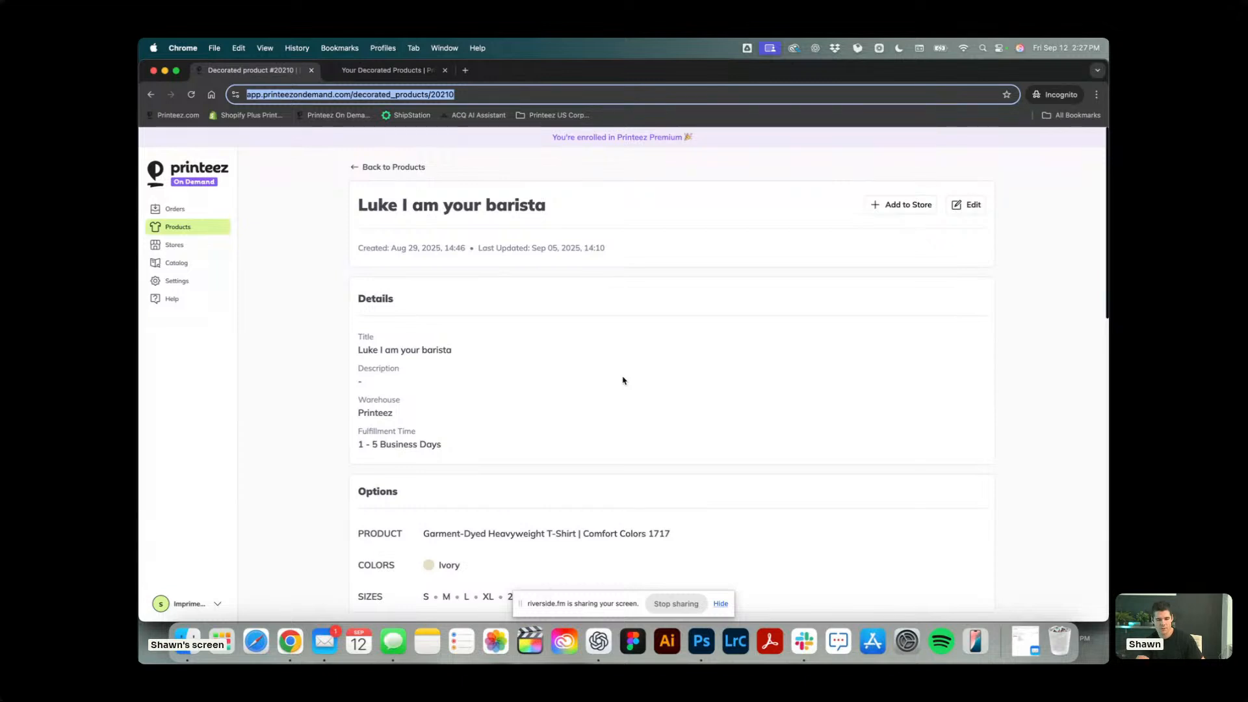
scroll(457, 350, "up", 2)
left_click(179, 228)
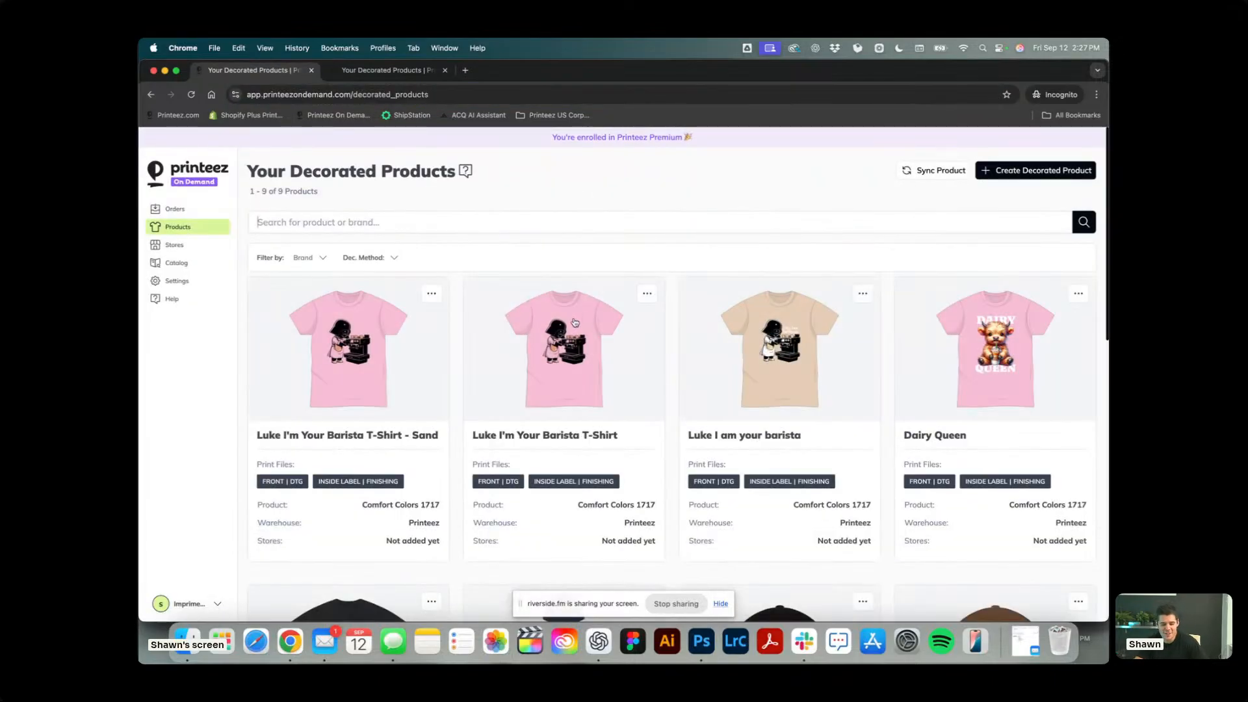
left_click(647, 293)
left_click(642, 396)
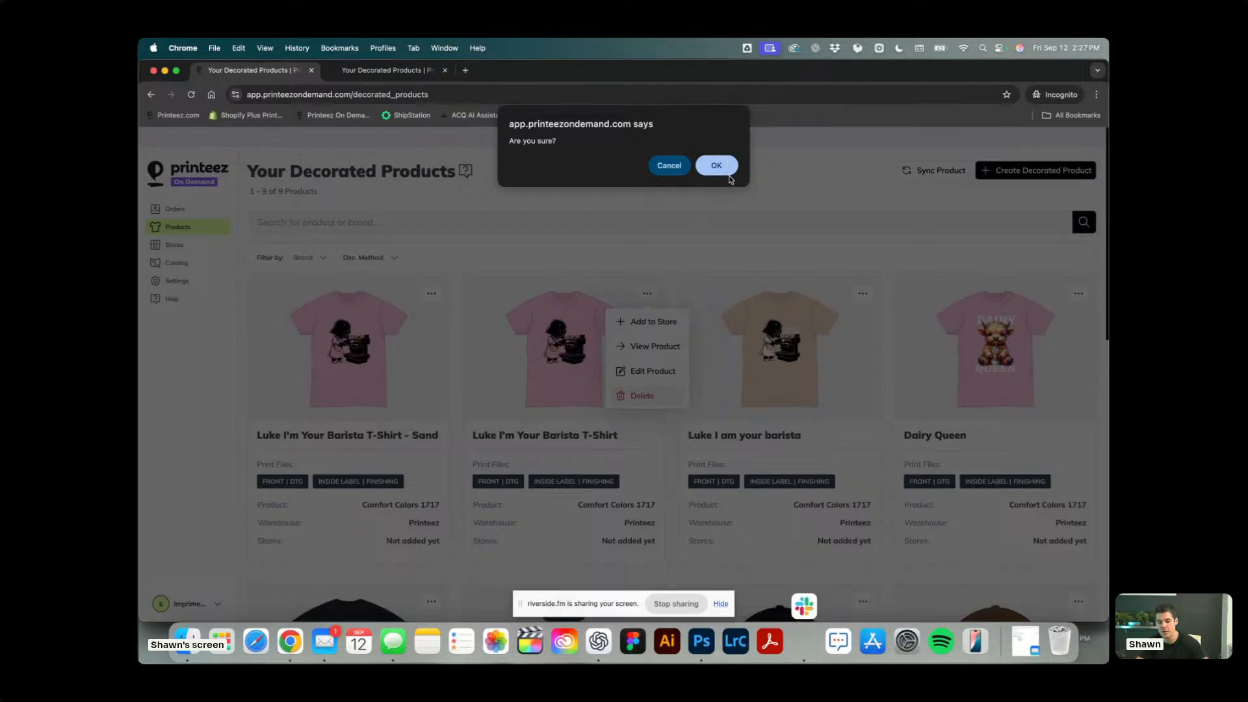
left_click(720, 172)
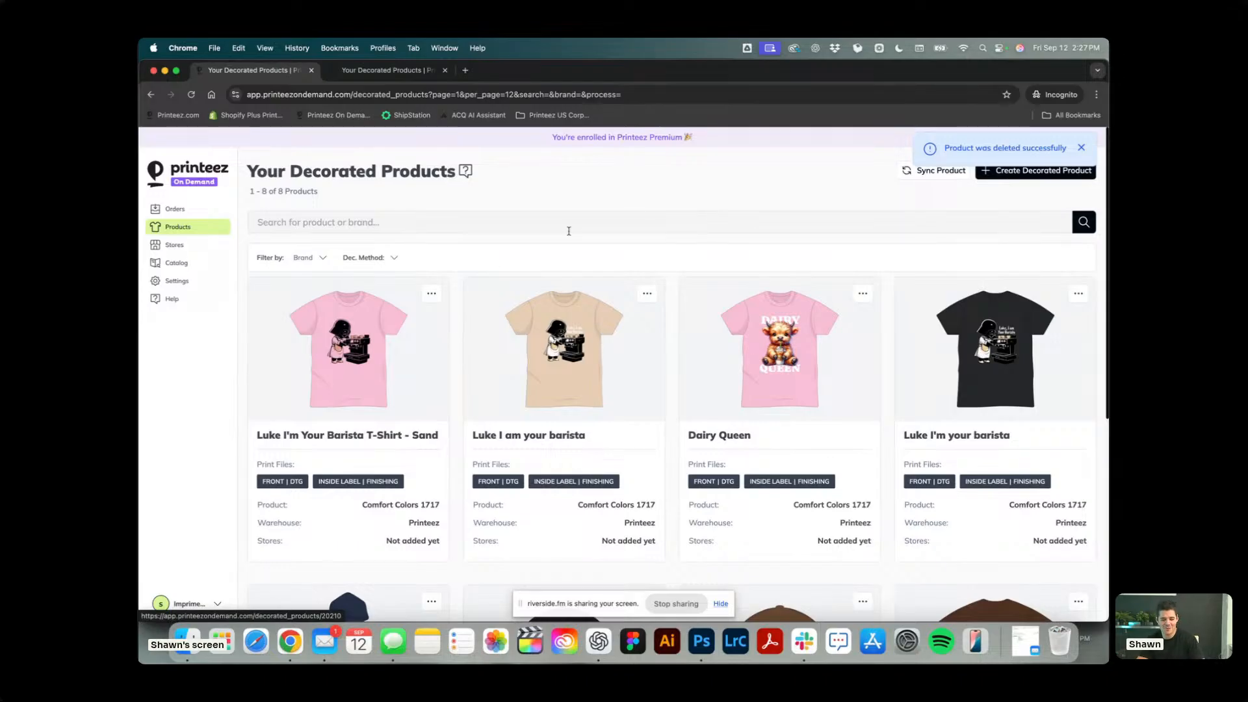
left_click(1082, 149)
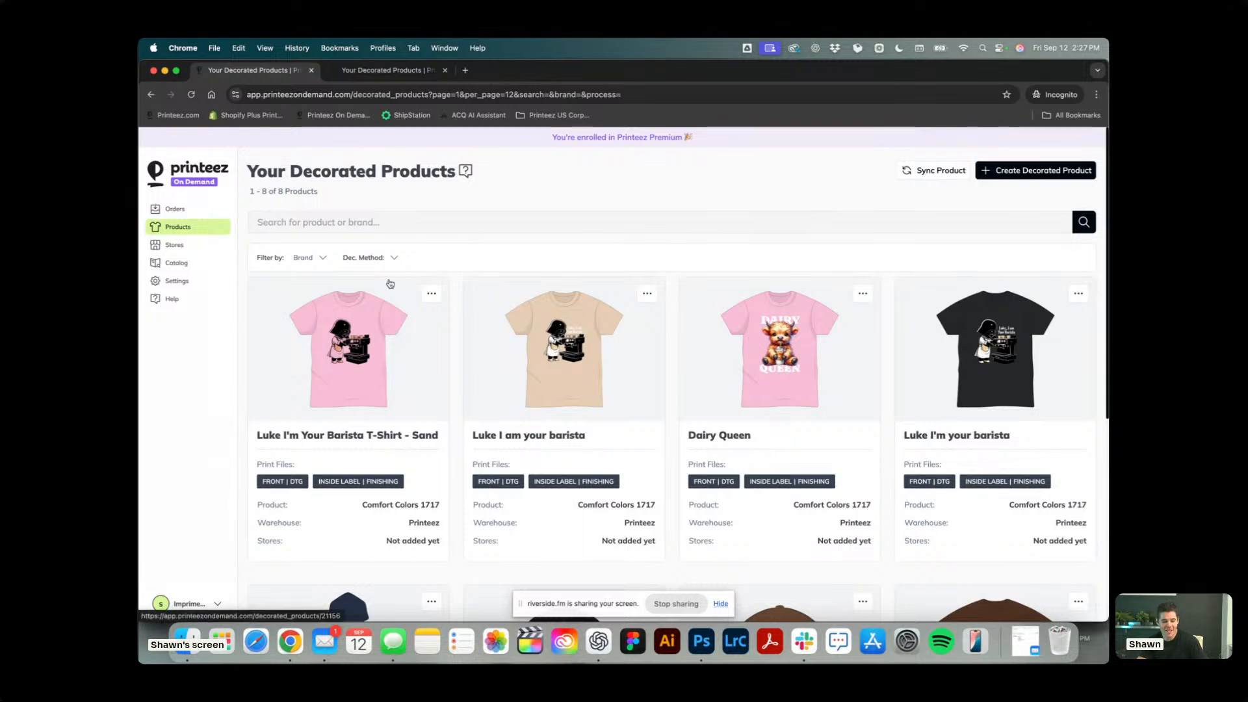
Examine the Luke I'm Your Barista T-Shirt - Sand product's details, variants and editor settings, and return to the product list.
scroll(484, 325, "down", 5)
scroll(455, 422, "up", 5)
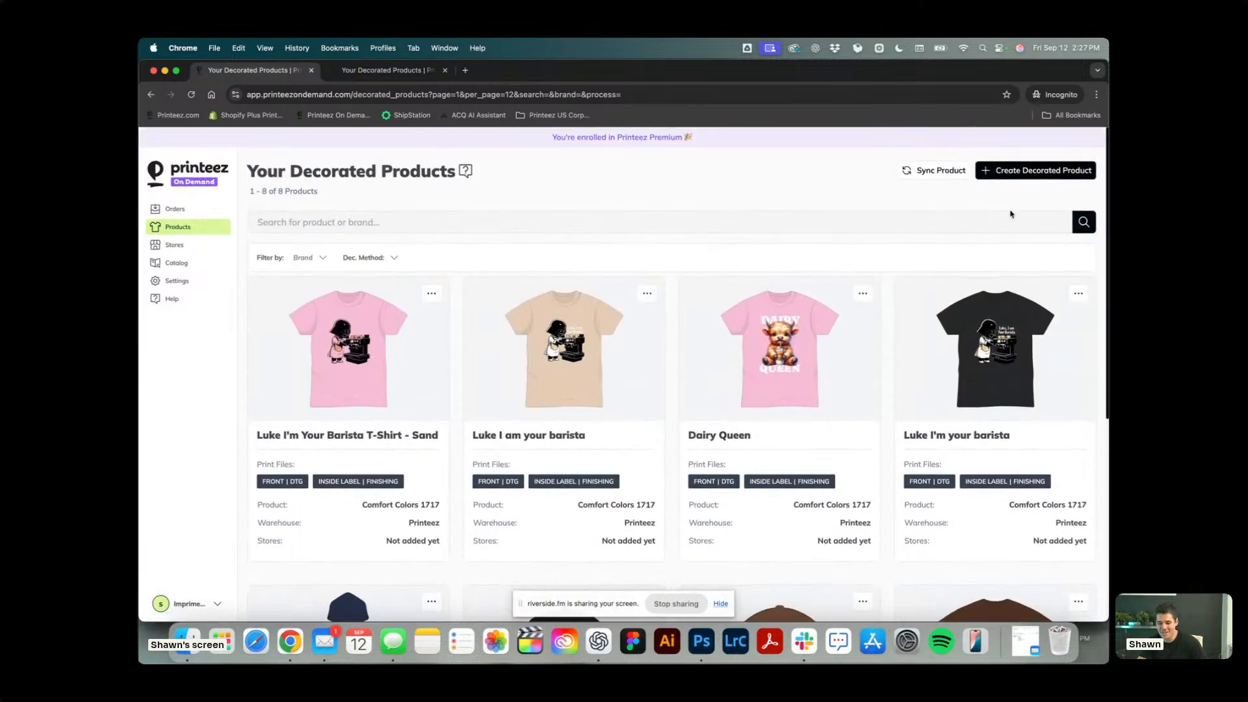
left_click(345, 359)
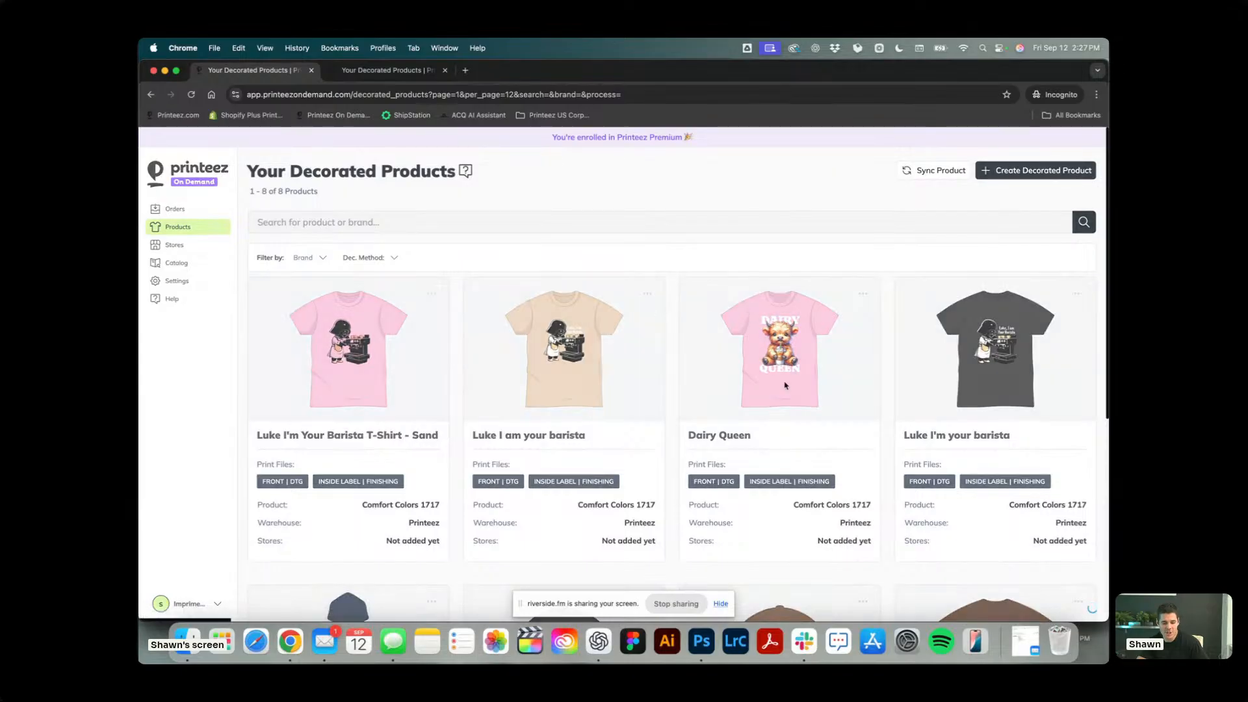
scroll(785, 385, "down", 3)
scroll(786, 385, "down", 7)
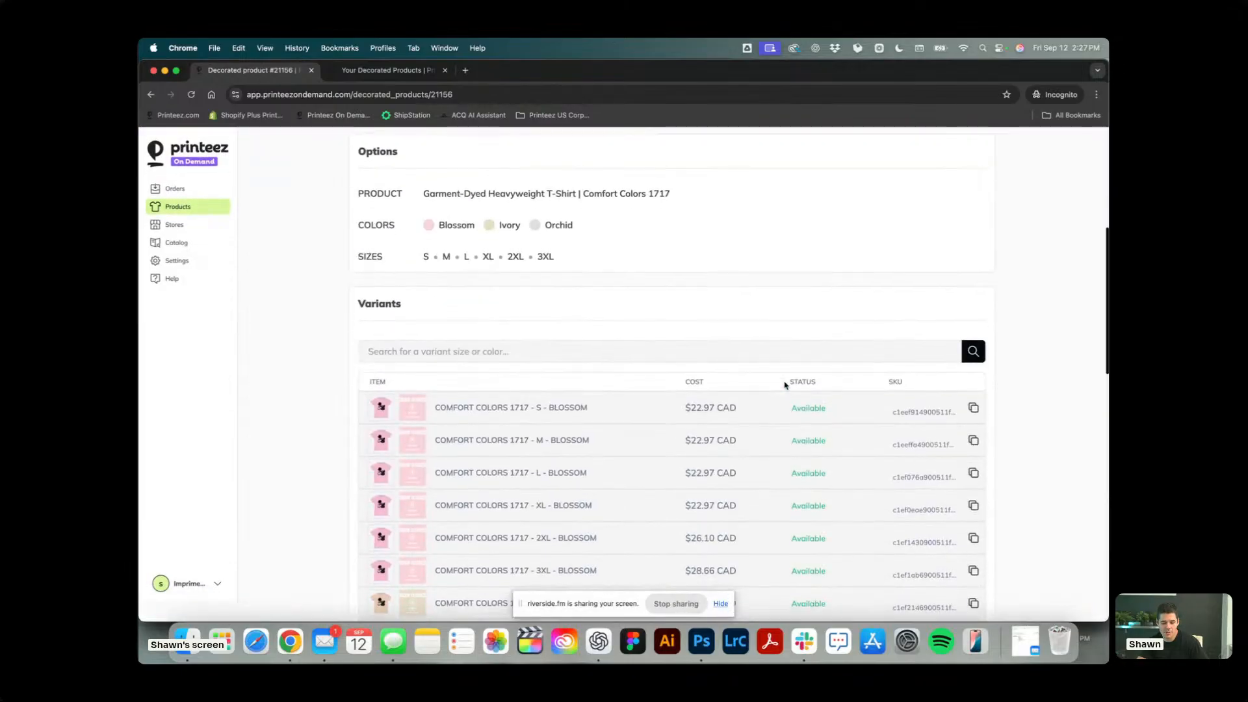
scroll(784, 377, "down", 5)
scroll(784, 387, "up", 10)
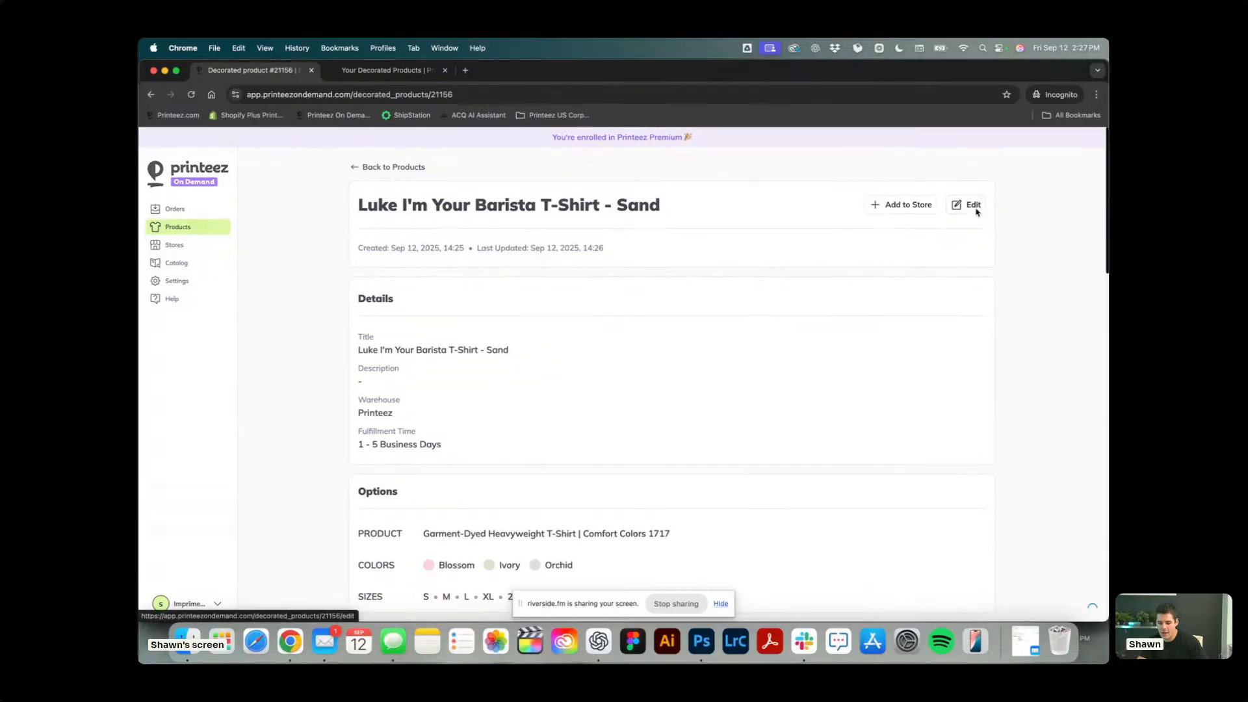
left_click(974, 206)
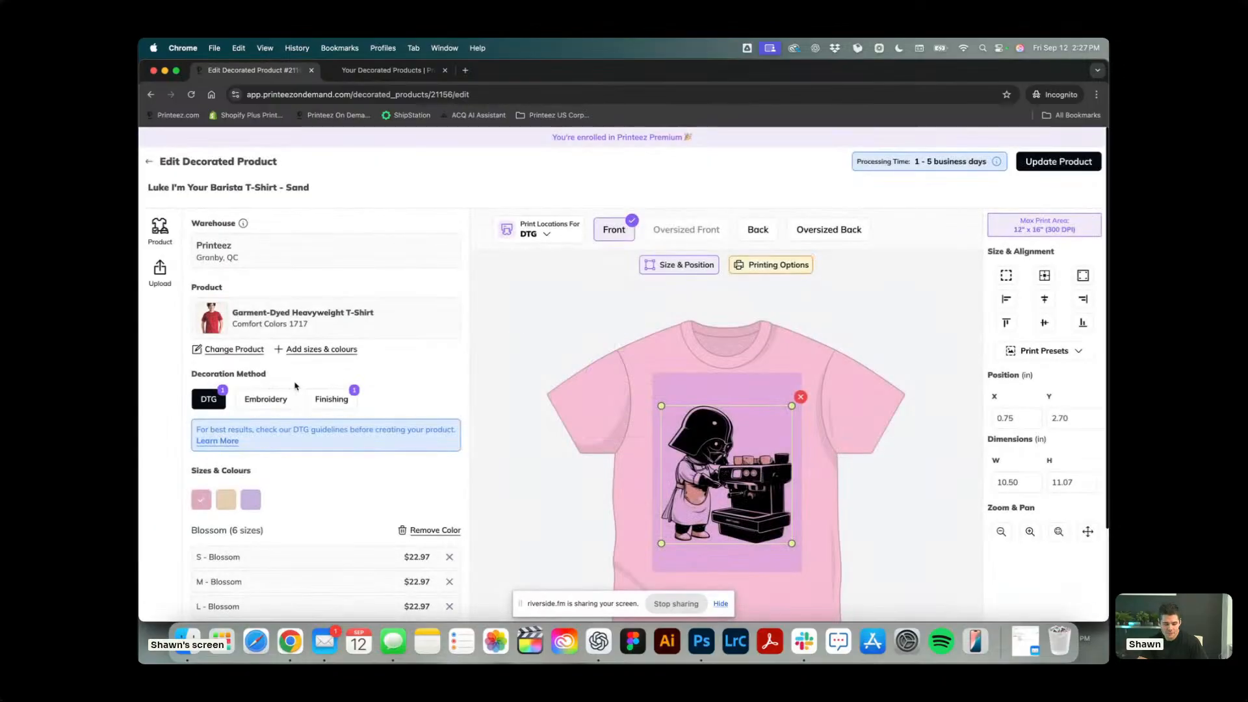
scroll(434, 395, "down", 3)
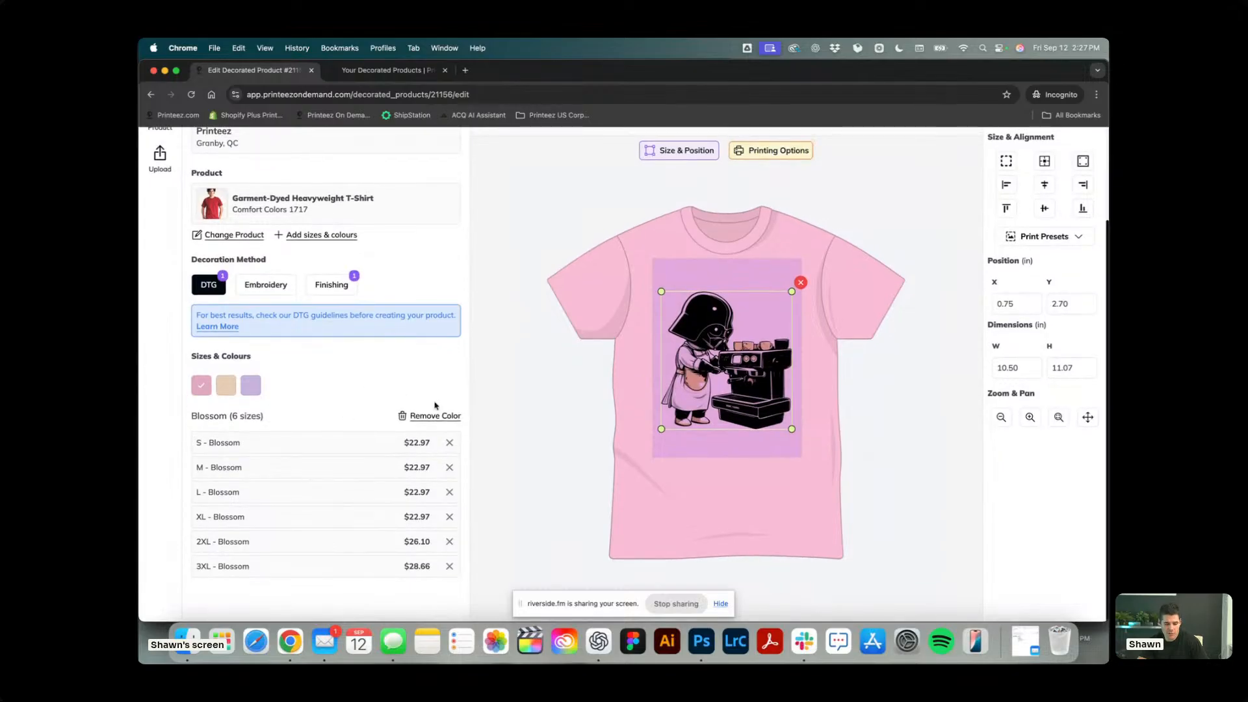
scroll(539, 410, "up", 3)
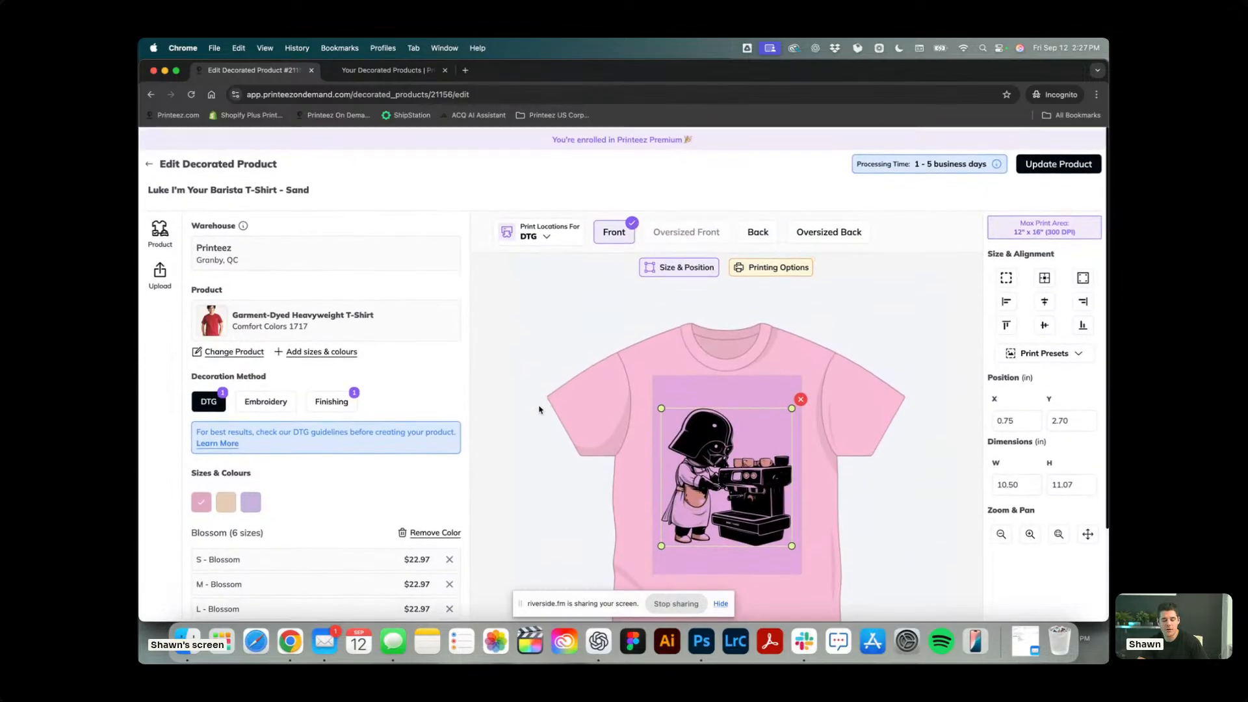
left_click(147, 162)
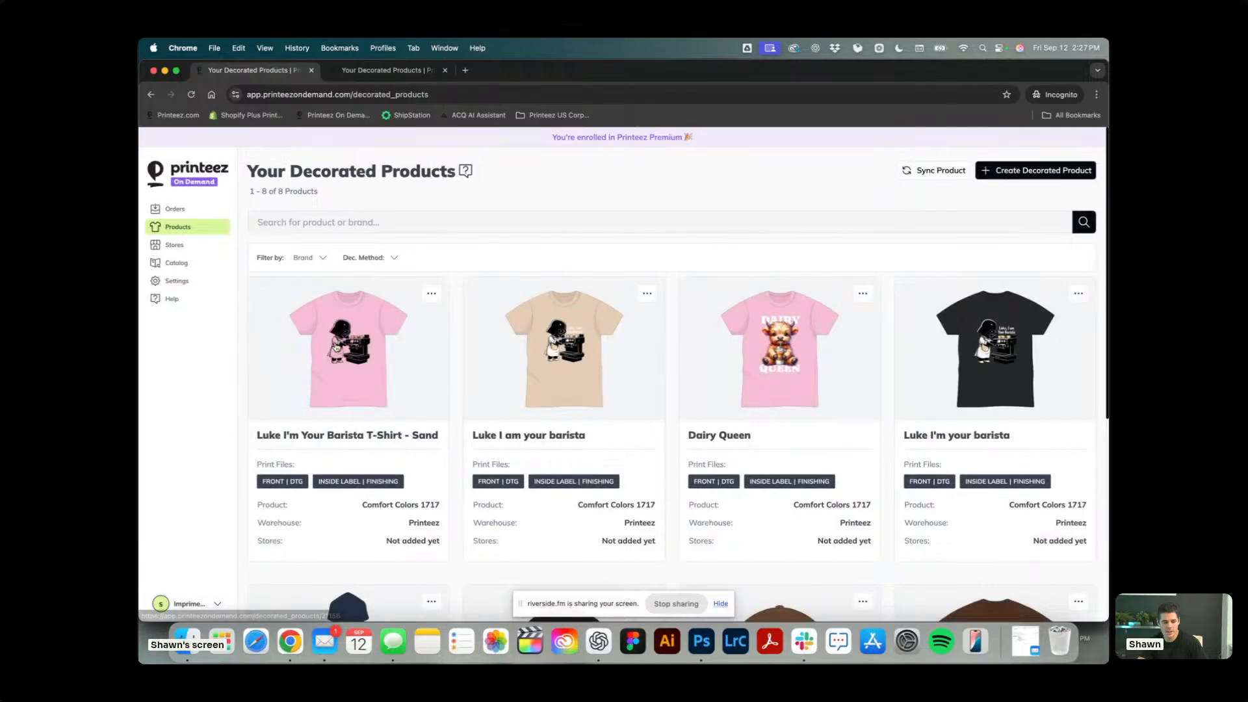
Look through the decoration method and brand filter options for the decorated products, and open the product catalog.
left_click(380, 257)
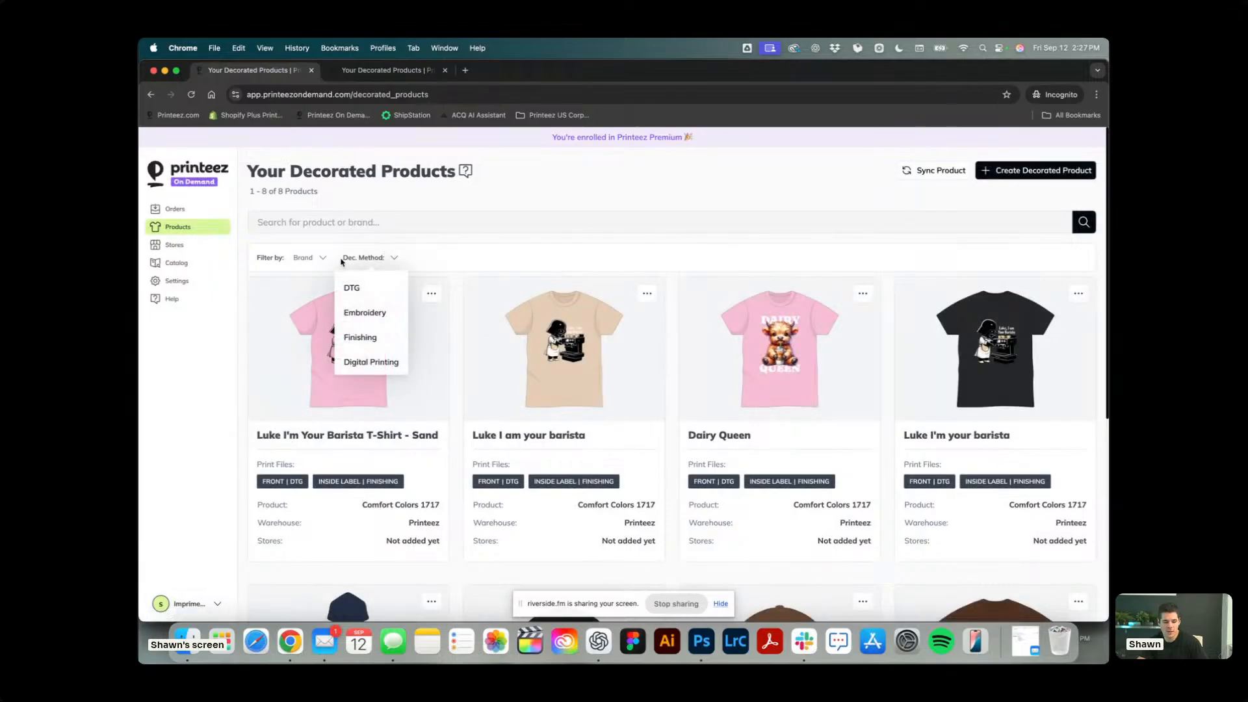
left_click(318, 258)
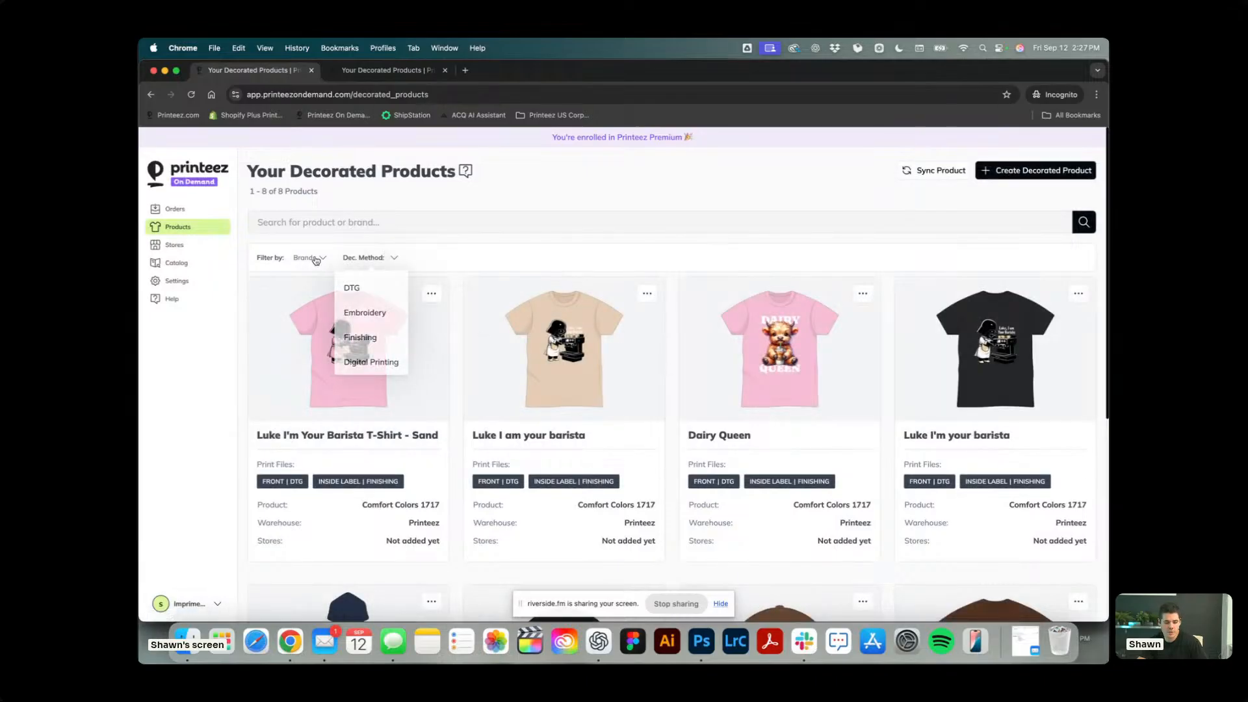
left_click(191, 262)
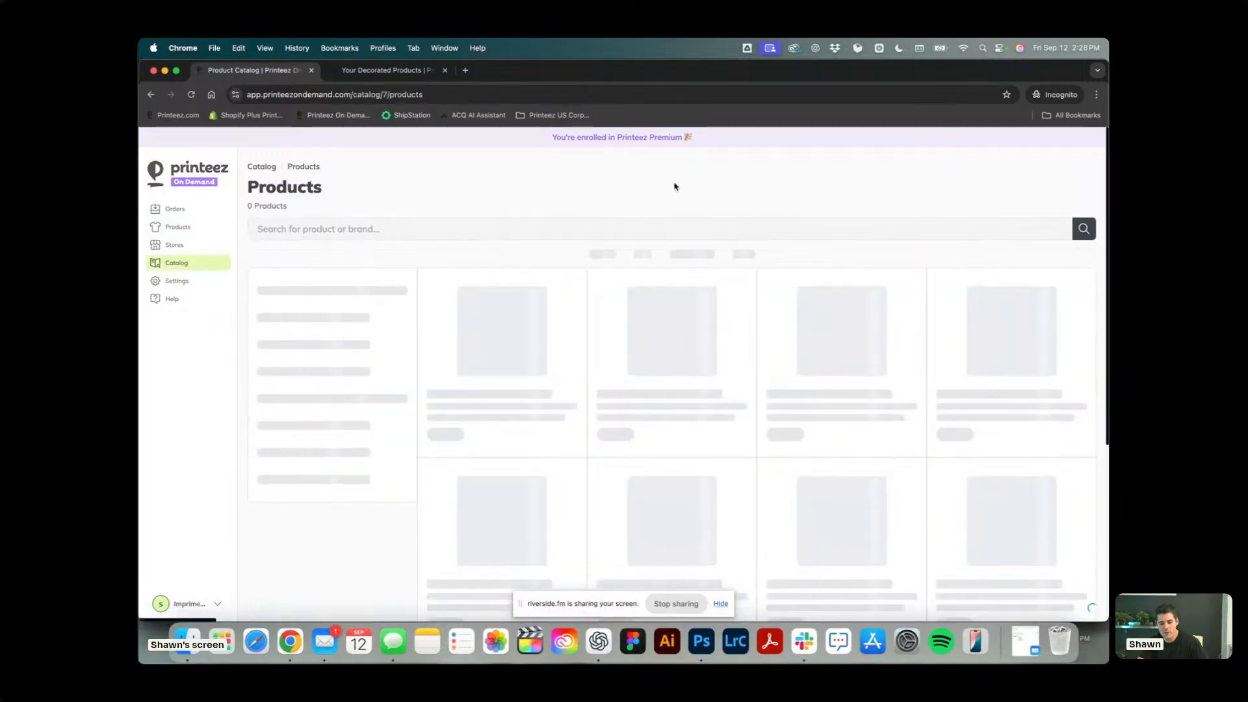
Browse the product catalog and search it for 5000.
scroll(674, 186, "down", 3)
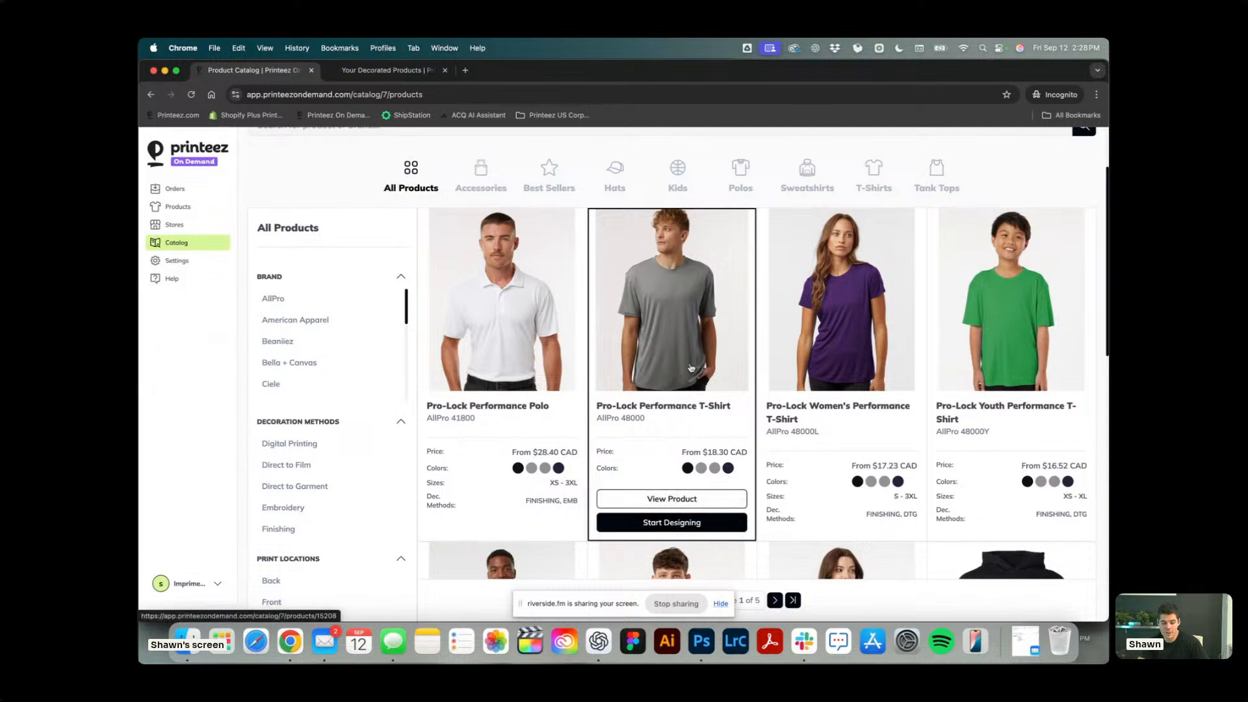
scroll(693, 348, "up", 2)
left_click(619, 228)
type("5")
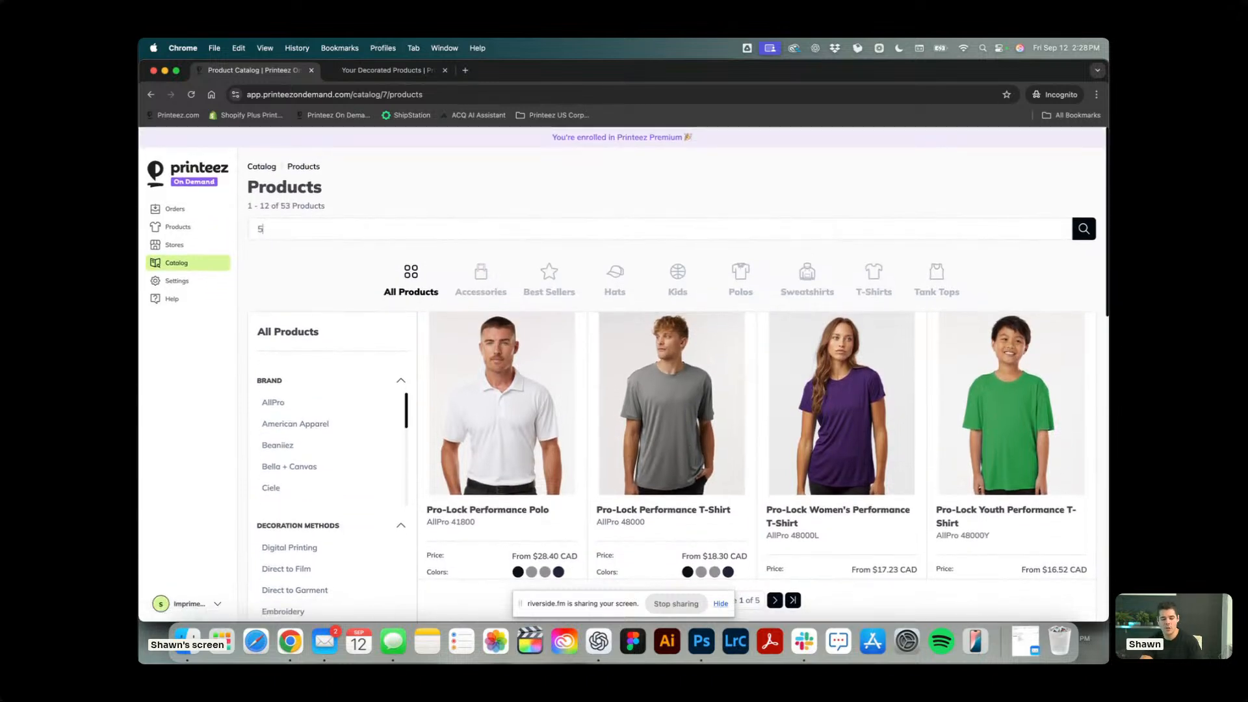
type("0000")
key("Return")
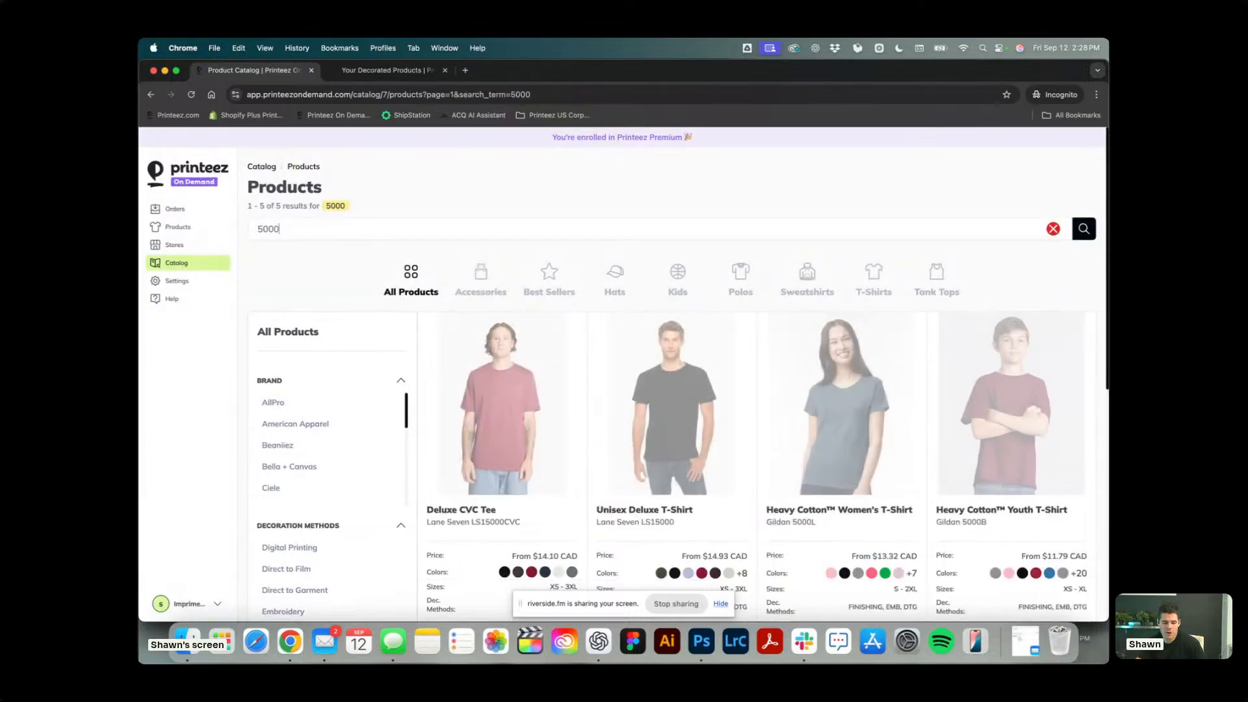
Start designing the Gildan 5000 Heavy Cotton T-Shirt in Black, Carolina Blue and Charcoal, and leave the editor without creating the product.
scroll(705, 360, "down", 4)
scroll(511, 489, "down", 3)
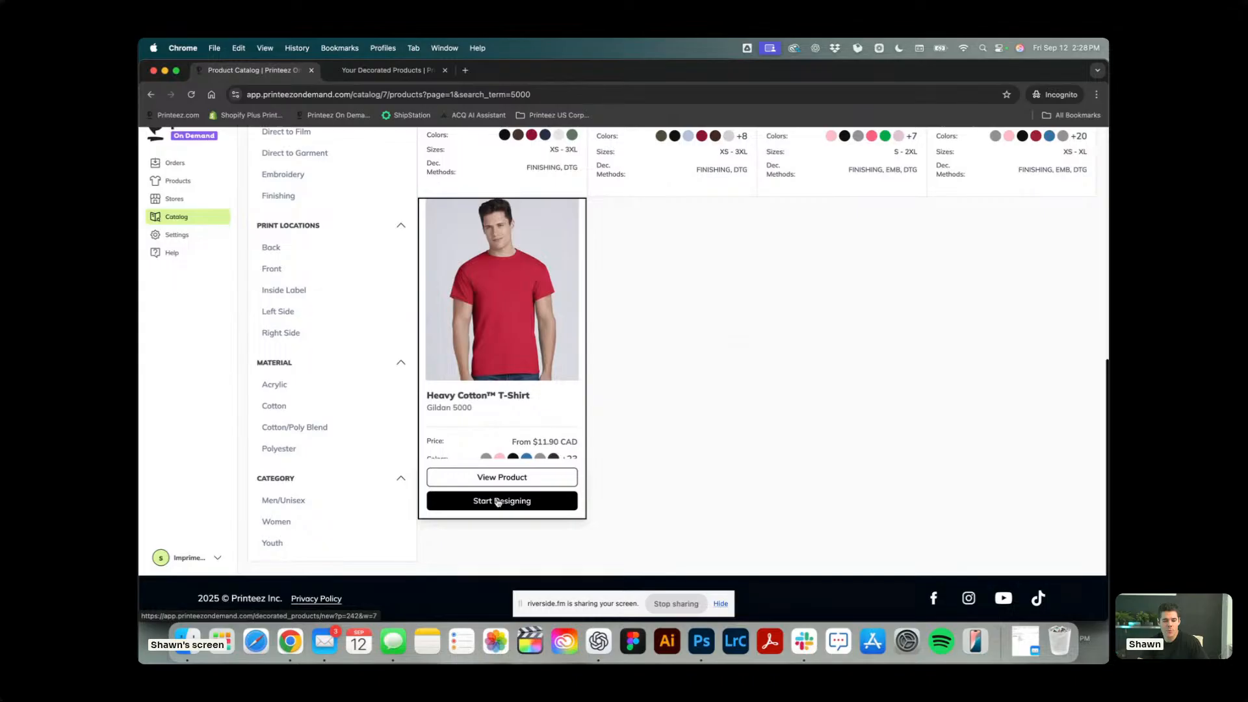
left_click(498, 501)
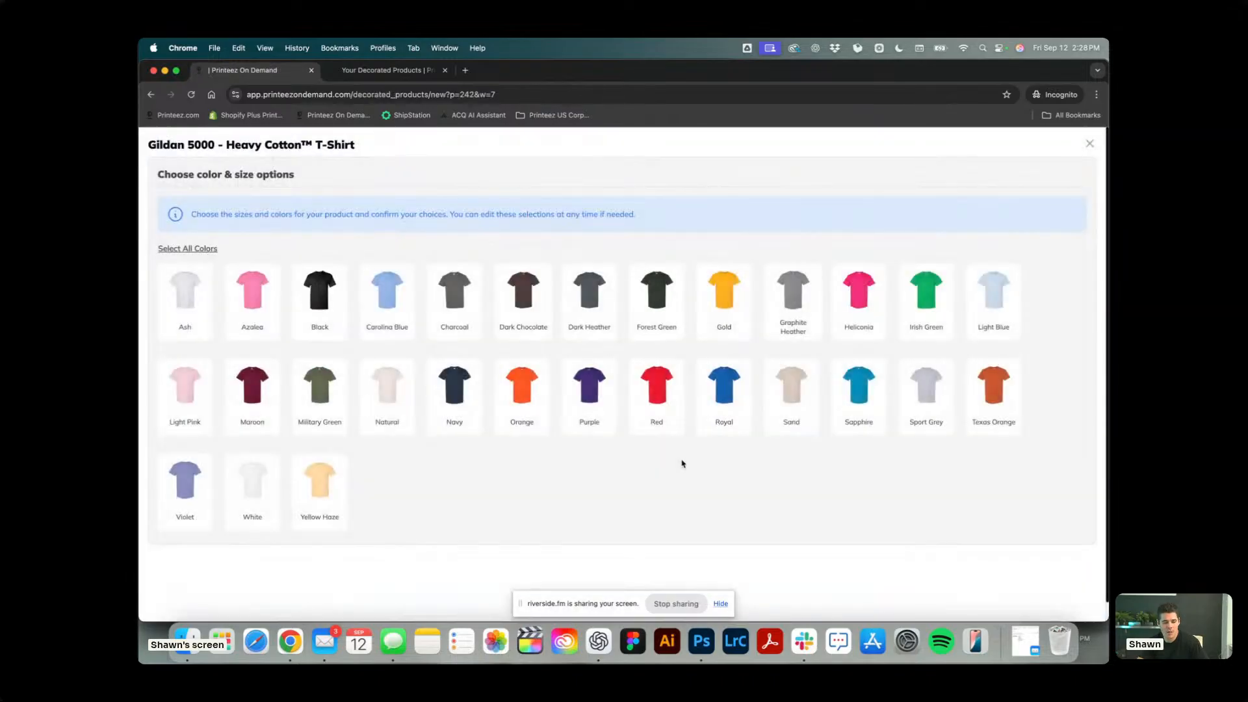
left_click(317, 296)
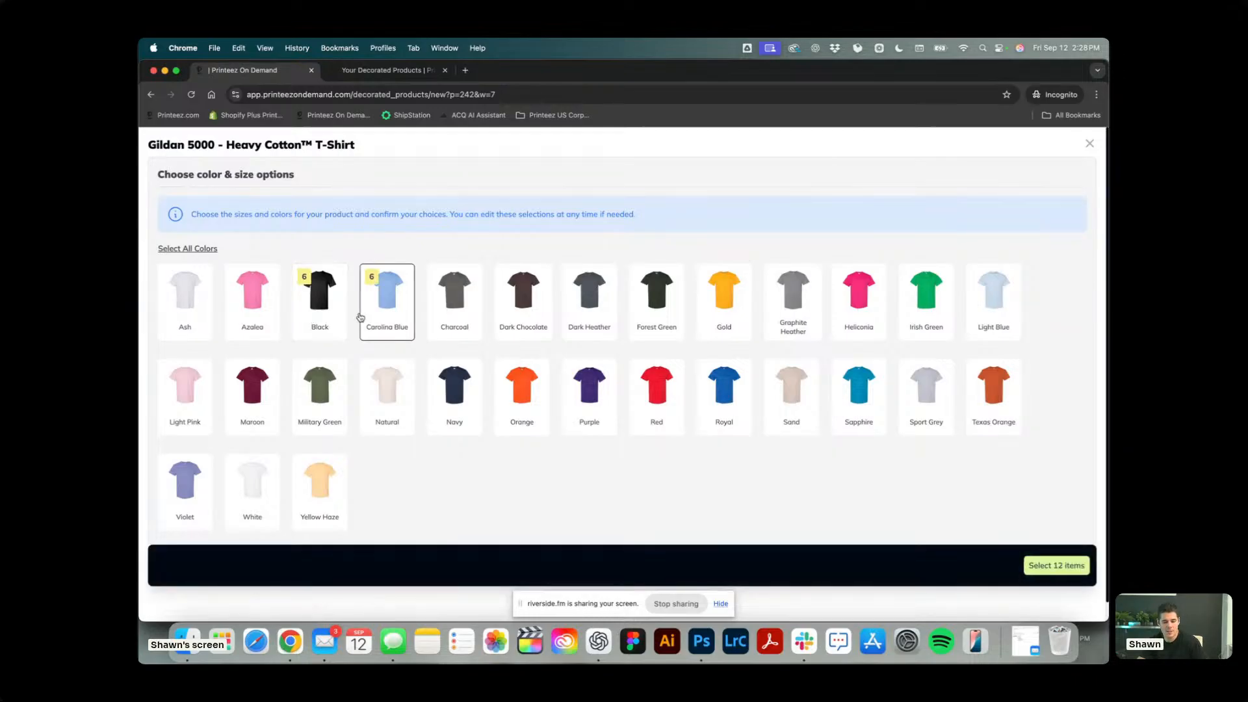
left_click(387, 295)
left_click(455, 296)
left_click(1051, 563)
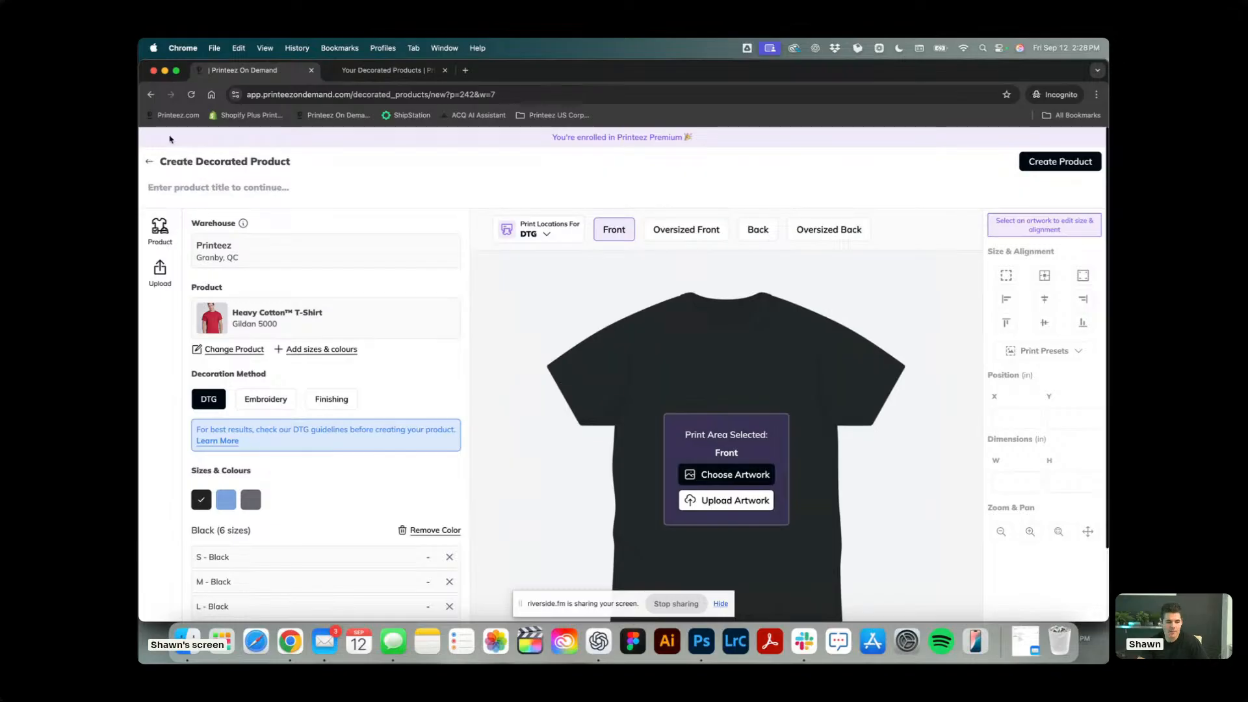
left_click(150, 161)
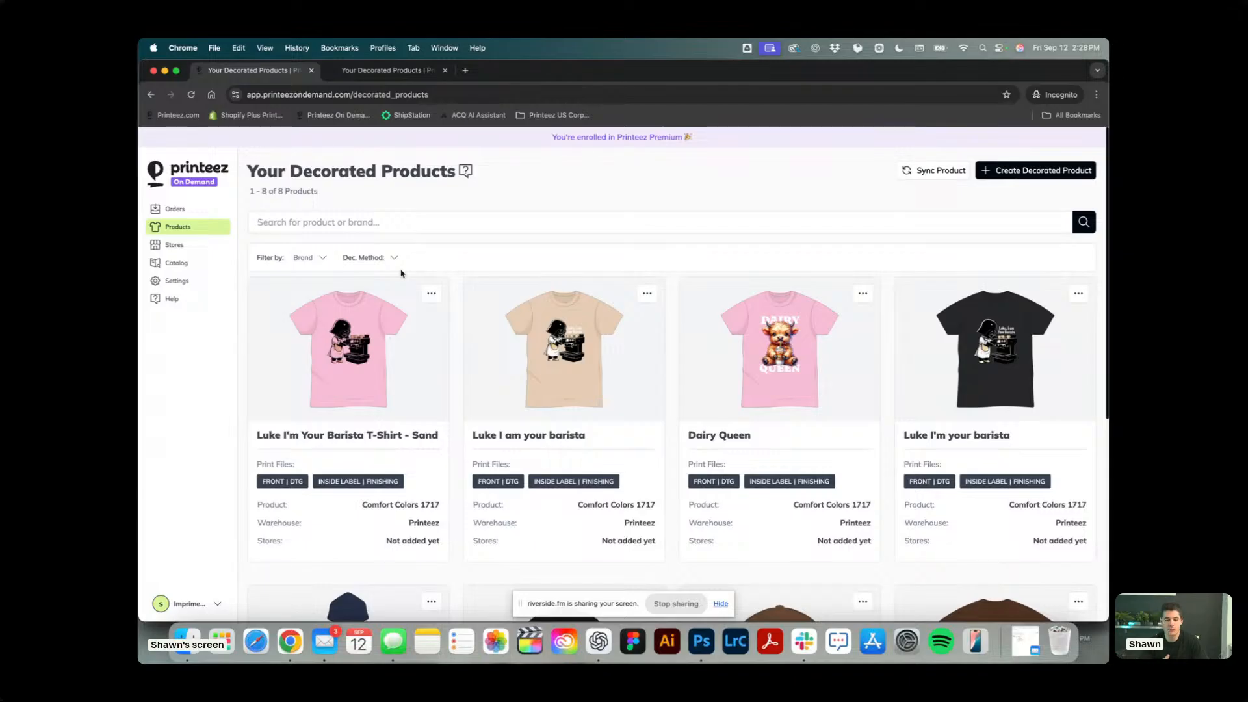
Open the unsynced sample order from the orders list and look through its order items and print files.
left_click(176, 209)
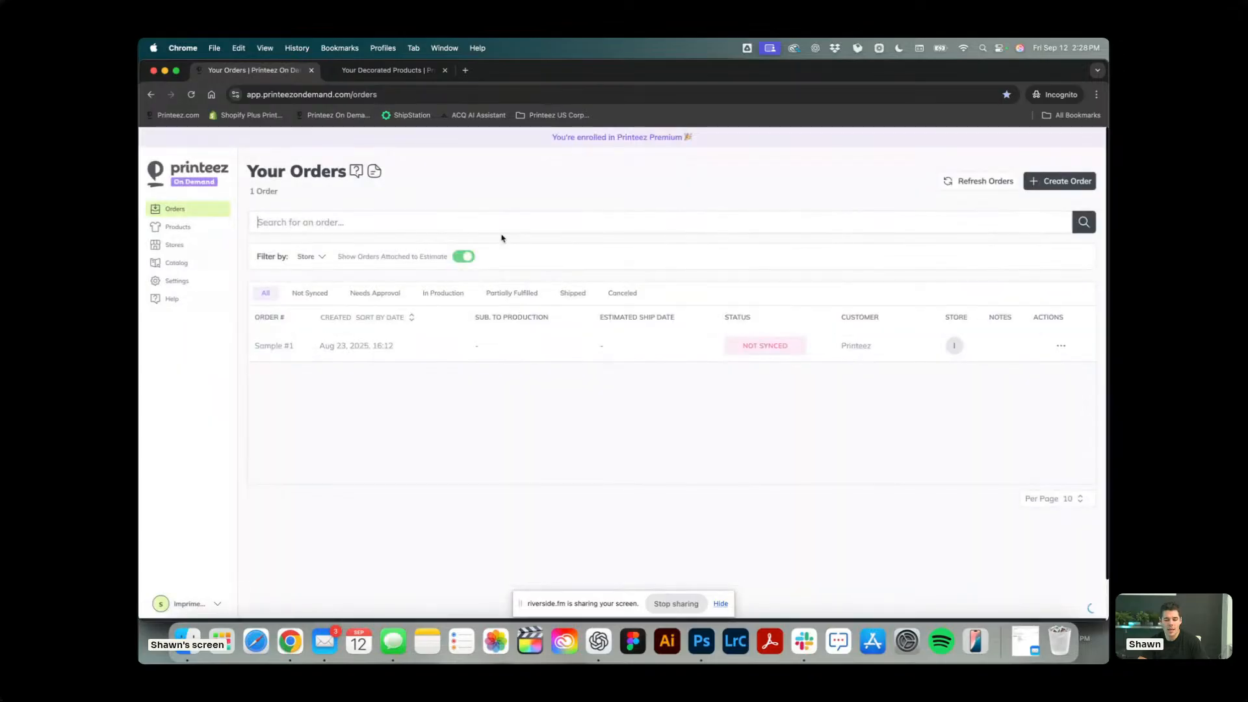
left_click(364, 346)
scroll(569, 325, "down", 5)
scroll(569, 325, "up", 3)
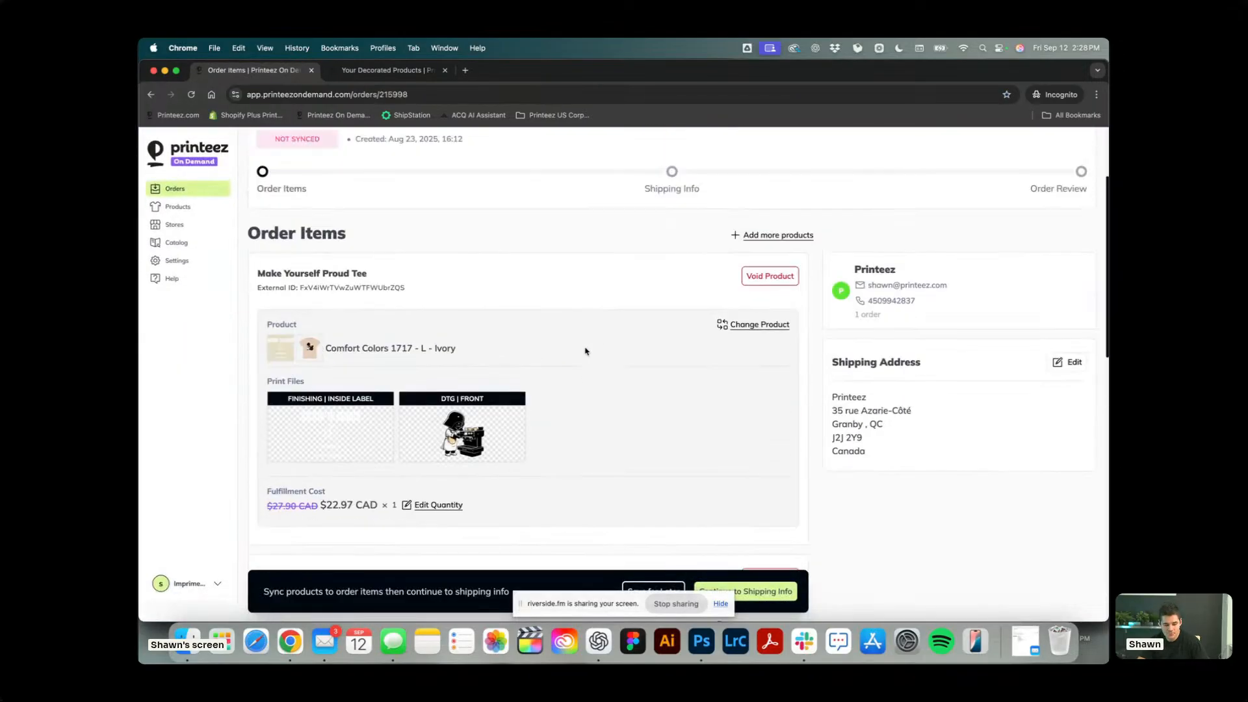
scroll(586, 351, "up", 2)
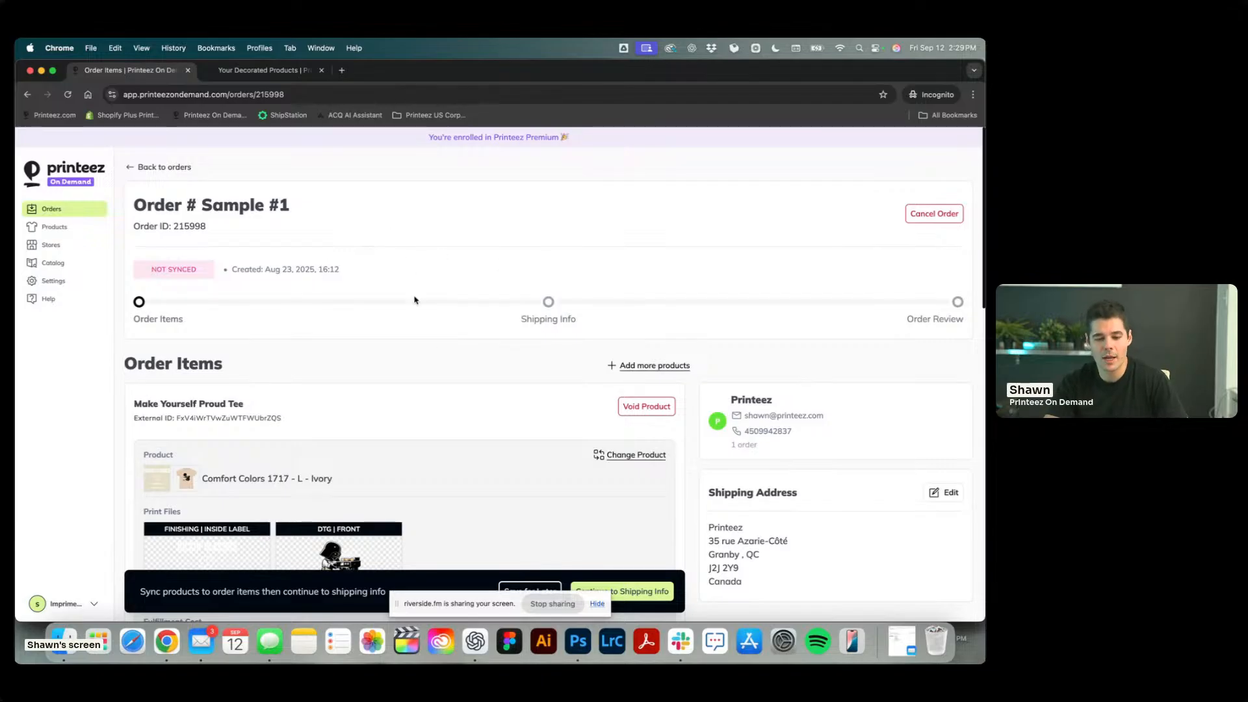
scroll(414, 300, "down", 5)
Switch to the other Chrome window with the Shopify admin and start a new draft order.
key("ctrl+Up")
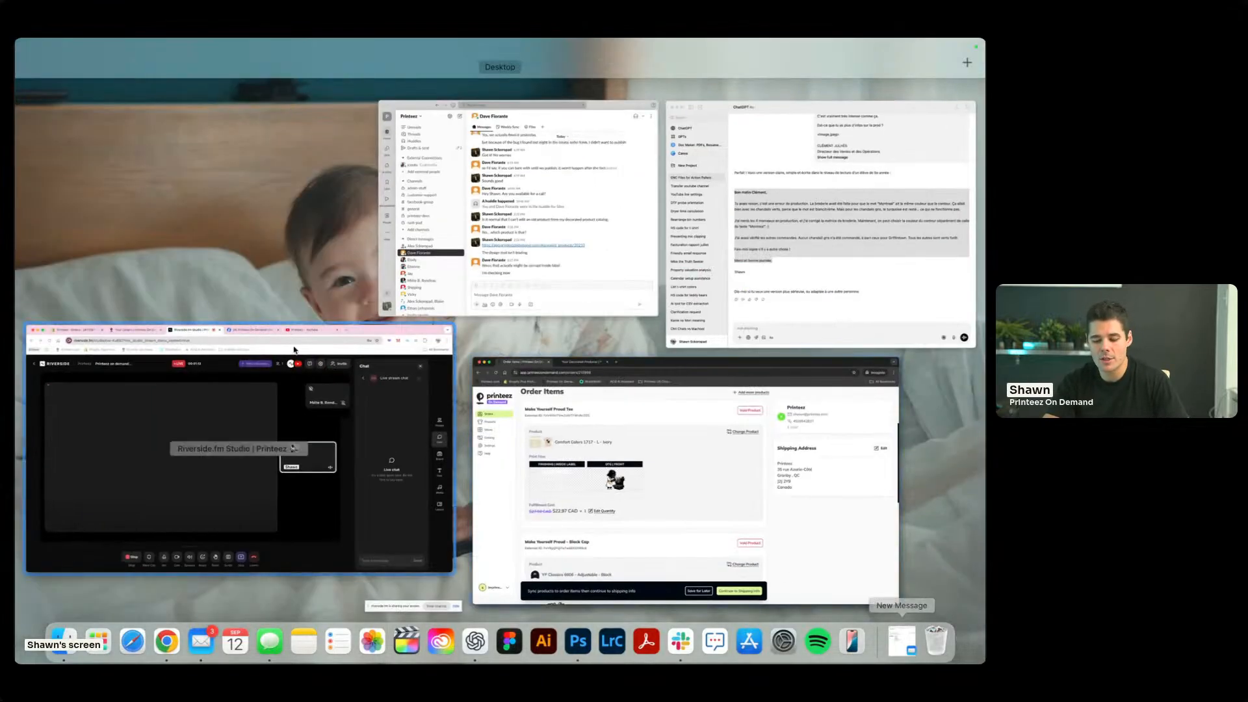
left_click(254, 421)
left_click(254, 69)
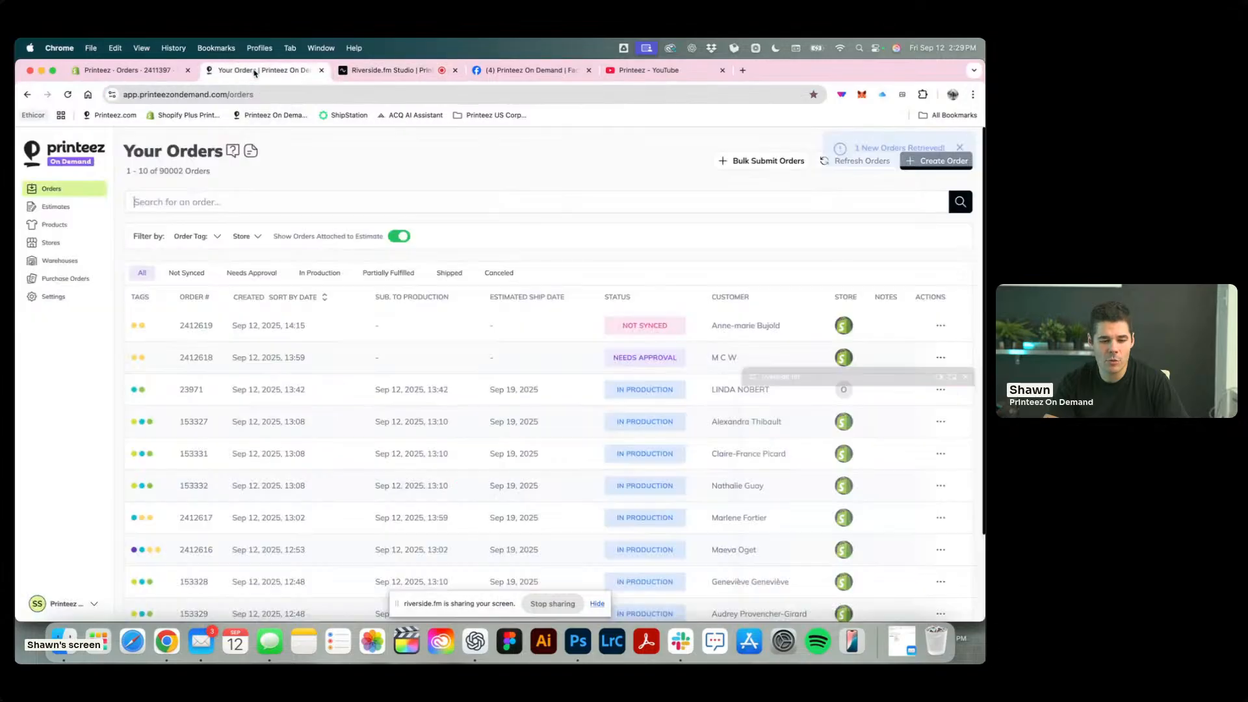
left_click(113, 72)
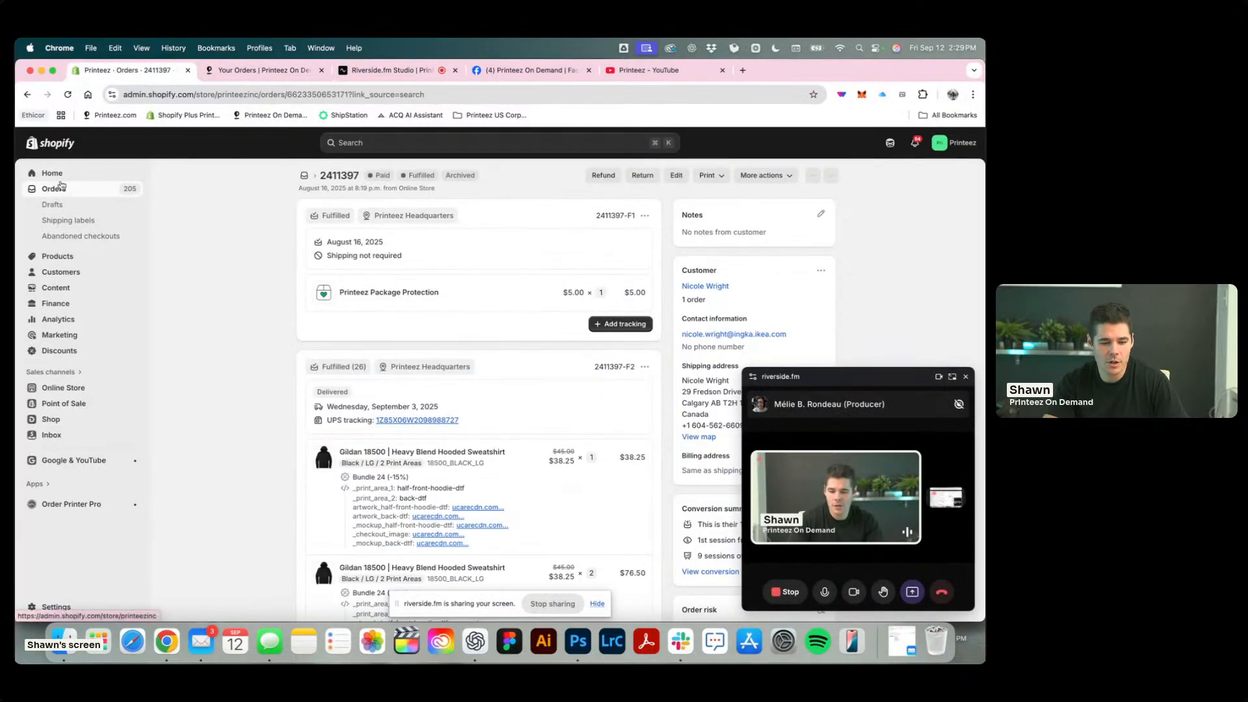
left_click(73, 204)
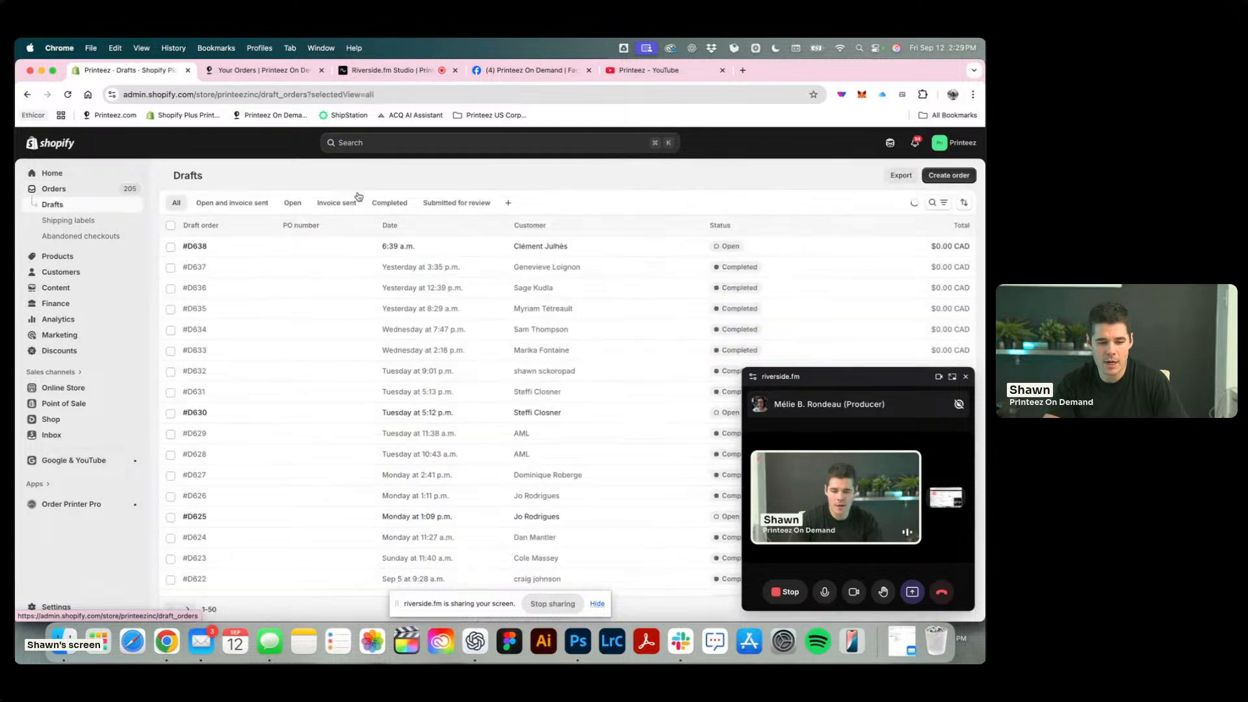
left_click(949, 175)
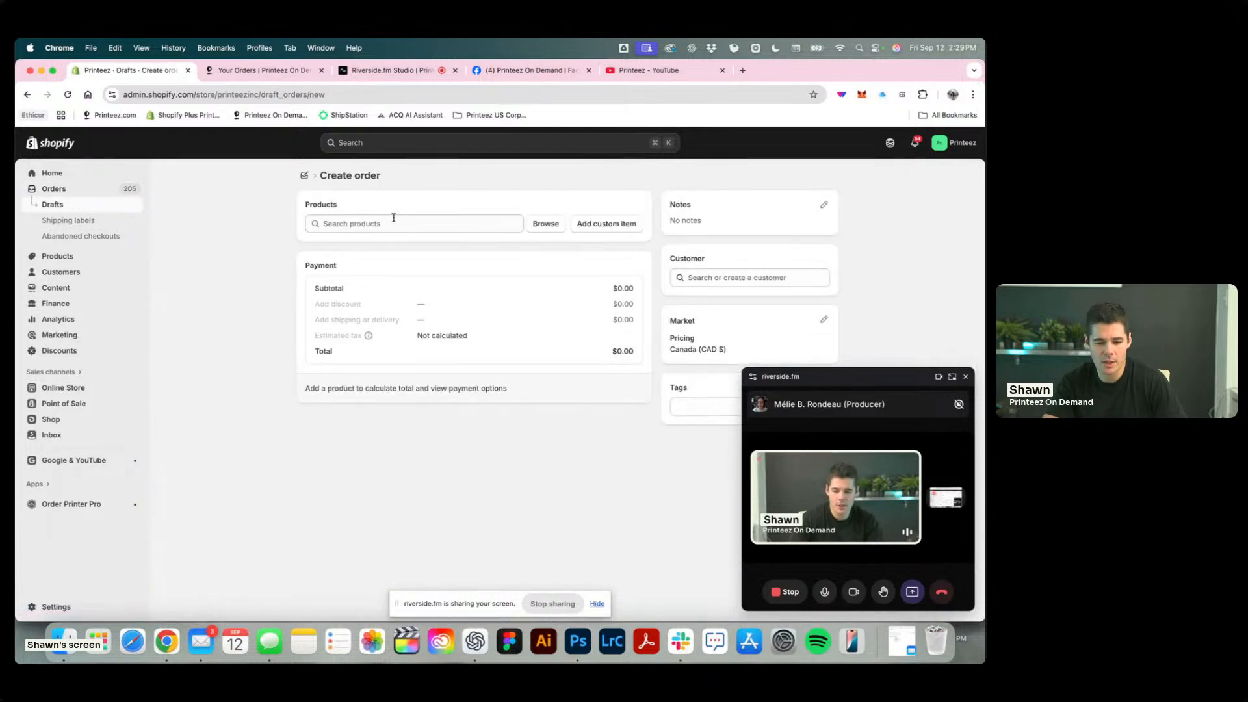
Search the draft order's product selection for LPD and for TEST.
left_click(393, 223)
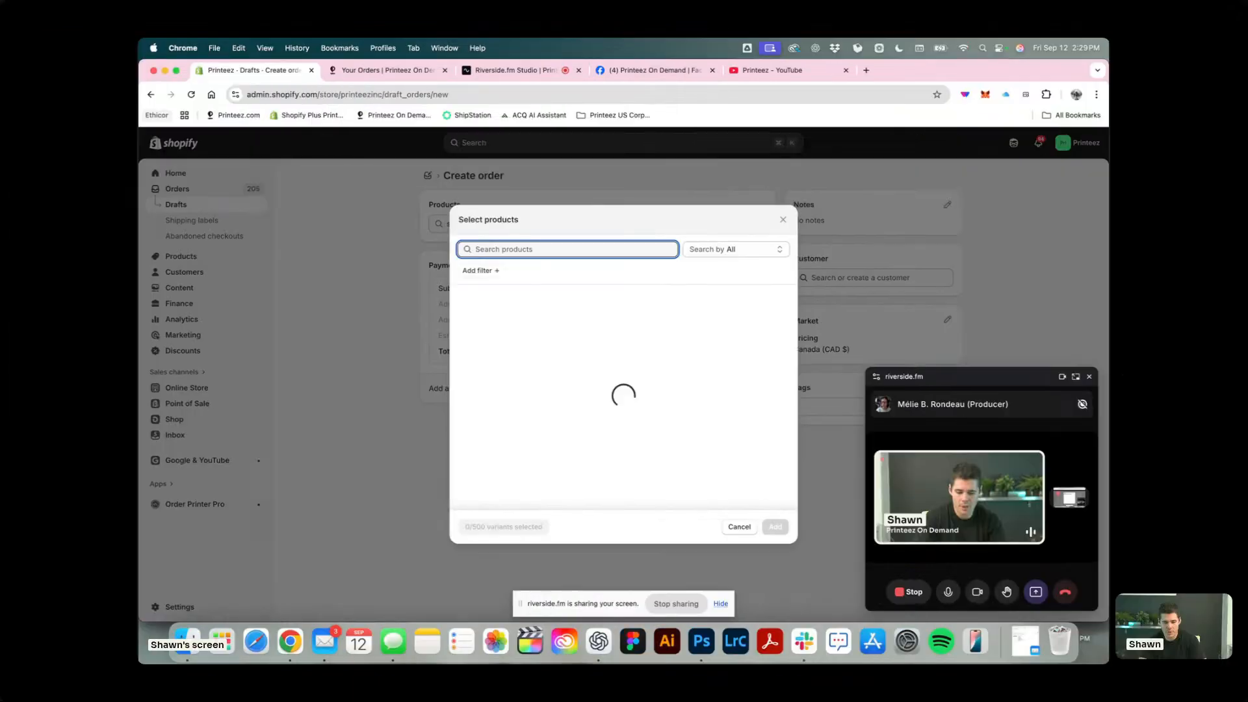
type("LPD")
key("BackSpace")
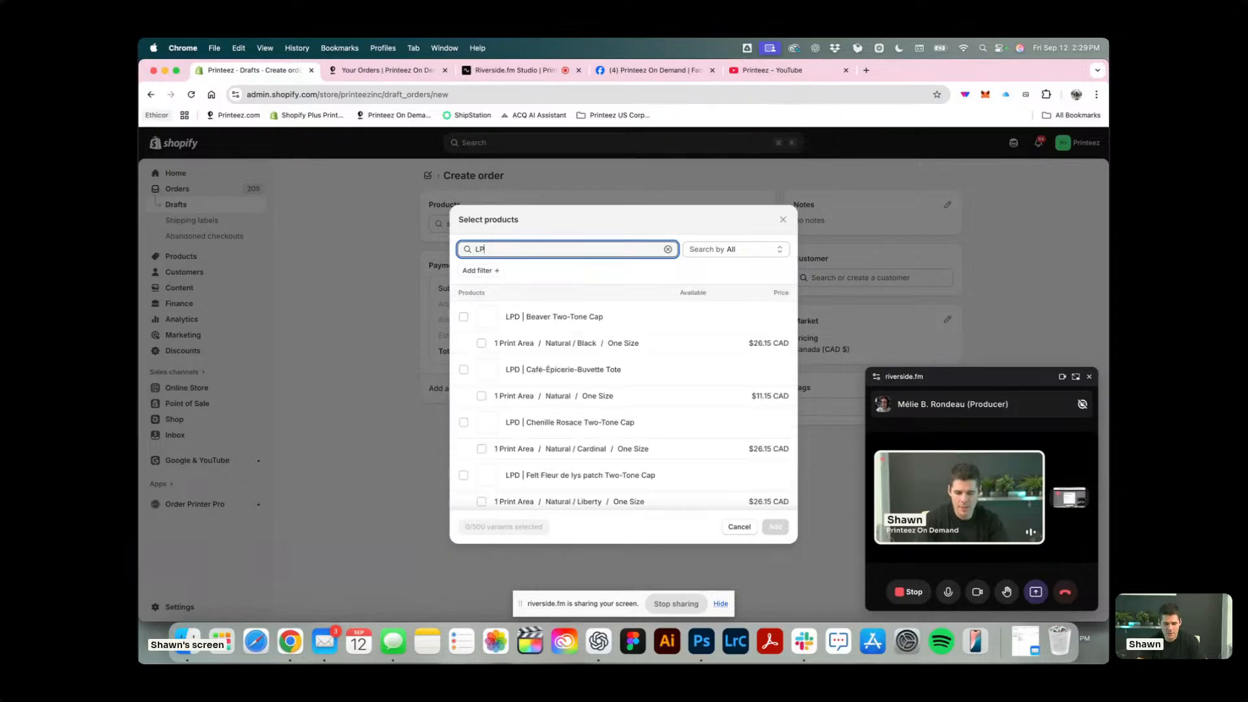
key("BackSpace")
key("BackSpace")
type("TEST")
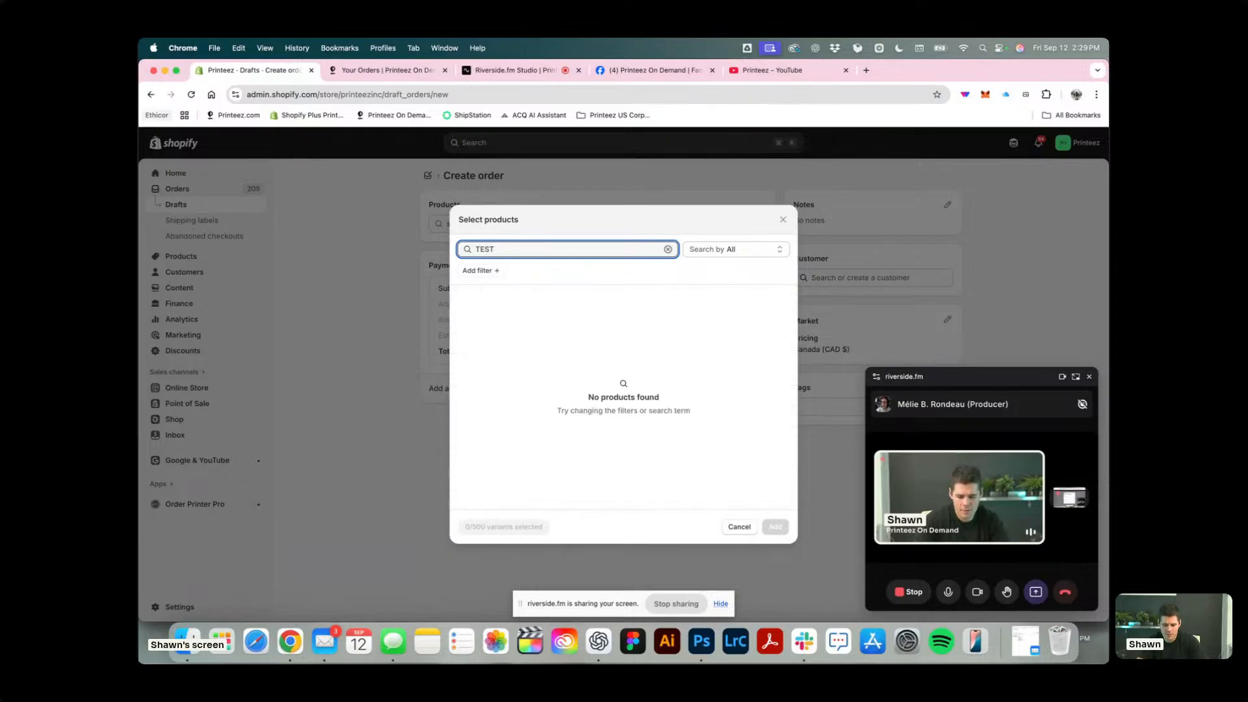
Search for LPD and add the LPD | Beaver Two-Tone Cap in Natural / Black, One Size, to the draft order.
key("BackSpace")
key("BackSpace")
key("BackSpace")
type("LPD")
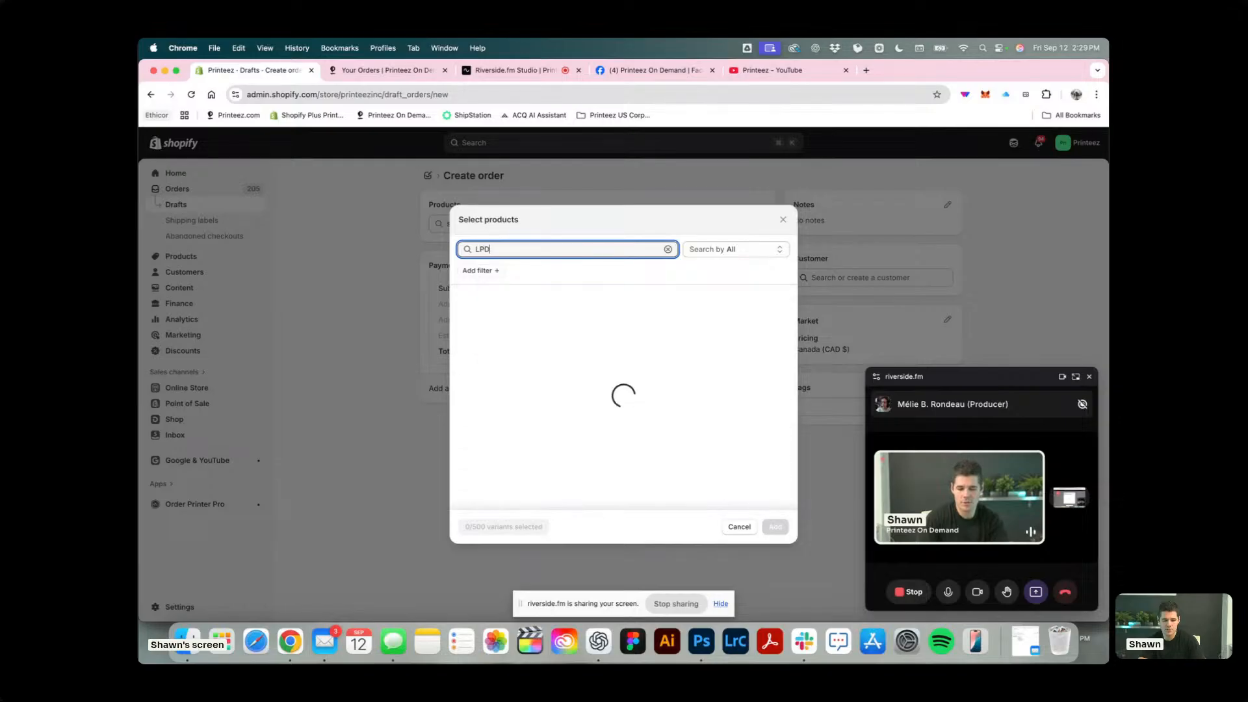
left_click(464, 317)
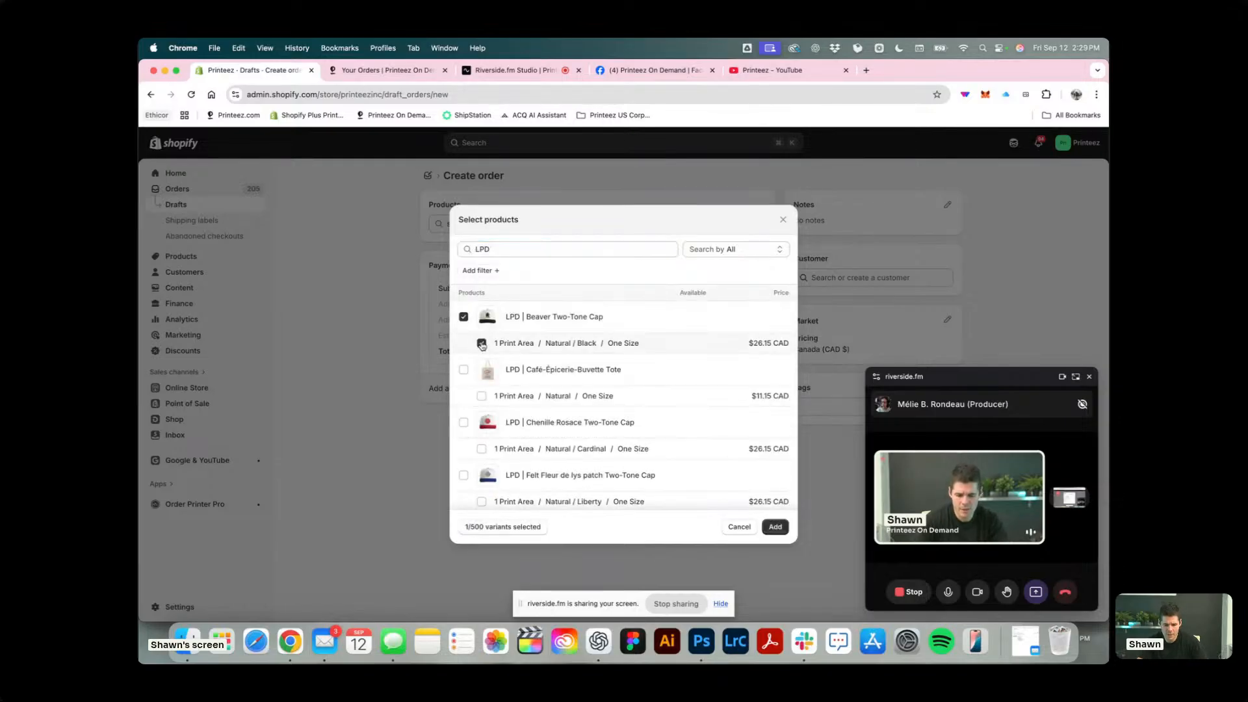
left_click(775, 528)
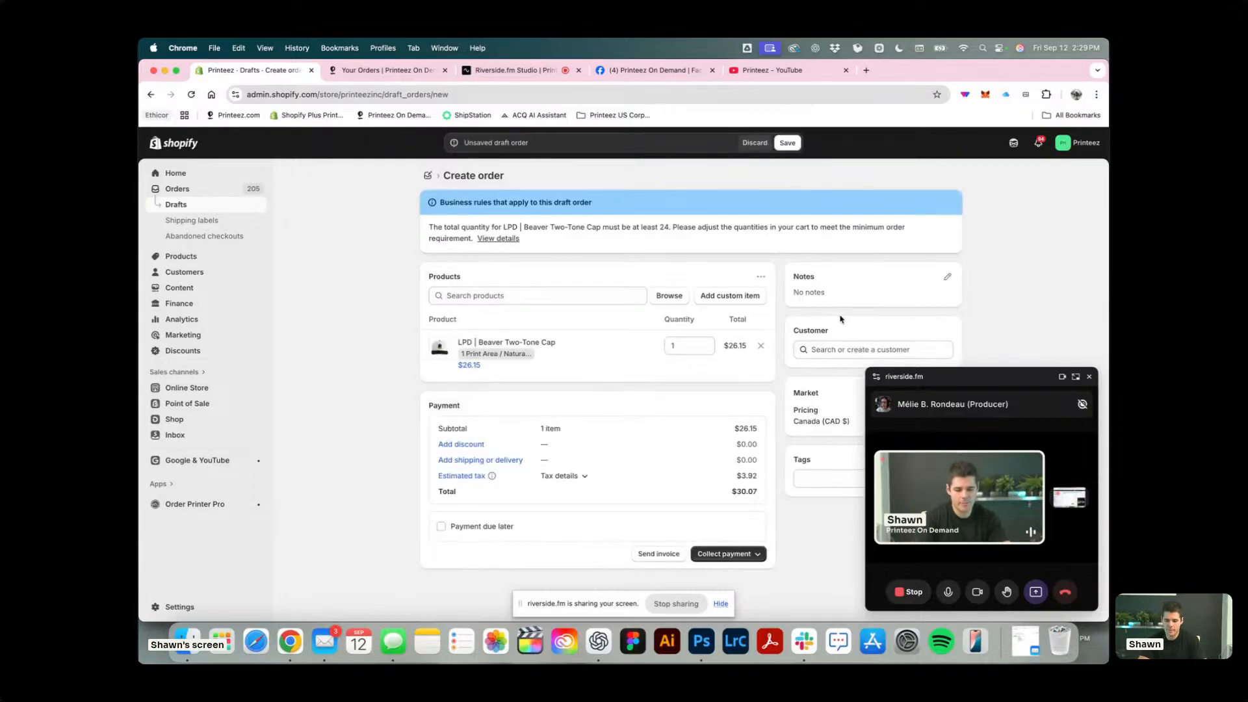
Search for the customer by full name and move the floating call window away from the customer results.
left_click(836, 345)
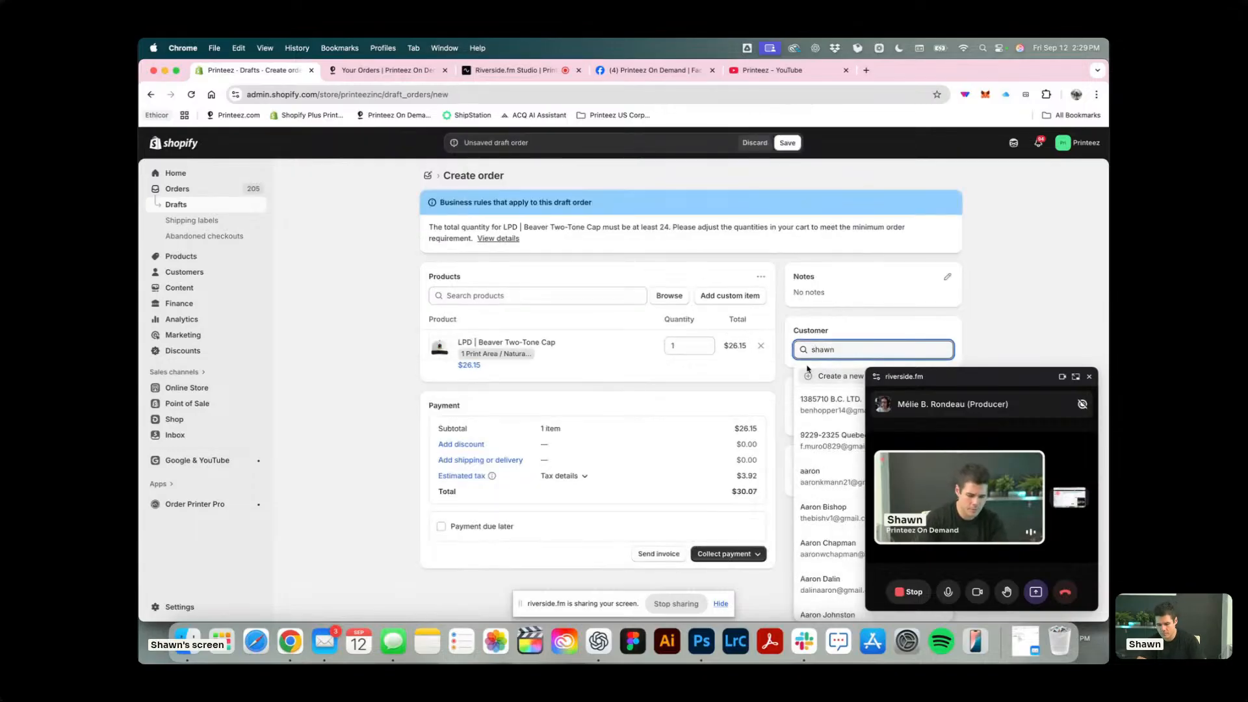
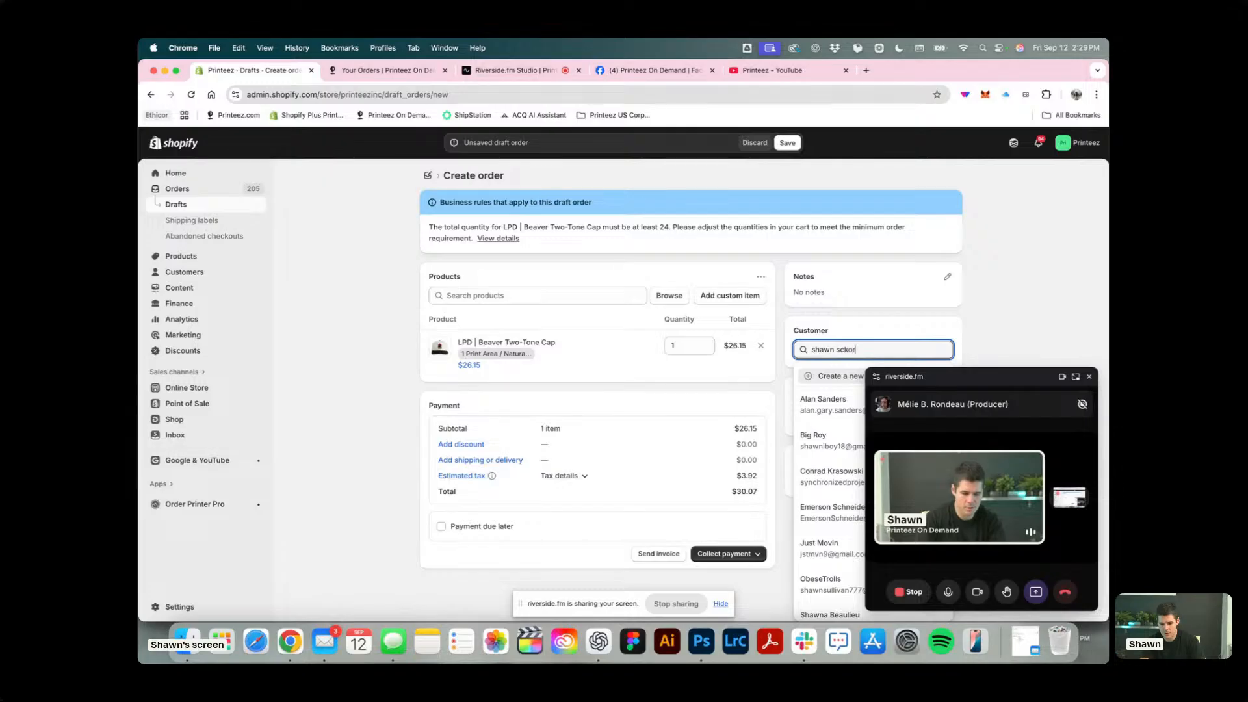
left_click_drag(995, 381, 403, 368)
Search for the customer's full name again and assign the record with the Gmail address to the draft order.
left_click(864, 351)
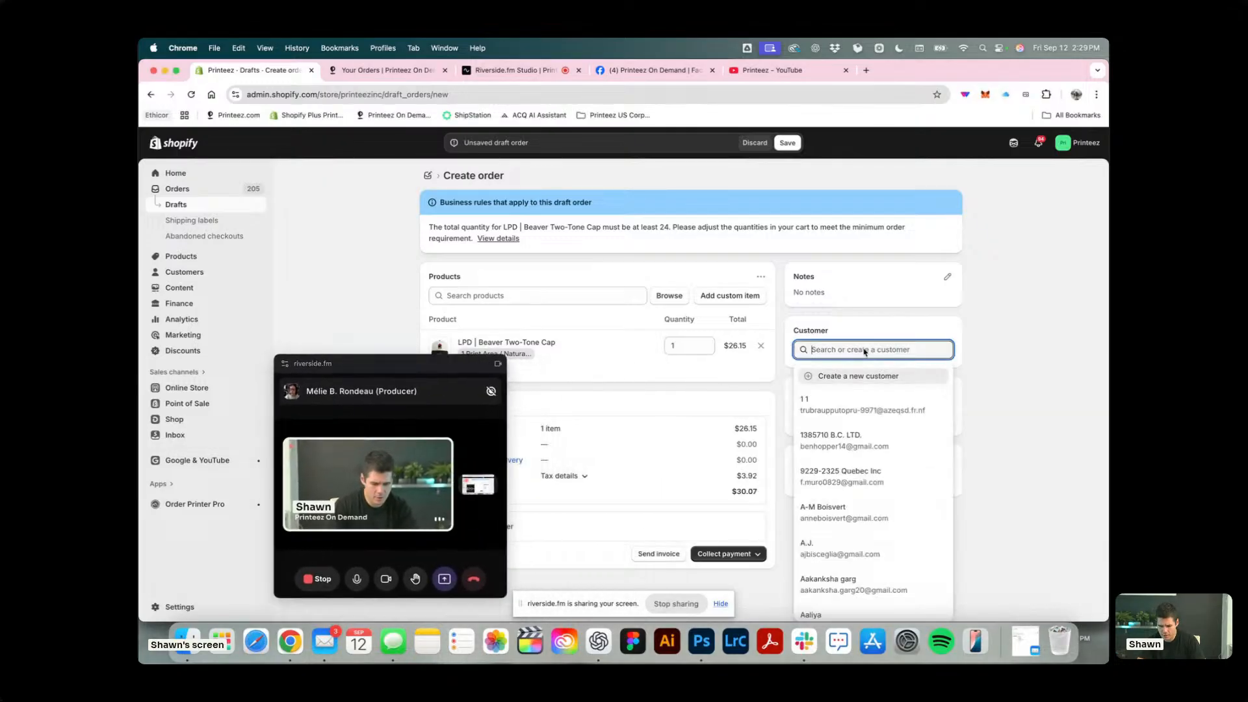
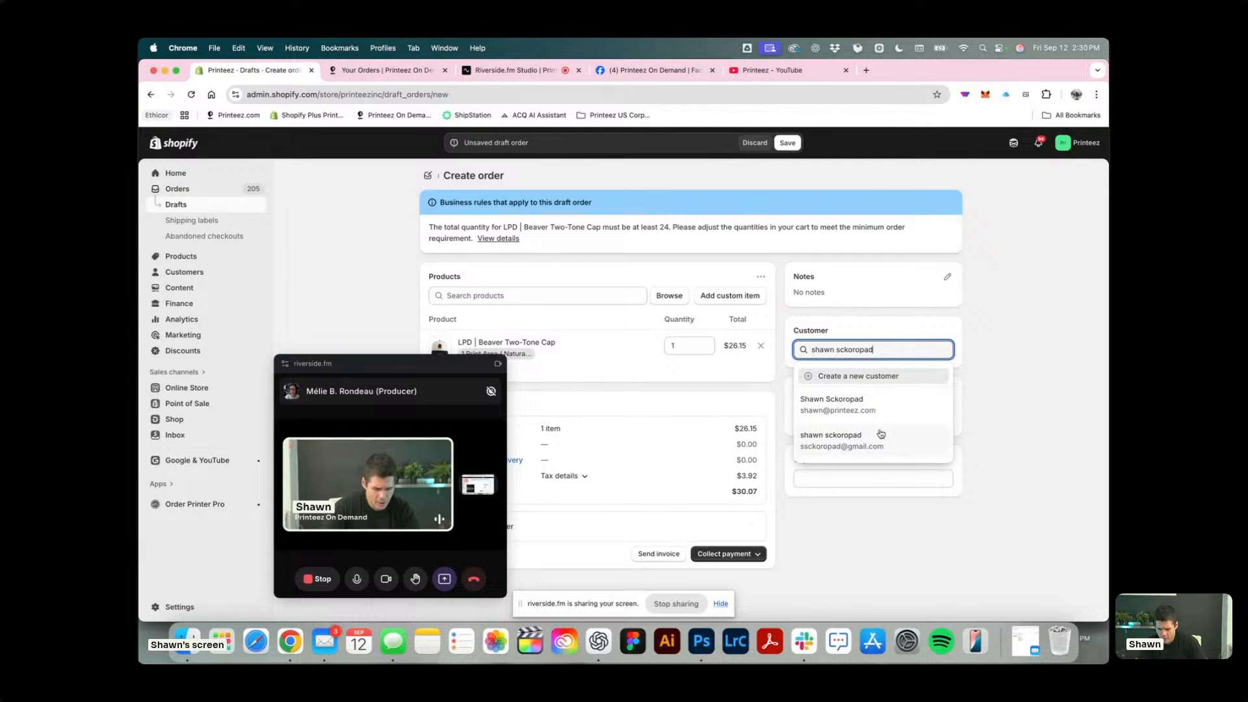
left_click(898, 438)
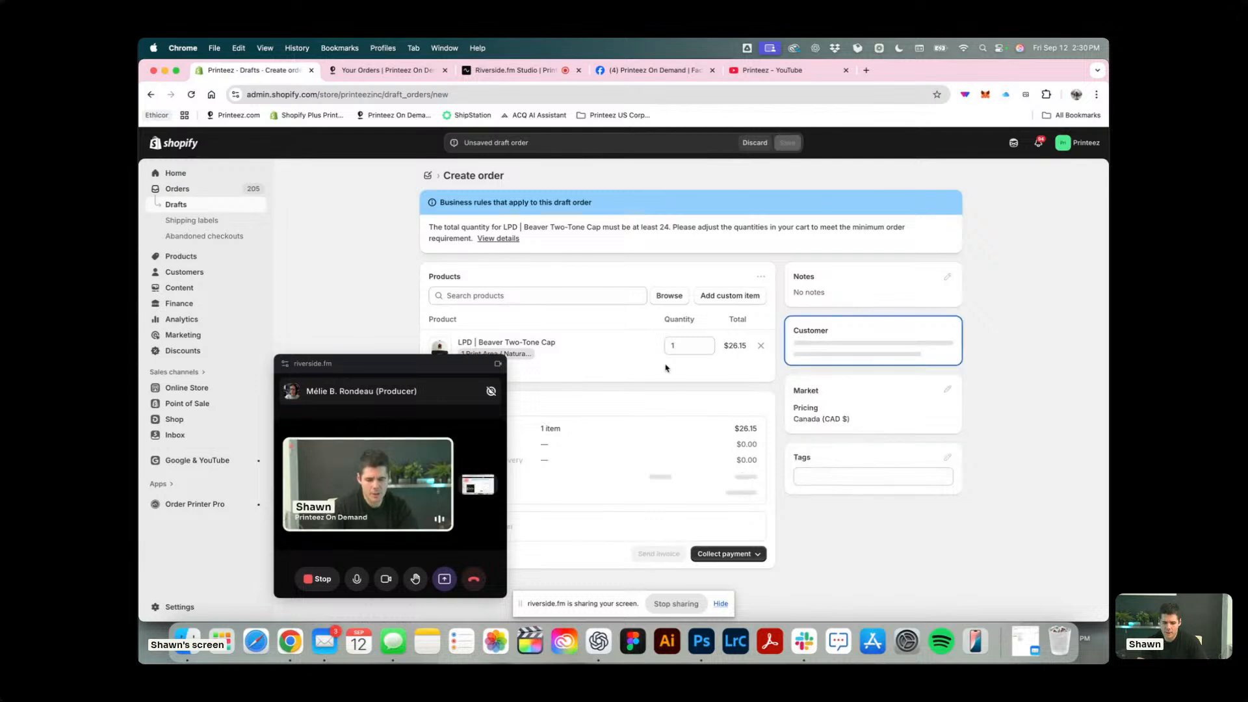
Clear the call window off the payment section and apply a 100 percent custom order discount, with the staff member's first name plus "Special" as reason.
left_click_drag(434, 364, 299, 371)
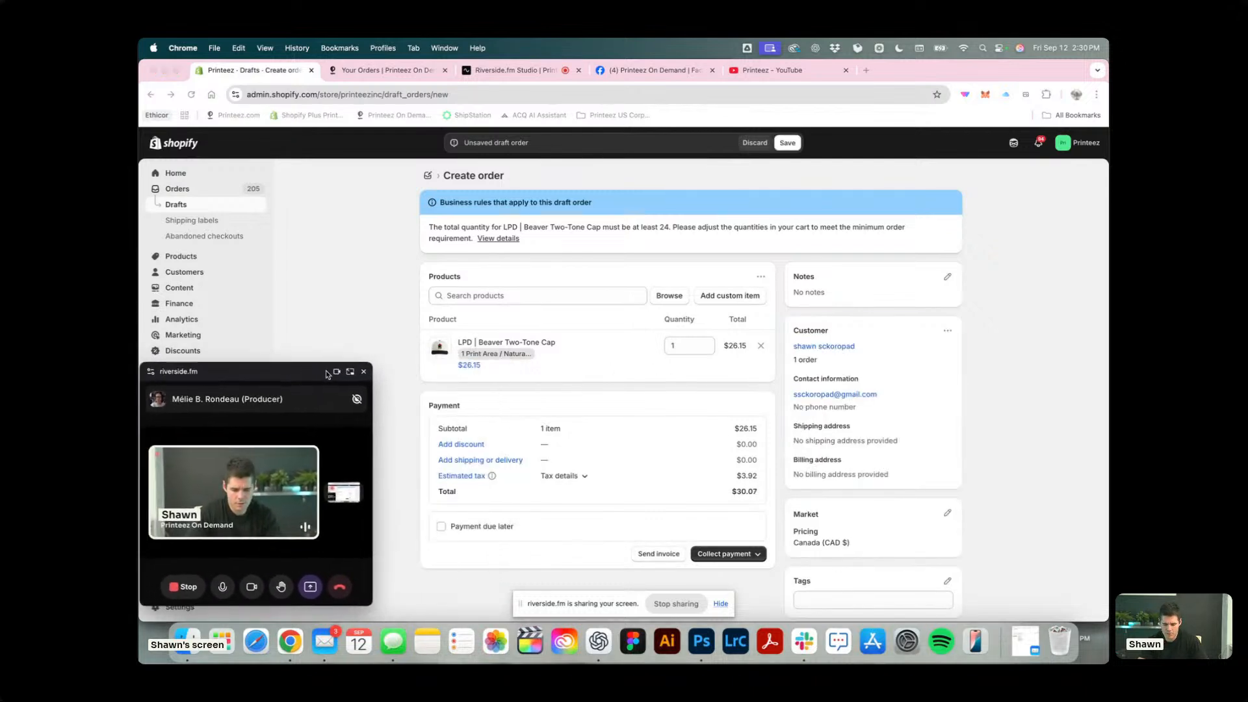
scroll(706, 551, "down", 1)
left_click(461, 439)
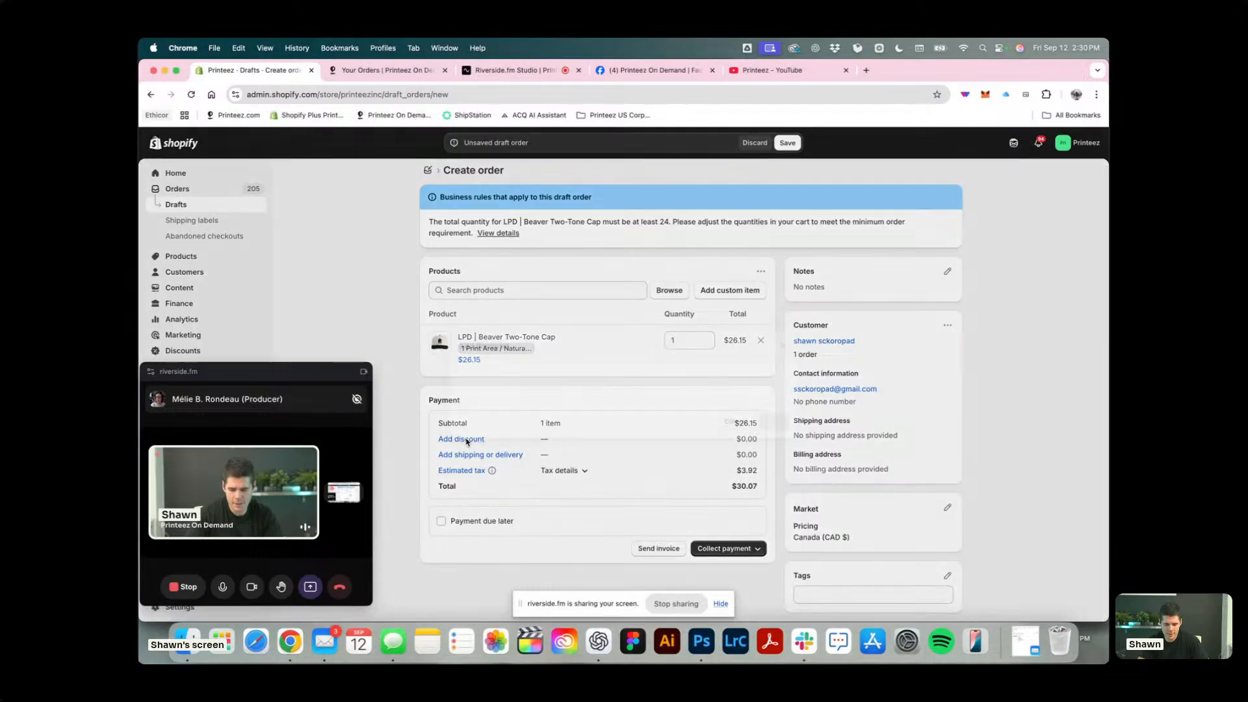
left_click(475, 406)
left_click(552, 397)
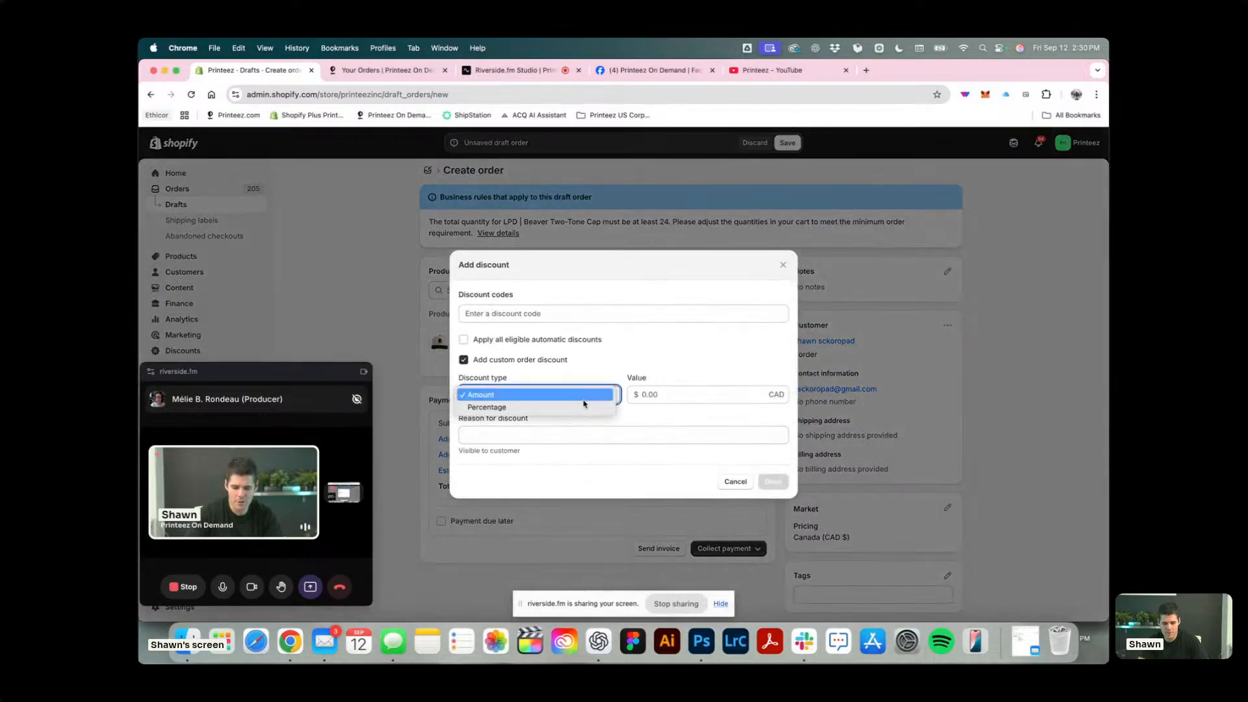
left_click(575, 408)
left_click(687, 394)
type("100")
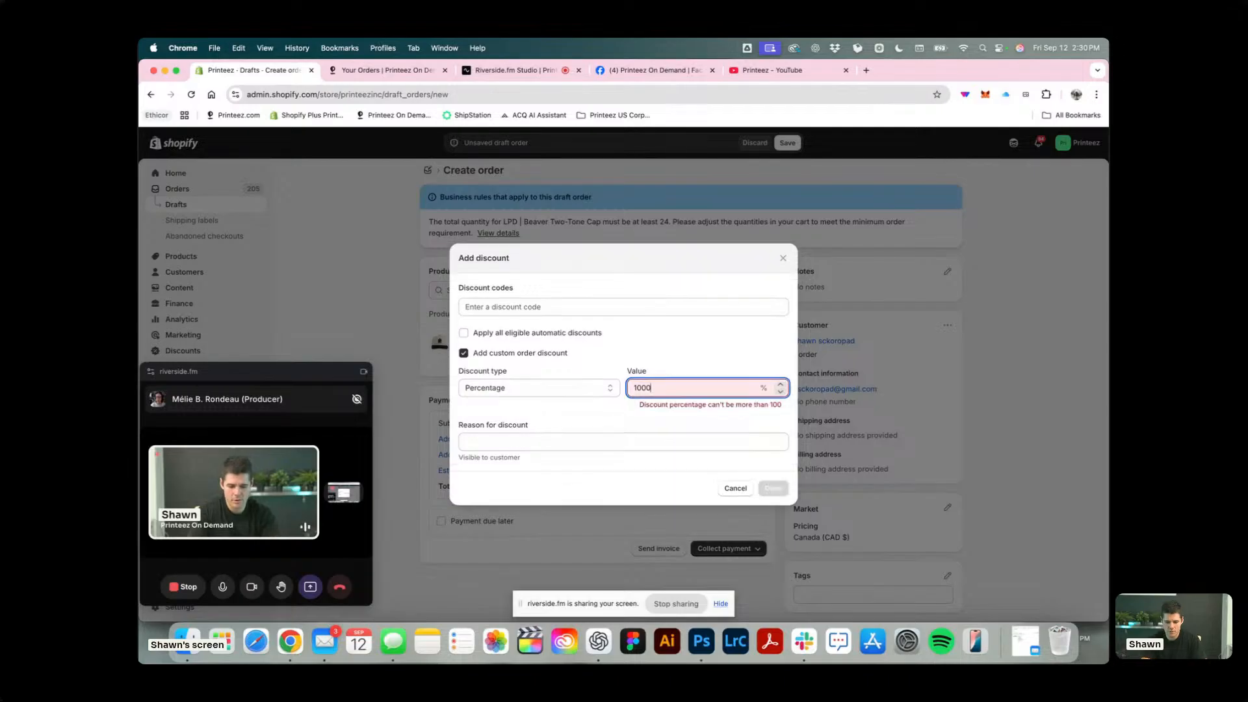
key("Tab")
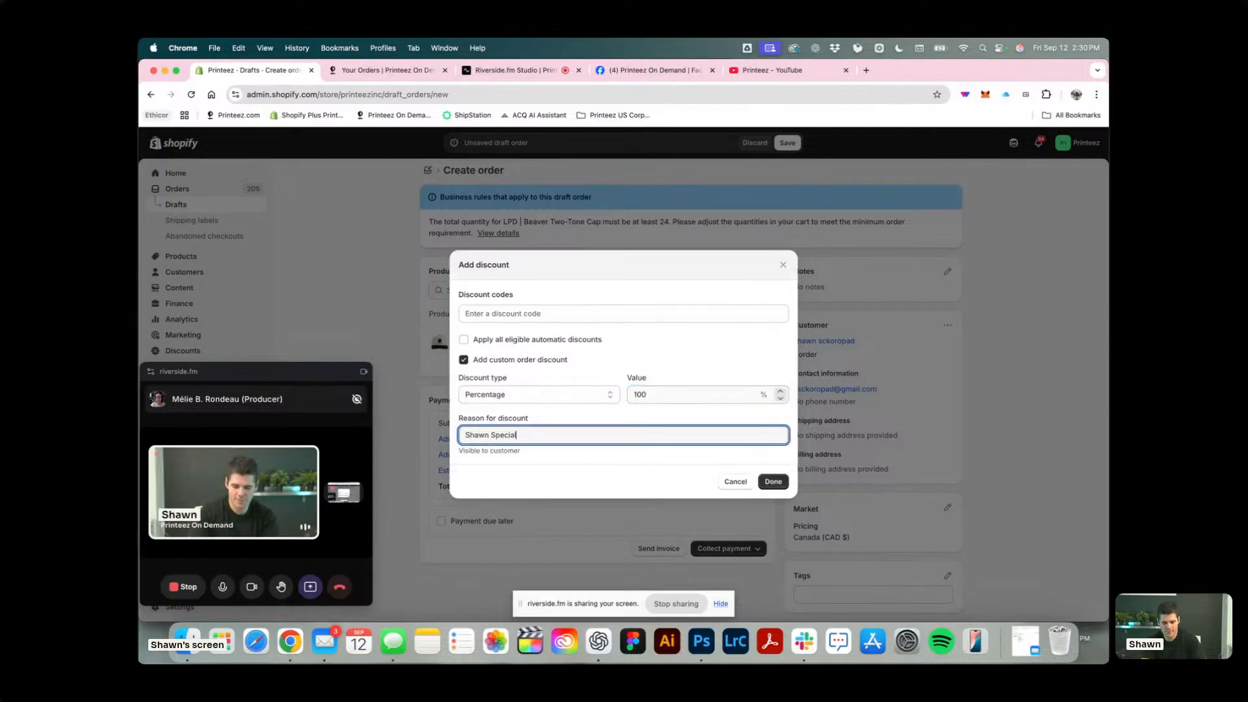
type("Shawn Special")
left_click(777, 482)
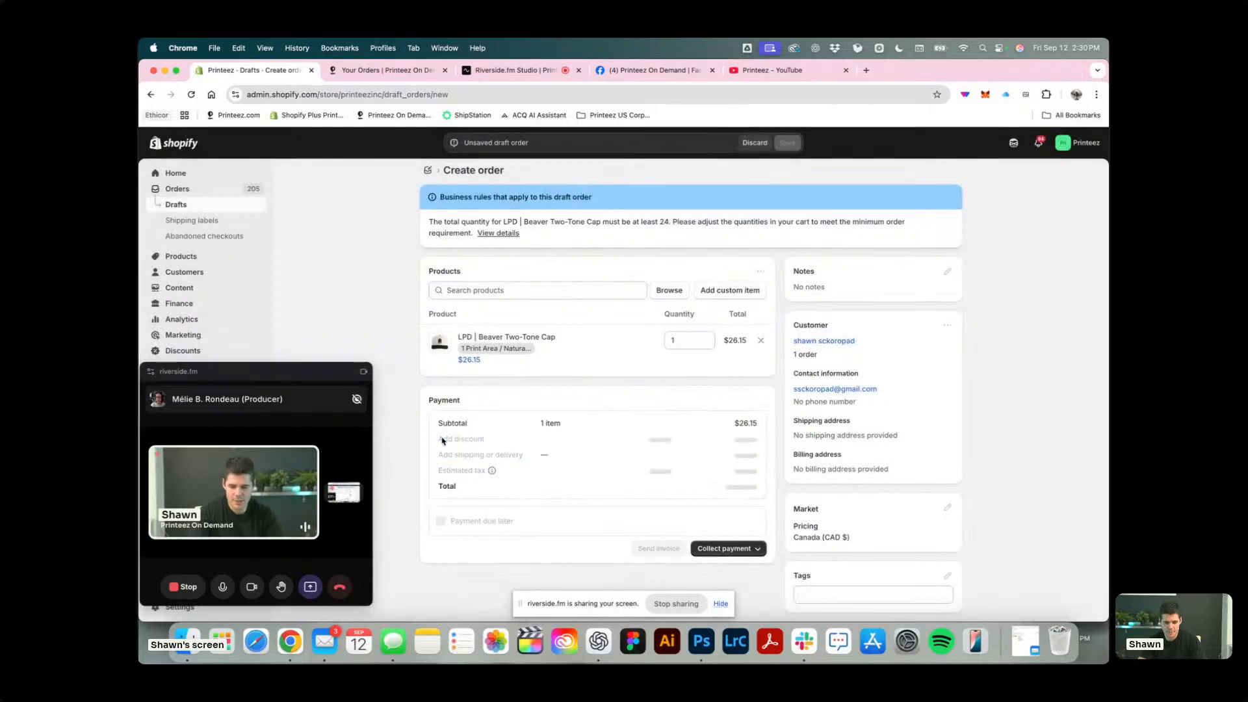
Set delivery to pickup in store at Printeez Headquarters and create the draft as a paid order, ignoring the unresolved business rules.
left_click(478, 458)
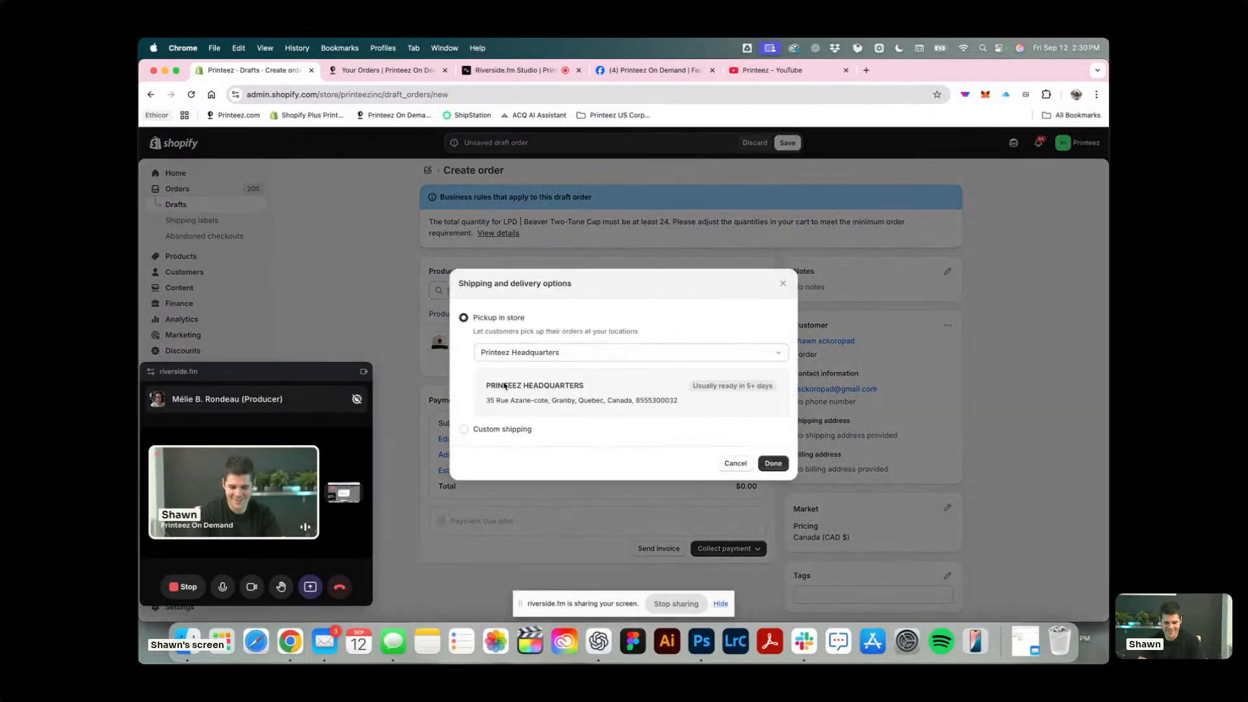
left_click(773, 463)
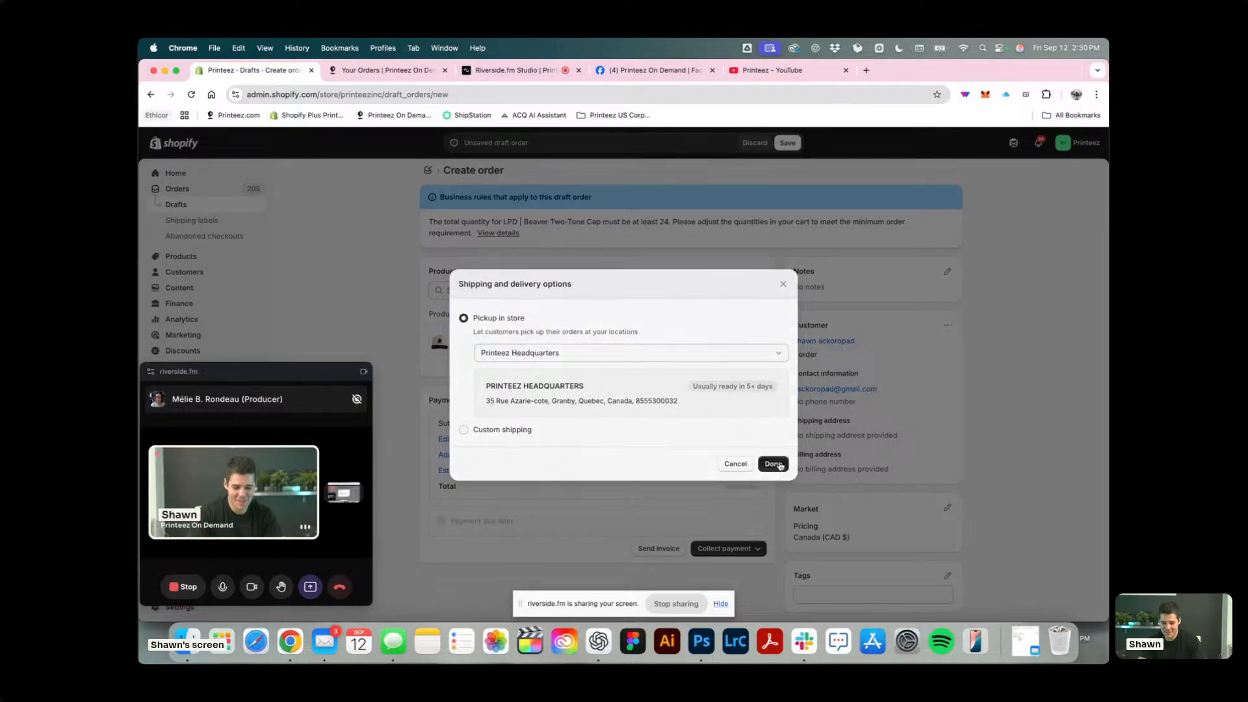
left_click(738, 561)
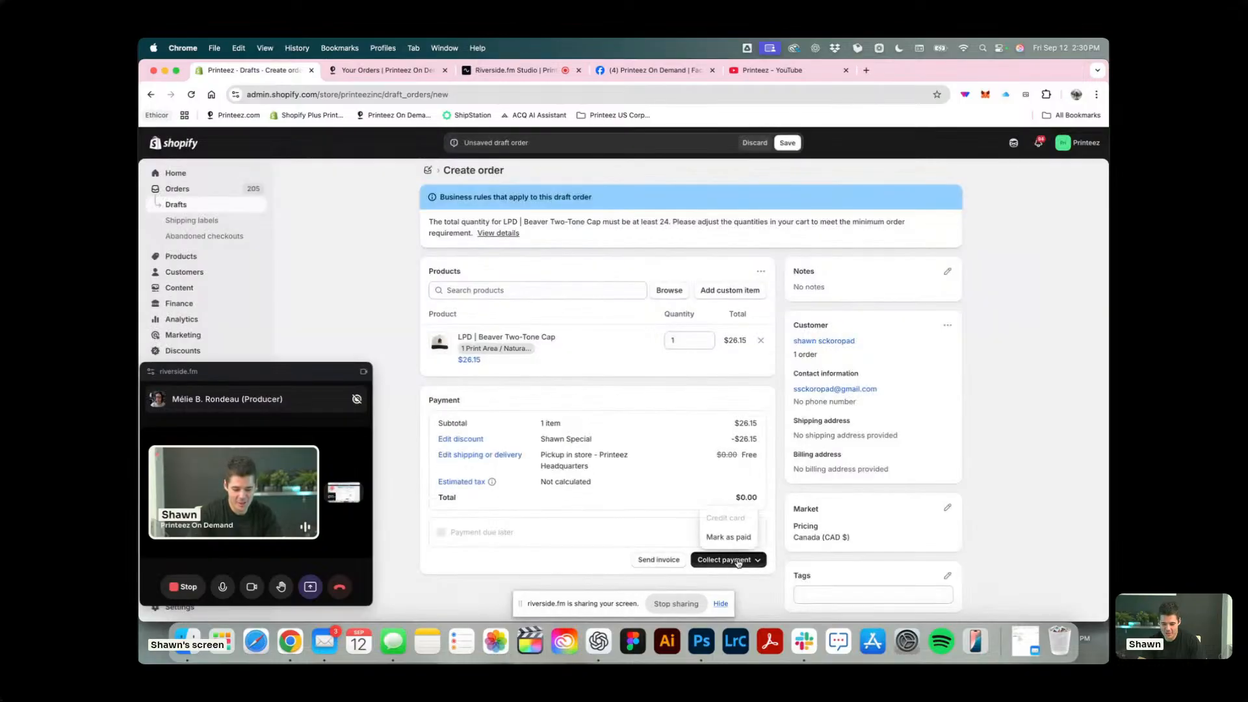
left_click(731, 537)
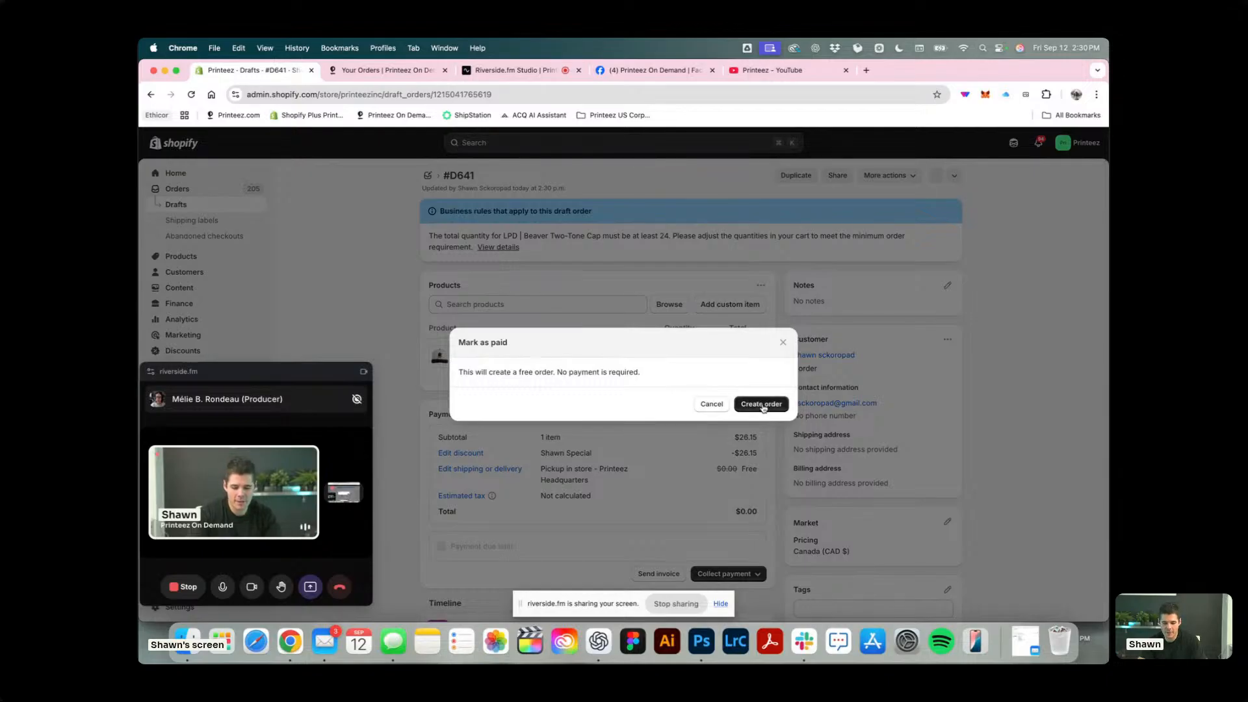
left_click(763, 406)
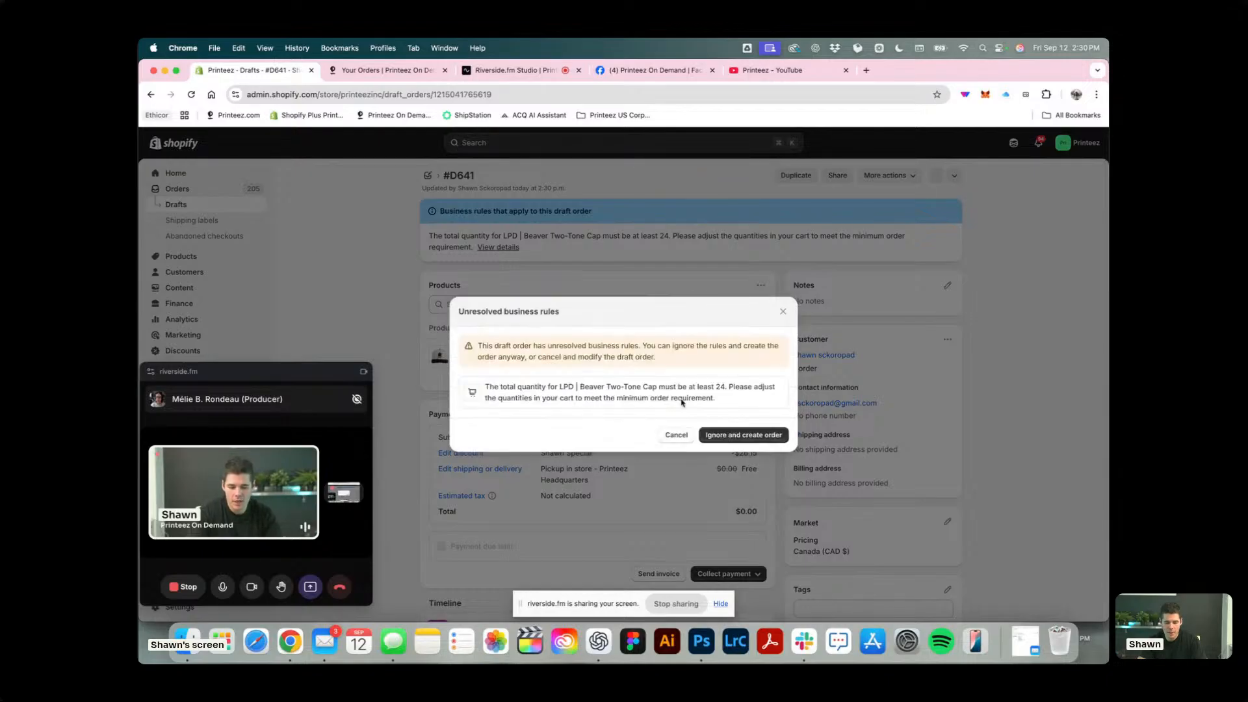
left_click(744, 435)
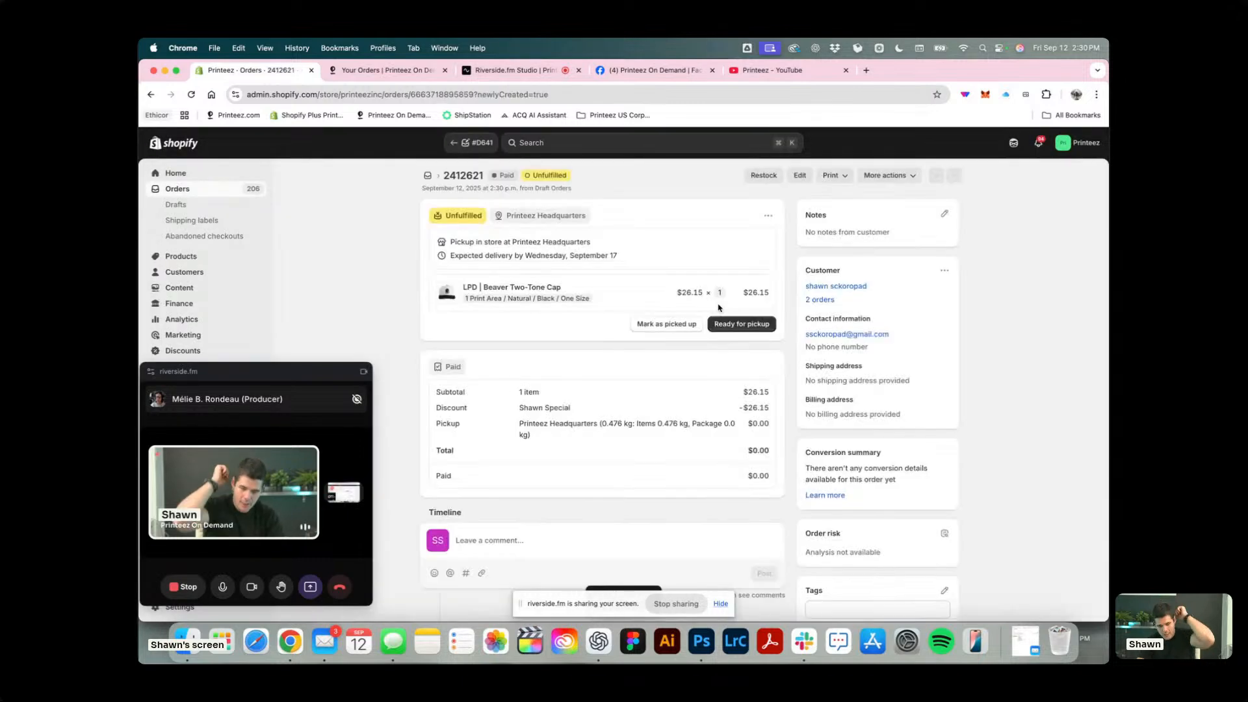
scroll(698, 344, "down", 2)
scroll(709, 390, "up", 2)
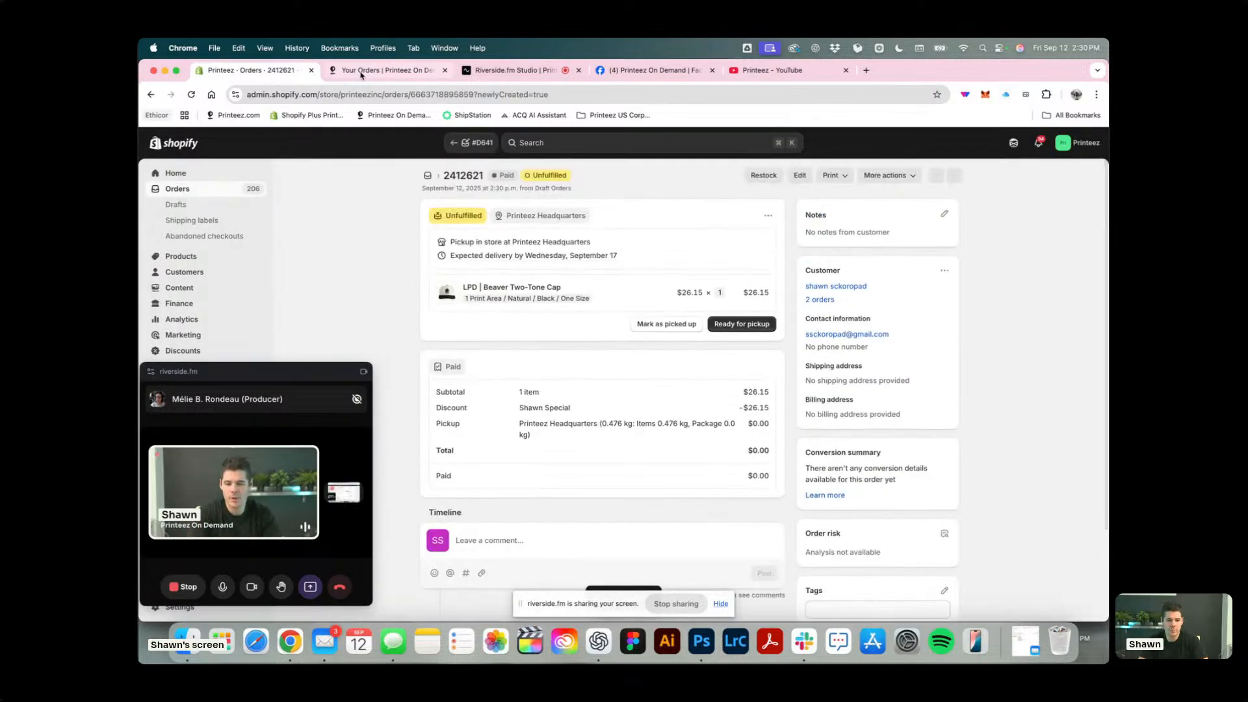
Switch to Printeez On Demand, refresh the orders and open the new cap test order, keeping the call window off the order list.
left_click(383, 70)
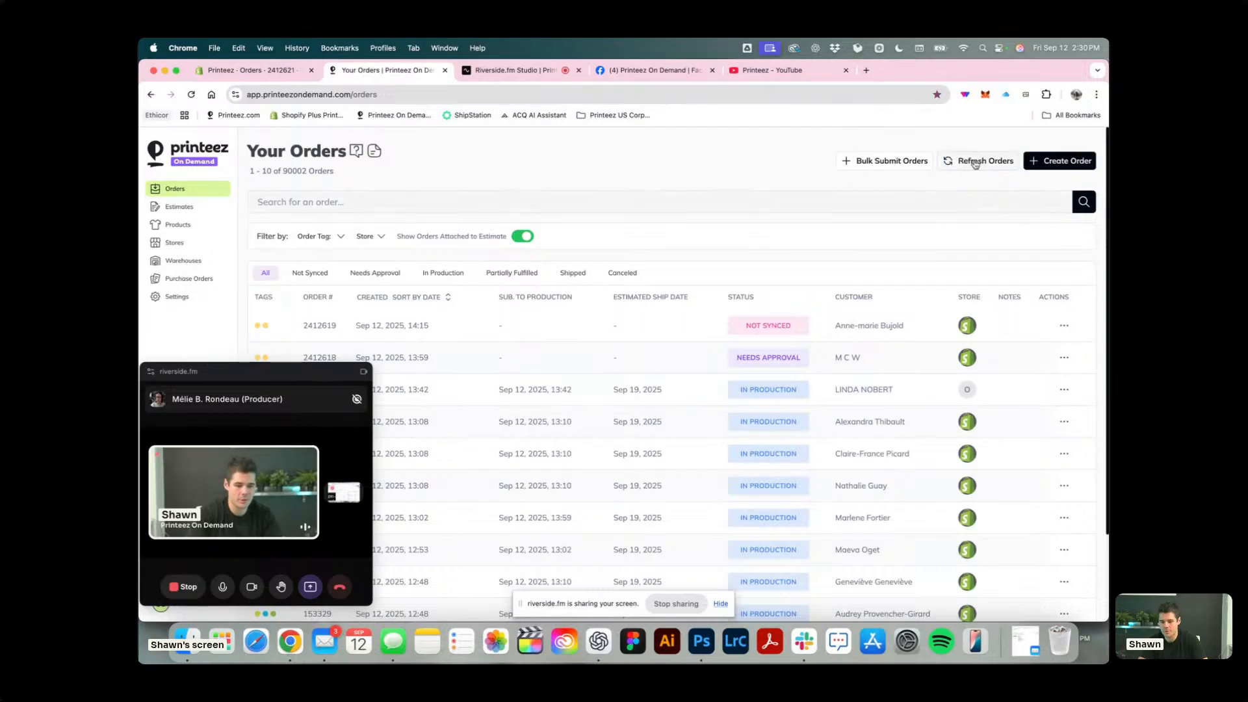
left_click(975, 164)
left_click_drag(212, 379, 930, 382)
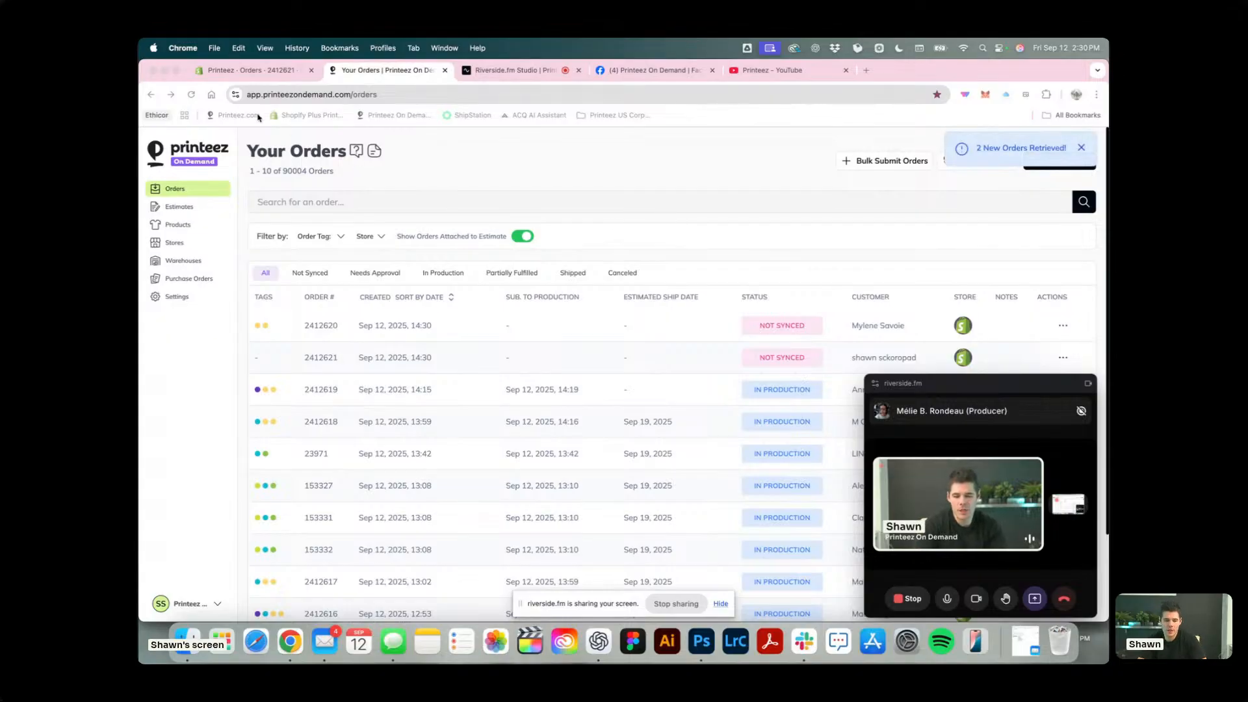
left_click(321, 358)
scroll(558, 296, "down", 3)
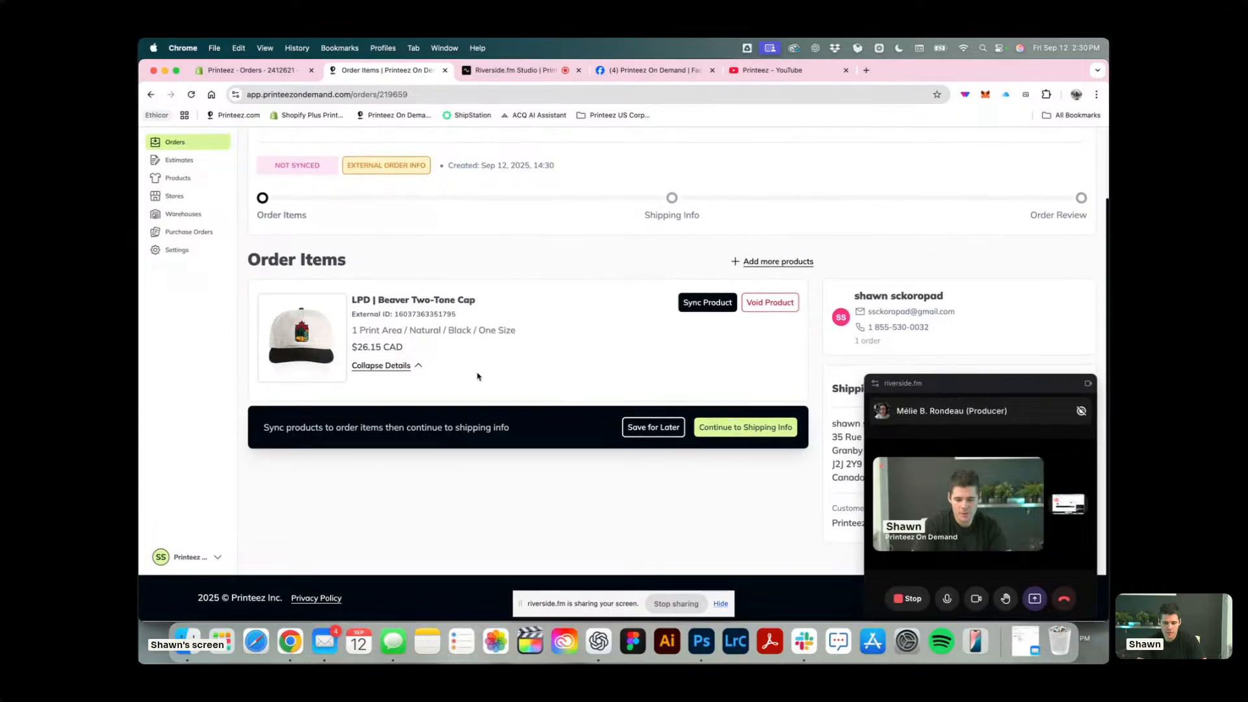
Start syncing the order's cap item and search the products for LPD | Beaver Two-Tone Cap.
triple_click(430, 302)
key("super+c")
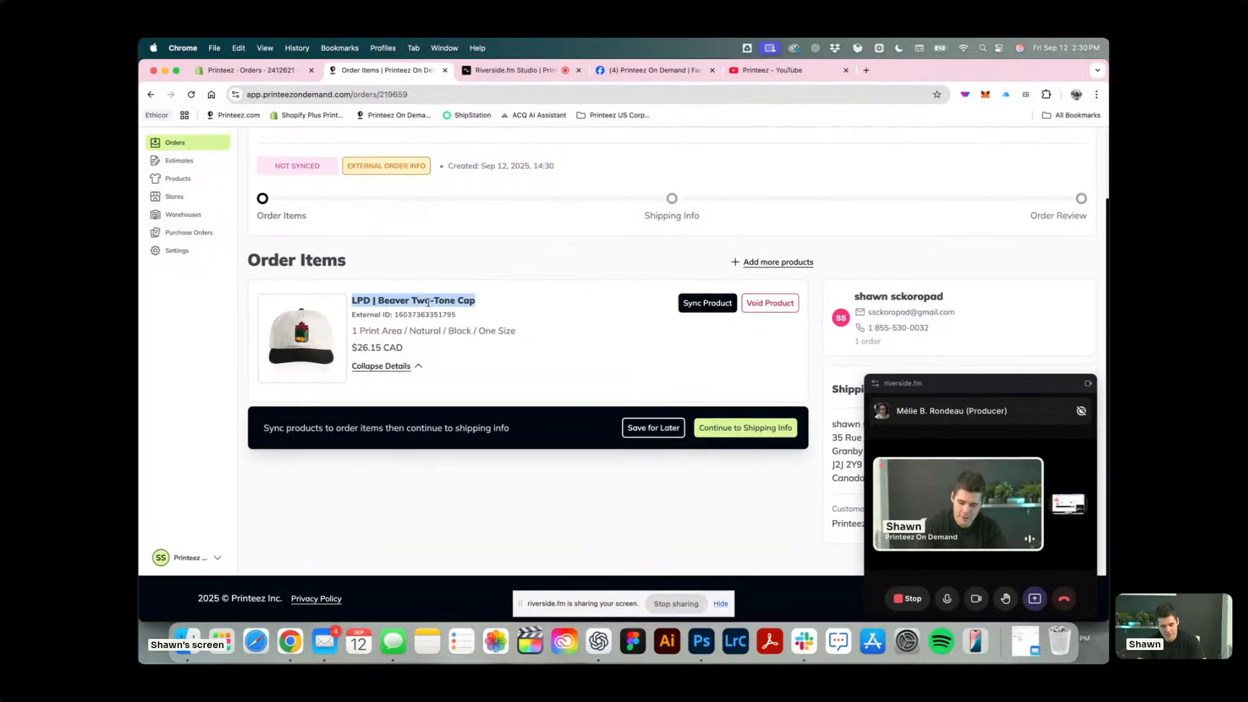
left_click(709, 304)
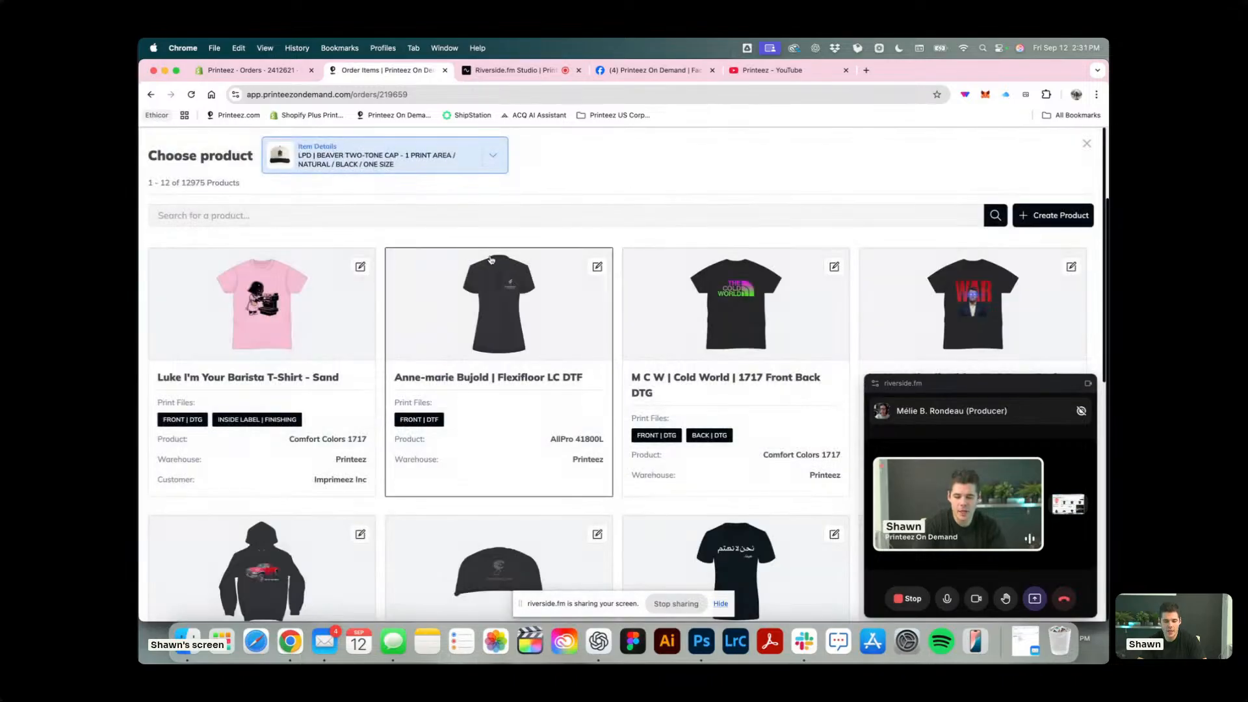
left_click(270, 215)
key("super+v")
key("Return")
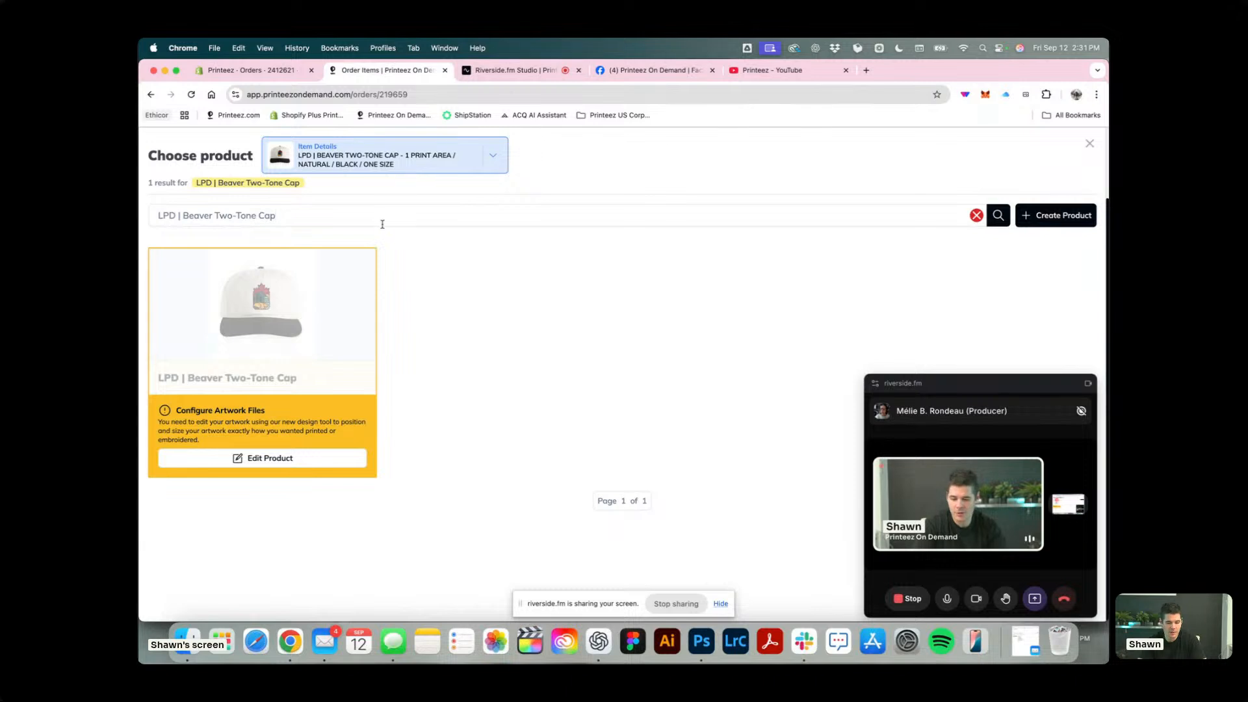
Clear the product search and sync the item to Luke I'm Your Barista T-Shirt - Sand, Comfort Colors 1717 - L - Ivory.
left_click(976, 217)
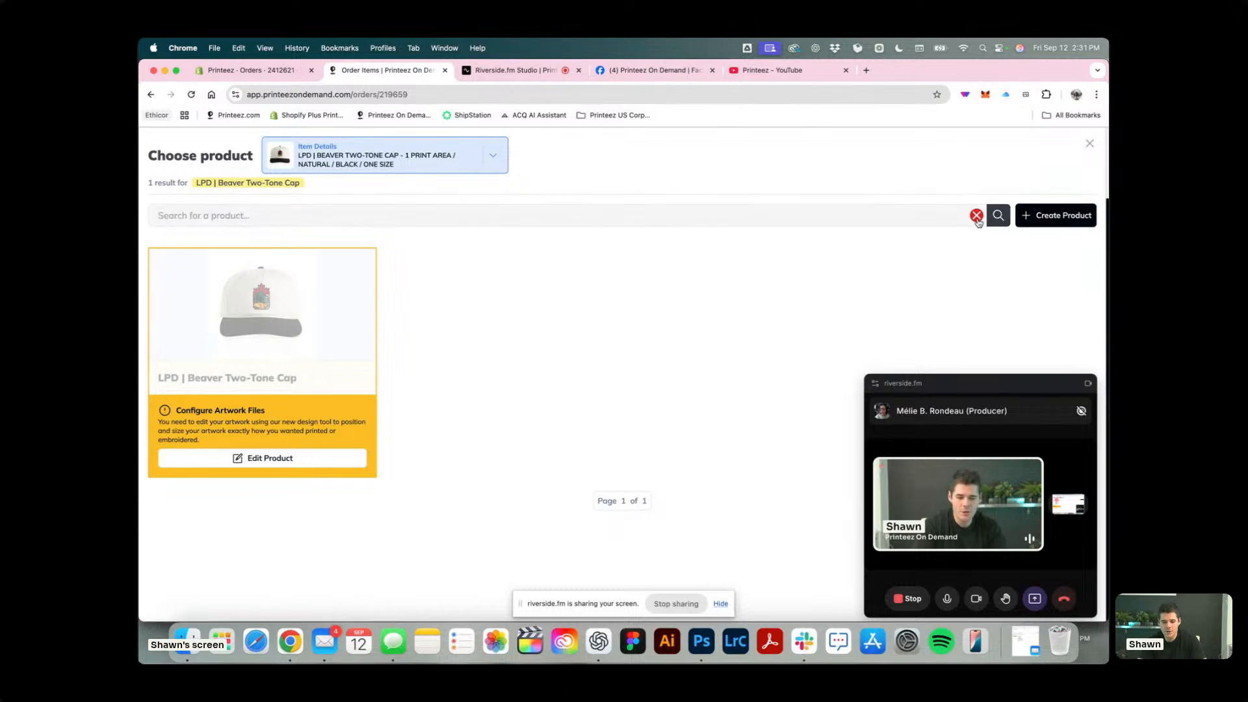
left_click(256, 328)
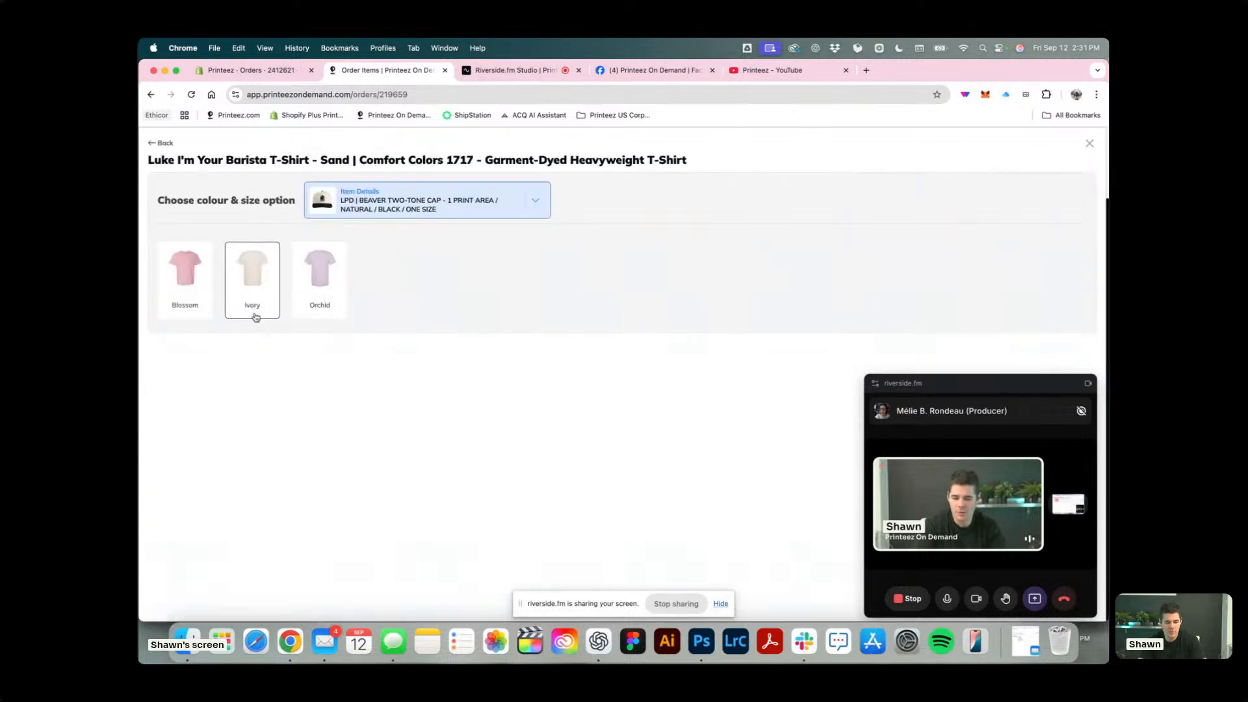
left_click(255, 293)
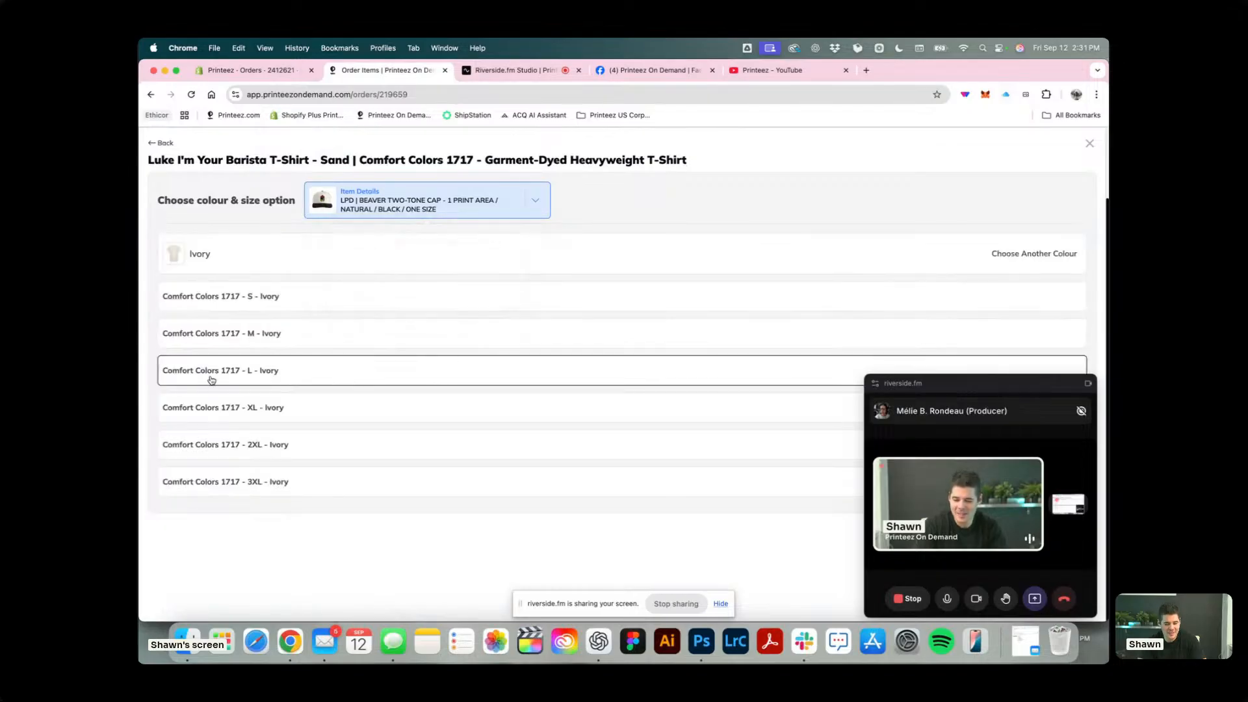
left_click(318, 382)
left_click_drag(995, 387, 297, 381)
left_click(1038, 527)
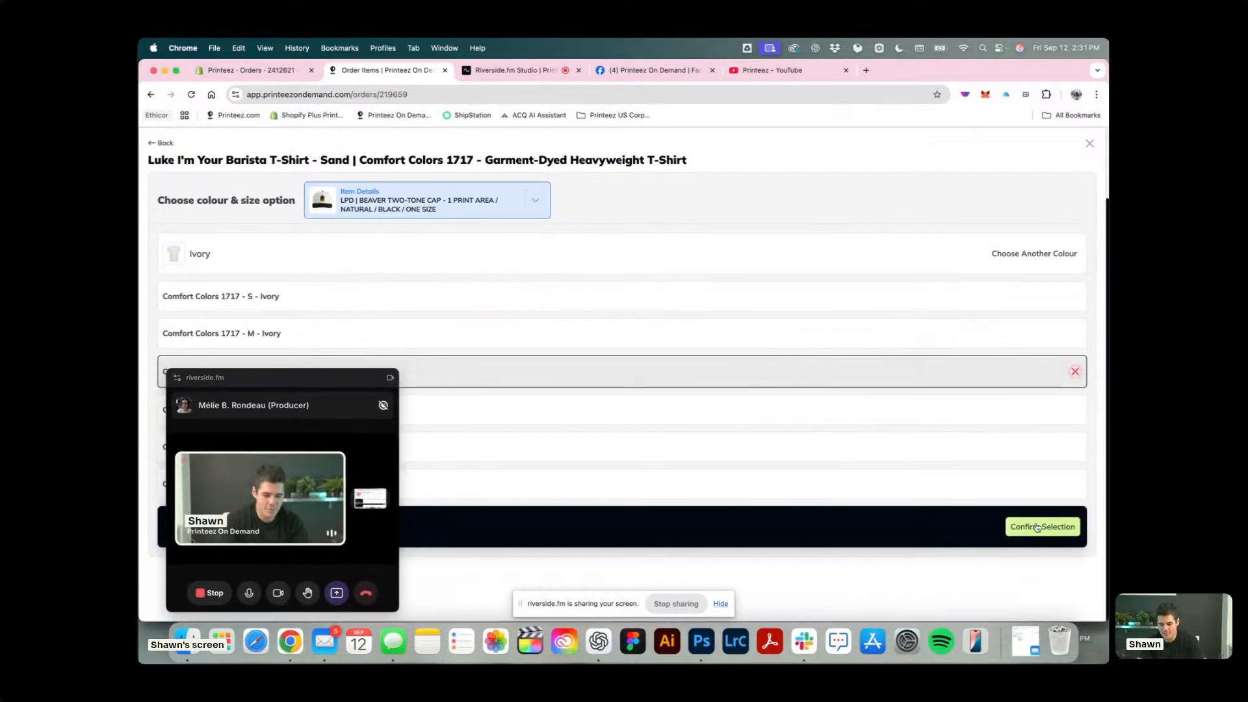
left_click(1034, 532)
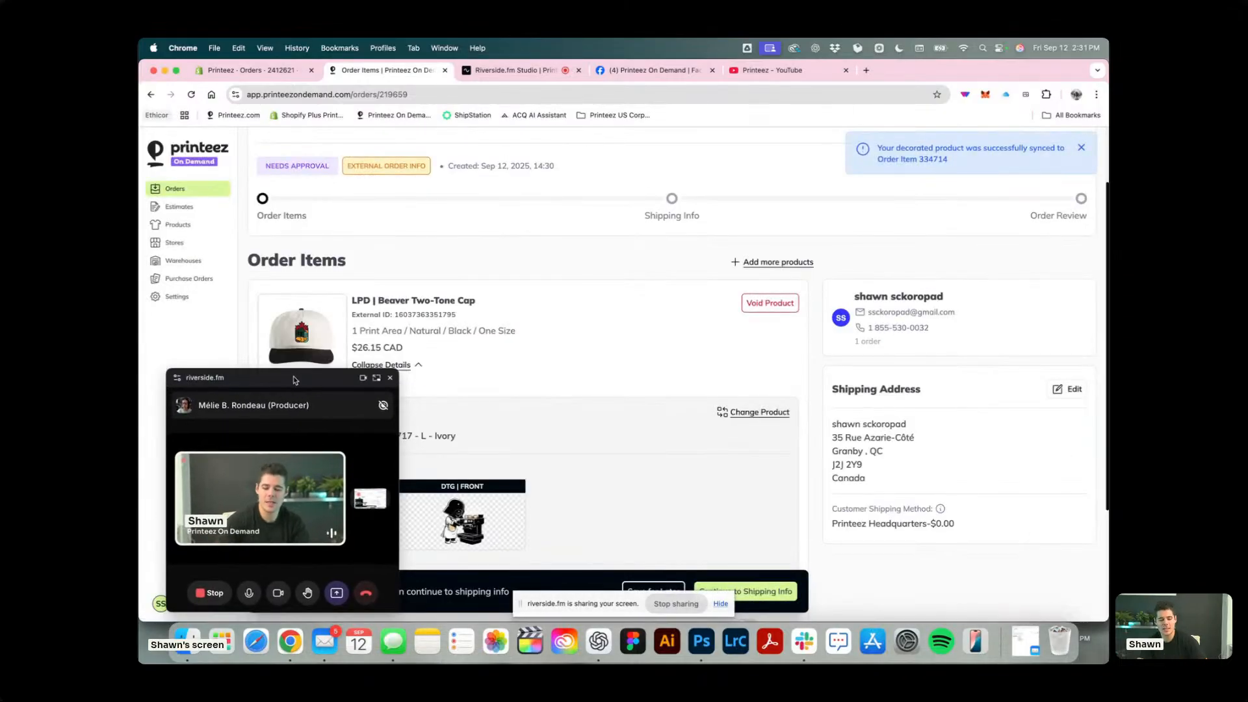
Enable syncing of this variant for future orders and save the order for later, with the call window off the item details.
left_click_drag(286, 380, 1007, 78)
scroll(569, 459, "down", 3)
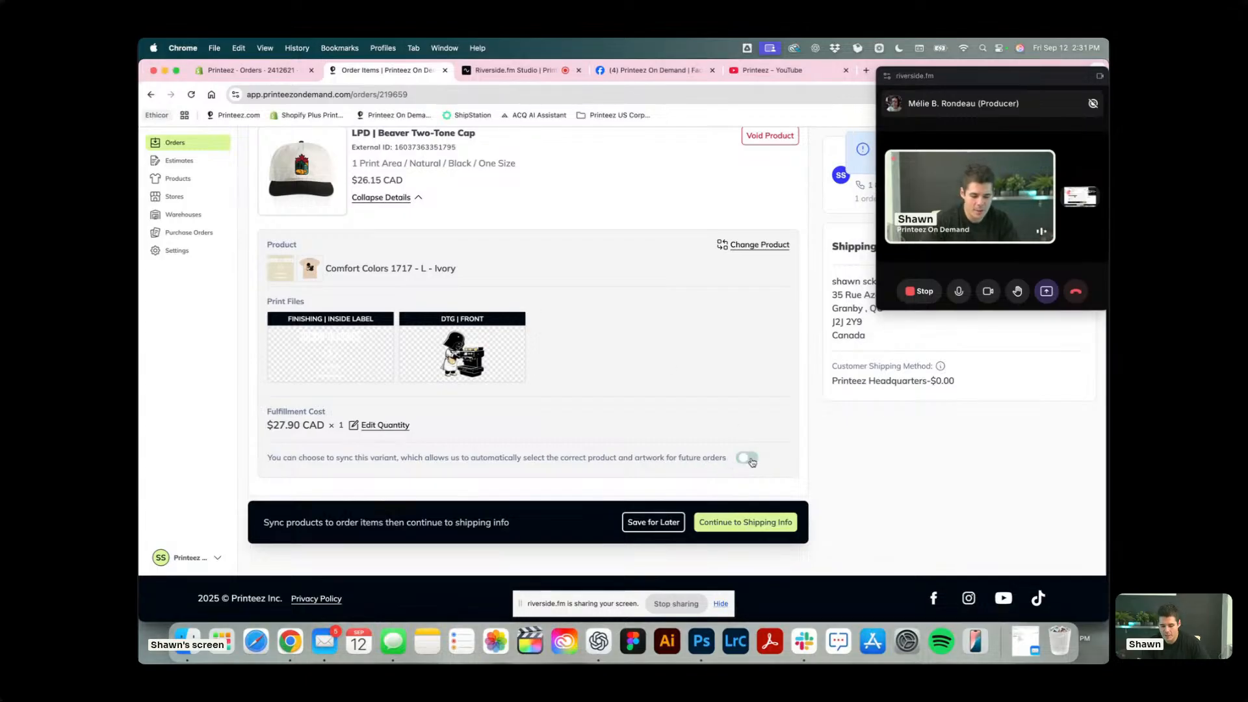
scroll(642, 328, "up", 2)
scroll(749, 515, "down", 2)
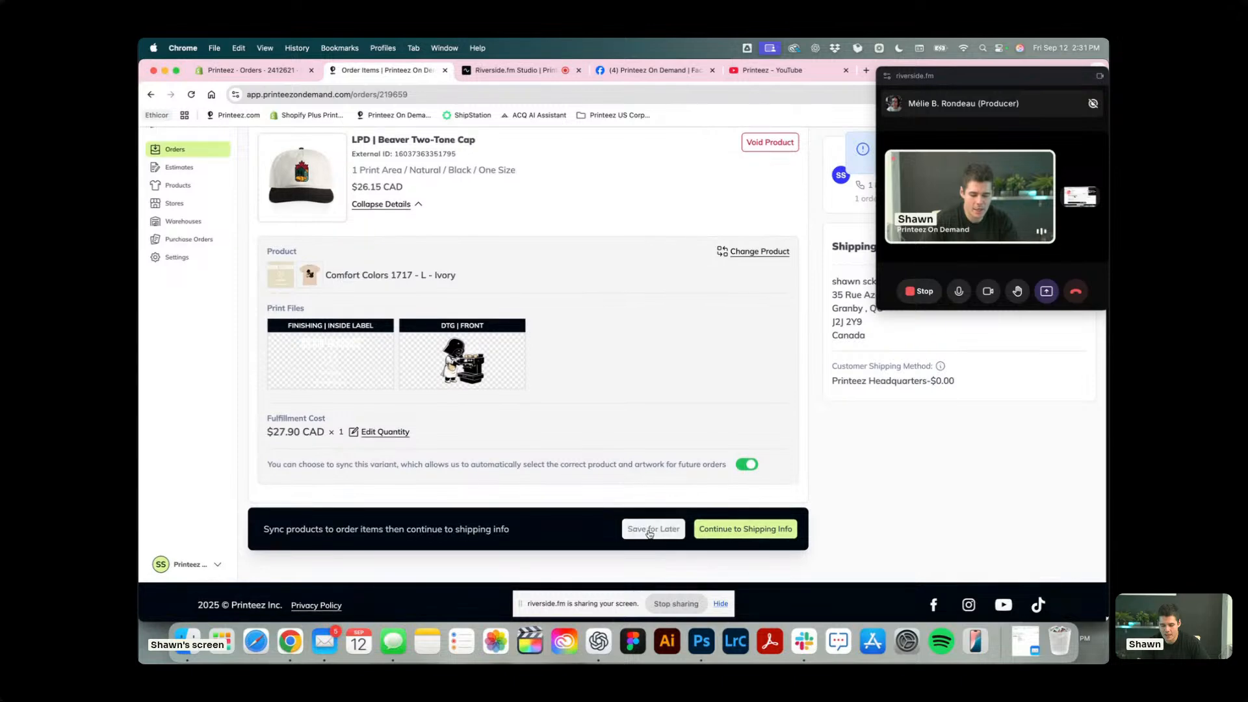
left_click(677, 530)
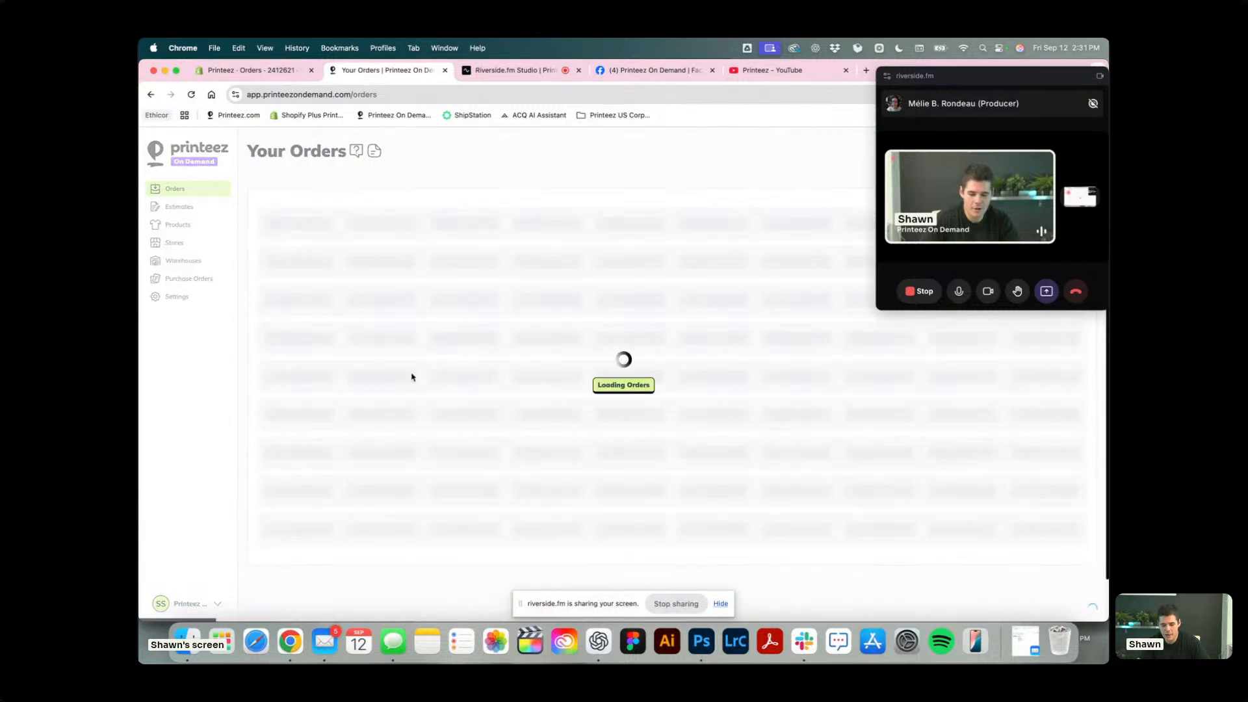
Switch to Shopify, duplicate the cap order as a new draft and set the LPD | Beaver Two-Tone Cap quantity to 12.
left_click(254, 74)
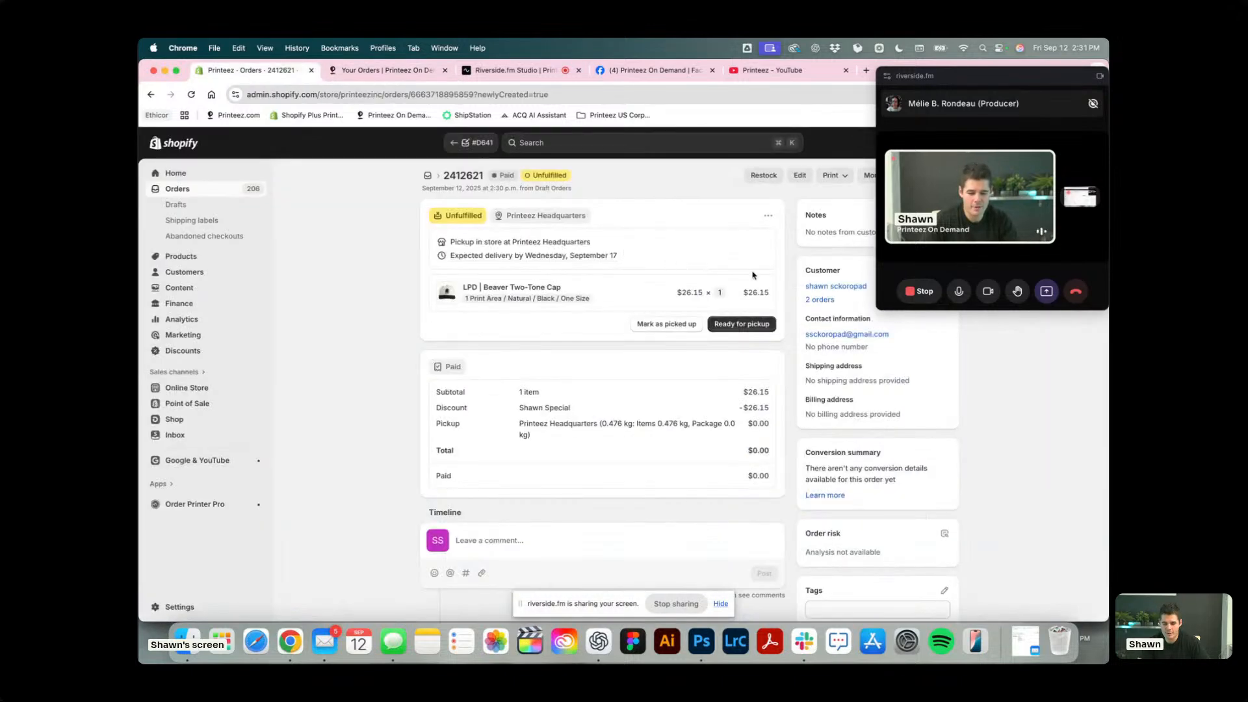
left_click_drag(955, 84, 955, 279)
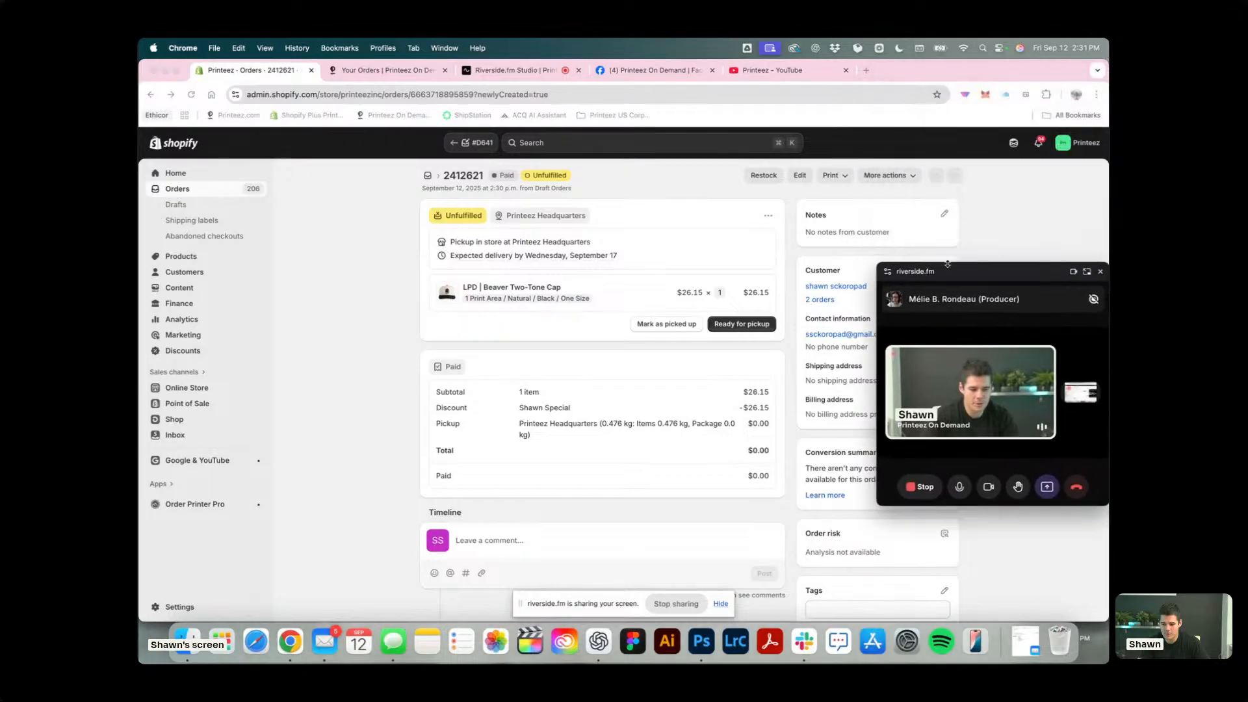
left_click(889, 175)
left_click(901, 223)
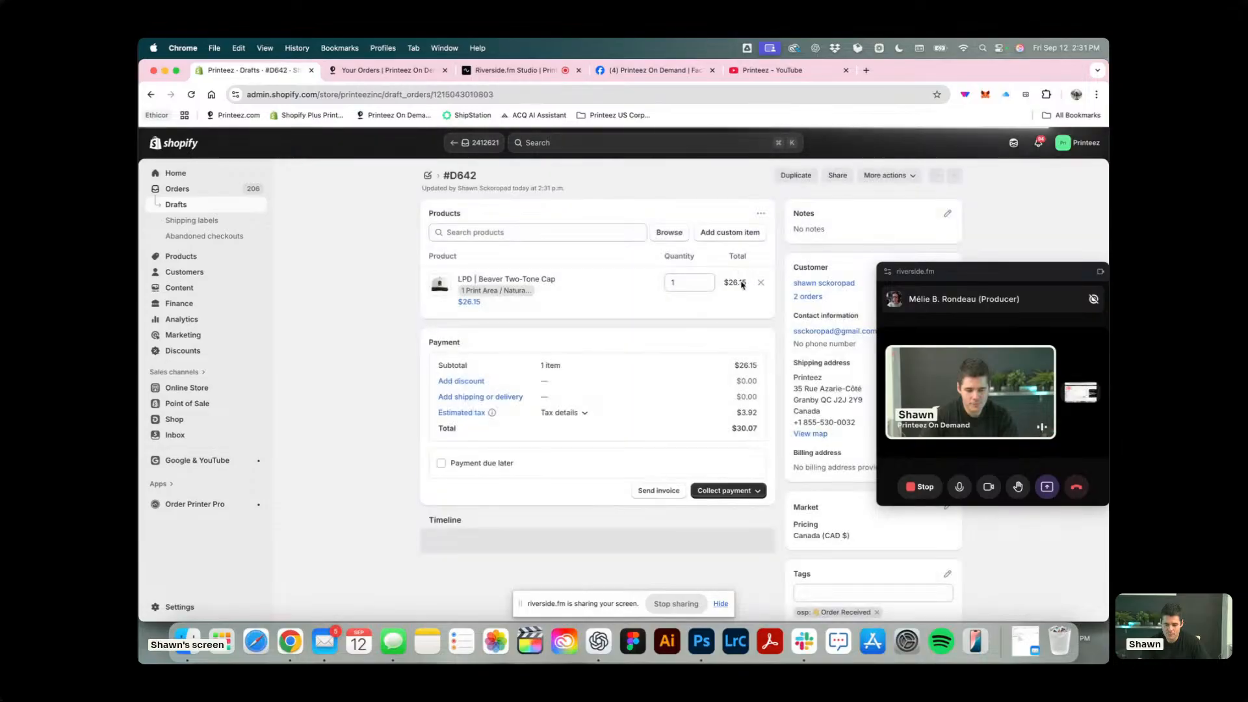
double_click(683, 287)
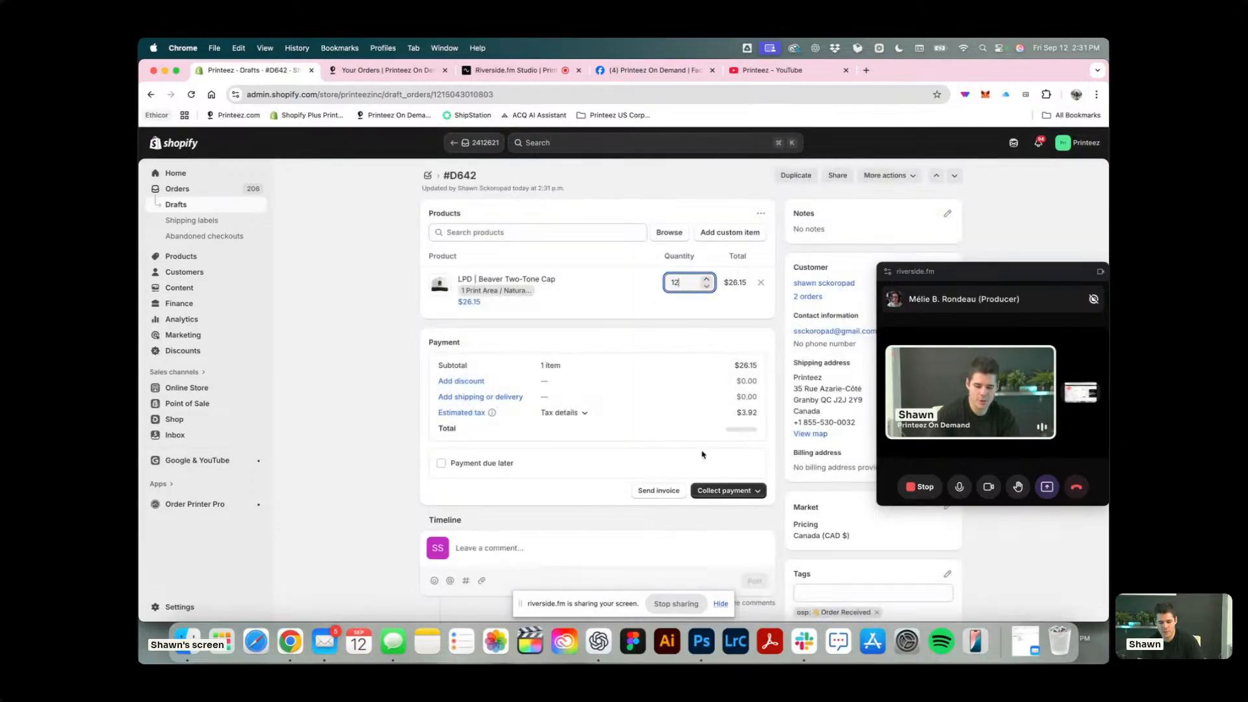
Add a custom order discount of 100 percent, giving the staff member's first name in possessive form plus "Special" as the reason.
left_click(461, 455)
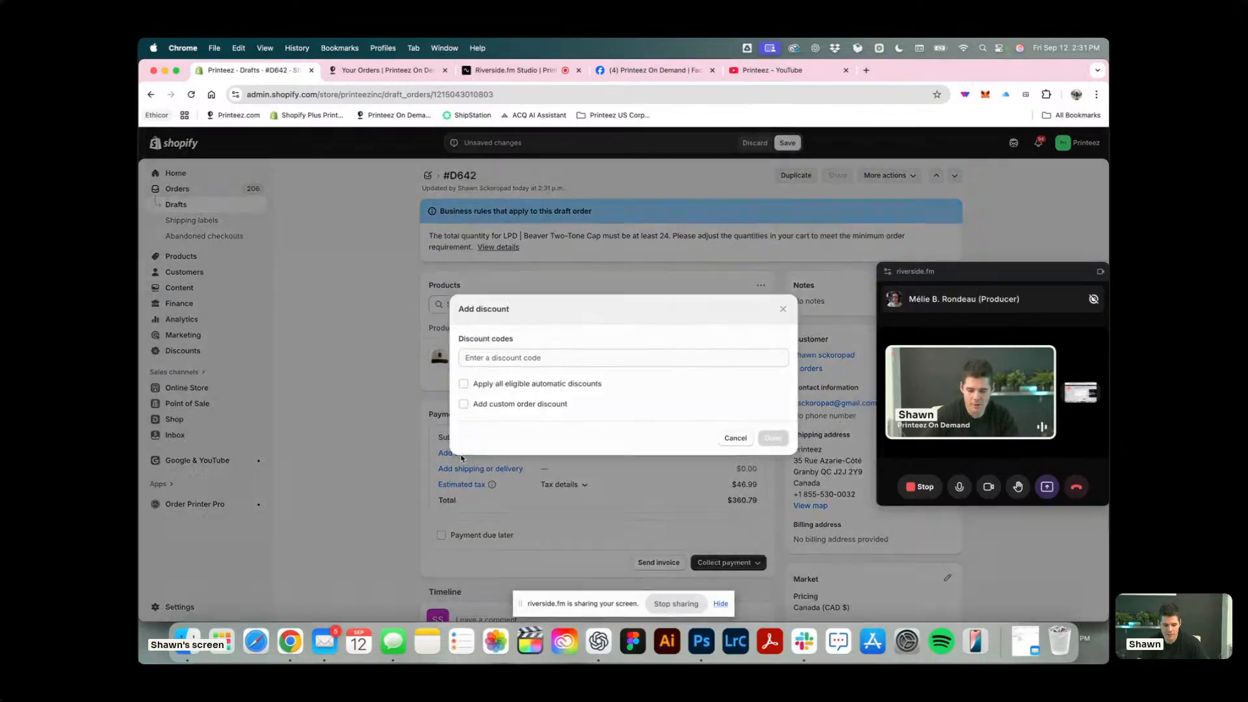
left_click(489, 405)
left_click(544, 394)
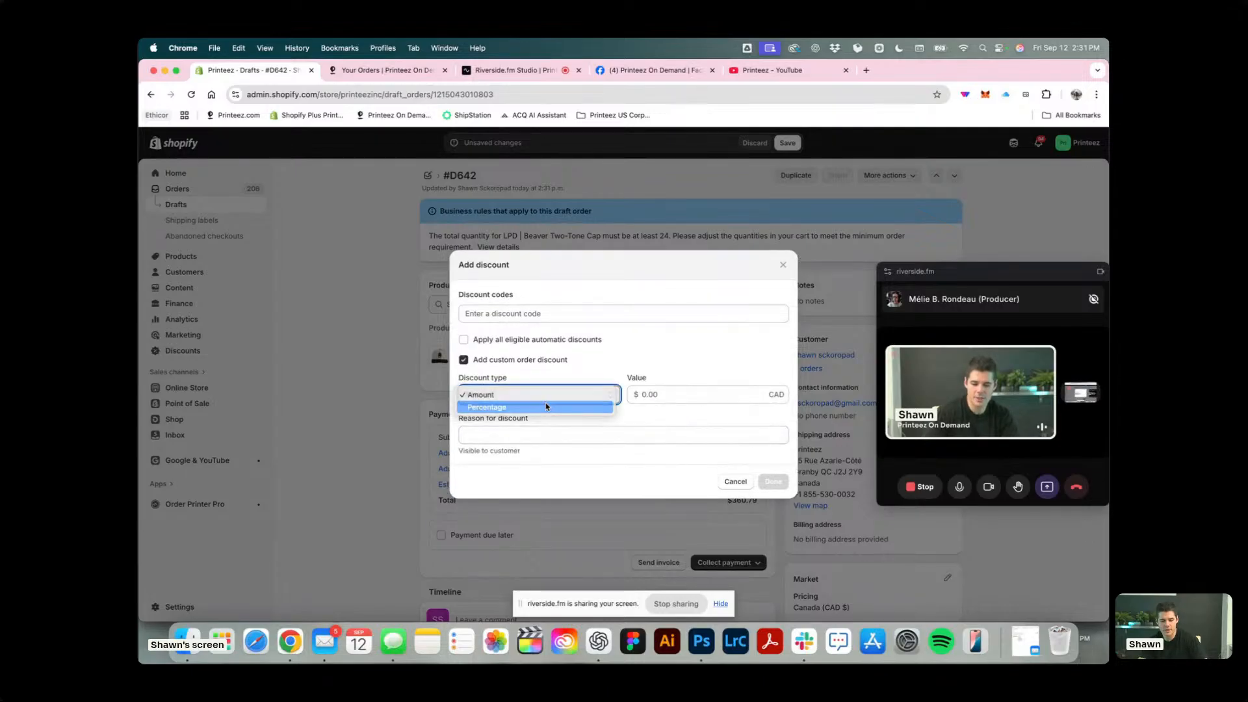
left_click(546, 407)
key("Tab")
type("100")
key("Tab")
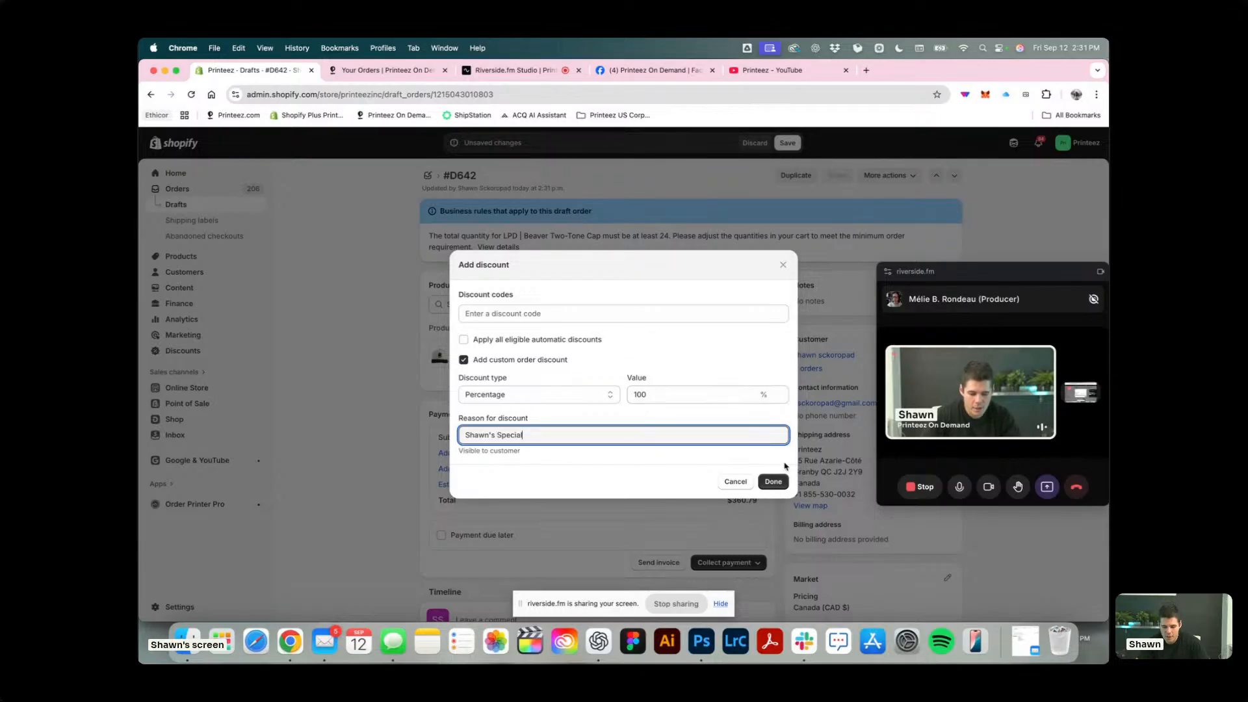
left_click(773, 481)
Set the 12-cap draft to in-store pickup at Printeez Headquarters and create its paid order despite the minimum quantity rule.
scroll(487, 481, "down", 3)
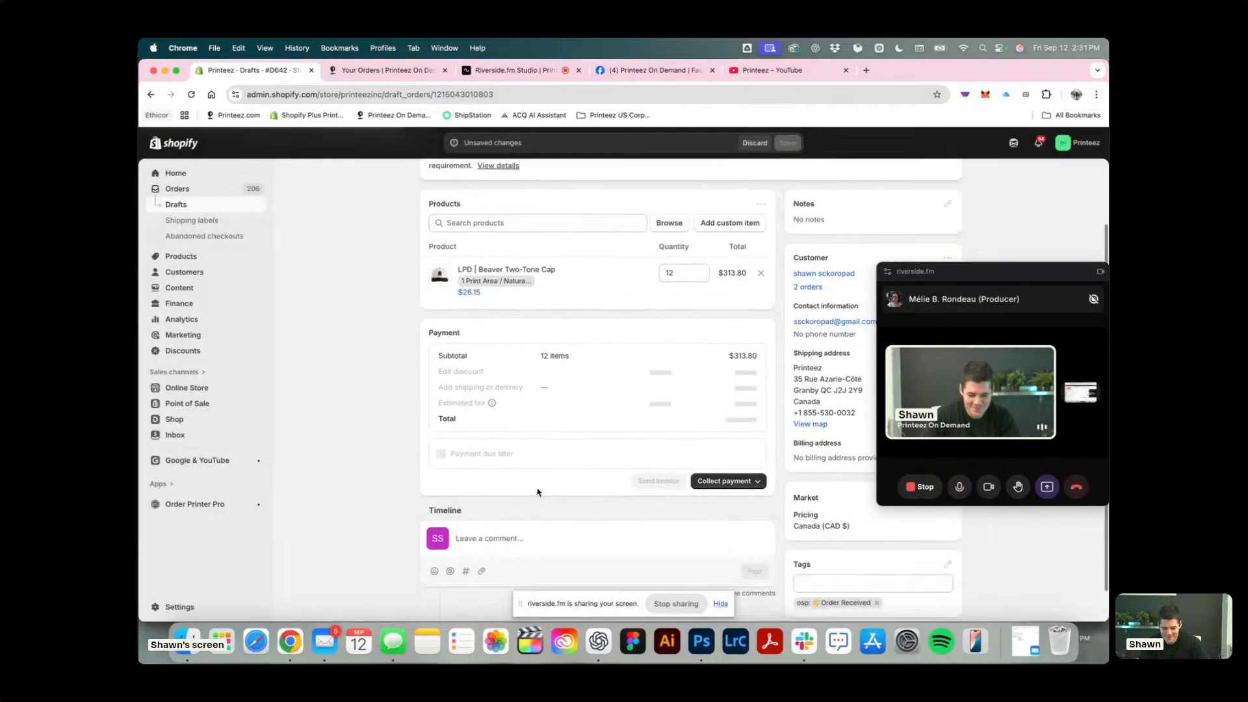
left_click(505, 353)
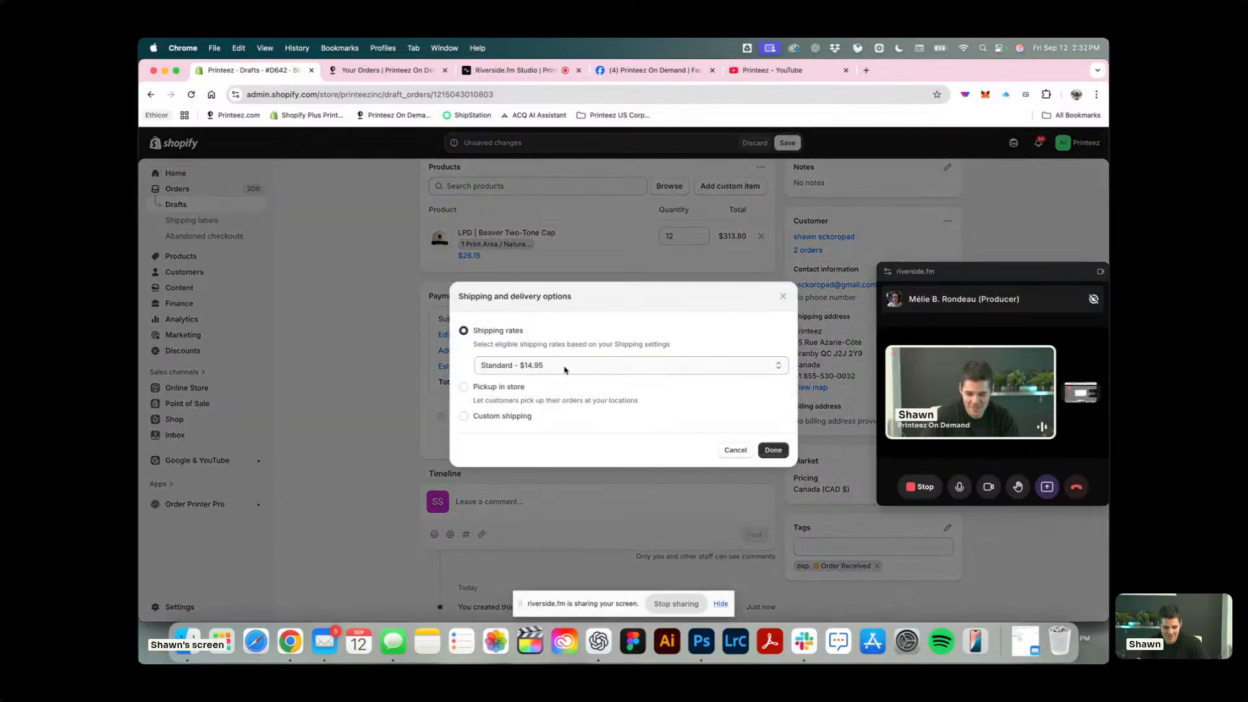
left_click(495, 388)
left_click(773, 486)
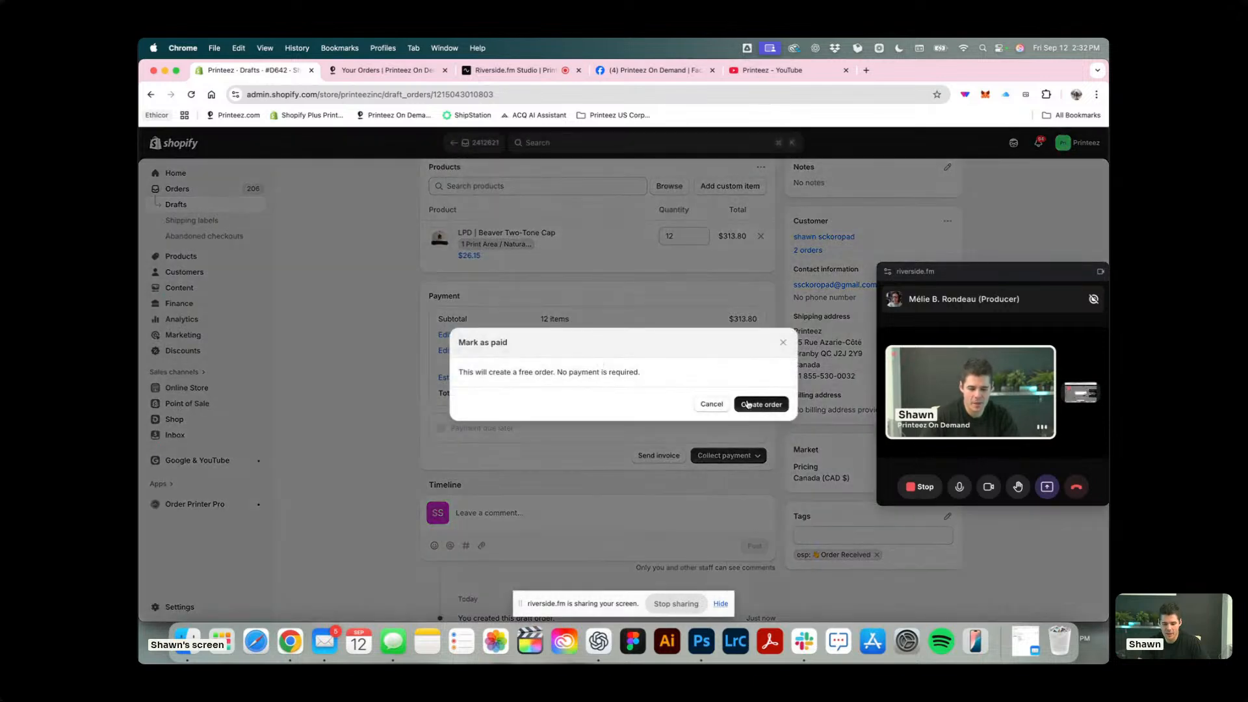
left_click(747, 401)
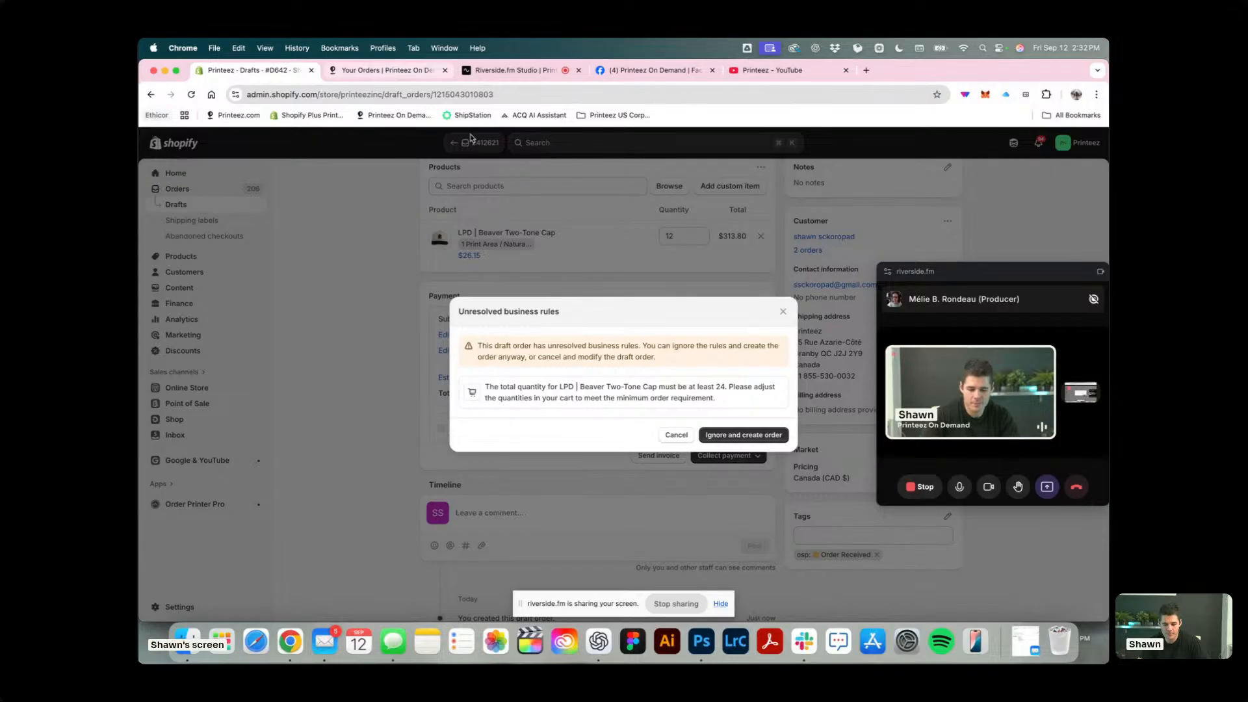
left_click(728, 431)
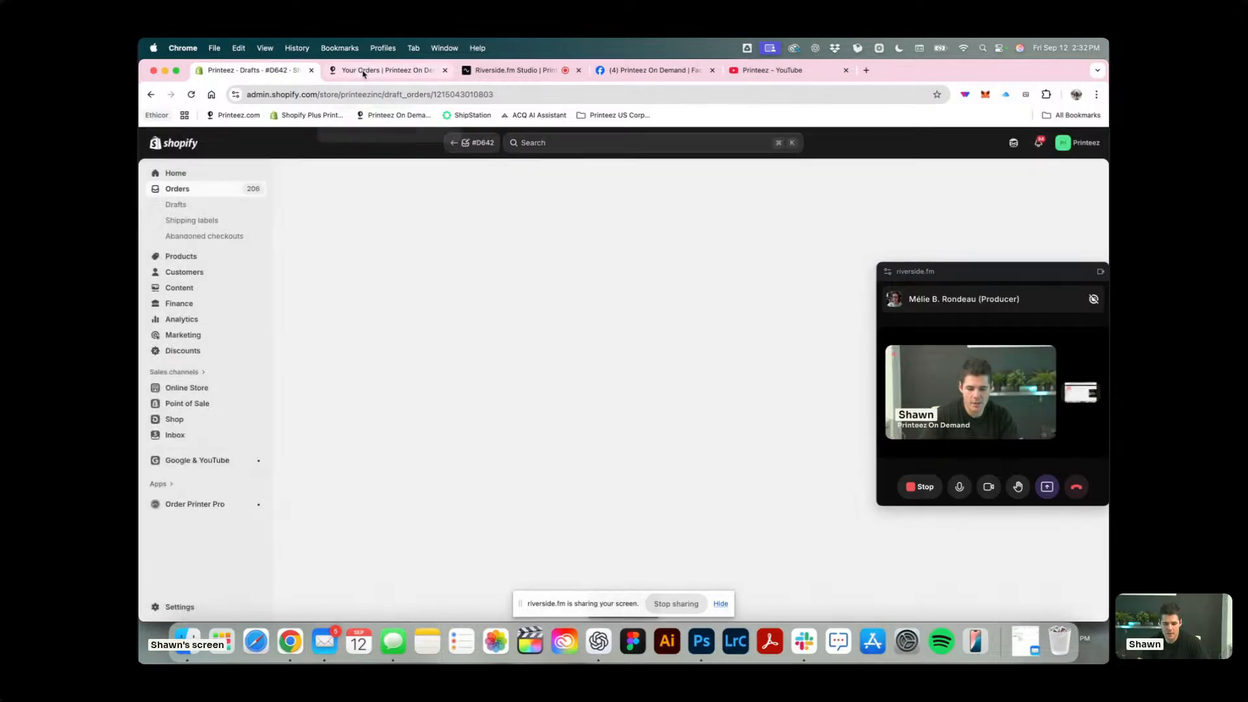
Open the saved one-cap order in Printeez On Demand, continue to its shipping info, and compare with the new 12-cap Shopify order.
left_click(363, 71)
left_click(321, 359)
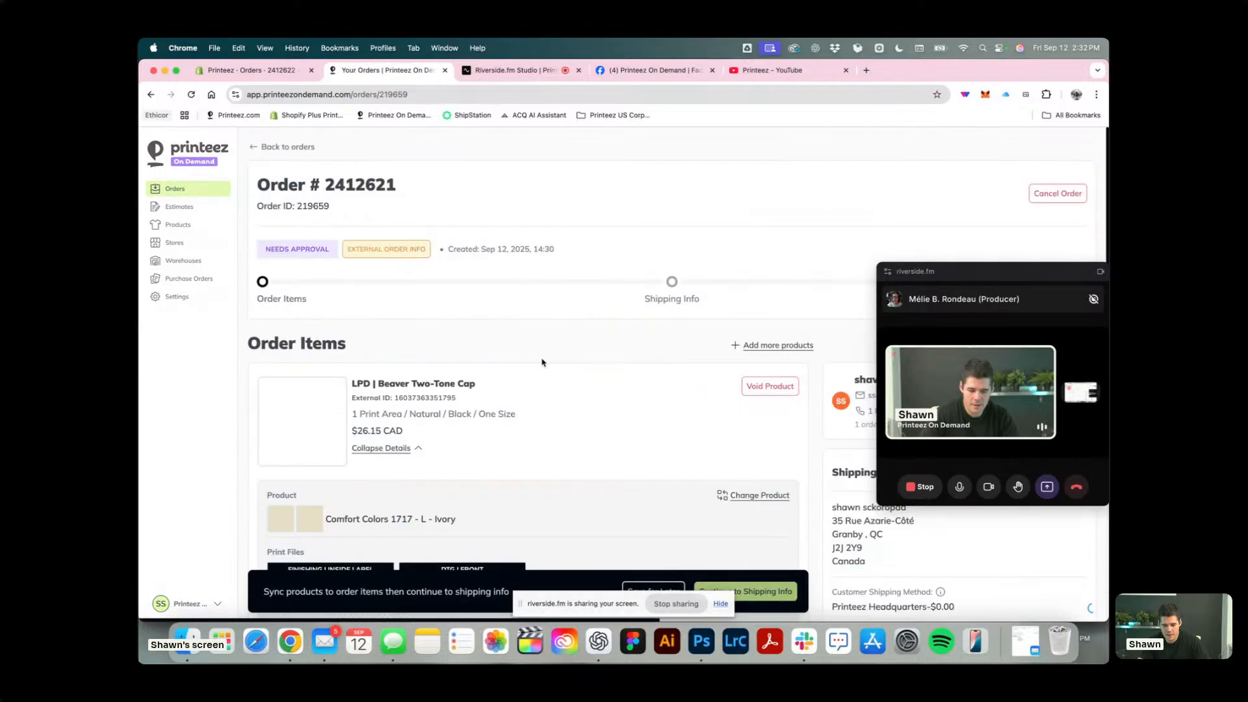
scroll(644, 440, "down", 5)
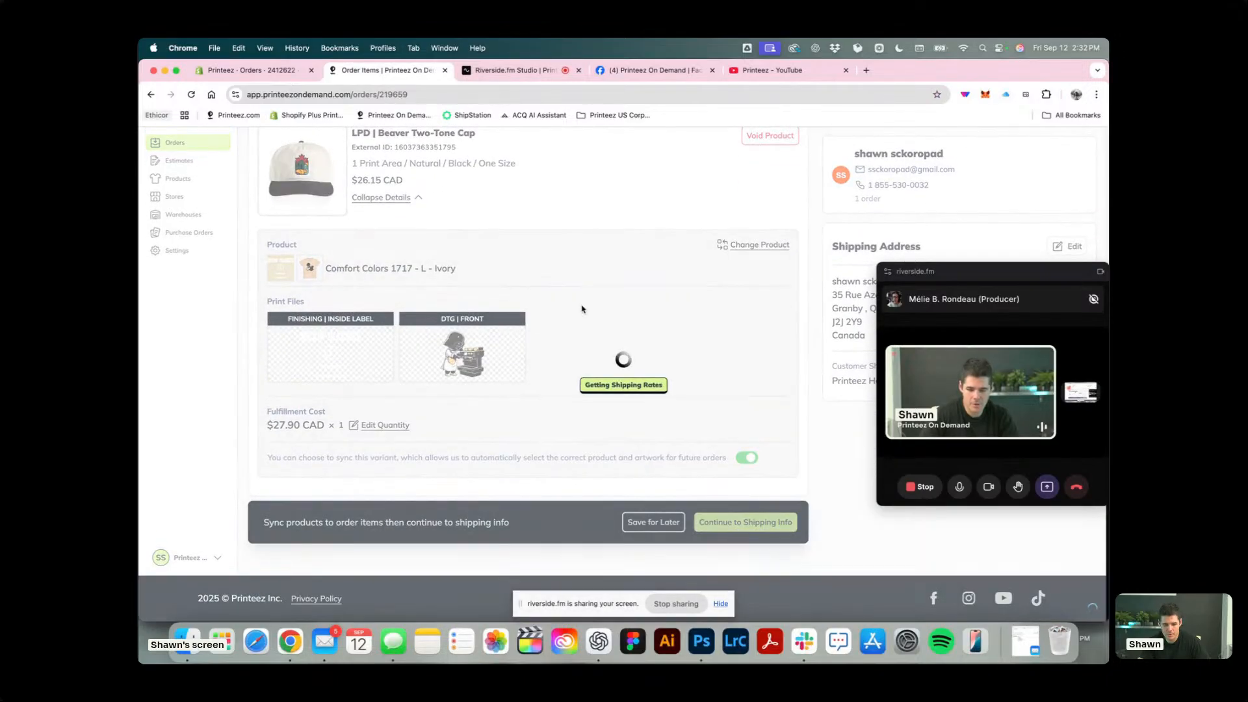
scroll(582, 309, "up", 4)
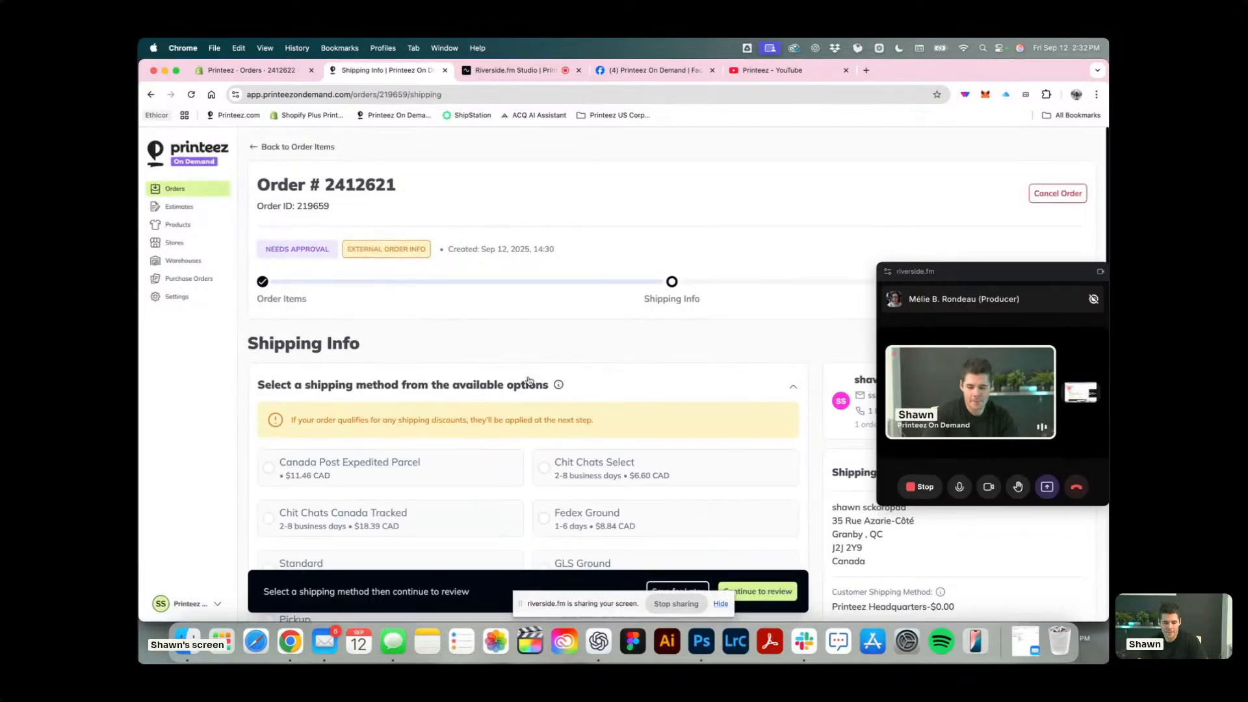
left_click(529, 382)
left_click(270, 74)
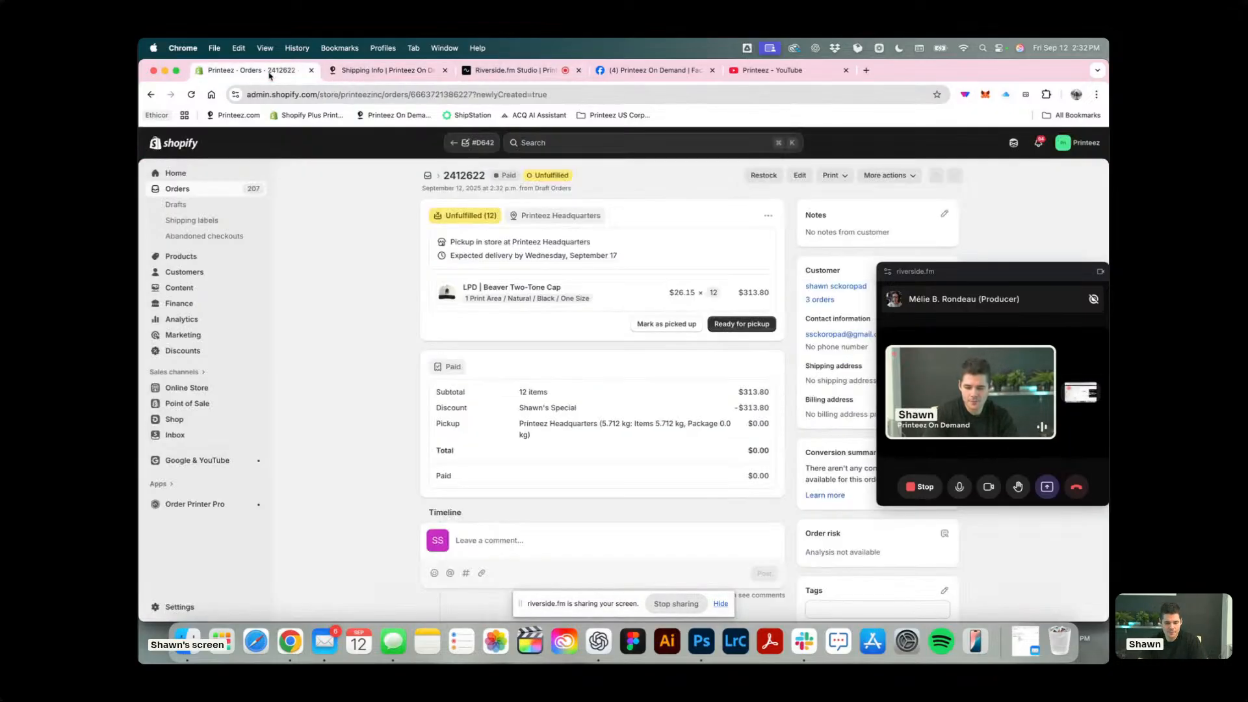
left_click(383, 70)
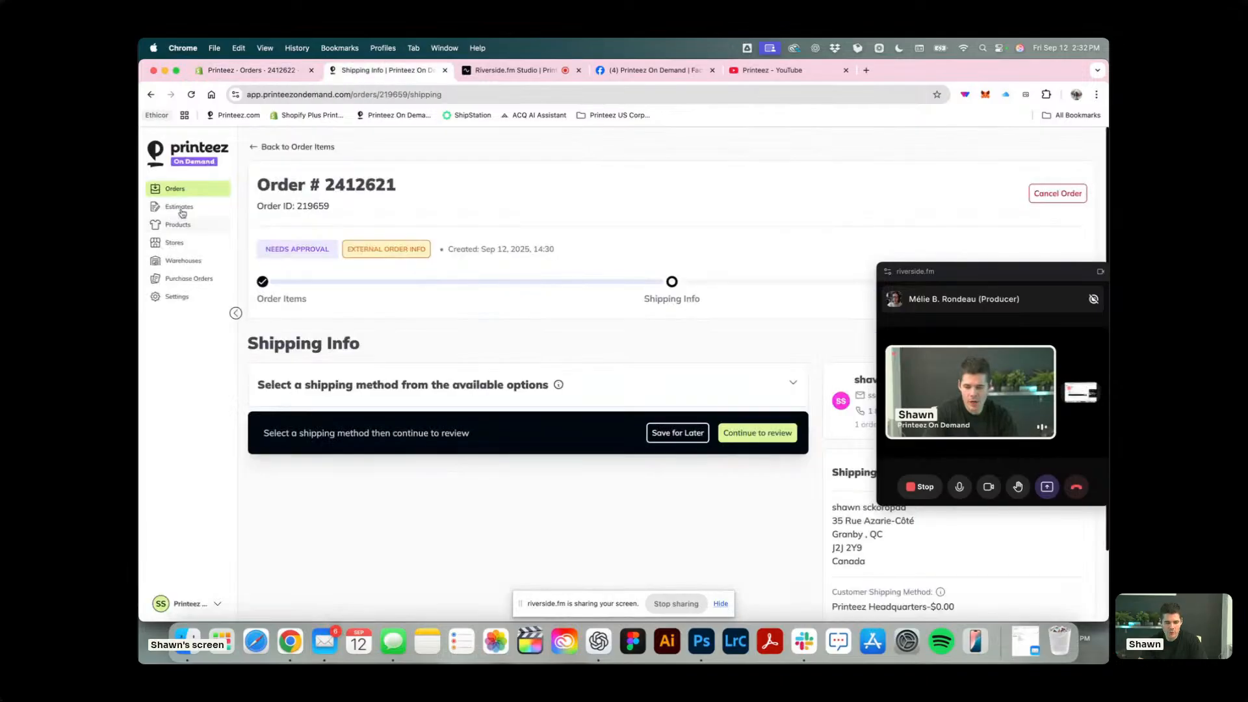
Start a product sync from the decorated products for the Printeez store and select LPD | Beaver Two-Tone Cap.
left_click(191, 227)
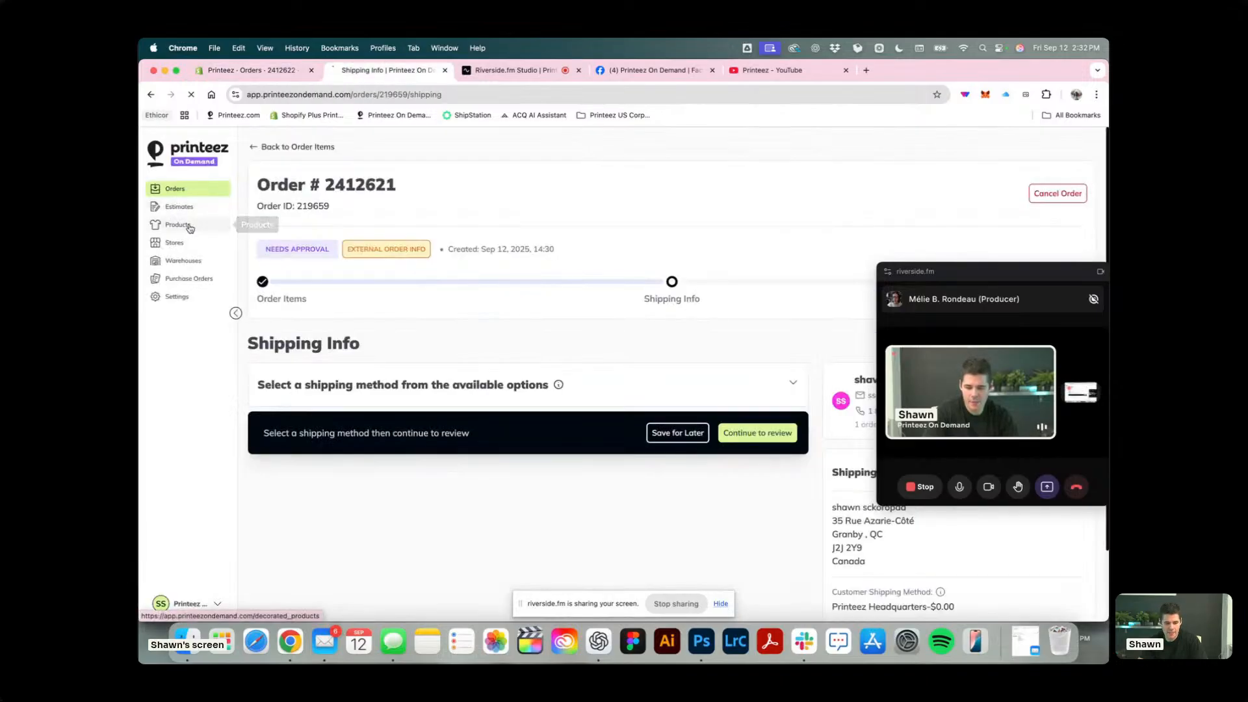
left_click(940, 151)
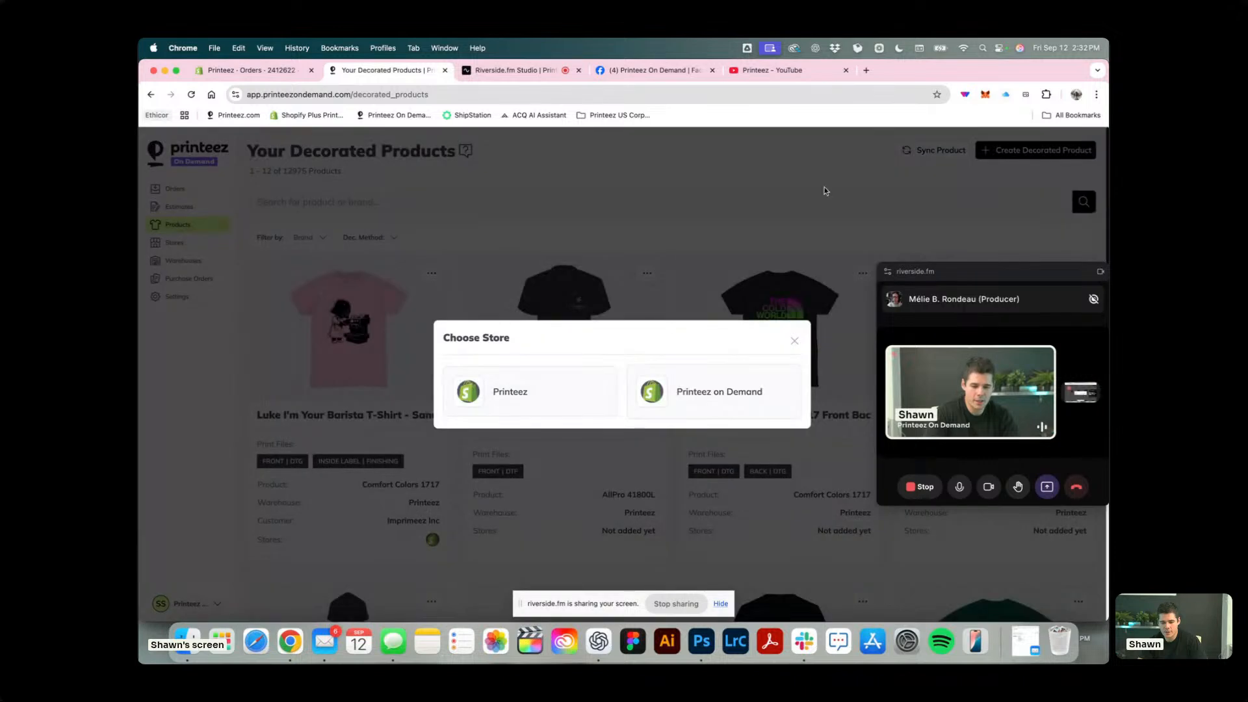
left_click(734, 398)
left_click(540, 375)
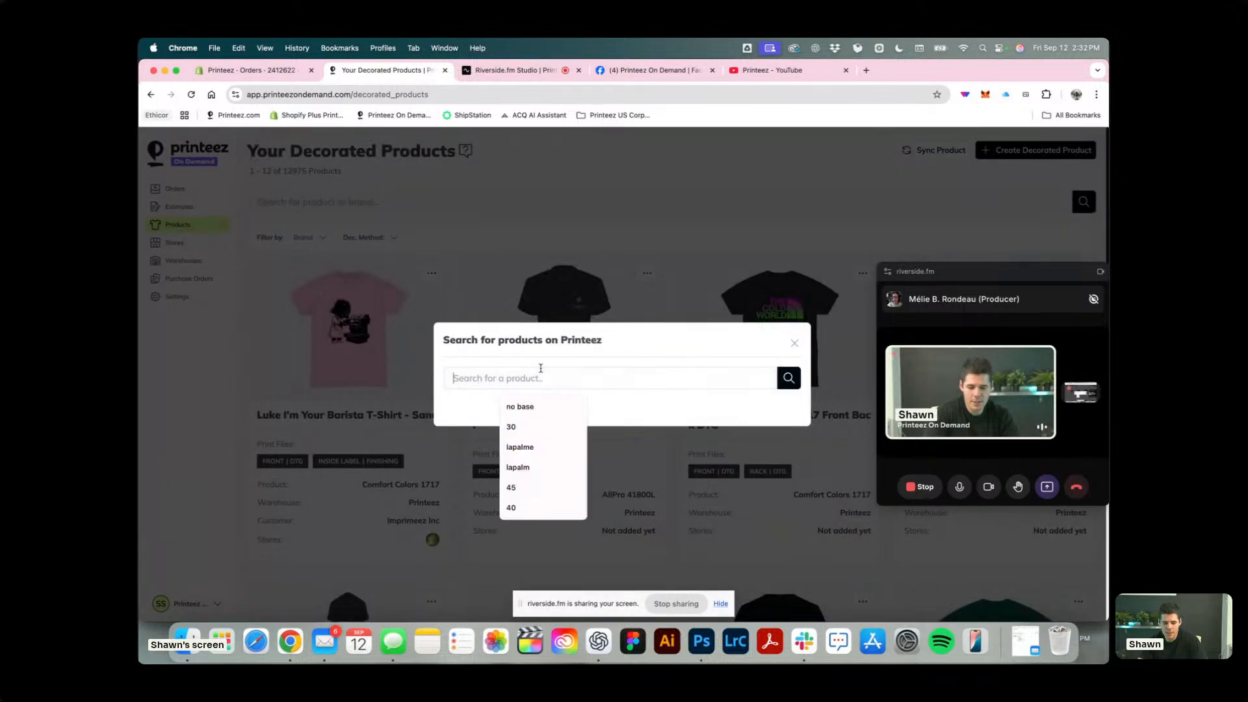
type("LPD | Beaver Two-Tone Cap")
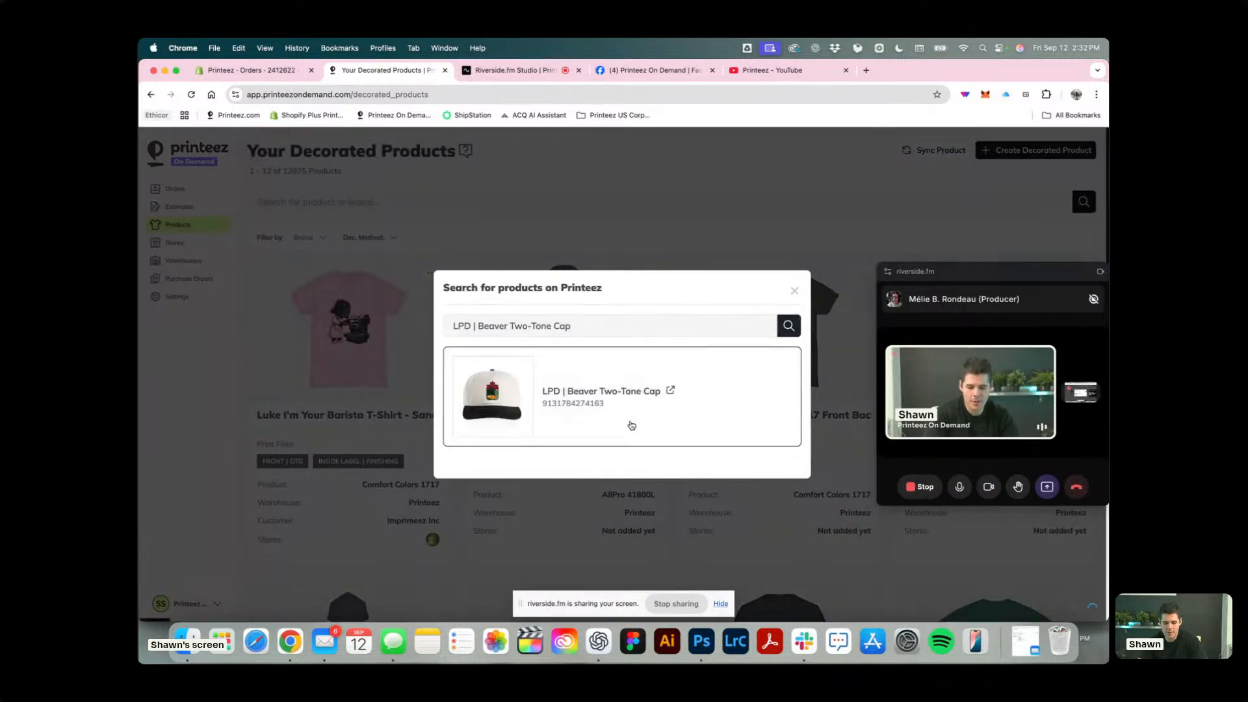
left_click(631, 426)
Choose Luke I'm Your Barista T-Shirt - Sand as the cap's decorated product and open the variant's SKU choices.
left_click_drag(1014, 273, 280, 139)
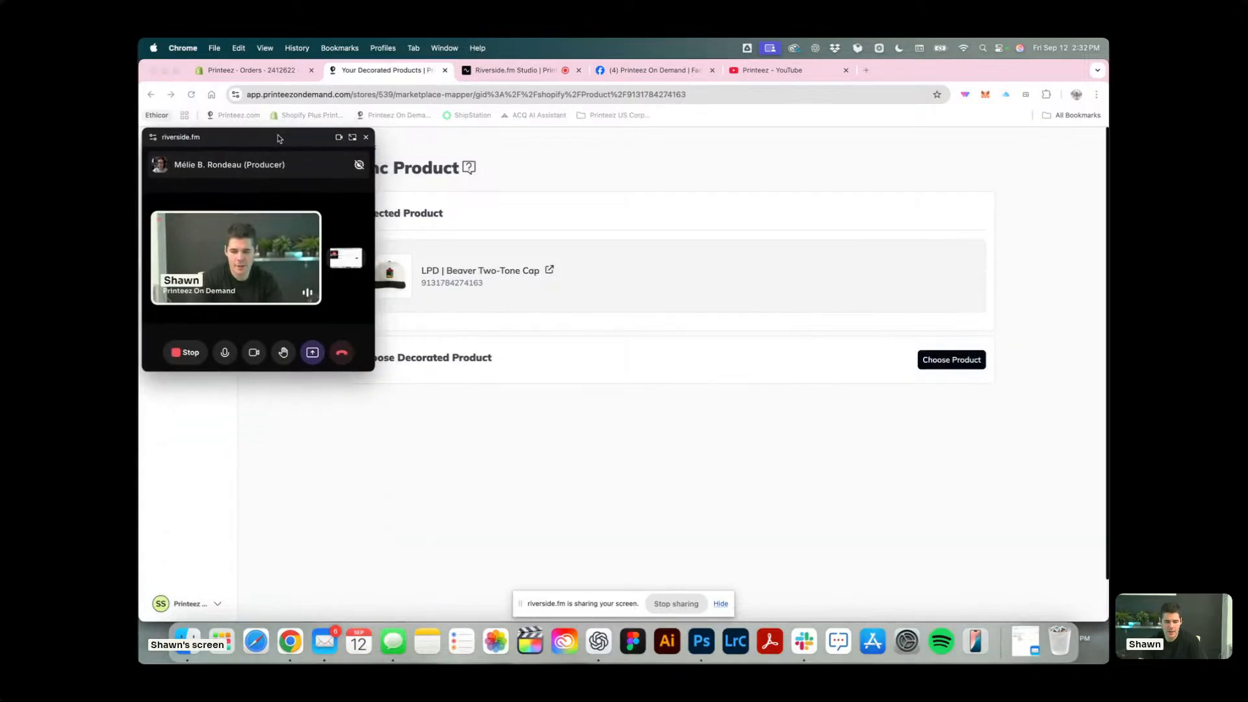
left_click(961, 362)
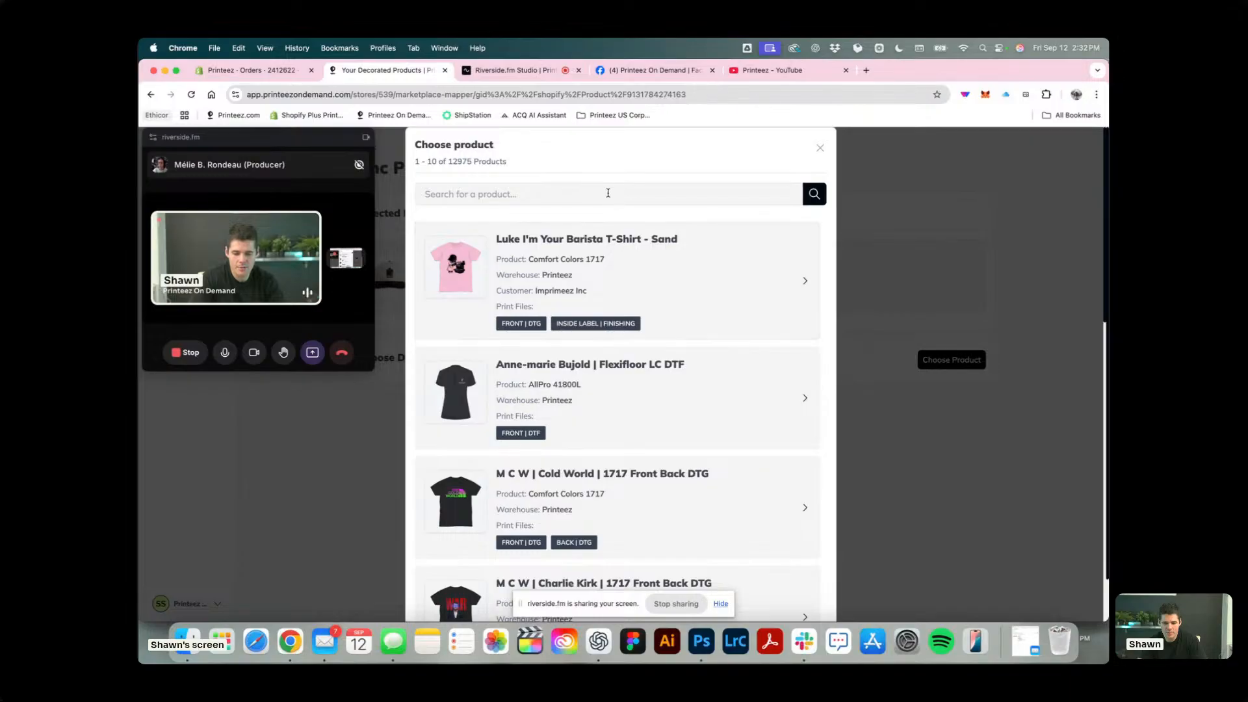
left_click(588, 253)
left_click(801, 590)
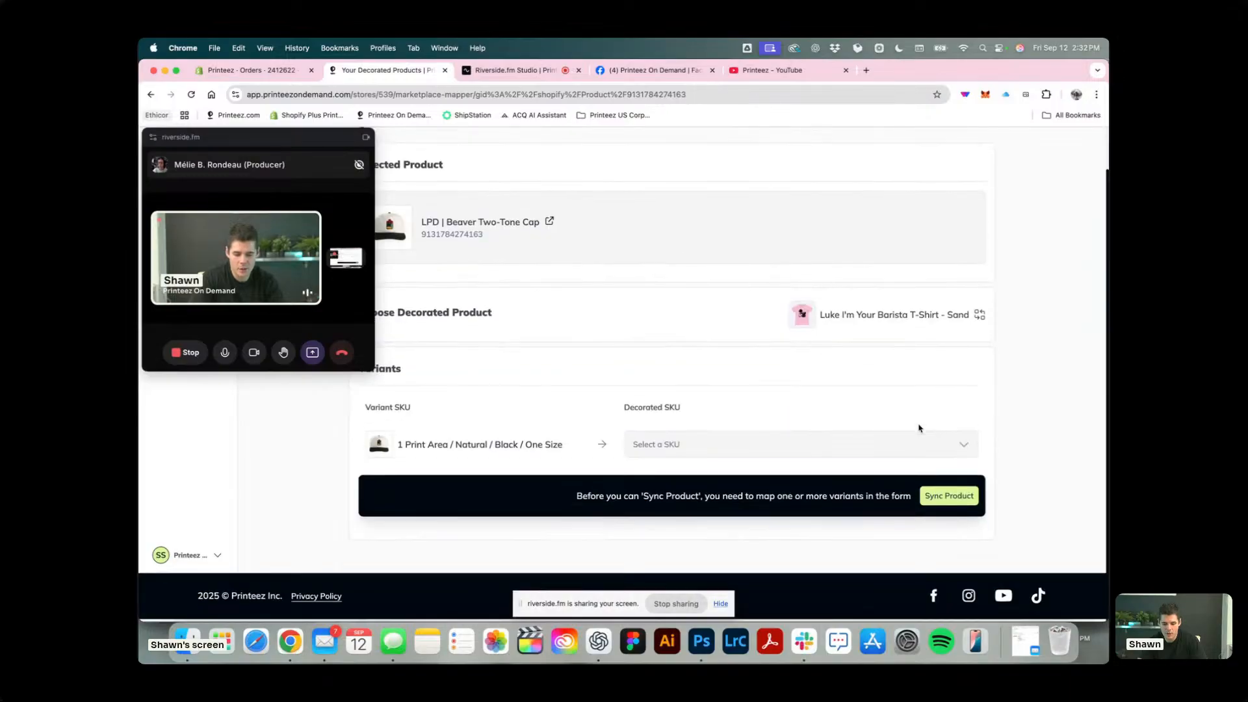
left_click(774, 443)
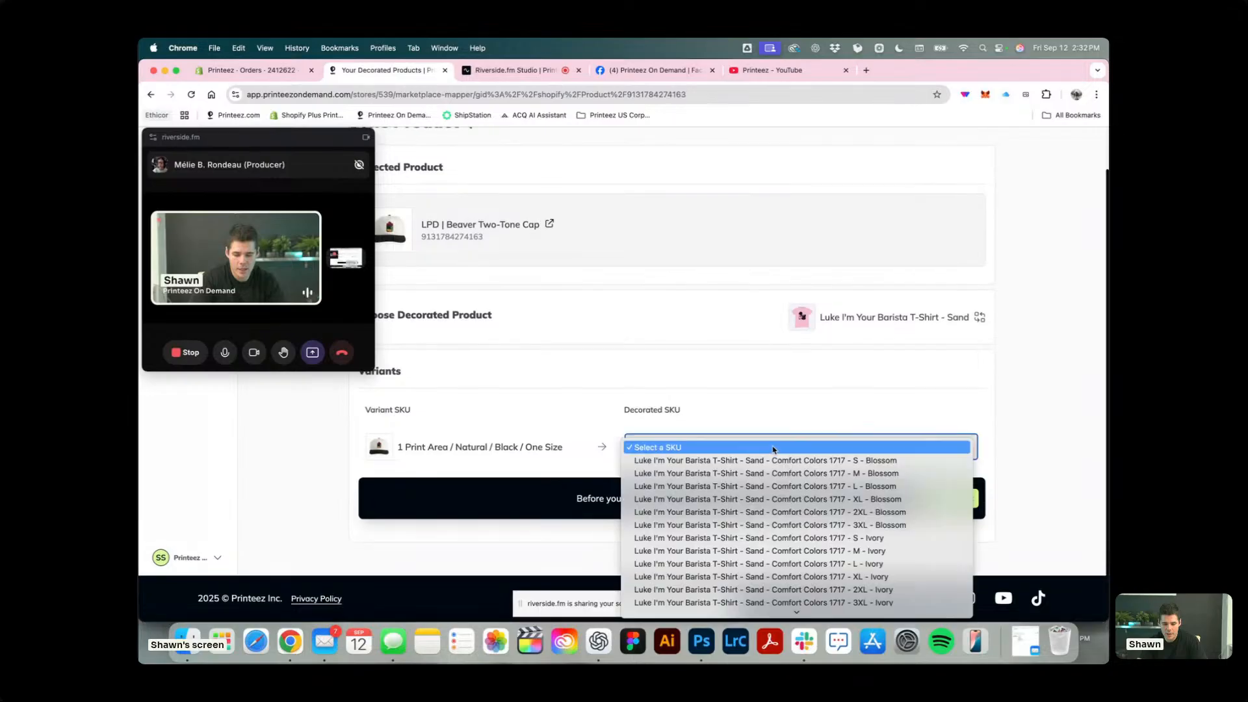
left_click(757, 375)
left_click(487, 445)
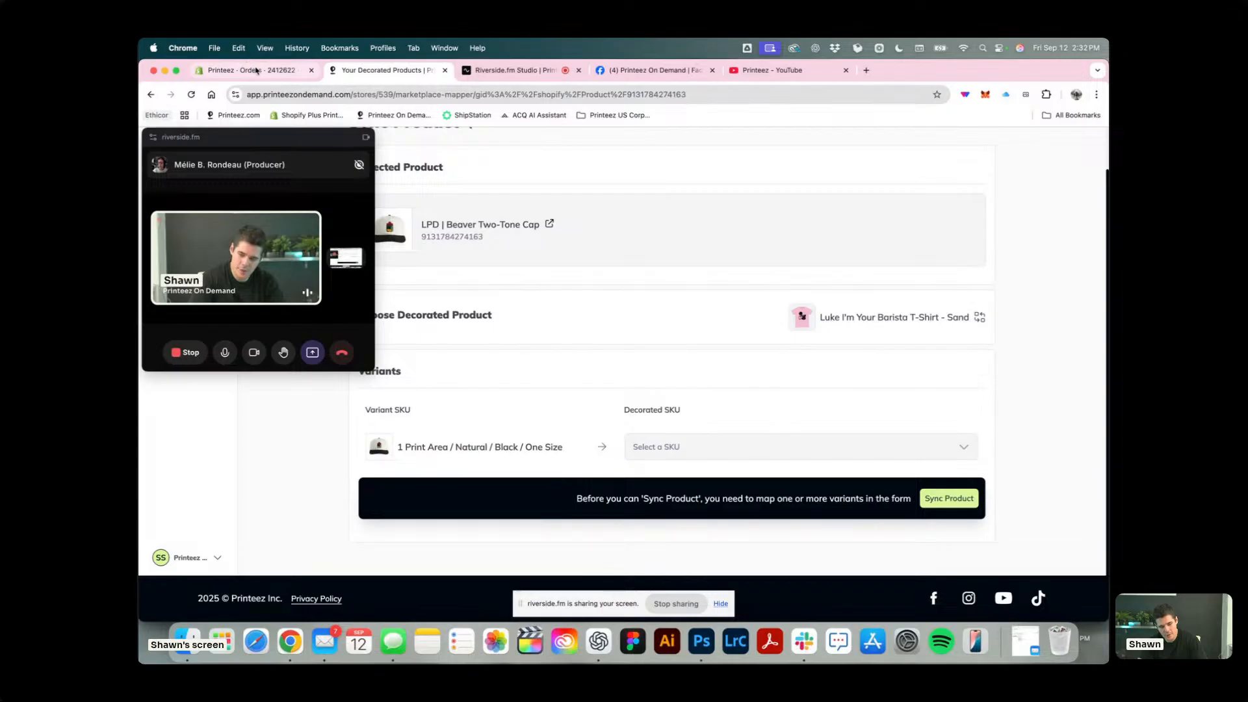
Move the call window off the navigation, reopen the one-cap order and continue to its shipping info.
left_click_drag(294, 143, 984, 187)
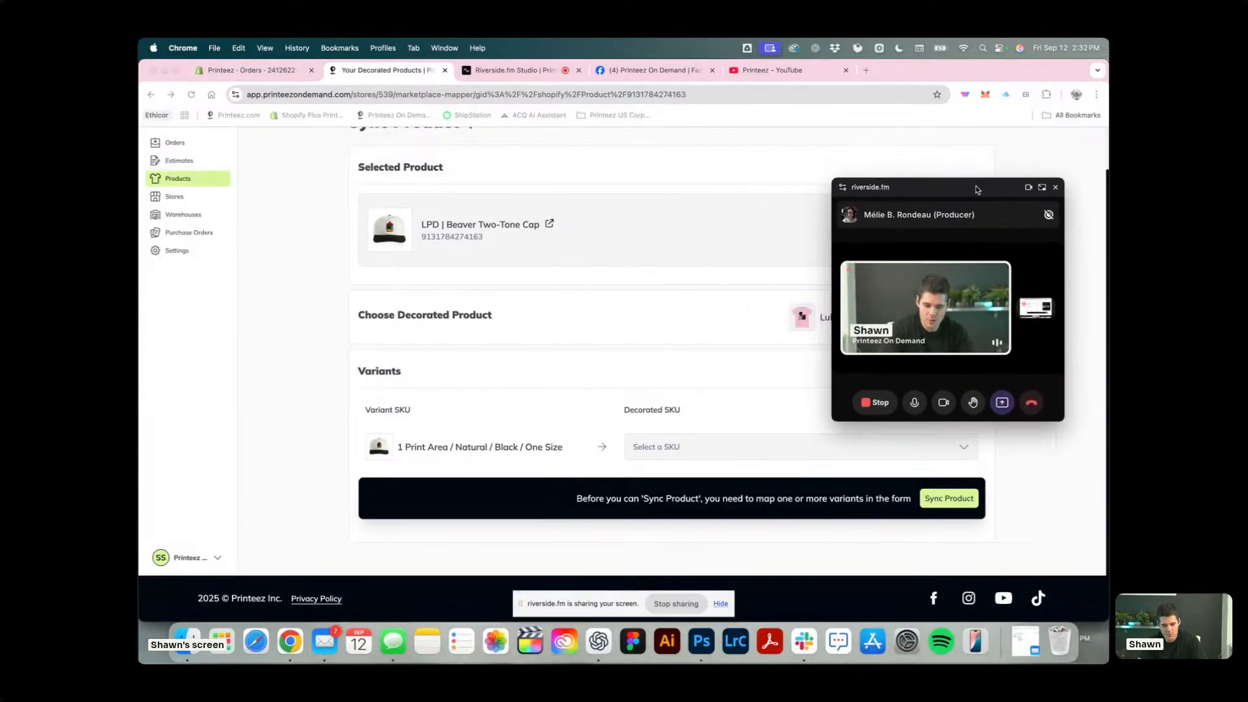
scroll(231, 189, "up", 2)
left_click(176, 188)
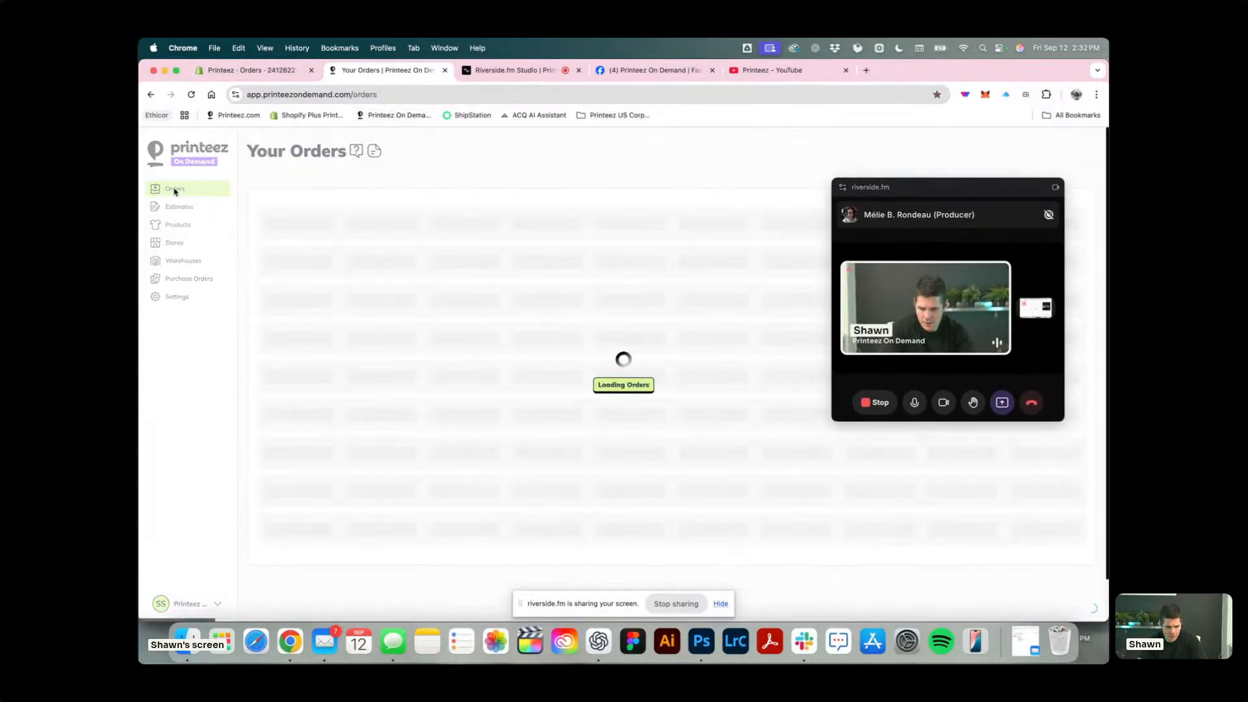
left_click(327, 360)
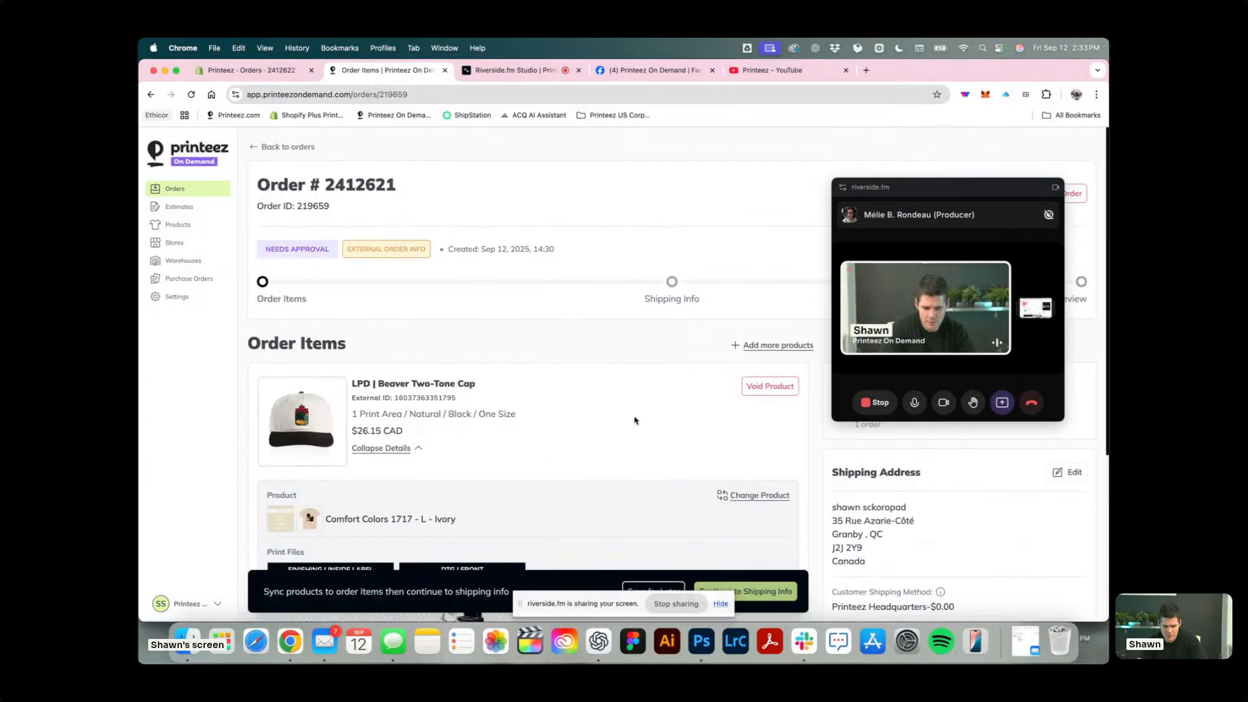
scroll(420, 261, "down", 5)
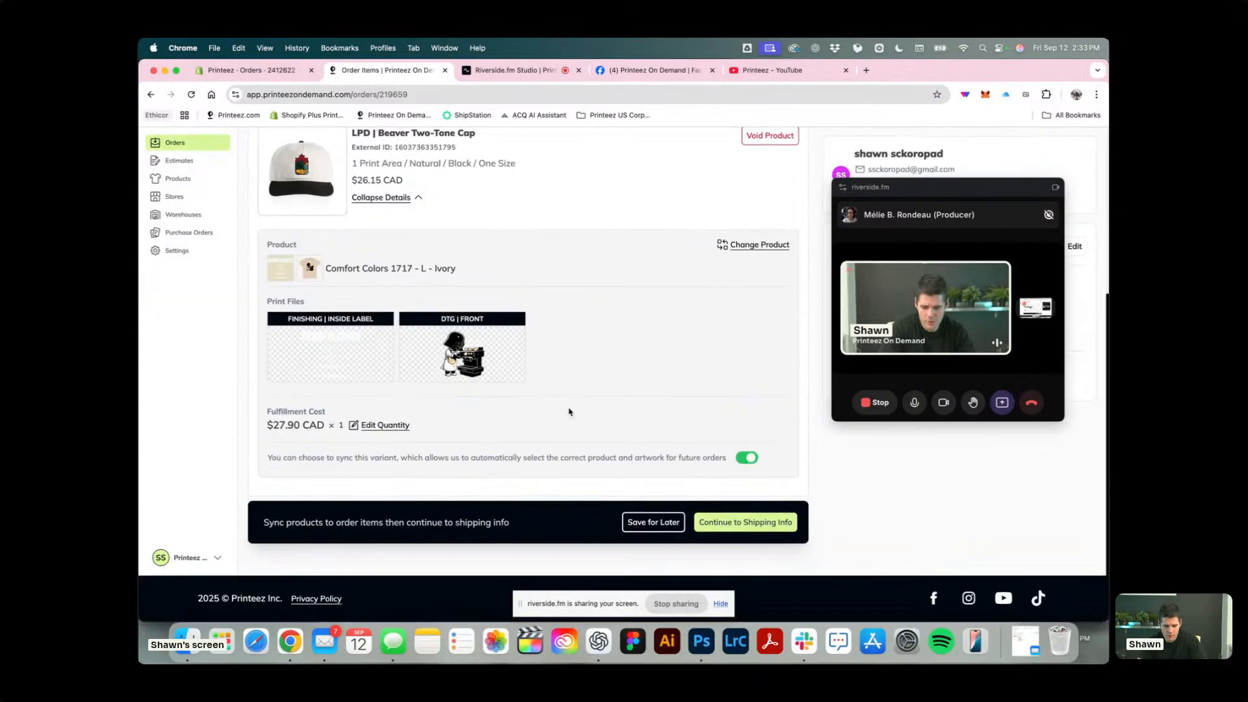
left_click(741, 527)
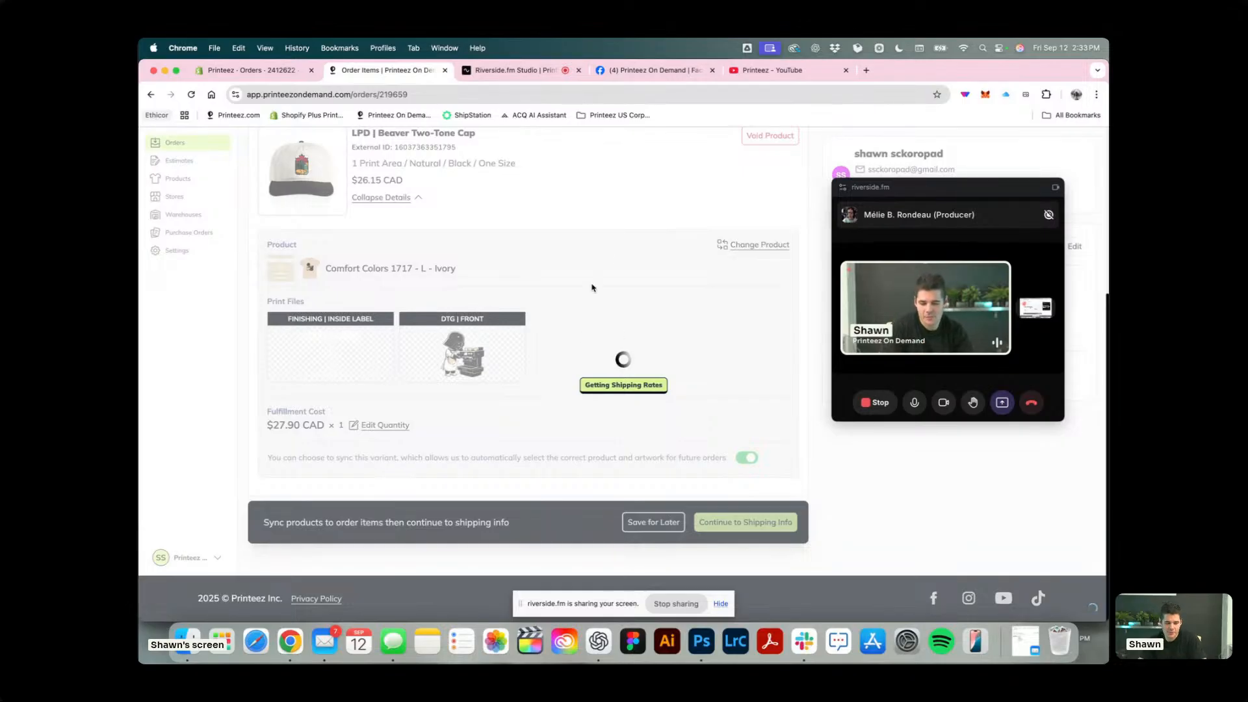
Set the order's shipping method to Pickup and submit it to production from the review.
scroll(518, 410, "down", 3)
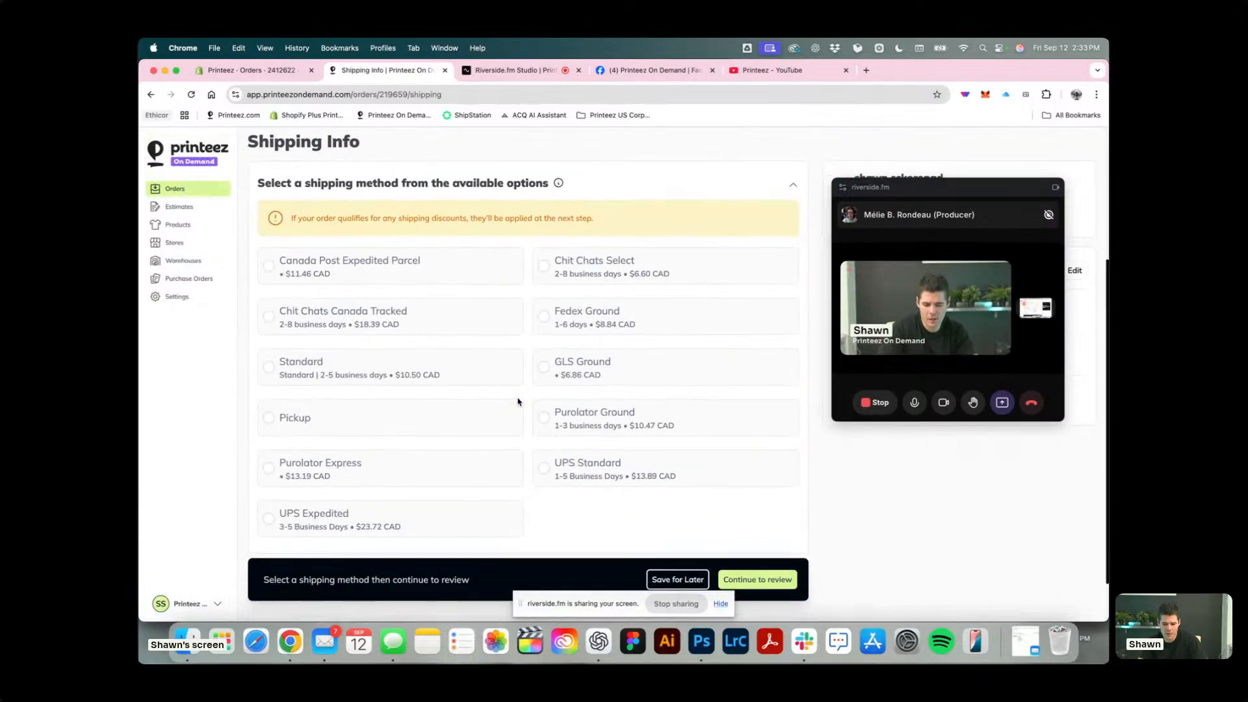
left_click(386, 419)
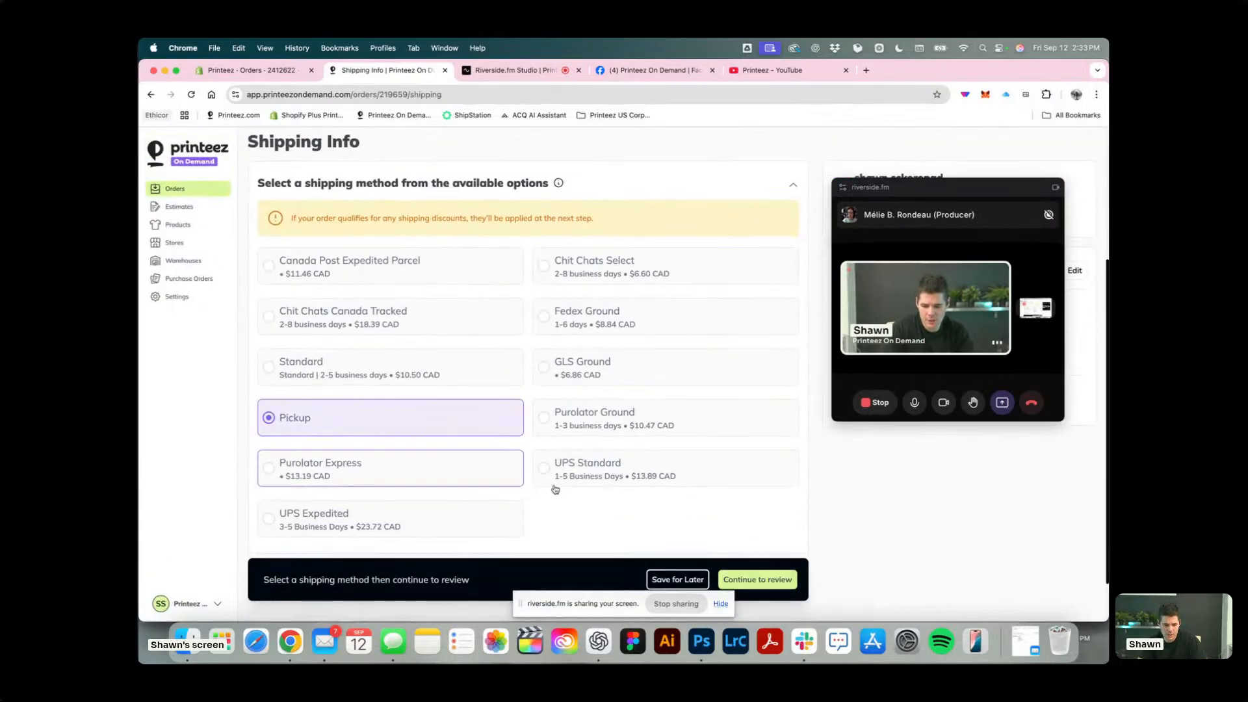
left_click(758, 580)
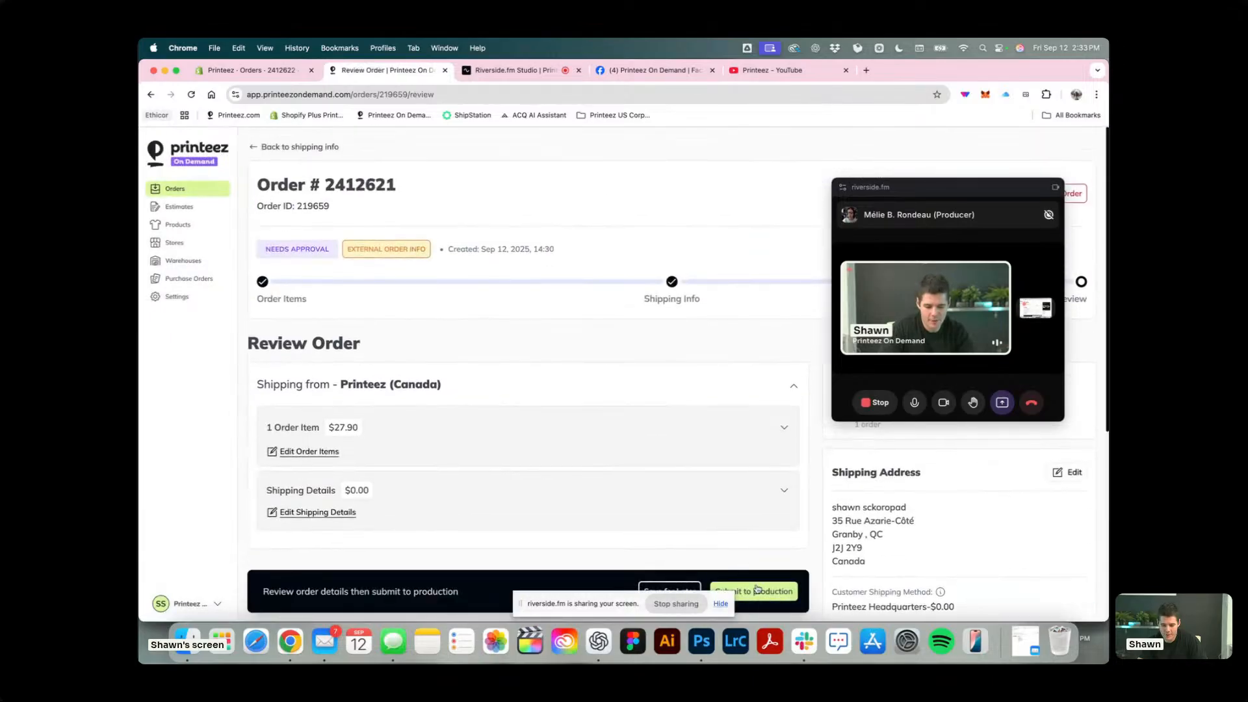
left_click(758, 590)
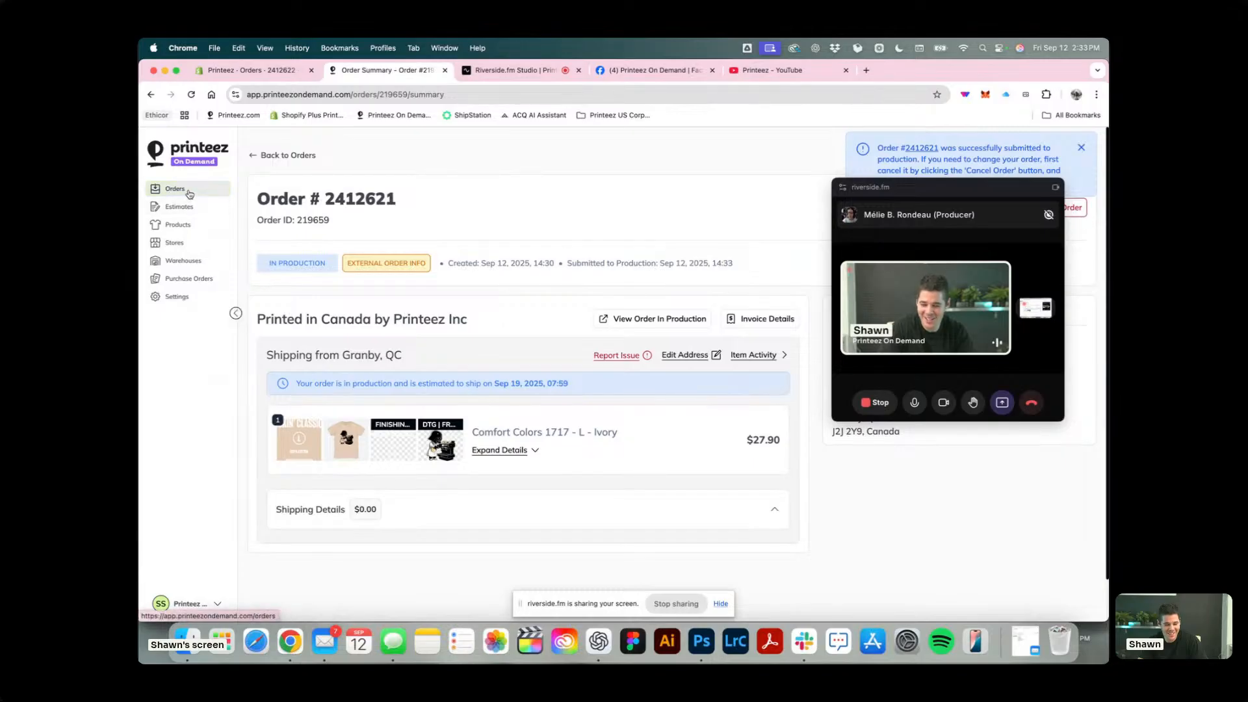
Return to the orders list, open the decorated products in a separate tab and review the Luke I'm Your Barista T-Shirt - Sand details.
left_click(182, 194)
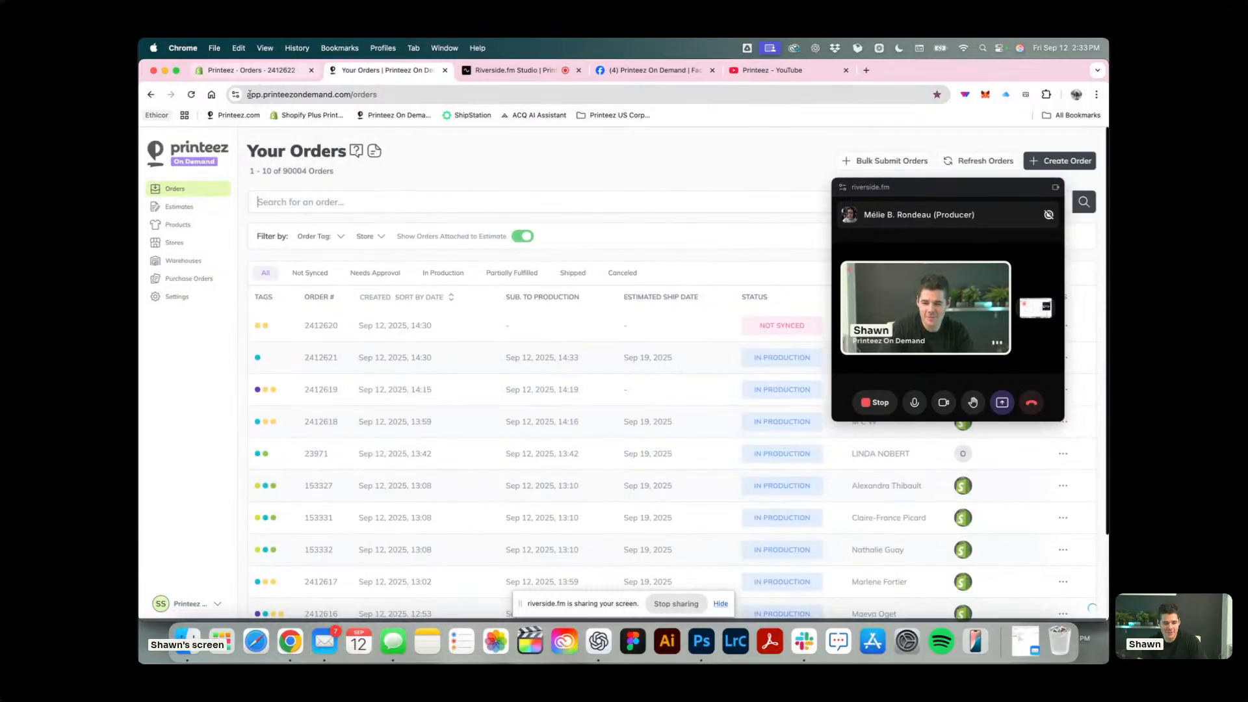
left_click(567, 72)
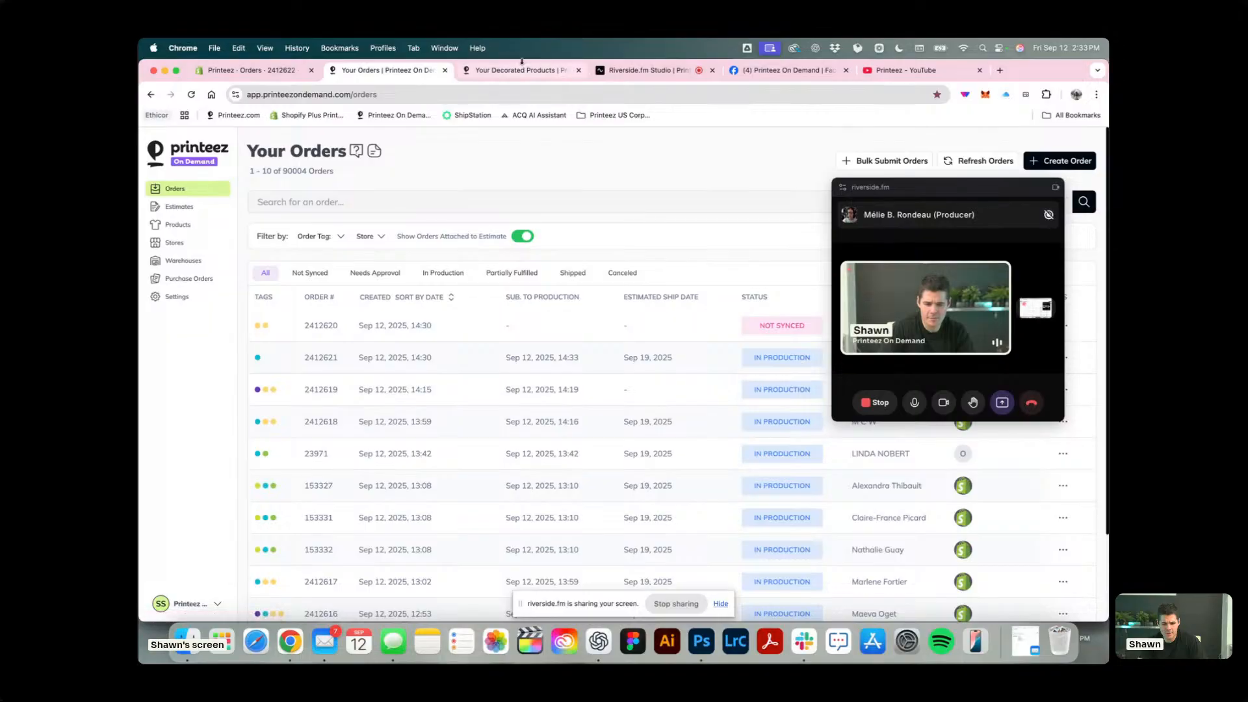
left_click(397, 293)
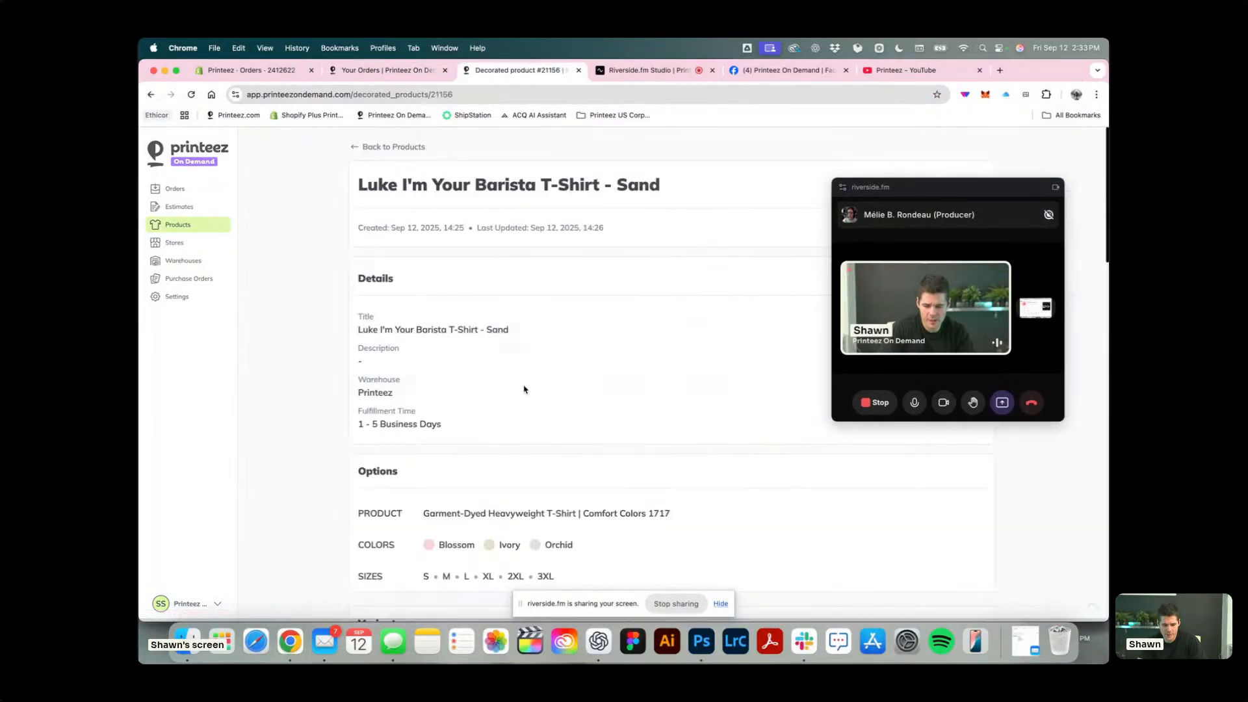
scroll(524, 390, "down", 15)
scroll(524, 389, "up", 6)
scroll(524, 389, "up", 10)
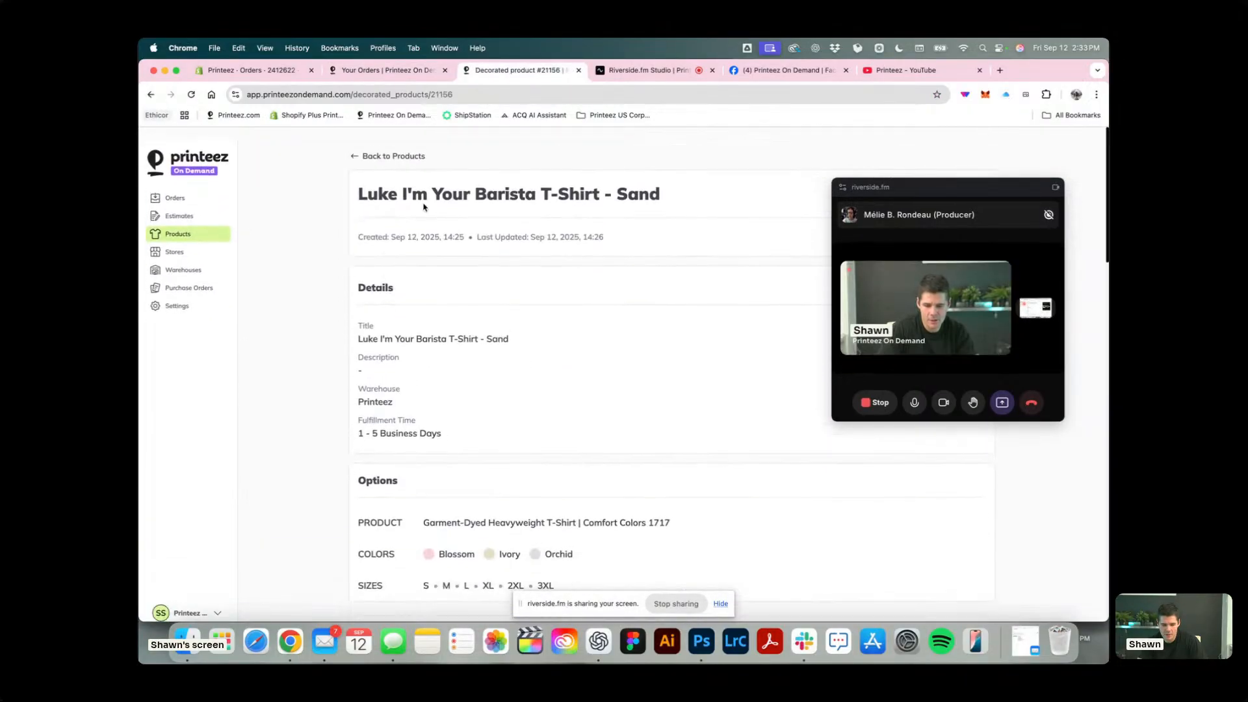
Return to the decorated products, start a sync for the Printeez store and pick LPD | Beaver Two-Tone Cap as the store product.
left_click(381, 150)
left_click(928, 151)
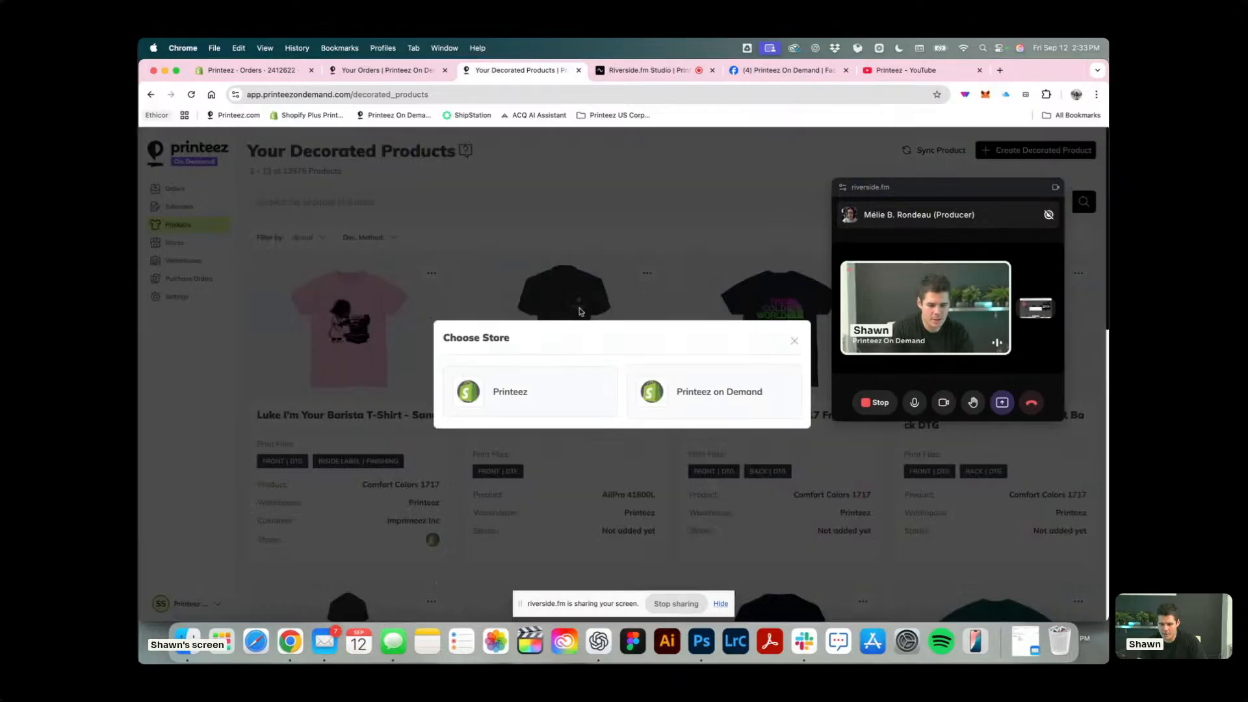
left_click(510, 394)
left_click(511, 389)
type("LPD | Beaver Two-Tone Cap")
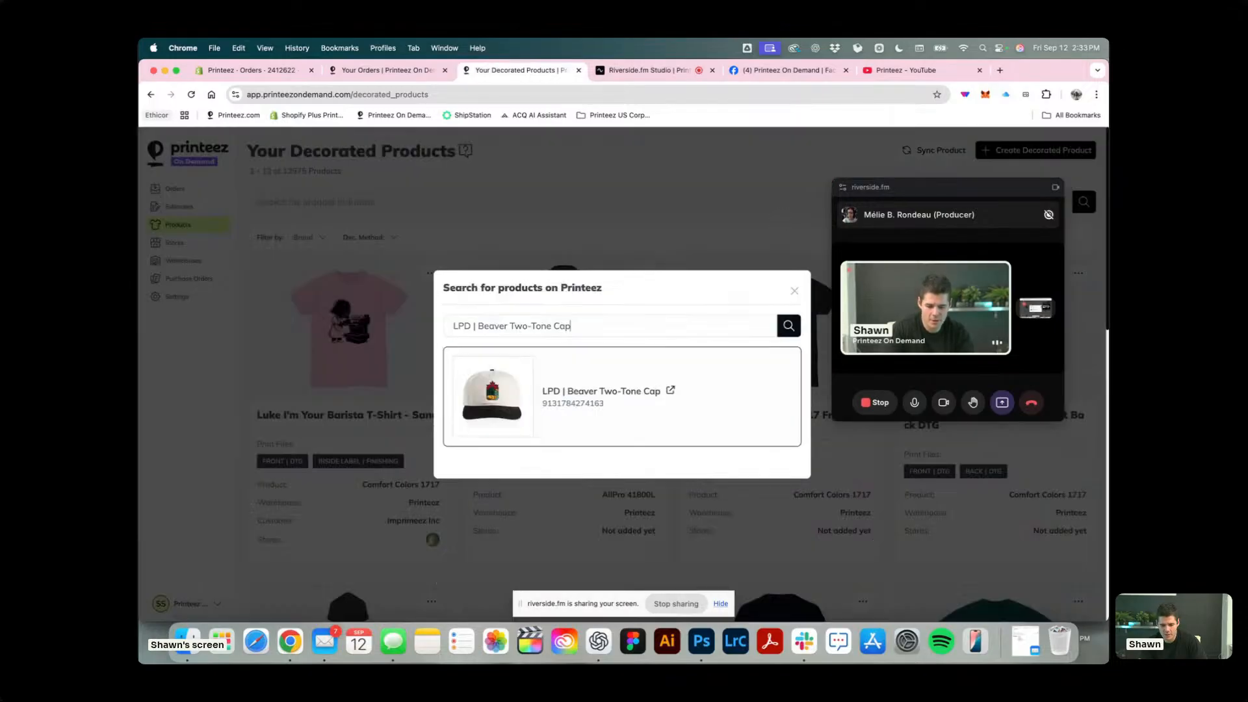
left_click(688, 414)
Assign Luke I'm Your Barista T-Shirt - Sand as the decorated product, close the call window and view the cap variant's SKU choices.
left_click_drag(968, 188, 274, 176)
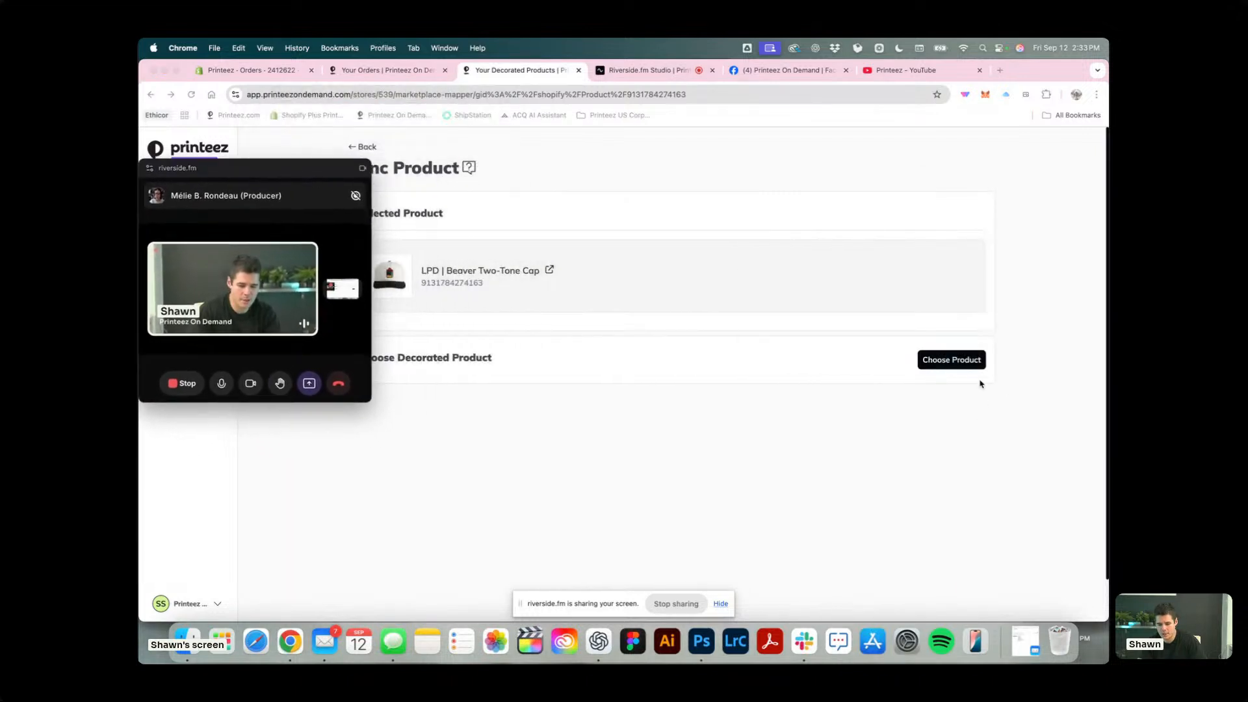
left_click(960, 366)
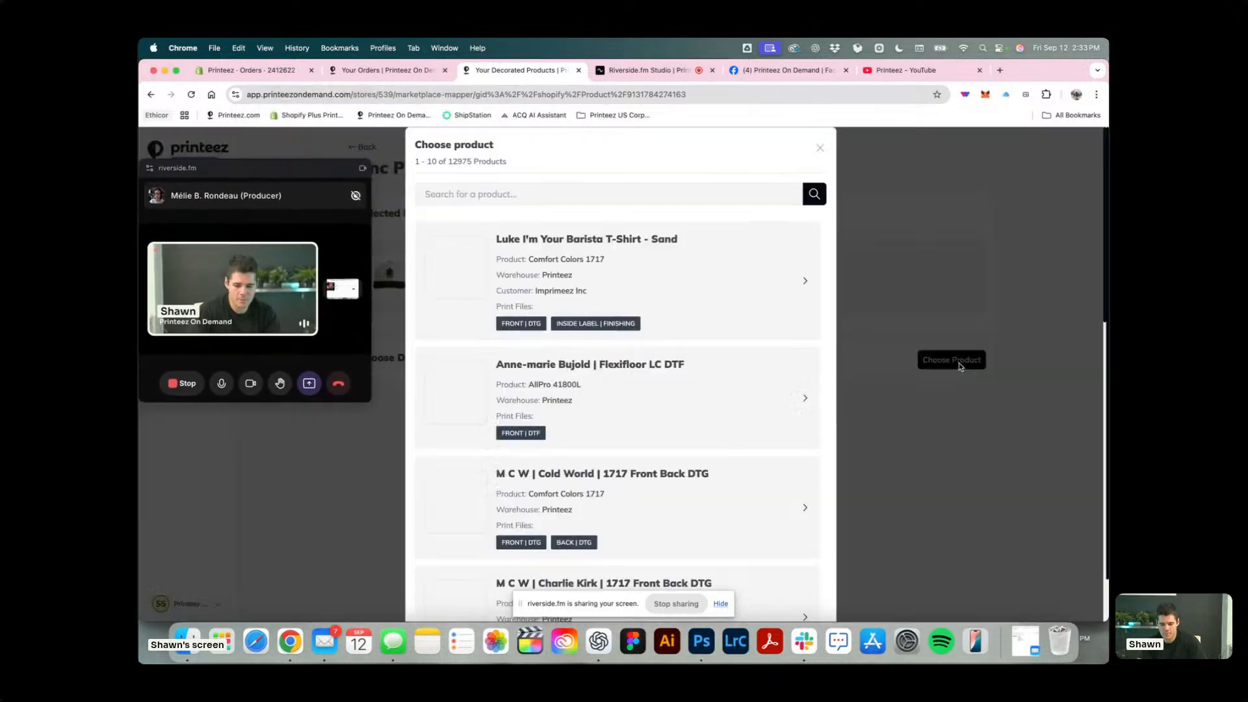
left_click(725, 272)
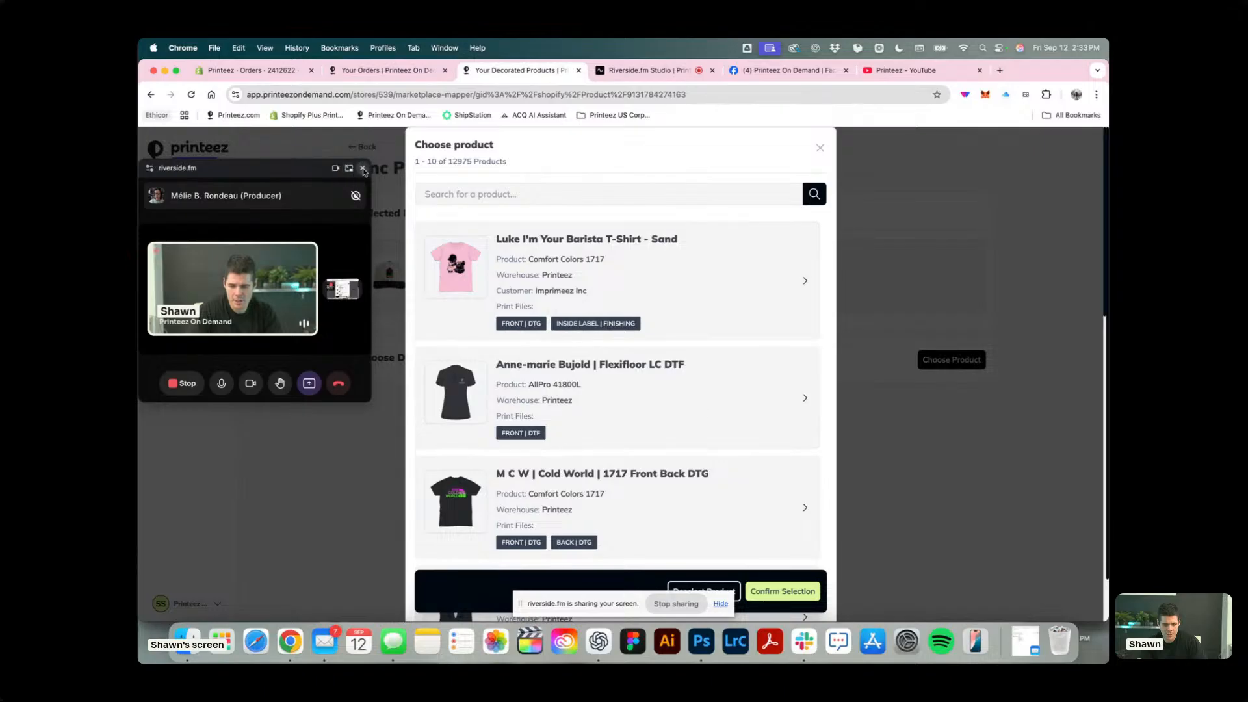
left_click(363, 169)
left_click(725, 288)
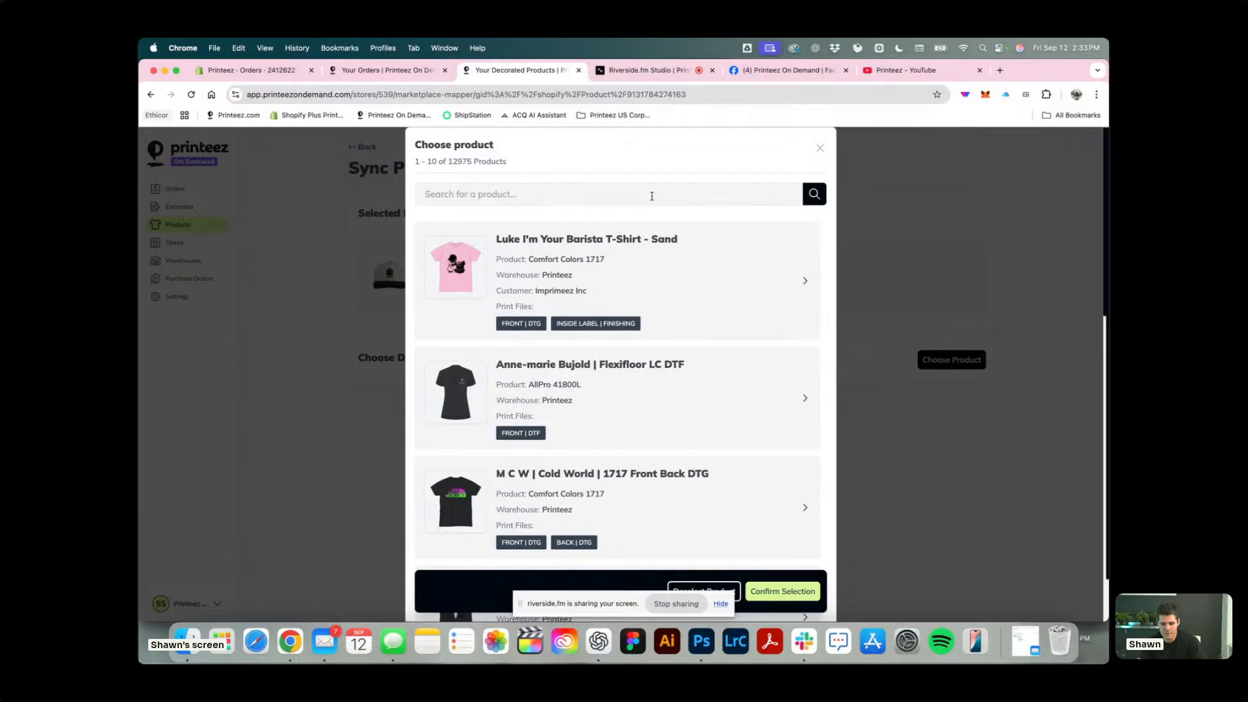
left_click(784, 592)
scroll(720, 516, "down", 1)
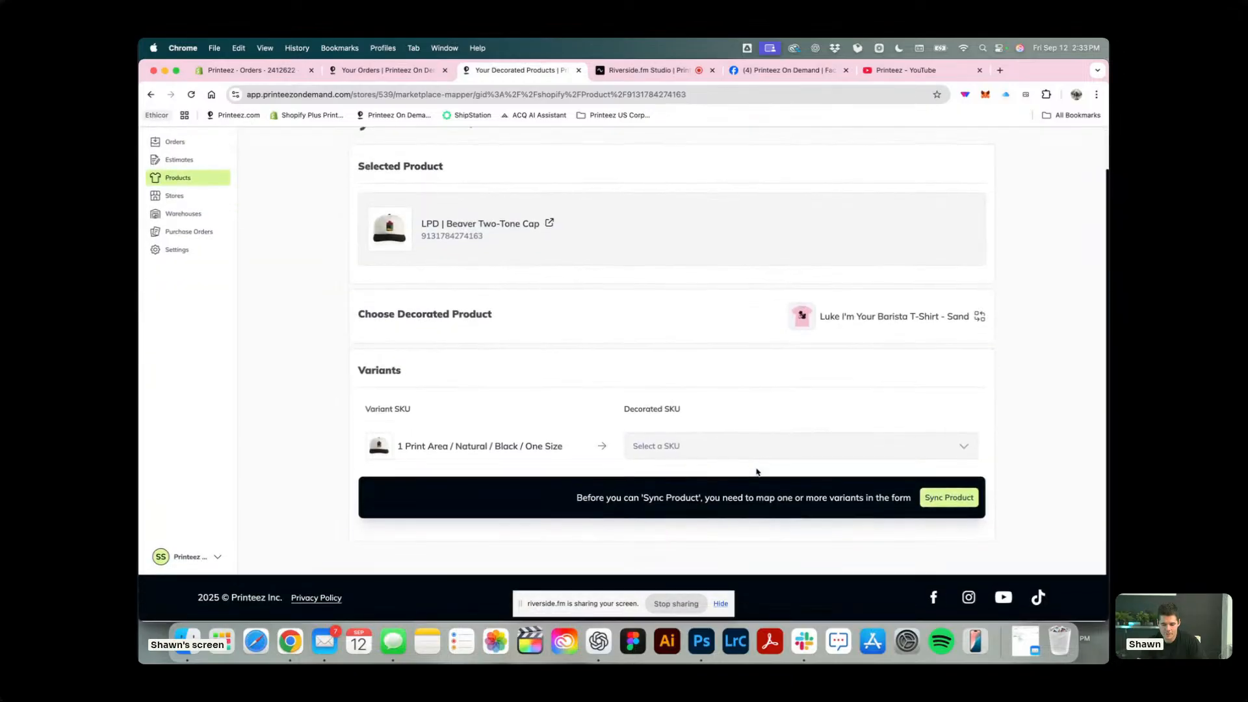
left_click(751, 449)
left_click(602, 382)
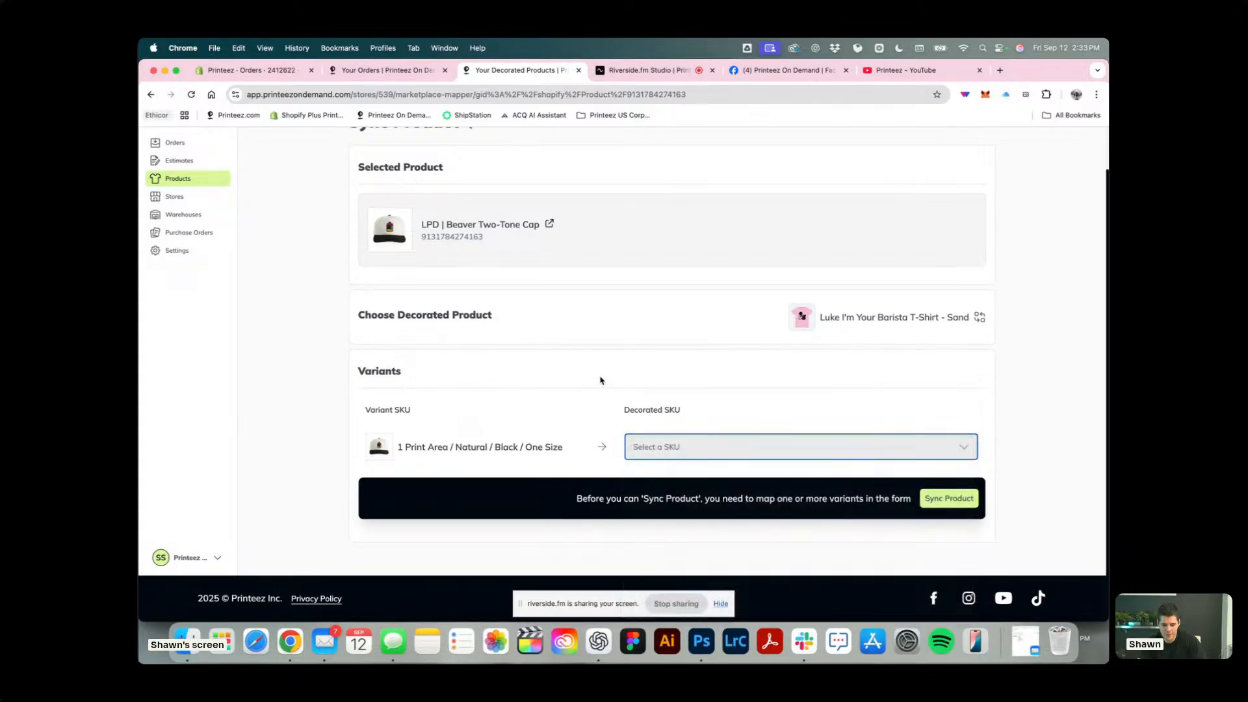
Check the new 12-cap pickup order in Shopify and refresh the Printeez On Demand orders list to retrieve it.
scroll(478, 372, "up", 1)
left_click(378, 71)
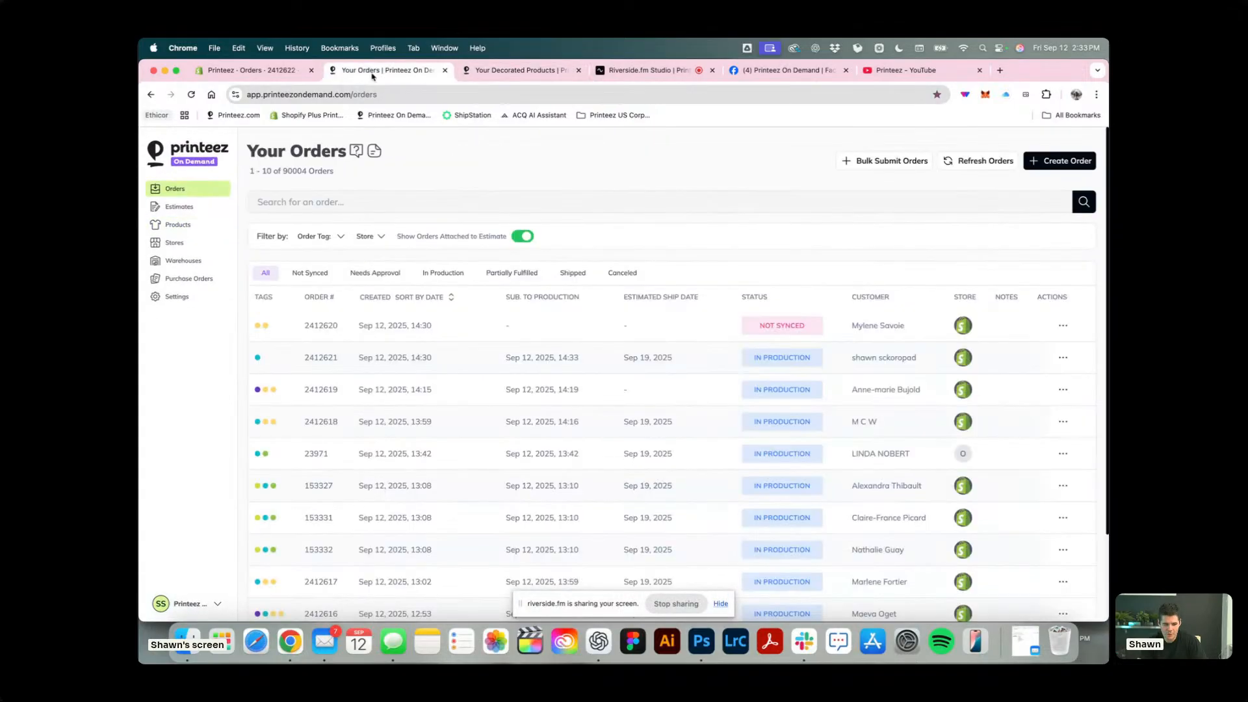
left_click(256, 70)
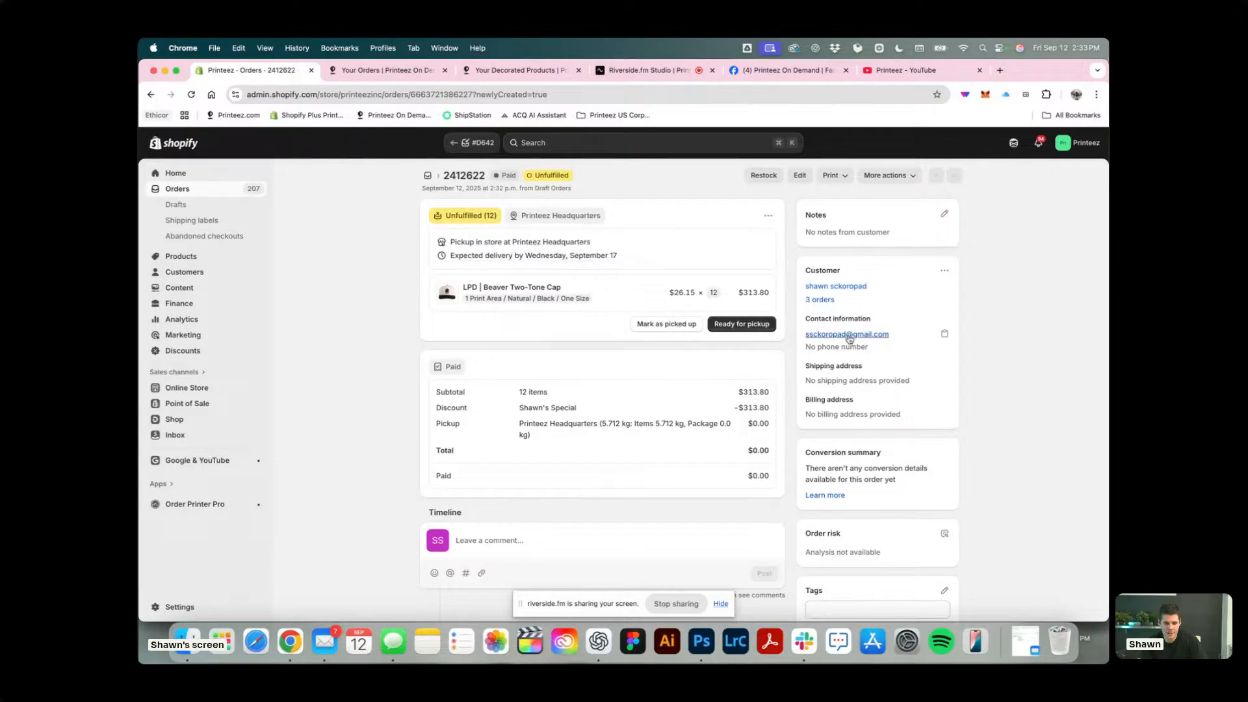
left_click(378, 70)
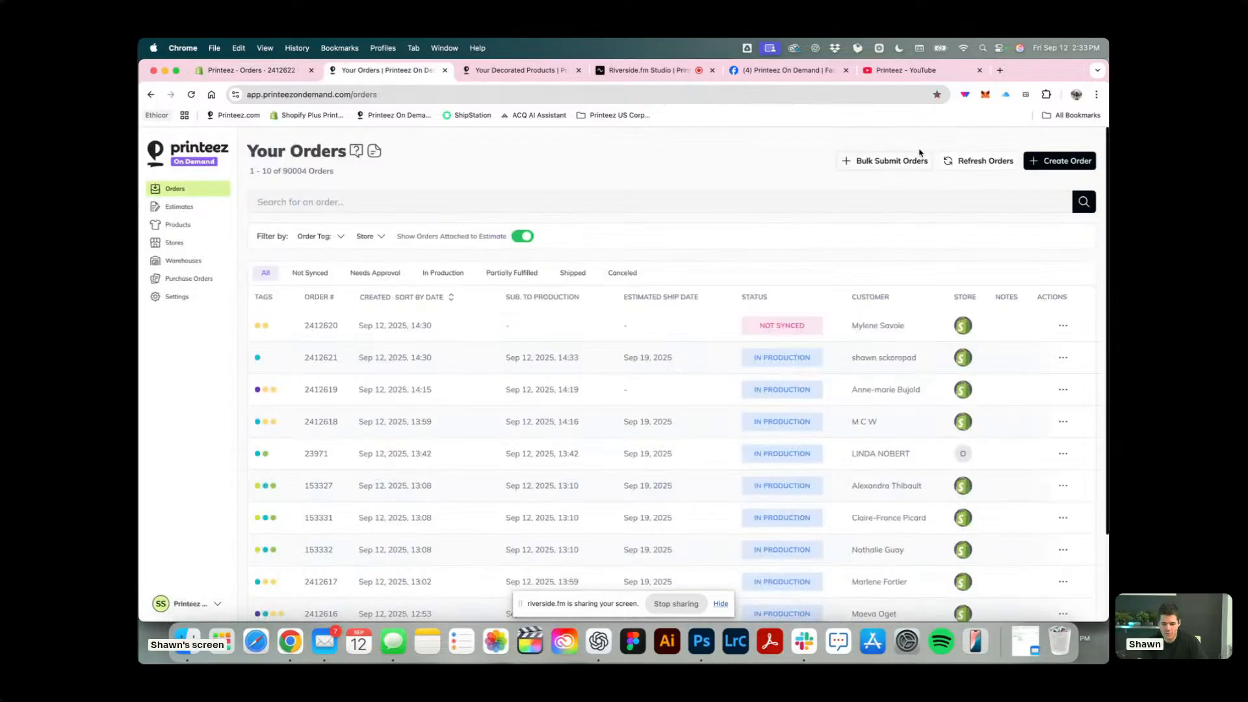
left_click(978, 161)
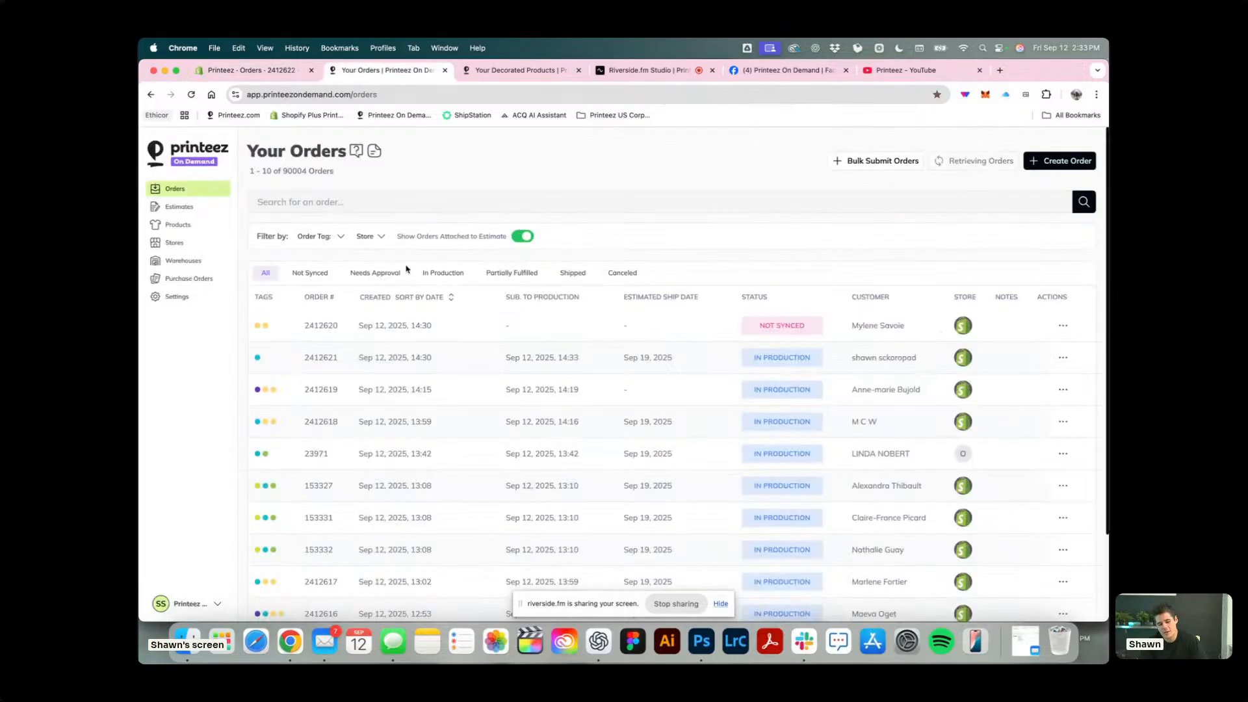
Review the expanded item details of the Comfort Colors 1717 order in production and return to the orders list.
left_click(321, 358)
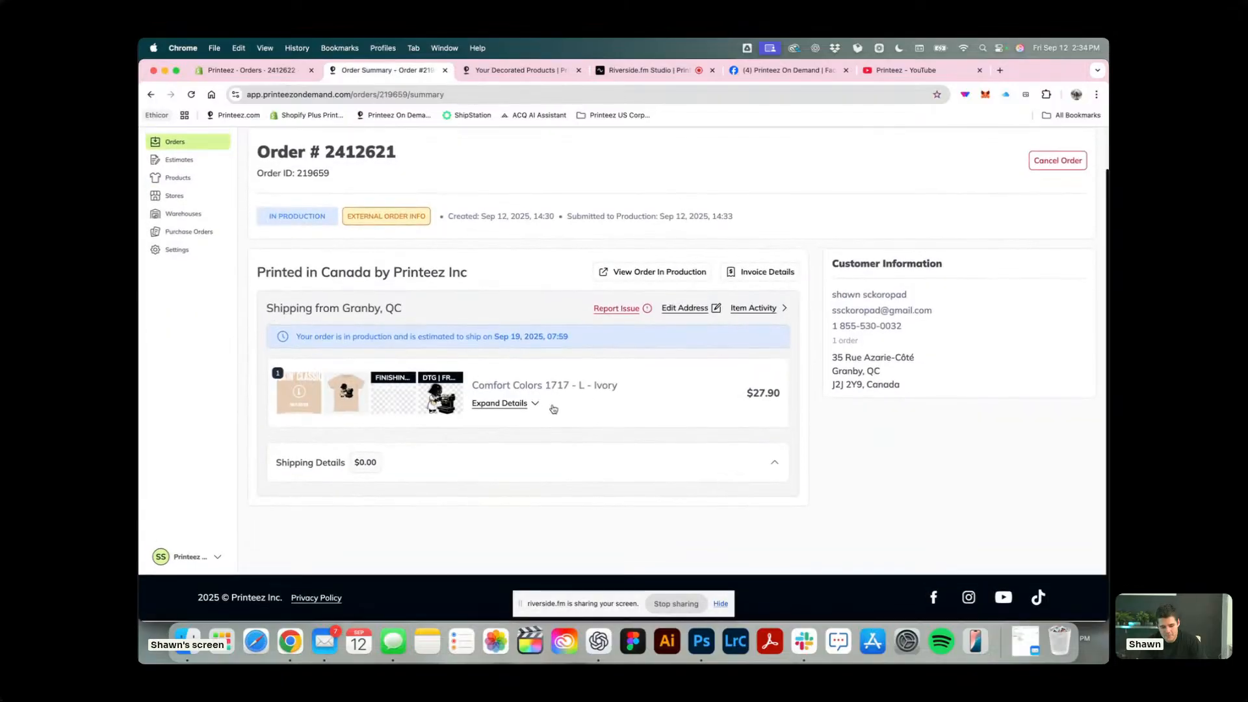
left_click(521, 404)
scroll(635, 418, "down", 2)
scroll(455, 325, "up", 4)
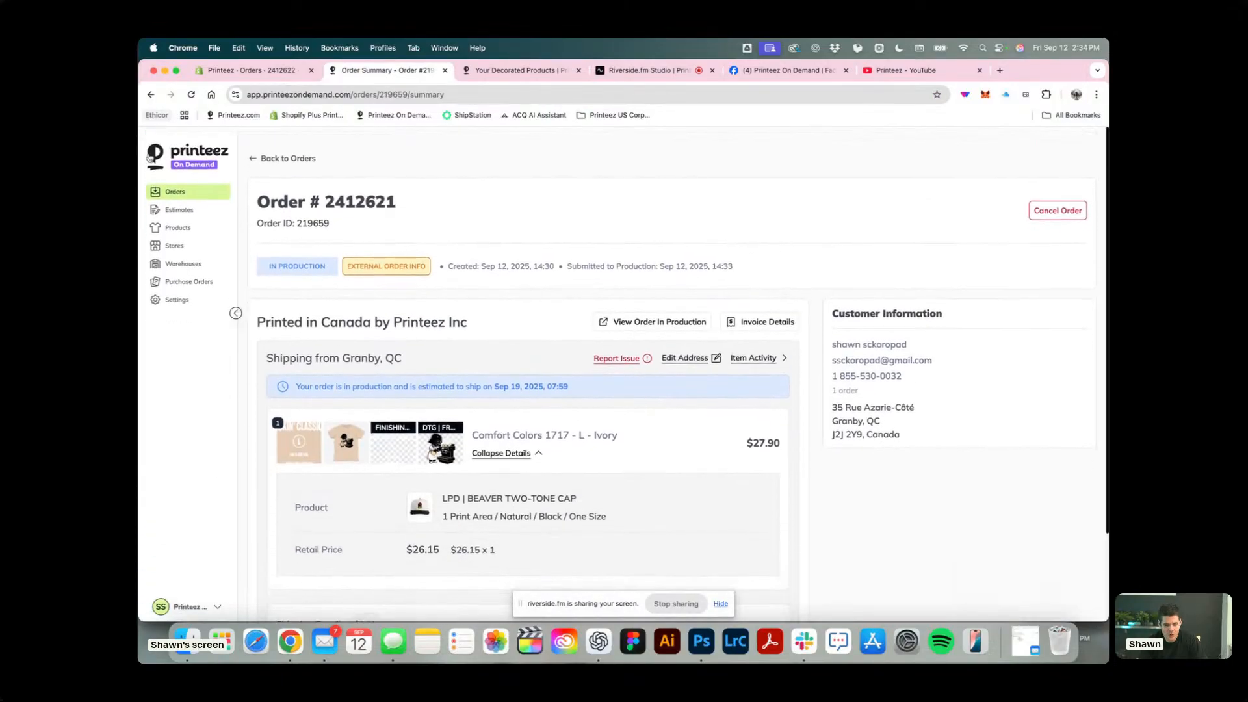
left_click(151, 157)
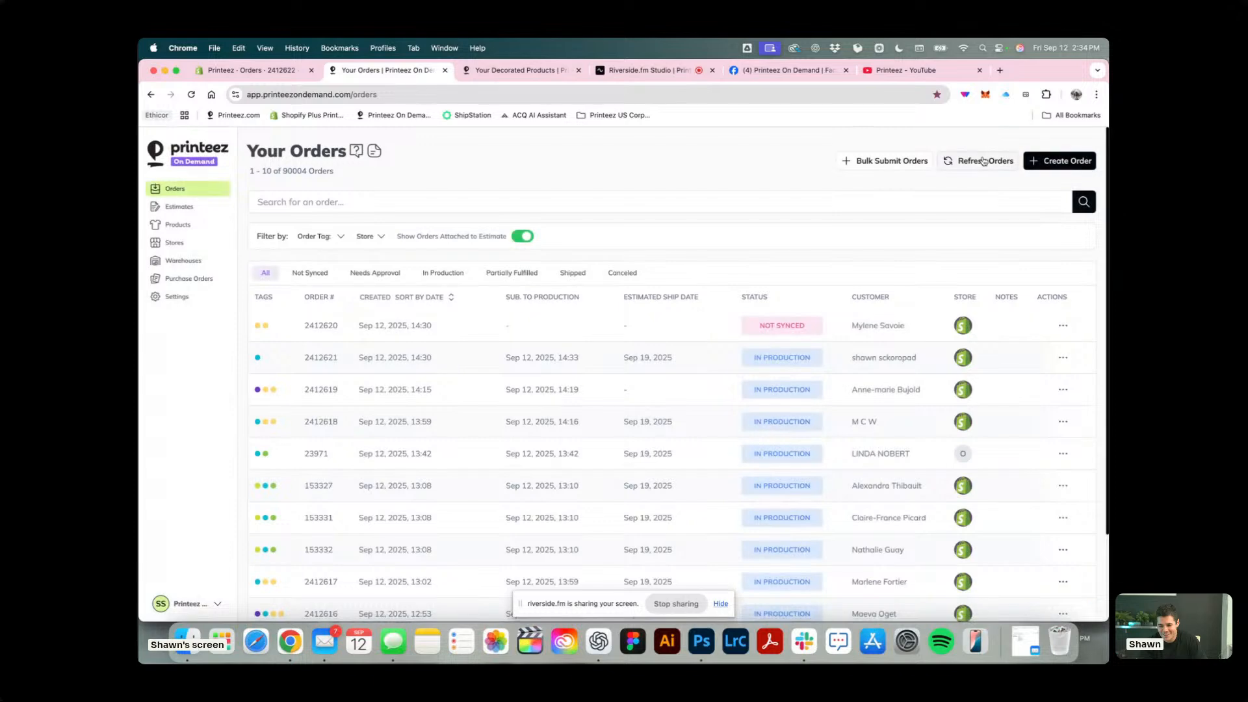
Retrieve the new store order, open it and check the product and print files assigned to LPD | Beaver Two-Tone Cap.
left_click(985, 161)
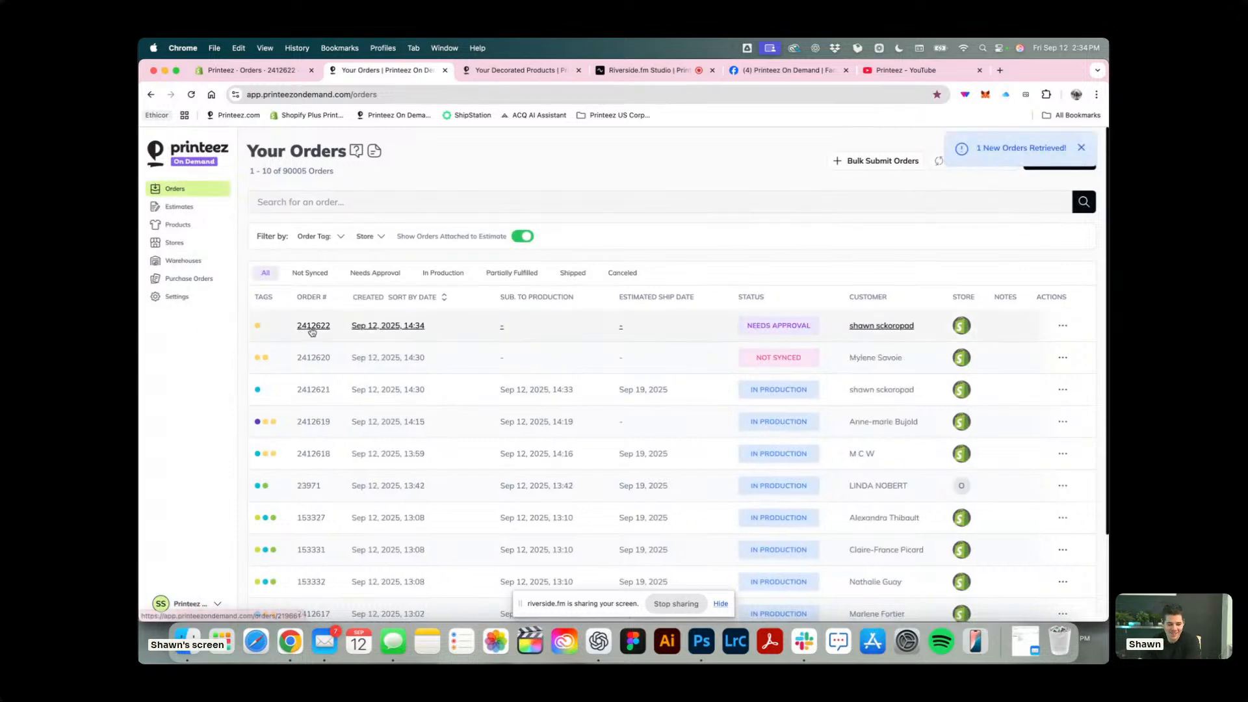
left_click(336, 326)
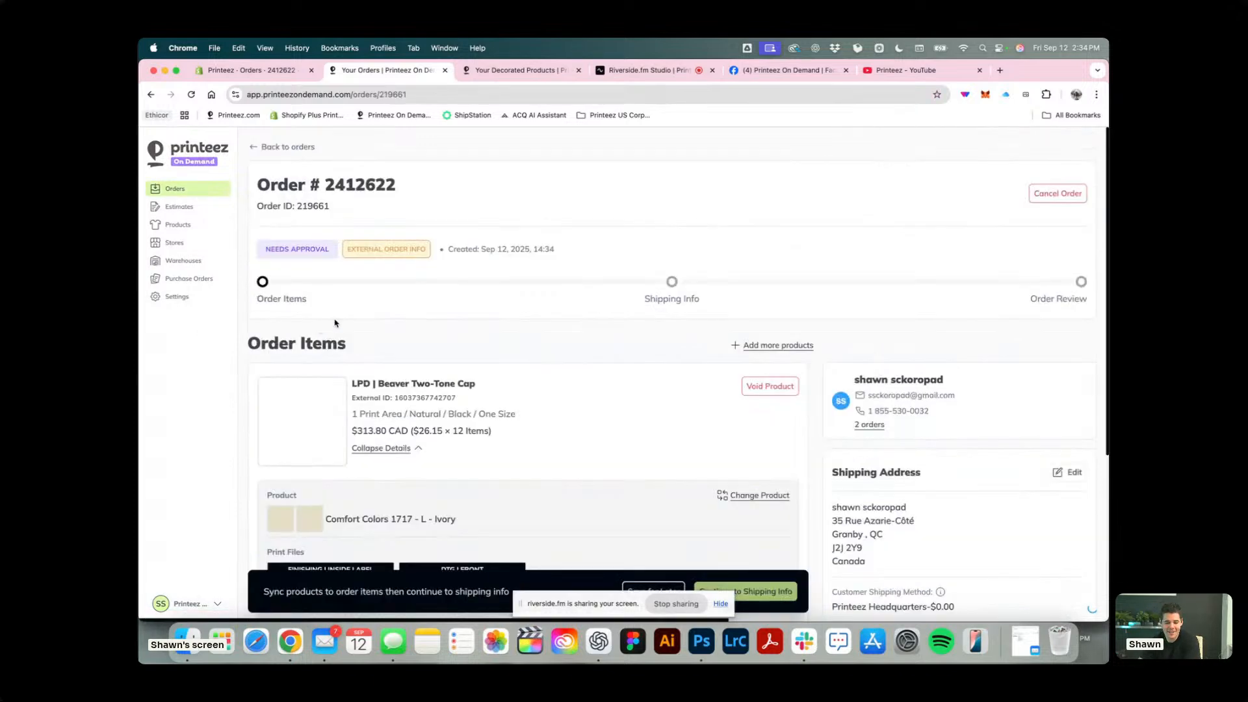
scroll(335, 323, "down", 5)
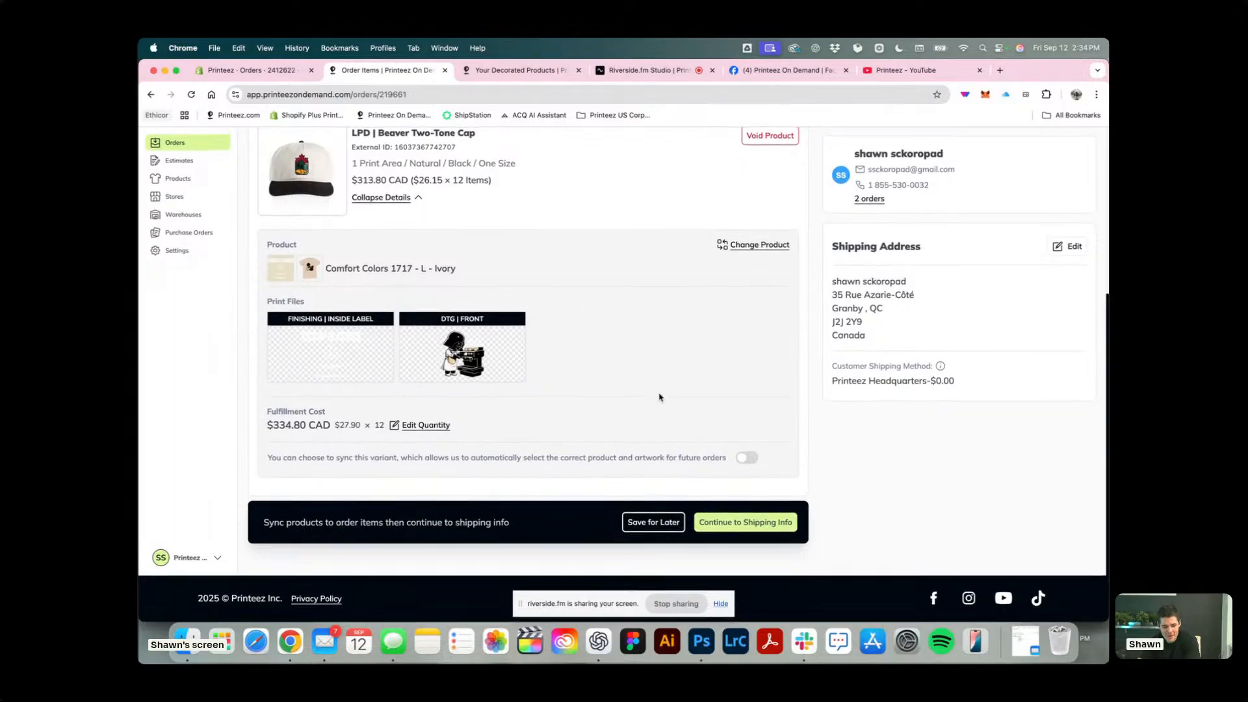
scroll(659, 397, "up", 1)
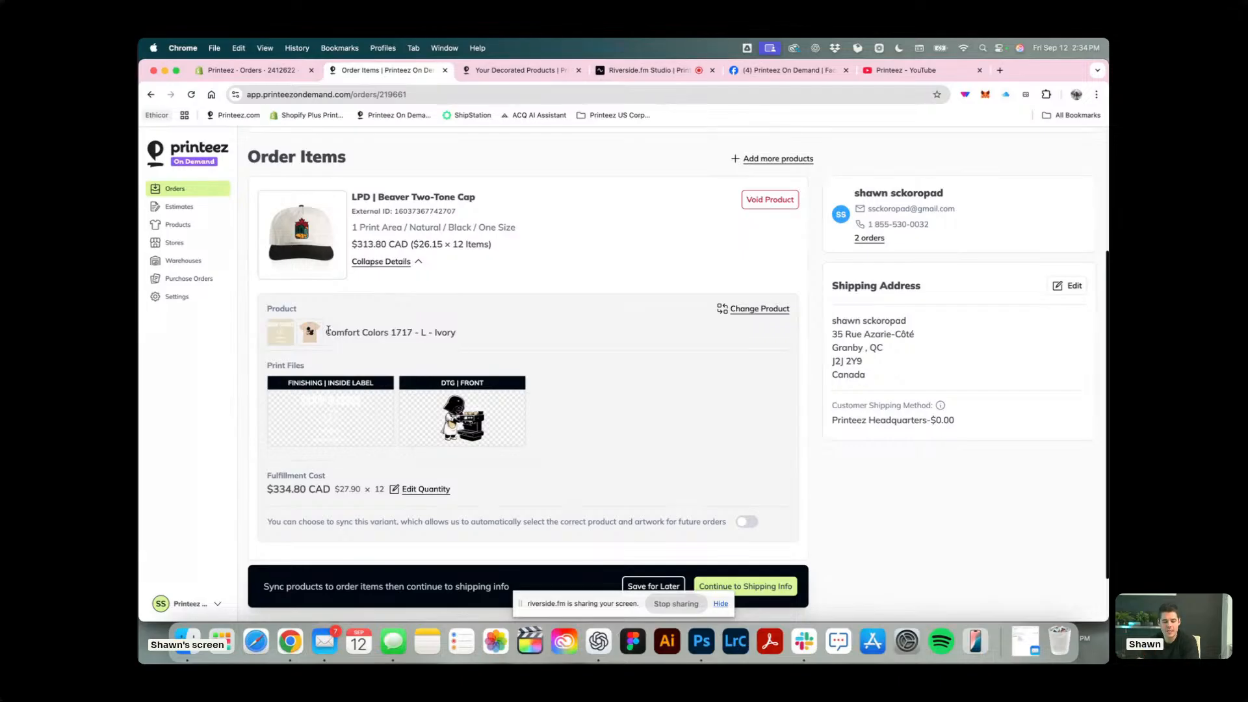
left_click_drag(479, 332, 325, 330)
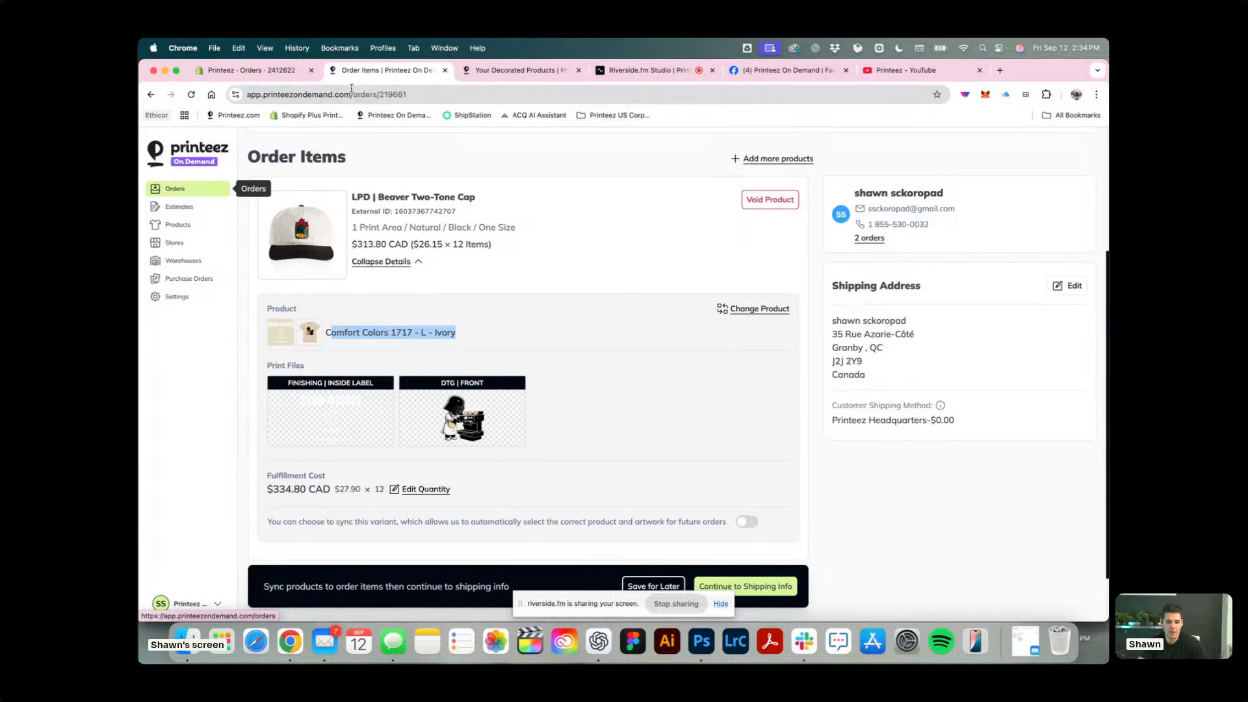
Abandon the unfinished cap product sync by closing its page, and view the additional actions for the Shopify order.
left_click(548, 73)
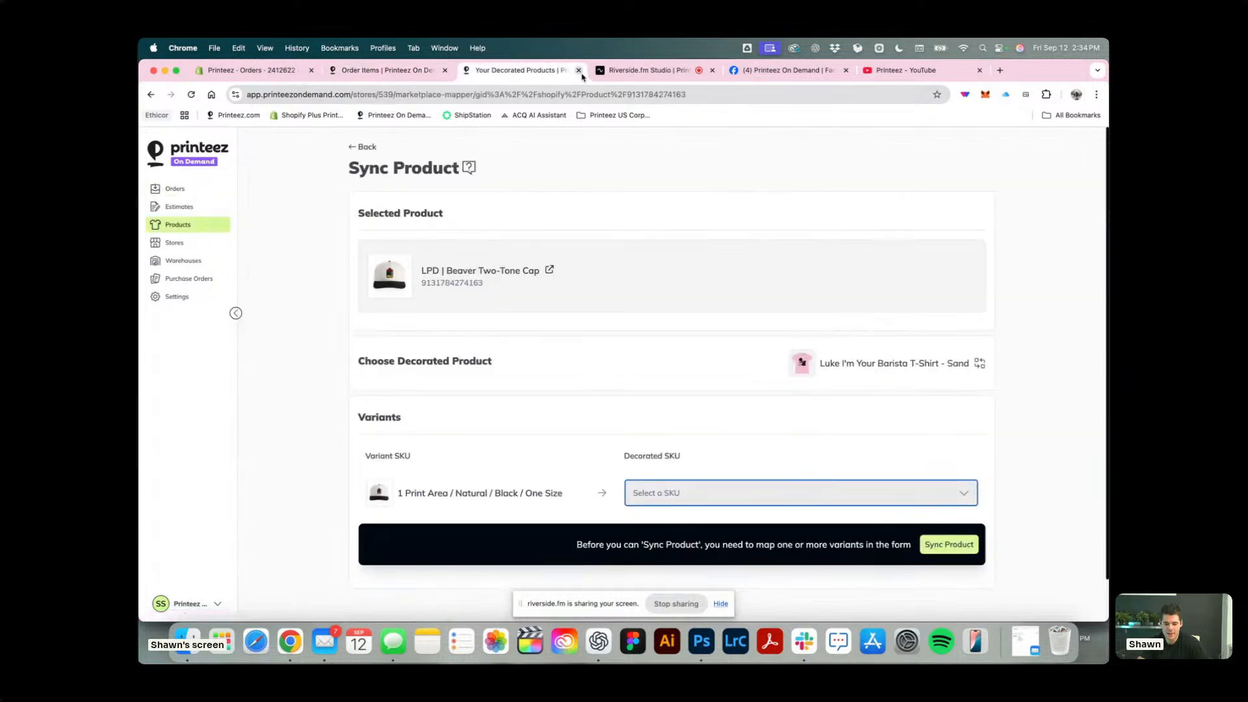
left_click(583, 116)
left_click(576, 70)
left_click(576, 69)
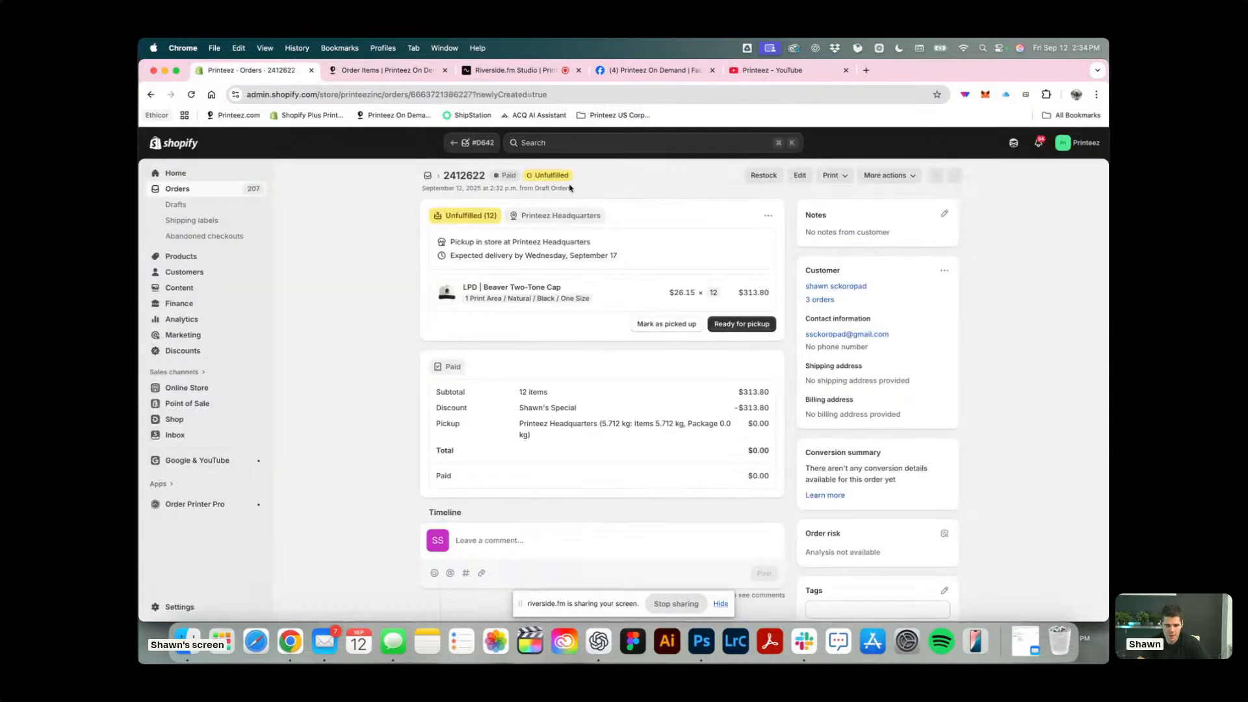
left_click(903, 177)
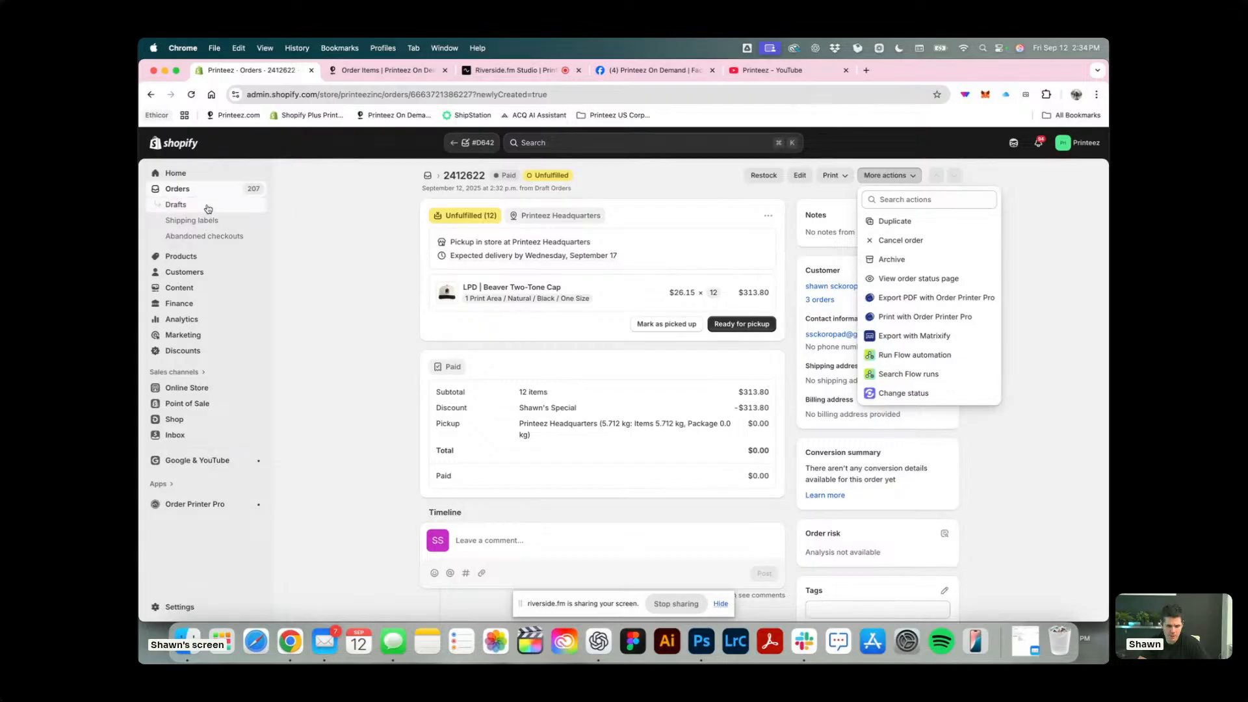
Start a new Shopify product and title it with TEST, the presenter's first name and Product.
left_click(264, 203)
left_click(184, 256)
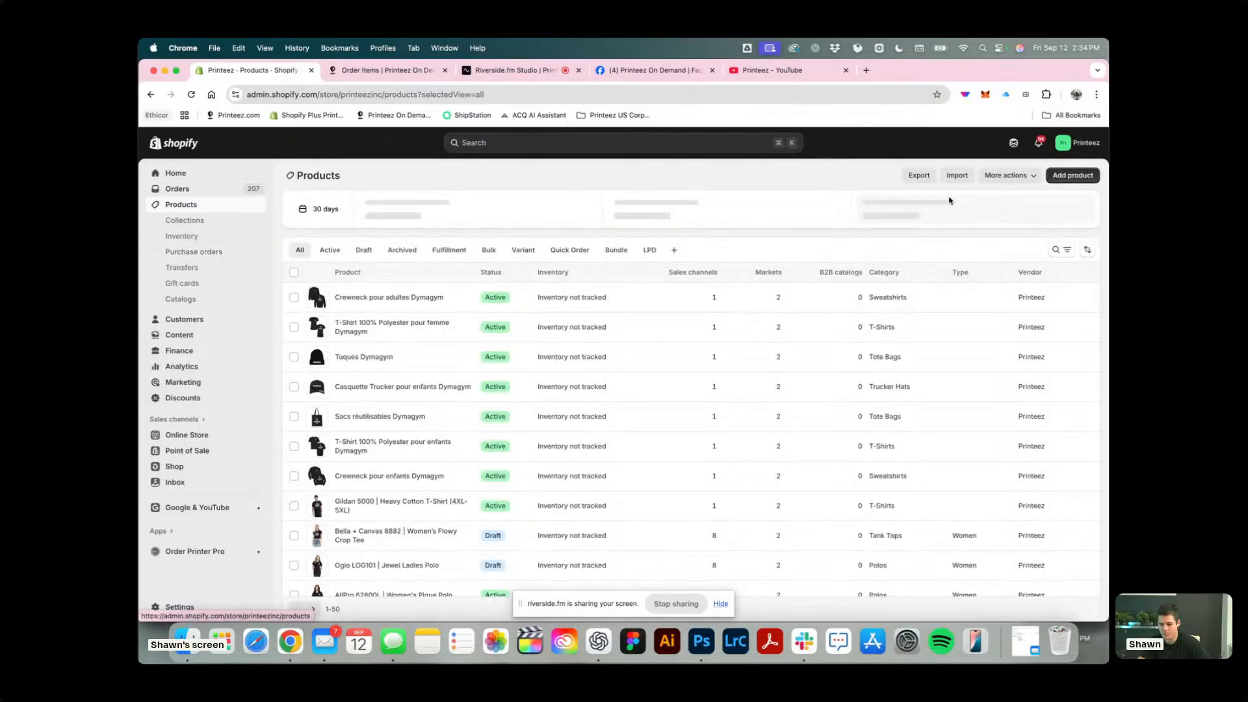
left_click(1073, 176)
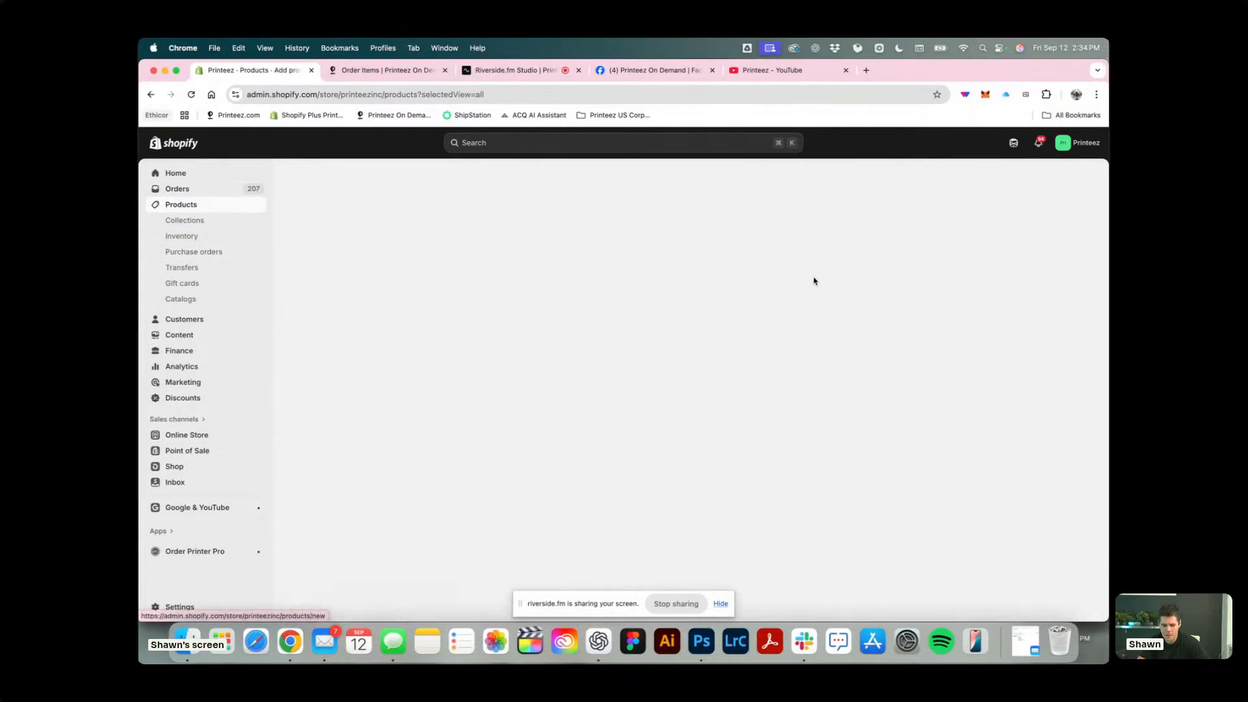
left_click(471, 222)
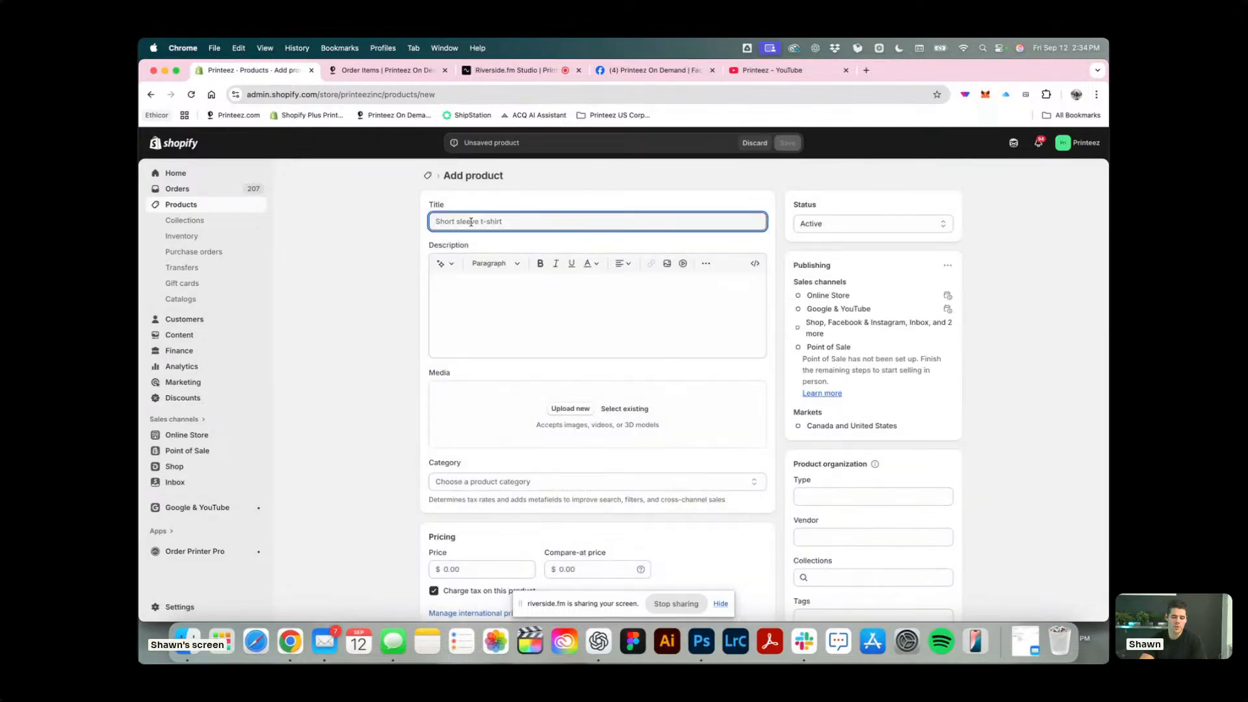
type("TEST Shawn Product")
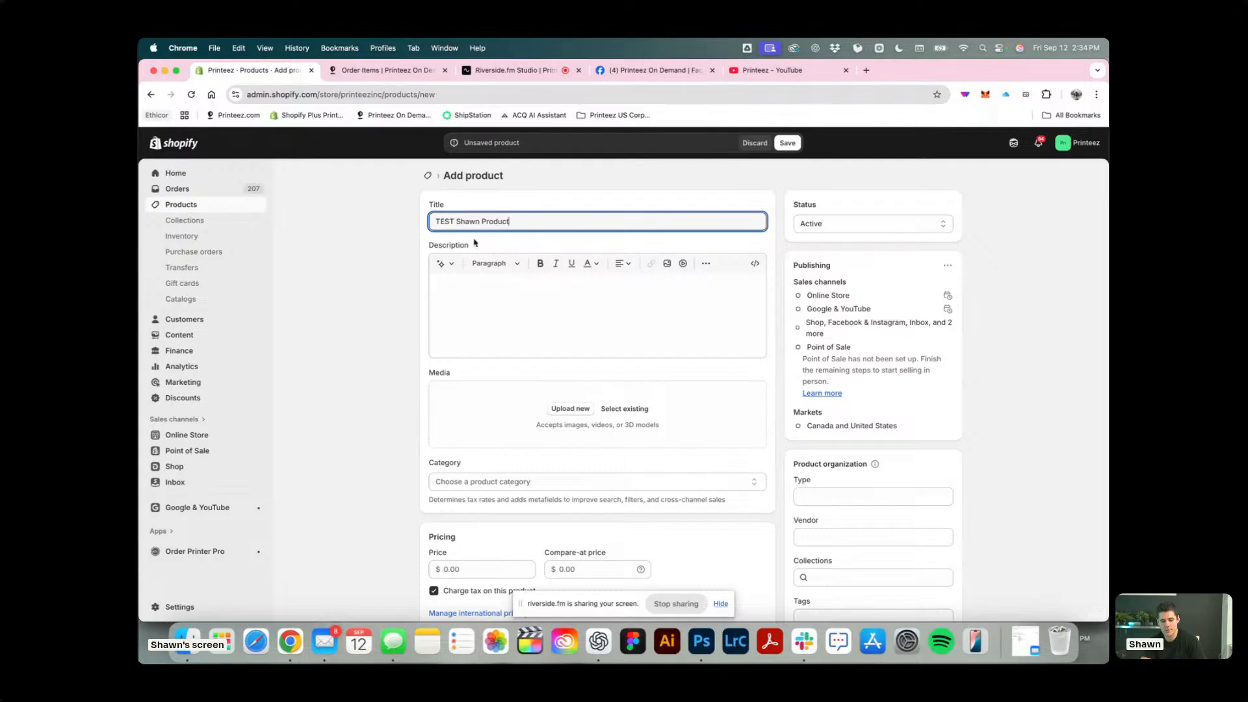
scroll(557, 390, "down", 10)
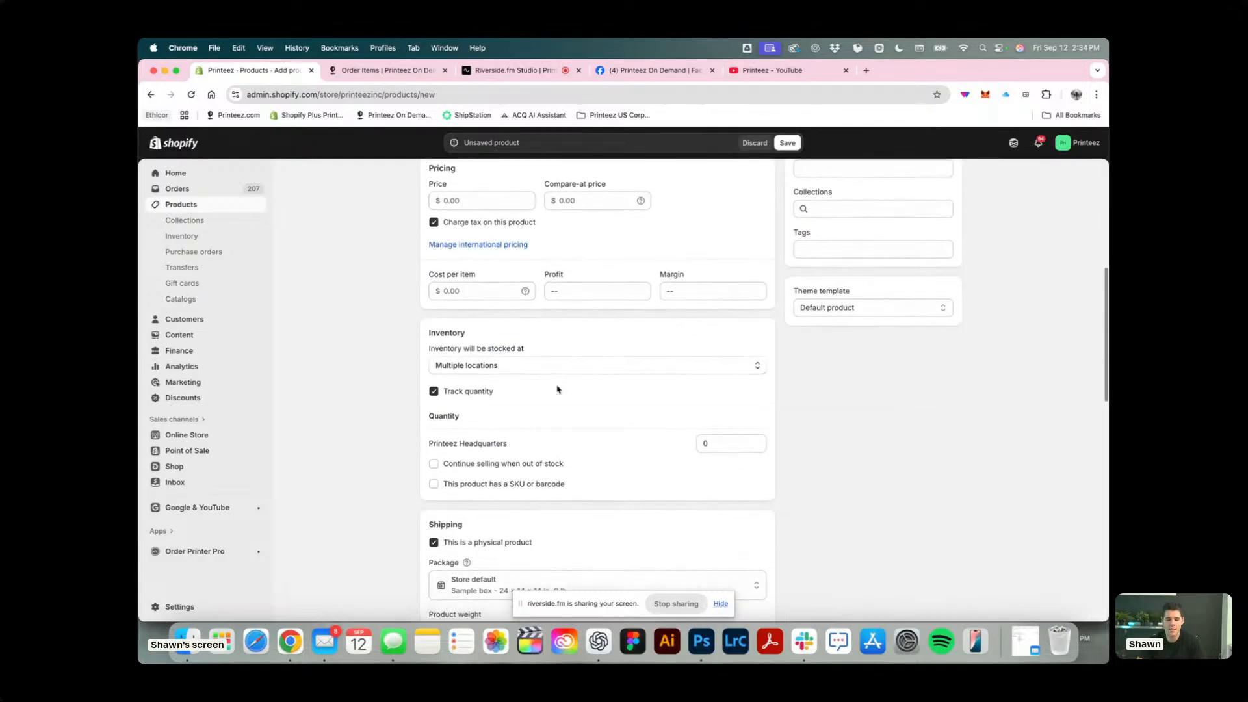
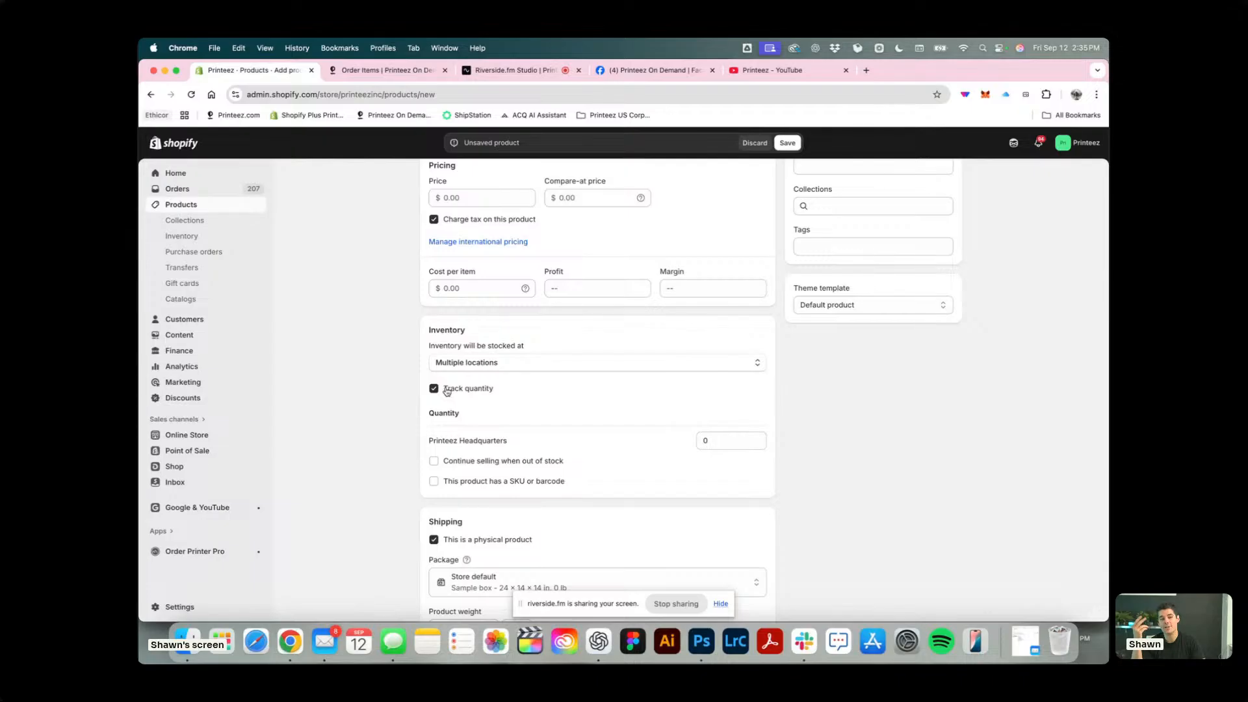
Turn off quantity tracking for the new test product and save it.
left_click(447, 391)
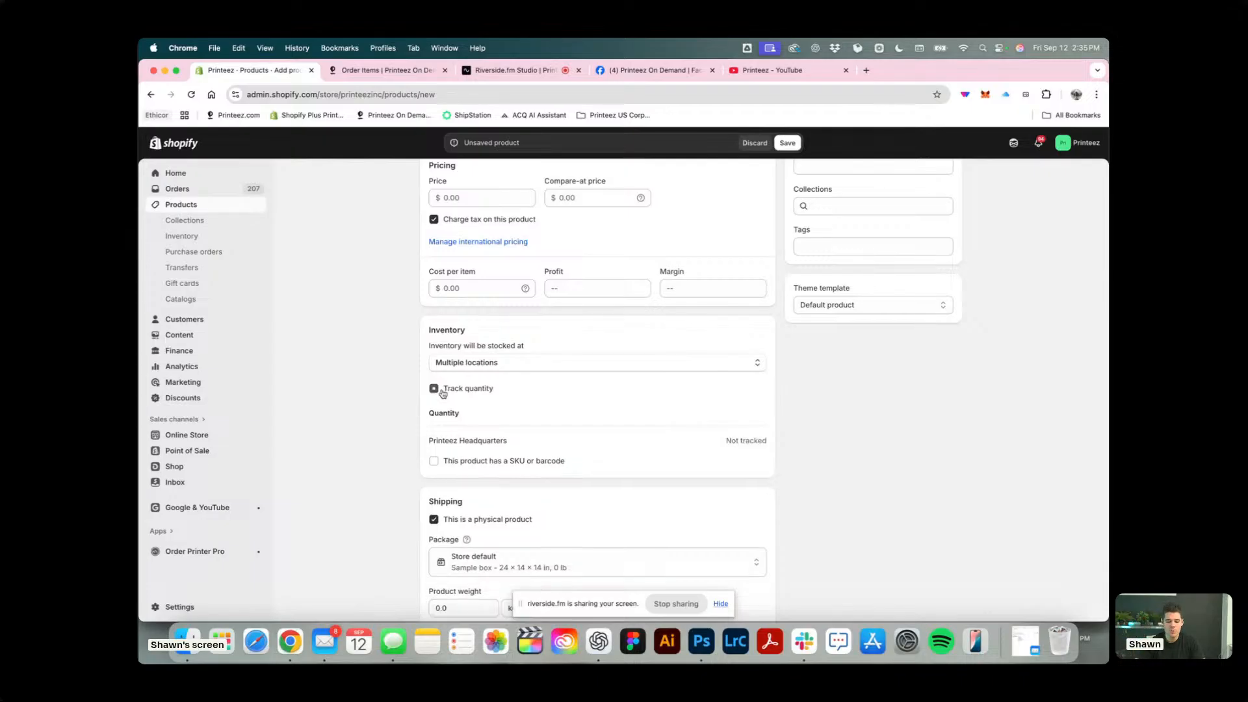
left_click(789, 144)
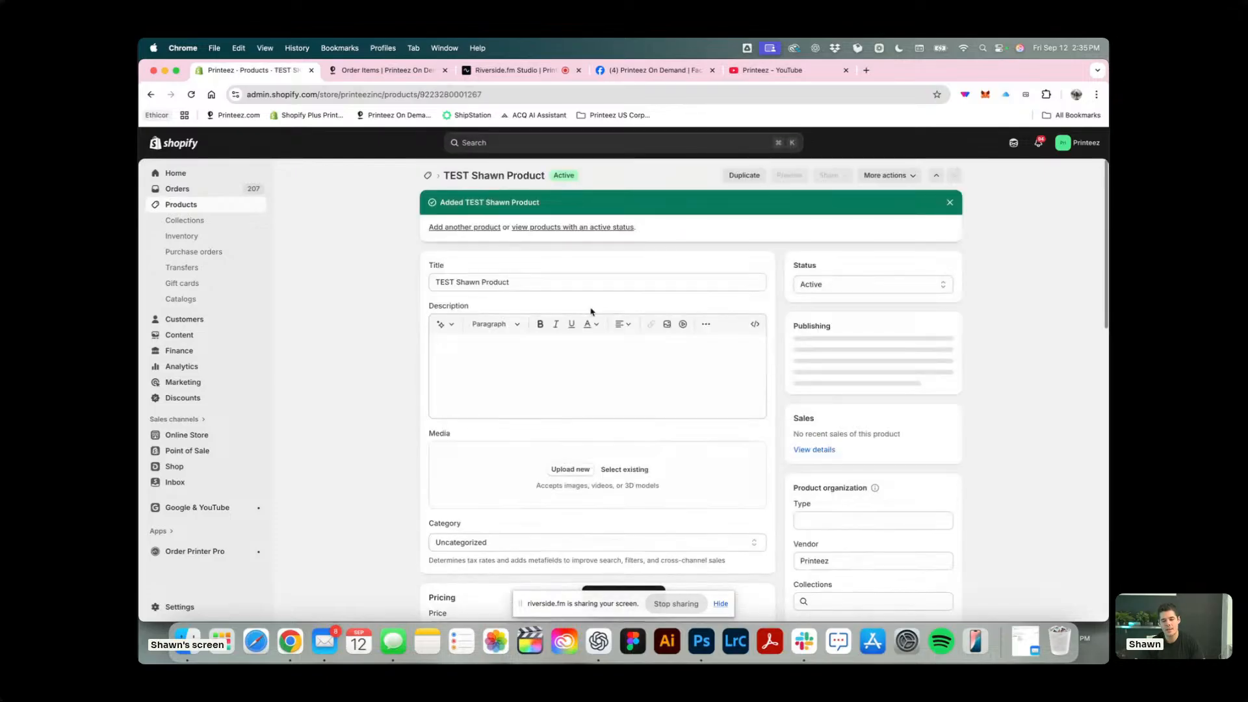
Add a Color variant option with the values Heather Lapis, Heather Brown and Rustic Orange / Khaki.
scroll(569, 442, "down", 15)
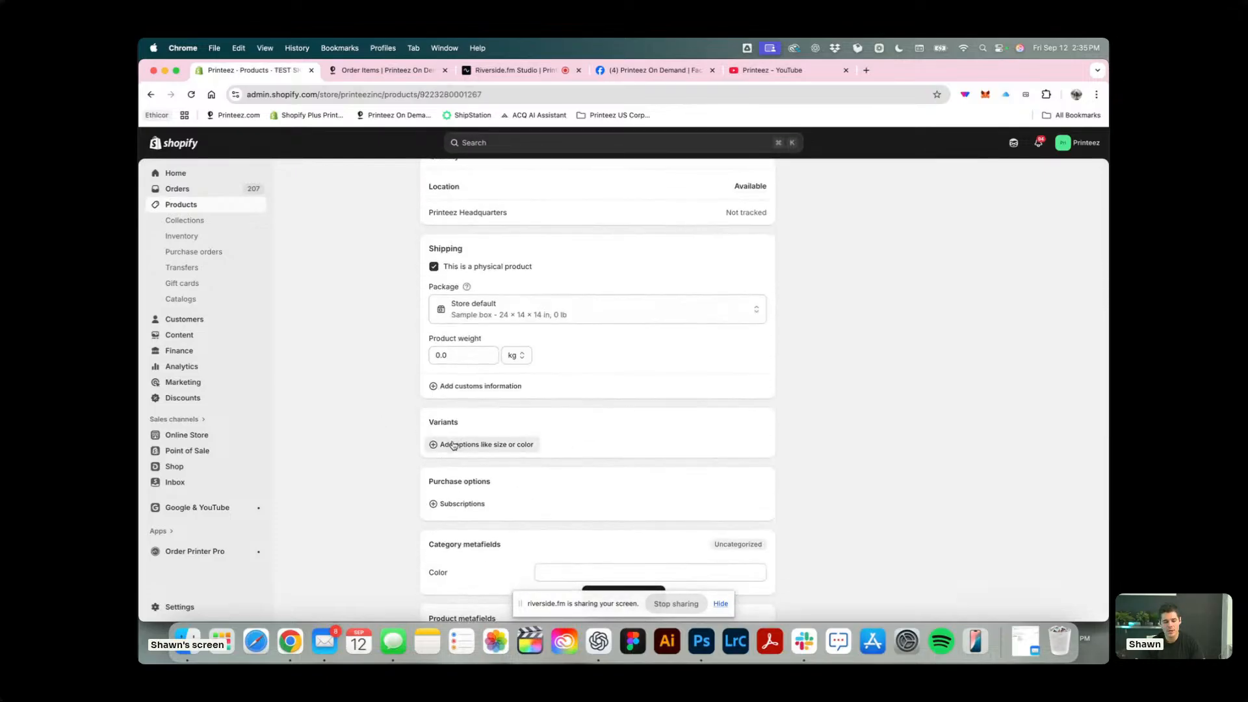
left_click(454, 444)
left_click(461, 223)
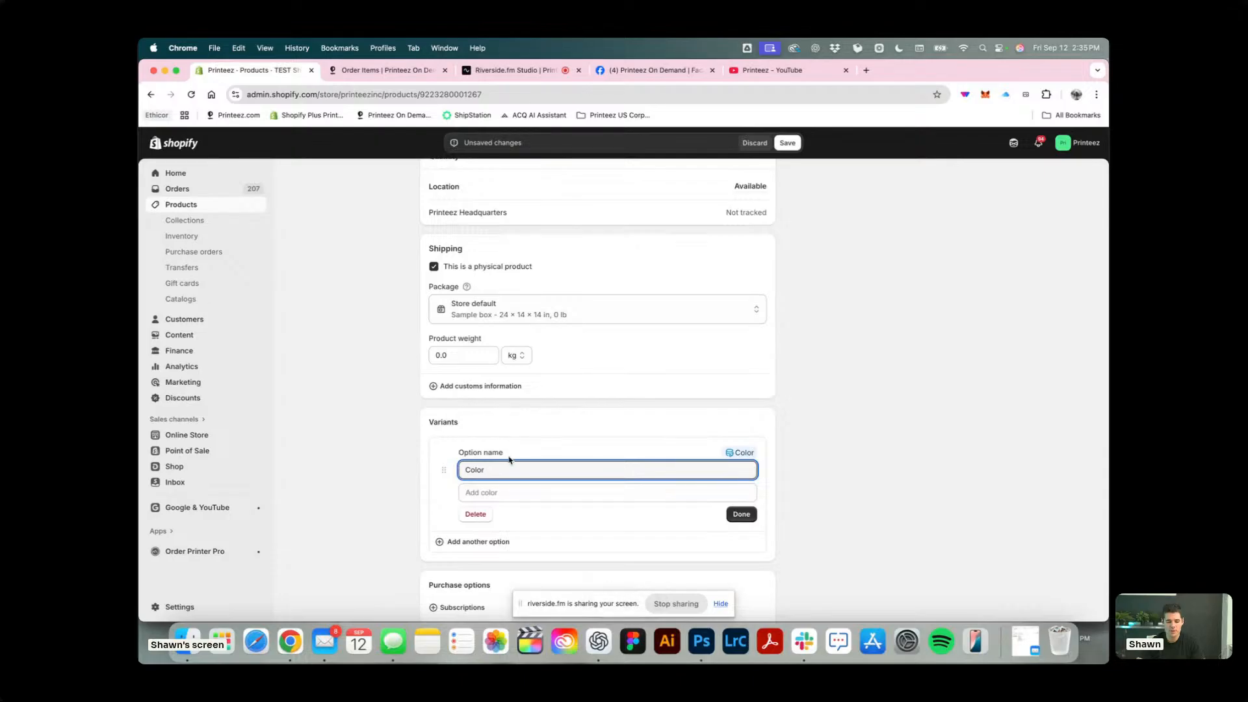
left_click(484, 494)
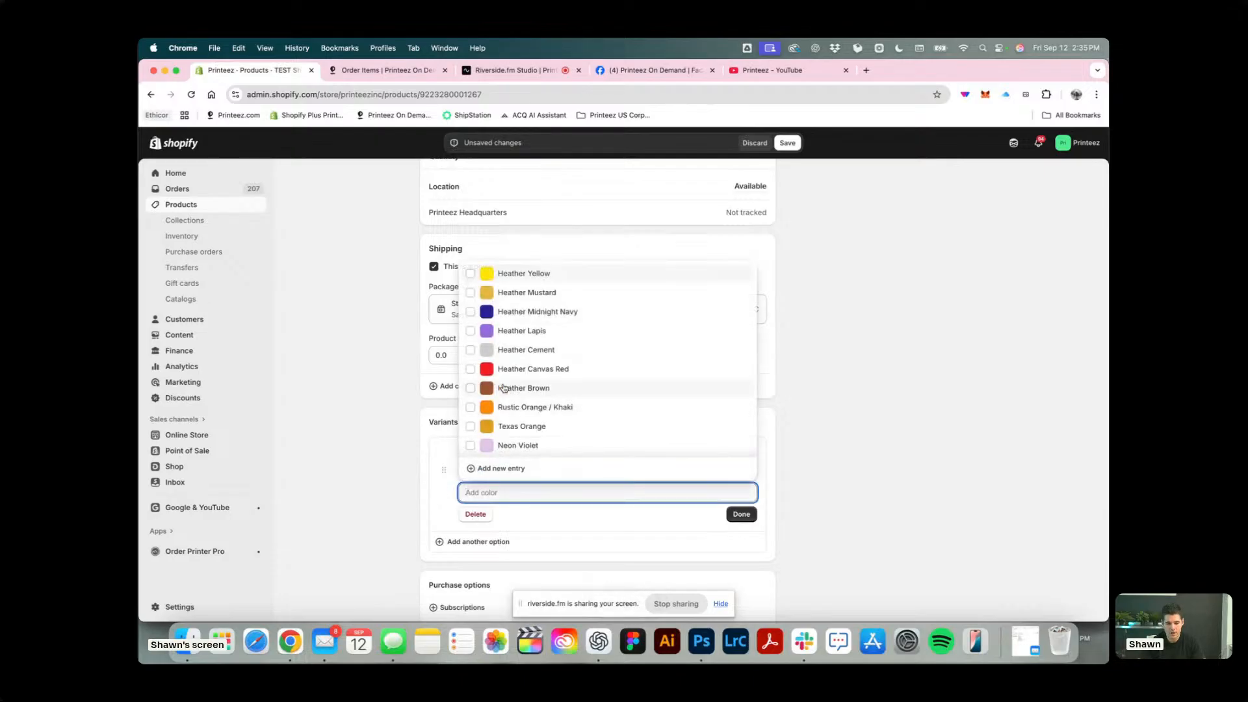
left_click(518, 331)
left_click(511, 388)
left_click(517, 407)
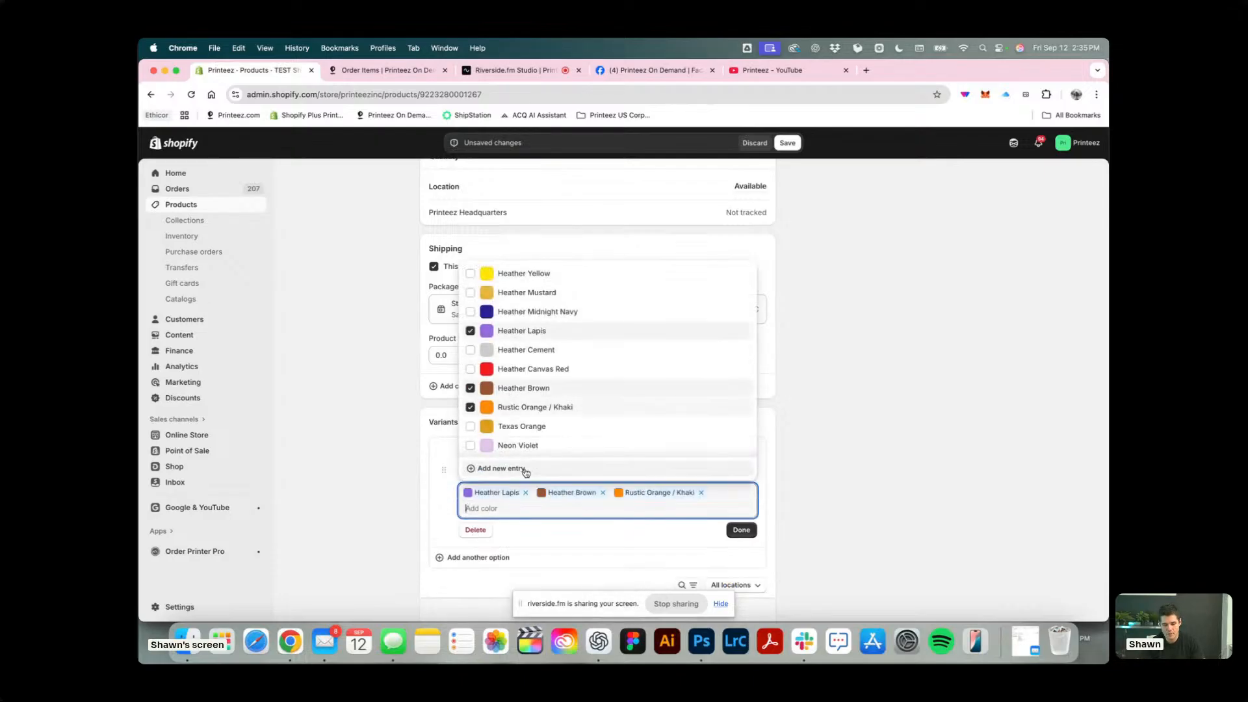
left_click(741, 530)
Add a second, custom variant option named Size to the product.
scroll(595, 555, "down", 2)
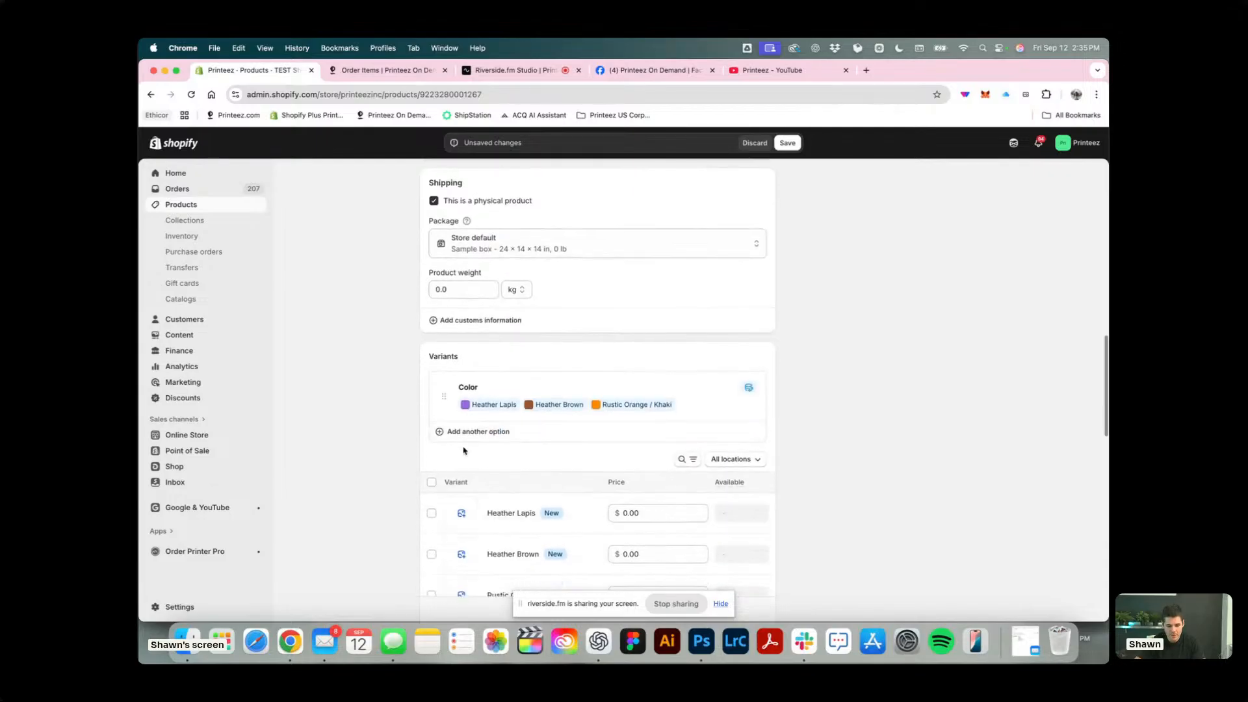
left_click(440, 432)
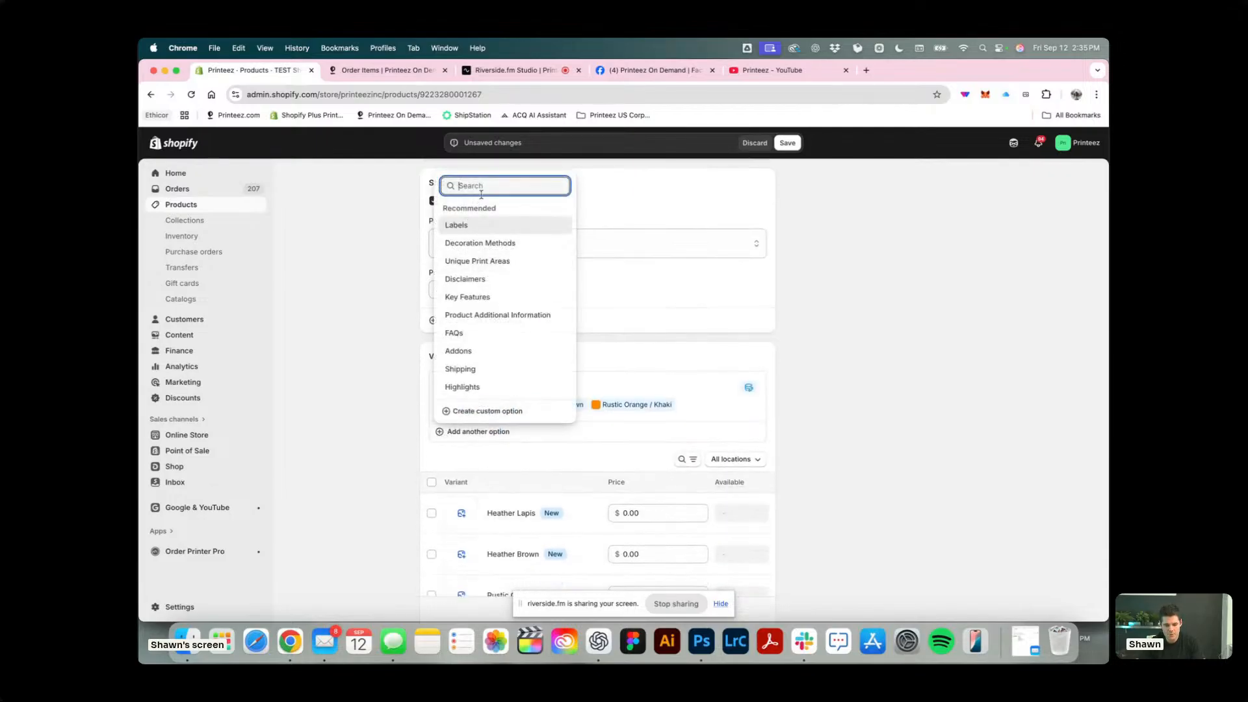
key("Escape")
left_click(469, 432)
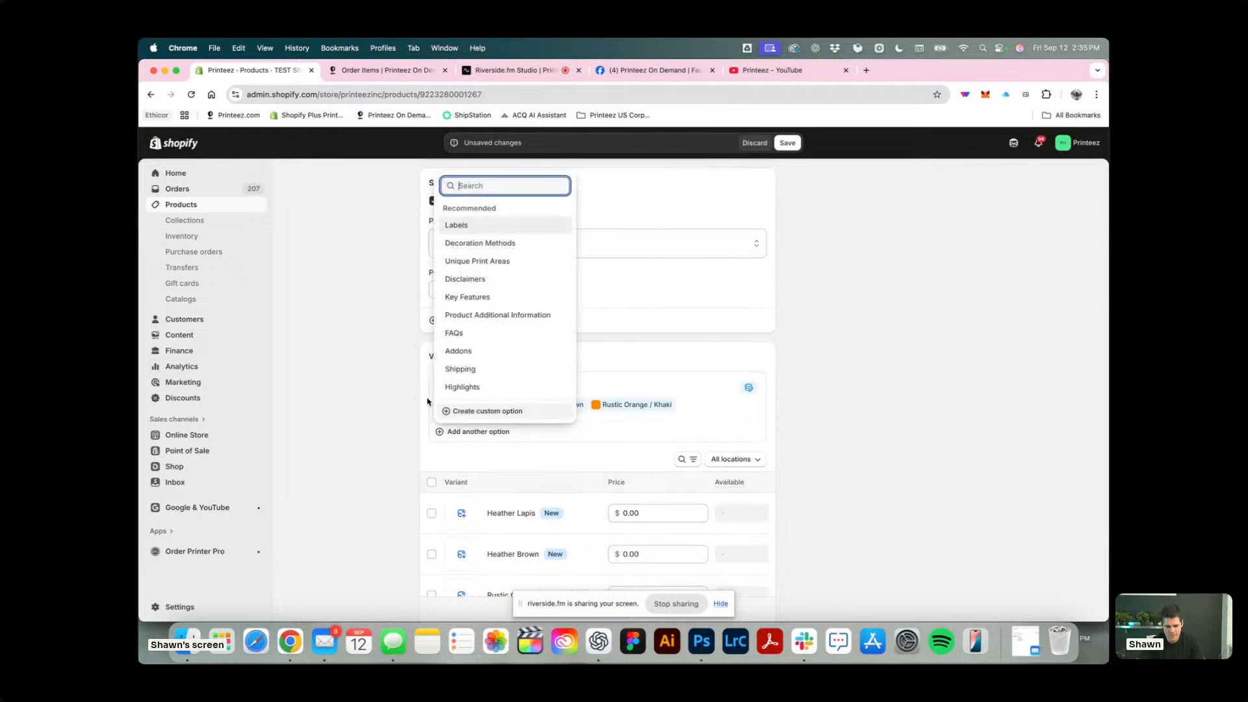
type("size")
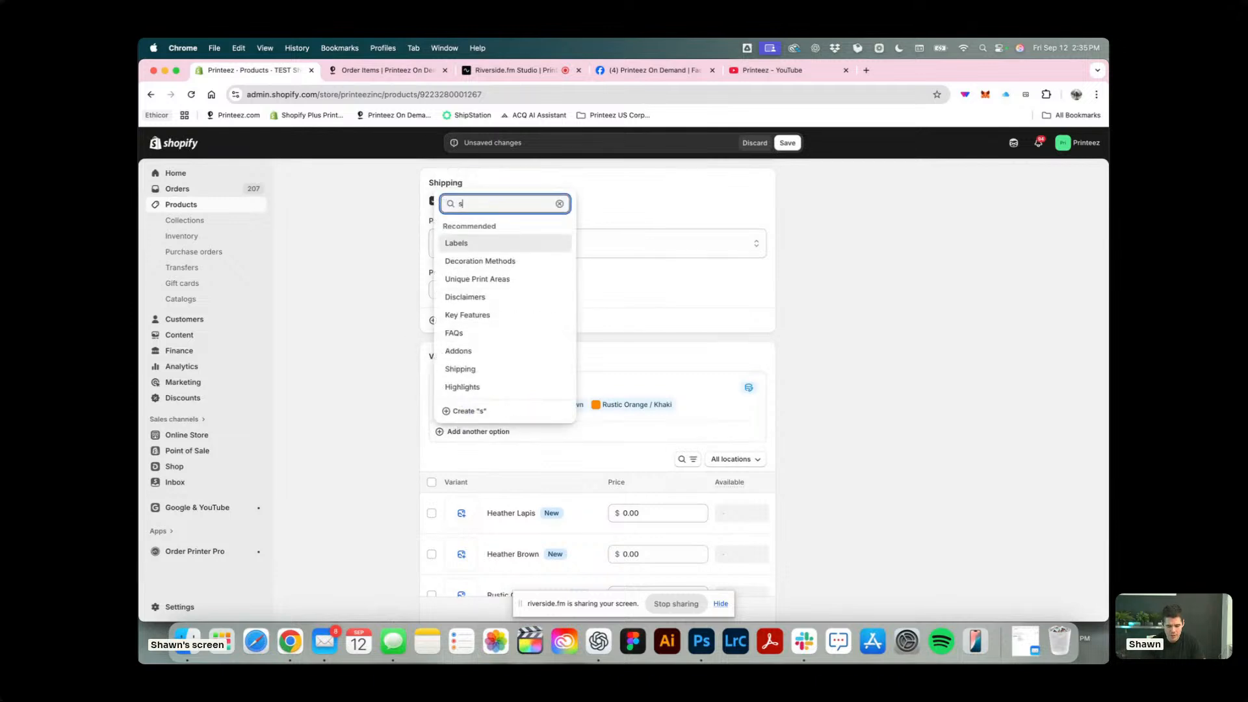
key("BackSpace")
key("BackSpace")
key("BackSpace")
key("BackSpace")
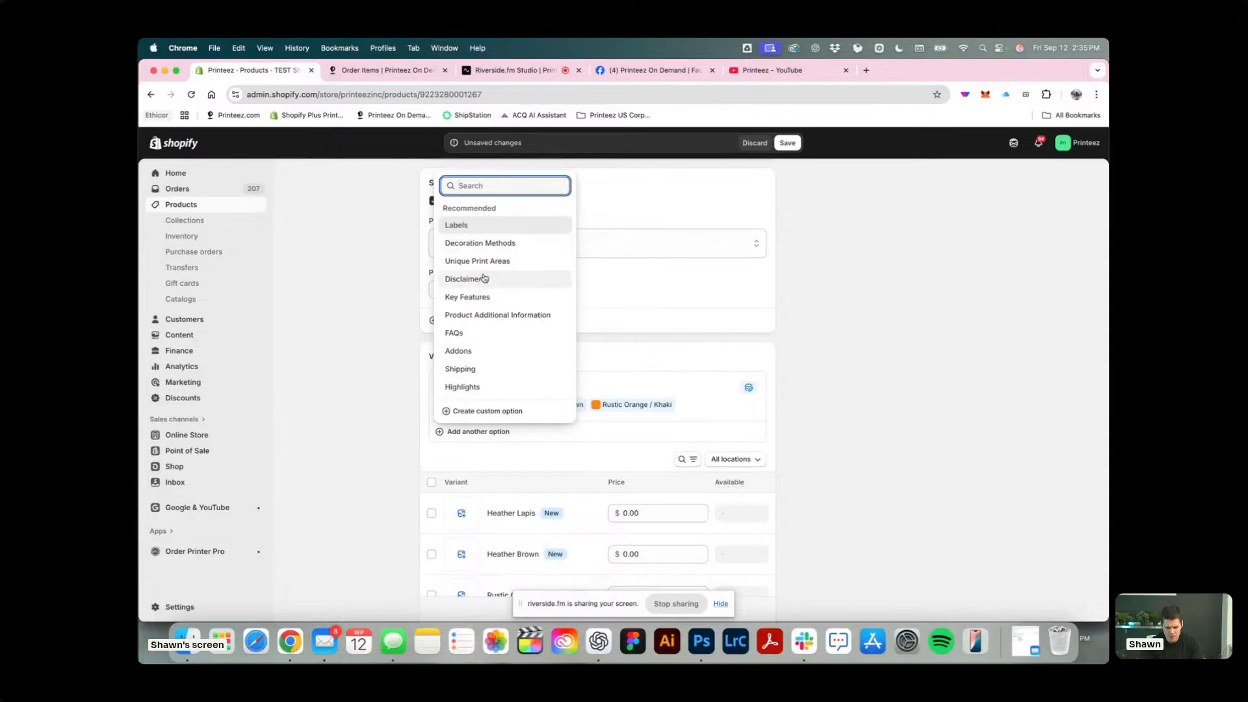
type("Size")
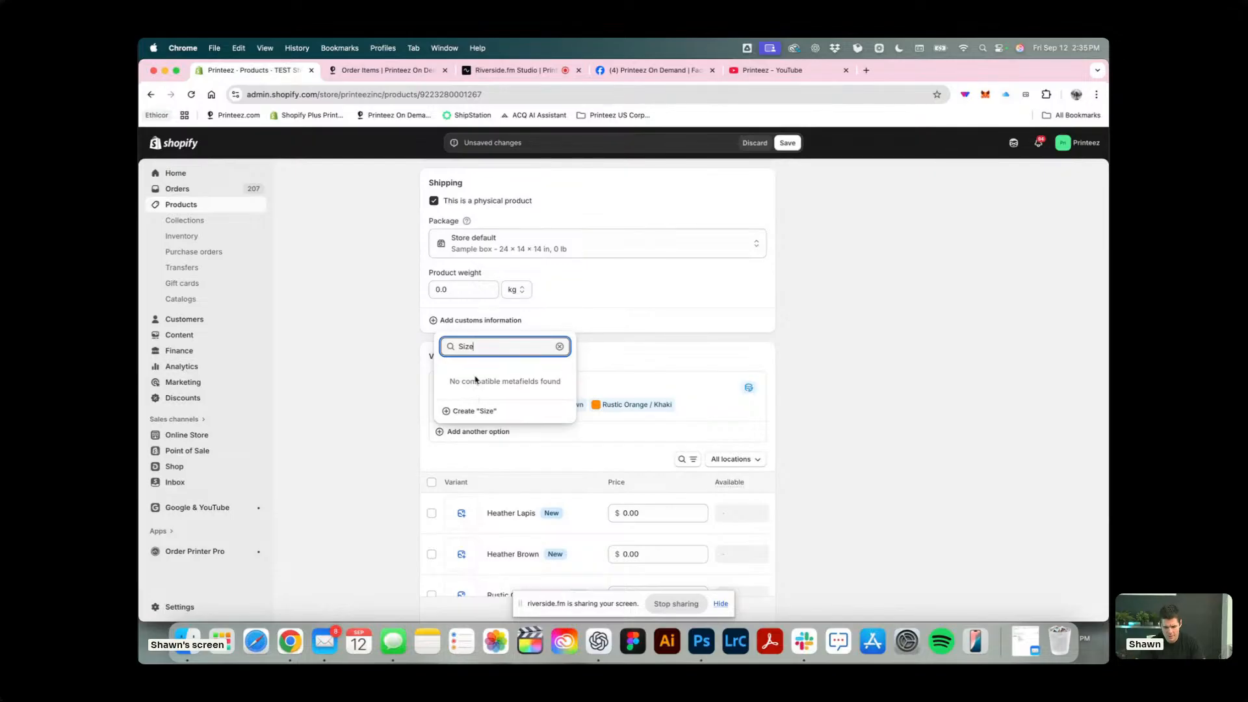
left_click(478, 411)
Give the Size option the values SM, MD, LG, XL and 2XL, and finish editing the option.
left_click(503, 494)
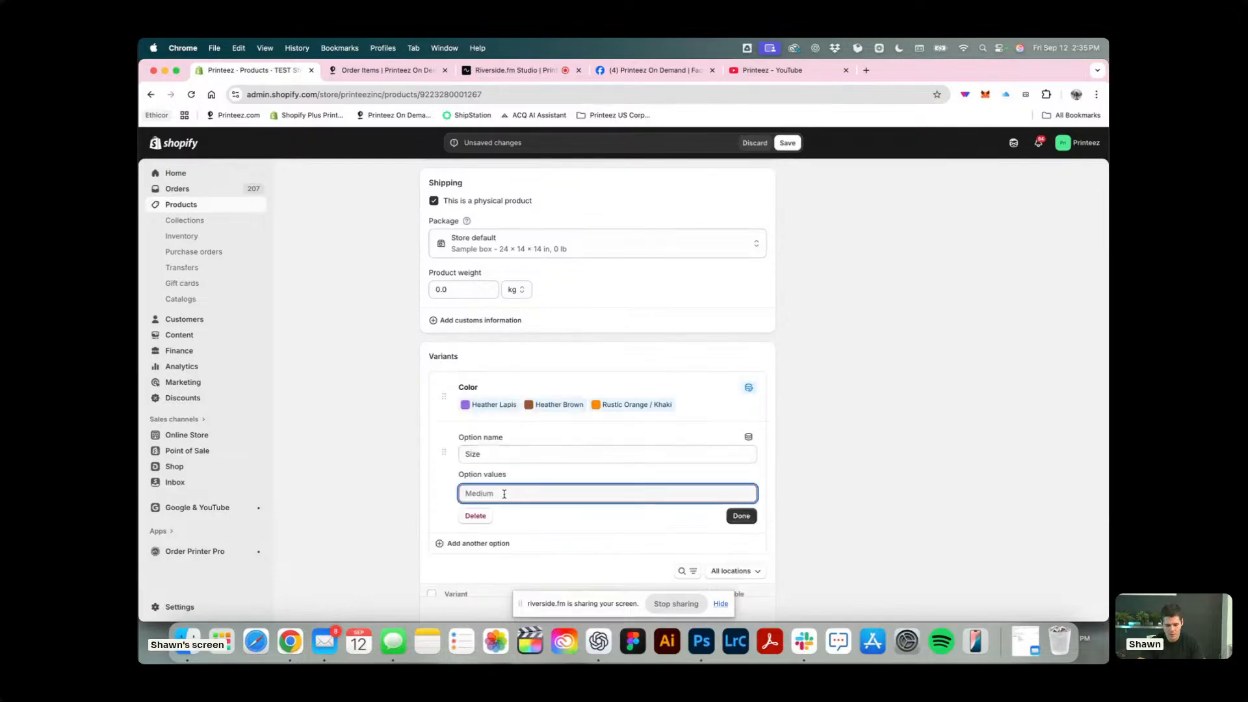
type("SM")
key("Tab")
type("MD")
key("Tab")
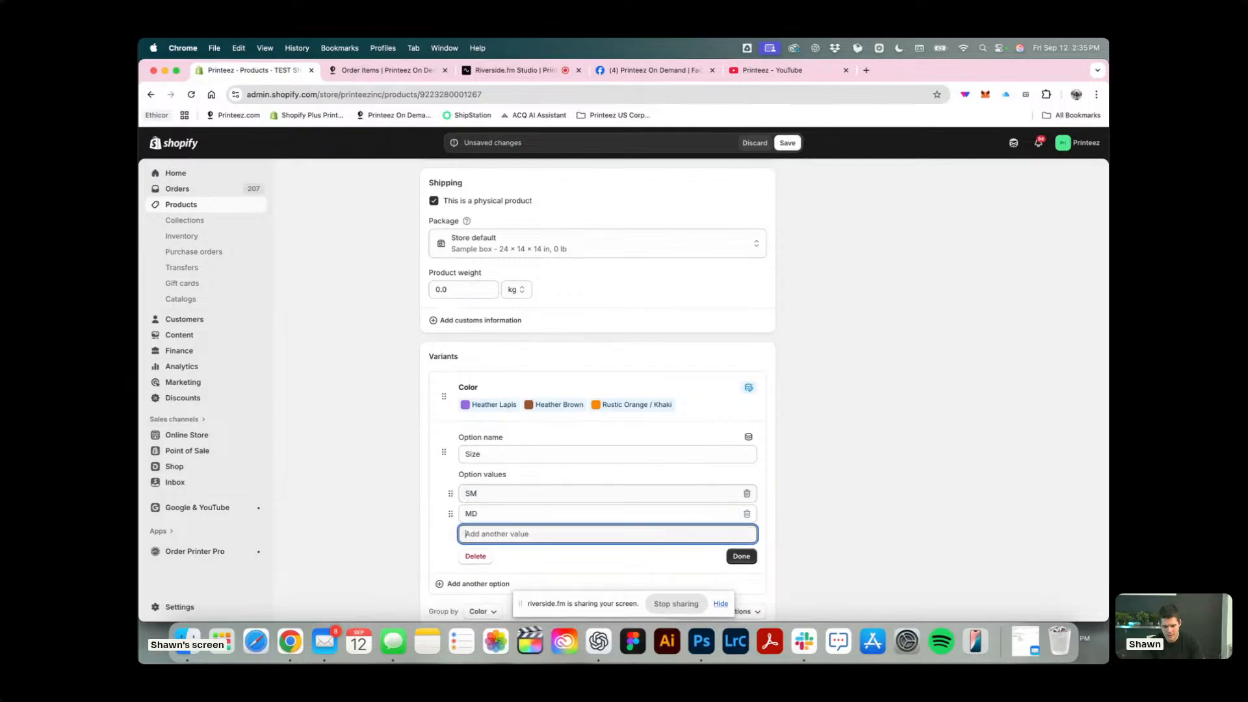
type("LG")
key("Tab")
type("XL")
key("Tab")
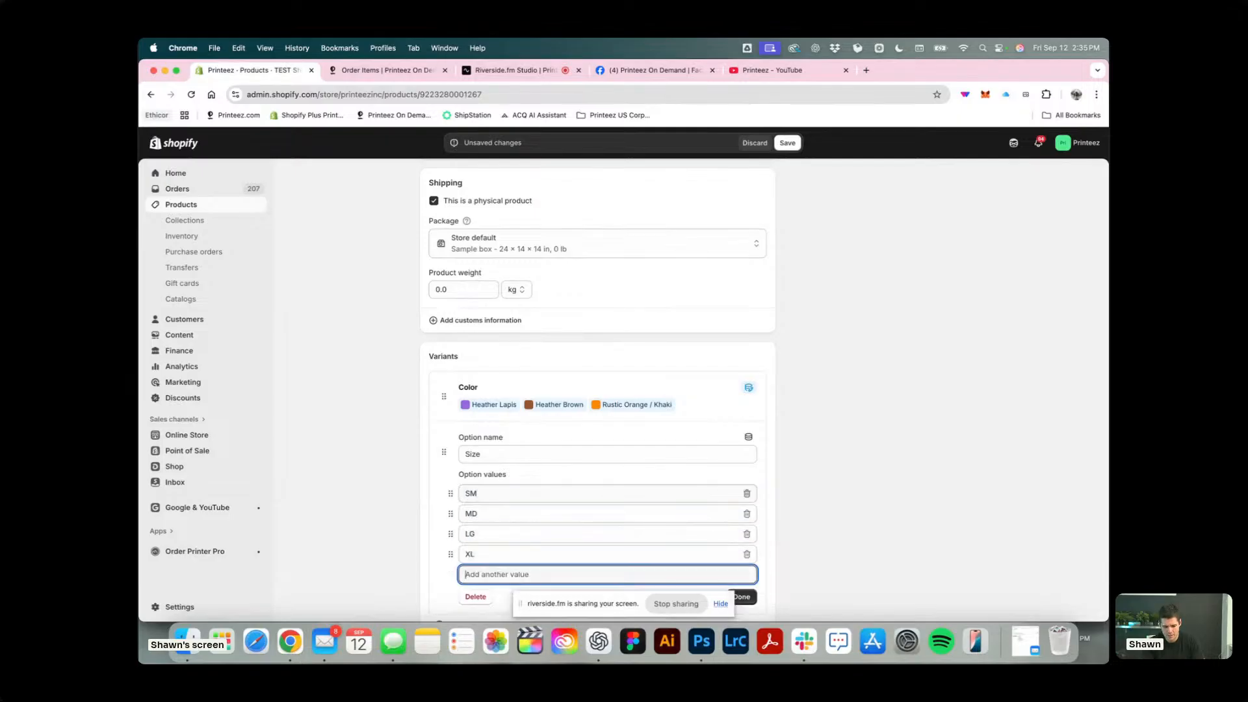
type("@XLXL")
key("Tab")
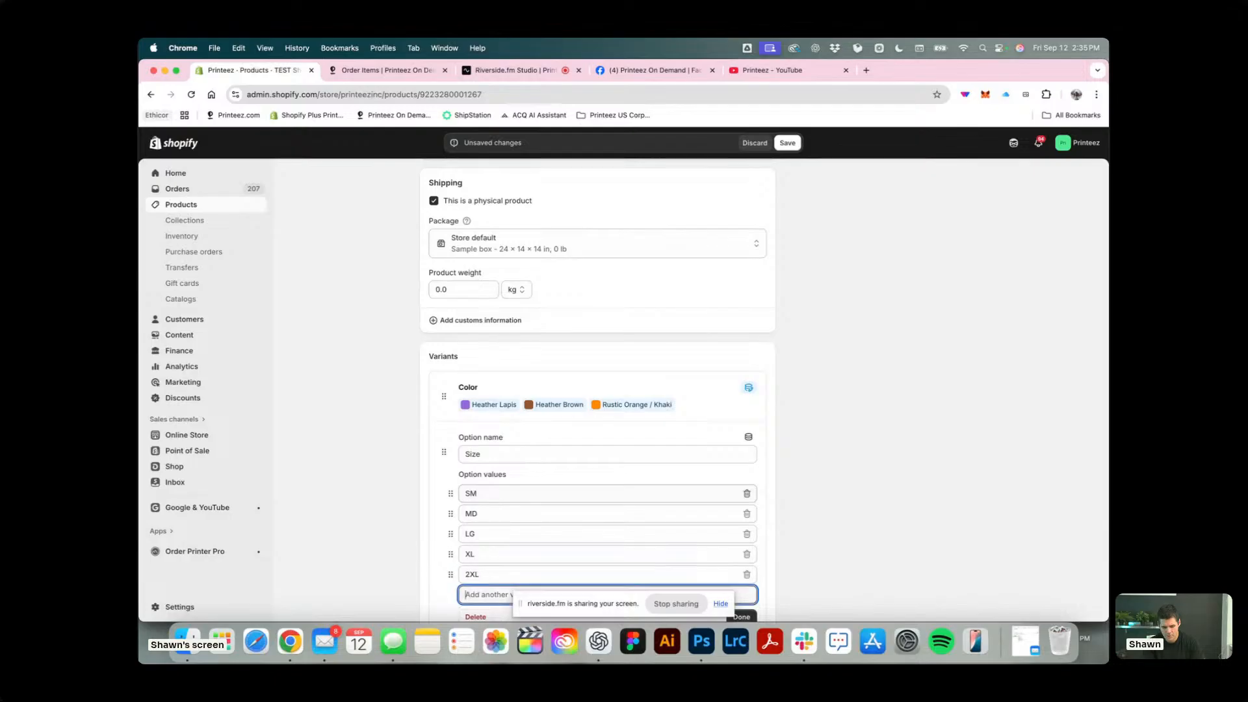
scroll(727, 494, "down", 2)
left_click(740, 518)
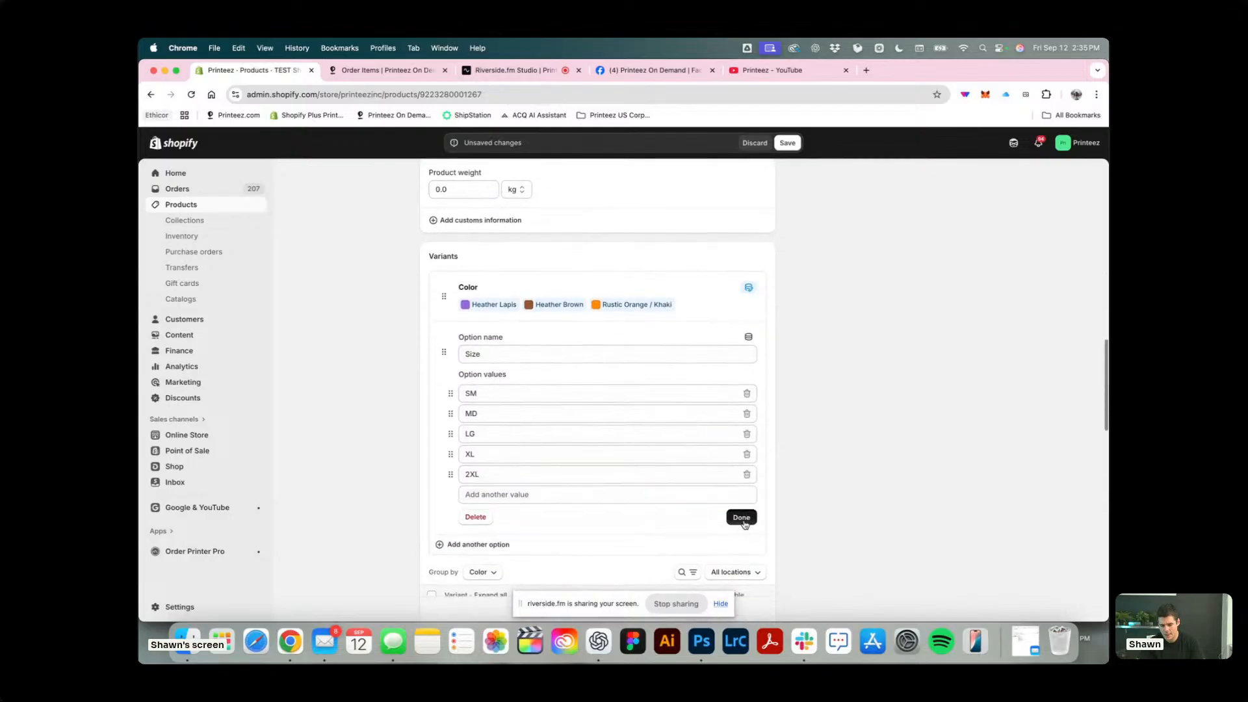
Assign the existing yellow T-shirt image 9762-HtYellow-5 to the Heather Lapis variants, removing the product filter from the image library.
scroll(514, 389, "down", 3)
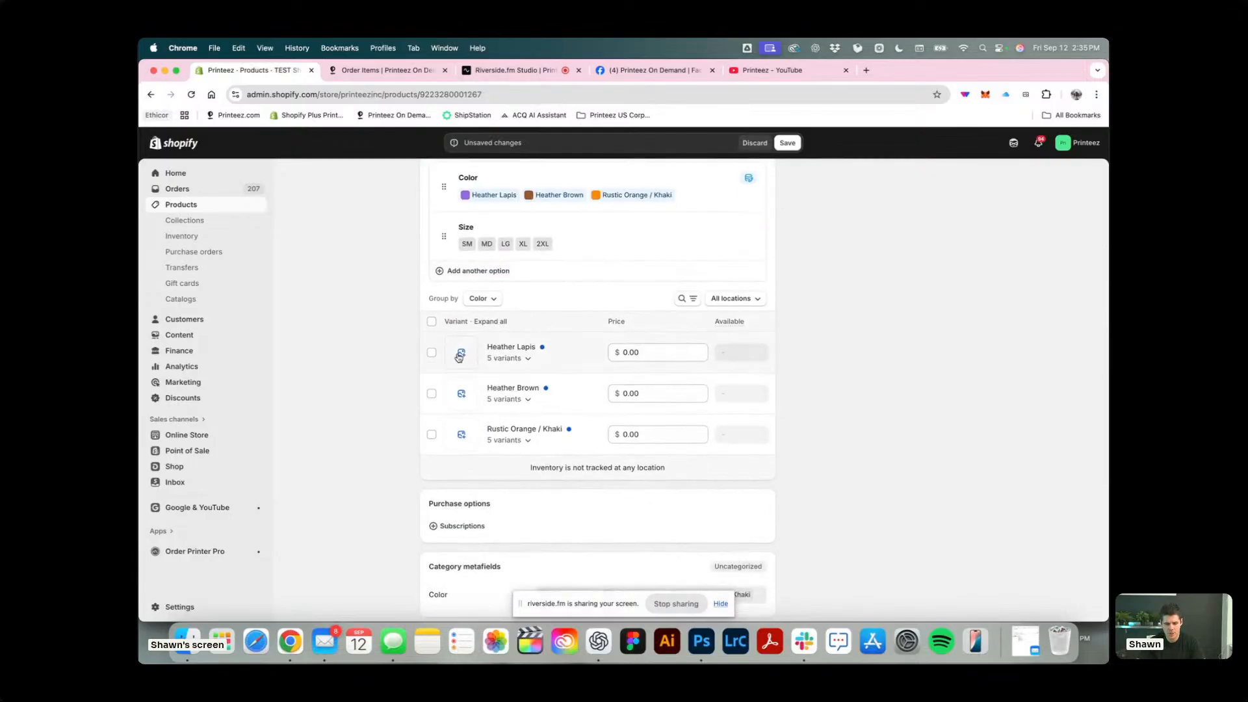
left_click(458, 356)
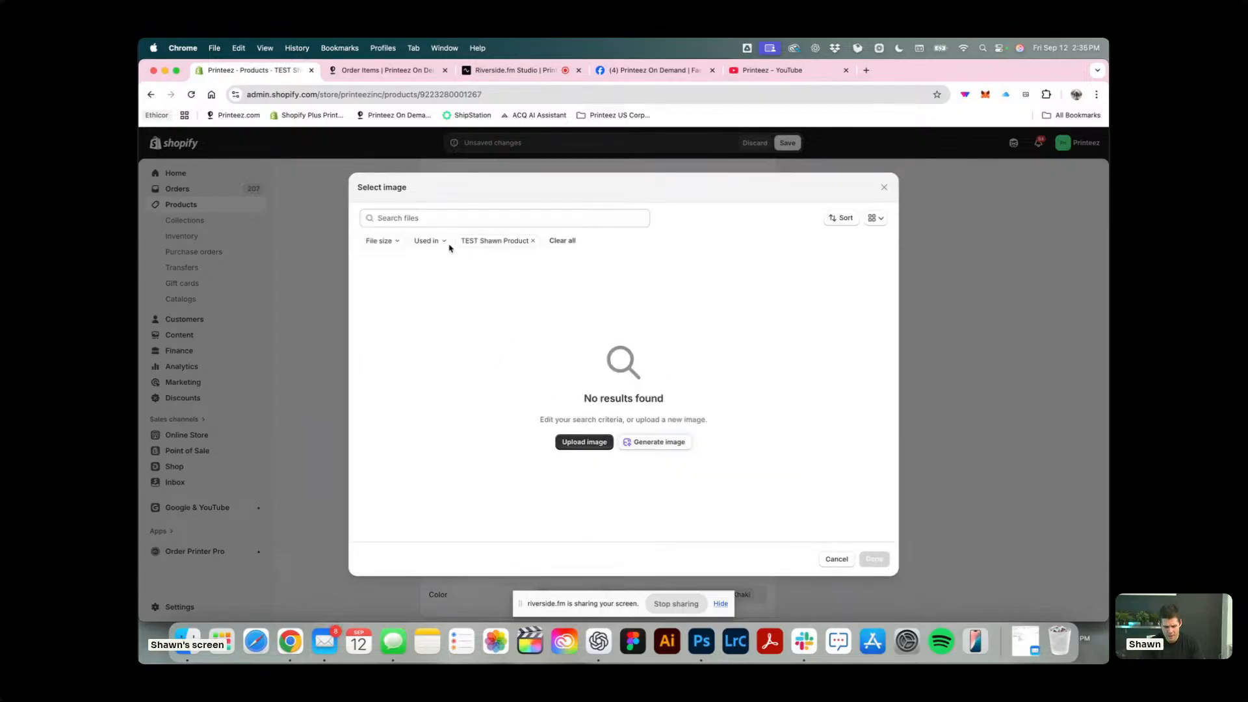
left_click(533, 241)
left_click(664, 289)
left_click(438, 242)
left_click(383, 241)
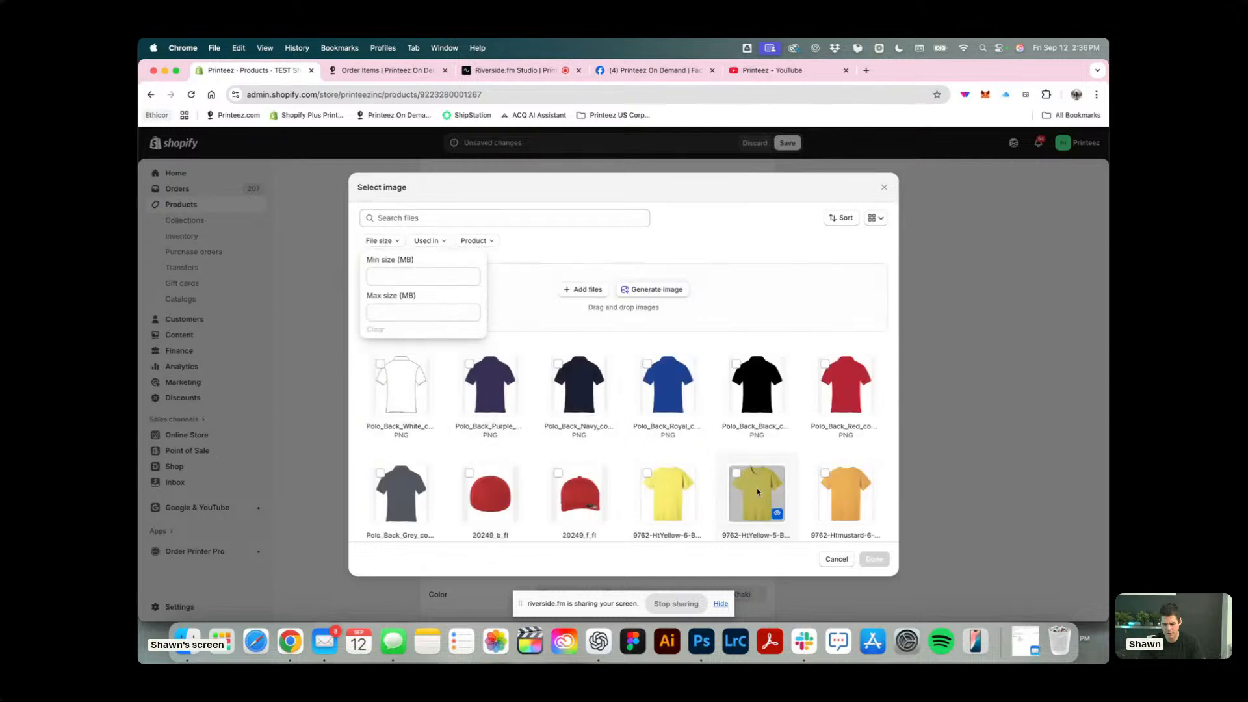
left_click(754, 495)
left_click(874, 559)
Assign the existing black polo back image, Polo_Back_Black, to the Heather Brown variants.
left_click(462, 394)
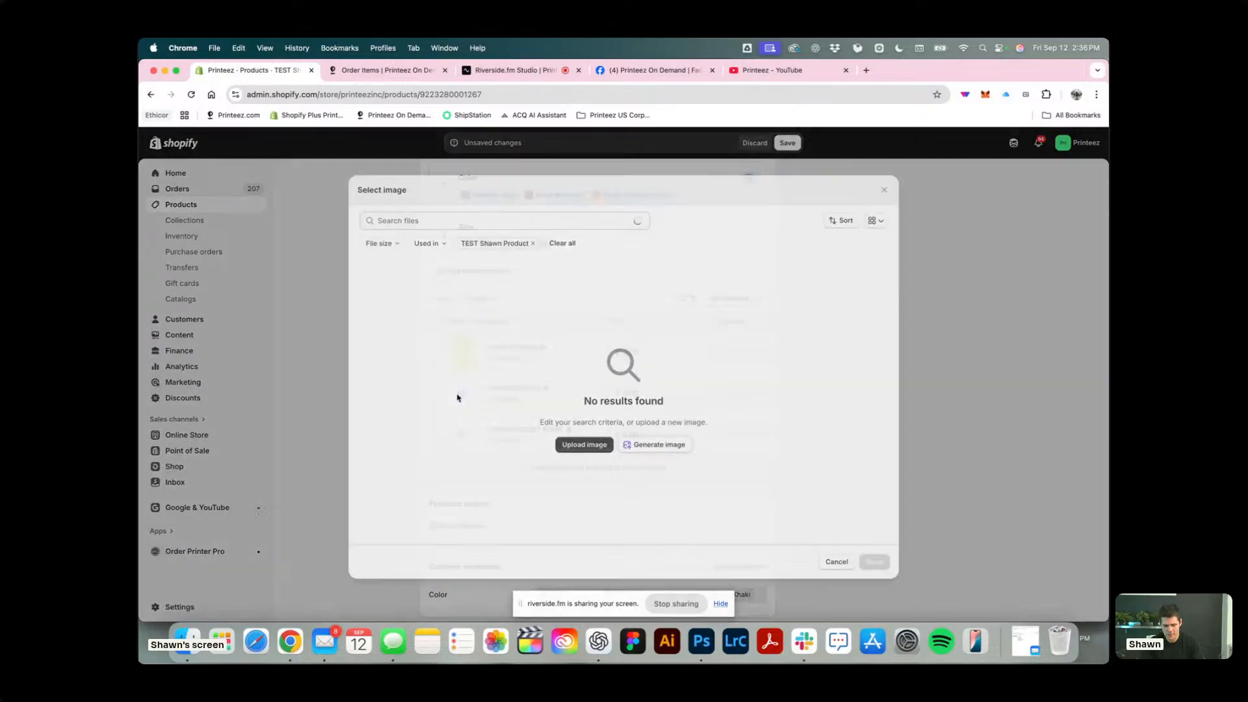
left_click(533, 240)
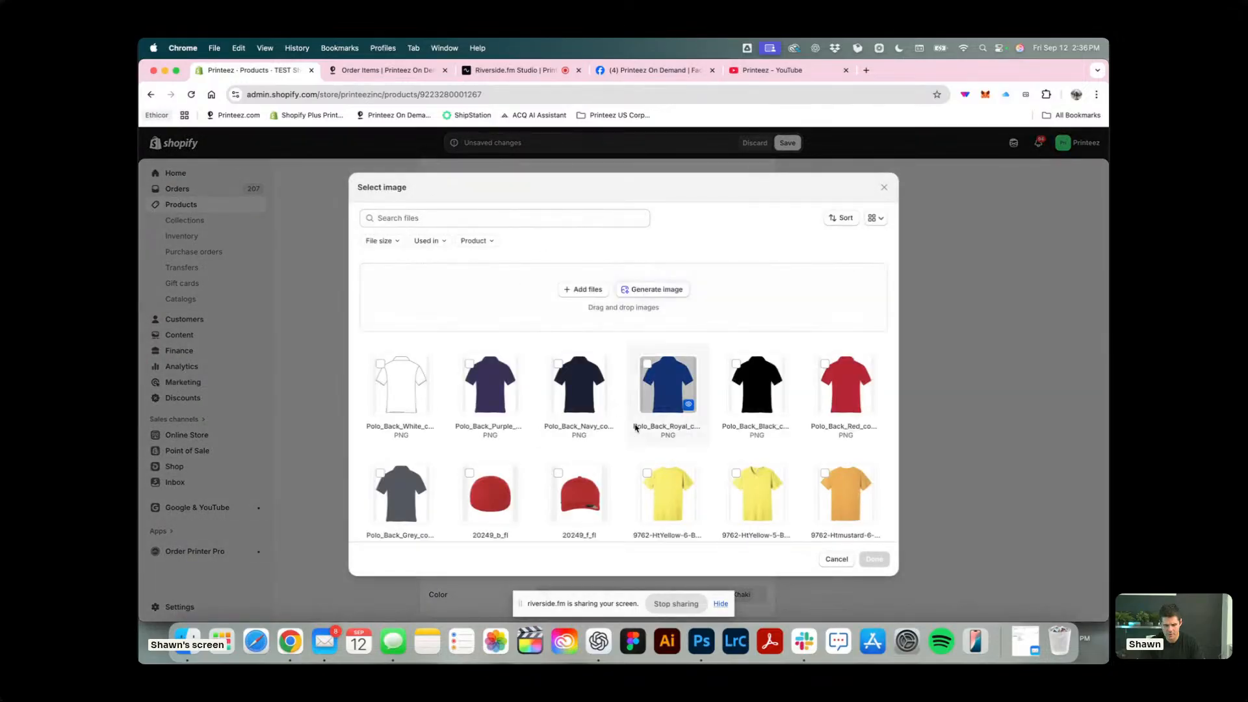
left_click(756, 383)
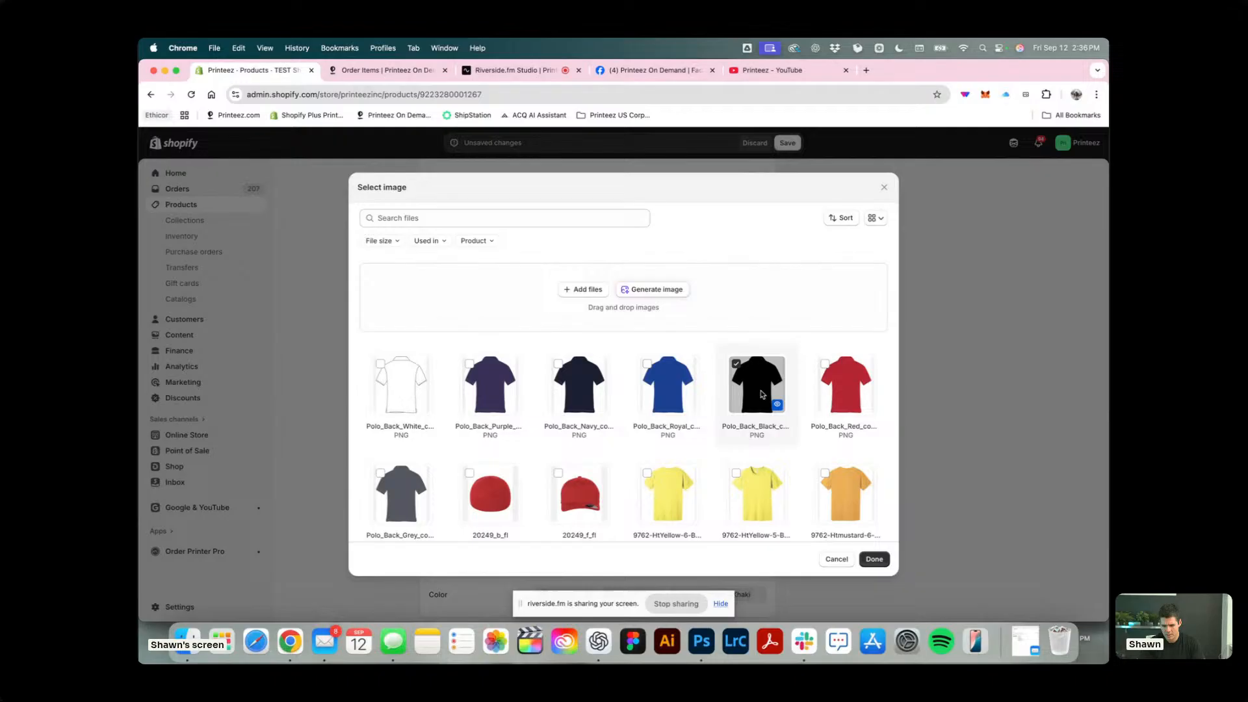
left_click(874, 560)
Assign the red cap image 20249_f_fl to the Rustic Orange / Khaki variants.
left_click(457, 439)
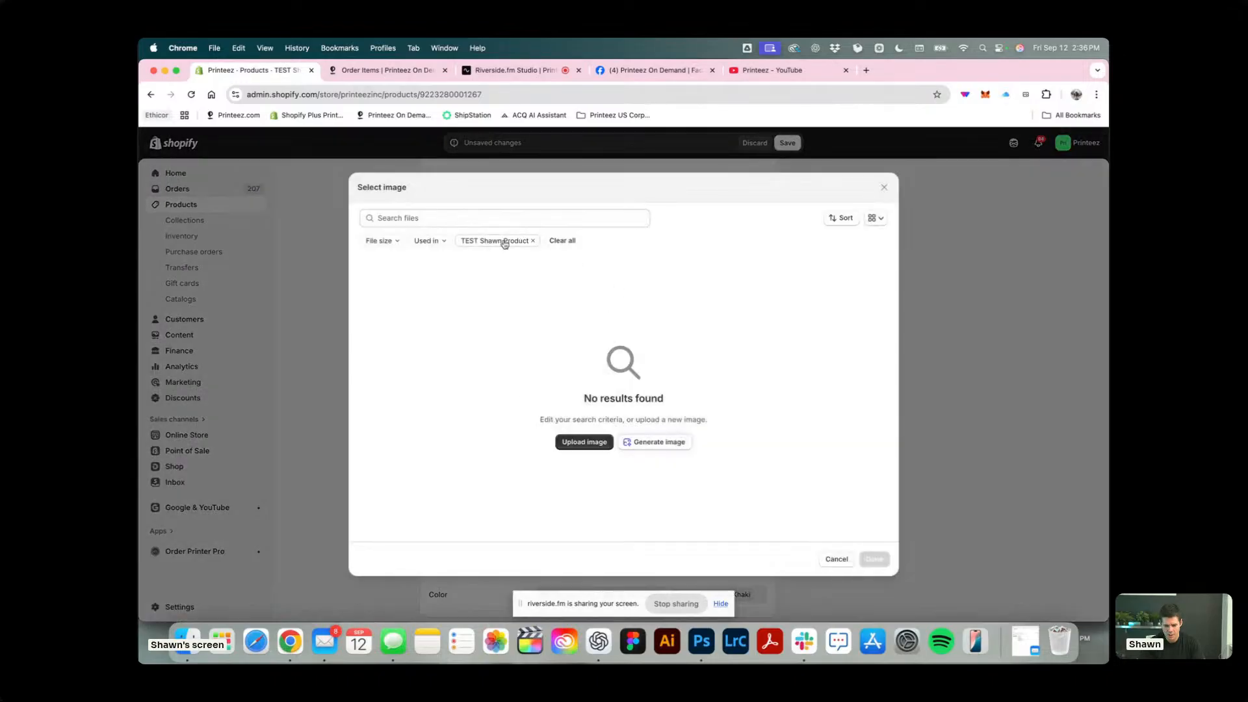
left_click(533, 241)
left_click(845, 494)
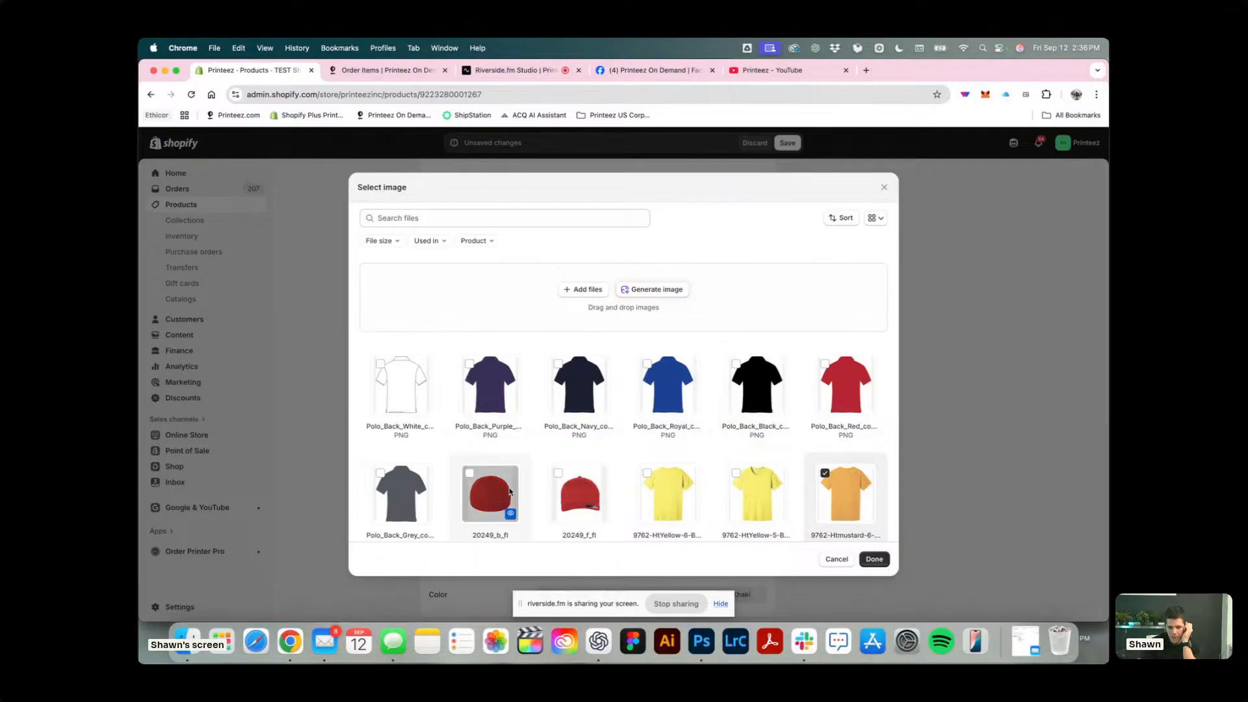
left_click(580, 494)
left_click(881, 557)
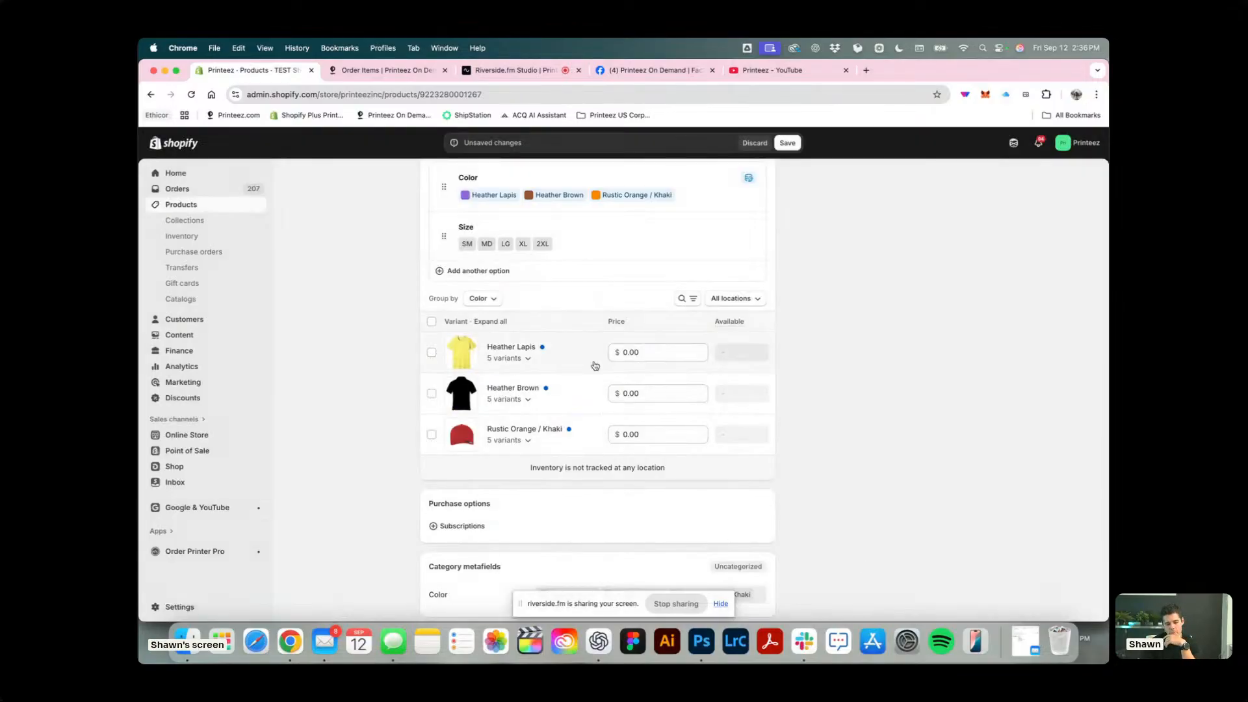
Set the price of all three color groups to $25 and save the product.
left_click(632, 354)
type("25")
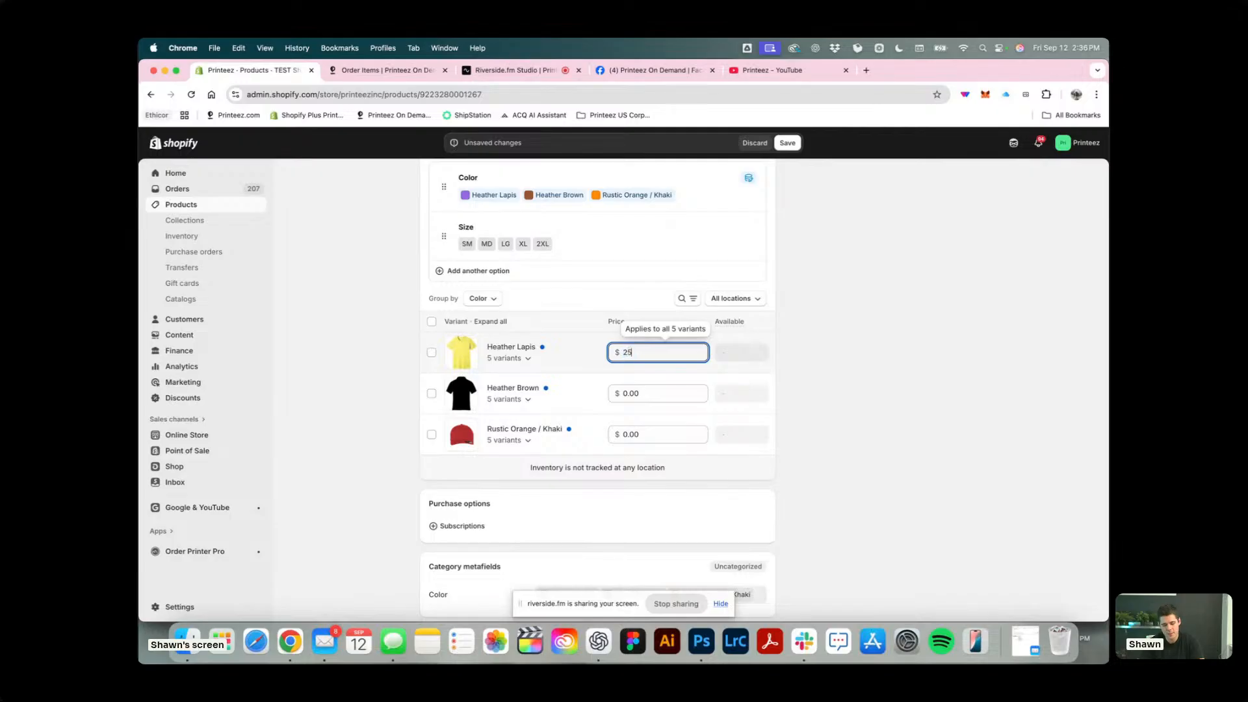
left_click(631, 394)
type("25")
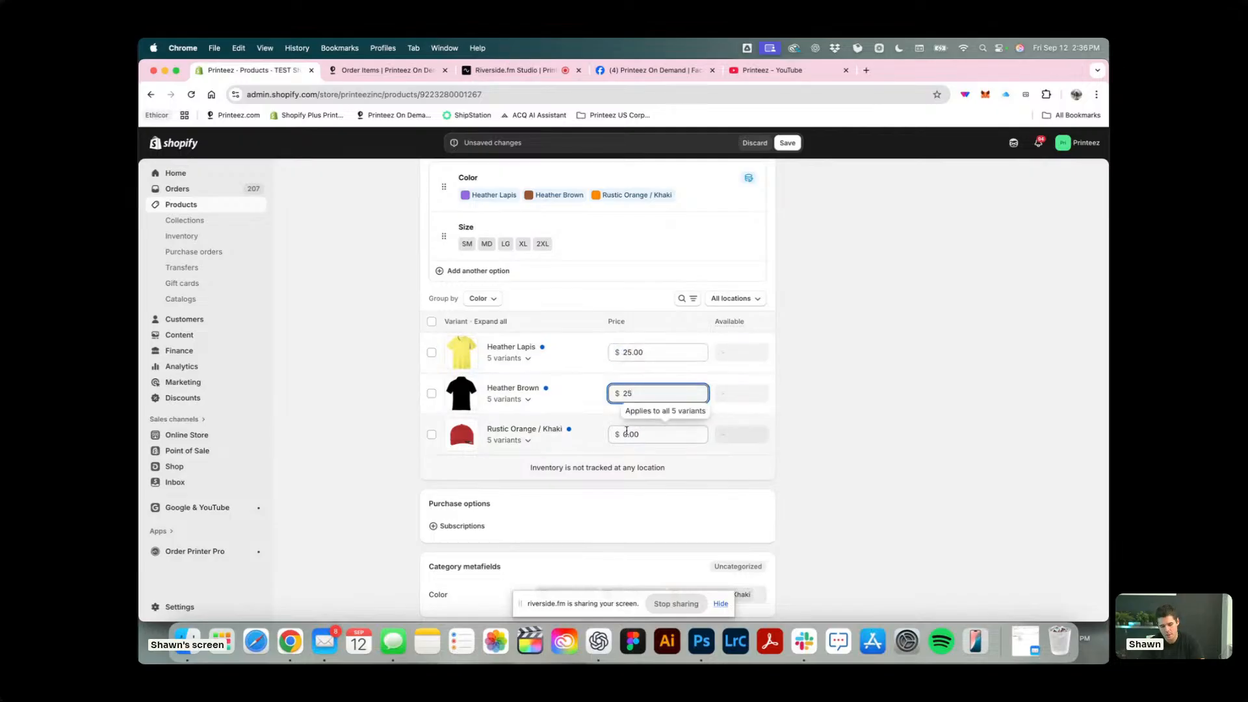
left_click(630, 435)
type("25")
left_click(822, 389)
scroll(822, 389, "up", 3)
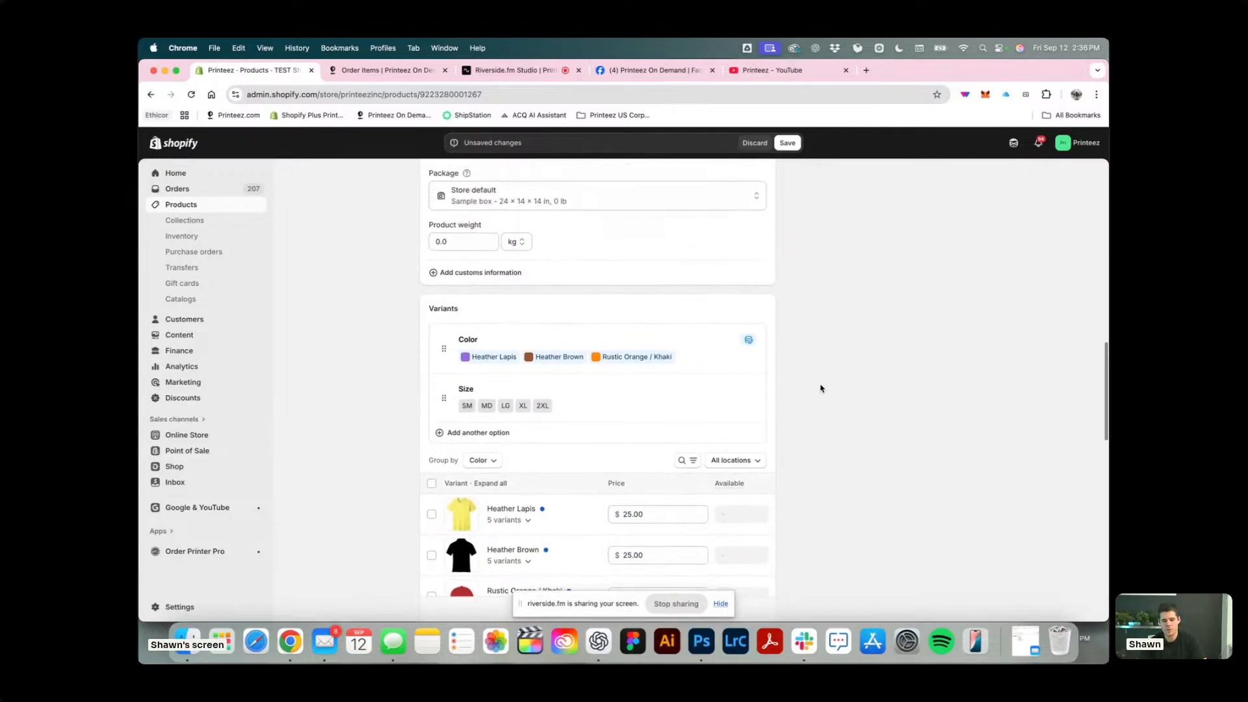
left_click(787, 144)
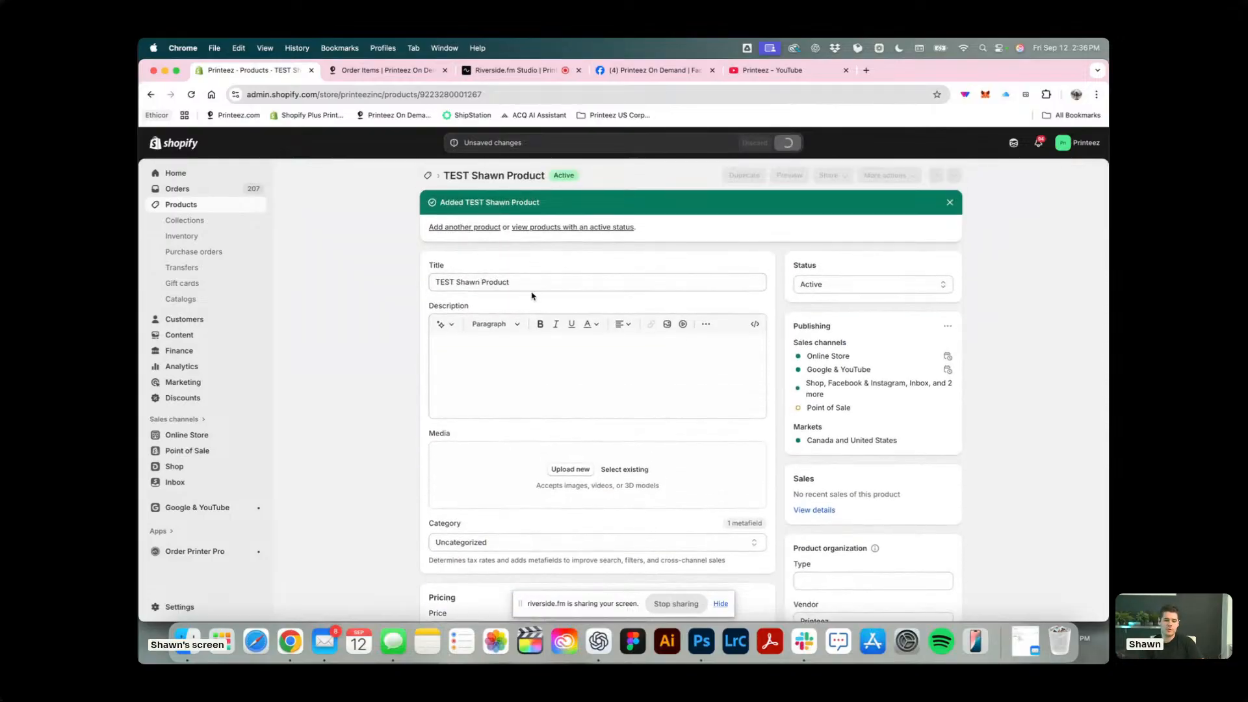
Open all product variants for bulk editing and set the Heather Lapis / SM variant's SKU to SUNSHINE_YELLOW_SM.
scroll(505, 360, "down", 15)
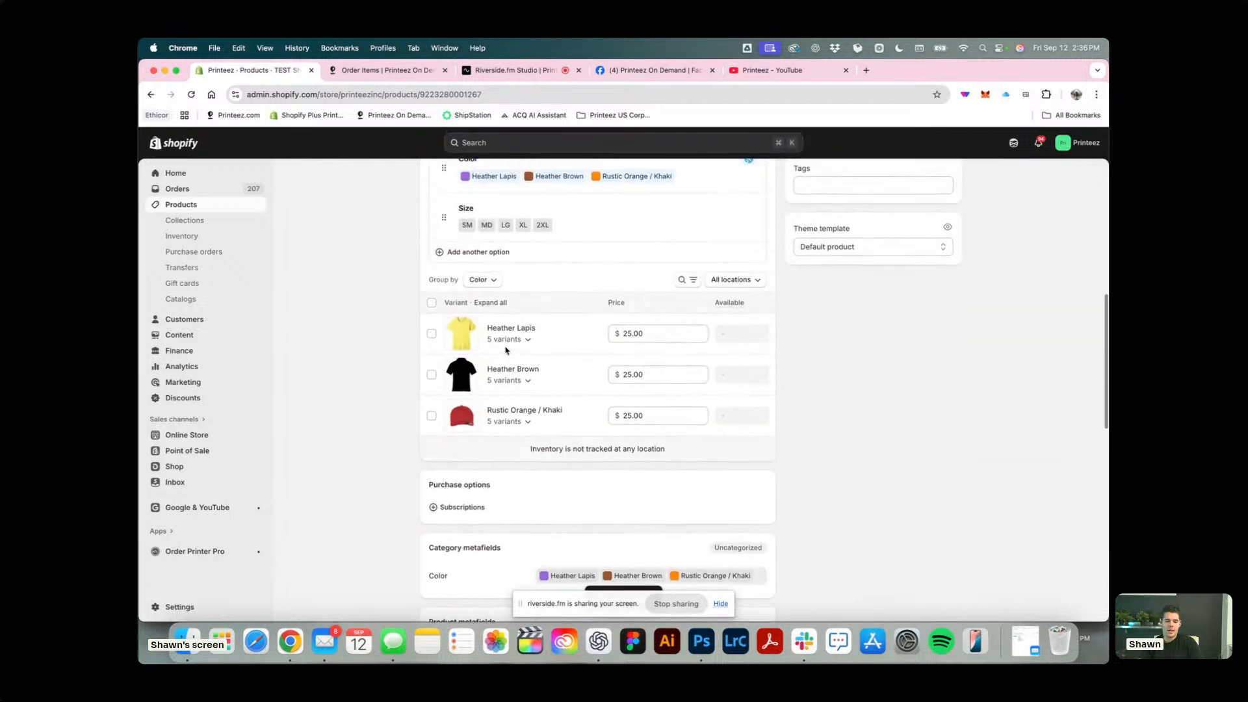
left_click(431, 303)
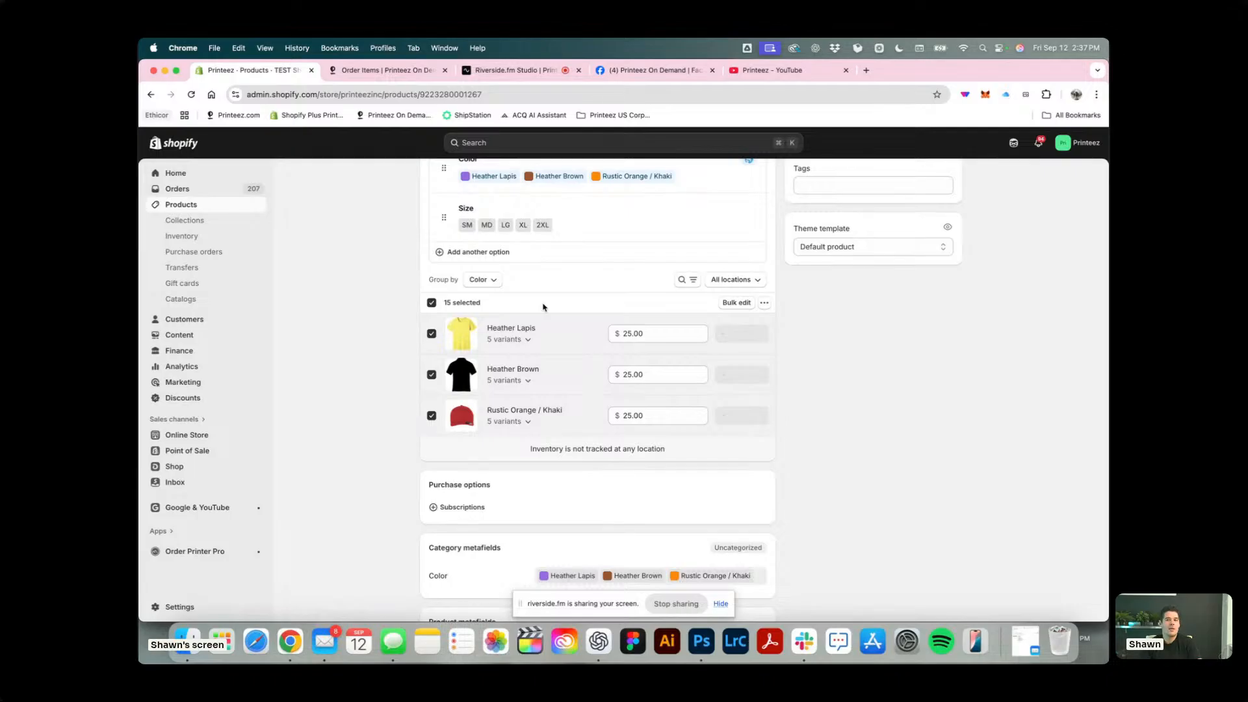
left_click(742, 304)
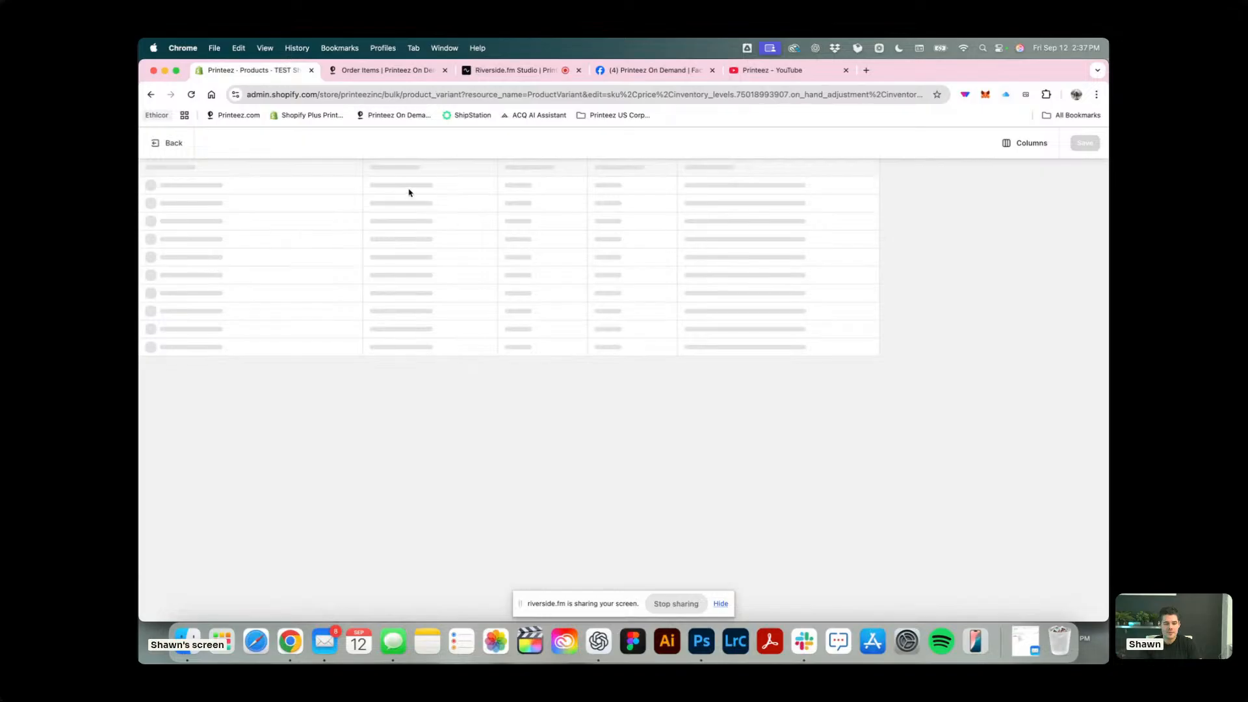
left_click(488, 186)
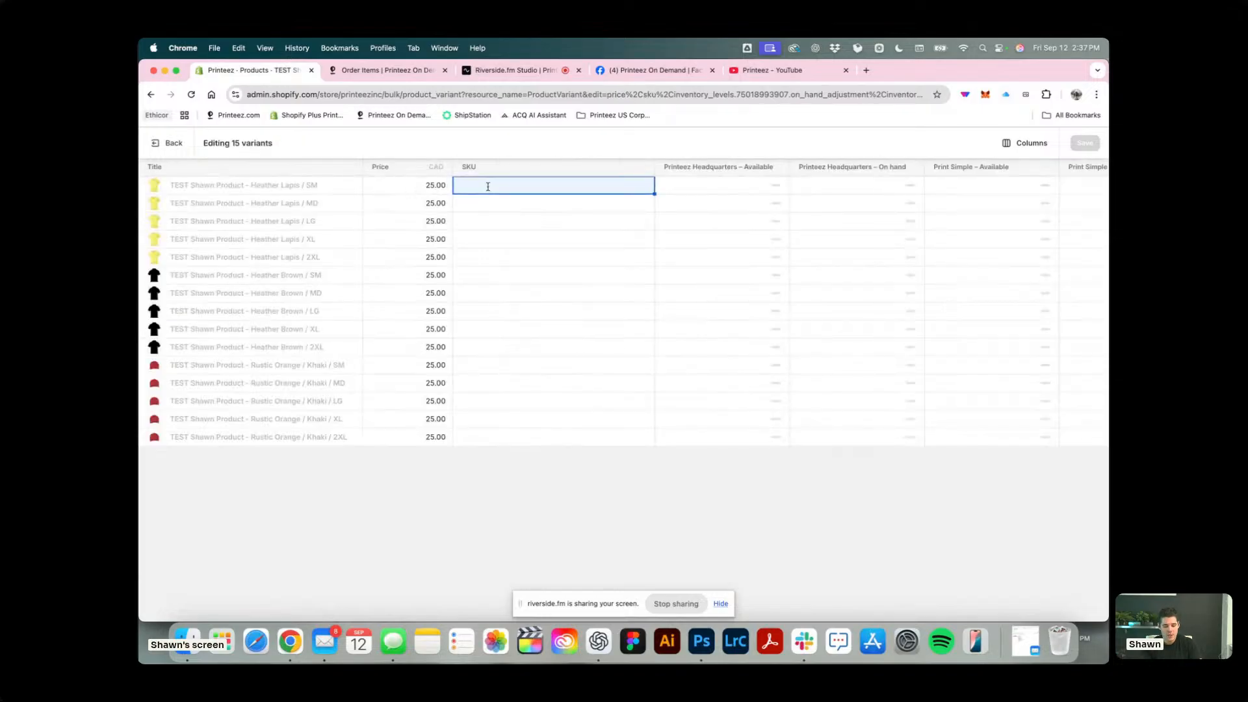
type("SUNSHINE_YELLOW_SM")
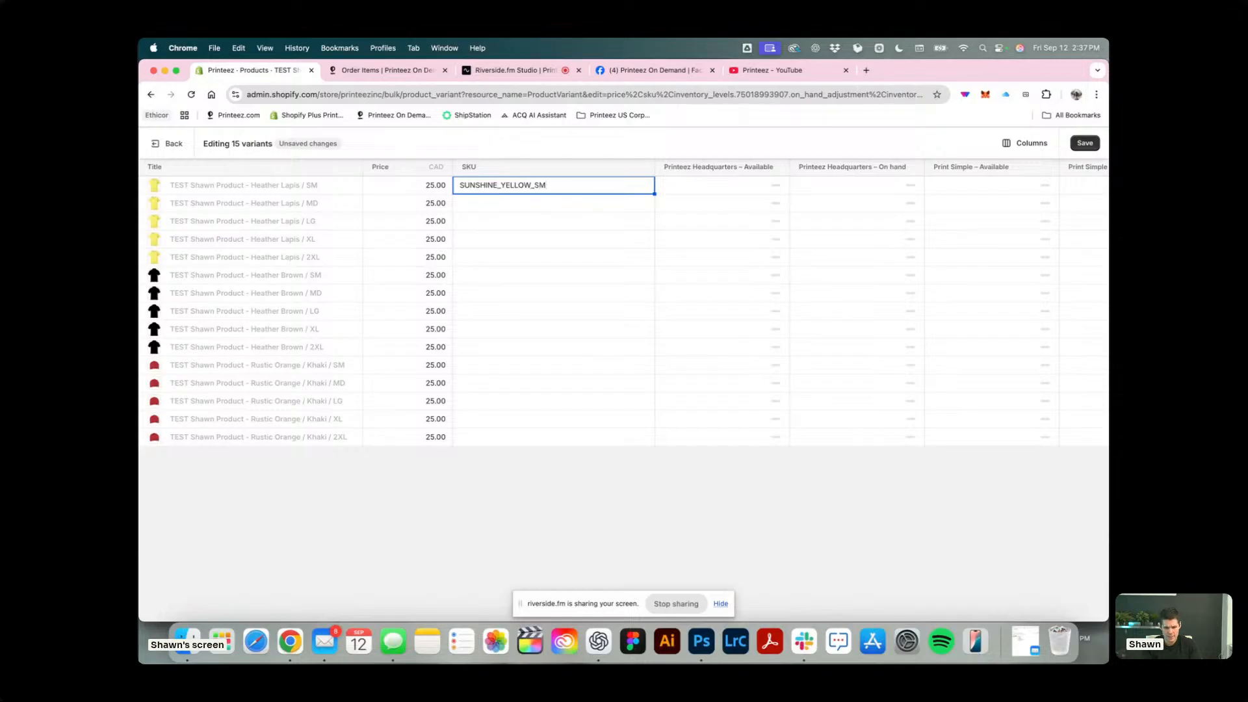
Copy the SUNSHINE_YELLOW_ prefix from the first SKU and set the Heather Lapis / MD variant's SKU to SUNSHINE_YELLOW_MD.
left_click_drag(536, 182, 455, 186)
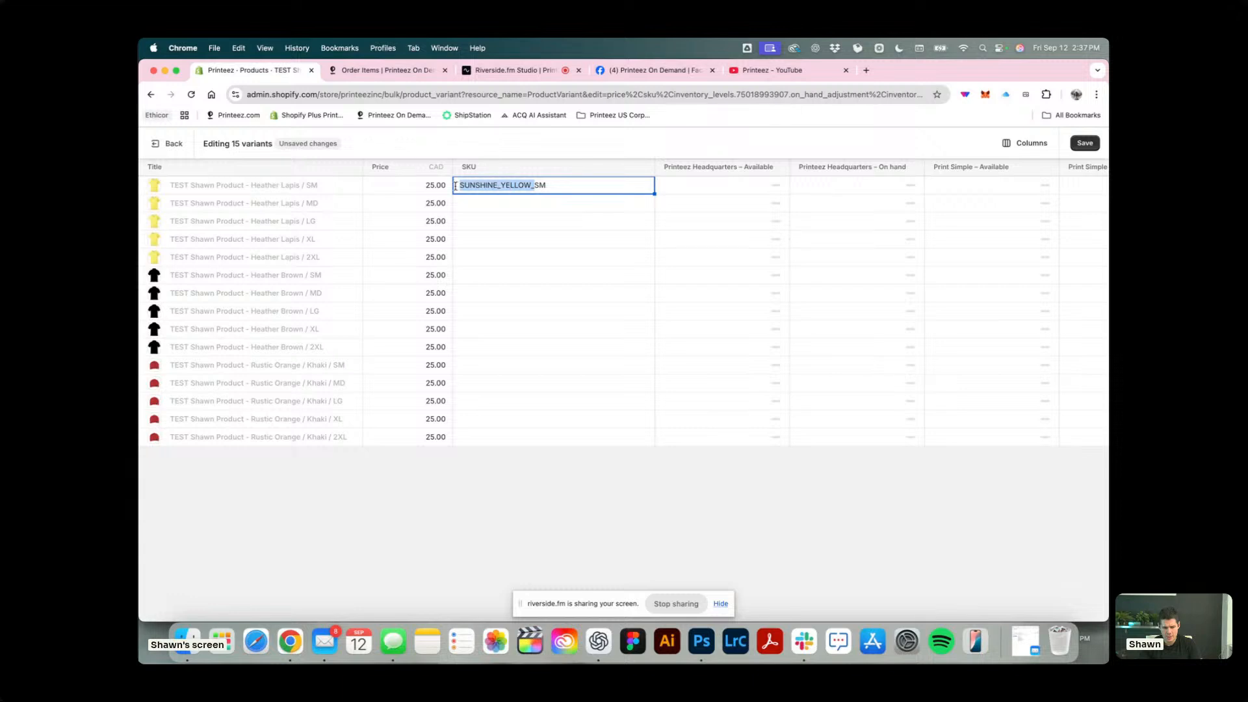
key("super+c")
left_click(575, 191)
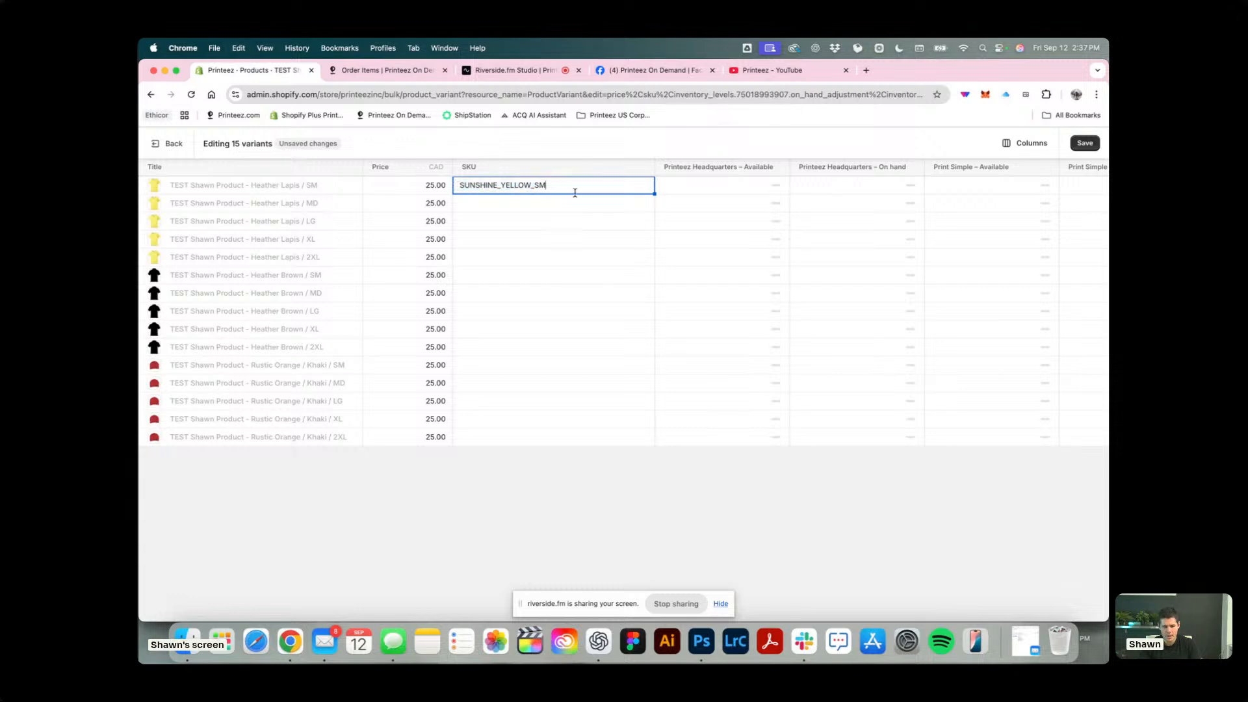
key("Return")
key("super+v")
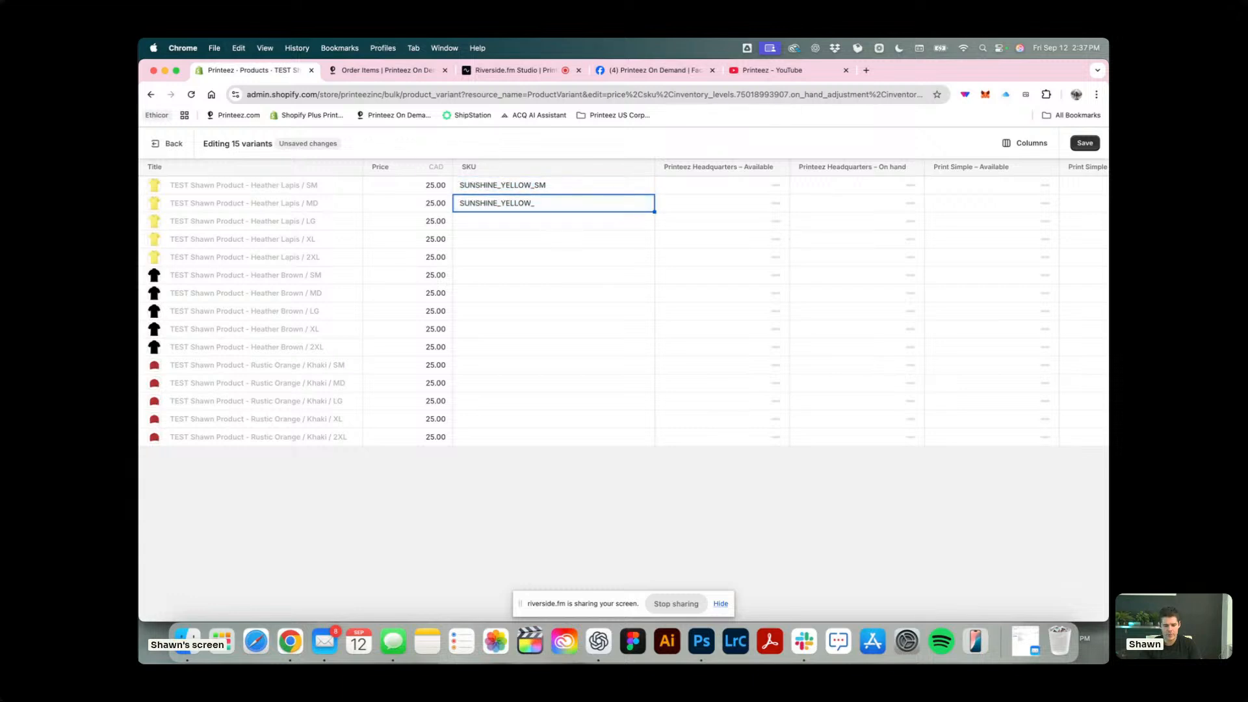
type("MD")
key("Return")
Set the Heather Lapis LG, XL and 2XL SKUs to SUNSHINE_YELLOW_LG, SUNSHINE_YELLOW_XL and SUNSHINE_YELLOW_2XL.
key("super+v")
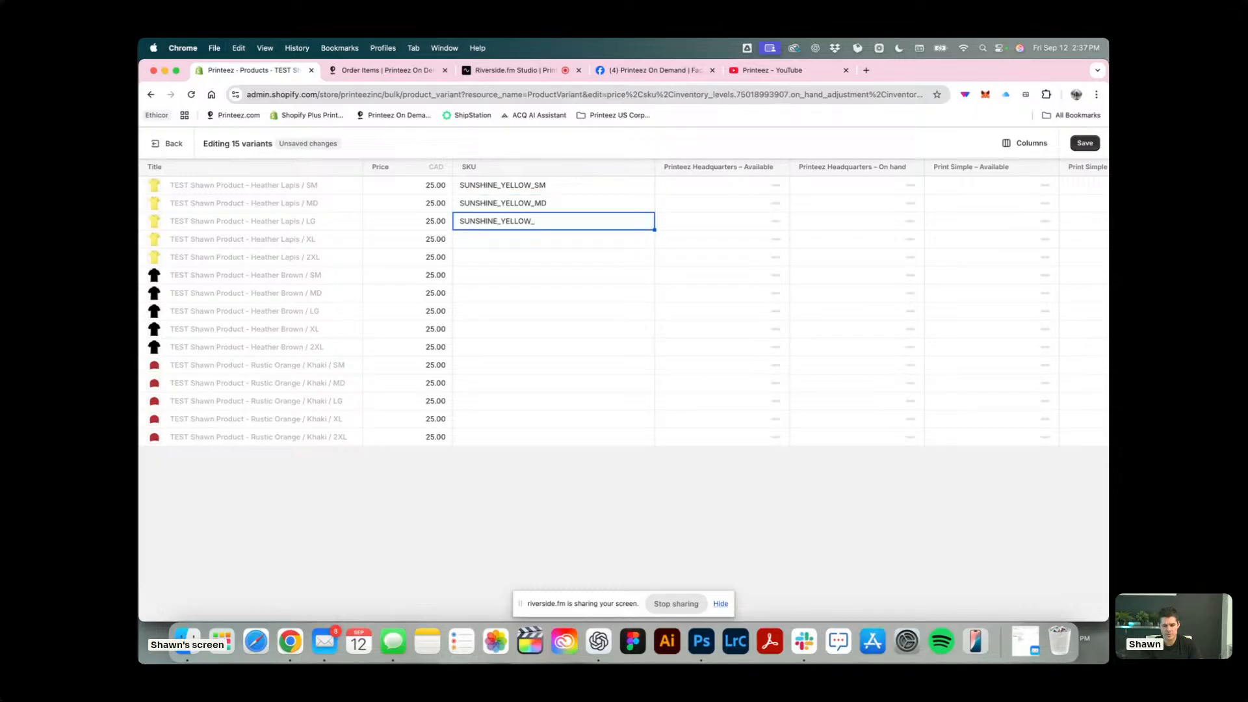
type("LG")
key("Return")
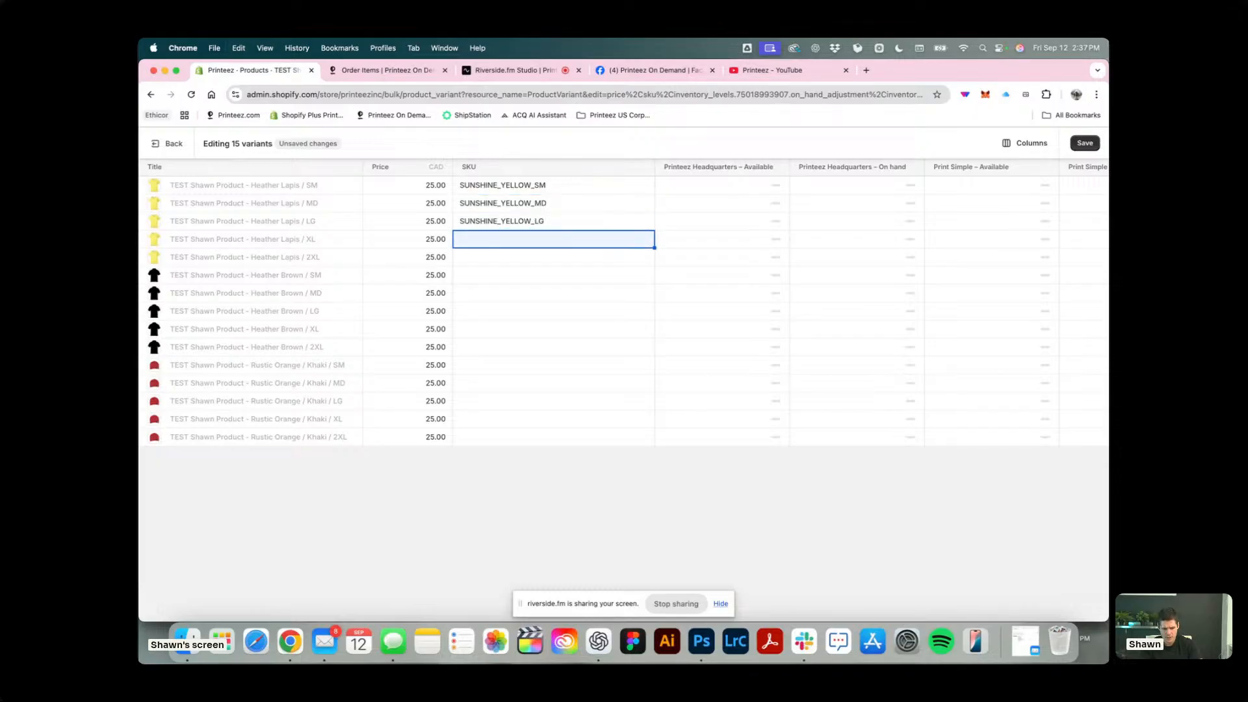
key("super+v")
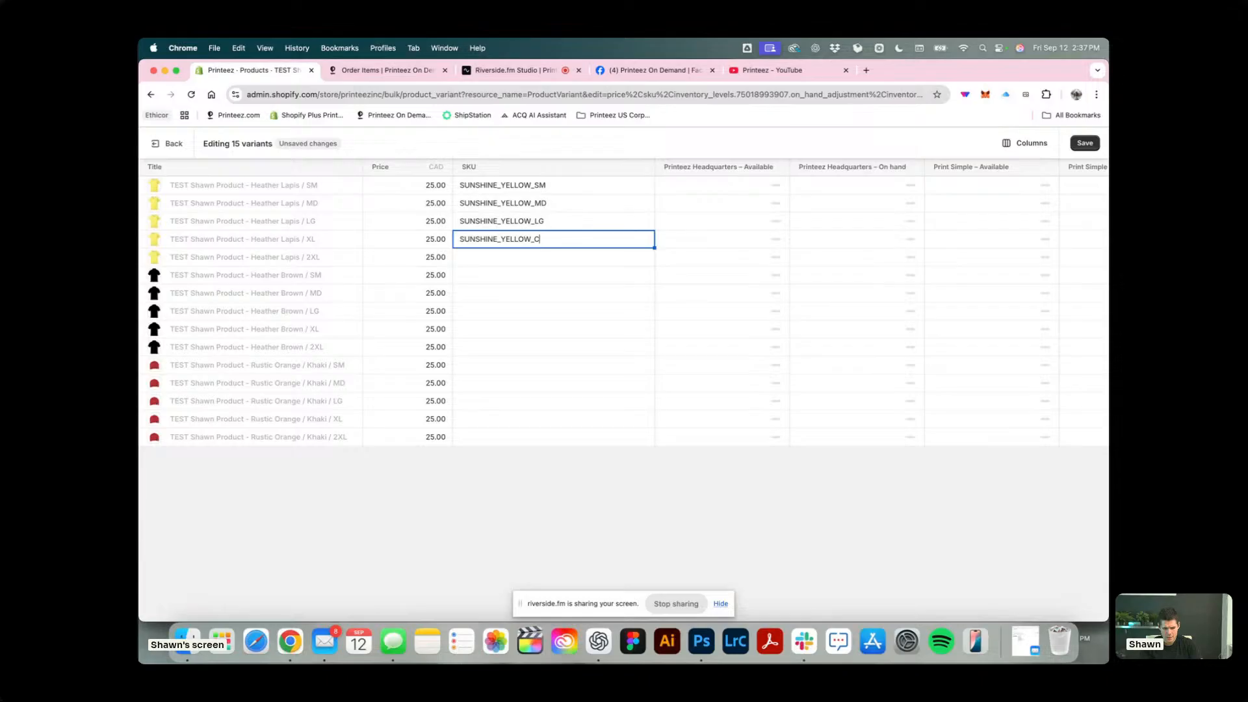
type("XL")
key("Return")
key("super+v")
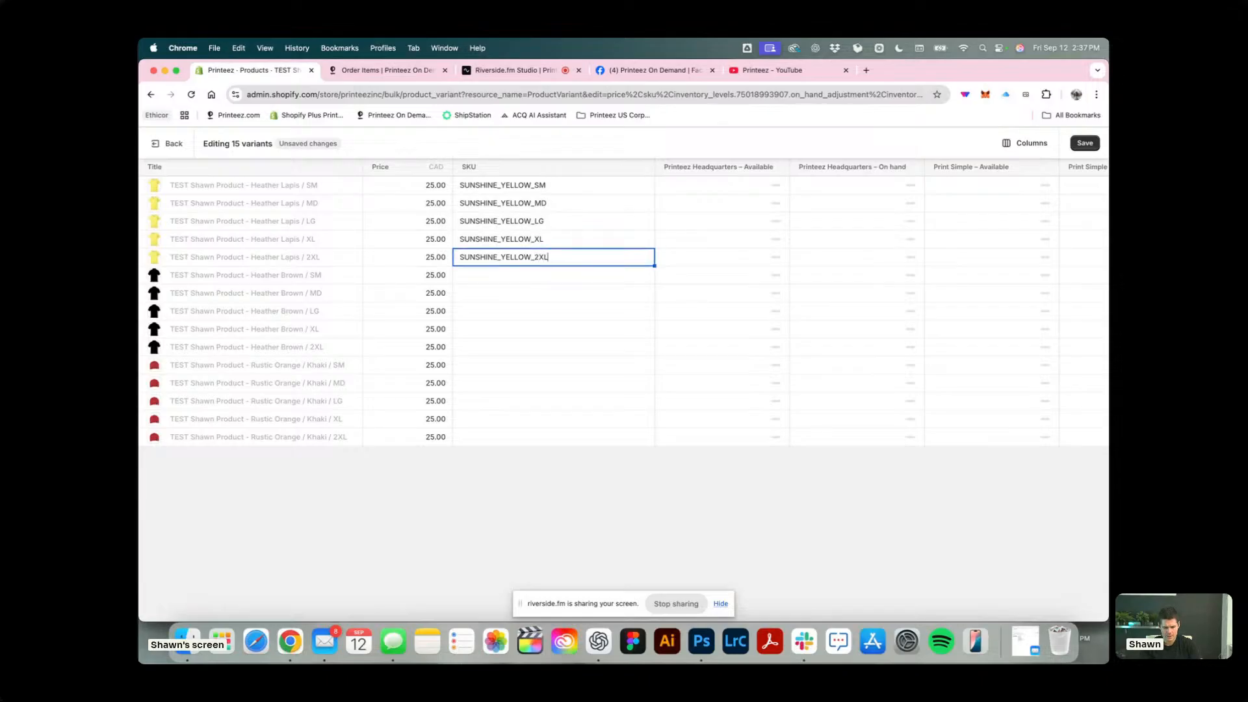
key("Return")
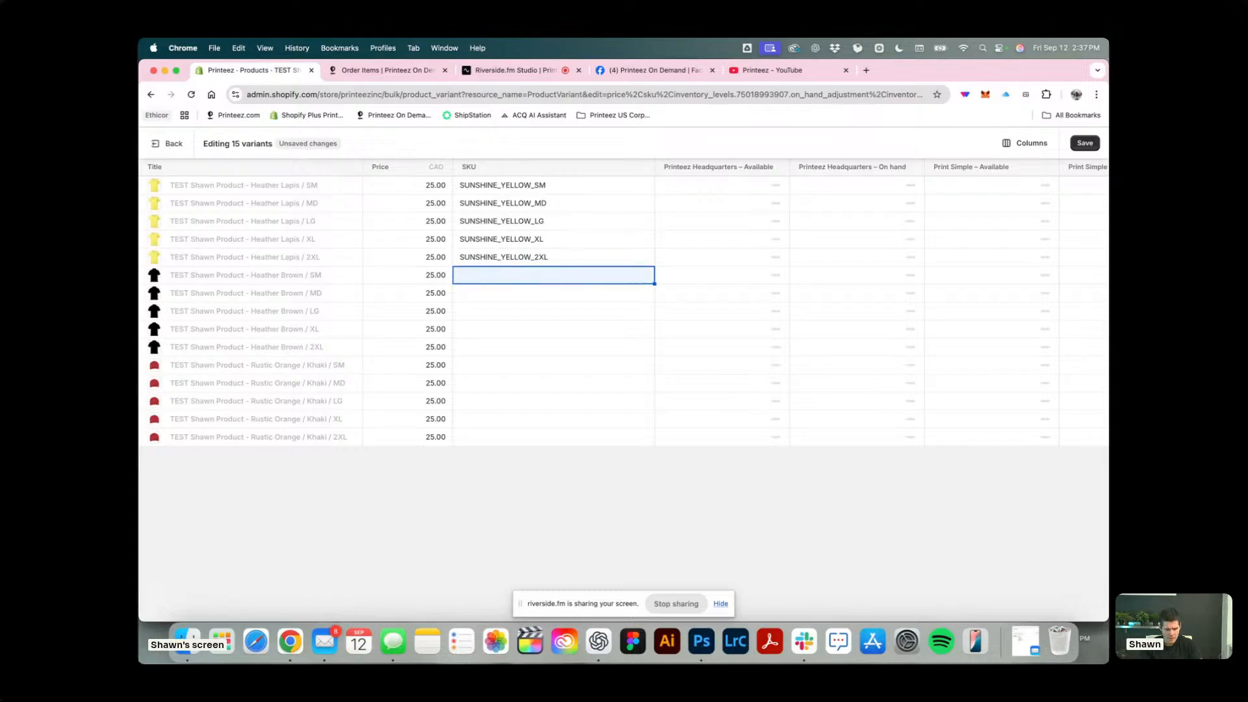
Set the Heather Brown / SM variant's SKU to BROWN_SM, copying the BROWN_ prefix for reuse.
type("H")
key("BackSpace")
type("B")
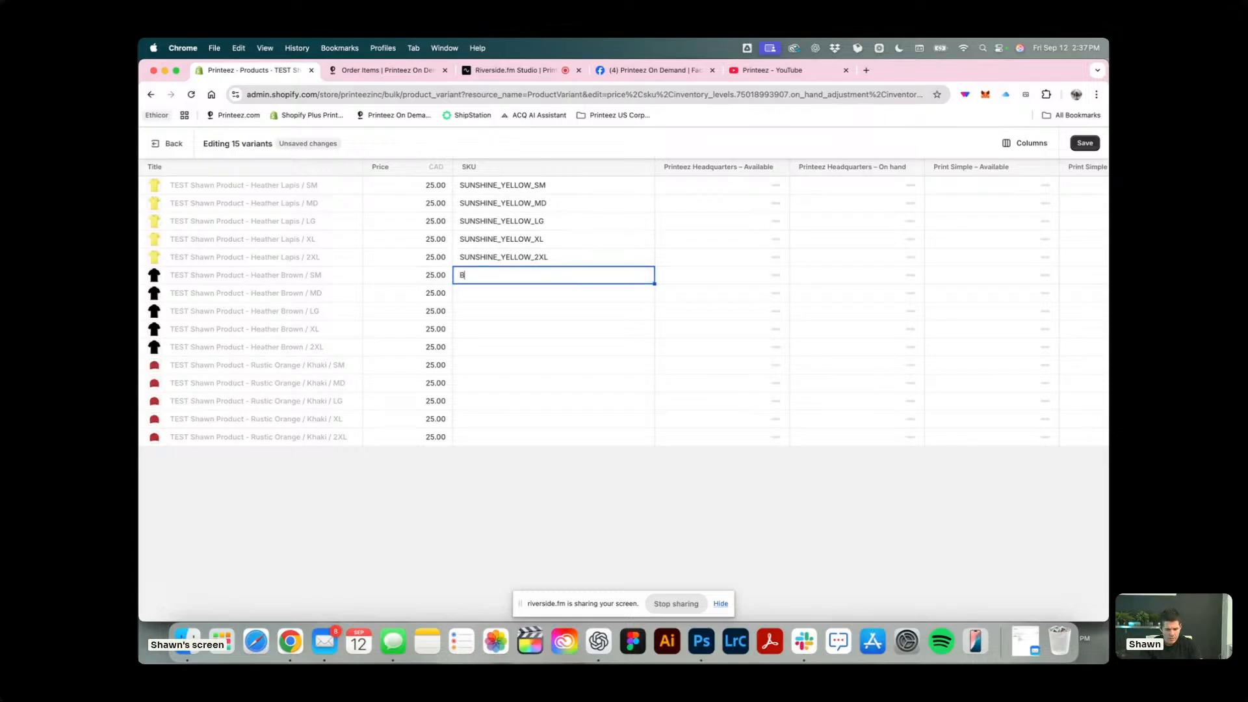
type("ROWN_")
key("super+shift+Left")
key("Right")
type("SM")
key("Return")
Set the SKUs of the Heather Brown MD and LG variants to BROWN_MD and BROWN_LG.
key("super+v")
type("MF")
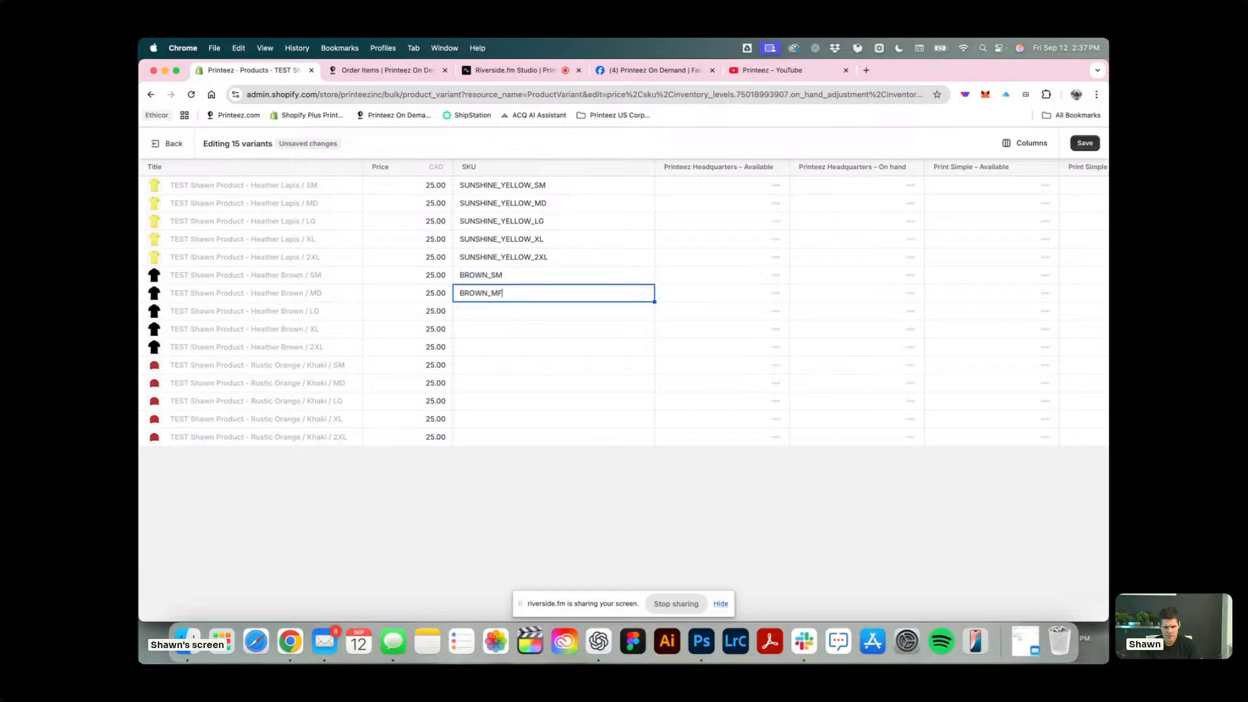
key("BackSpace")
type("D")
key("Return")
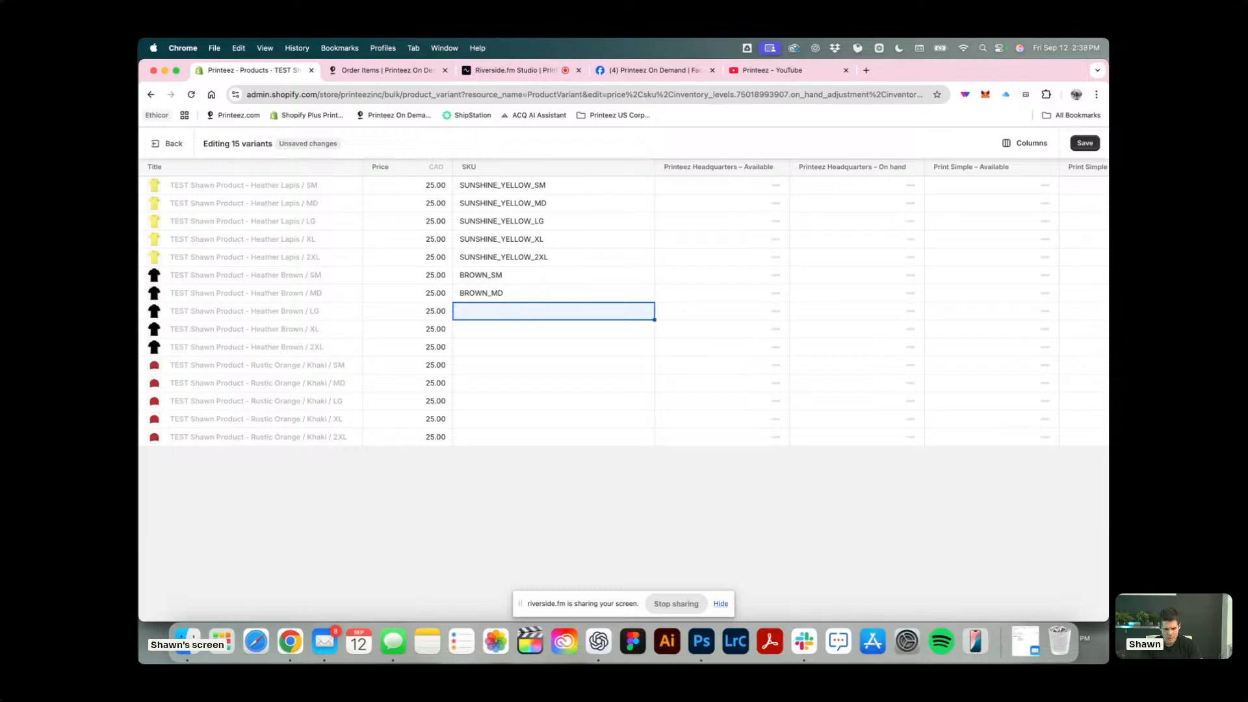
key("super+v")
key("Return")
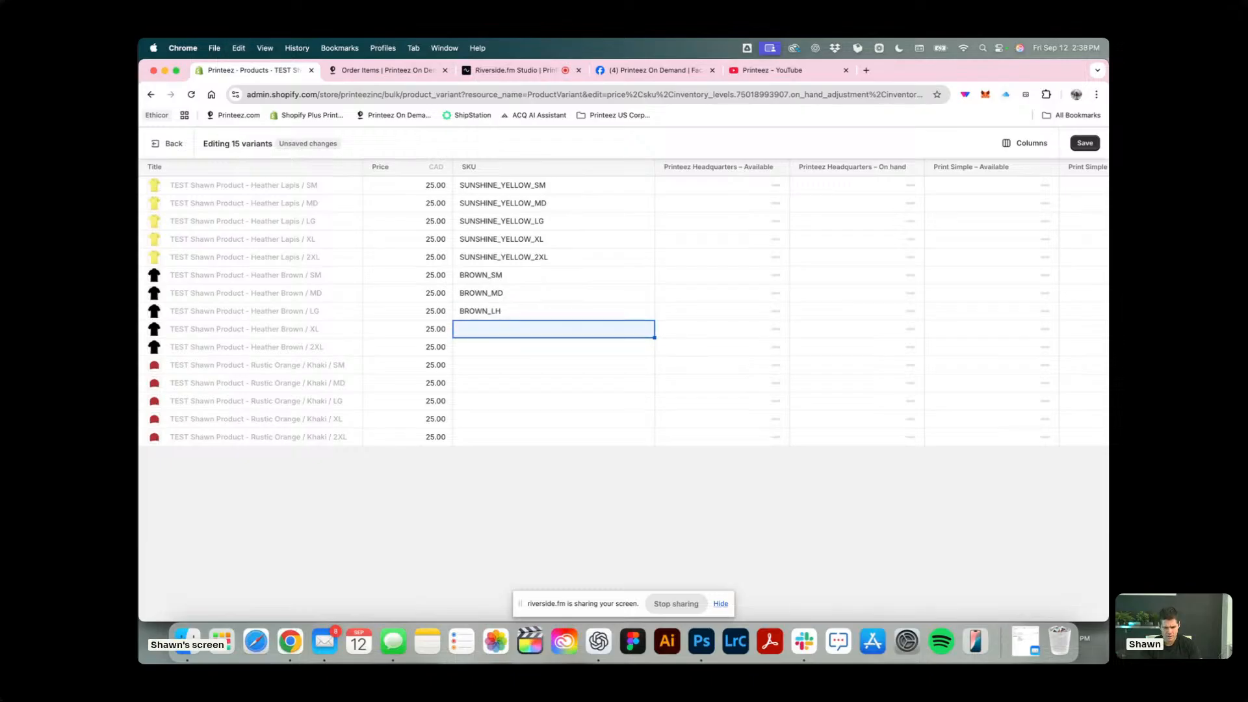
double_click(501, 312)
key("BackSpace")
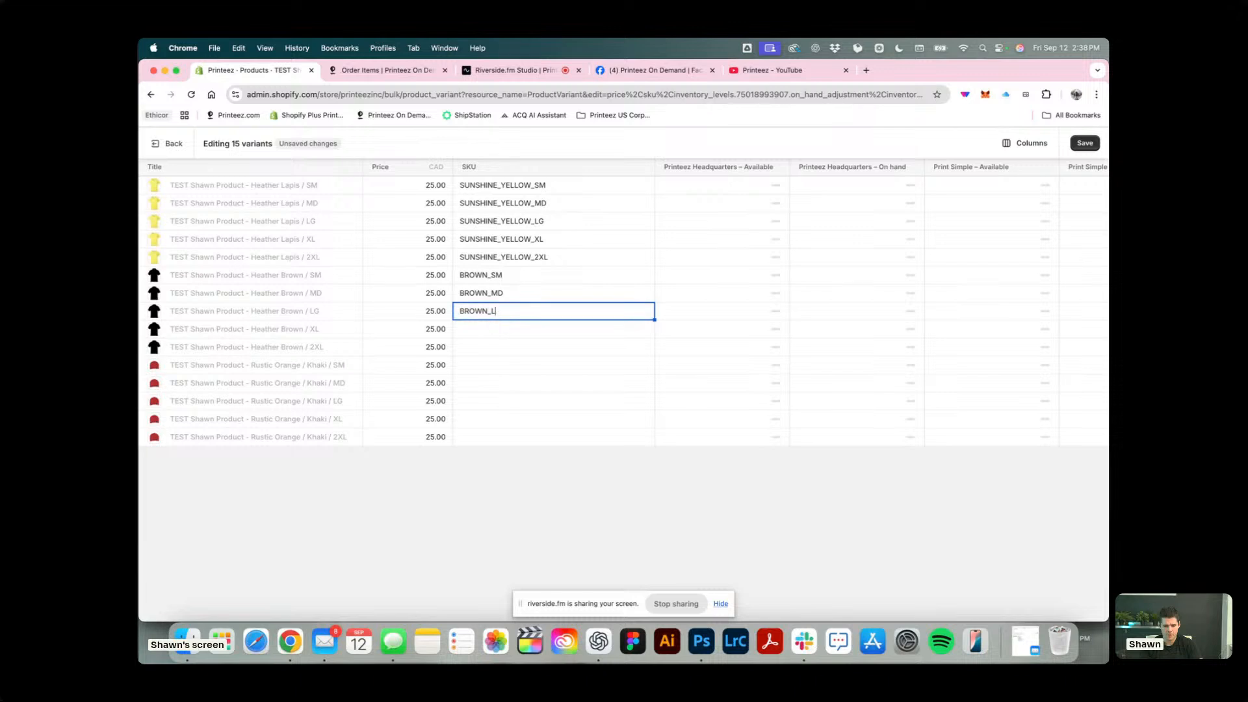
type("G")
key("Return")
Set the SKUs of the Heather Brown XL and 2XL variants to BROWN_XL and BROWN_2XL.
key("super+v")
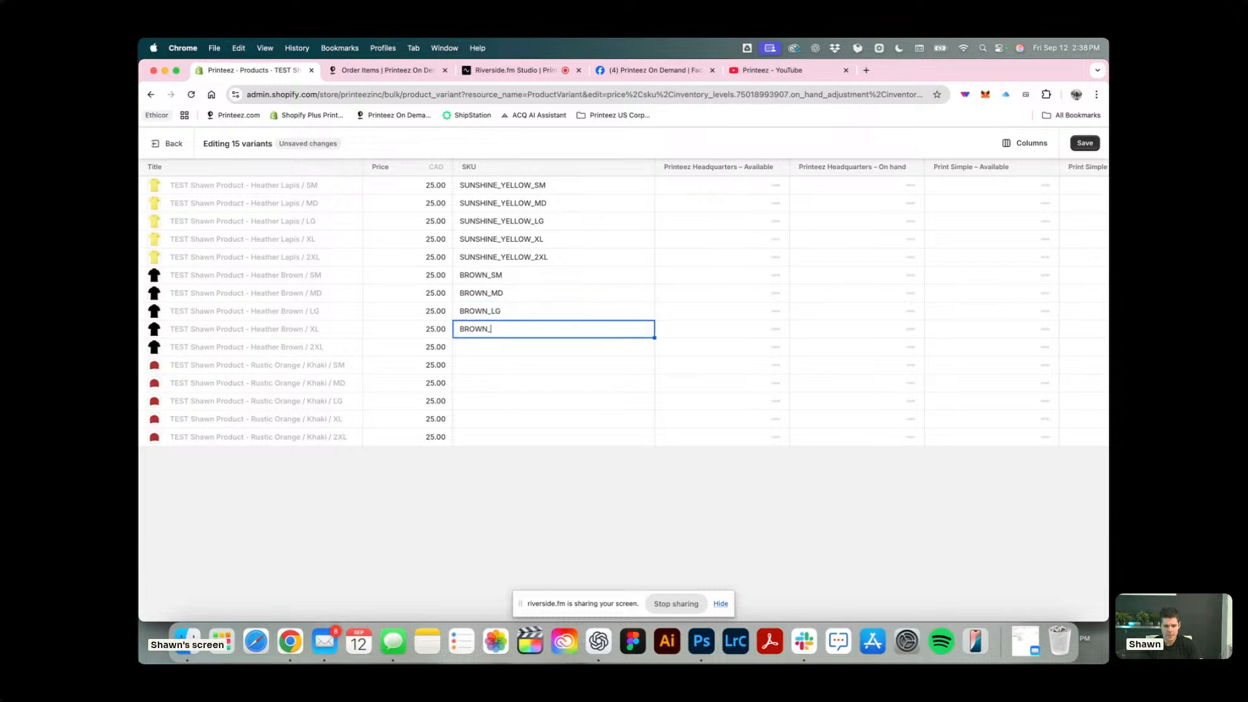
type("XL")
key("Return")
key("super+v")
type("2")
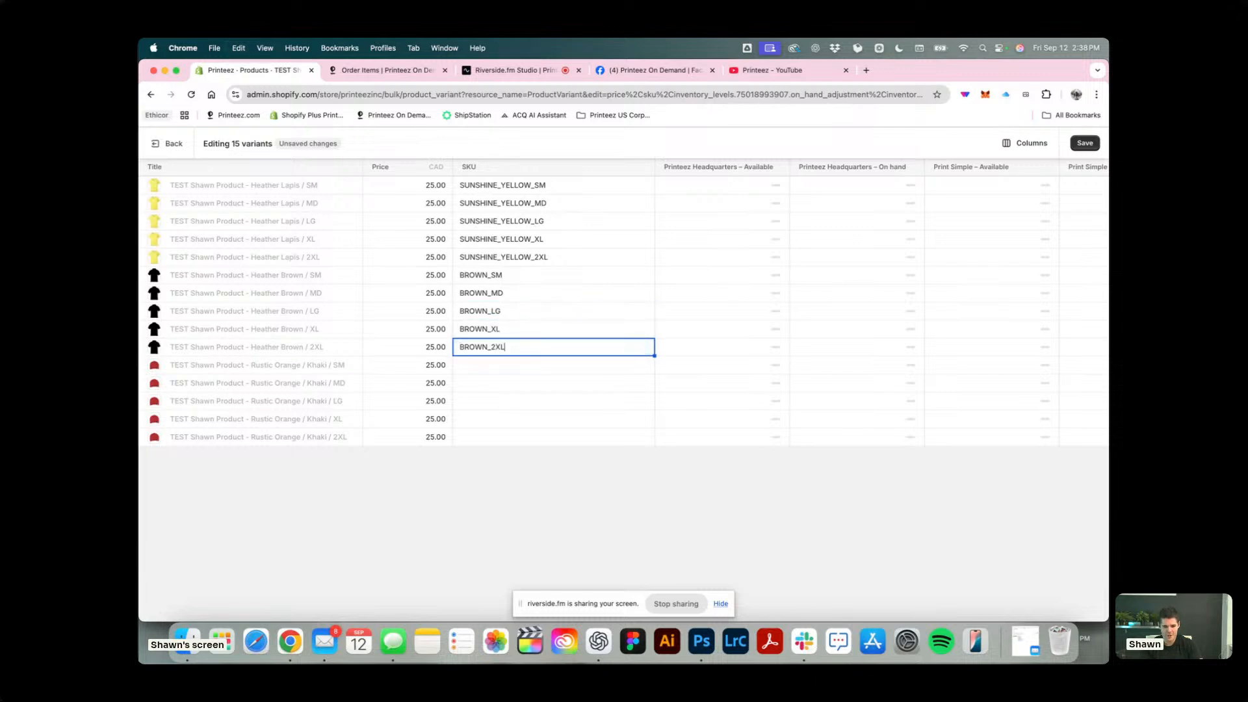
type("XL")
key("Return")
Set the SKUs of the Rustic Orange / Khaki SM and MD variants to RUSTIC_ORANGE_SM and RUSTIC_ORANGE_MD.
type("RUSTIC")
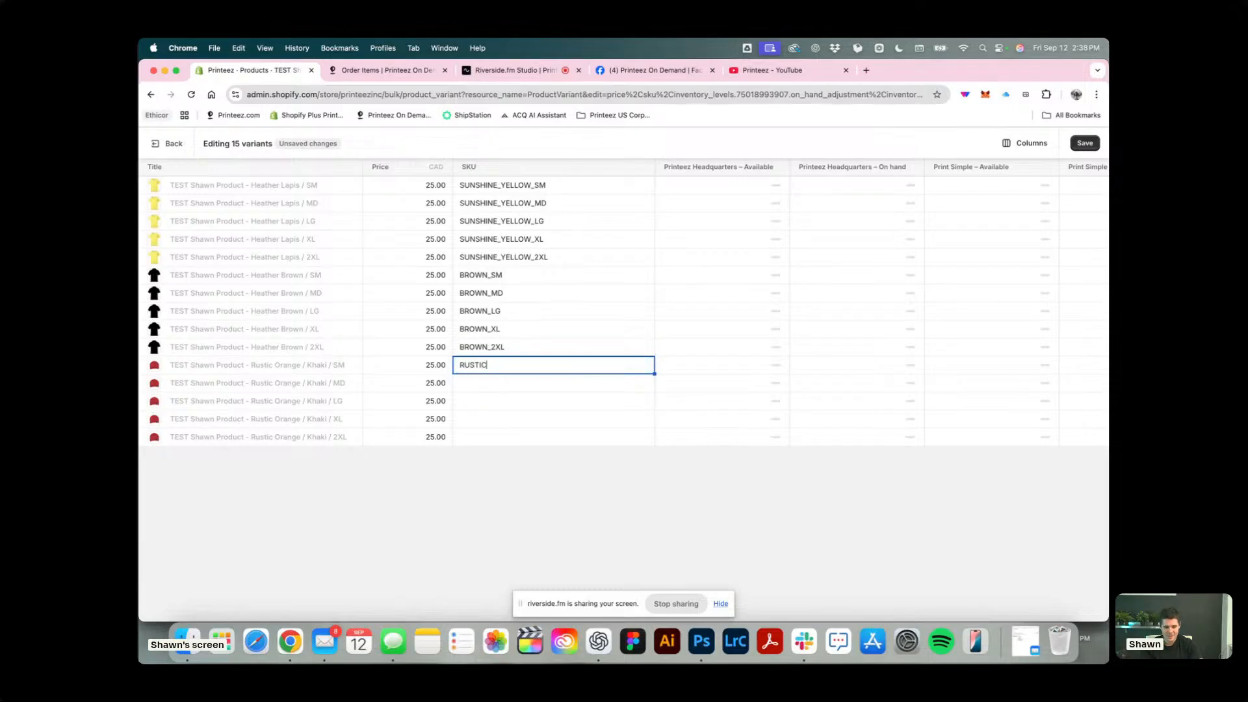
type("_ORANGE")
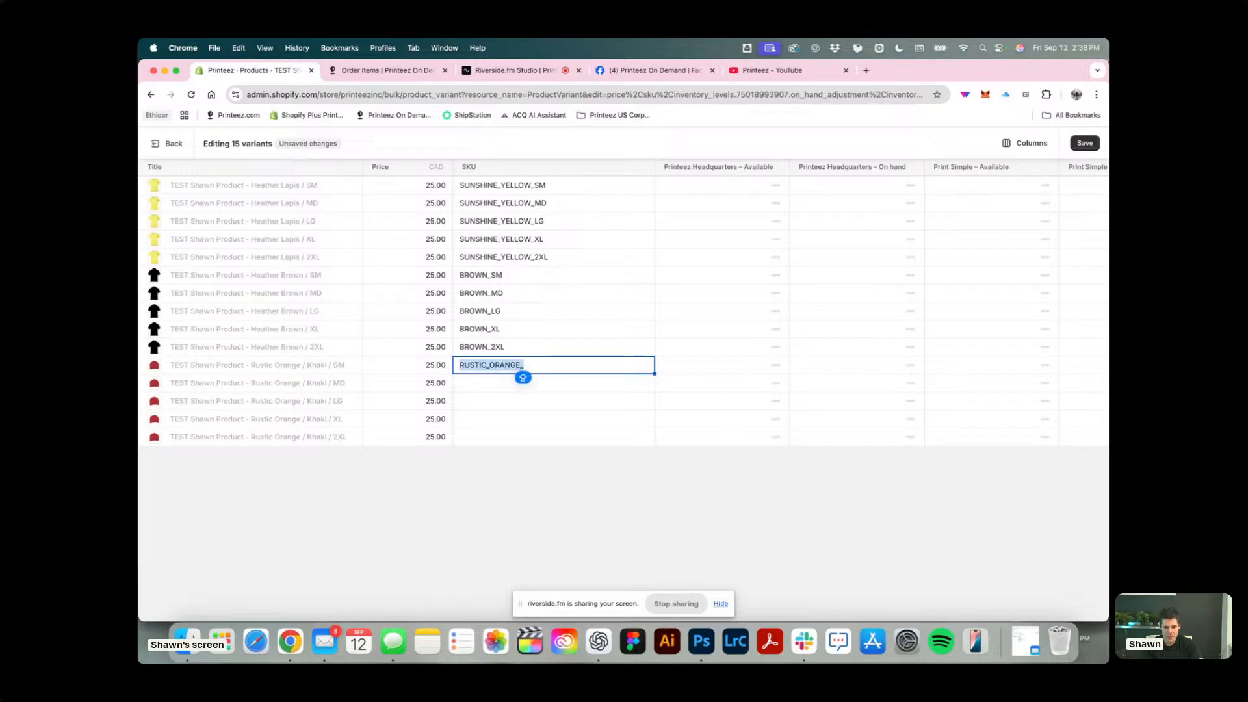
type("_SM")
key("Return")
key("super+v")
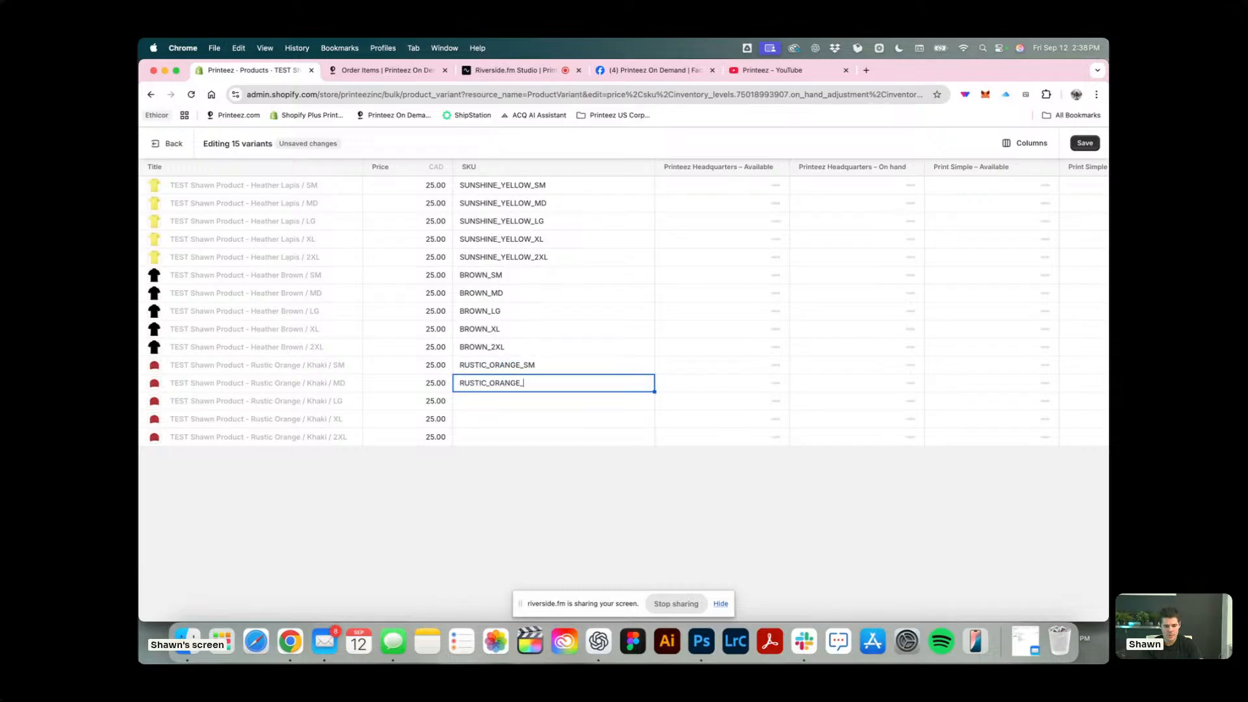
key("Return")
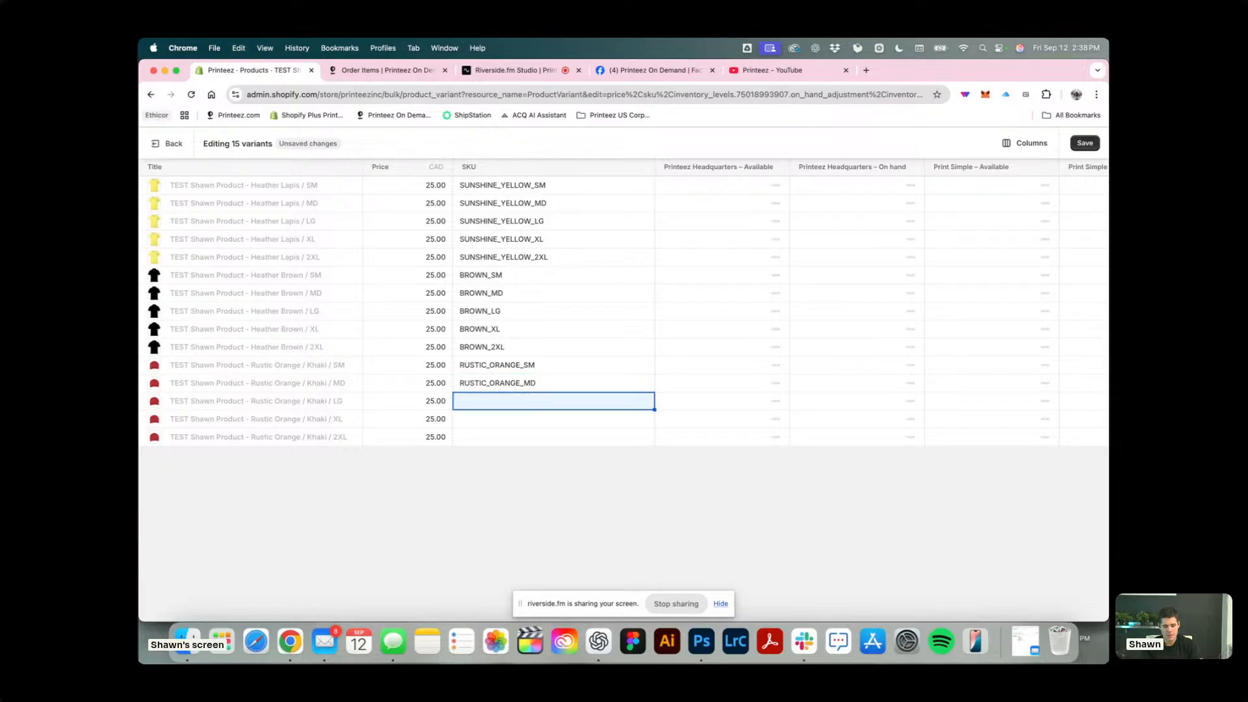
Set the Rustic Orange / Khaki LG, XL and 2XL SKUs to RUSTIC_ORANGE_LG, RUSTIC_ORANGE_XL and RUSTIC_ORANGE_2XL, and save the variant changes.
key("super+v")
type("LG")
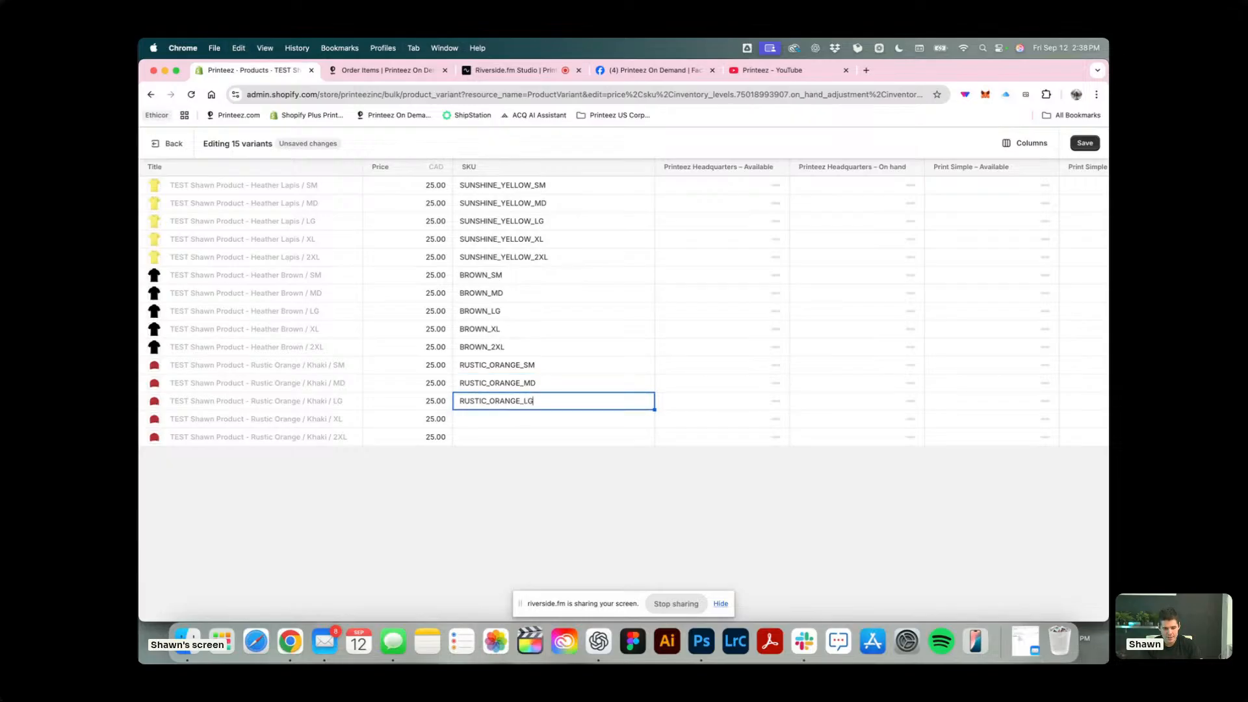
key("Return")
key("super+v")
type("XL")
key("Return")
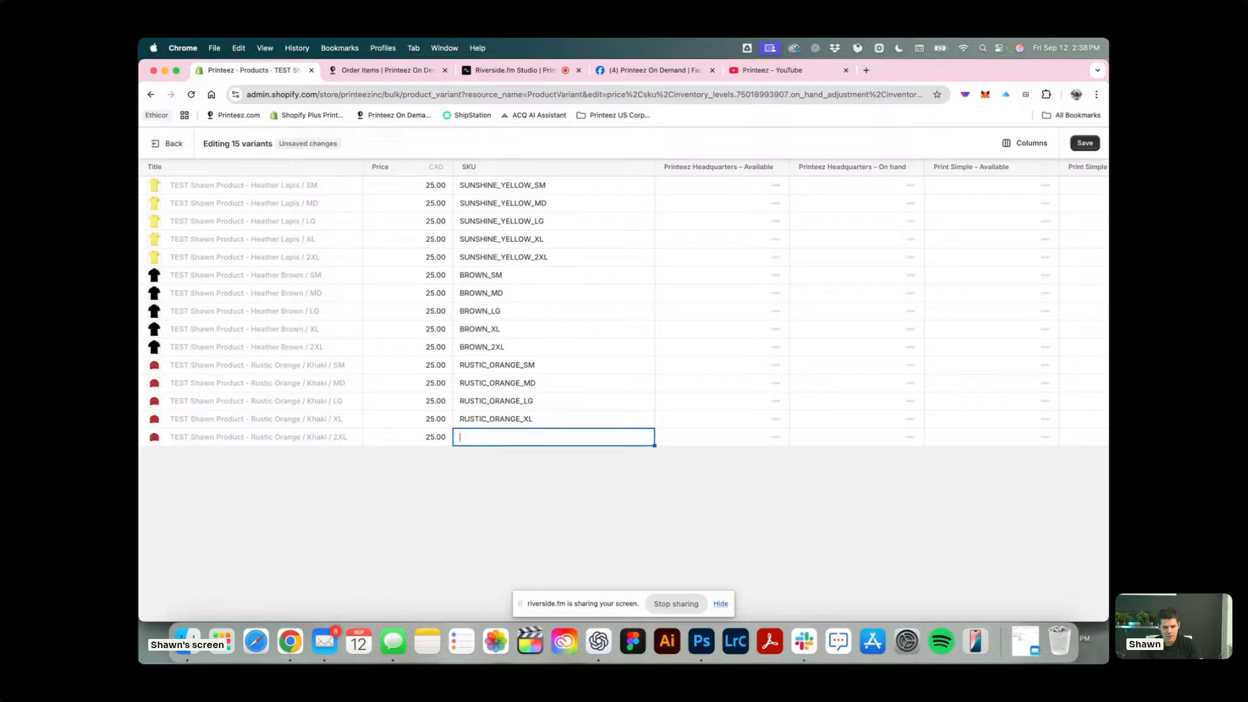
key("super+v")
type("2")
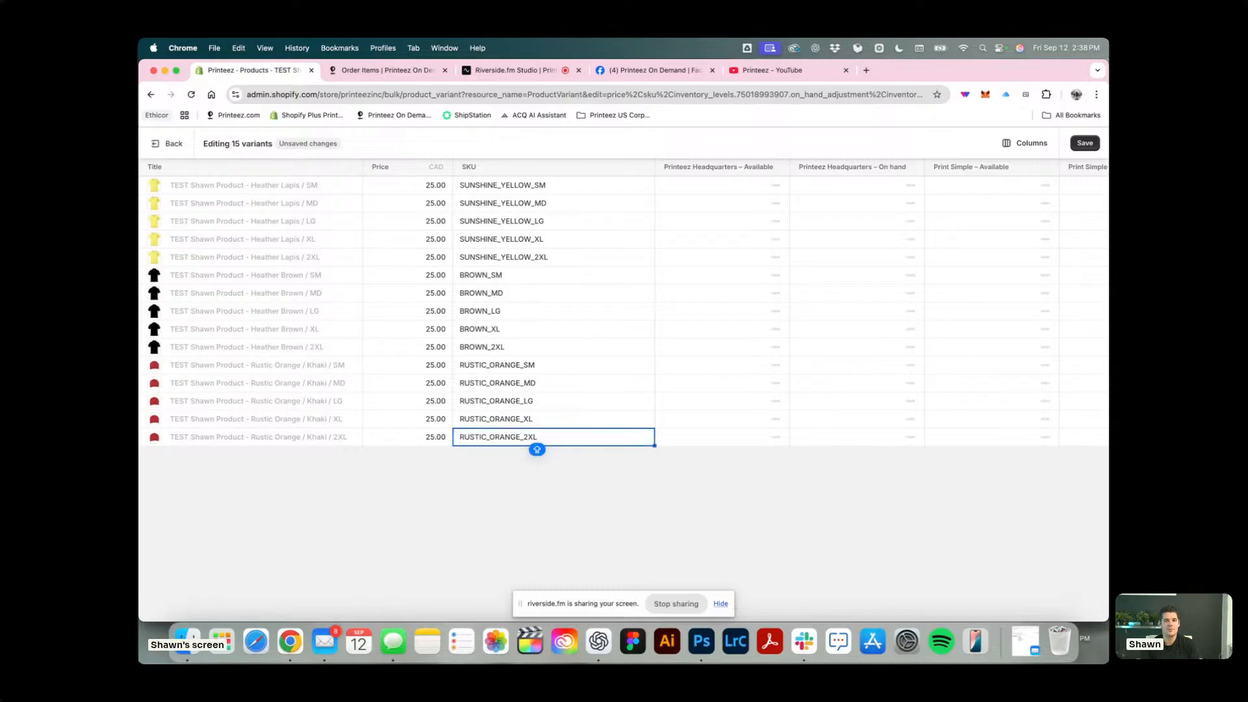
left_click(621, 462)
left_click(1085, 143)
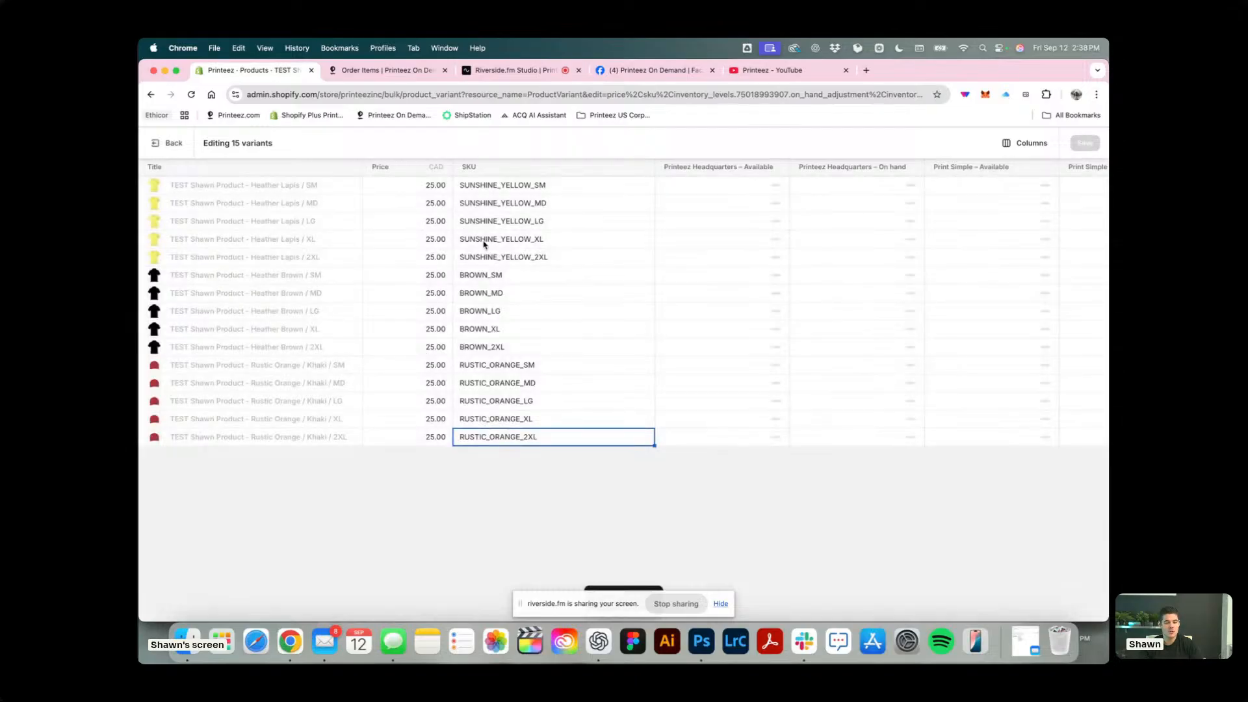
Return to the product page and check the SKUs listed under the Heather Lapis color group.
left_click(165, 144)
scroll(456, 364, "down", 10)
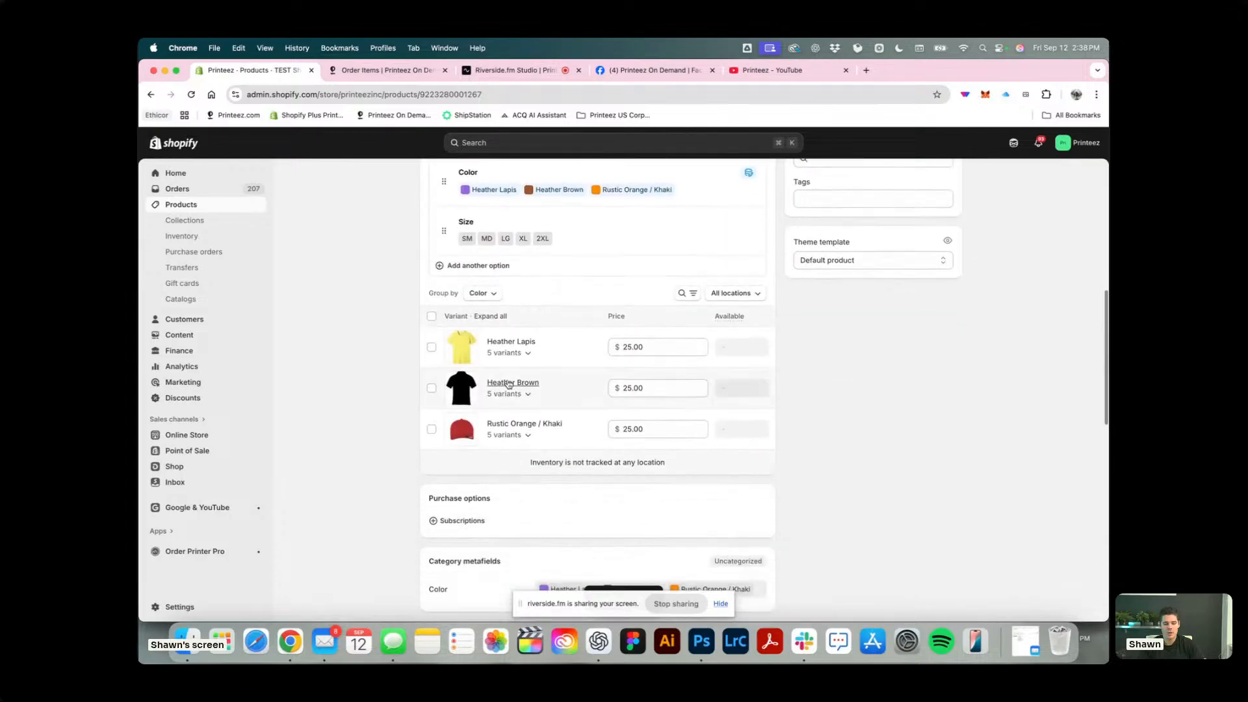
left_click(524, 353)
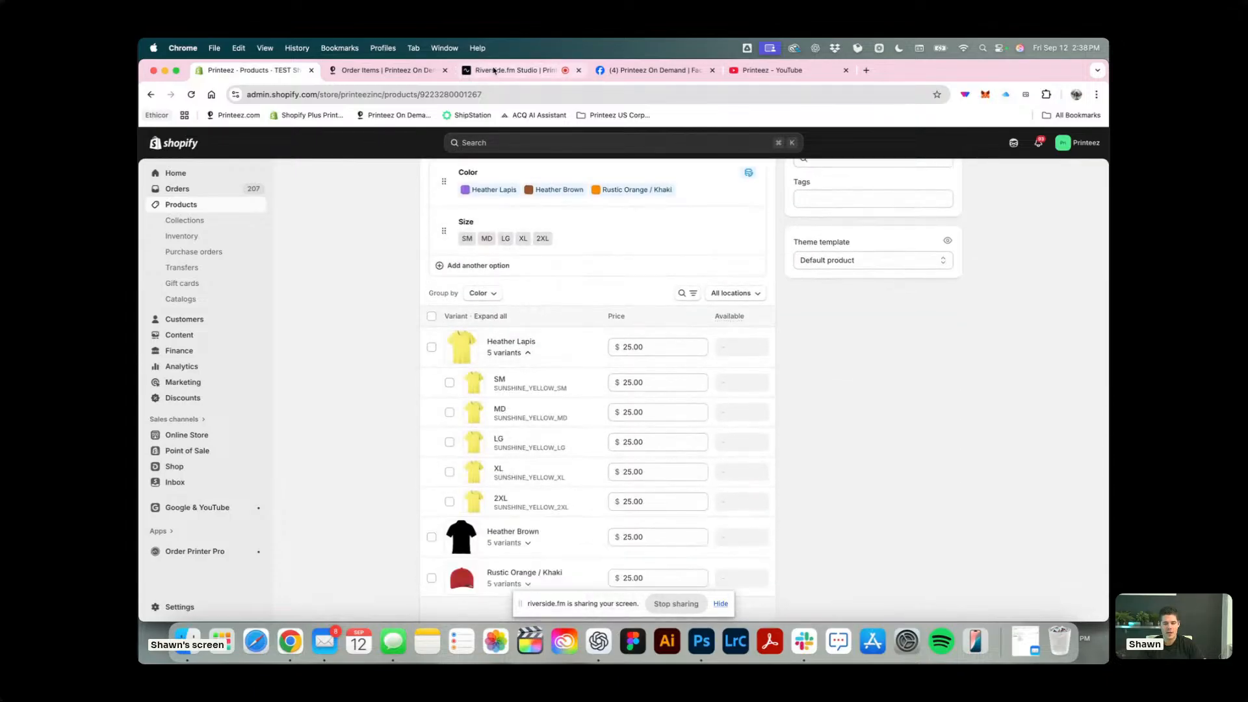
scroll(543, 206, "up", 10)
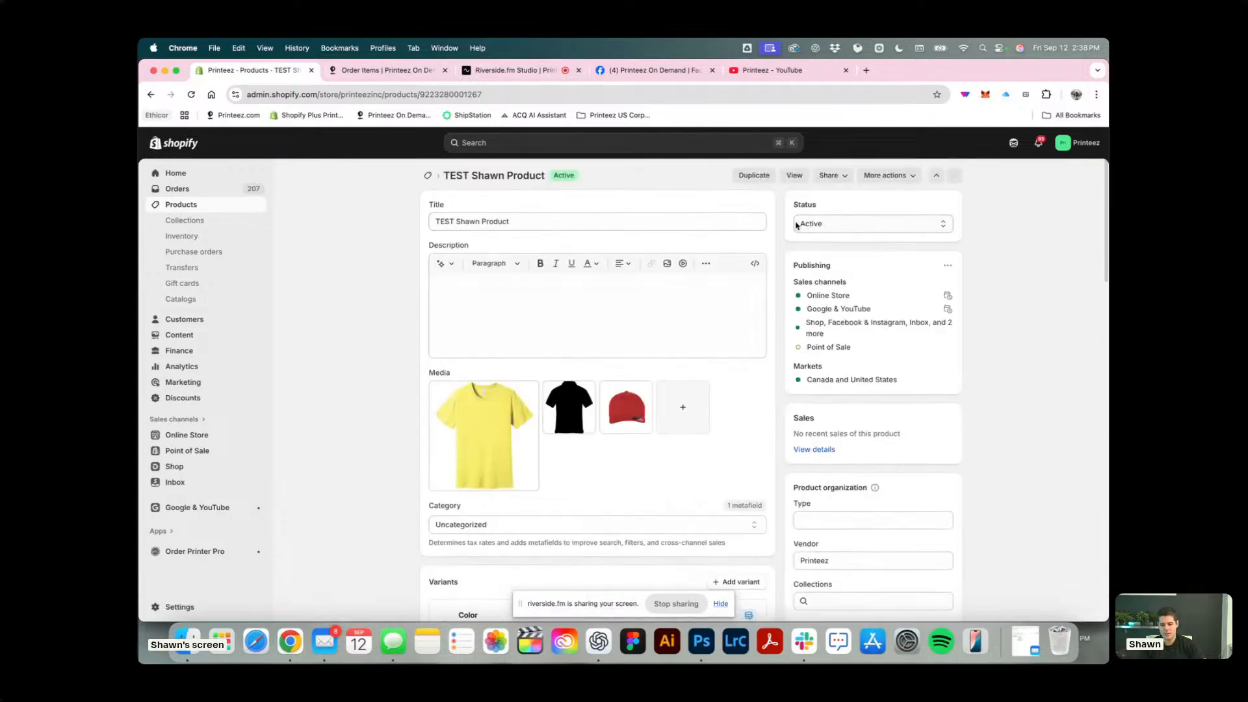
Open the draft orders and start creating a new order.
left_click(181, 189)
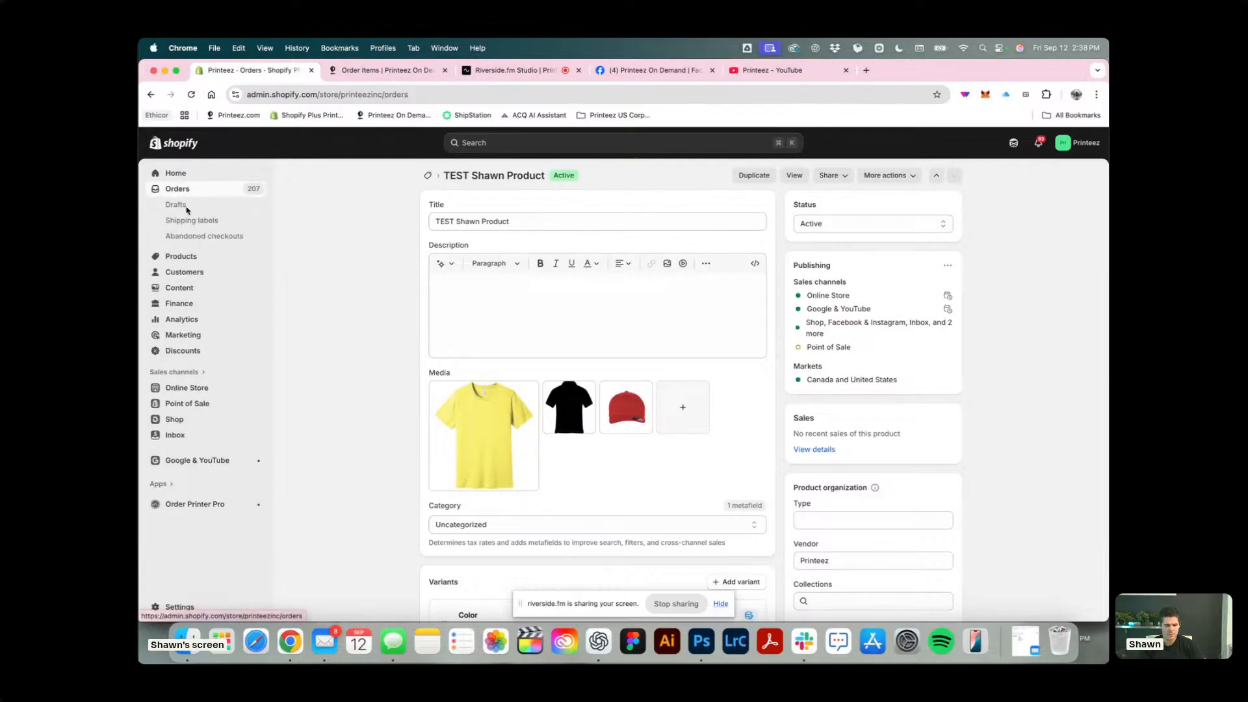
left_click(177, 205)
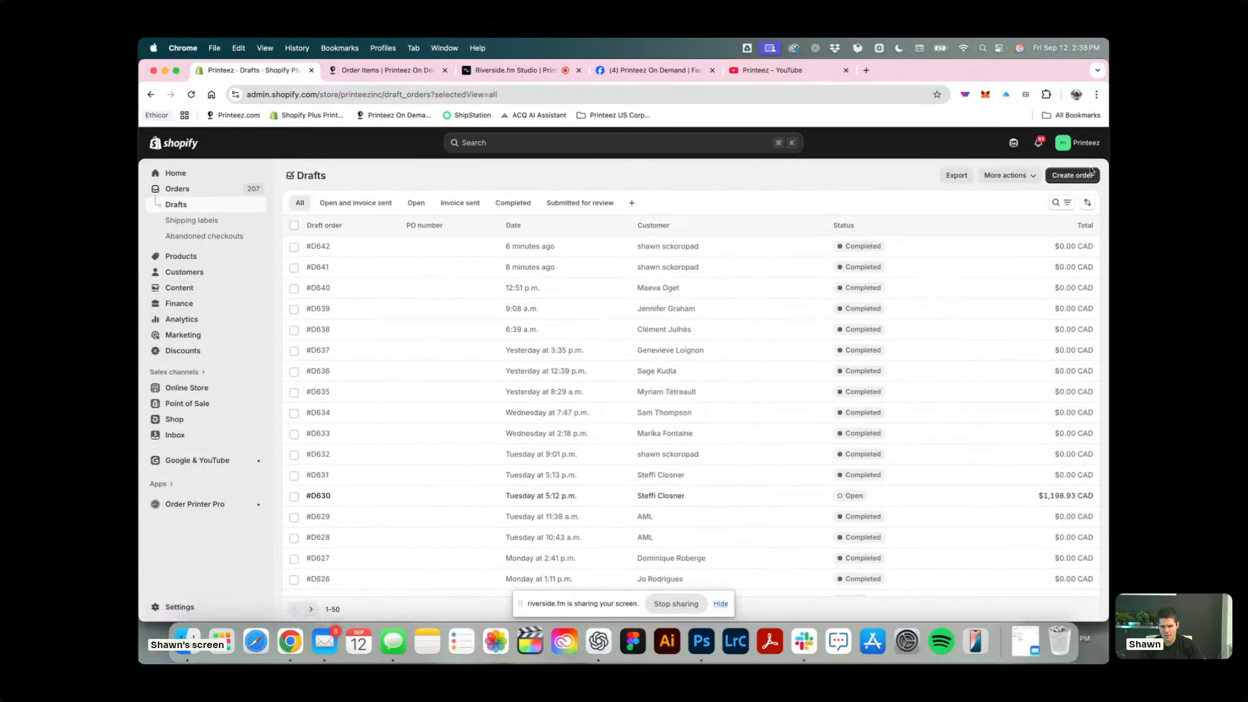
left_click(1073, 176)
Search the products for TEST and add all variants of the test product to the draft order.
left_click(501, 224)
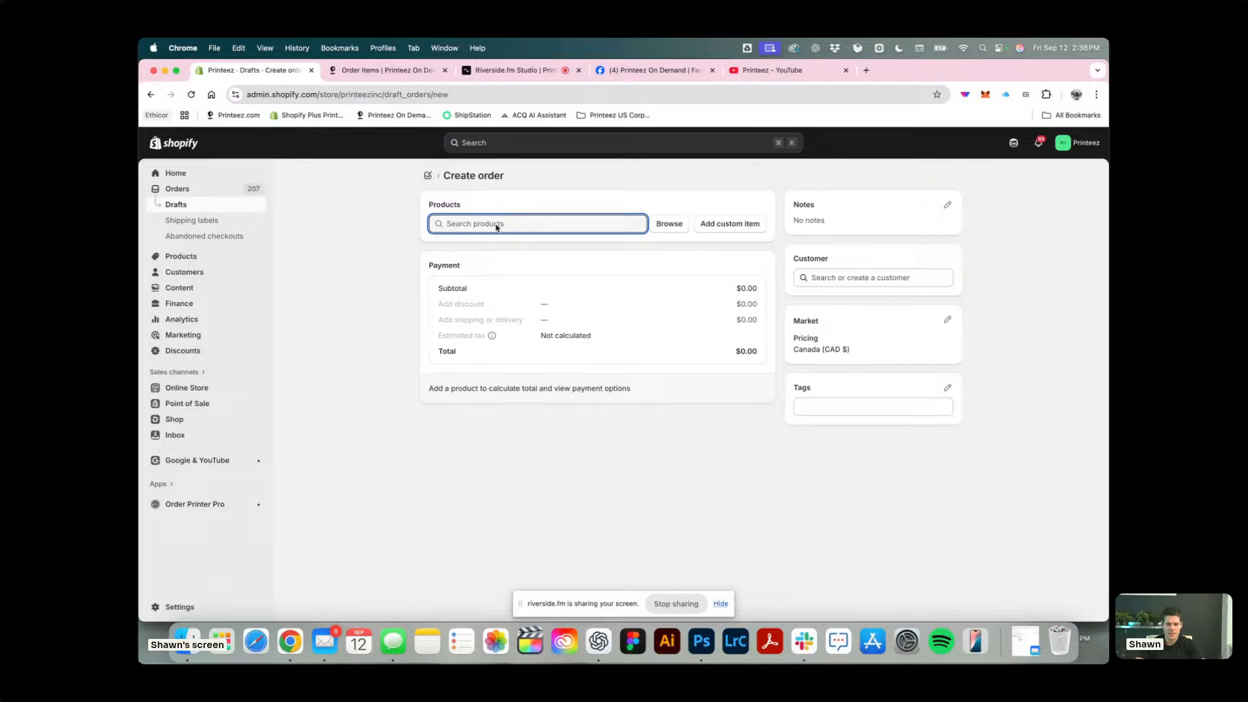
type("TEST")
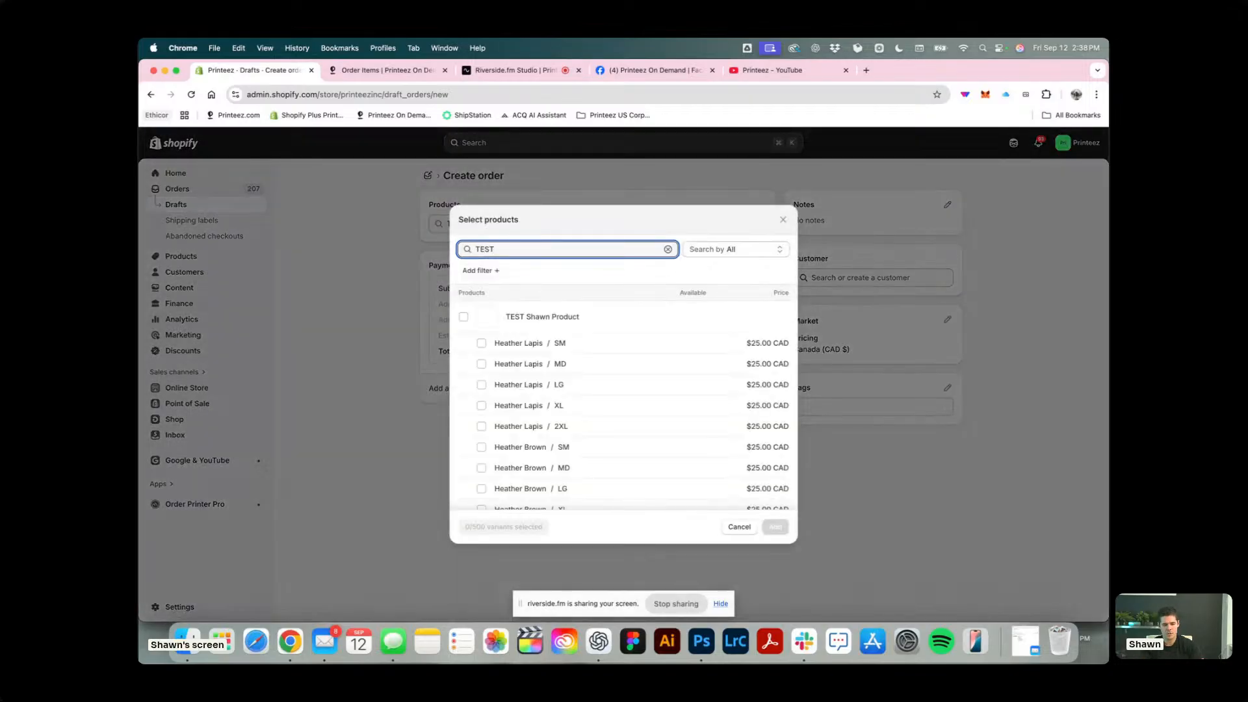
left_click(464, 318)
scroll(577, 377, "down", 3)
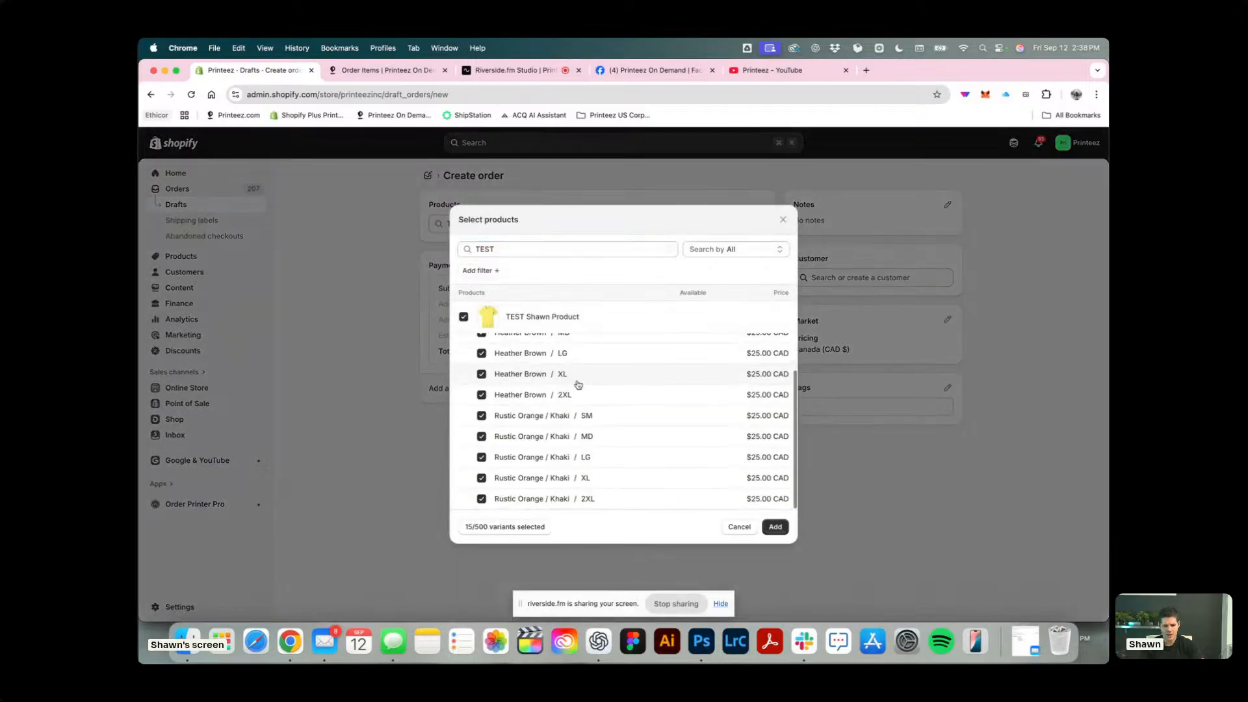
left_click(775, 526)
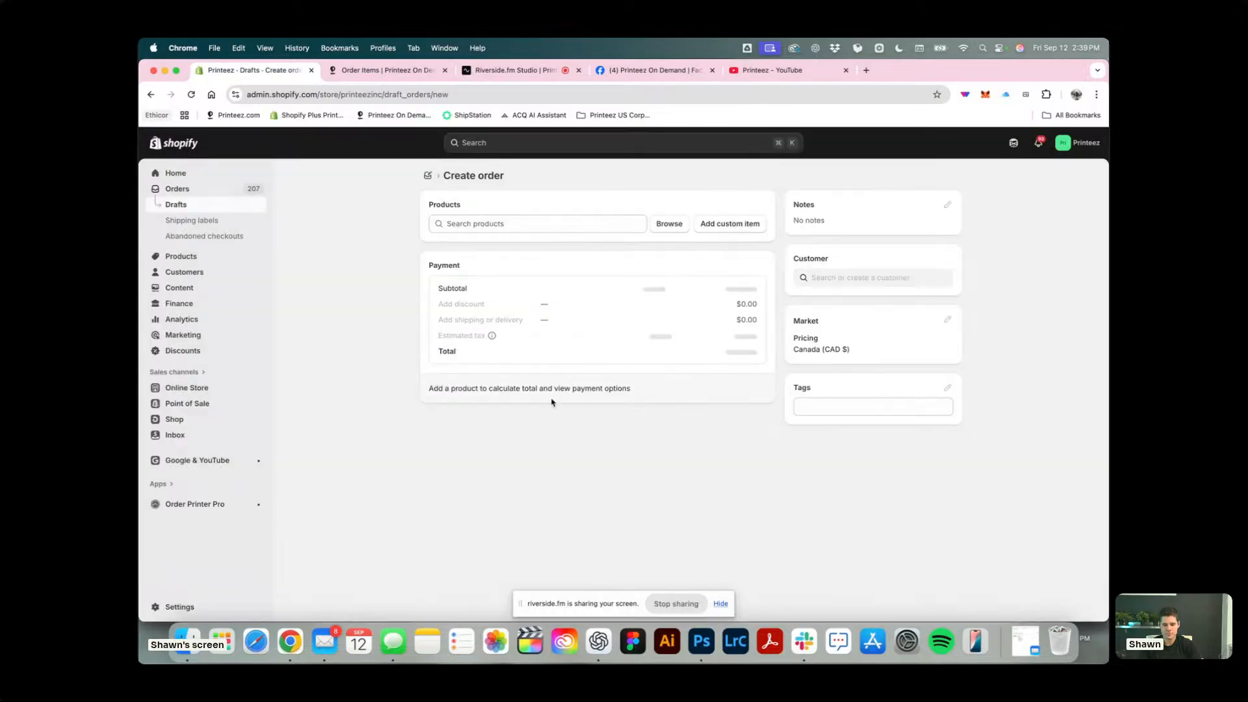
Add a custom percentage discount of 100 to the draft order, with a seller's special as the reason.
scroll(551, 403, "down", 10)
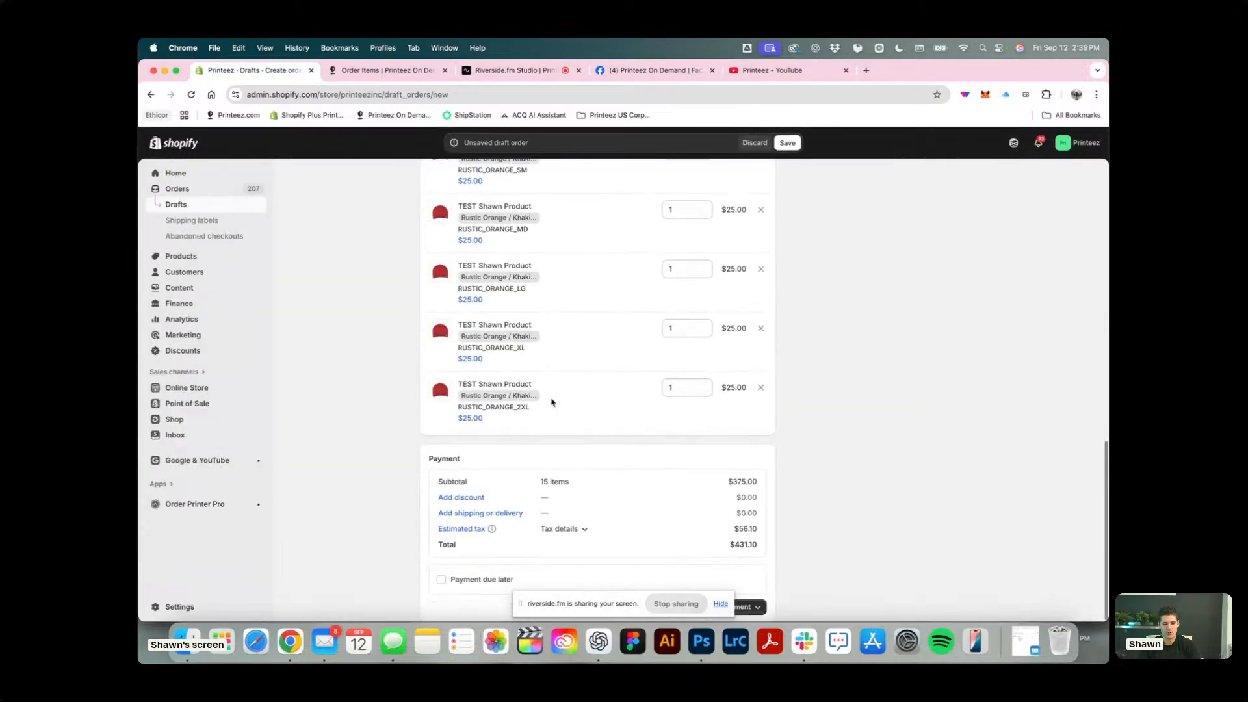
left_click(464, 500)
left_click(481, 404)
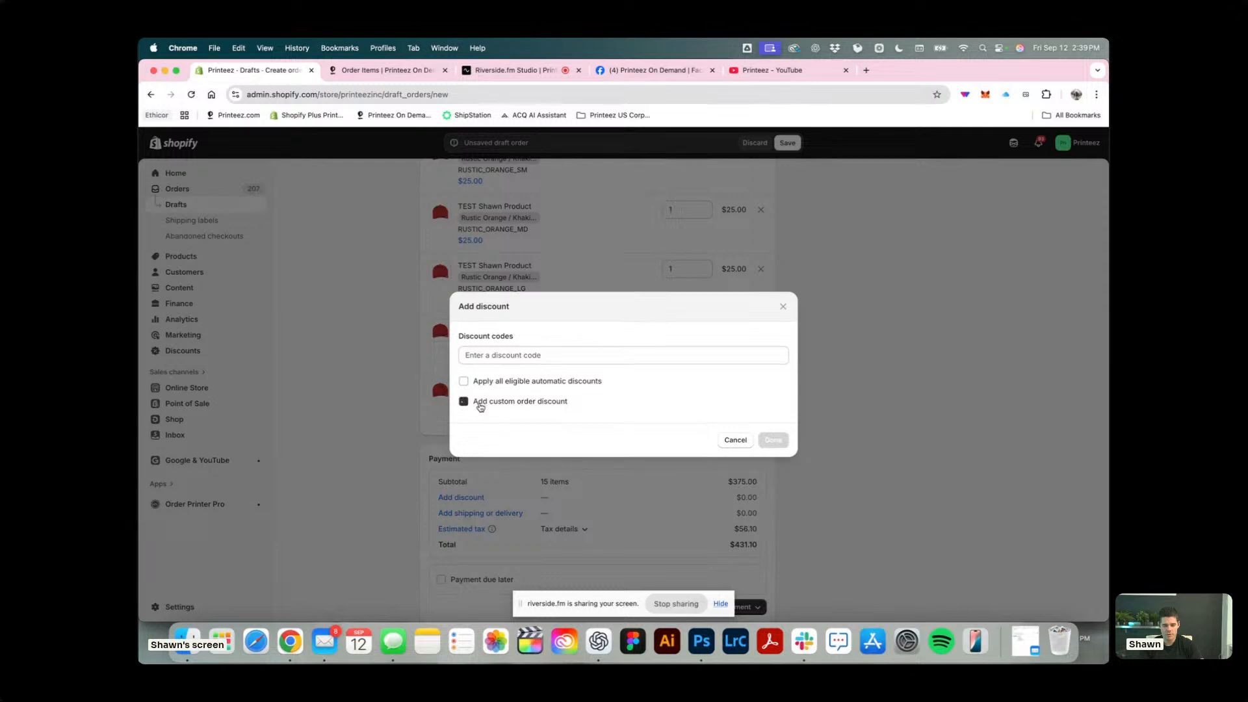
left_click(540, 392)
left_click(537, 404)
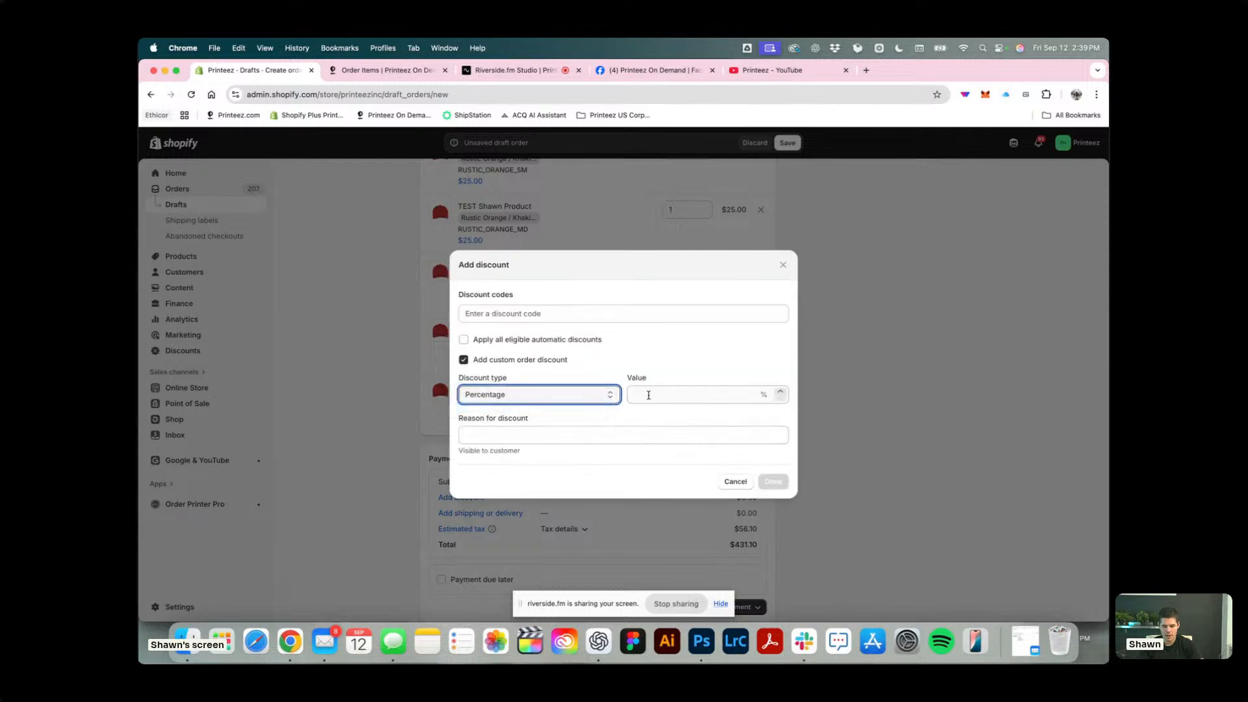
left_click(643, 394)
type("100")
key("Tab")
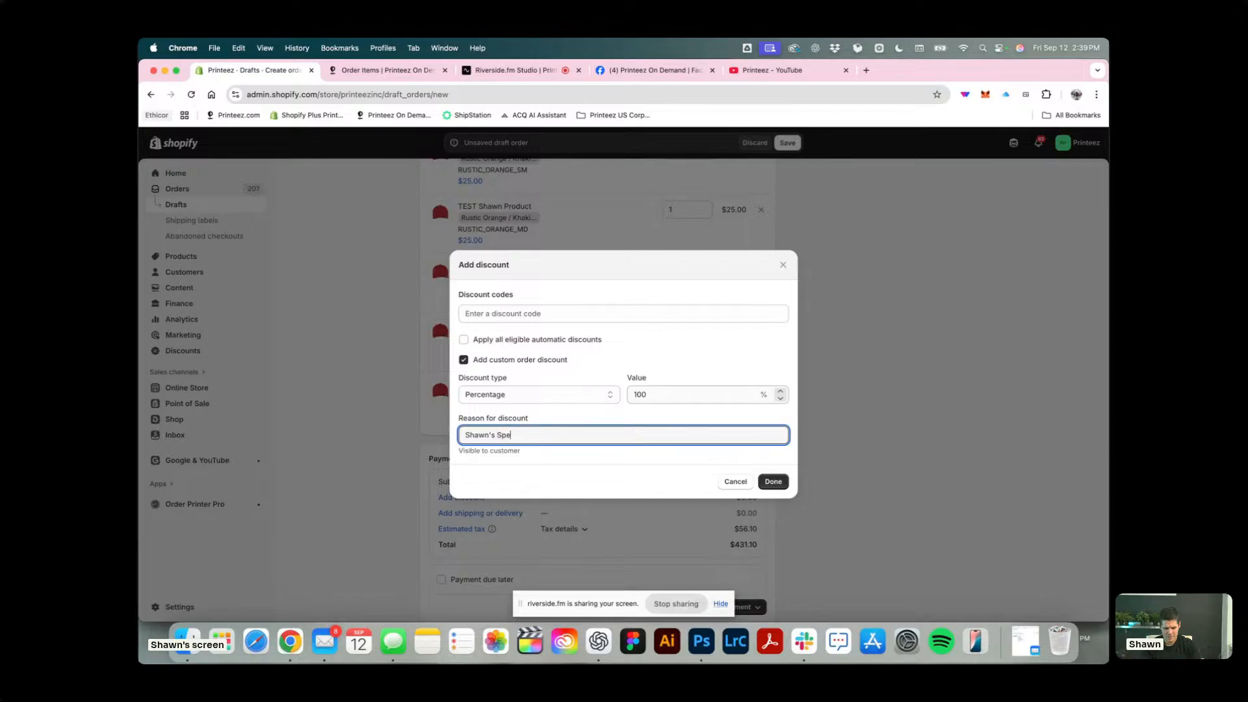
type("Shawn's Special")
left_click(773, 481)
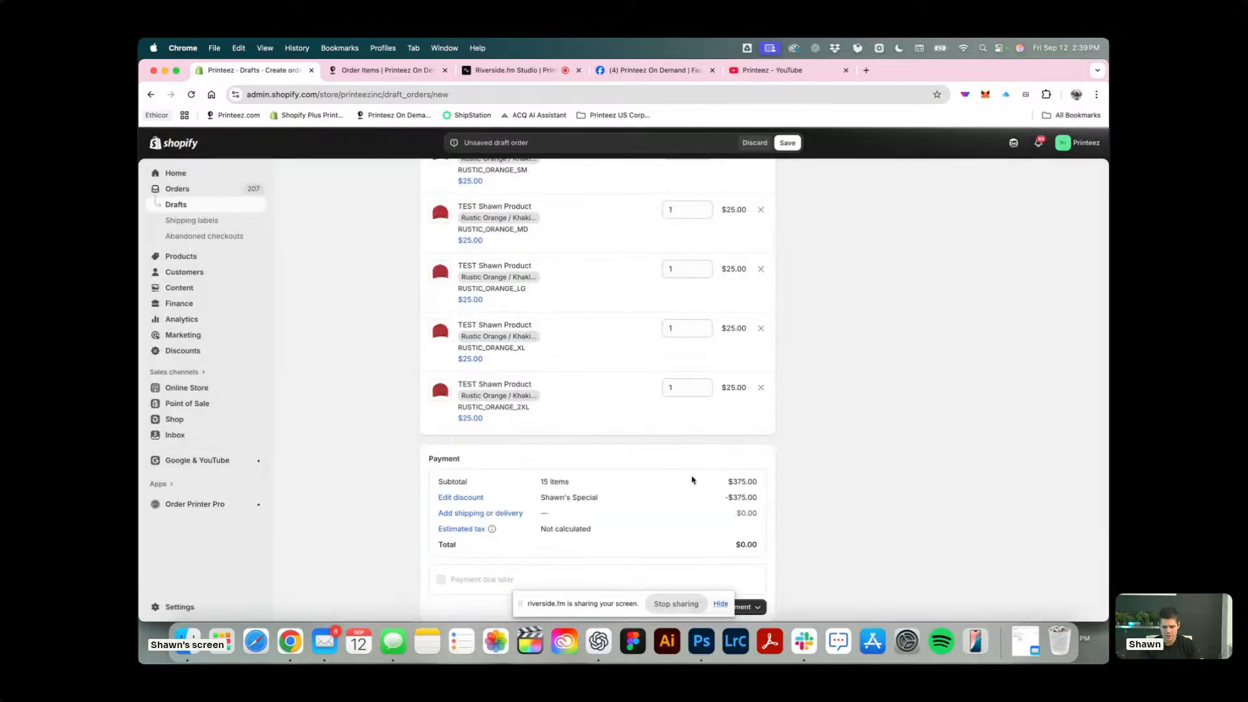
Set delivery to in-store pickup at Printeez Headquarters and create the order marked as paid.
left_click(464, 515)
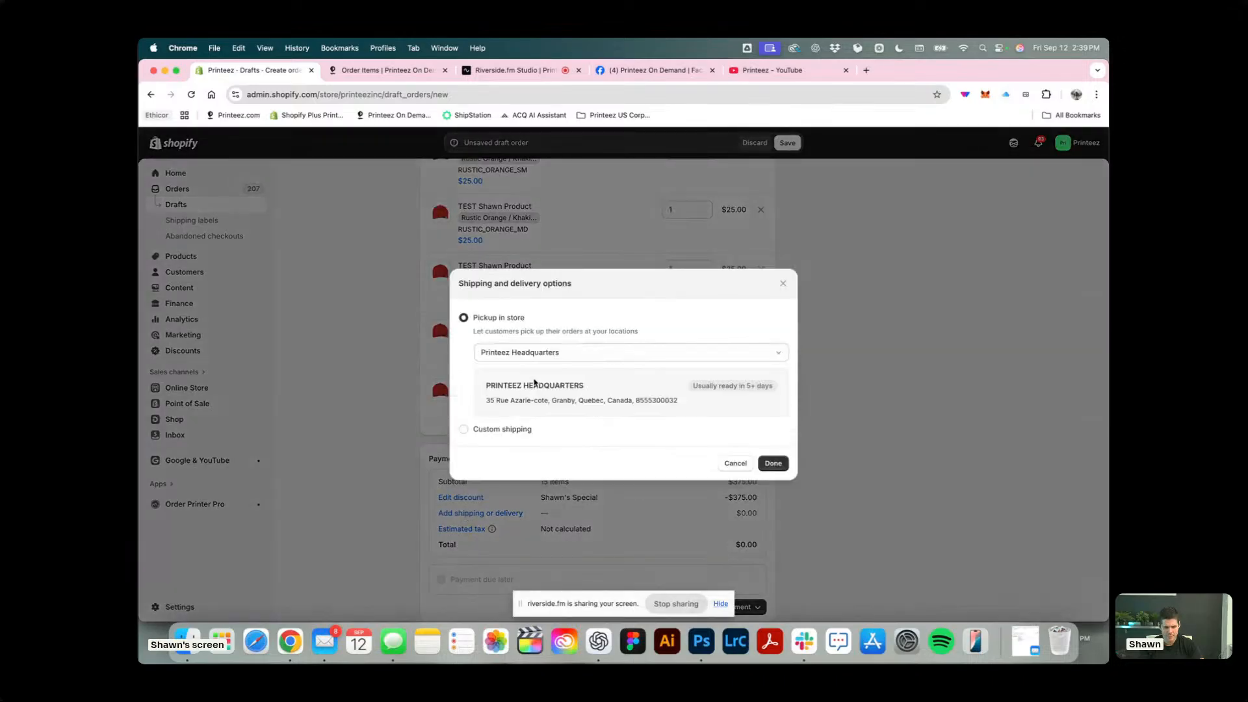
left_click(773, 463)
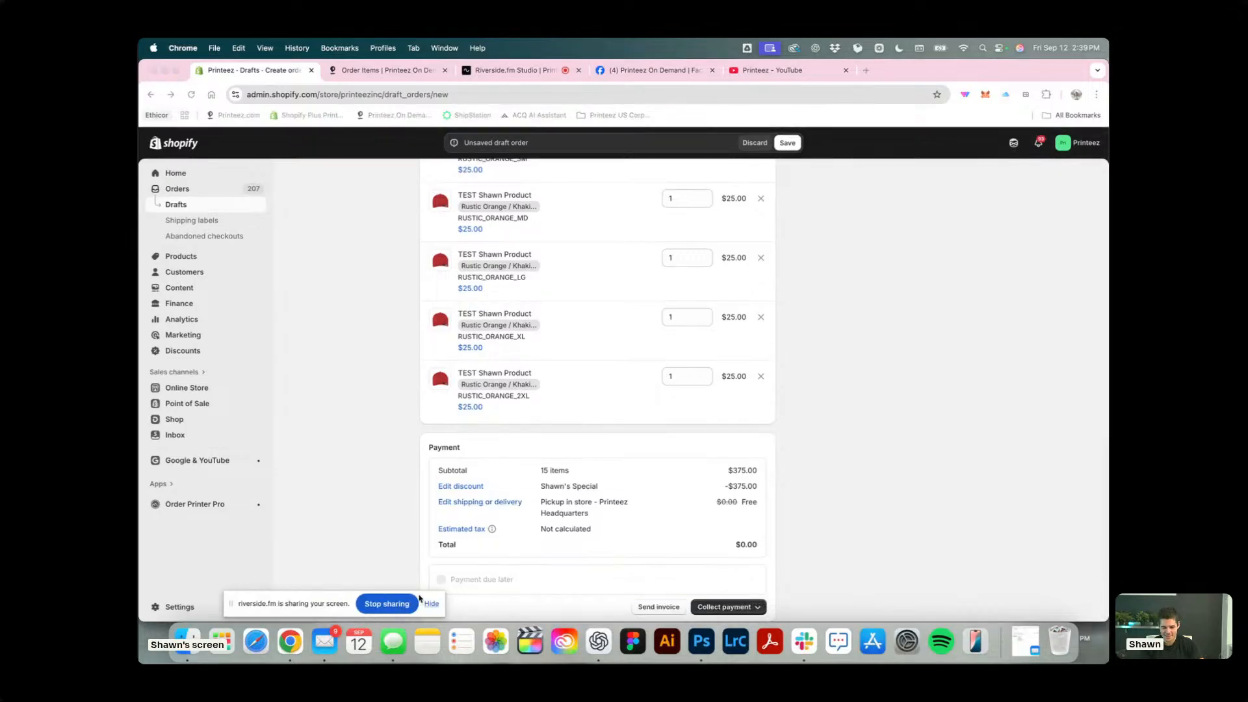
left_click(718, 608)
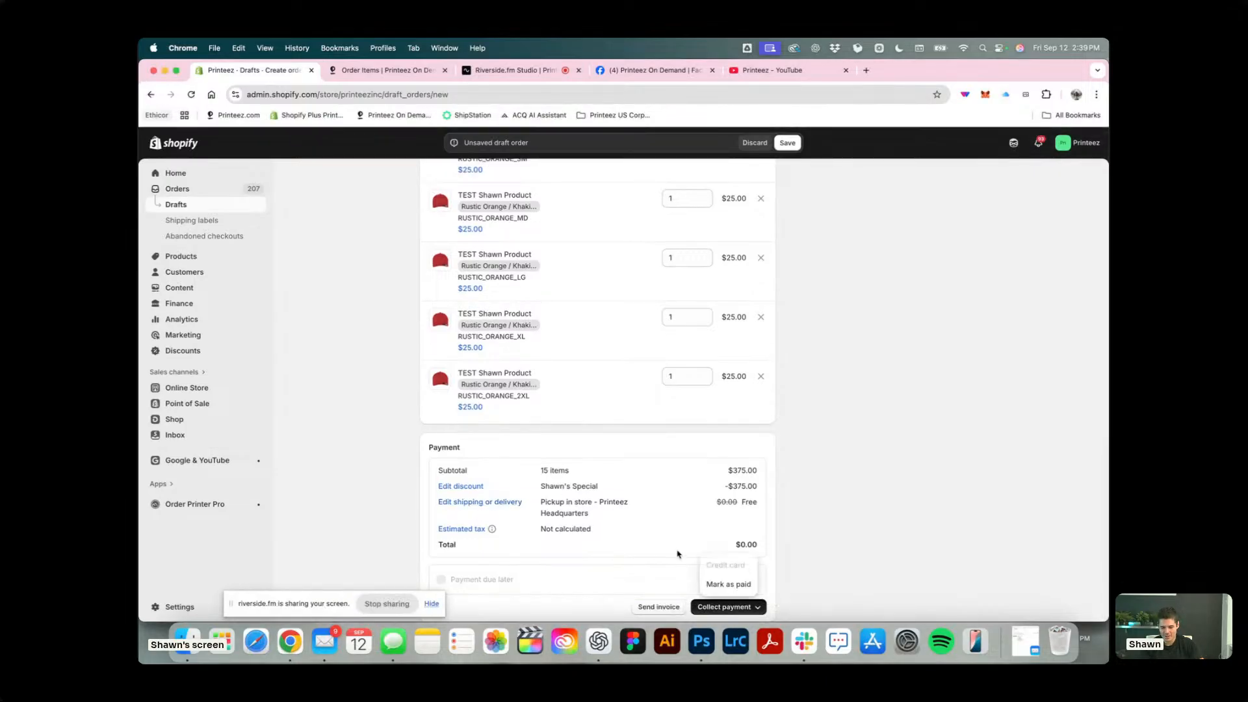
left_click(715, 584)
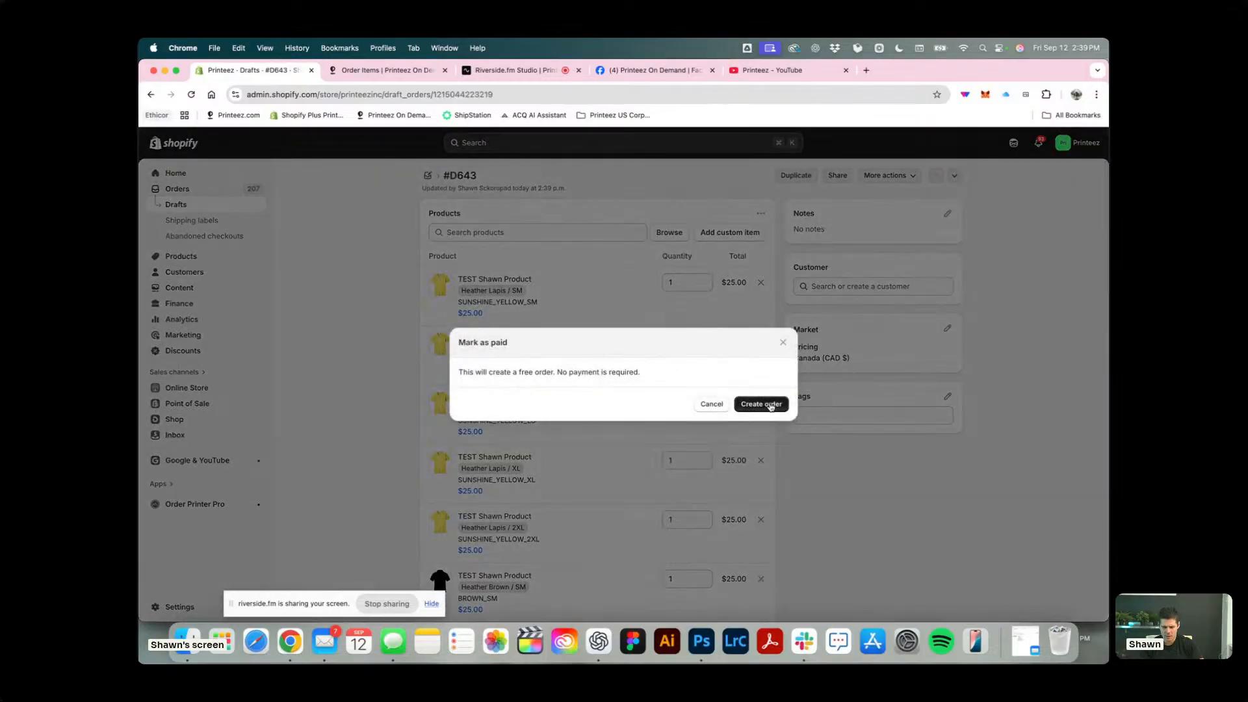
left_click(770, 405)
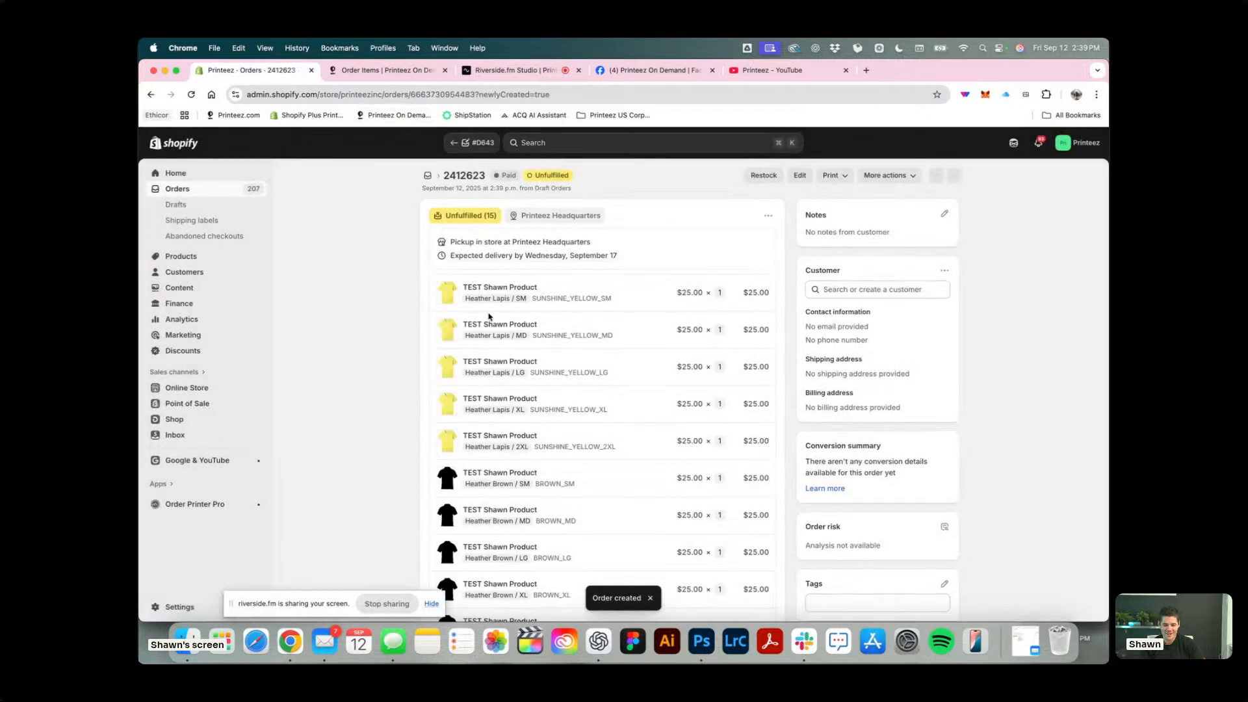
Switch to Printeez On Demand, open the orders list and refresh the orders.
left_click(384, 72)
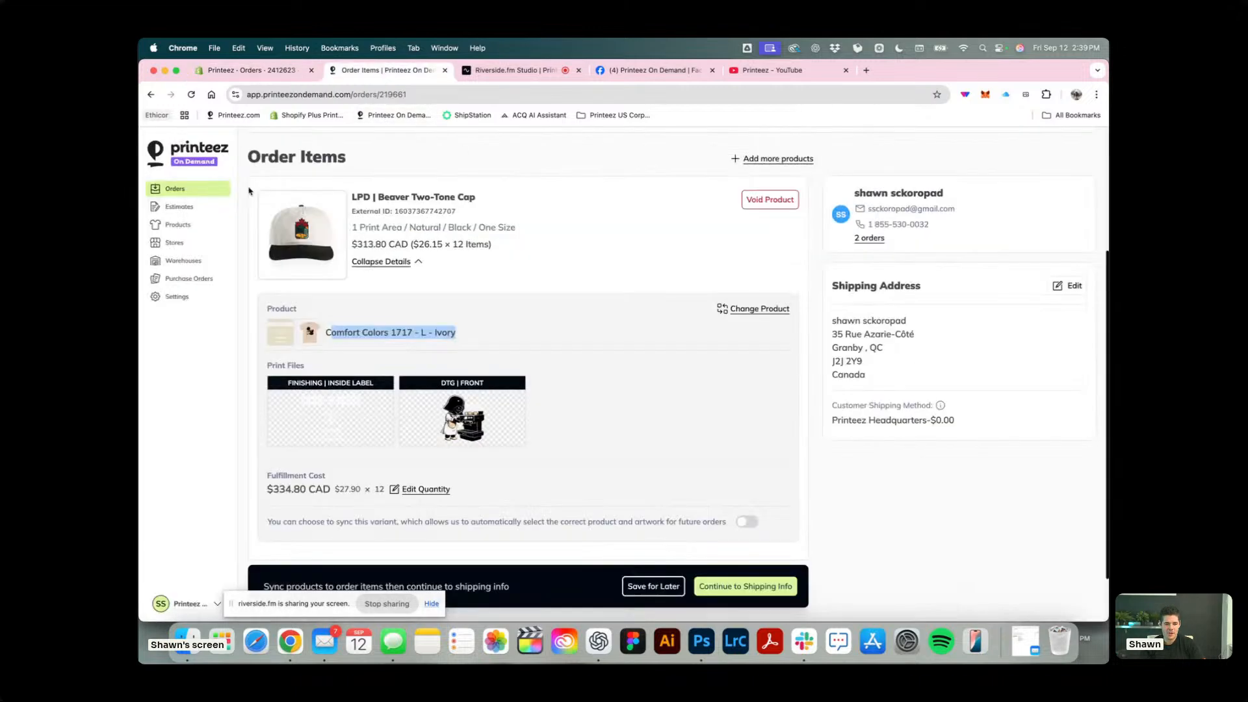
left_click(182, 190)
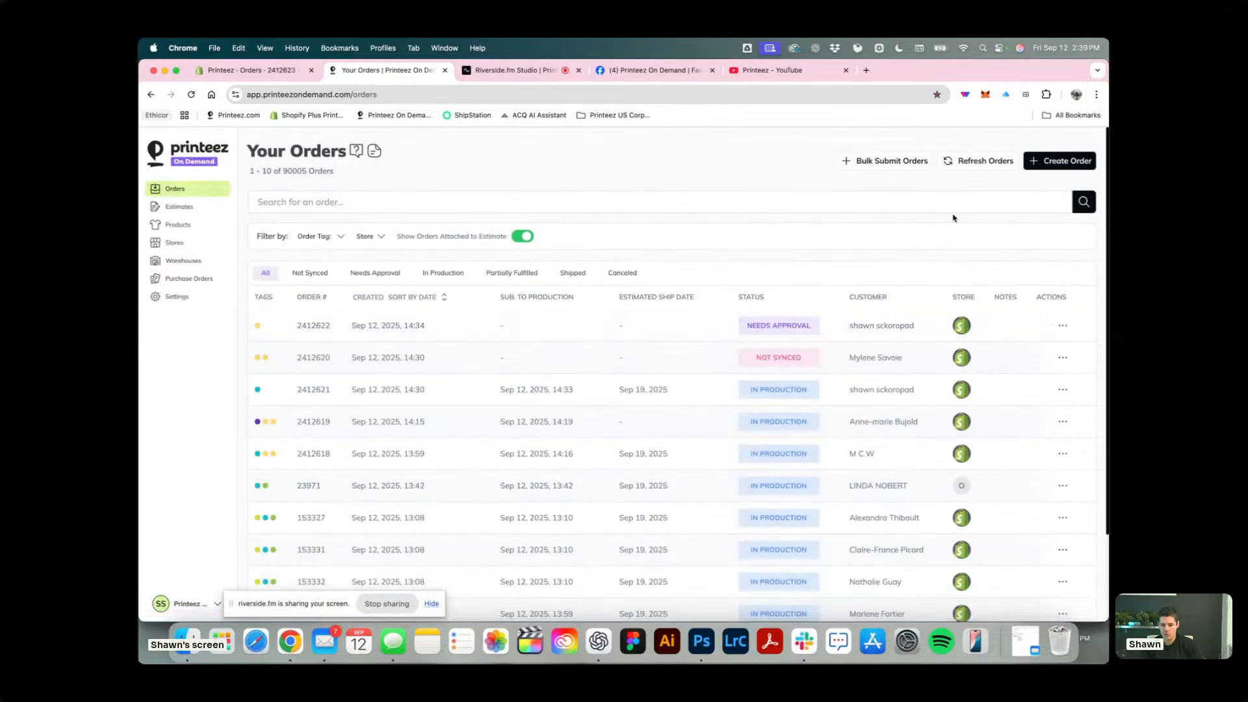
left_click(975, 163)
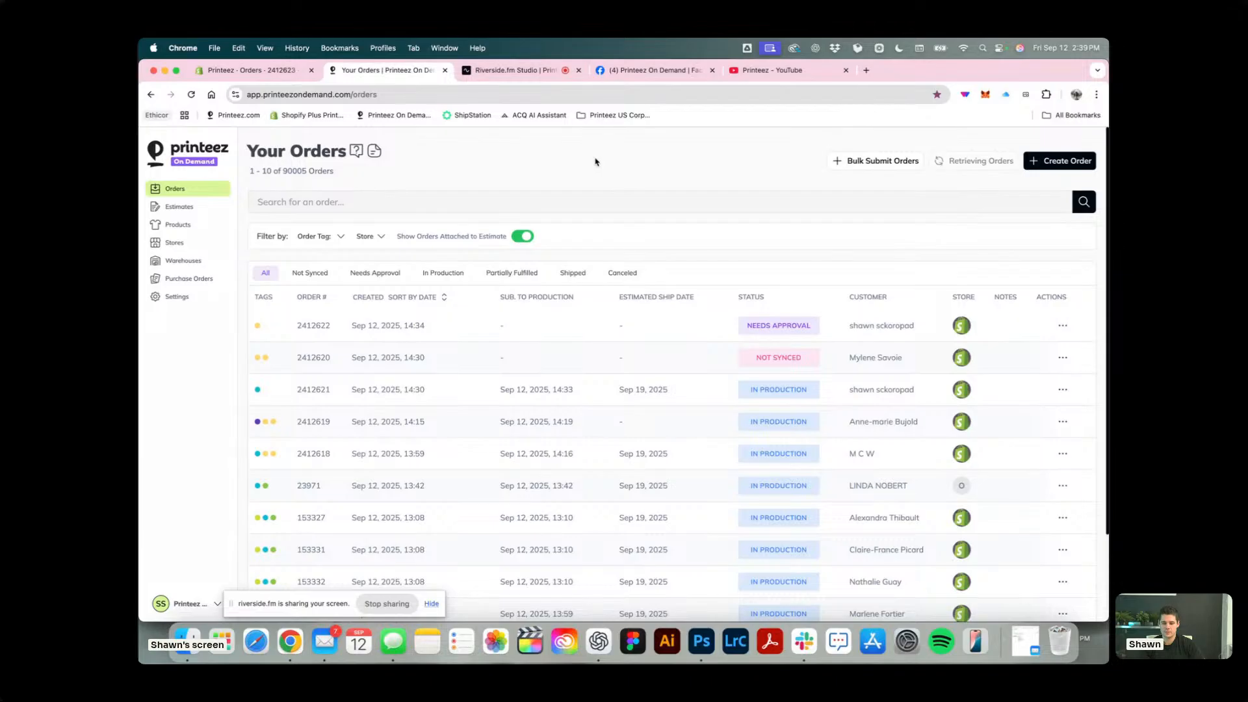
left_click(1063, 389)
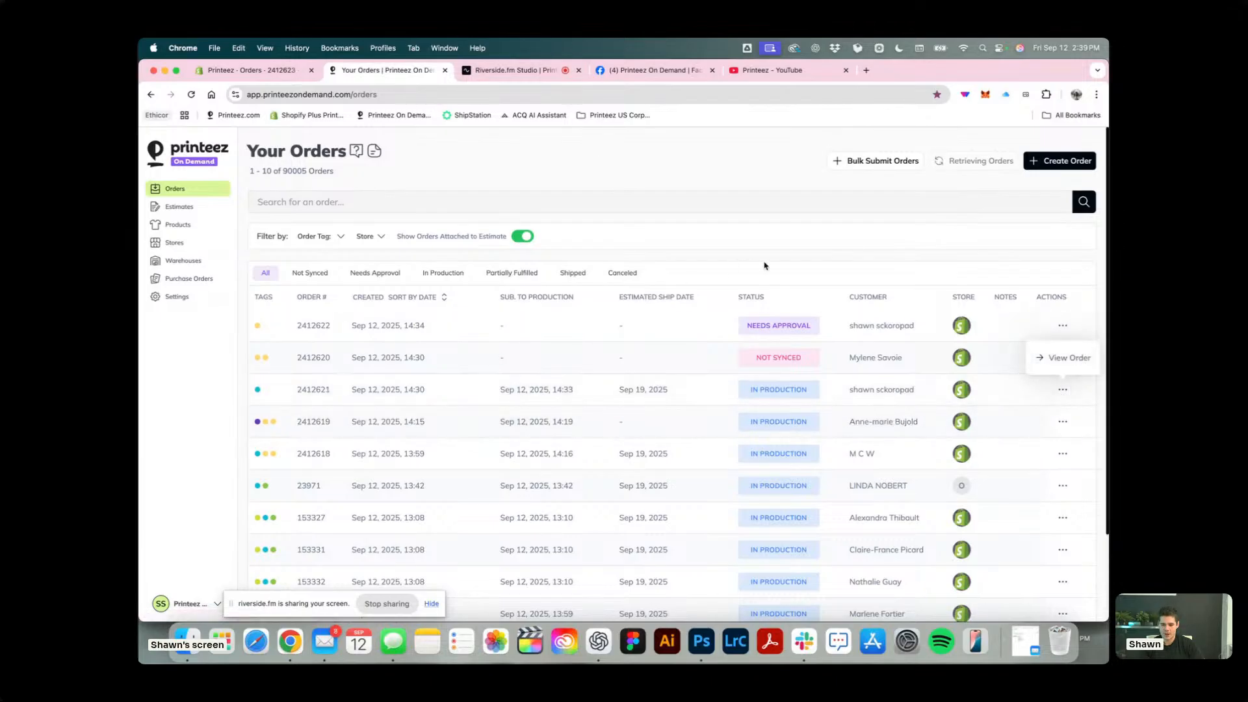
left_click(806, 256)
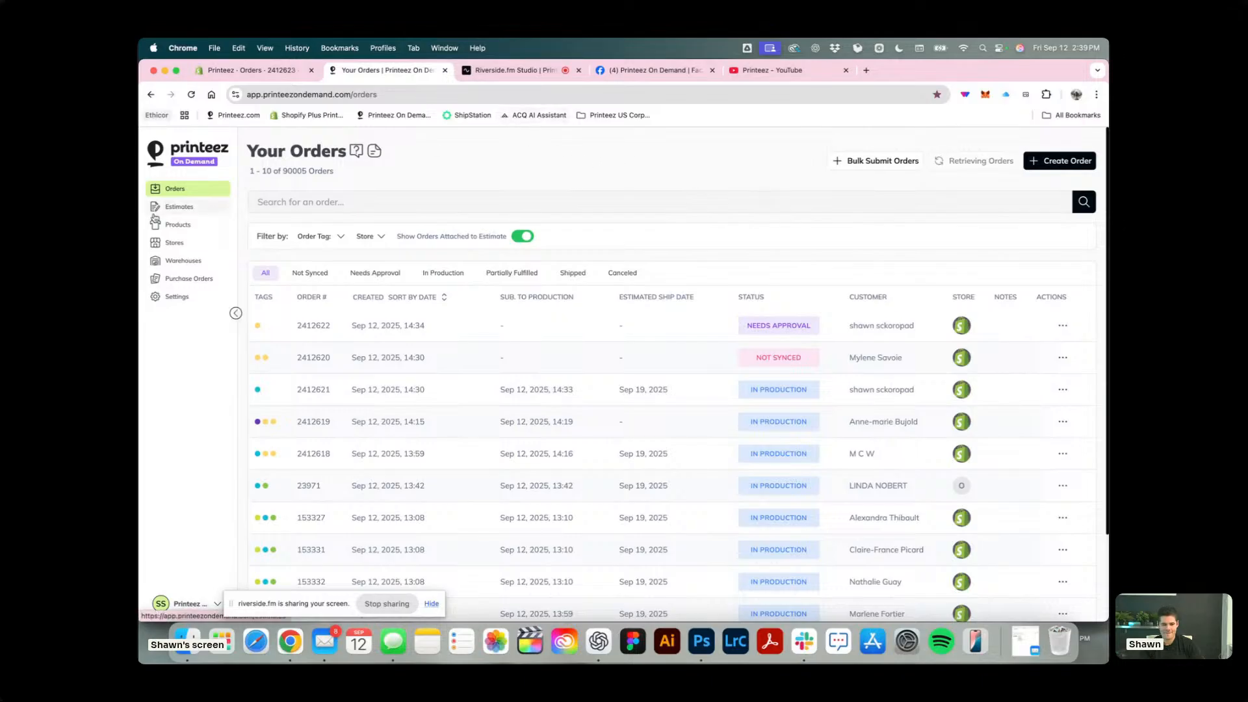
Open the decorated products in a new tab and view the artwork of Luke I'm Your Barista T-Shirt - Sand.
left_click(177, 225, "super")
left_click(498, 70)
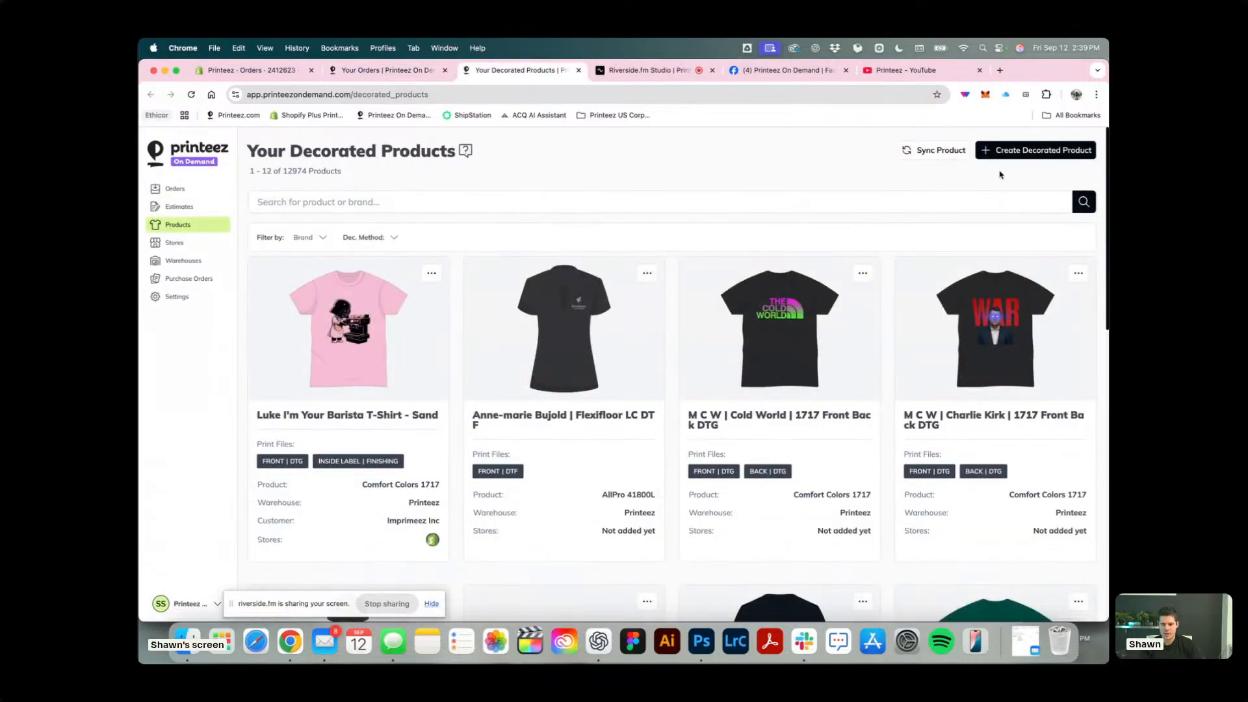
left_click(342, 316)
scroll(652, 412, "down", 15)
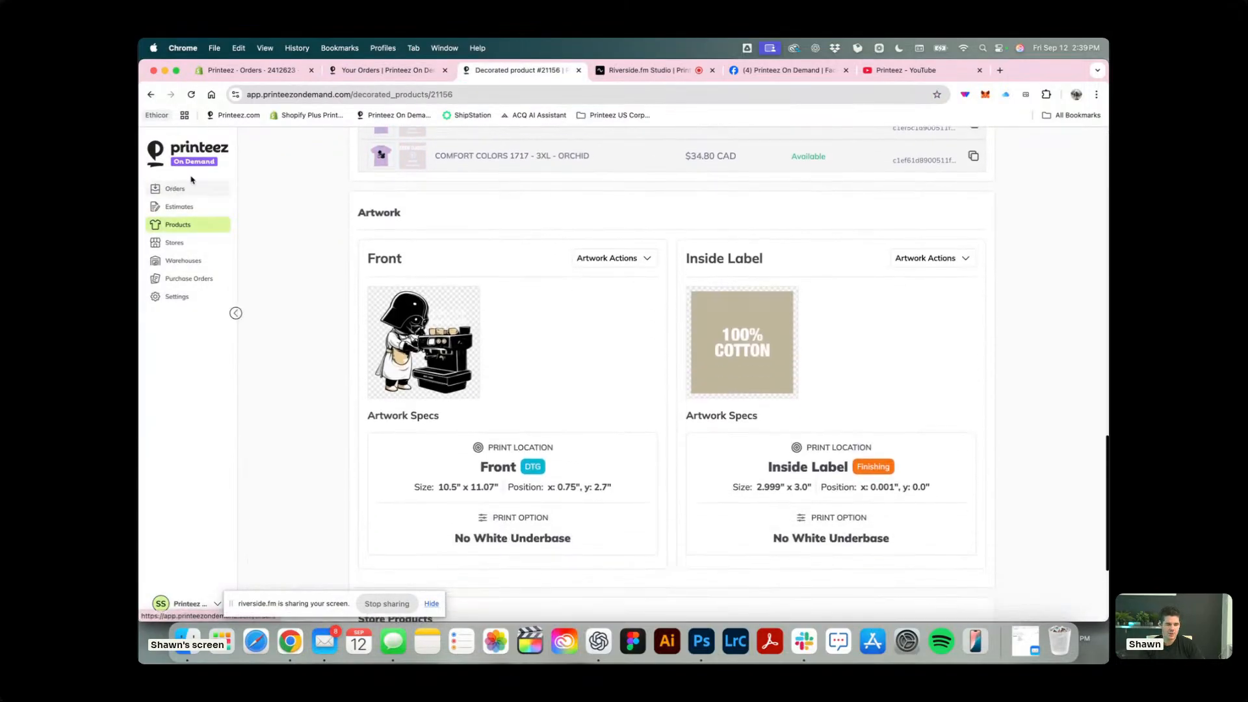
Check the orders list again, and examine the decorated product's artwork specs, artwork actions and store products.
left_click(388, 70)
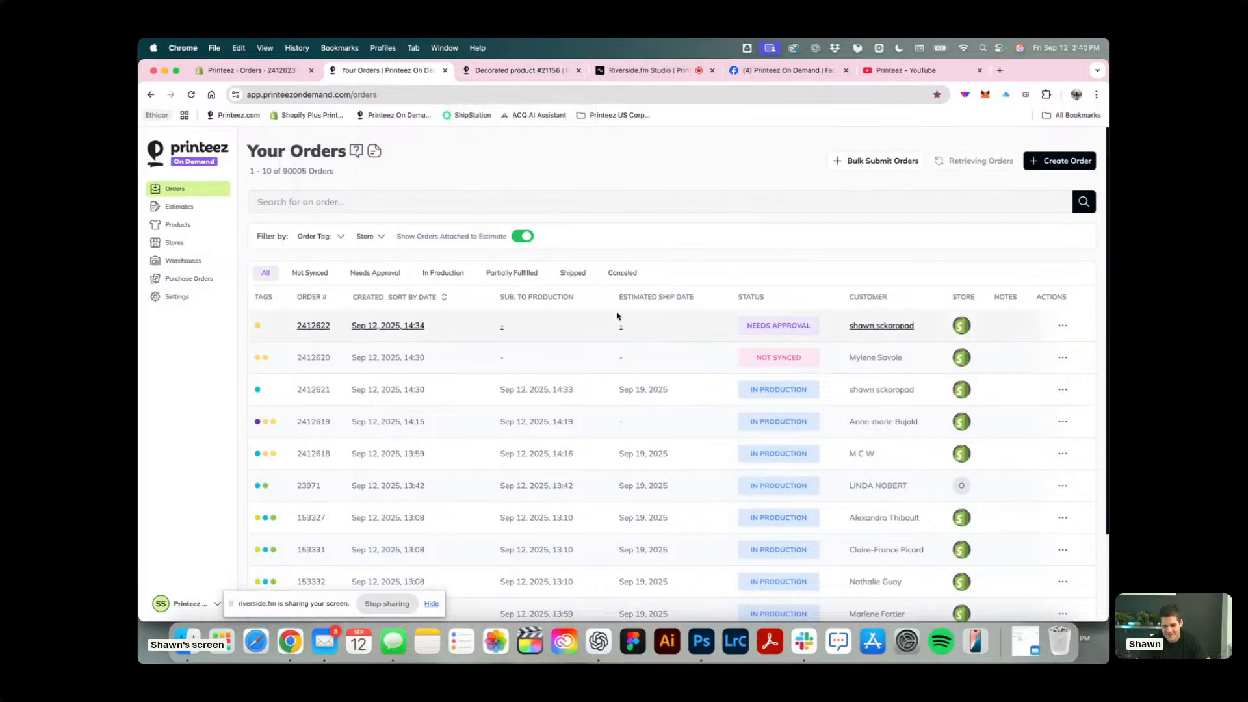
left_click(519, 73)
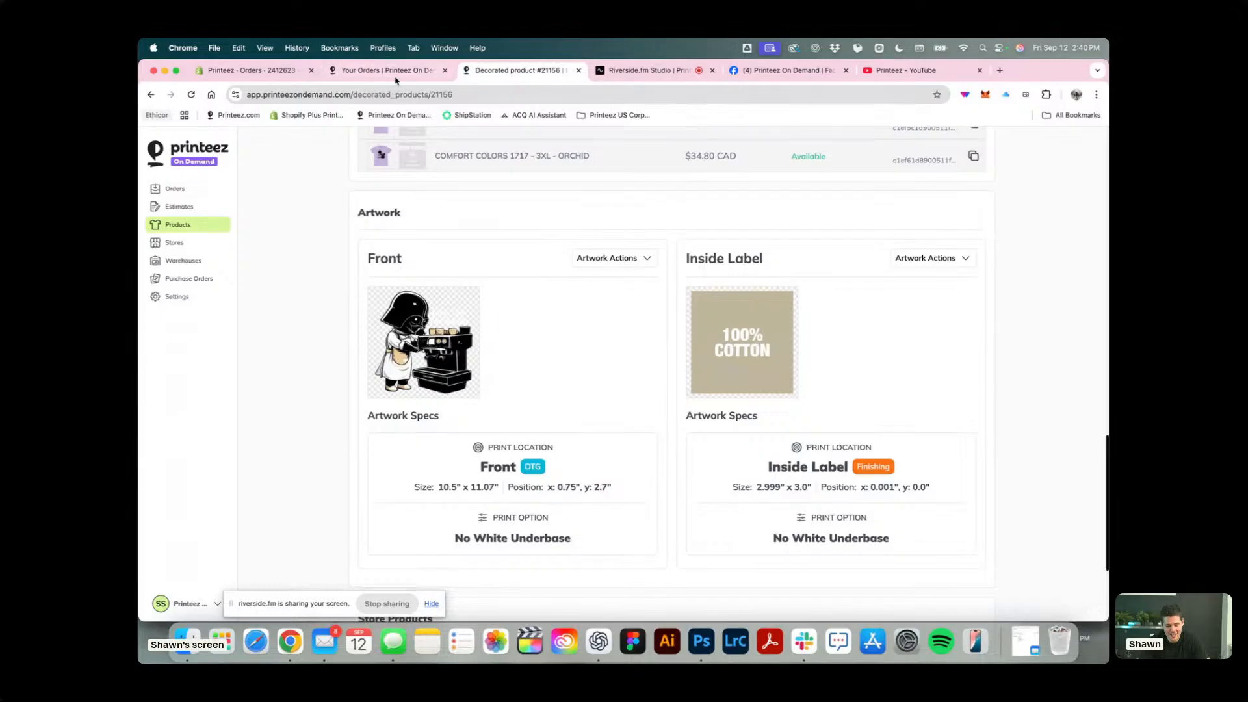
scroll(655, 295, "down", 5)
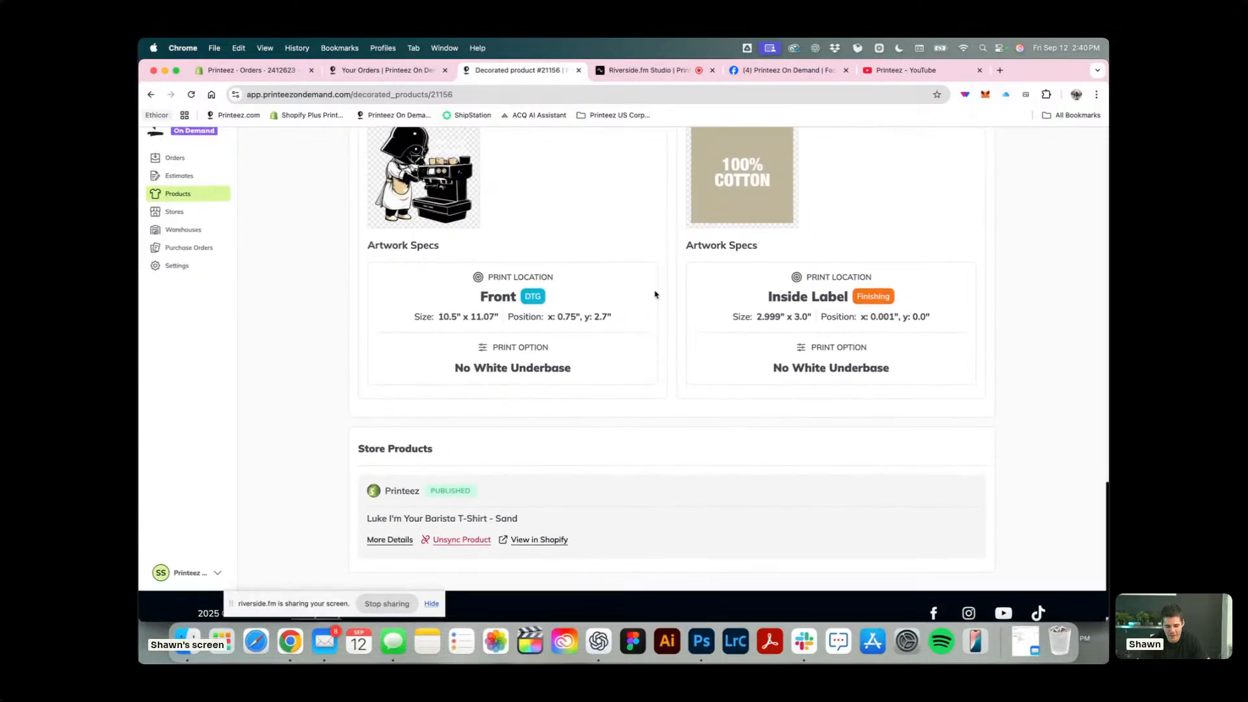
scroll(655, 294, "up", 2)
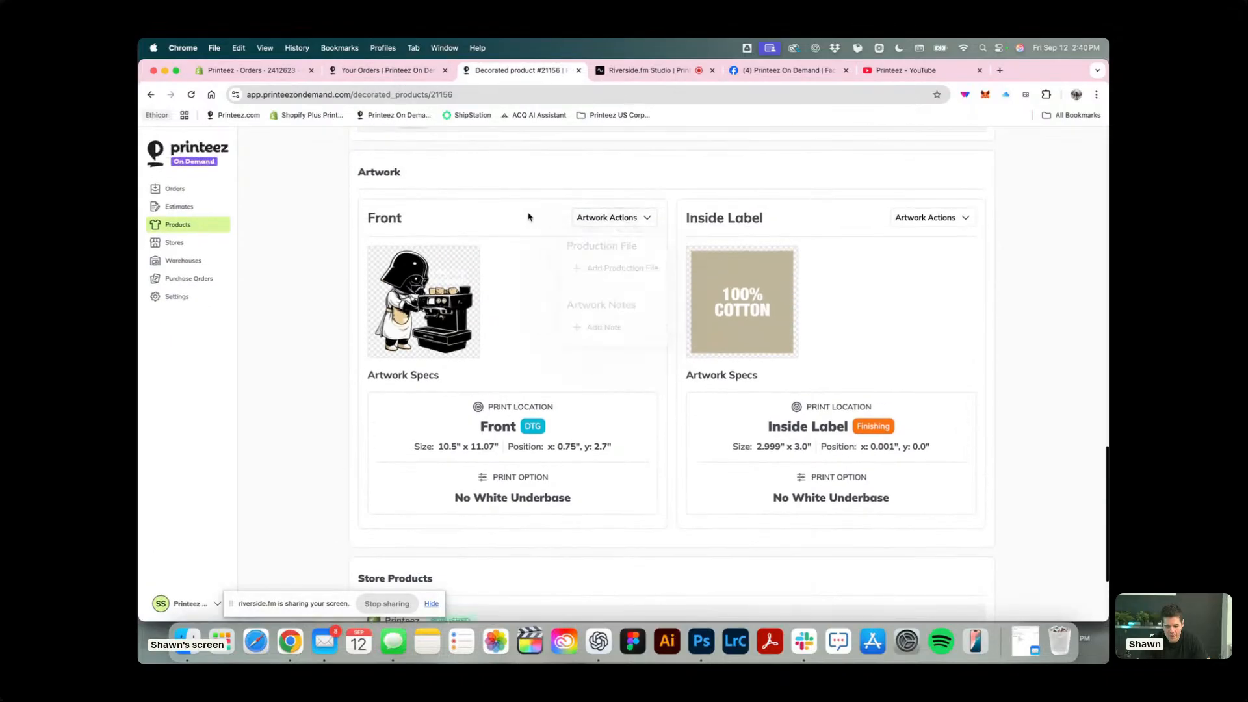
scroll(546, 376, "down", 3)
scroll(546, 376, "up", 3)
Open the in-production order created Sep 12, 2025 at 14:30 in a new tab and view it in the production order hub.
left_click(400, 72)
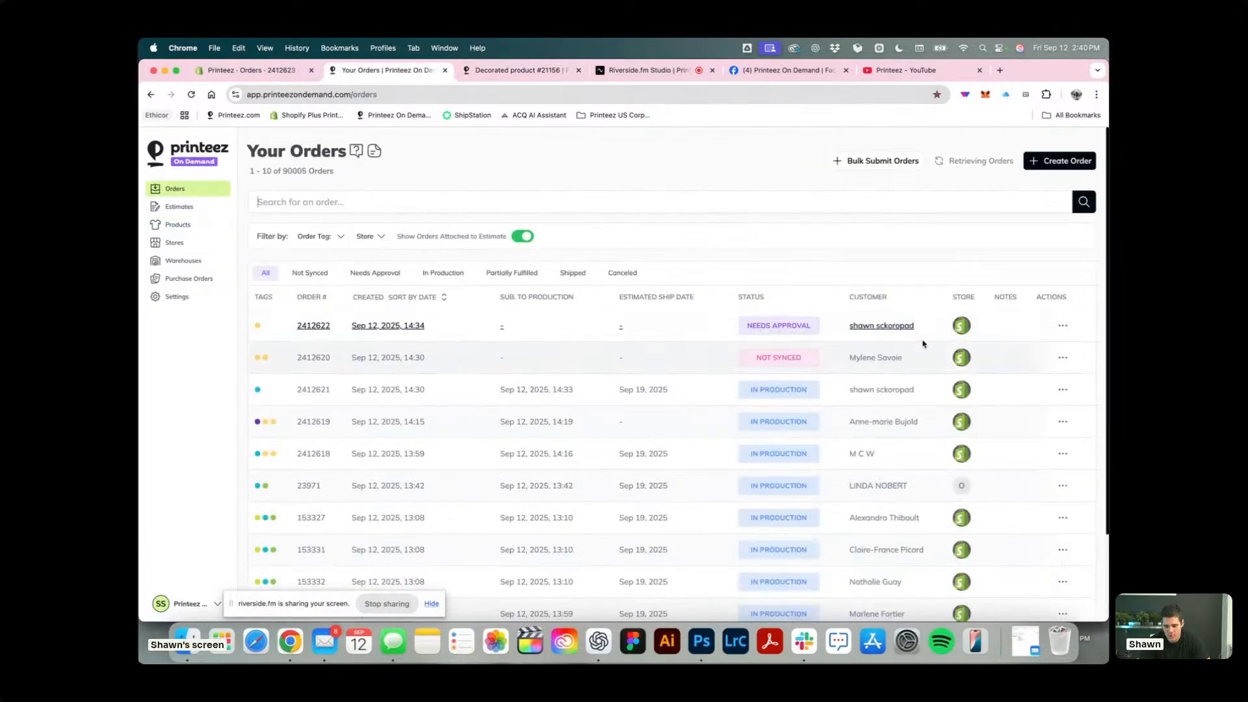
left_click(377, 390)
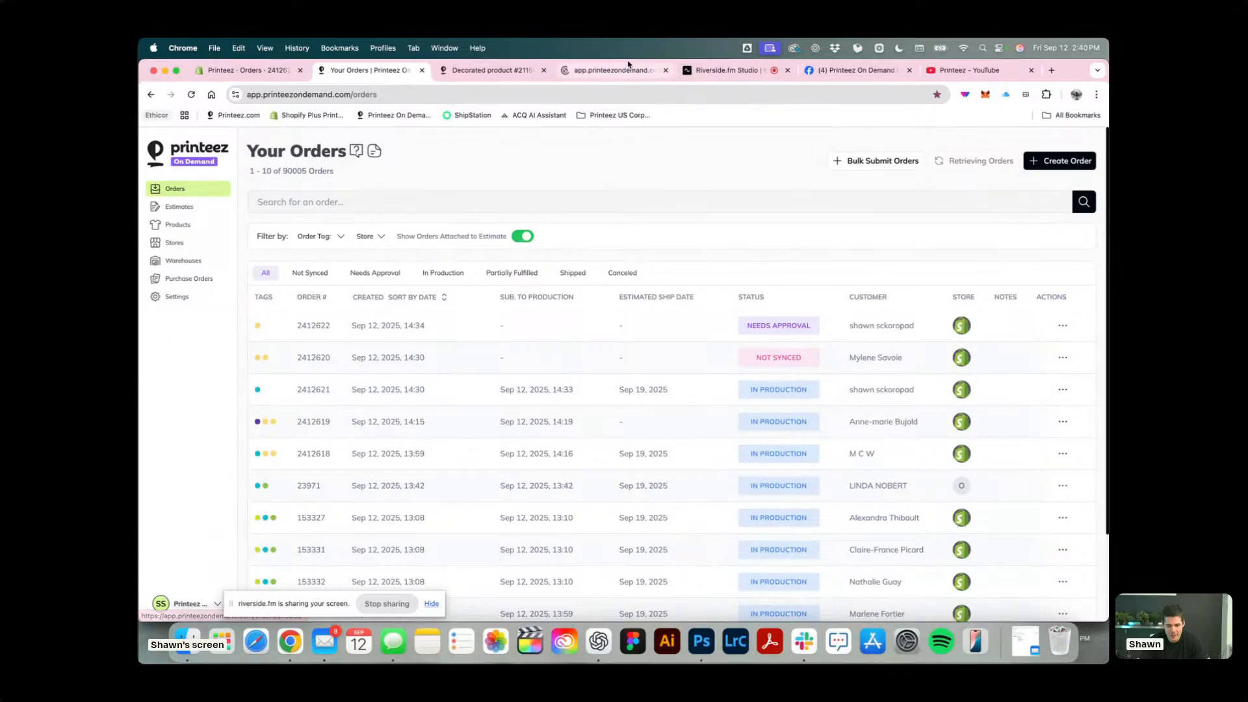
left_click(473, 71)
left_click(387, 70)
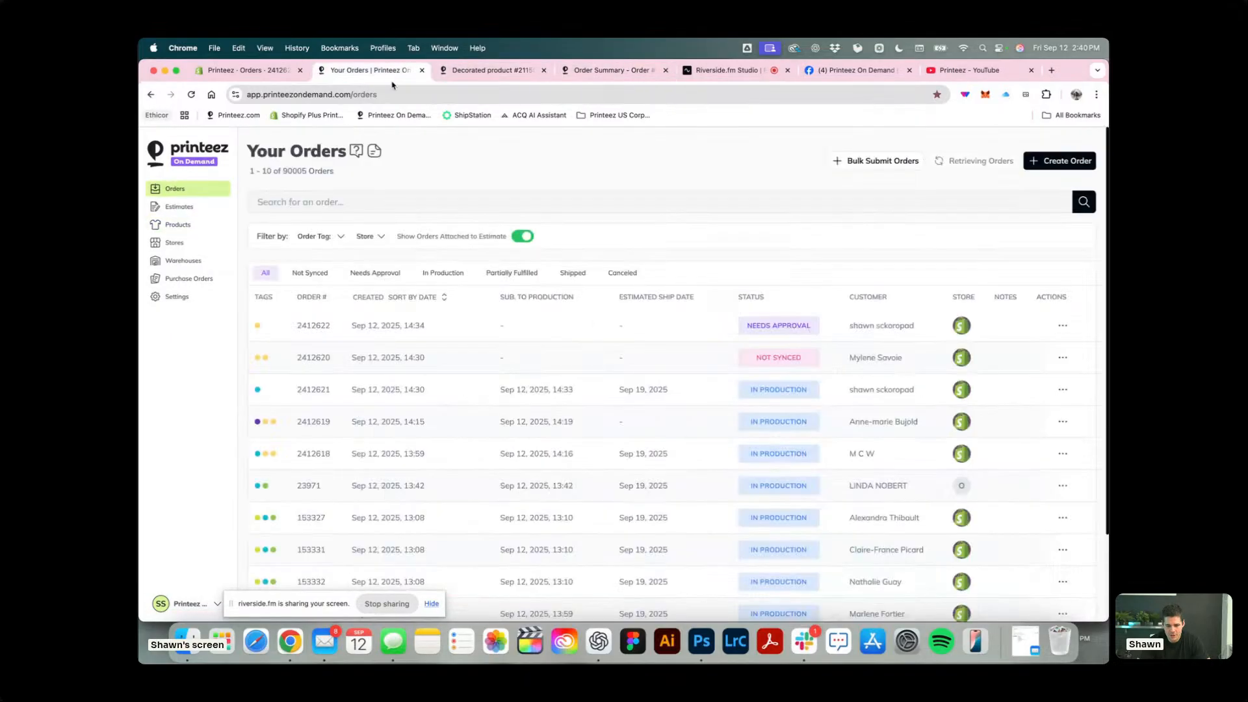
left_click(603, 70)
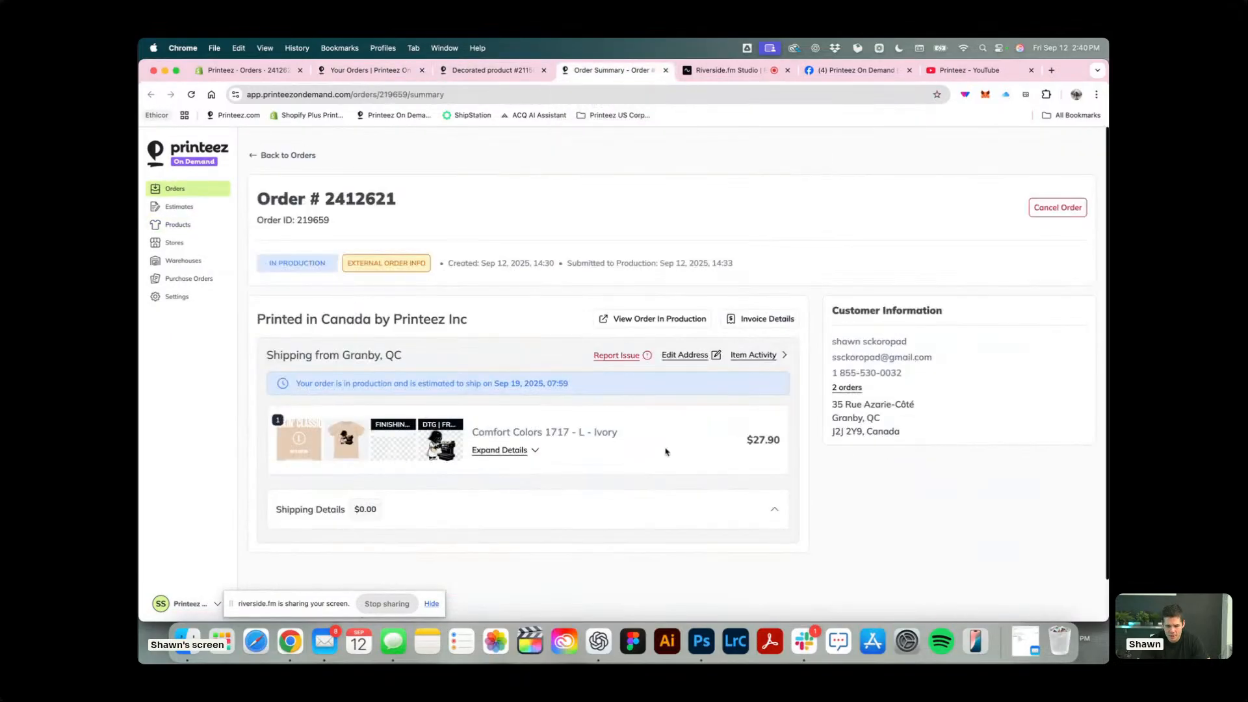
left_click(679, 329)
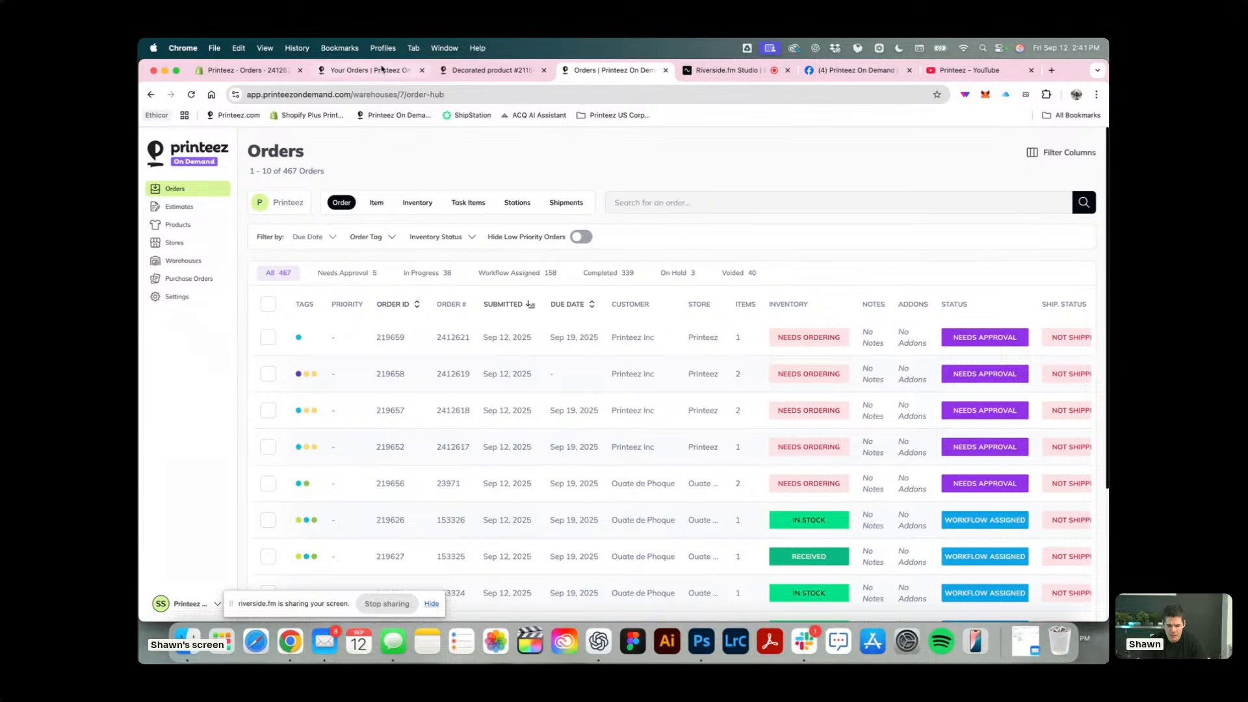
Return to the orders list, reopen the in-production order created at 14:30 and cancel it.
left_click(494, 70)
left_click(383, 71)
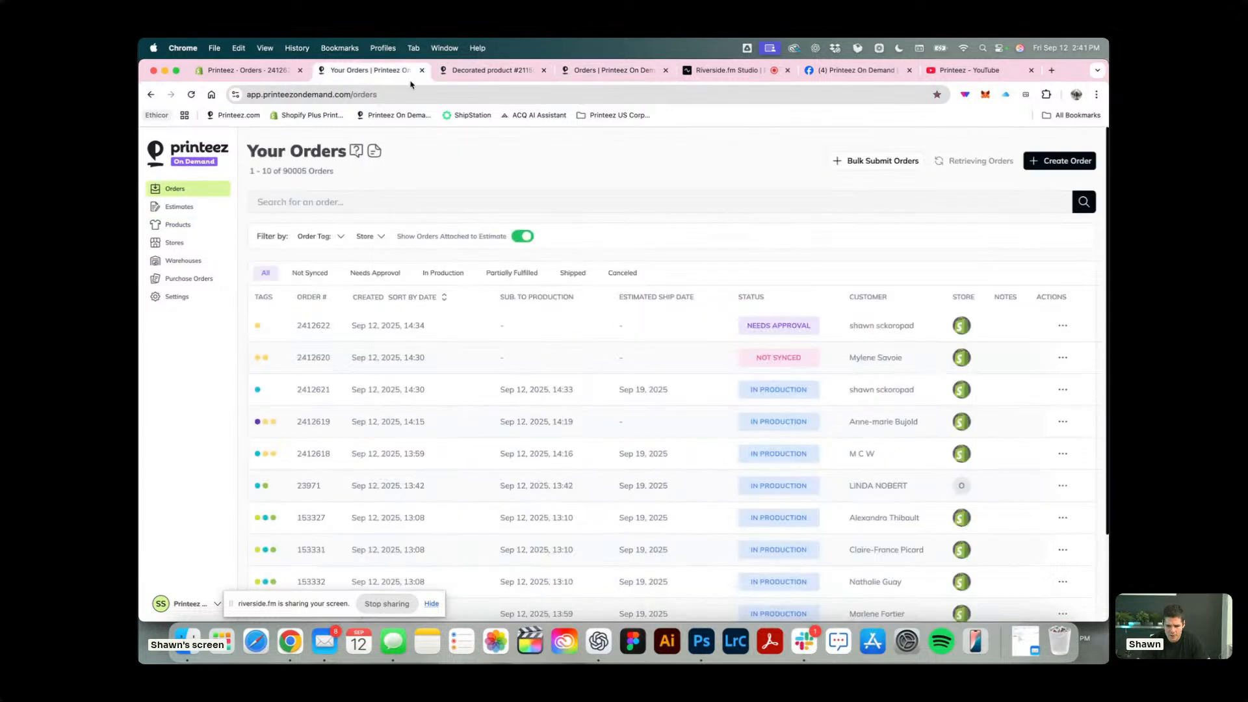
left_click(366, 393)
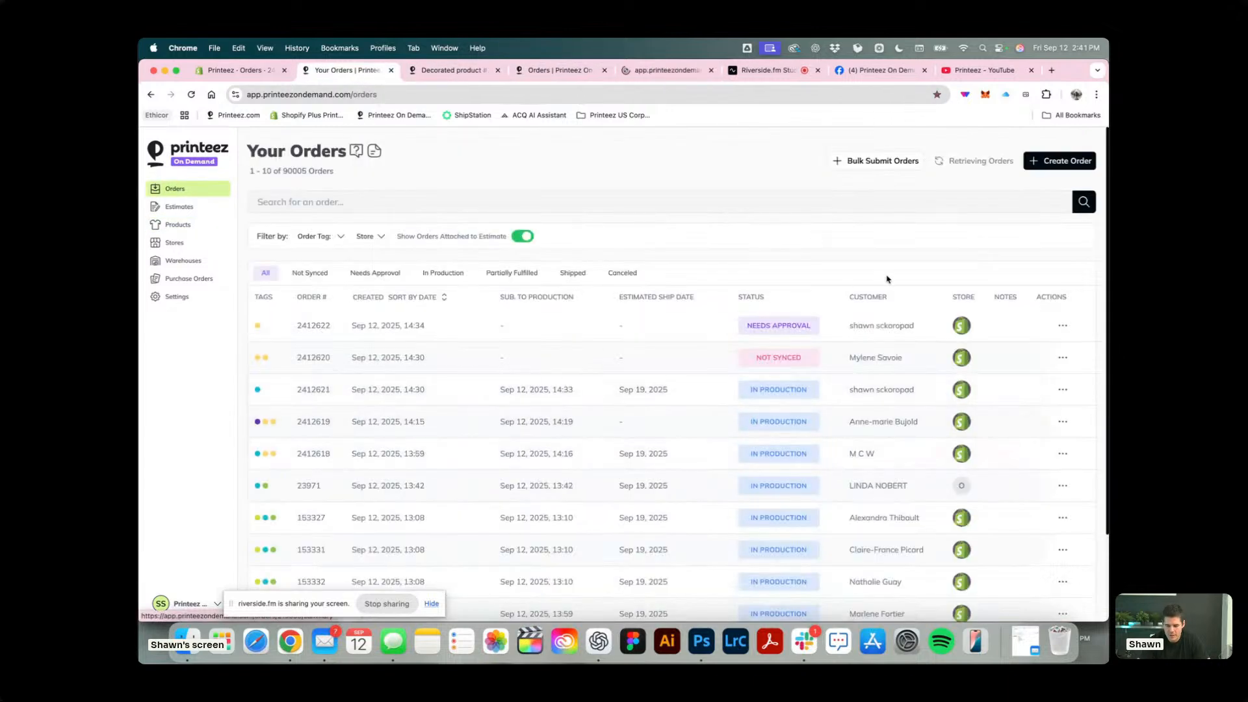
left_click(1066, 216)
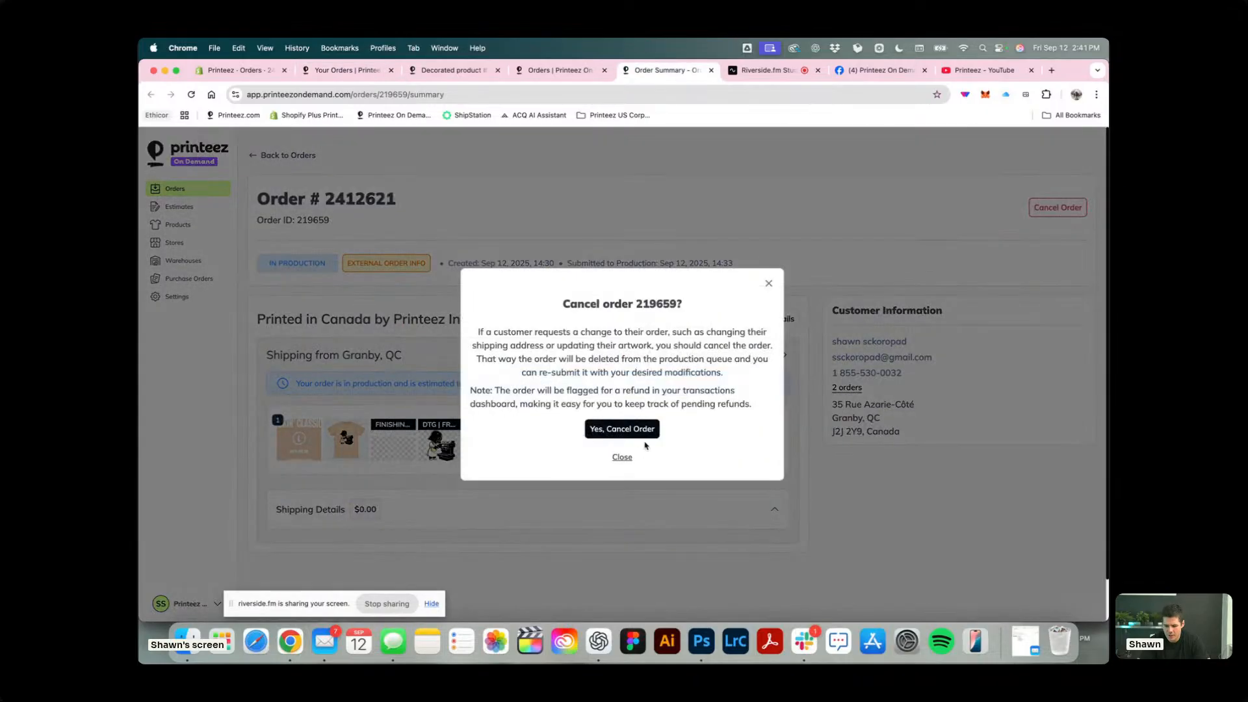
left_click(617, 430)
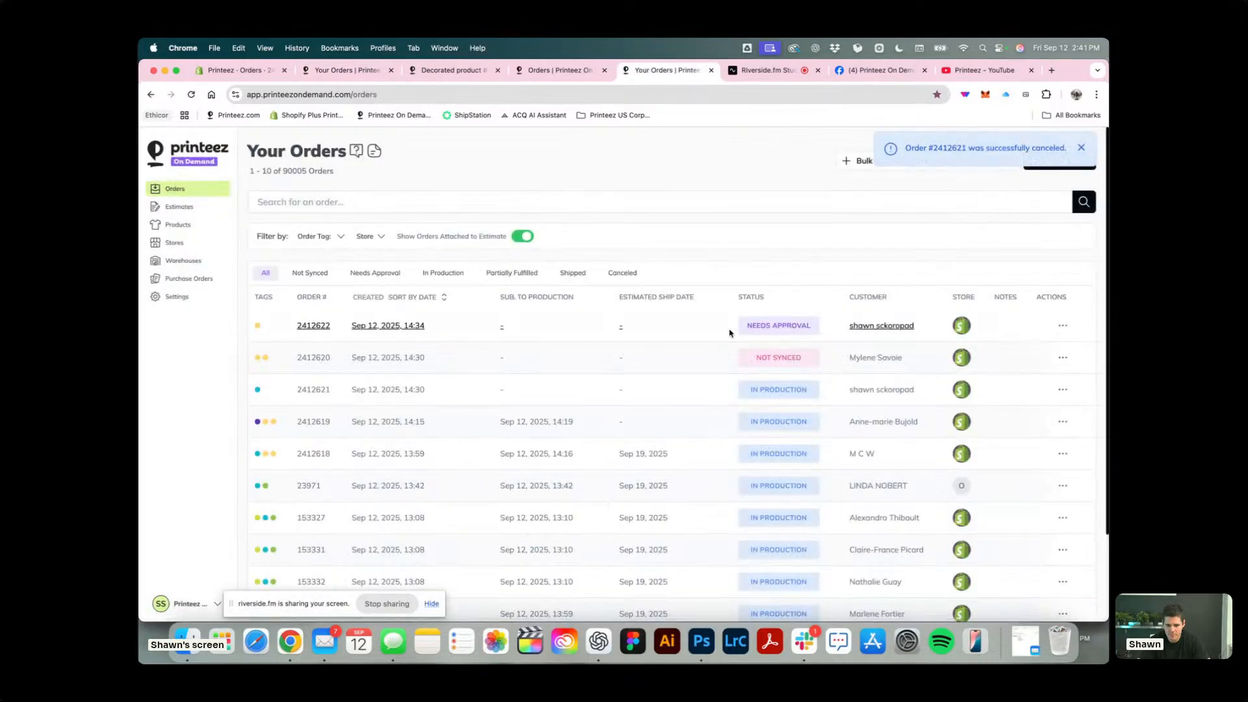
Open the needs-approval order created Sep 12, 2025 at 14:34 in a new tab and cancel it.
left_click(705, 70)
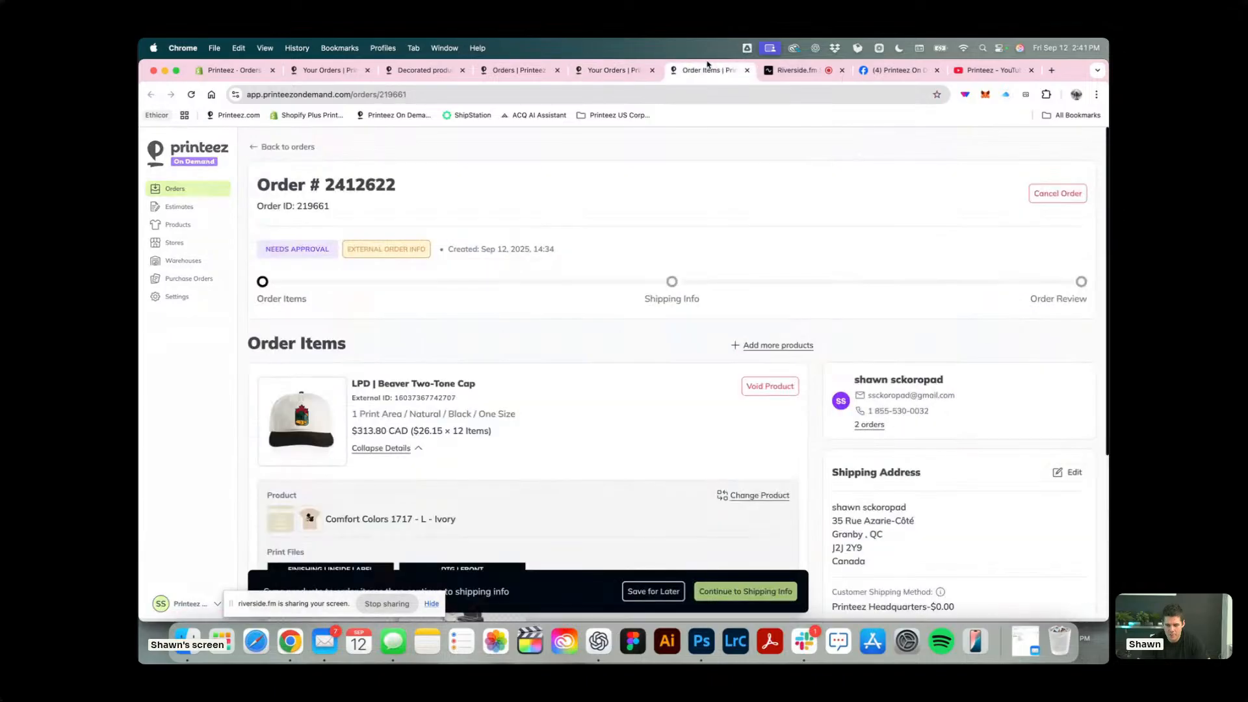
left_click(1058, 193)
left_click(619, 397)
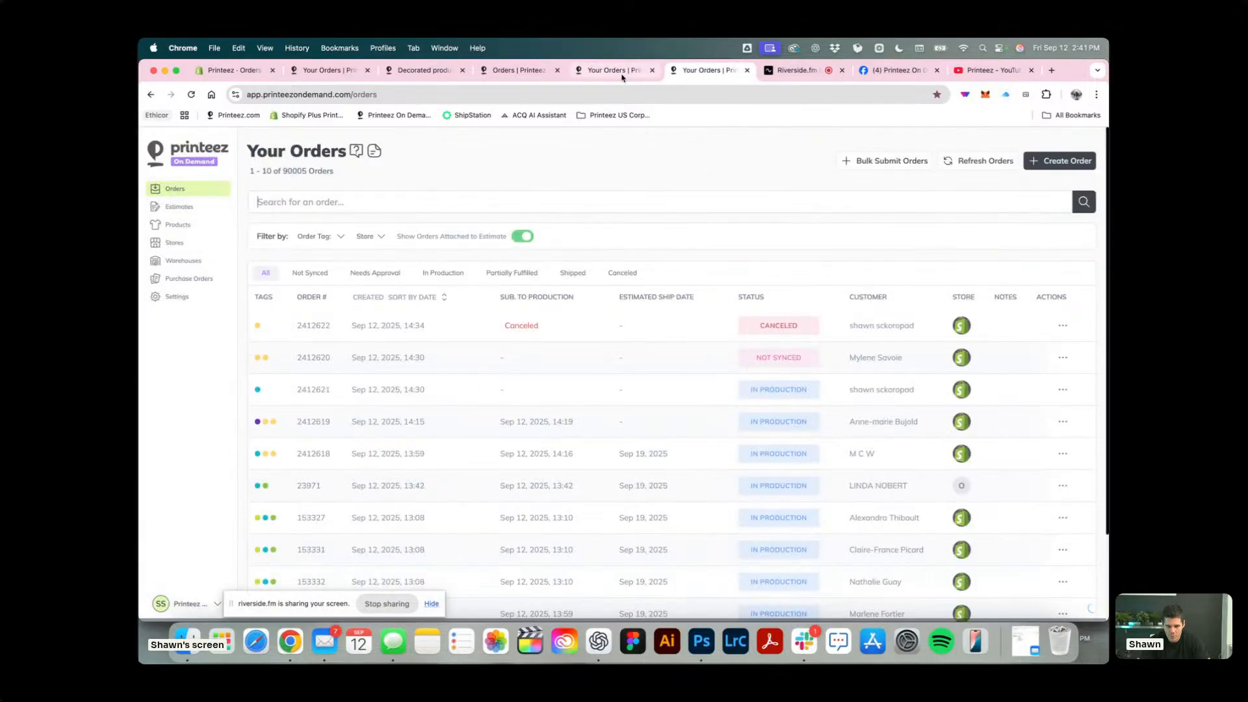
left_click(524, 72)
left_click(432, 72)
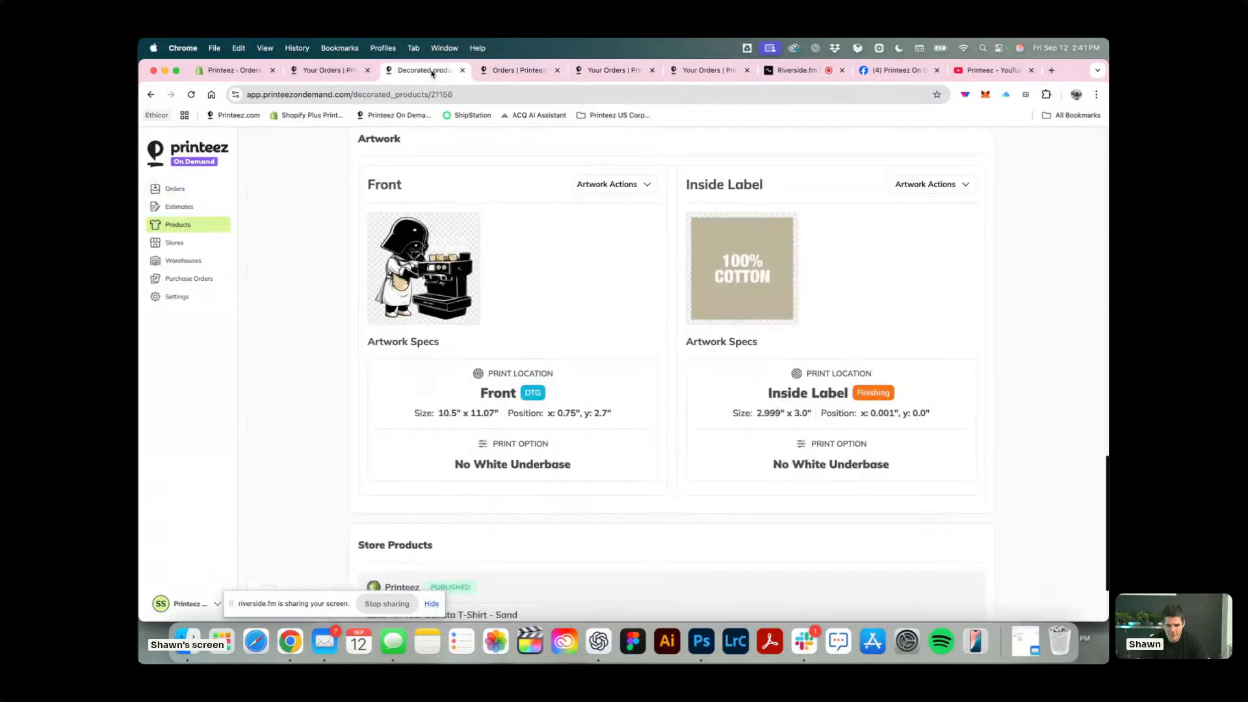
left_click(355, 73)
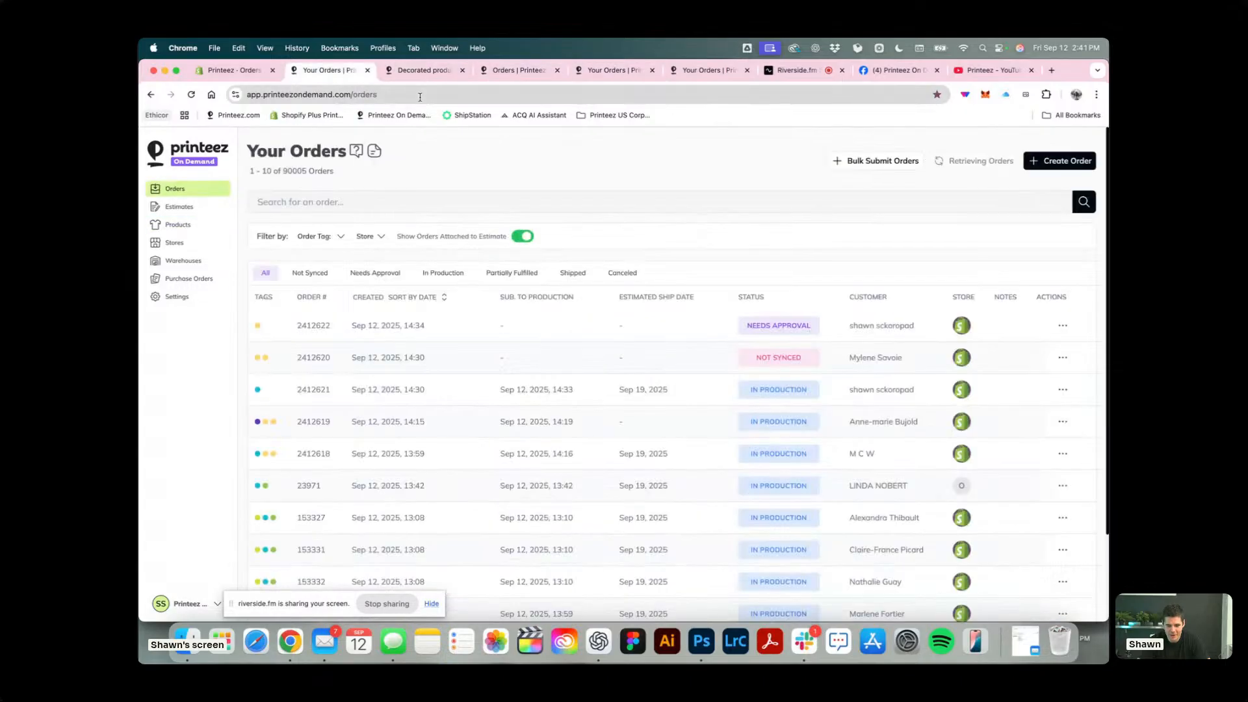
right_click(430, 71)
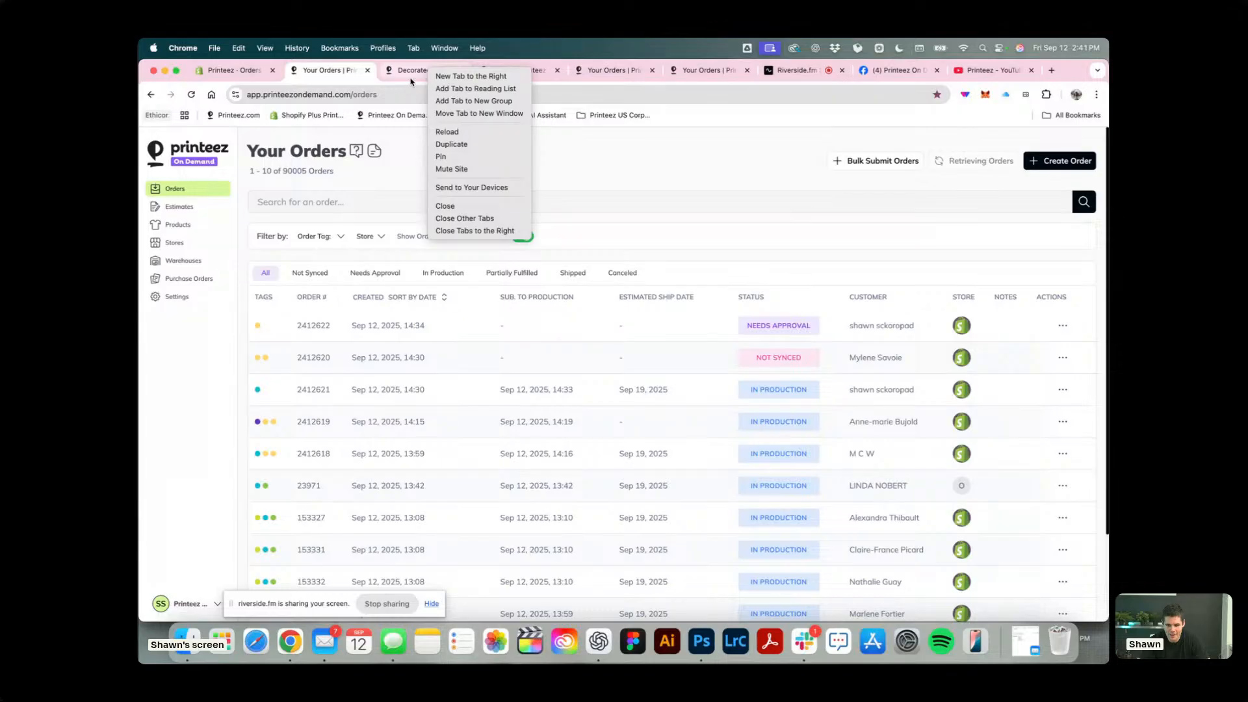
left_click(416, 71)
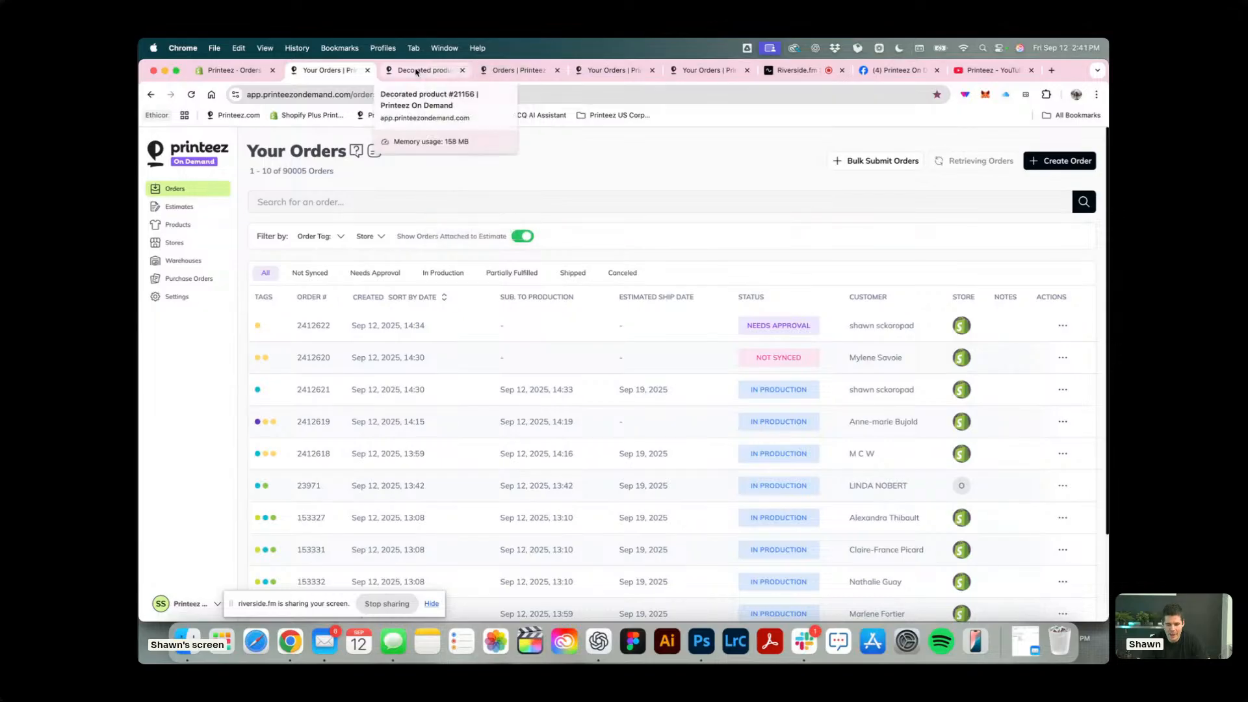
left_click(416, 71)
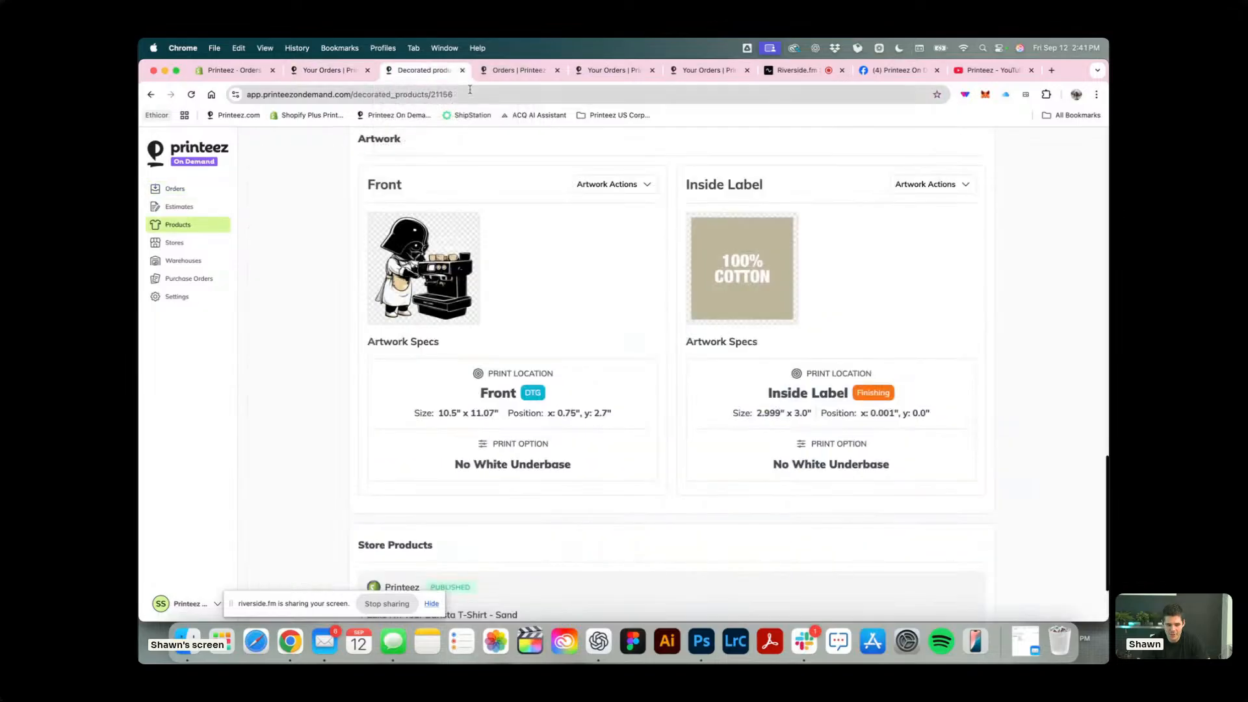
View the estimates list in a new tab, close it and return to the orders list.
left_click(177, 207, "super")
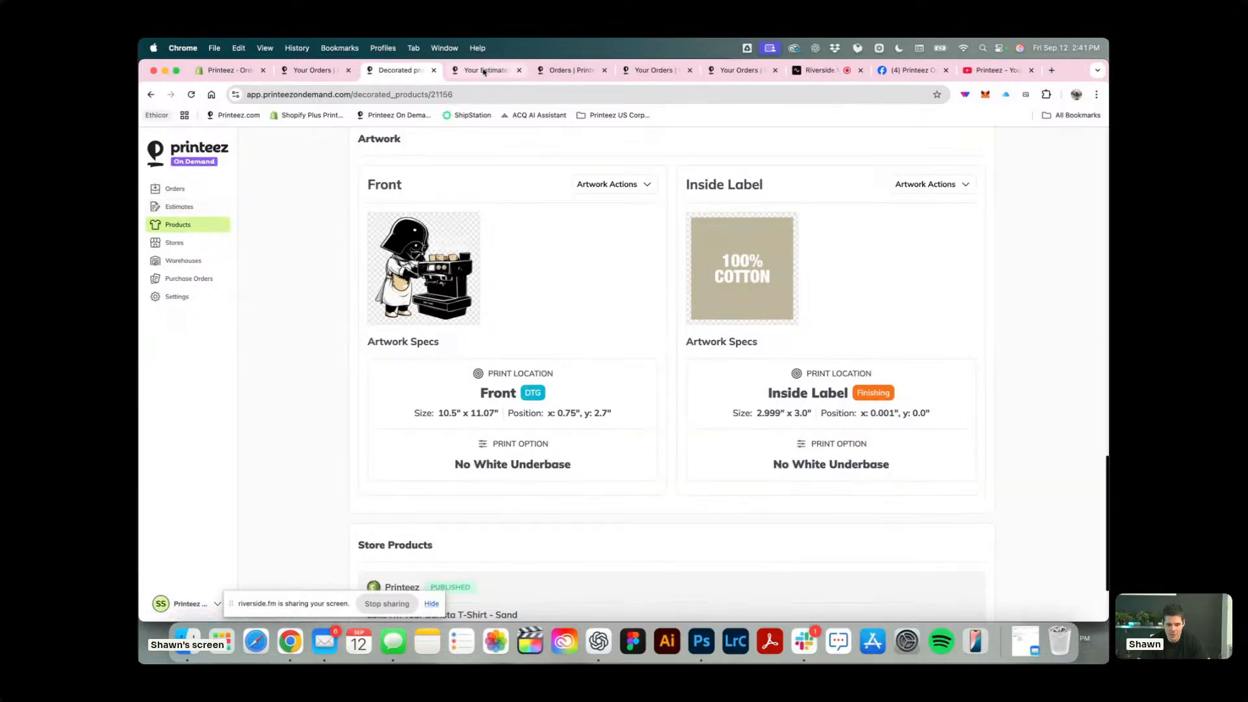
left_click(500, 72)
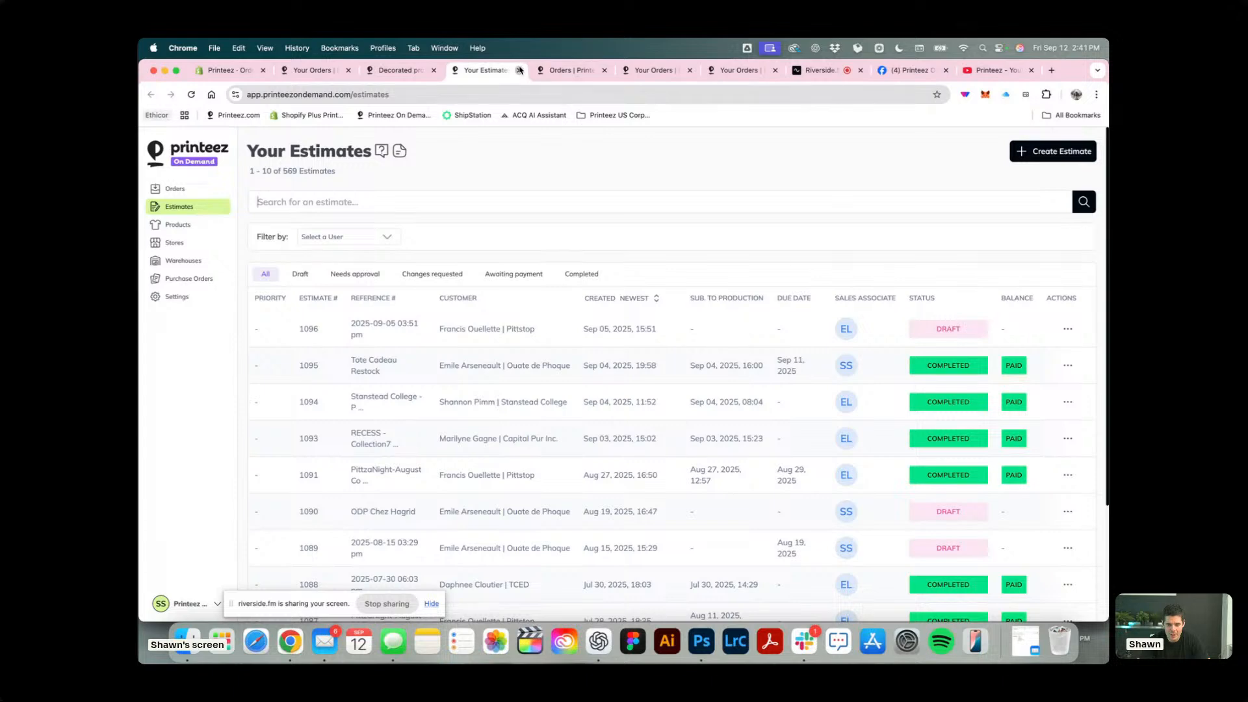
left_click(520, 70)
left_click(305, 71)
scroll(652, 230, "down", 1)
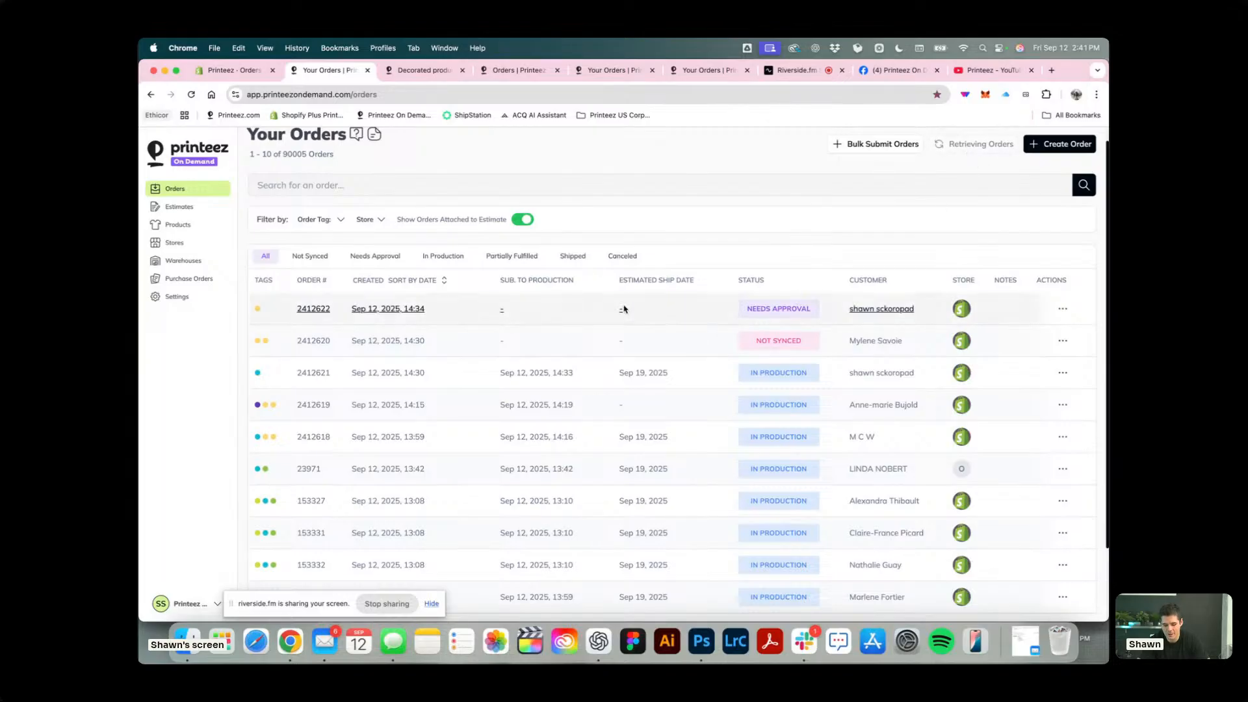
Switch to Photoshop, open the recent file SAUMONPASSETEMPS_1_FRONT_PR.png and enlarge the canvas area by narrowing the panels.
left_click(701, 642)
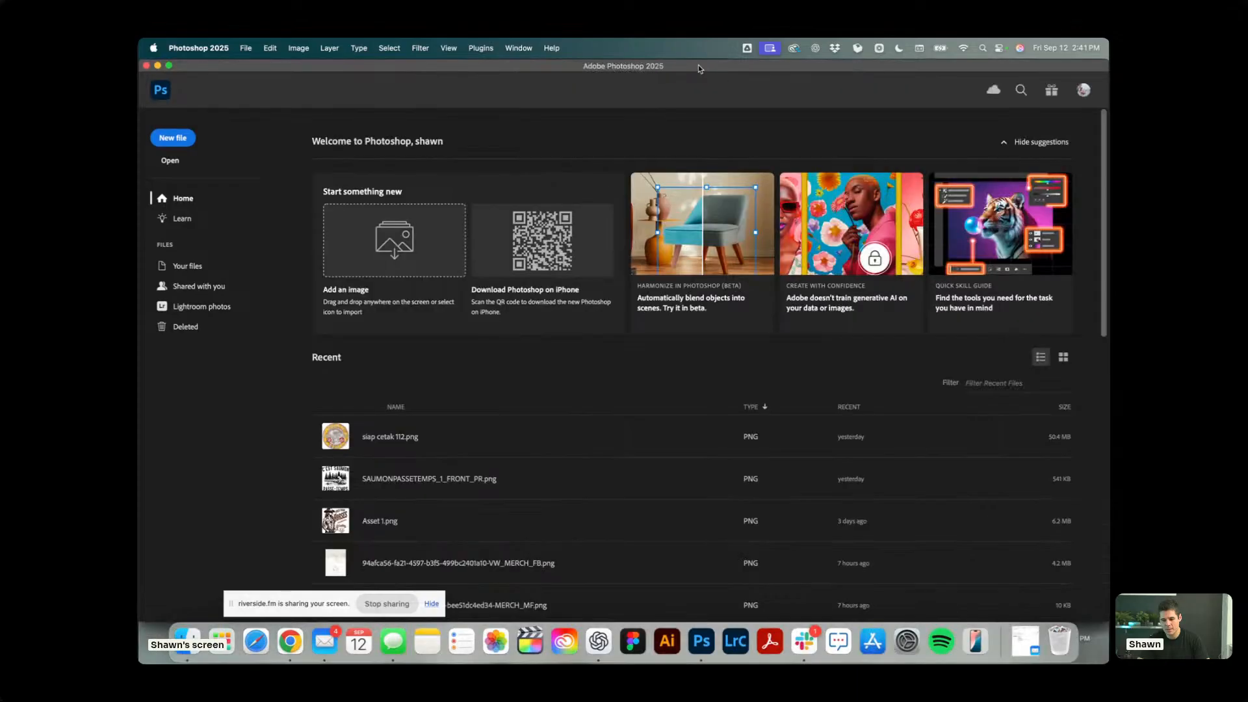
left_click_drag(252, 604, 177, 597)
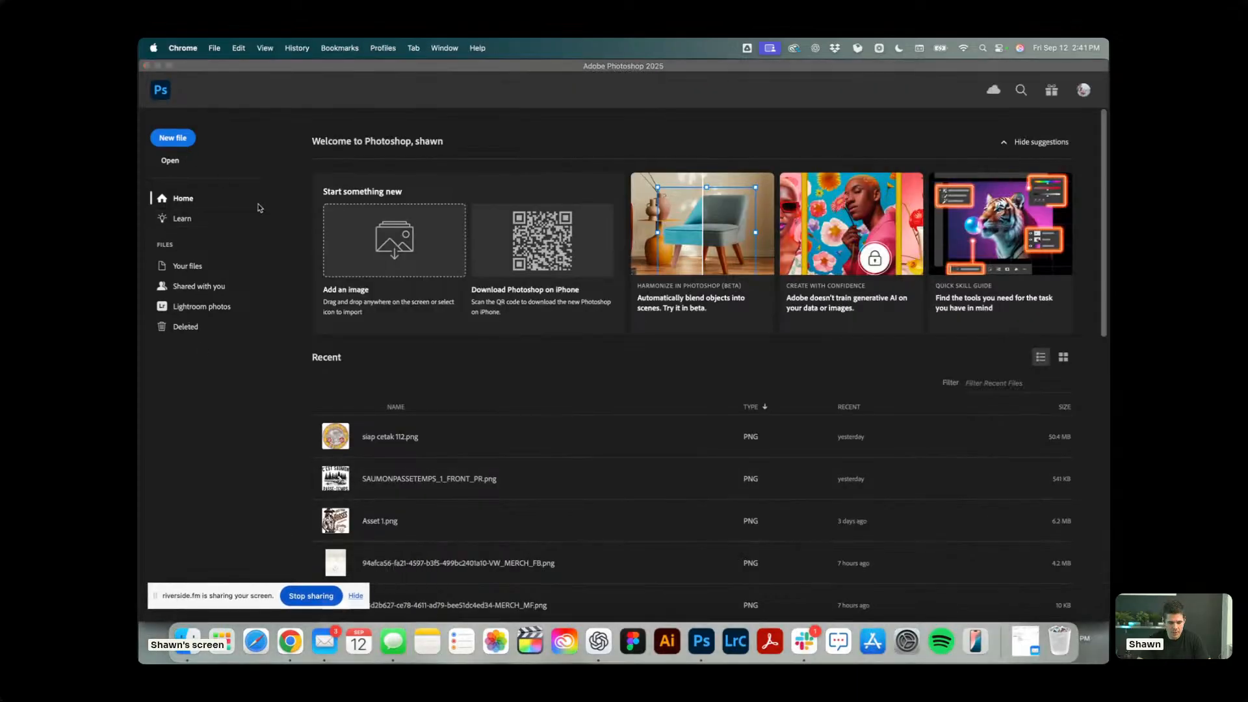
scroll(416, 390, "down", 5)
left_click(440, 295)
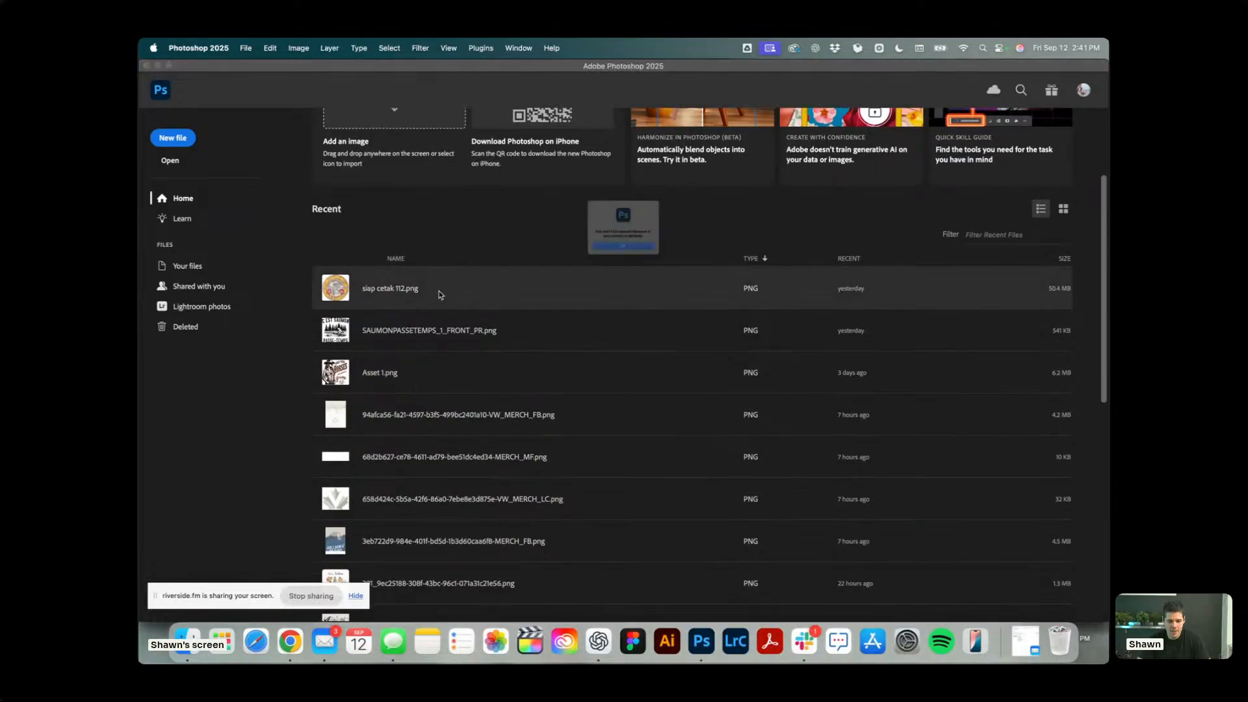
left_click(608, 266)
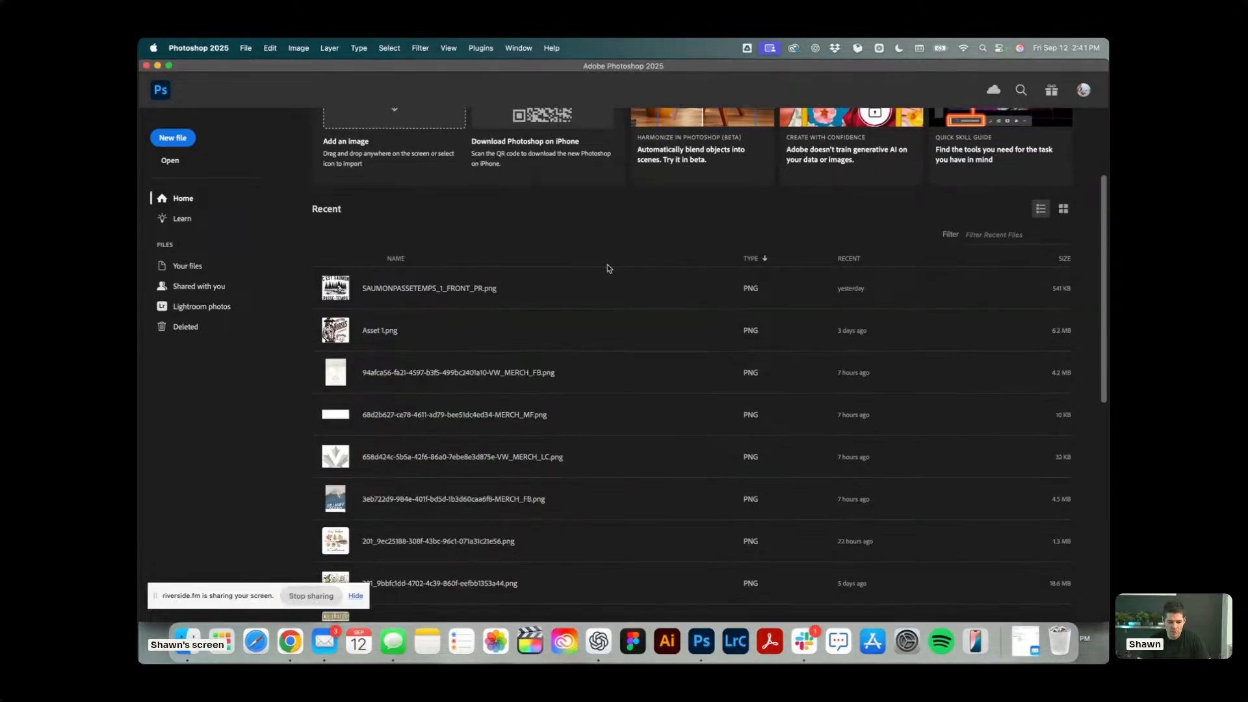
left_click(382, 288)
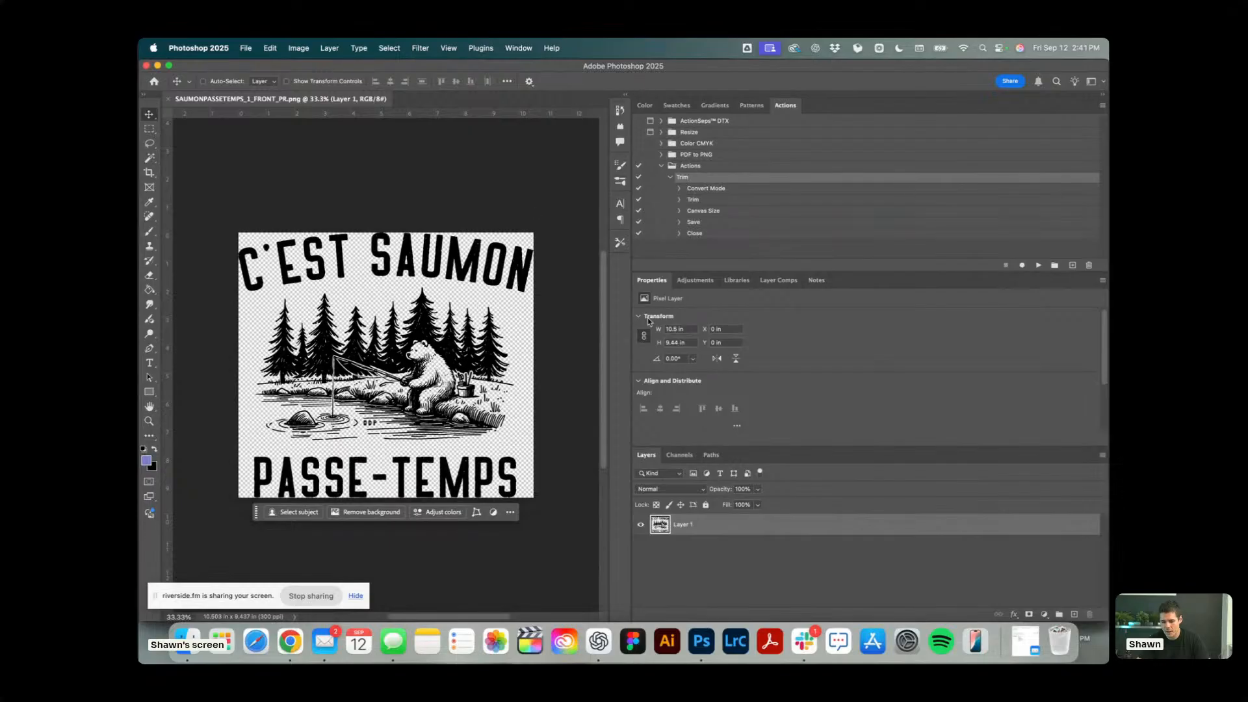
left_click_drag(632, 325, 949, 333)
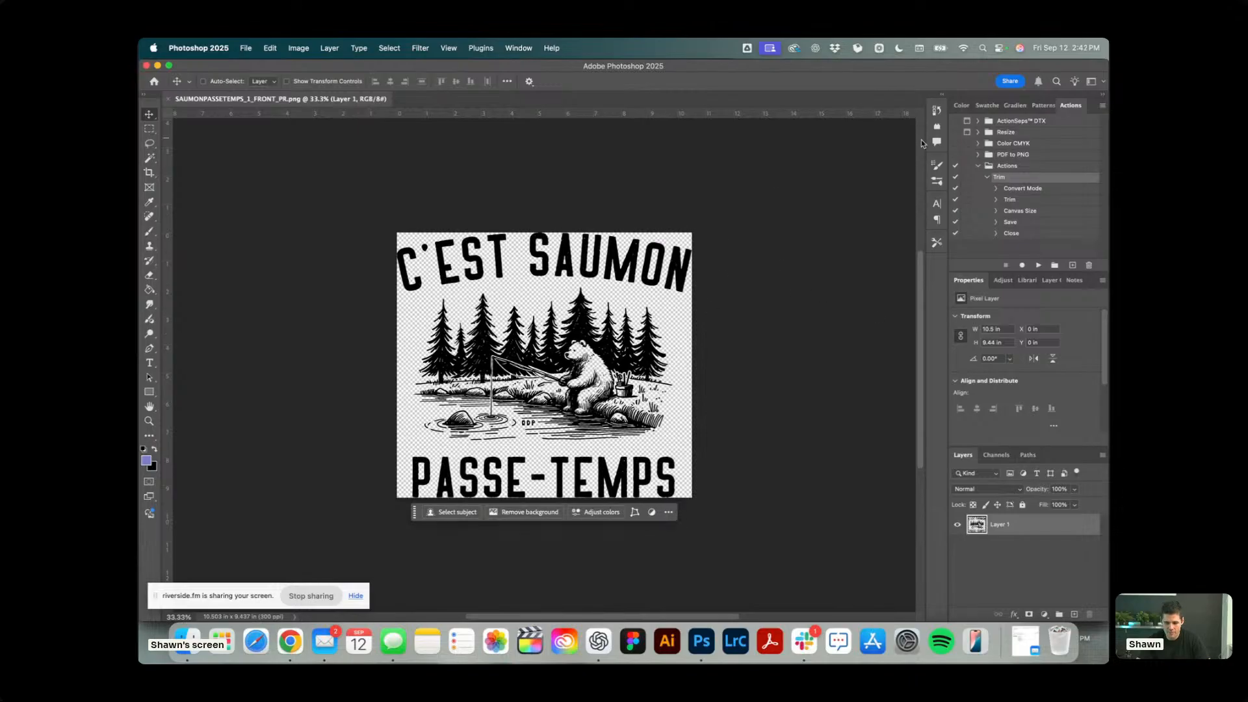
Extend the canvas evenly around the artwork to about 15.1 by 13.56 inches with the Crop tool.
left_click(148, 172)
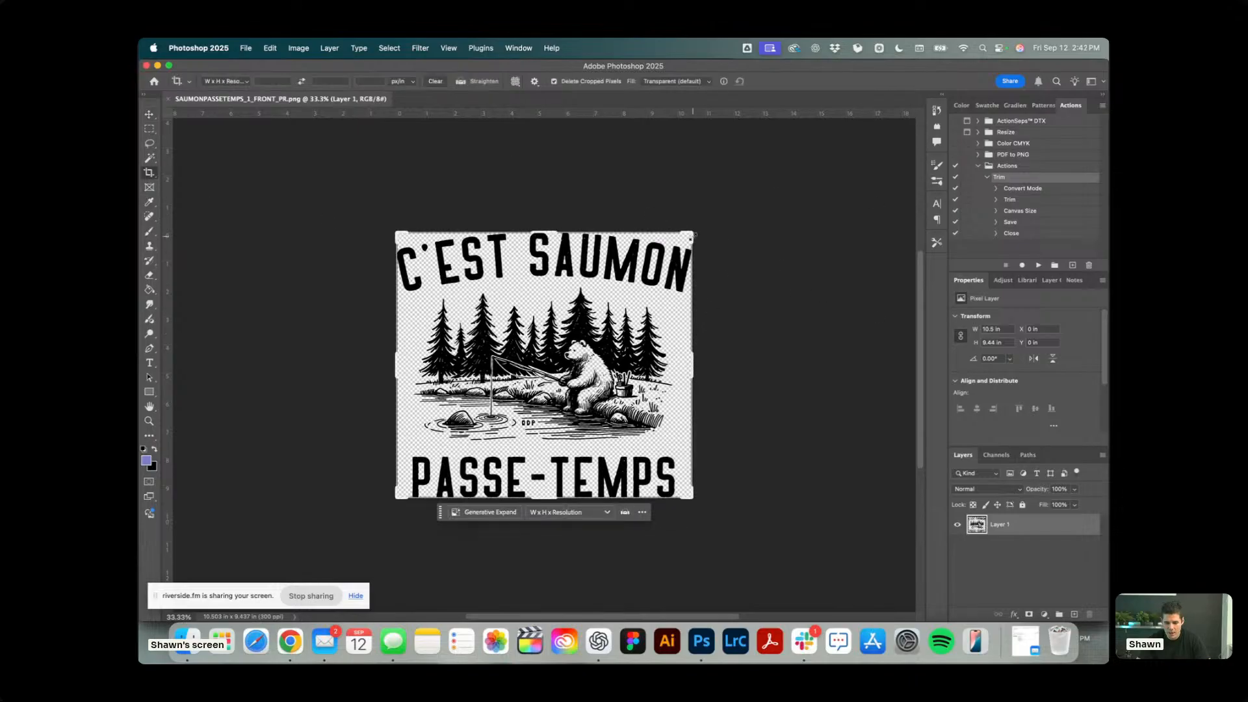
left_click_drag(692, 234, 754, 177)
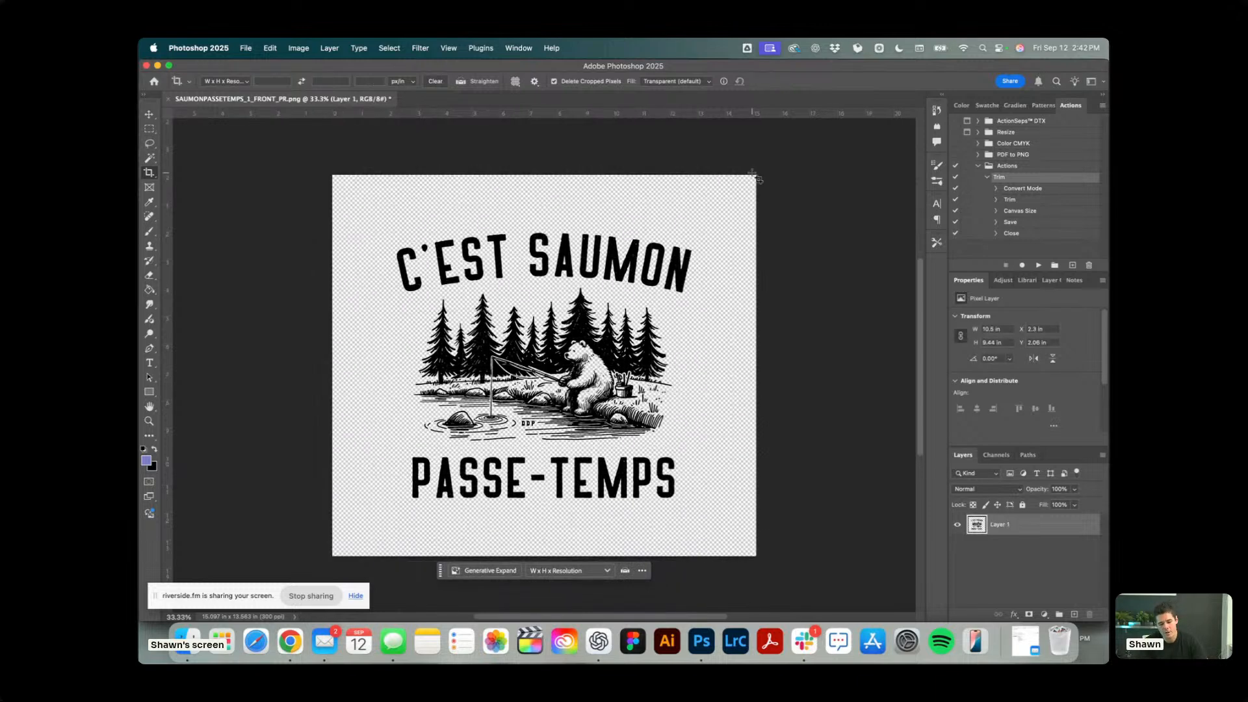
left_click(149, 114)
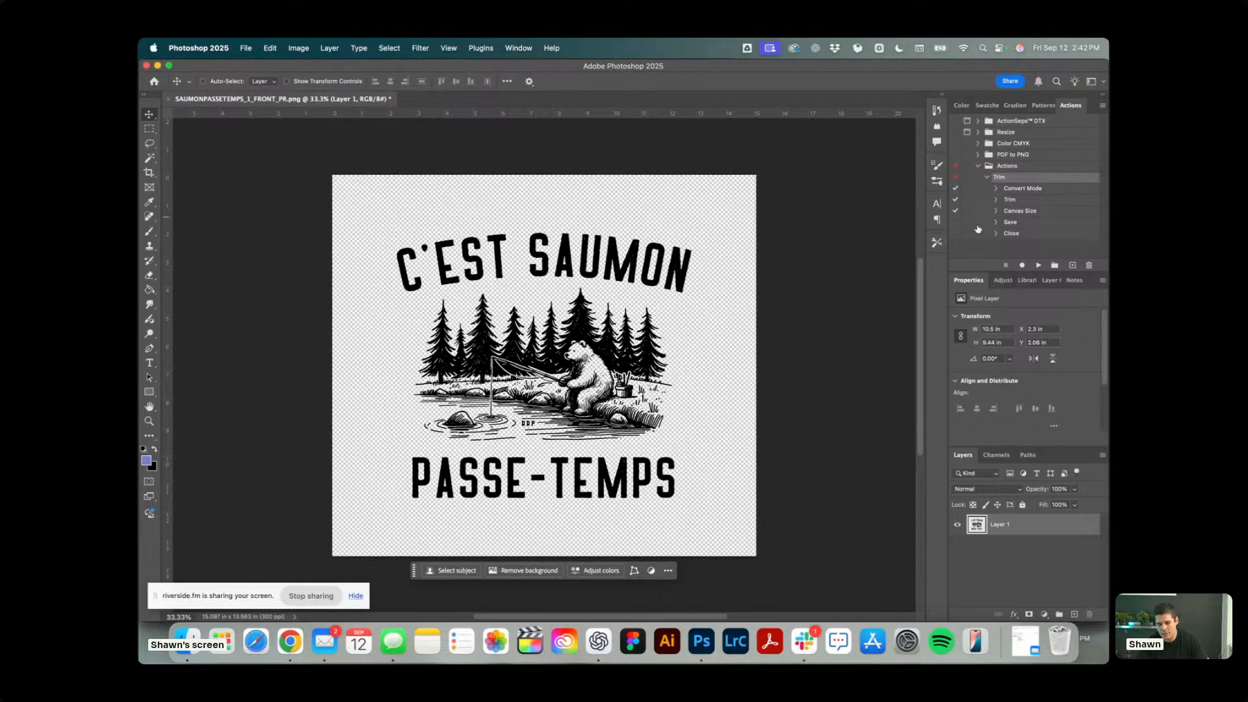
Turn on dialog prompts for the Trim action's steps and inspect the details of its Convert Mode step.
left_click(966, 177)
left_click(671, 260)
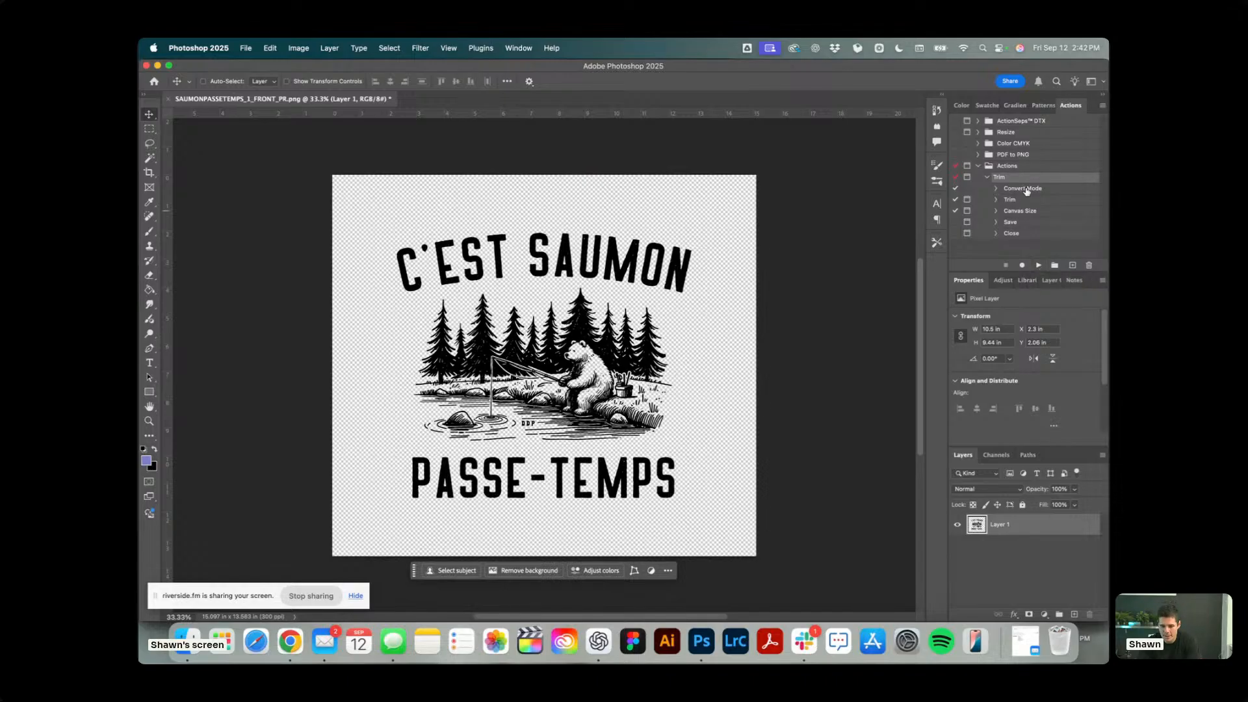
left_click(996, 188)
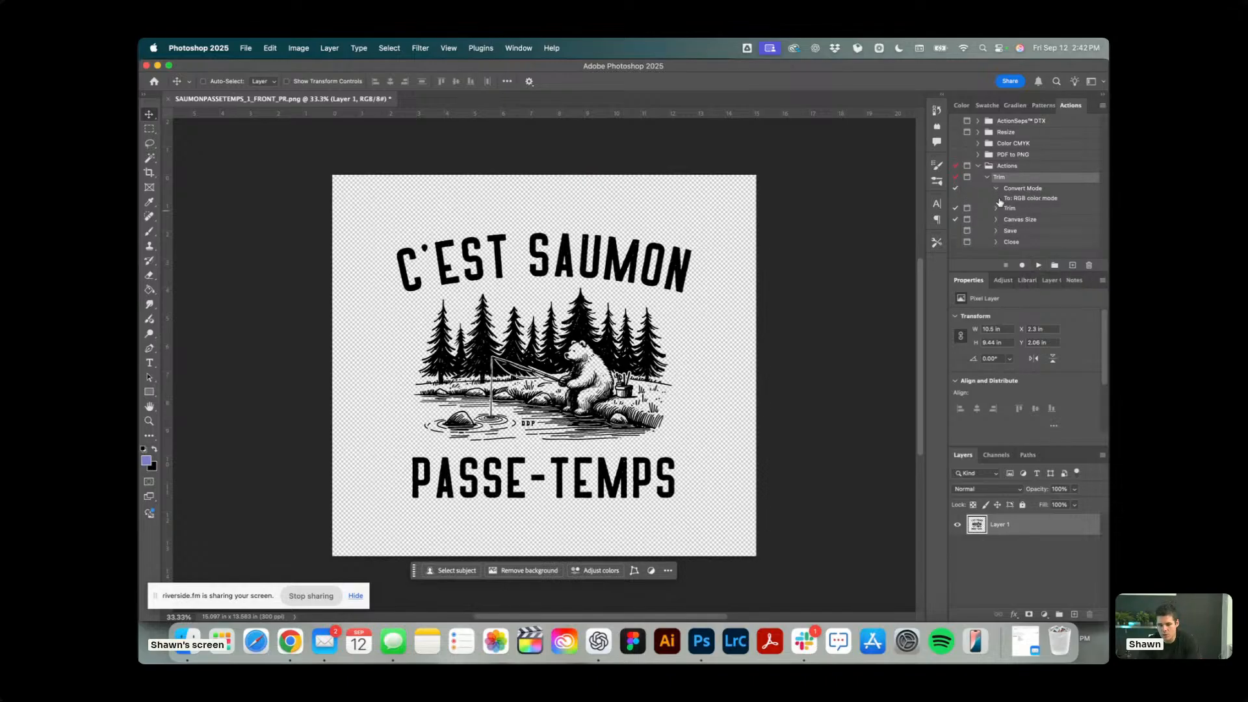
left_click(998, 190)
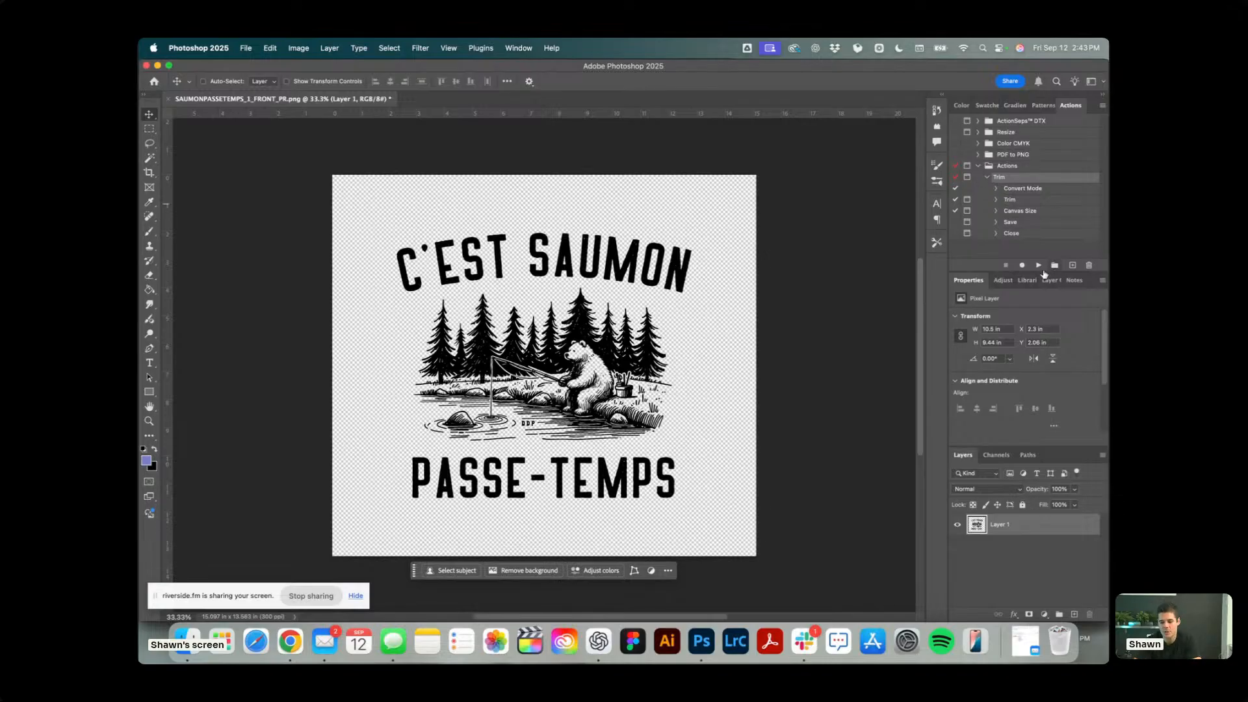
Run the Trim action, trimming transparent pixels on all four sides and adding a relative 0.07 inches to the canvas width and height.
left_click(1039, 266)
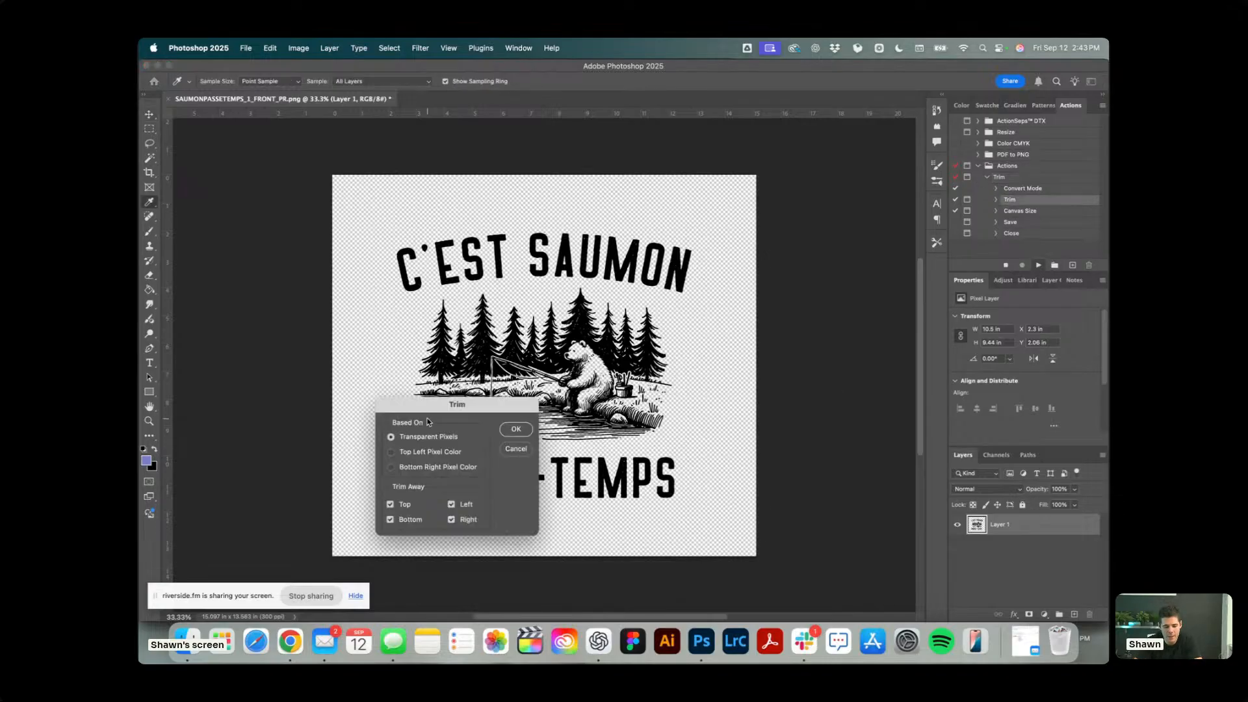
left_click(516, 430)
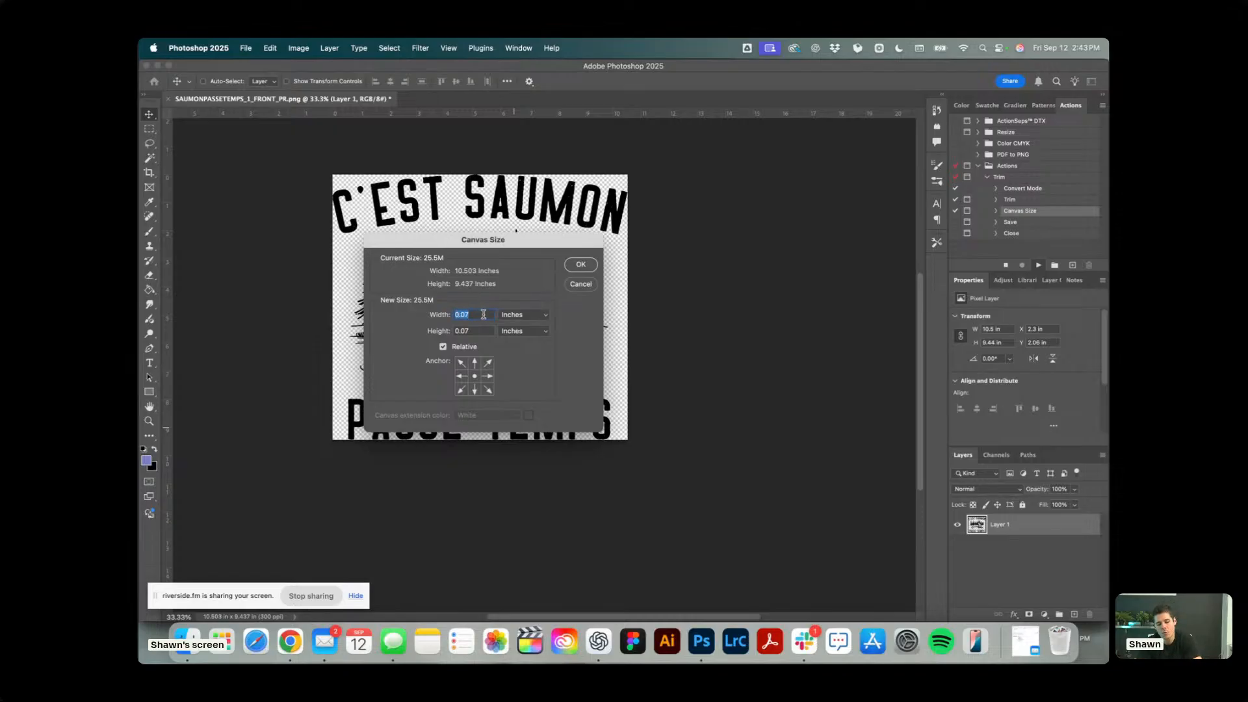
left_click(589, 263)
Examine the transparent margin around the upper-right corner of the lettering up close, and the whole trimmed artwork.
scroll(625, 177, "up", 5)
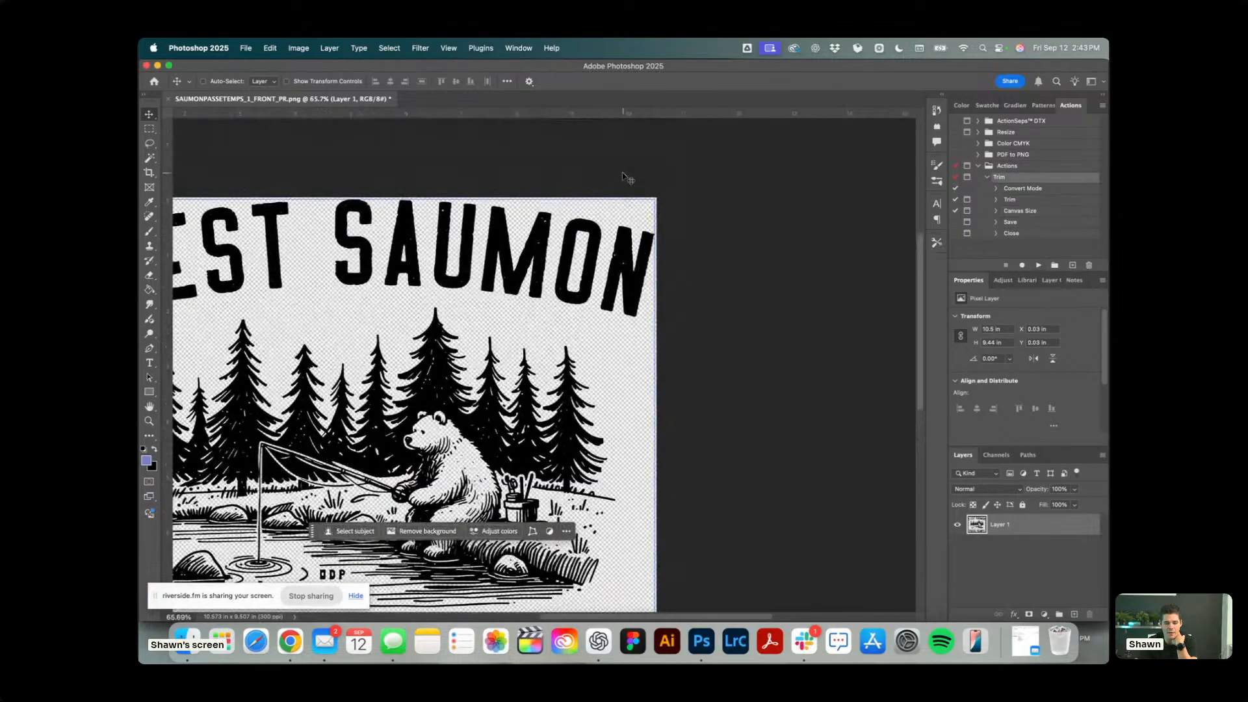
scroll(731, 169, "up", 3)
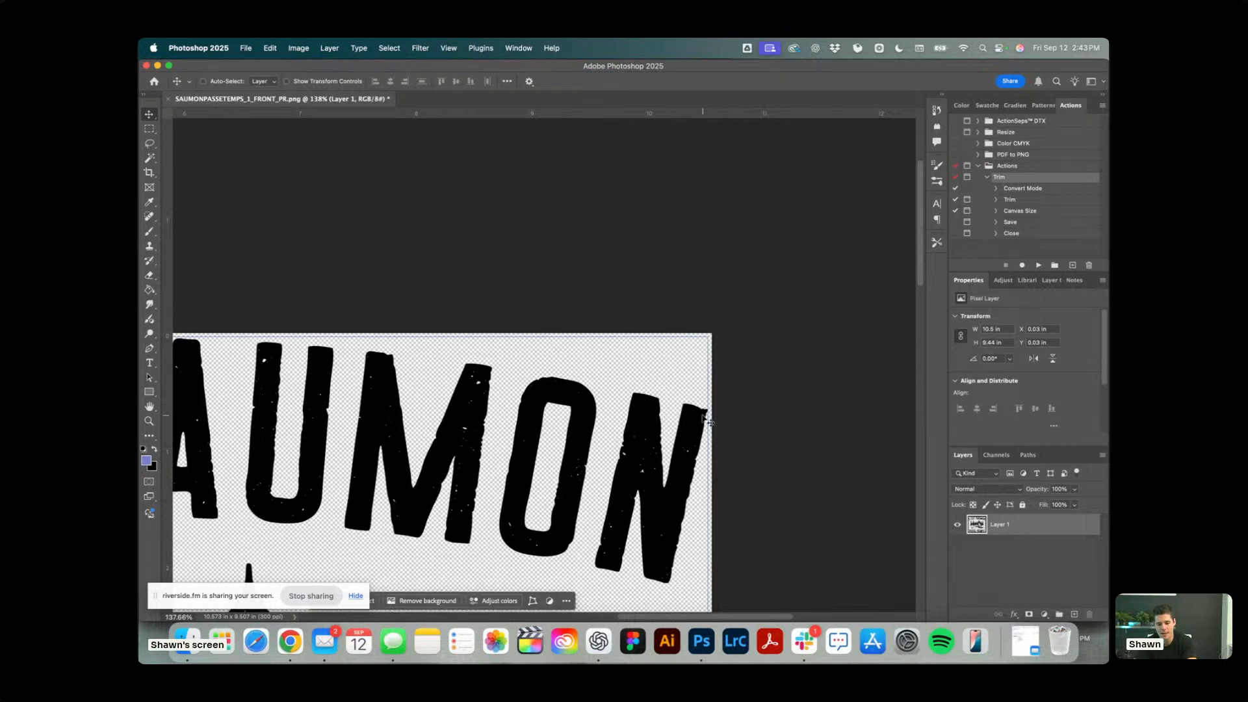
scroll(708, 422, "up", 3)
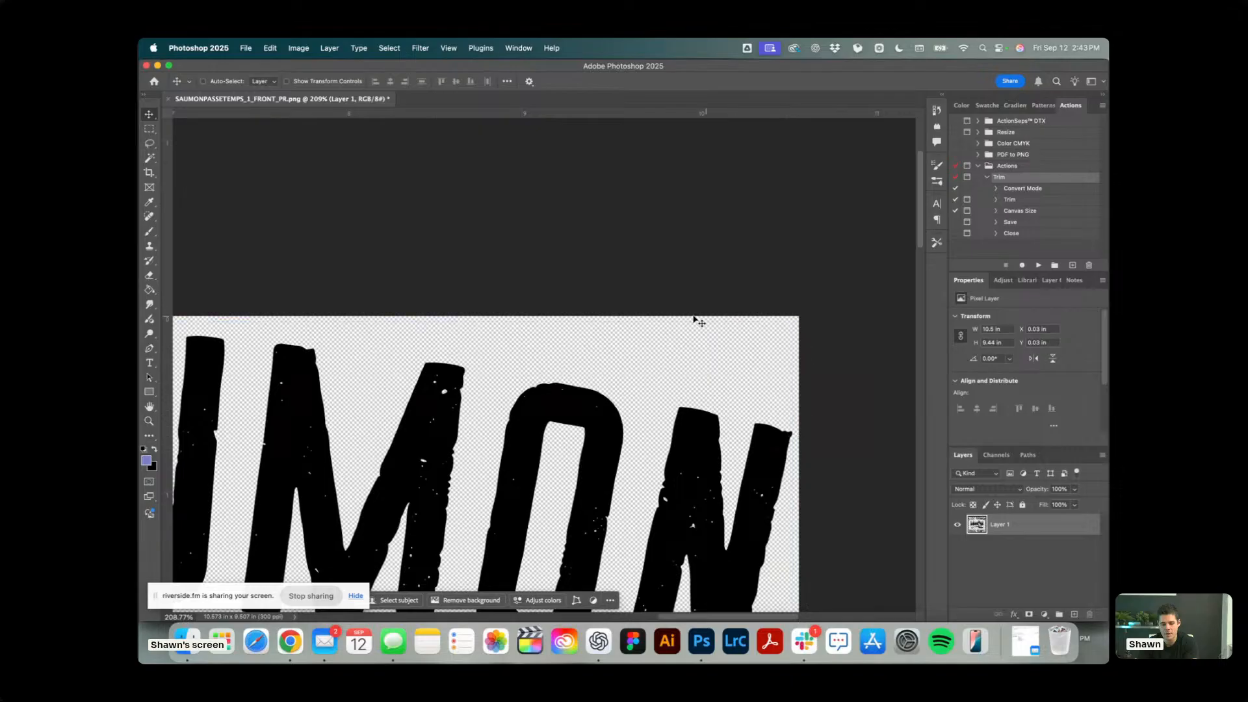
scroll(741, 409, "up", 3)
scroll(811, 429, "right", 5)
scroll(811, 429, "down", 2)
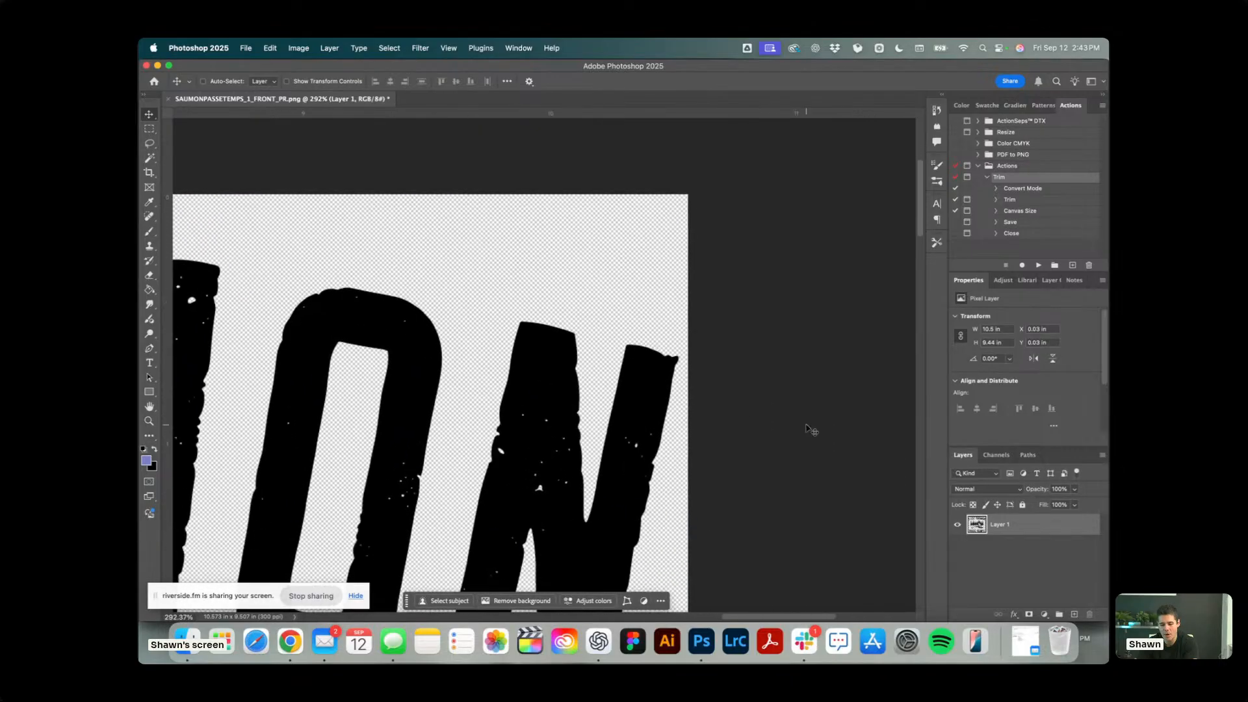
scroll(810, 429, "up", 1)
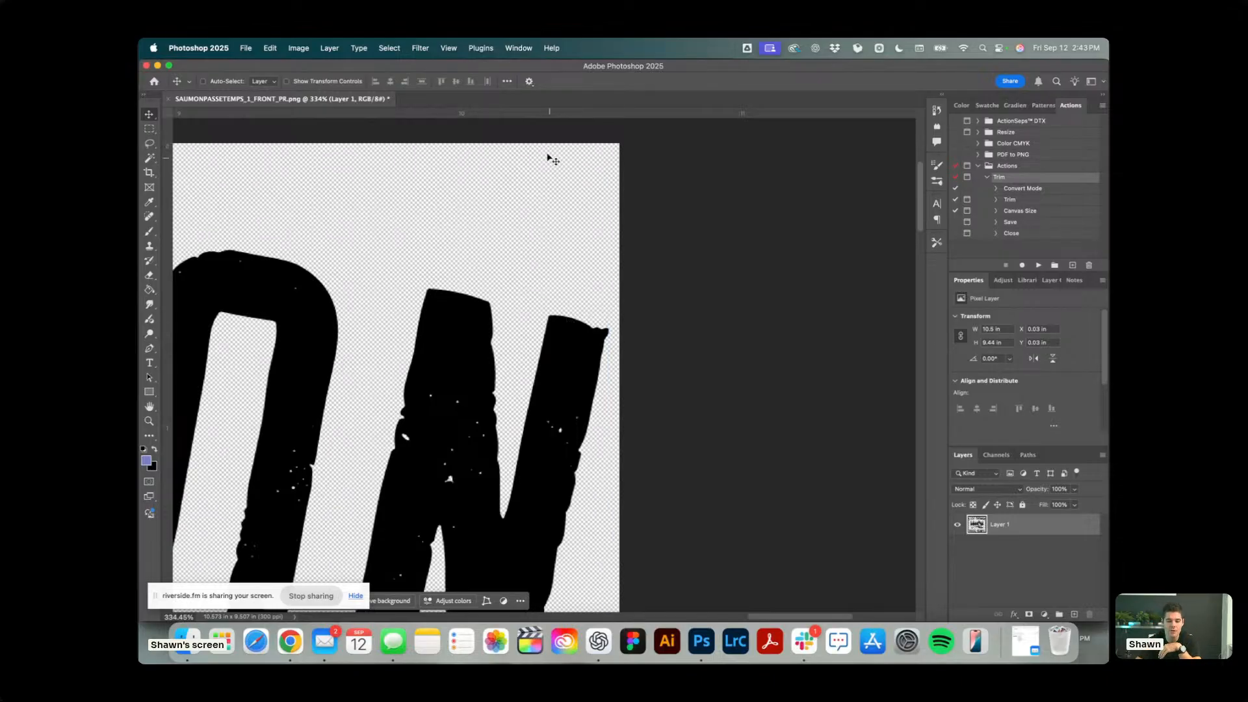
scroll(564, 292, "down", 10)
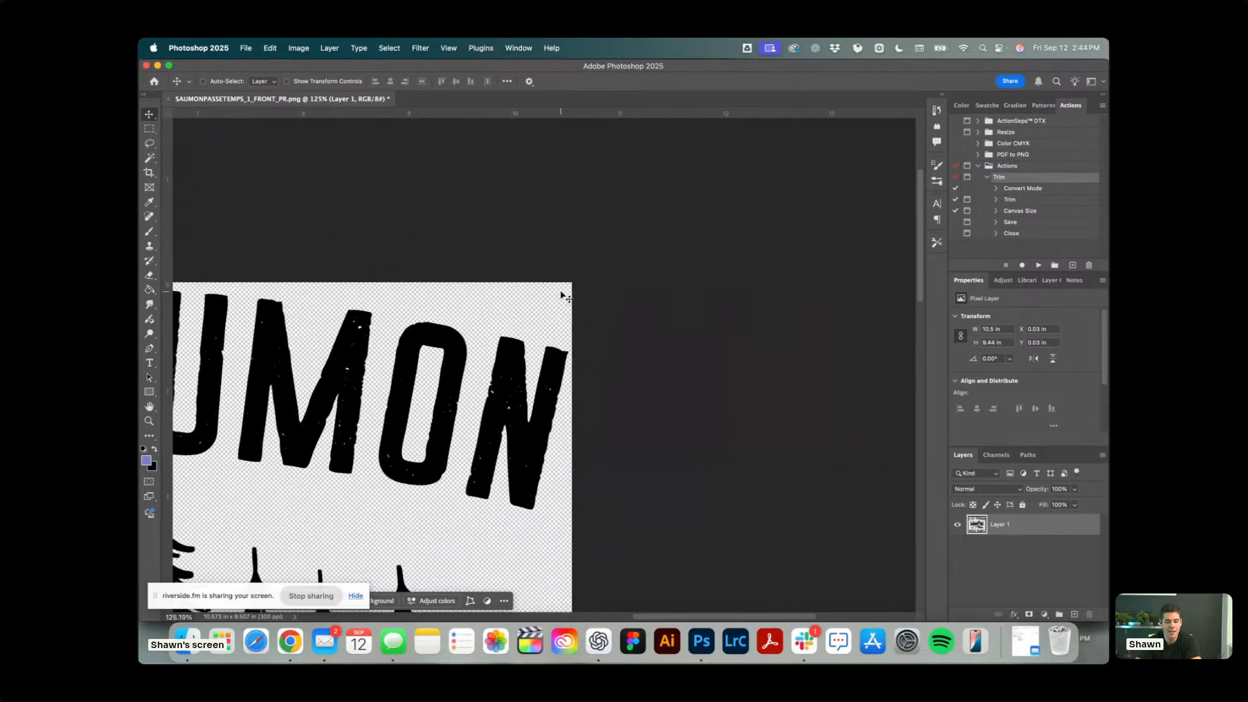
scroll(564, 296, "down", 3)
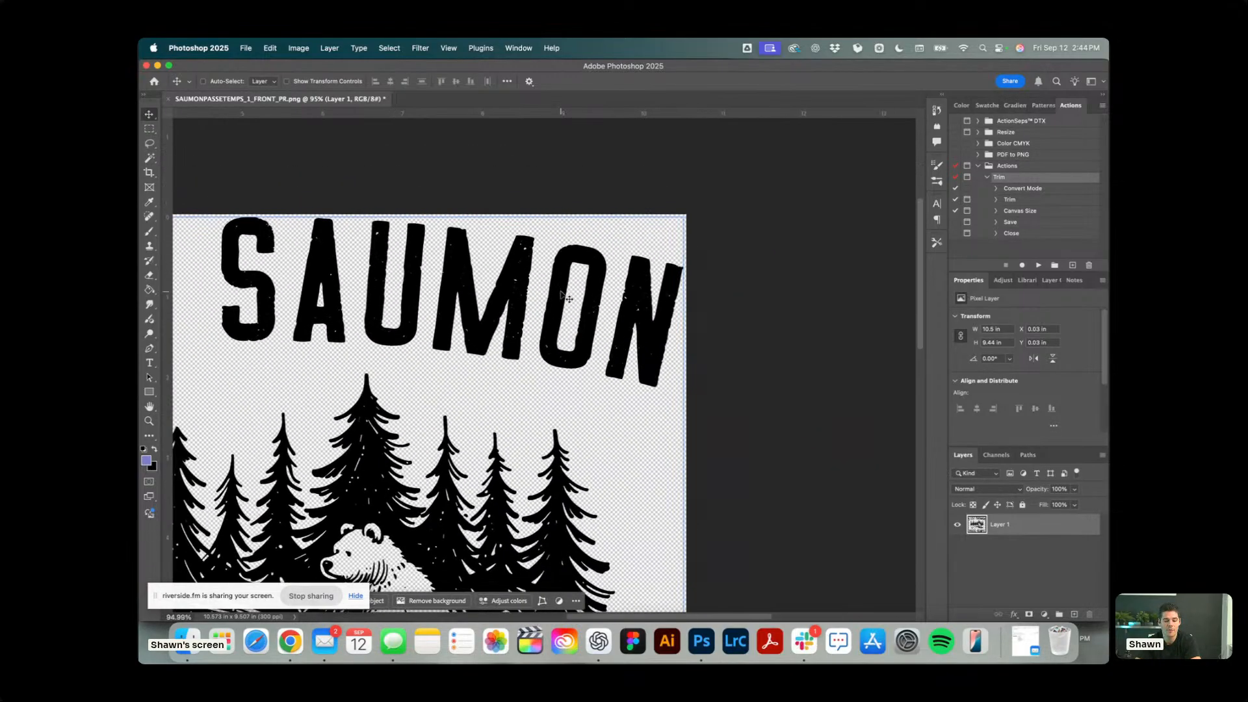
scroll(564, 296, "left", 5)
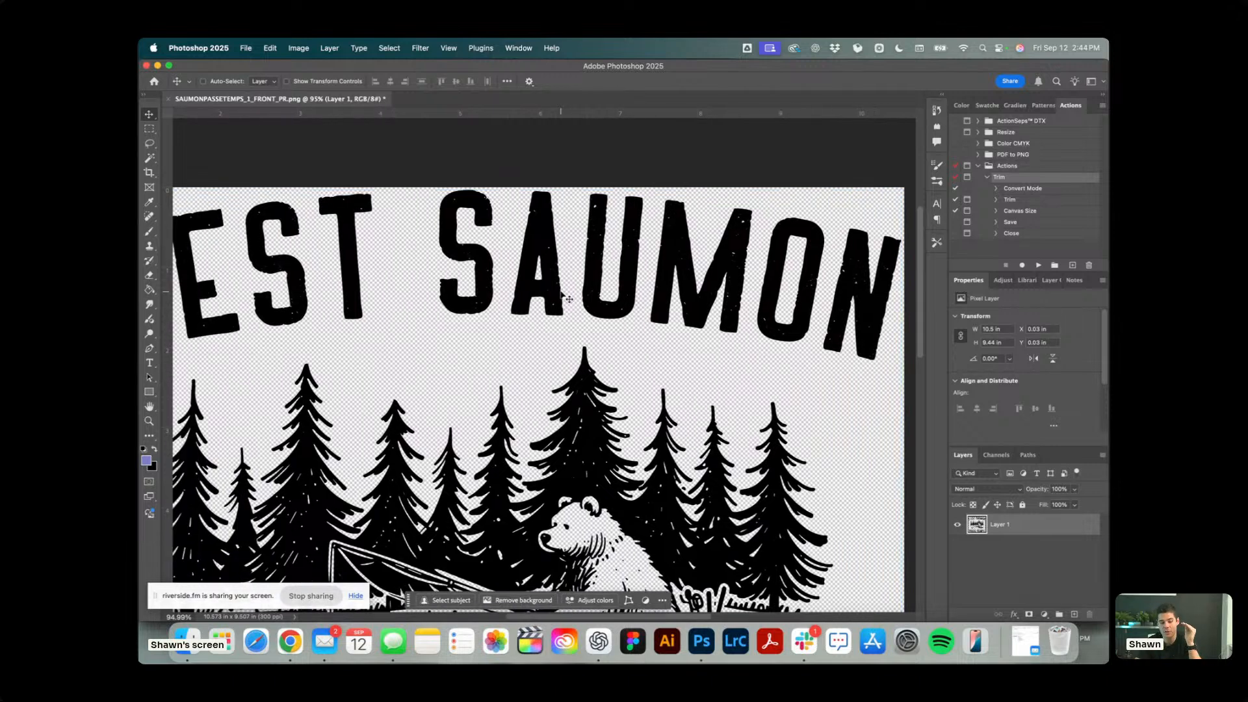
scroll(565, 296, "down", 4)
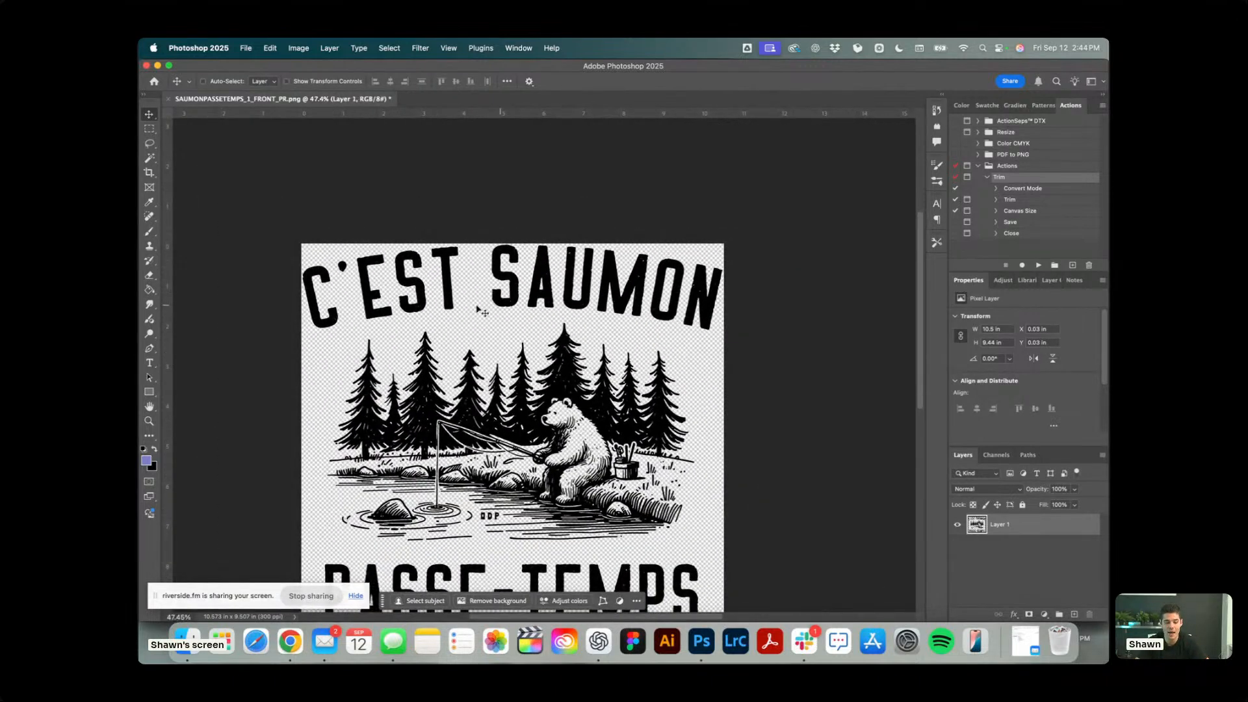
scroll(354, 276, "down", 3)
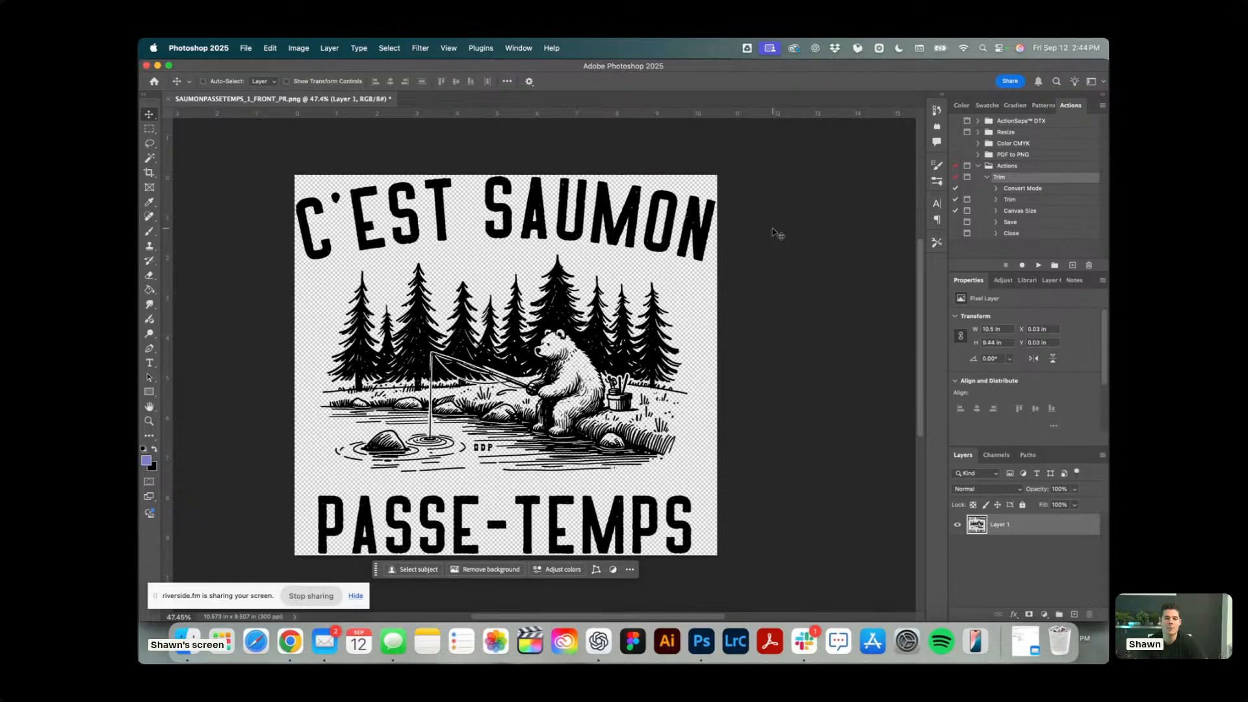
scroll(683, 389, "down", 1)
scroll(683, 390, "left", 2)
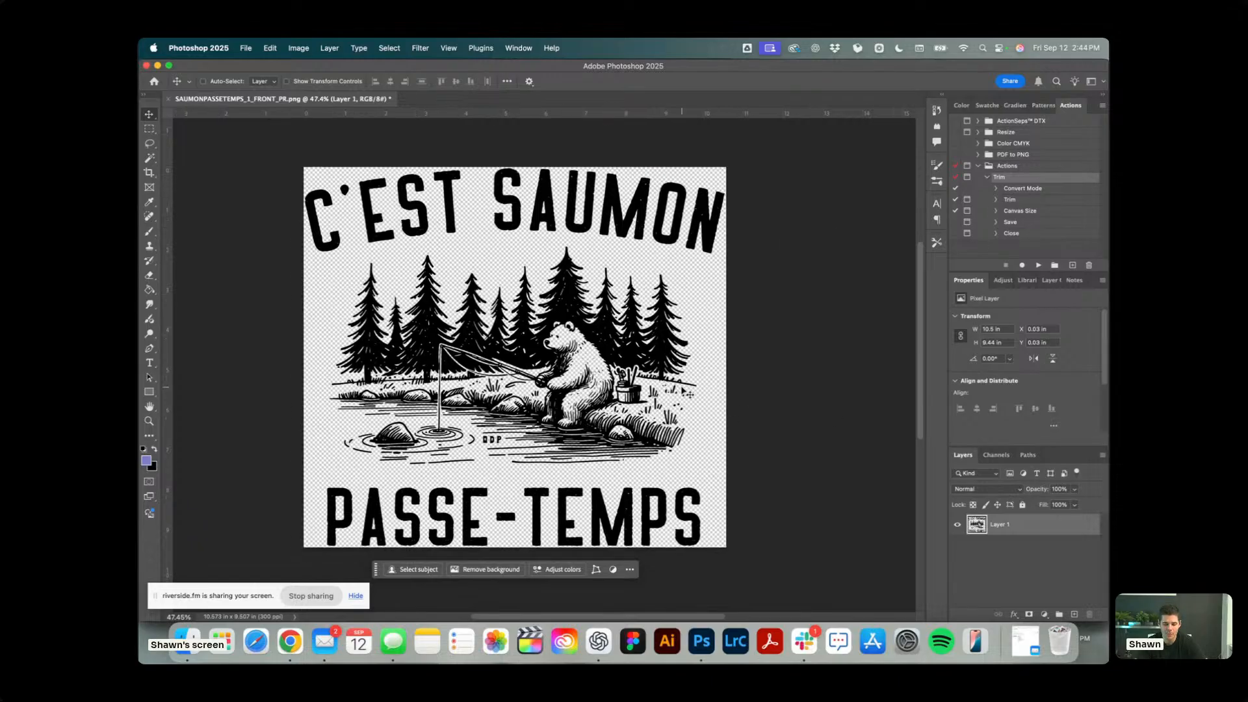
Extend the canvas evenly around the artwork with the Crop tool, leaving a transparent margin of about 0.13 inches, and view the whole artwork.
scroll(258, 177, "up", 2)
left_click(149, 172)
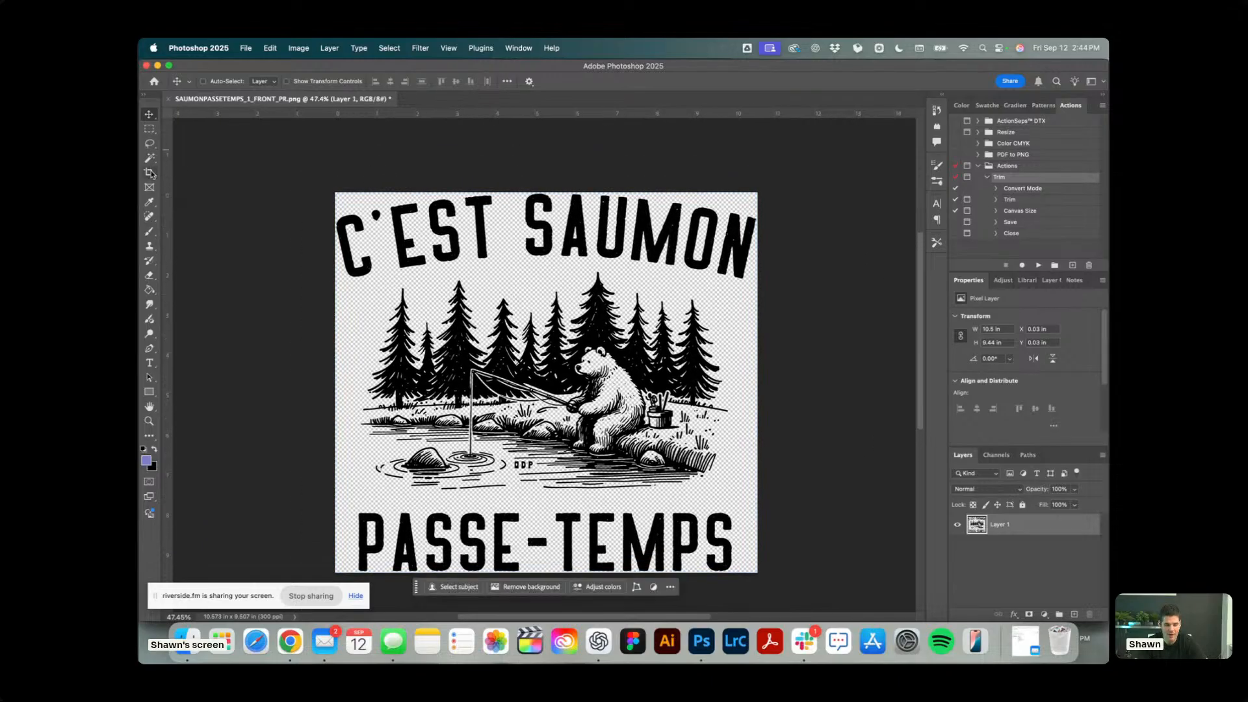
mouse_move(758, 193)
left_mouse_down()
mouse_move(813, 155)
mouse_move(761, 189)
left_mouse_up()
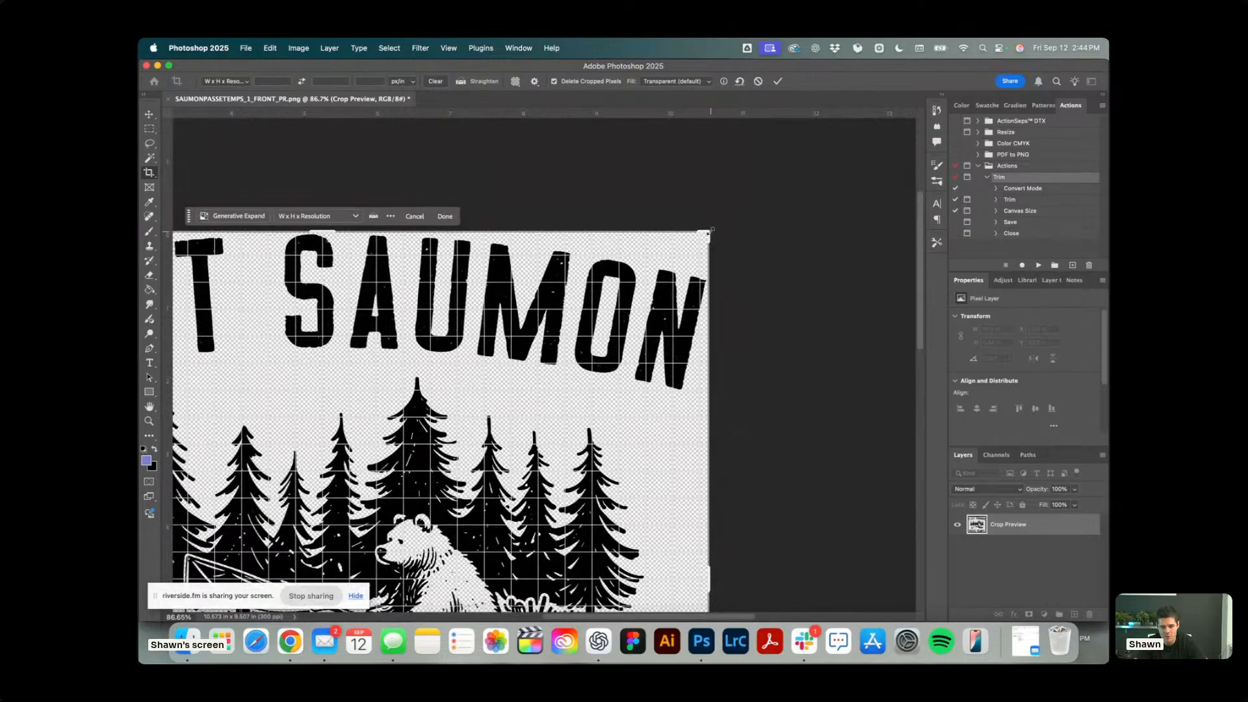
left_click_drag(712, 230, 718, 223)
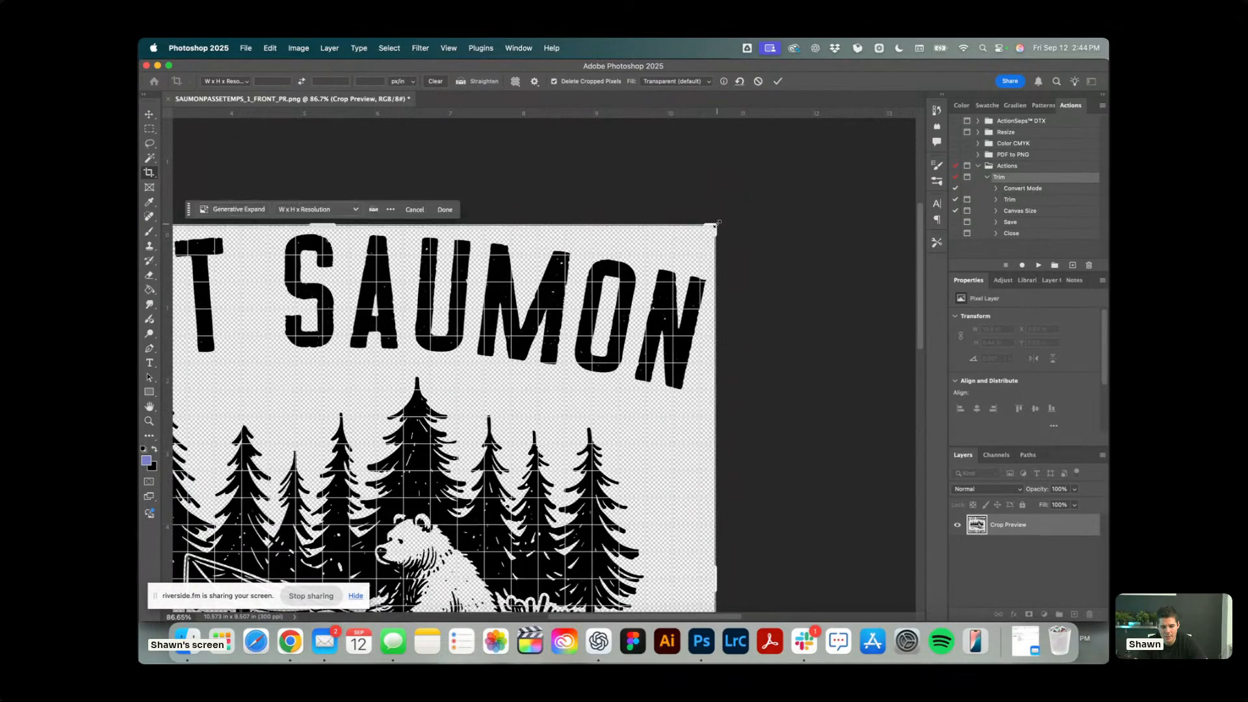
key("Return")
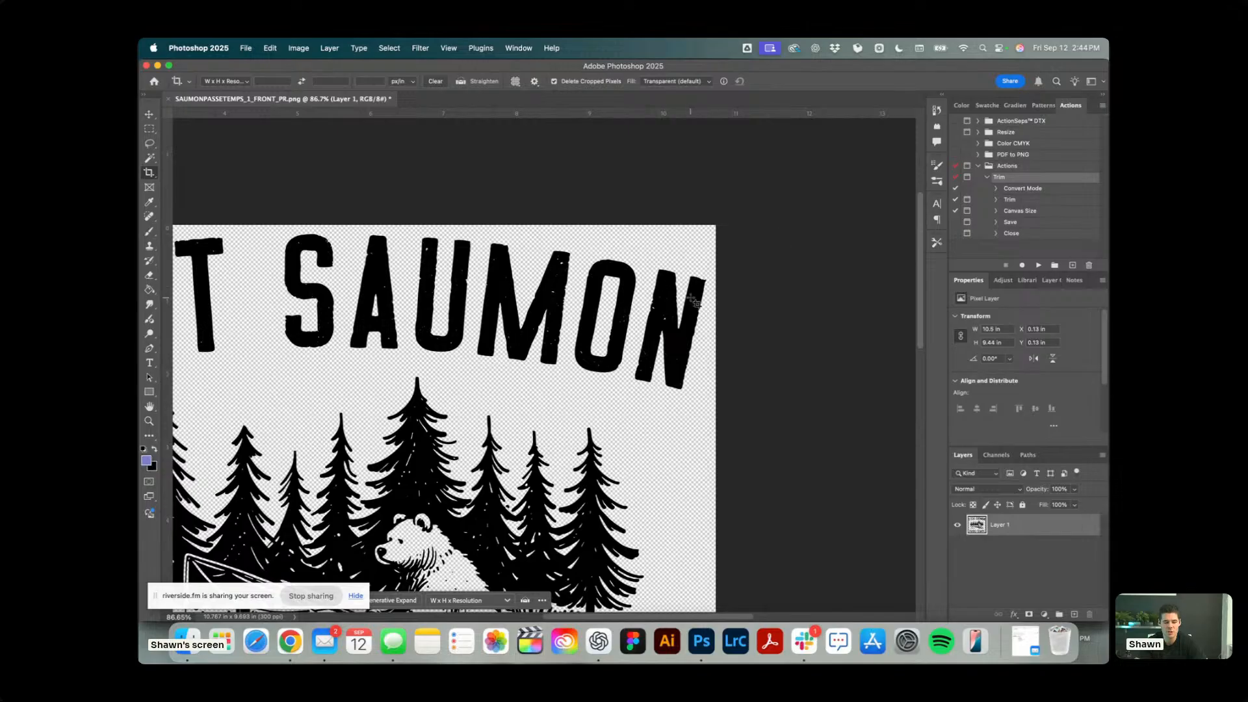
key("super+0")
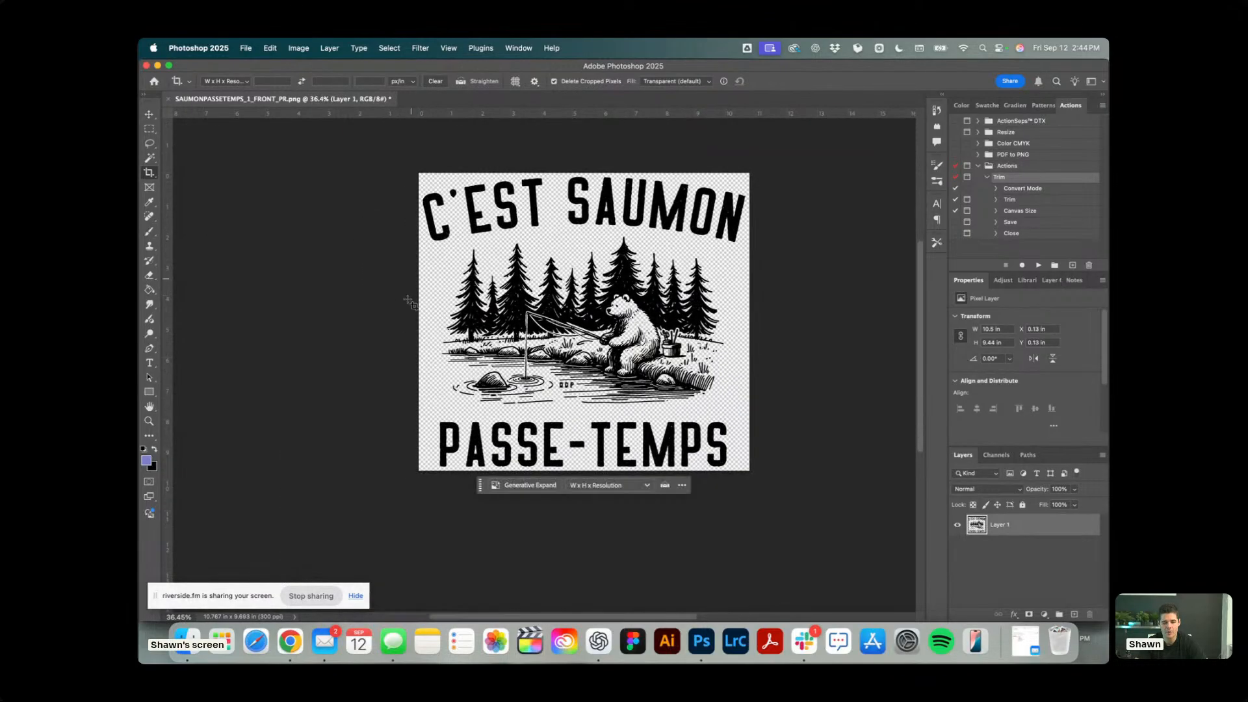
Switch to Chrome, reload the Printeez On Demand orders page and refresh the orders from the stores.
left_click(290, 643)
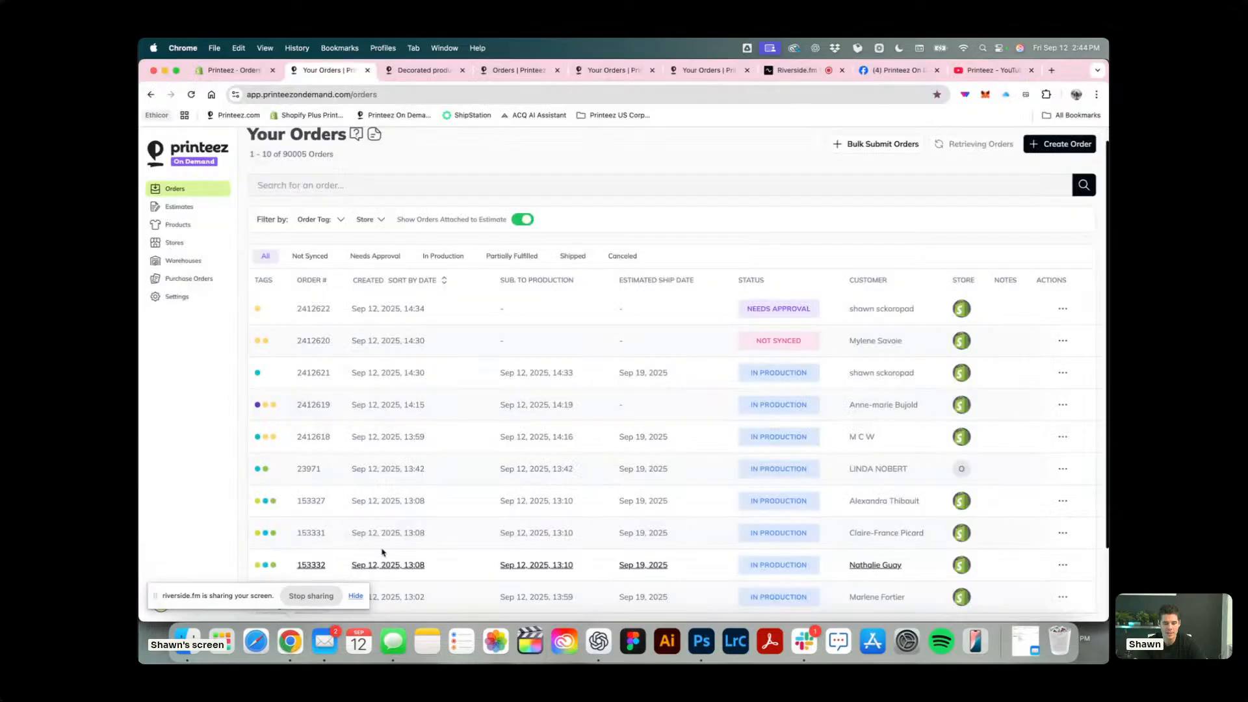
left_click(194, 92)
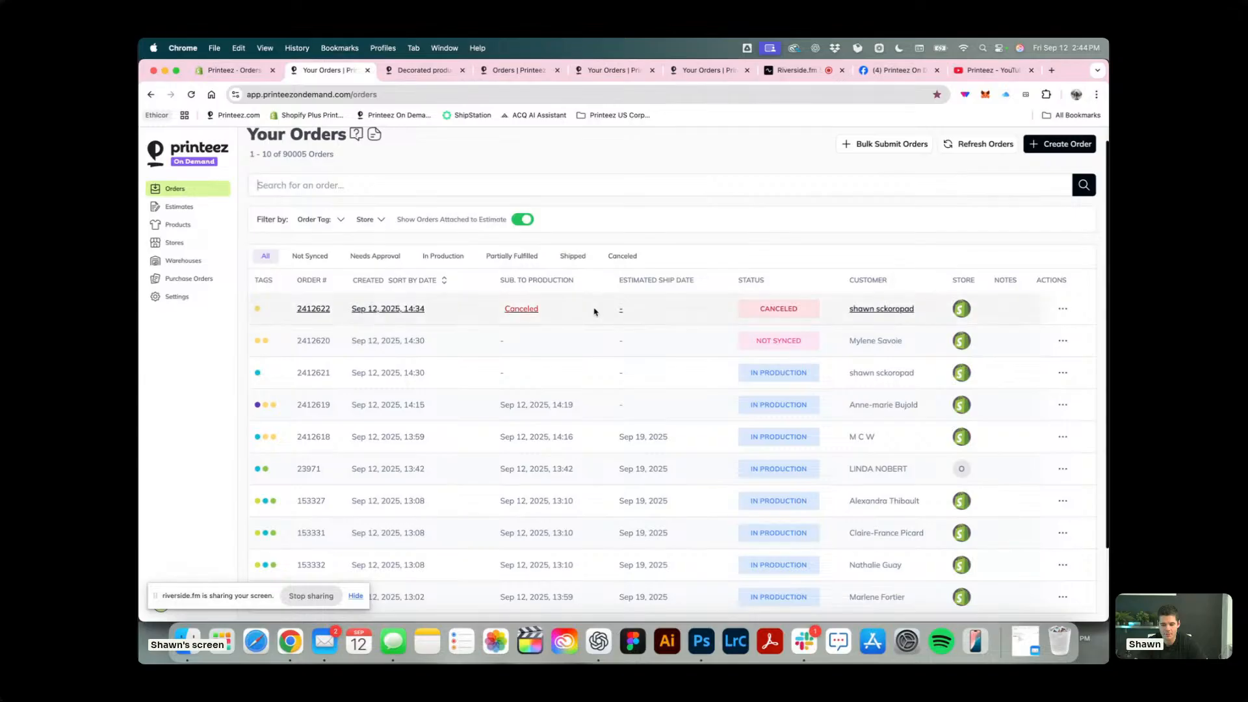
left_click(975, 145)
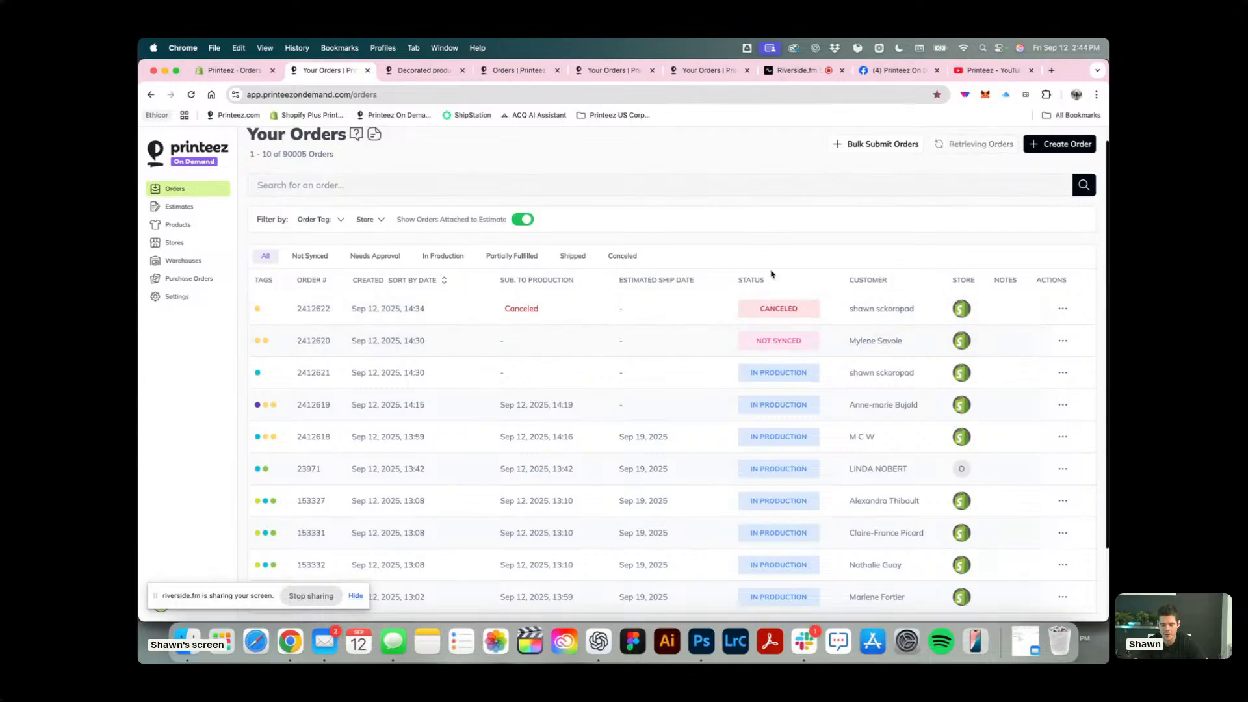
Review the test order's items and details in Shopify, reloading the order page to get its current information.
left_click(233, 71)
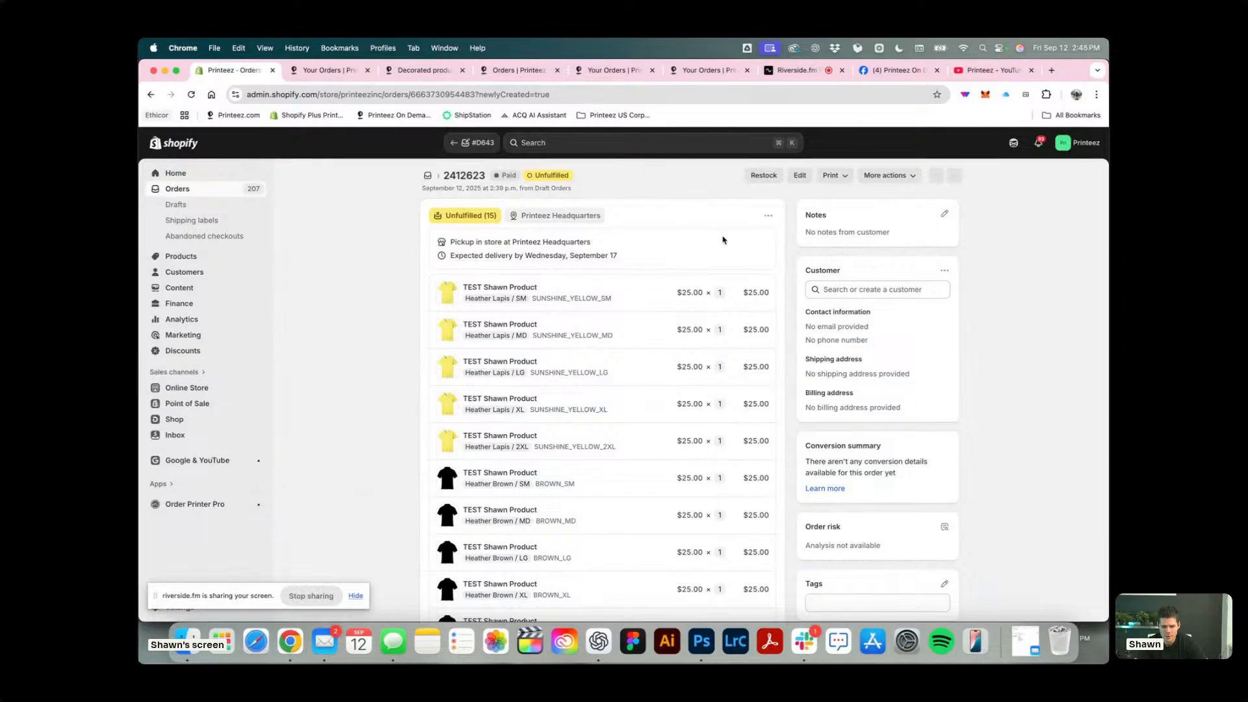
scroll(723, 240, "down", 10)
scroll(723, 240, "up", 10)
scroll(747, 281, "down", 10)
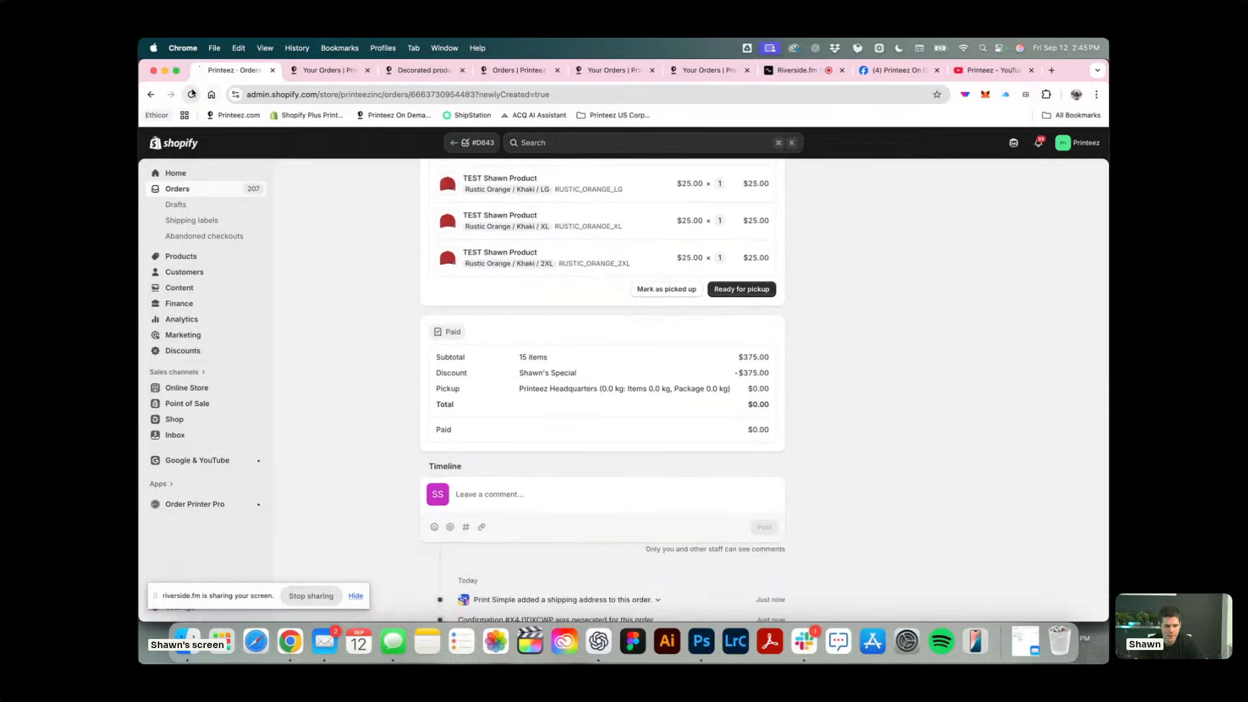
left_click(191, 94)
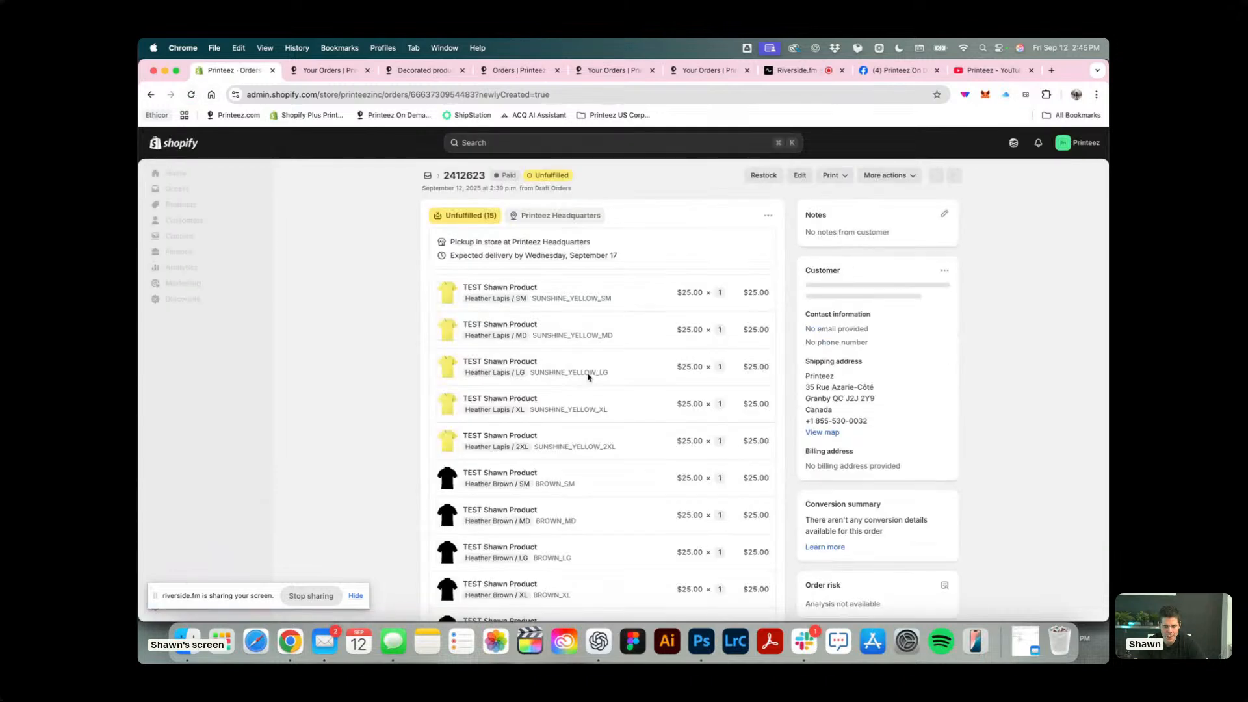
scroll(588, 378, "down", 10)
scroll(589, 377, "up", 10)
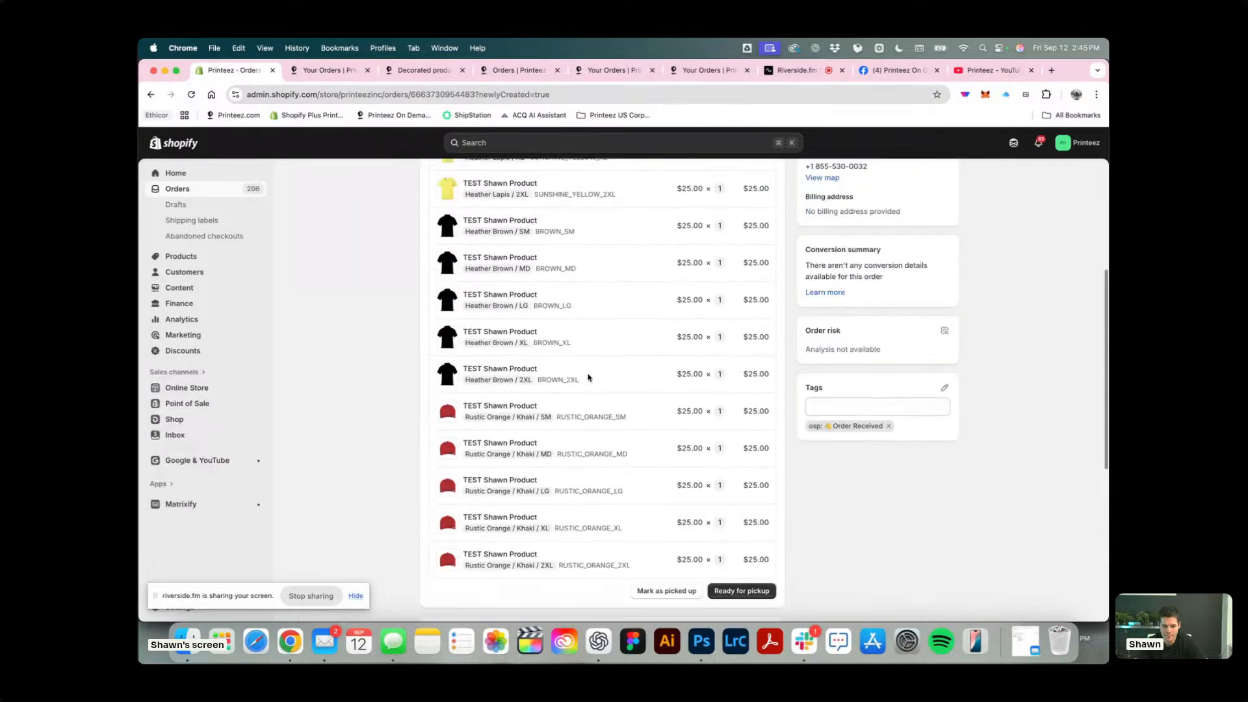
Check the Printeez On Demand orders list for the new test order and glance at the decorated products page.
left_click(329, 70)
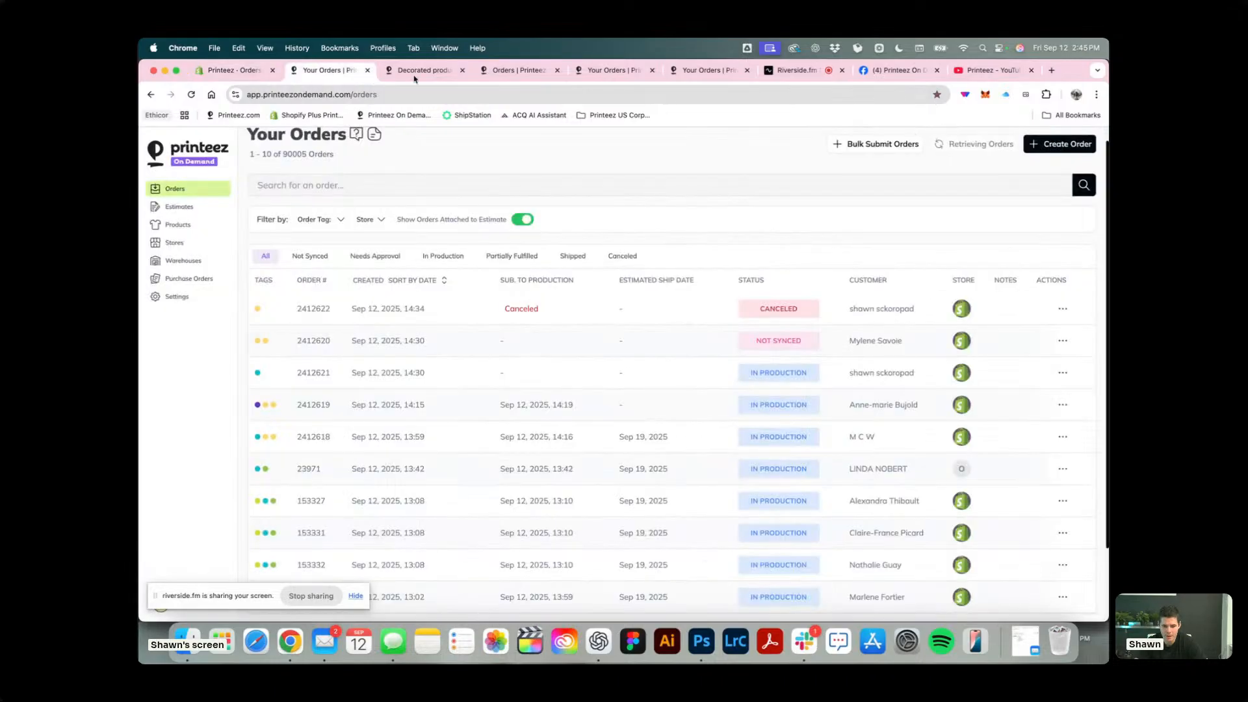
left_click(1062, 308)
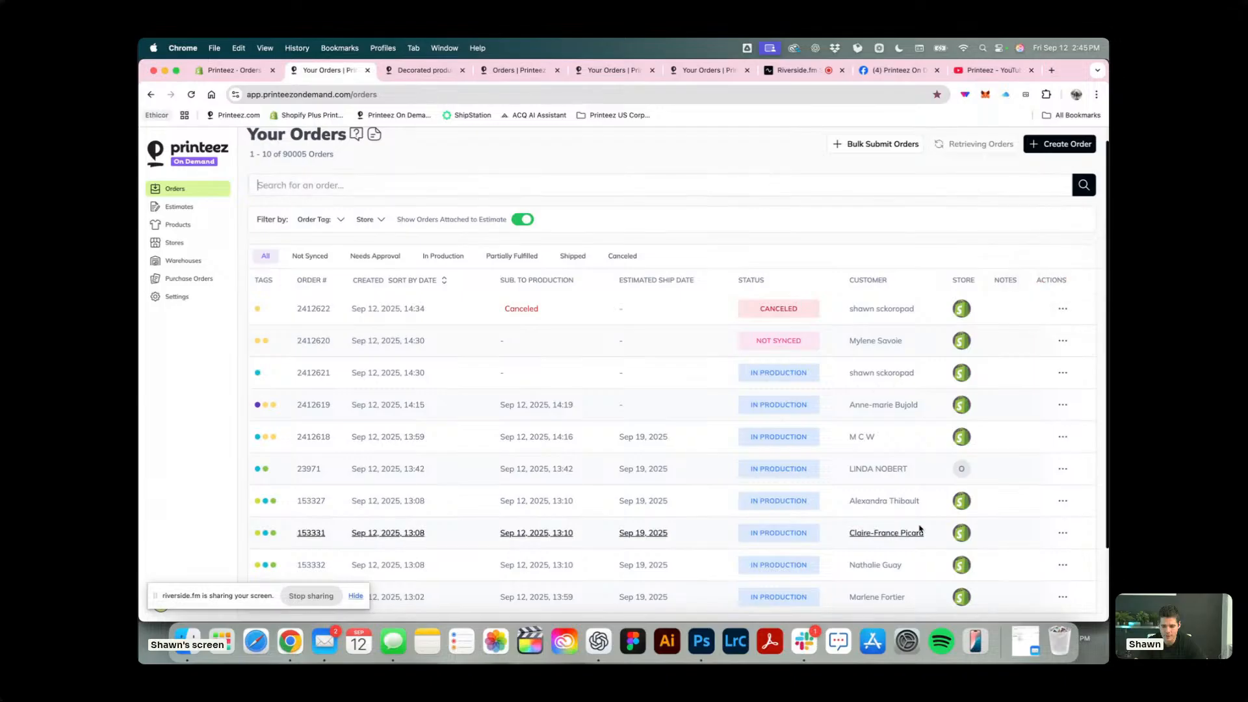
scroll(731, 553, "down", 3)
scroll(732, 556, "up", 5)
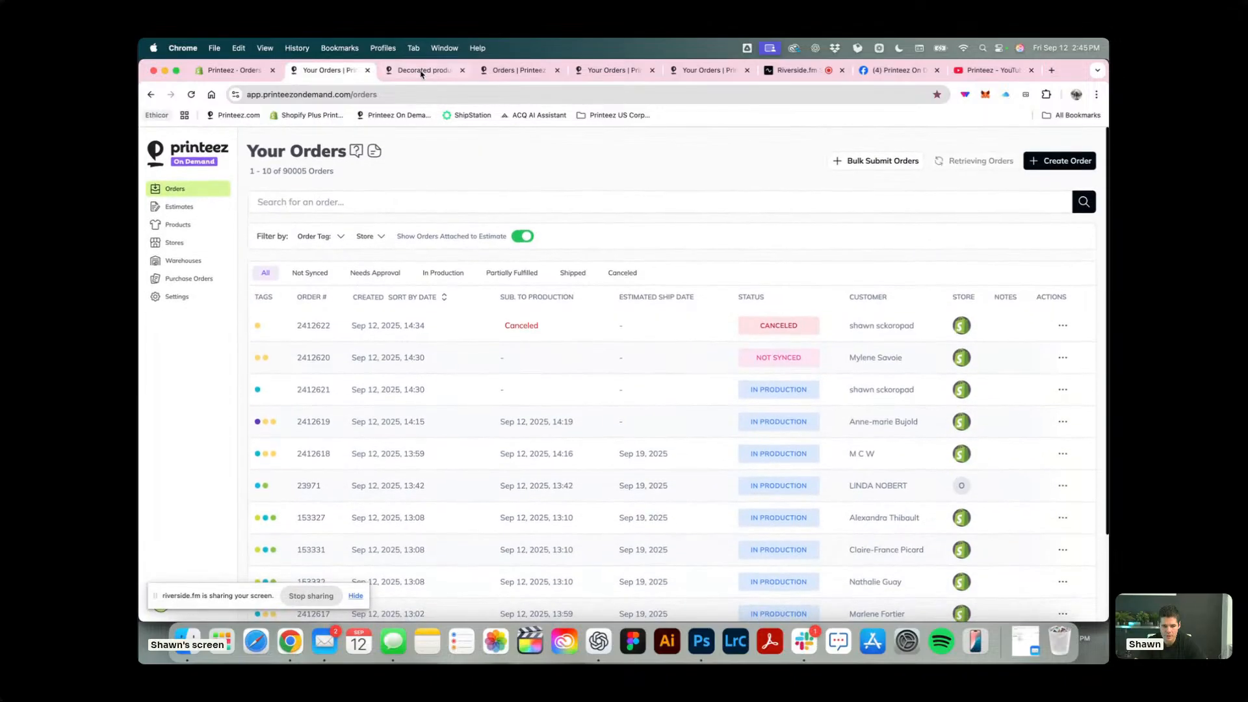
left_click(423, 70)
scroll(531, 214, "up", 10)
left_click(322, 70)
Examine the Shopify test order's line items, tags, payment summary, timeline and customer details.
left_click(235, 70)
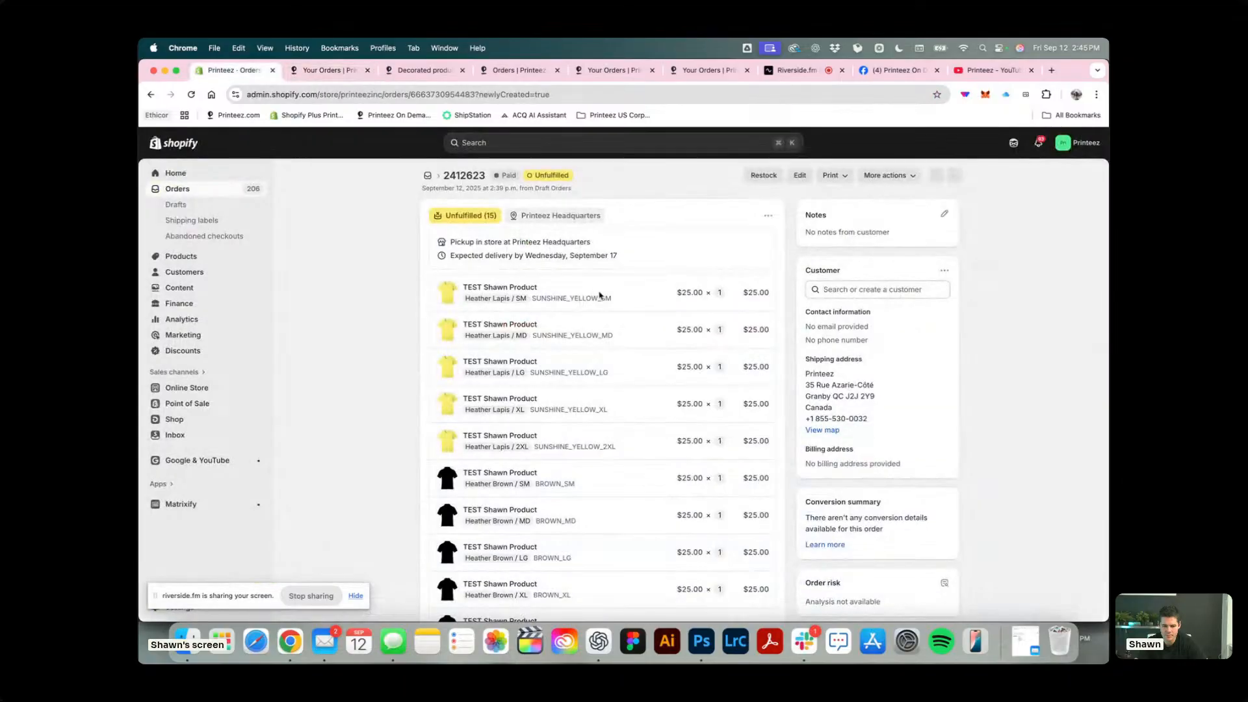
scroll(598, 295, "down", 5)
scroll(598, 294, "up", 2)
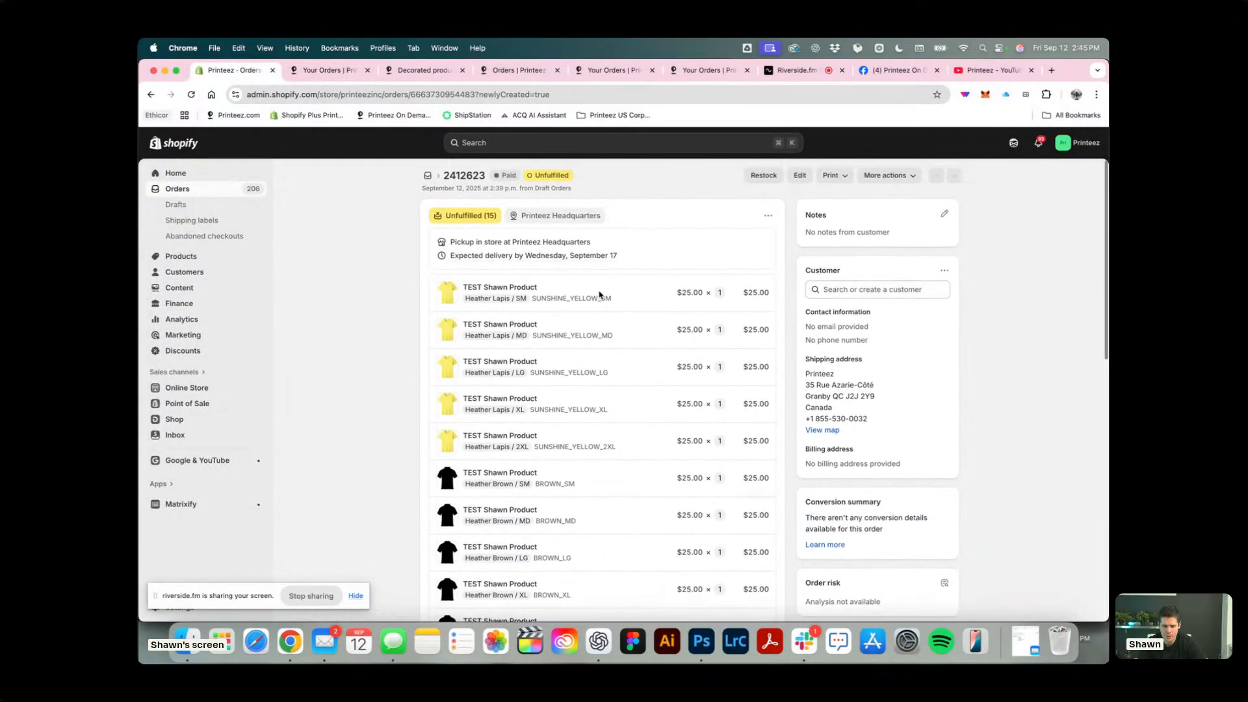
scroll(599, 295, "down", 4)
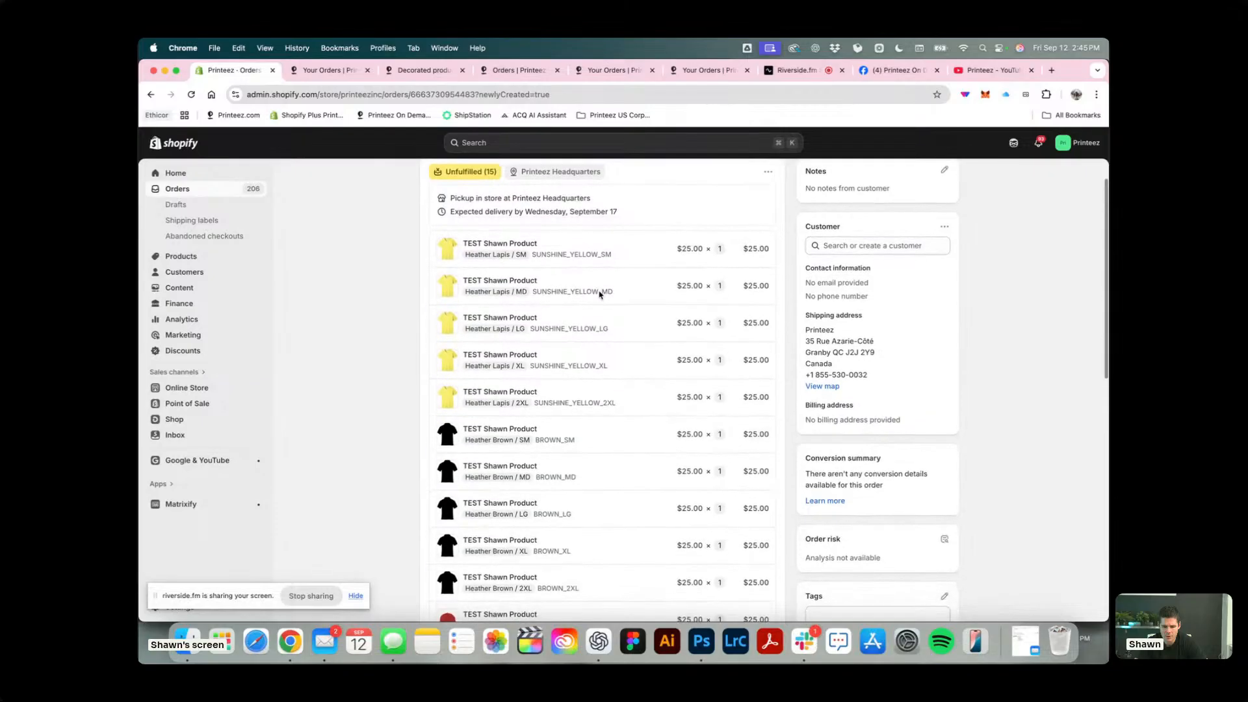
scroll(599, 295, "down", 8)
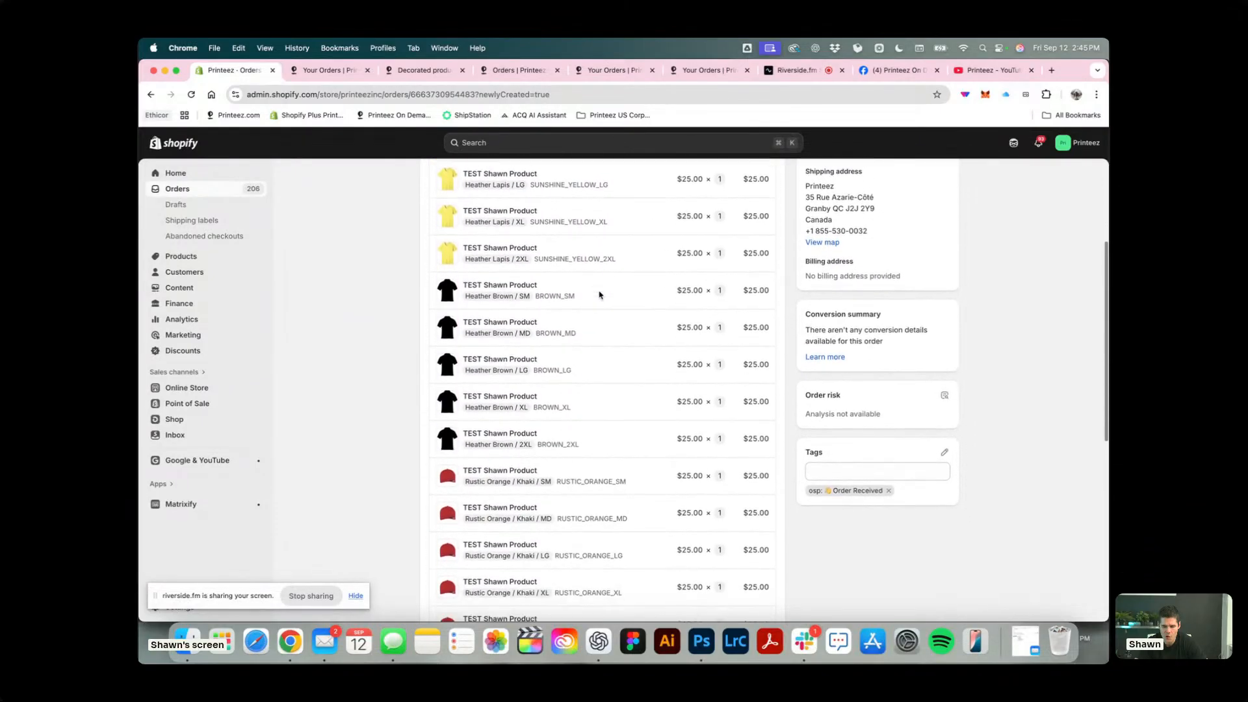
scroll(599, 295, "down", 1)
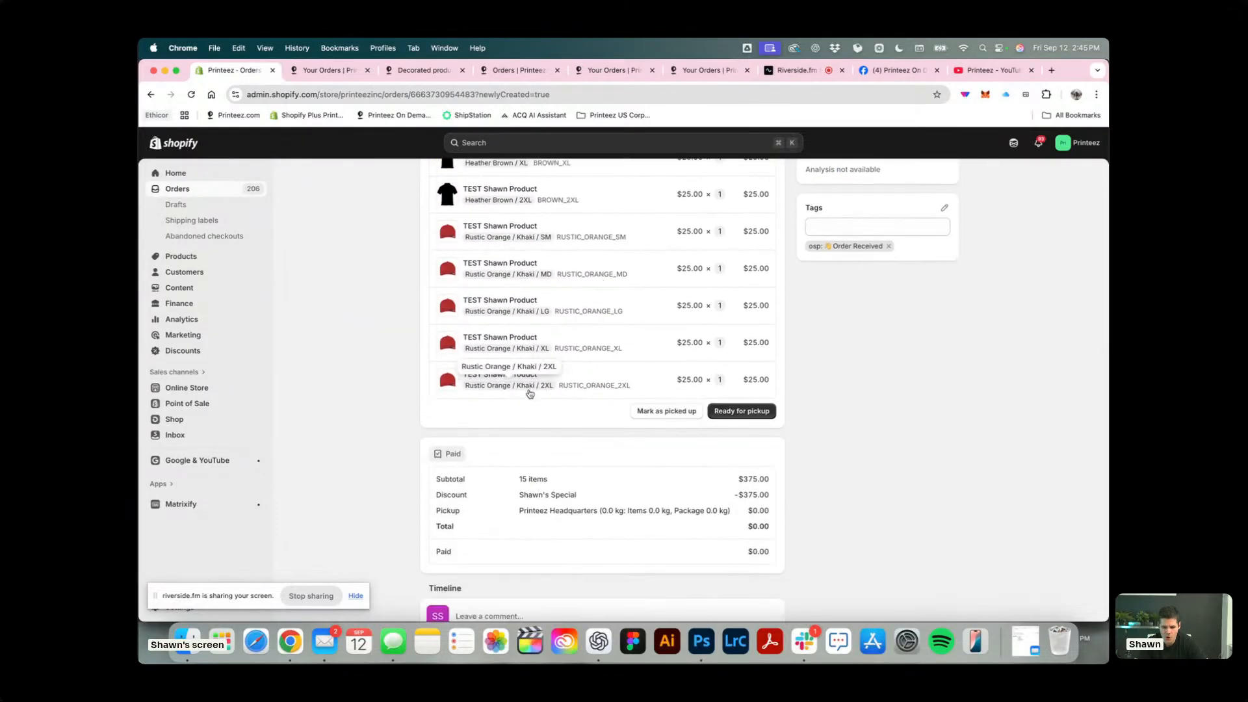
scroll(605, 408, "down", 5)
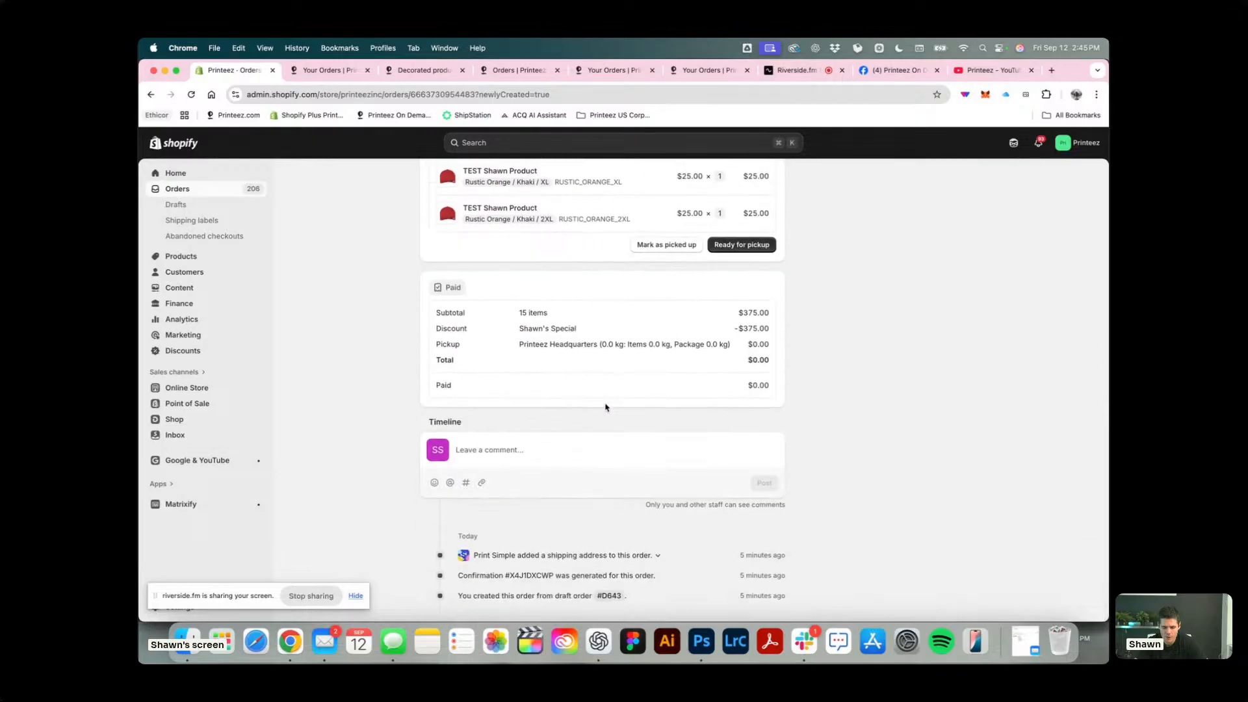
scroll(605, 408, "up", 1)
scroll(605, 408, "down", 1)
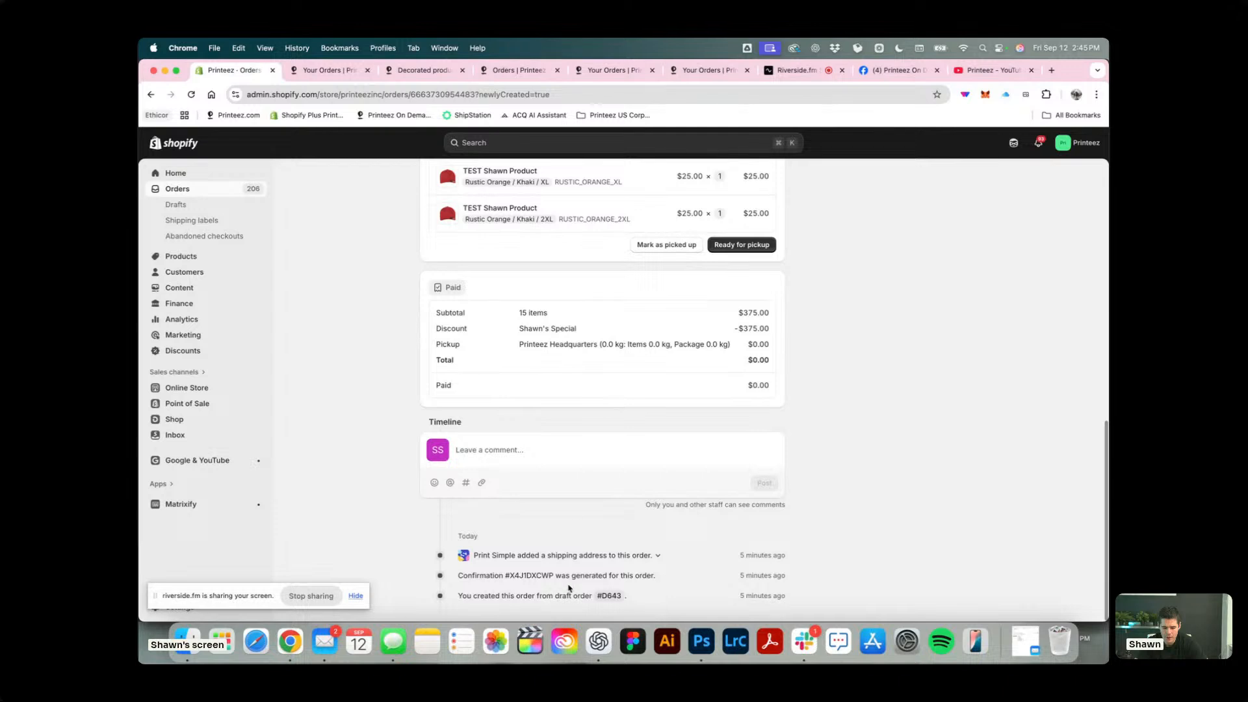
scroll(637, 455, "up", 11)
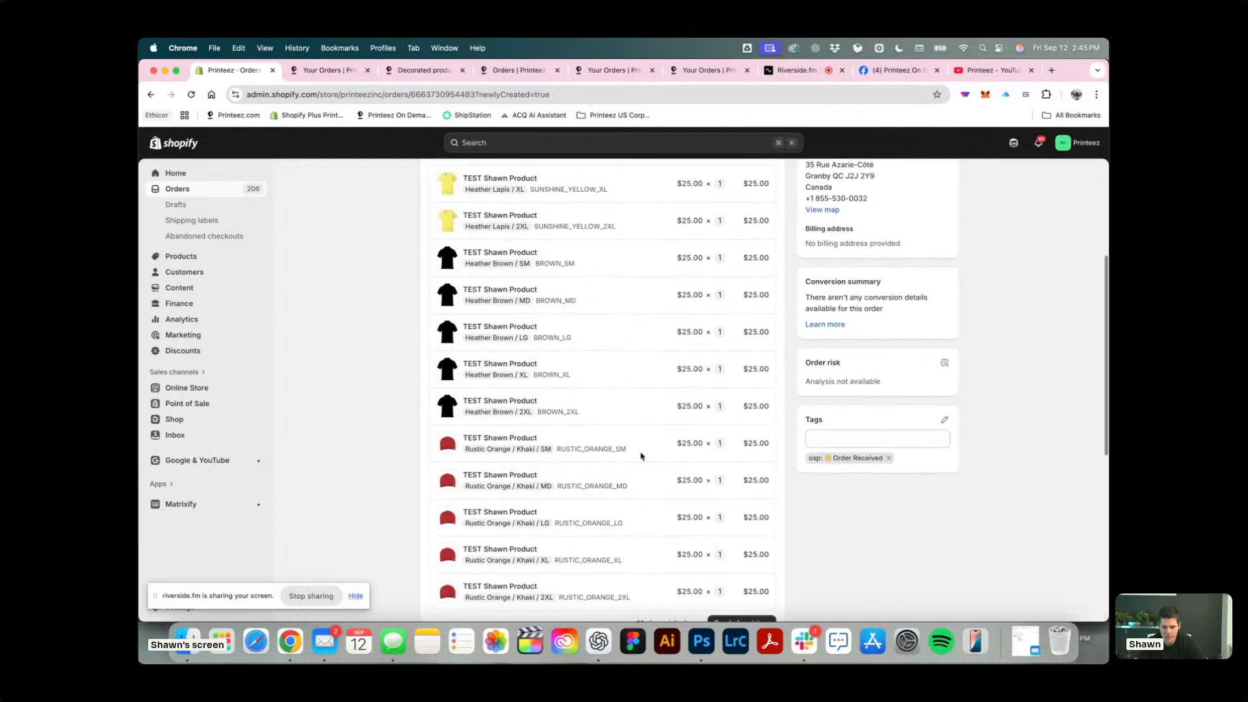
scroll(857, 325, "up", 6)
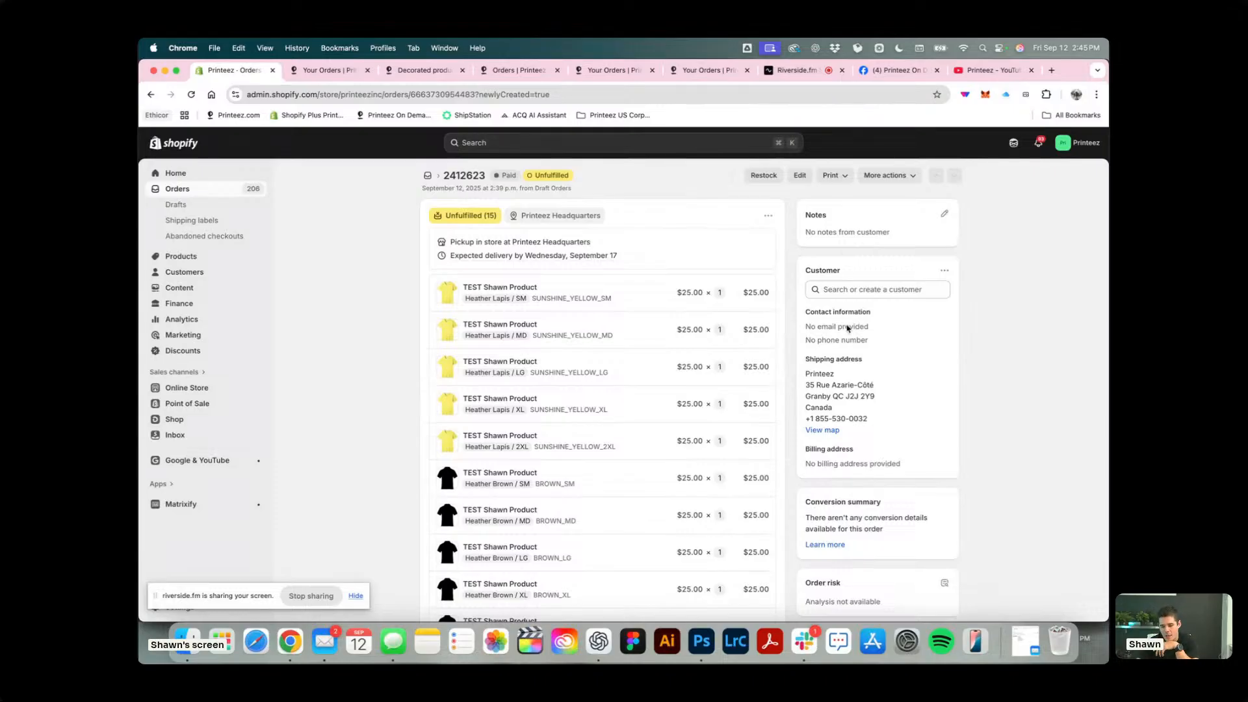
Search for the customer by full name and assign the matching customer record with the Gmail address to the order.
left_click(874, 293)
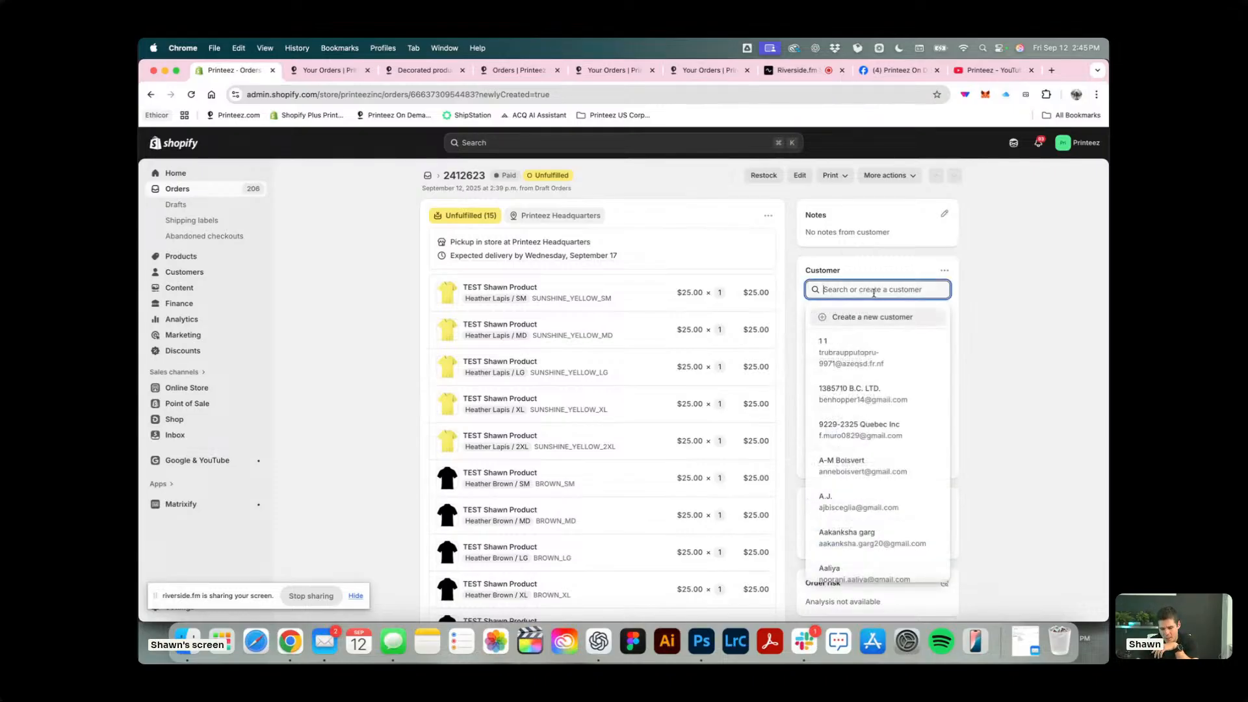
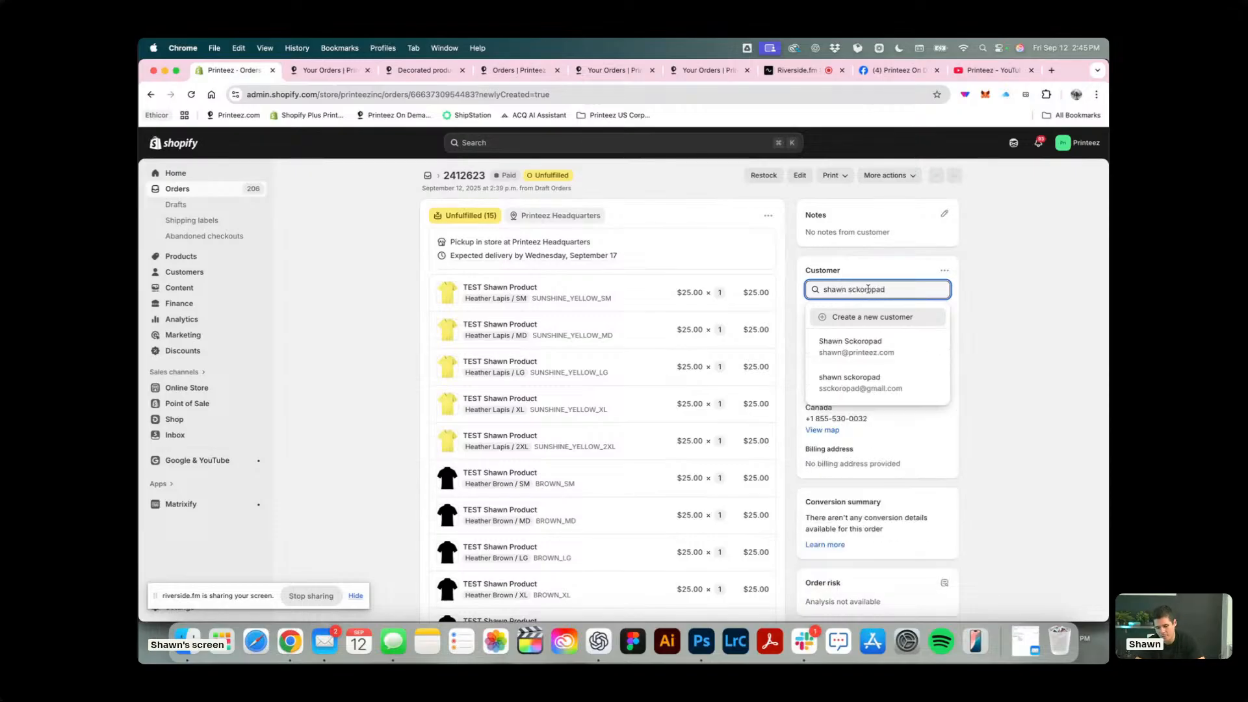
left_click(892, 378)
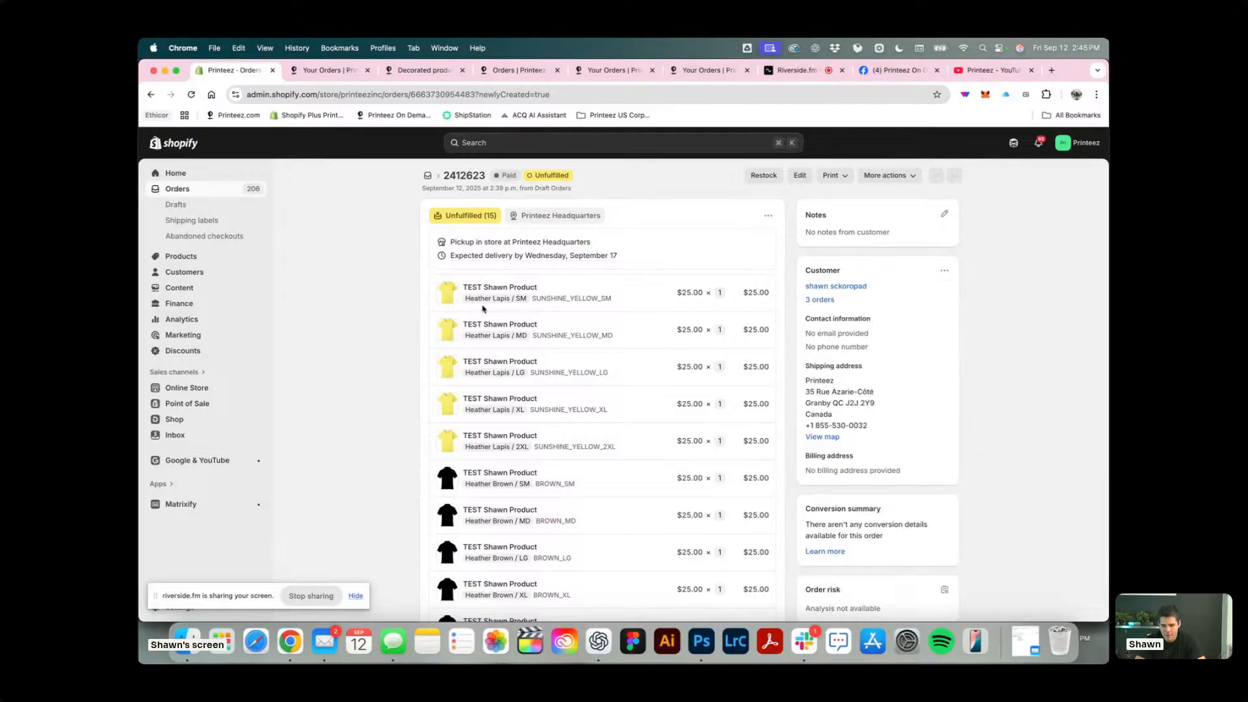
Check whether Printeez On Demand has retrieved the test order, and look over the order in Shopify again.
left_click(331, 71)
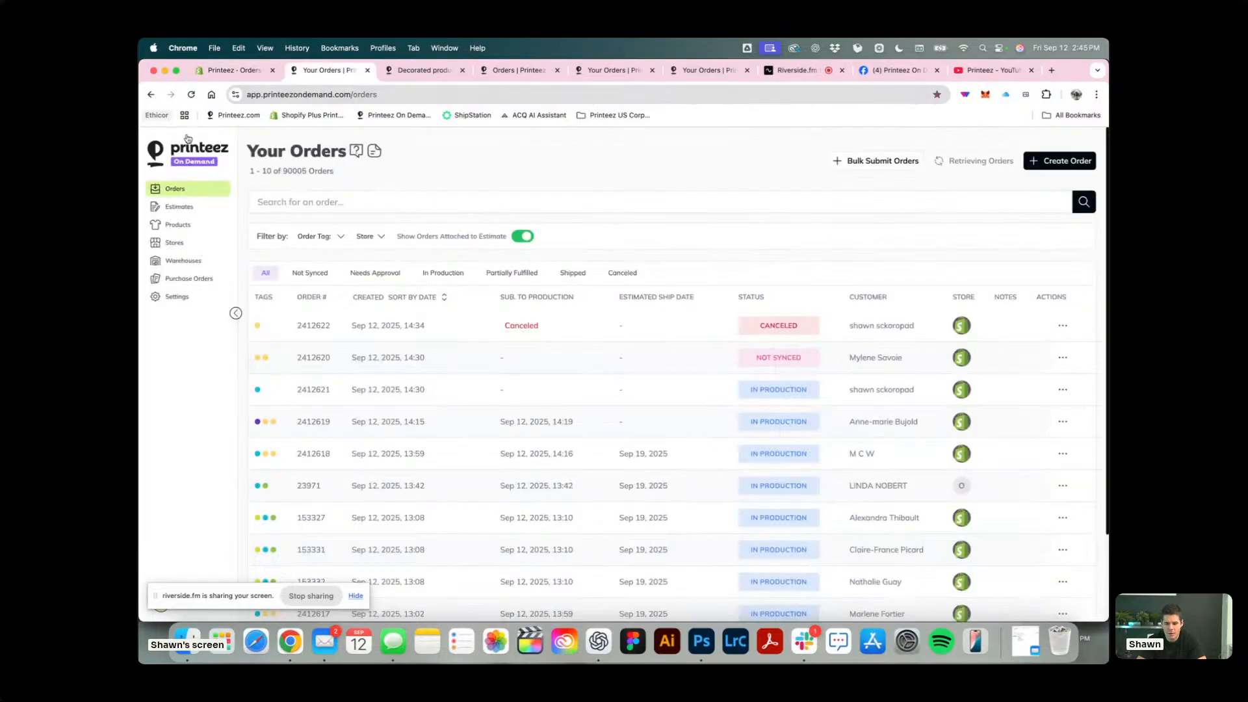
left_click(972, 162)
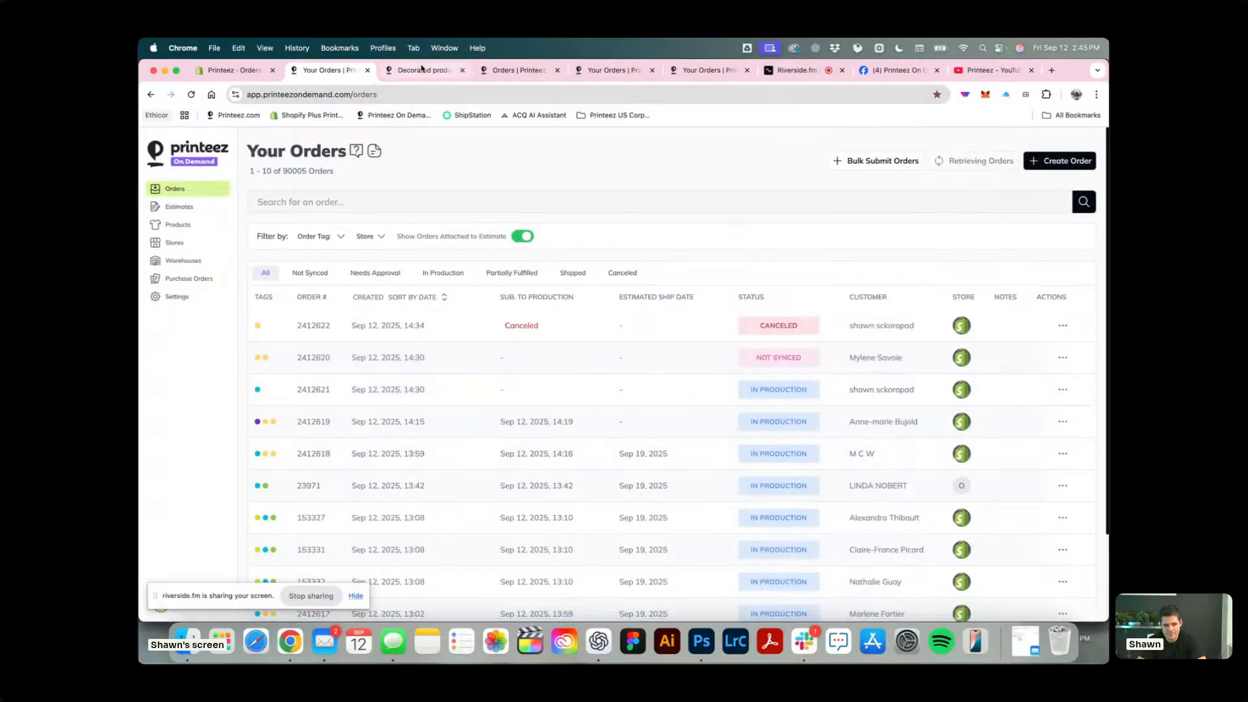
left_click(248, 71)
scroll(699, 203, "down", 10)
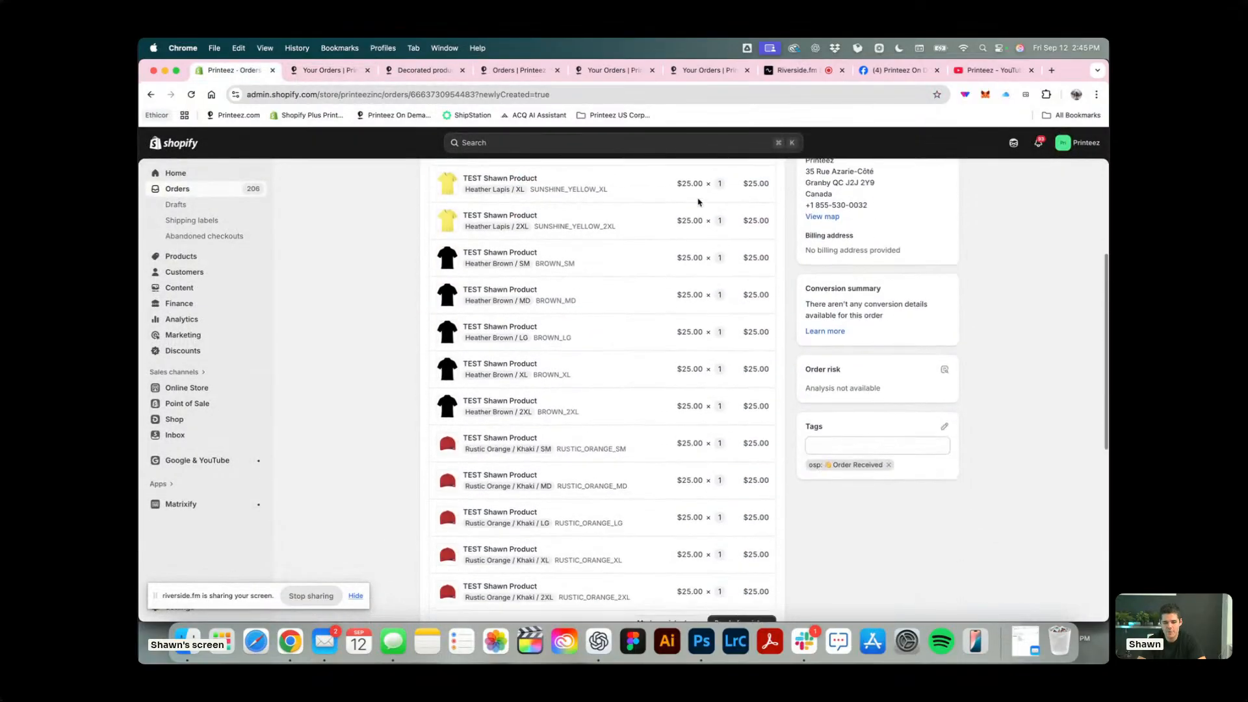
scroll(698, 202, "up", 10)
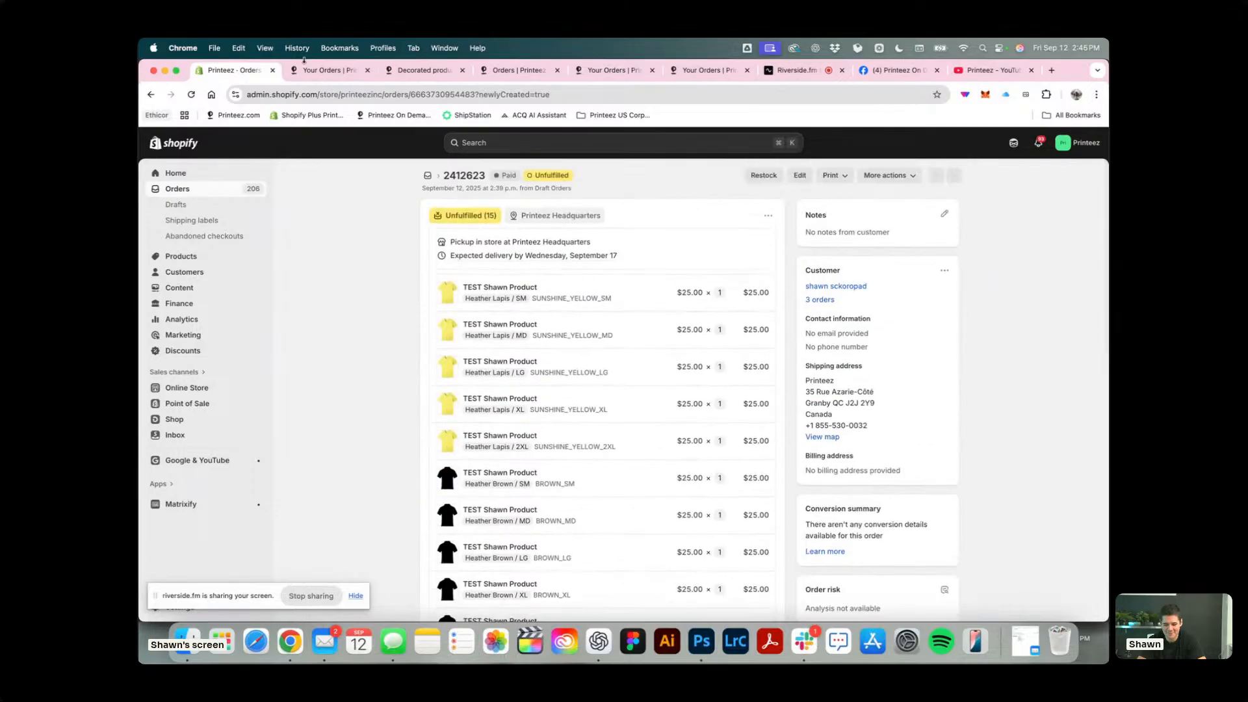
Reload the Shopify order and try to save the customer's e-mail address and a phone number as its contact information.
left_click(190, 96)
left_click(945, 271)
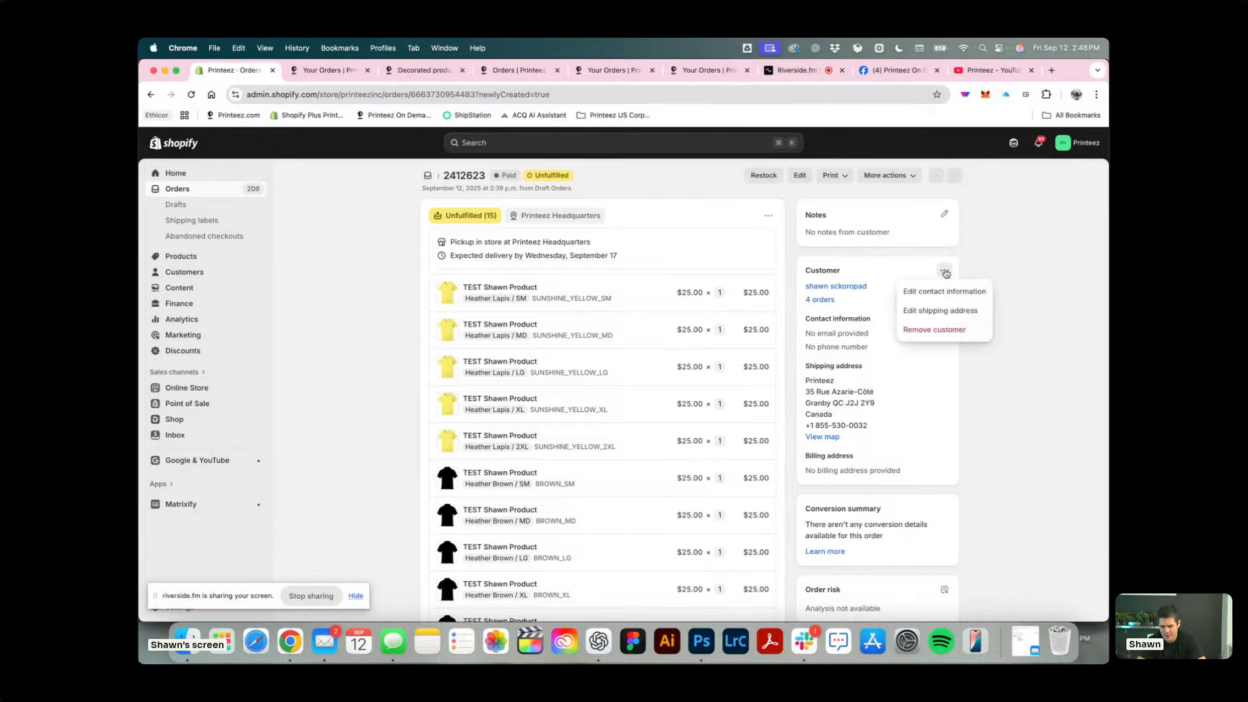
left_click(960, 299)
left_click(528, 350)
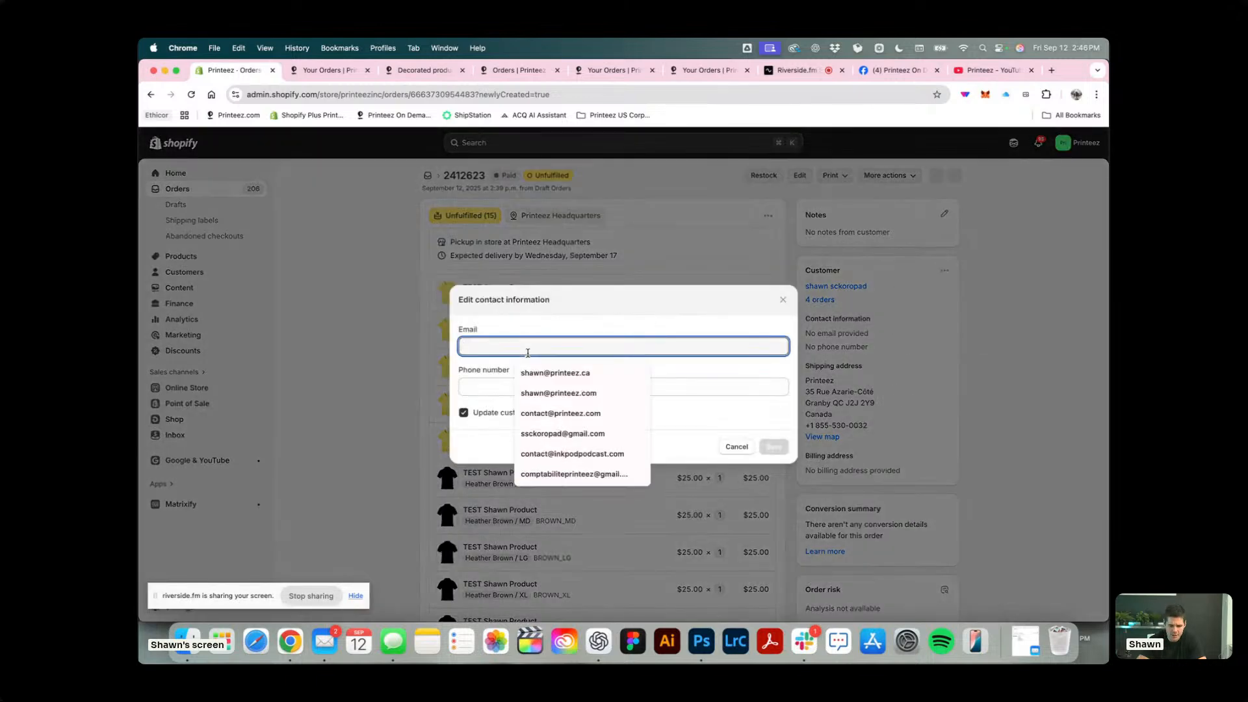
left_click(578, 435)
left_click(512, 385)
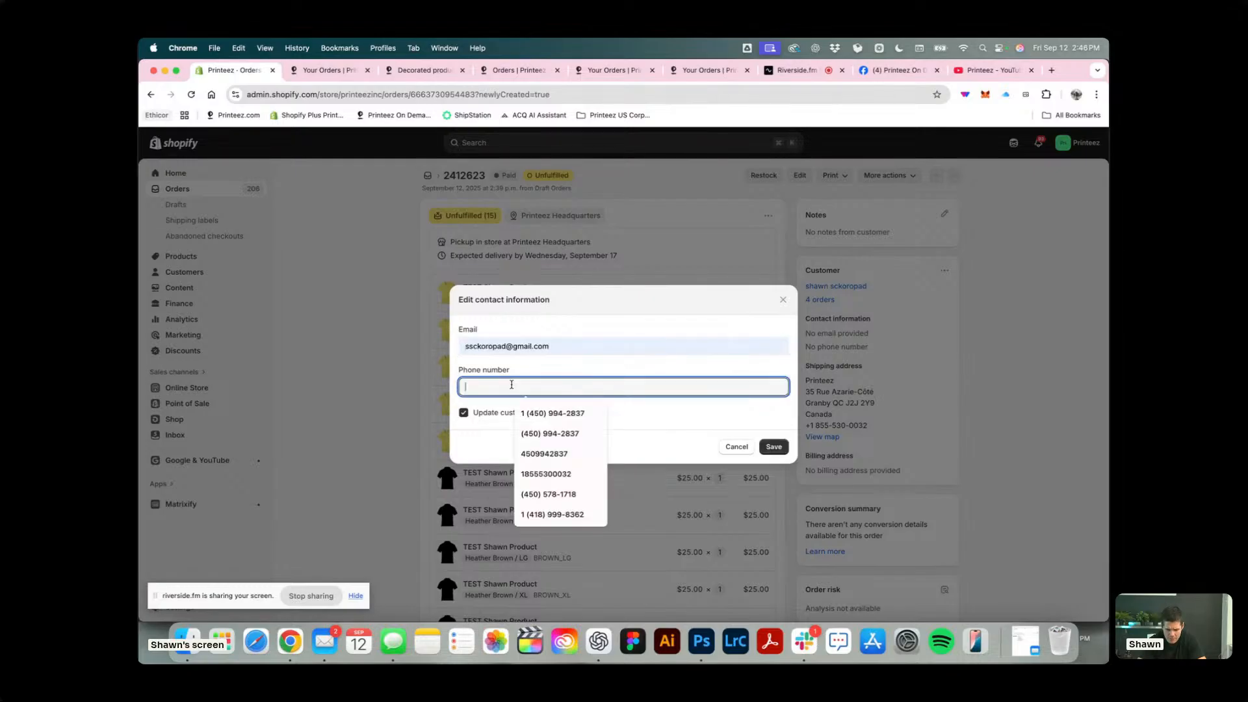
type("9998882222")
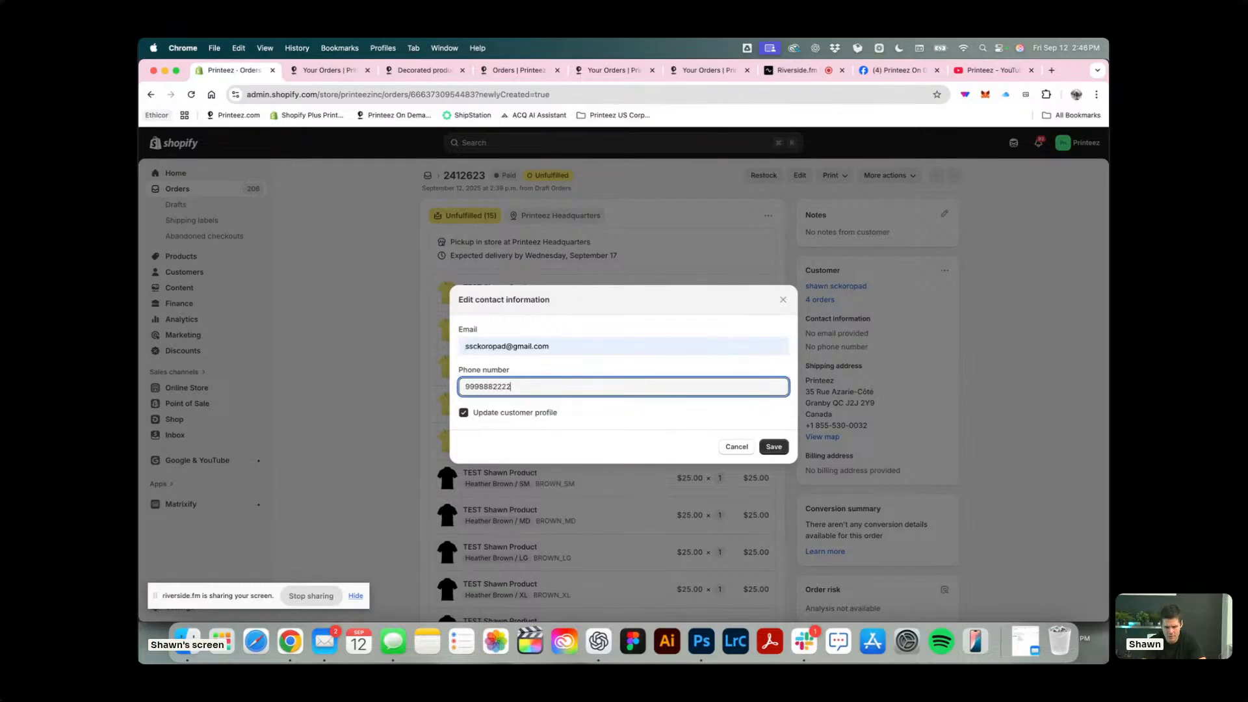
left_click(773, 447)
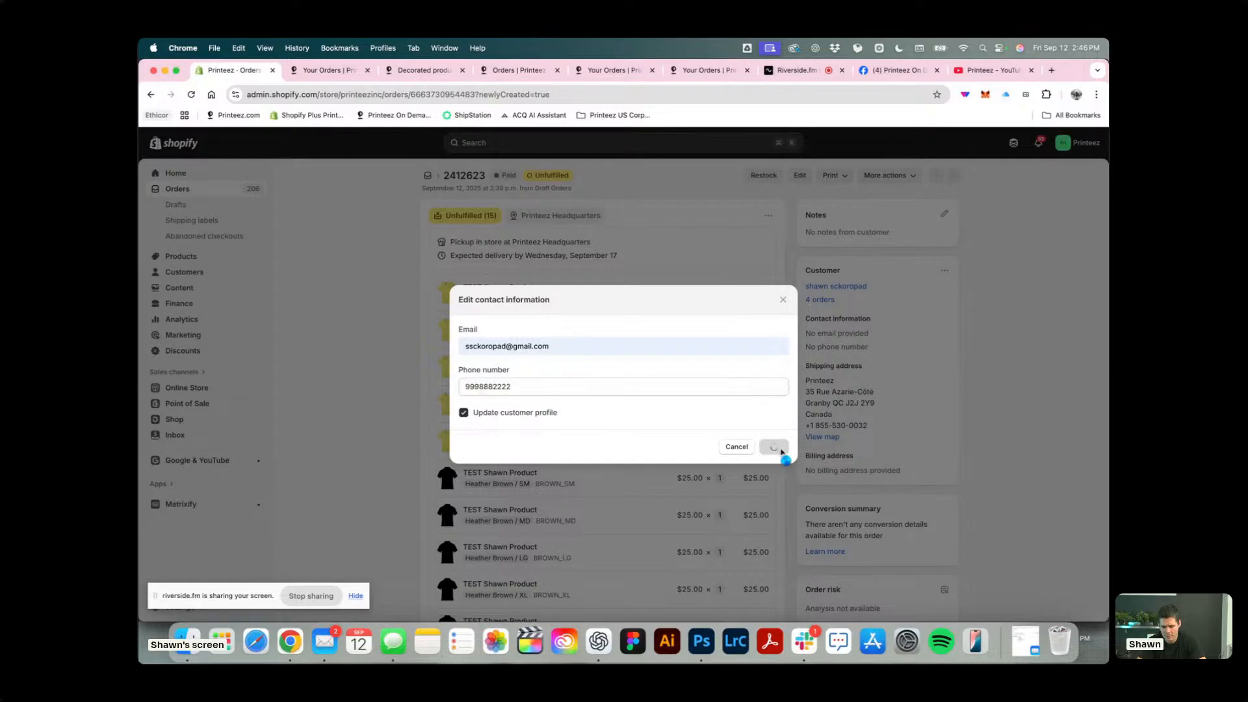
Replace the phone number in the contact information with the company's toll-free number and try saving again.
left_click_drag(530, 409, 440, 407)
key("BackSpace")
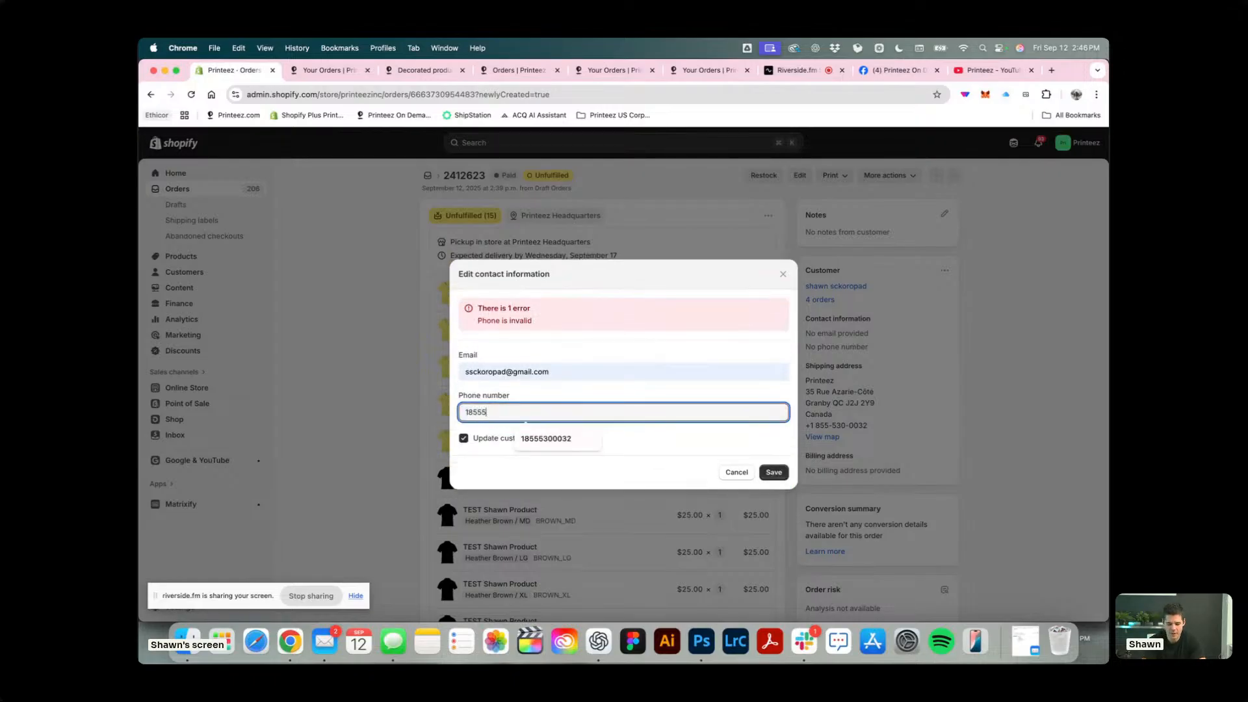
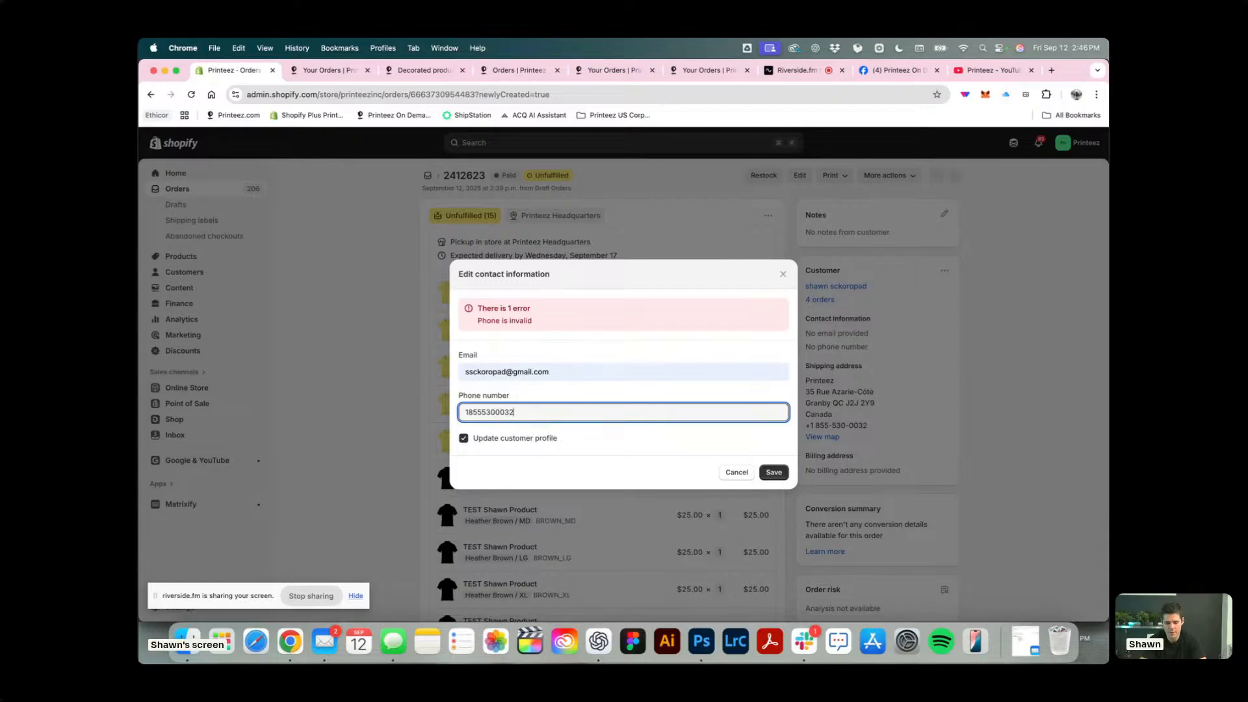
left_click(777, 473)
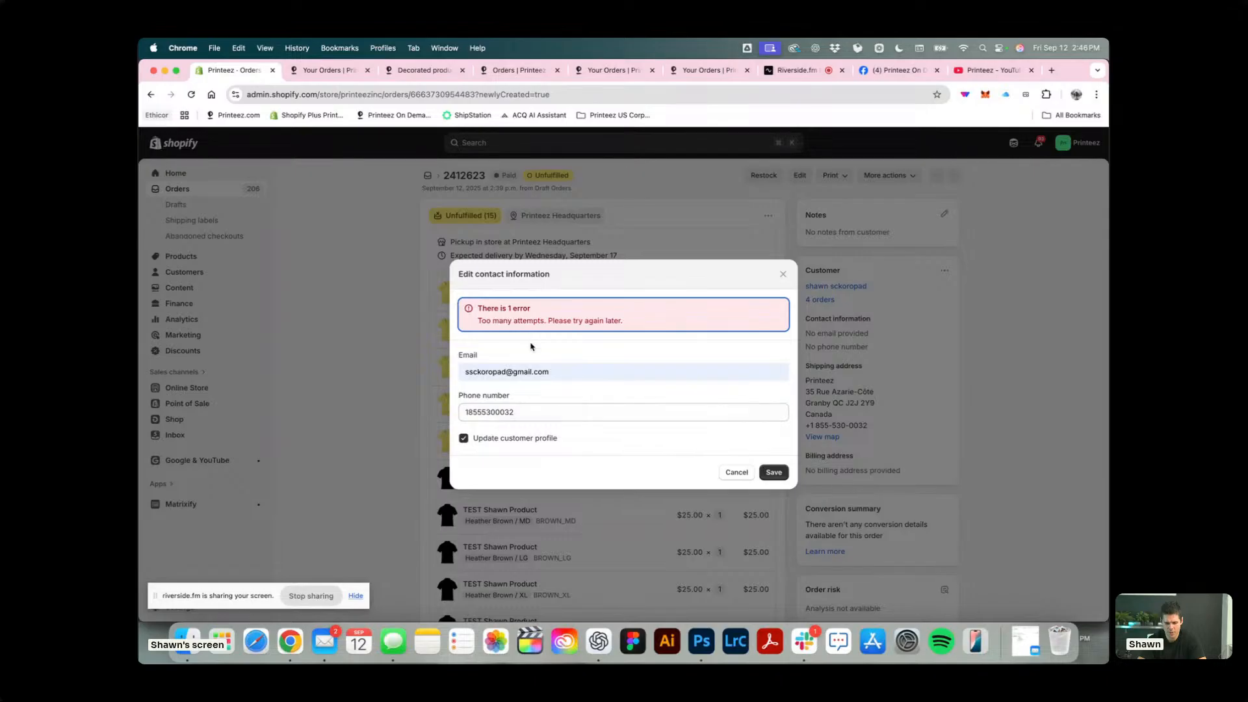
Try saving the contact information with Update customer profile turned off, and reload the order page.
left_click(467, 440)
left_click(780, 478)
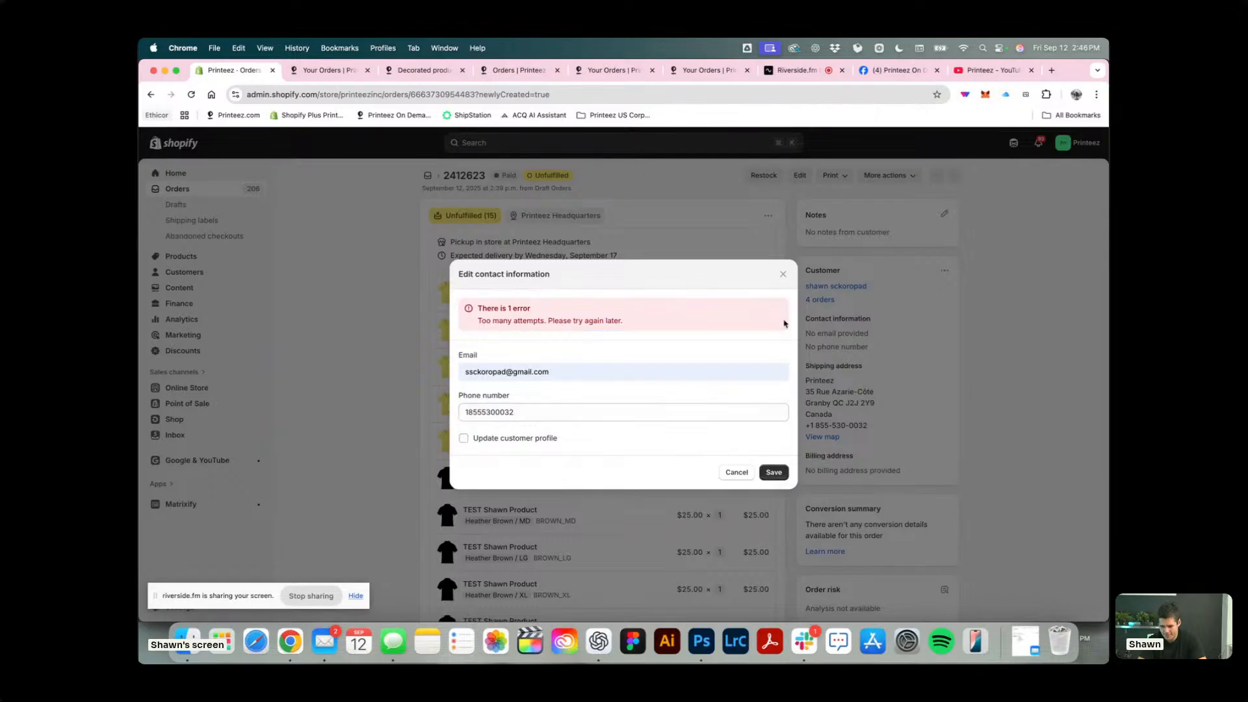
left_click(191, 94)
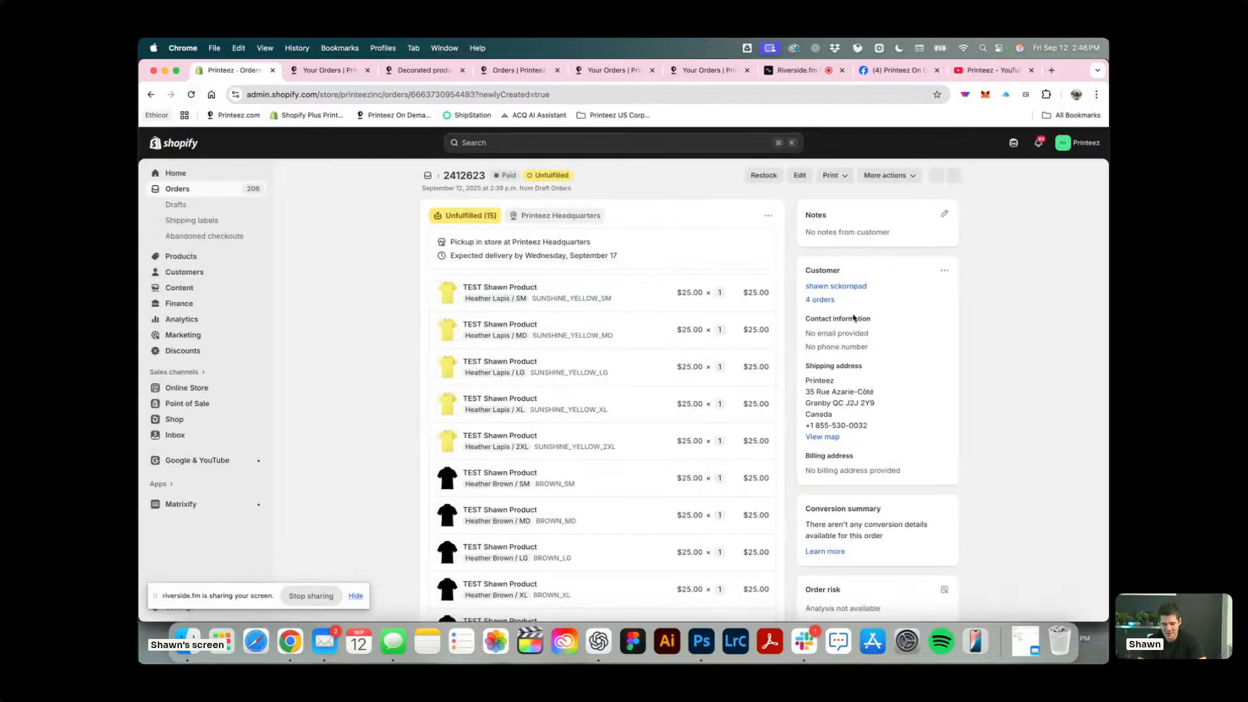
Switch to Printeez On Demand, open the newly retrieved test order and look over its items and customer details.
left_click(338, 68)
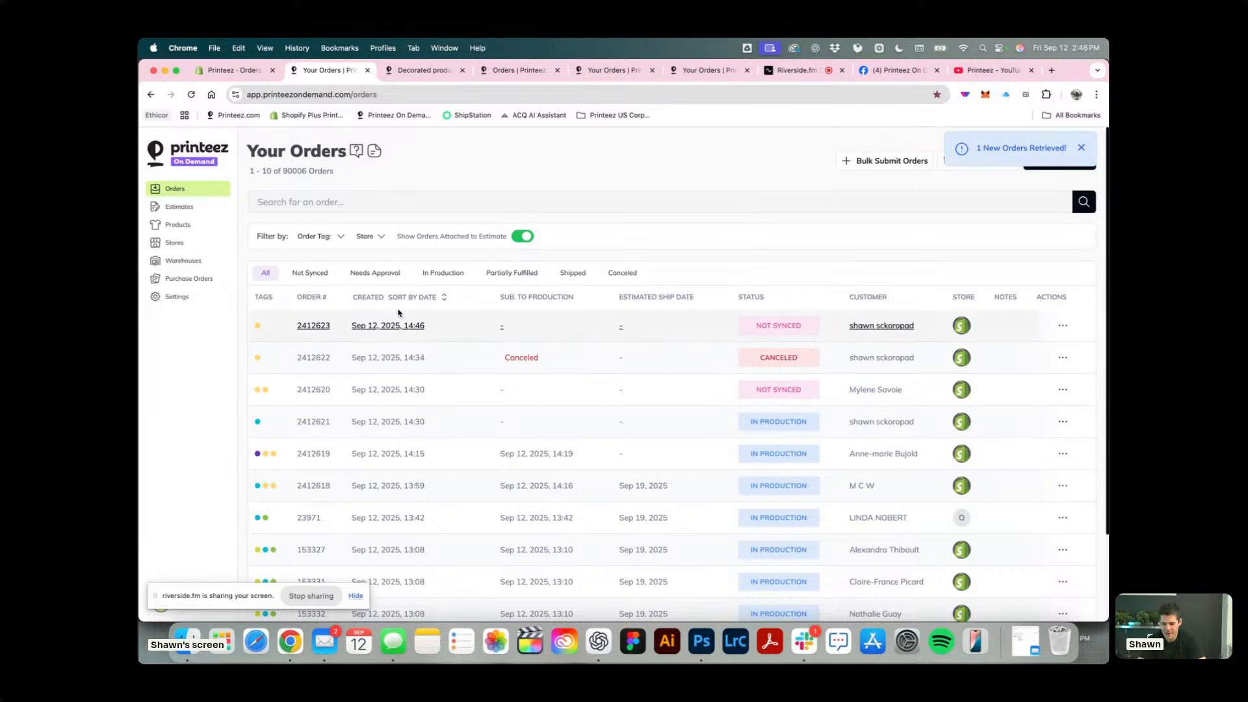
left_click(314, 327)
scroll(545, 311, "down", 10)
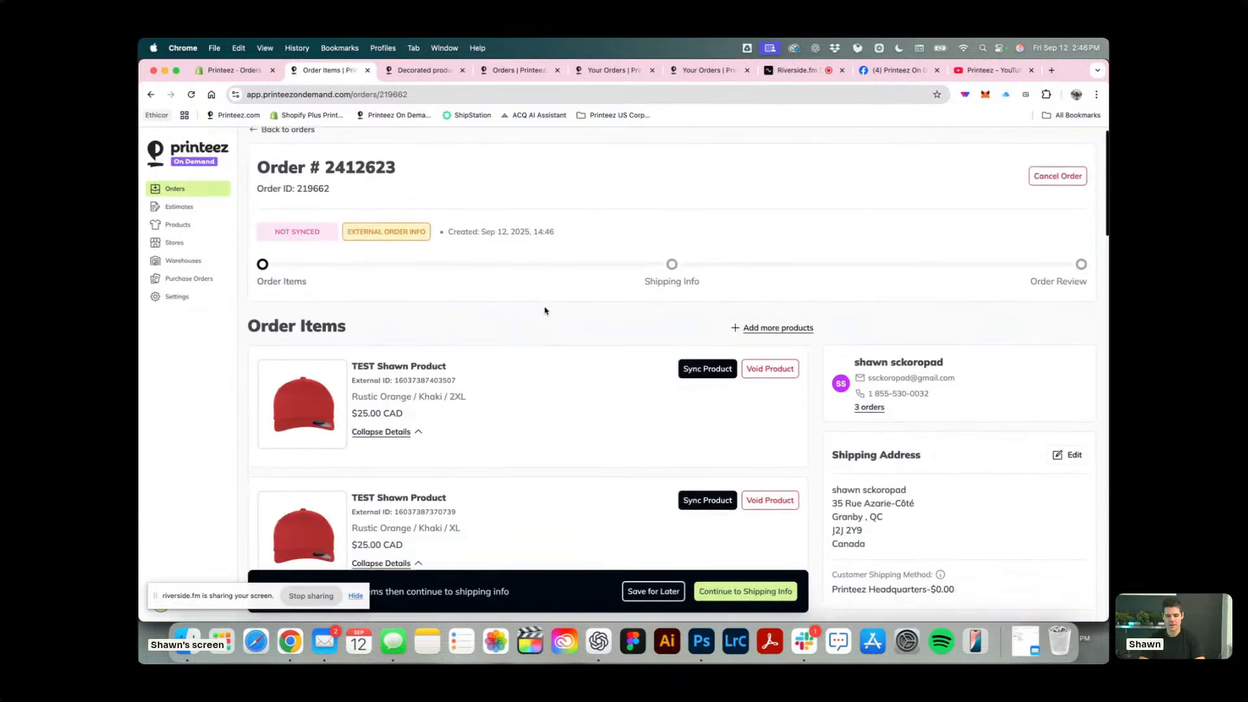
scroll(545, 311, "up", 3)
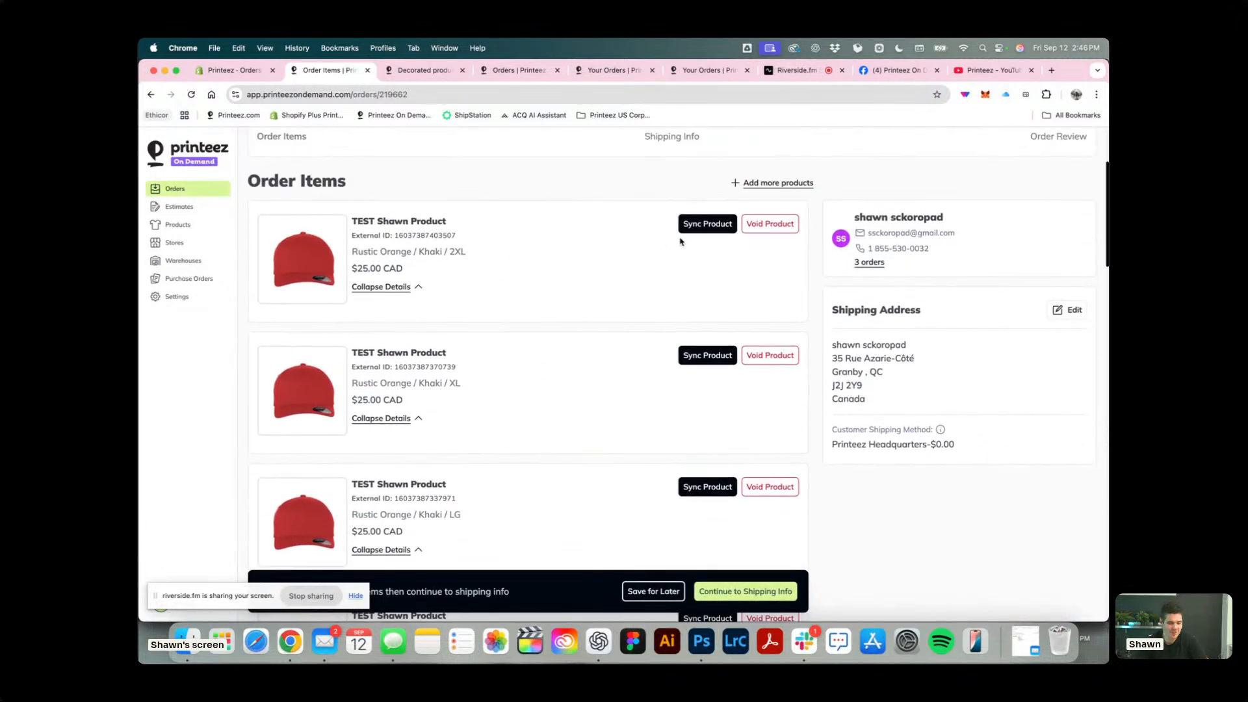
Sync the Rustic Orange / Khaki / 2XL item to Luke I'm Your Barista T-Shirt - Sand as Comfort Colors 1717 - 2XL - Blossom.
left_click(707, 224)
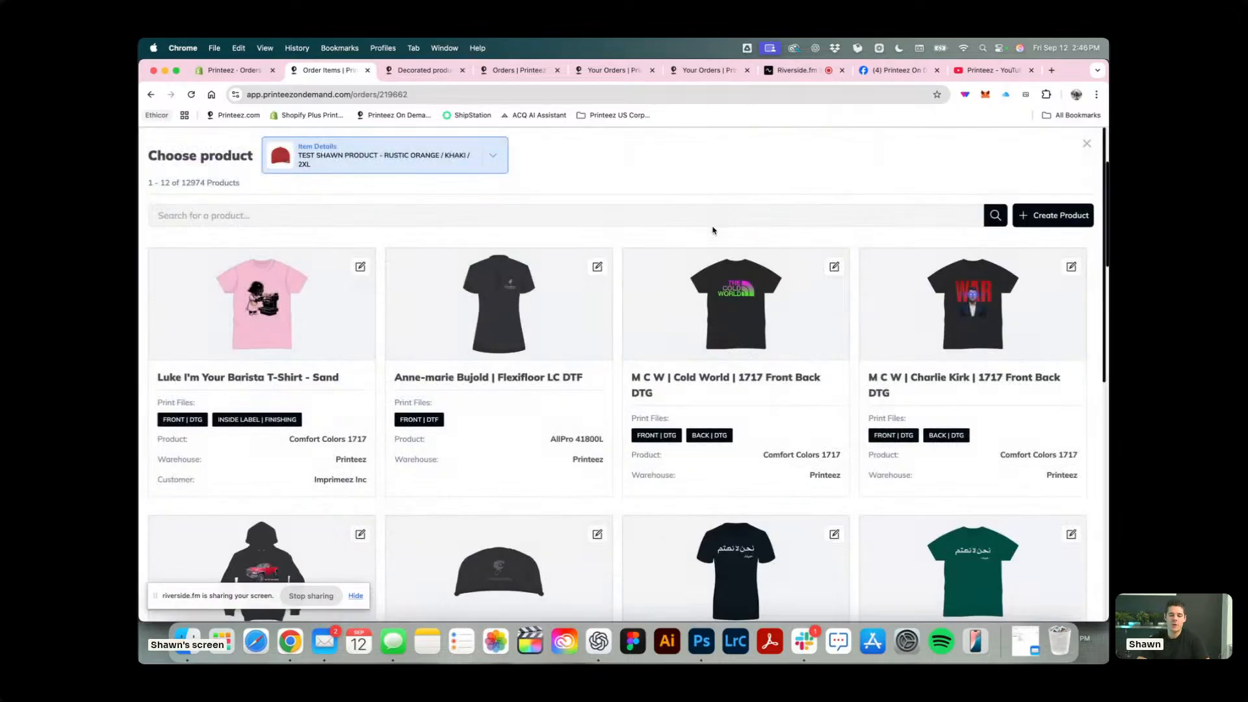
left_click(186, 287)
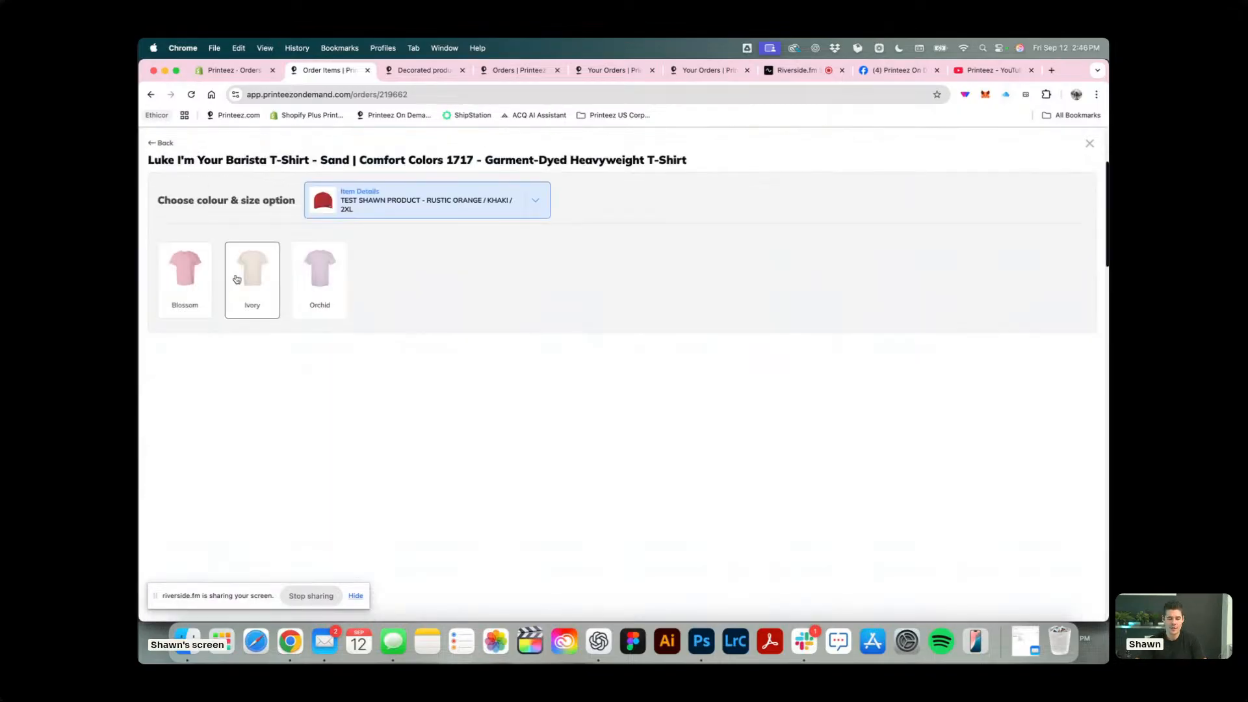
left_click(180, 287)
left_click(363, 446)
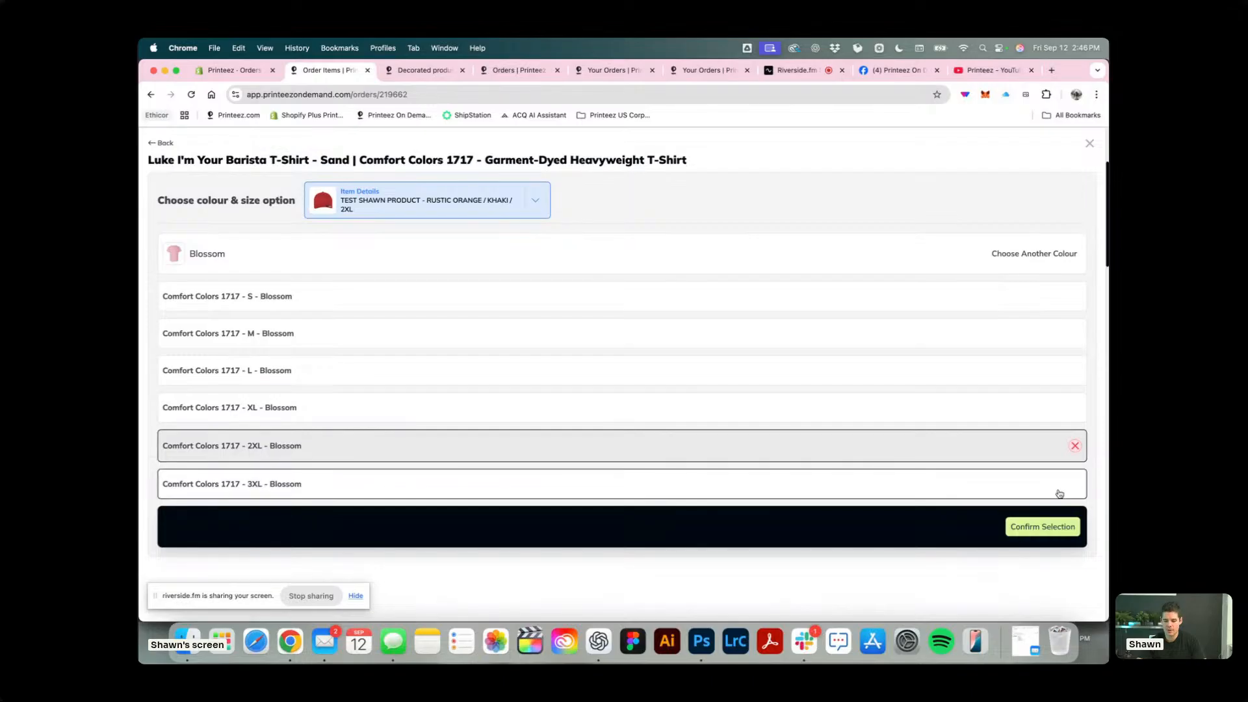
left_click(1043, 527)
Sync the Rustic Orange / Khaki / XL item to the same barista T-shirt as Comfort Colors 1717 - XL - Blossom.
scroll(435, 372, "down", 5)
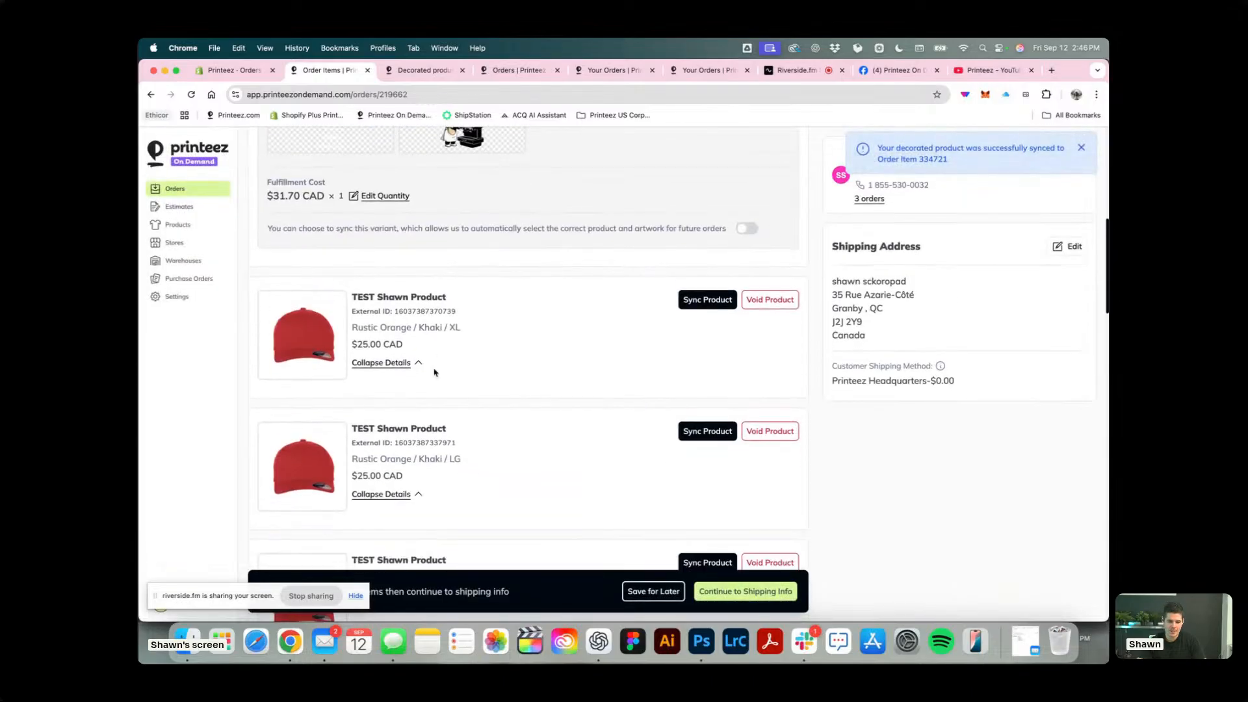
left_click(696, 303)
left_click(204, 346)
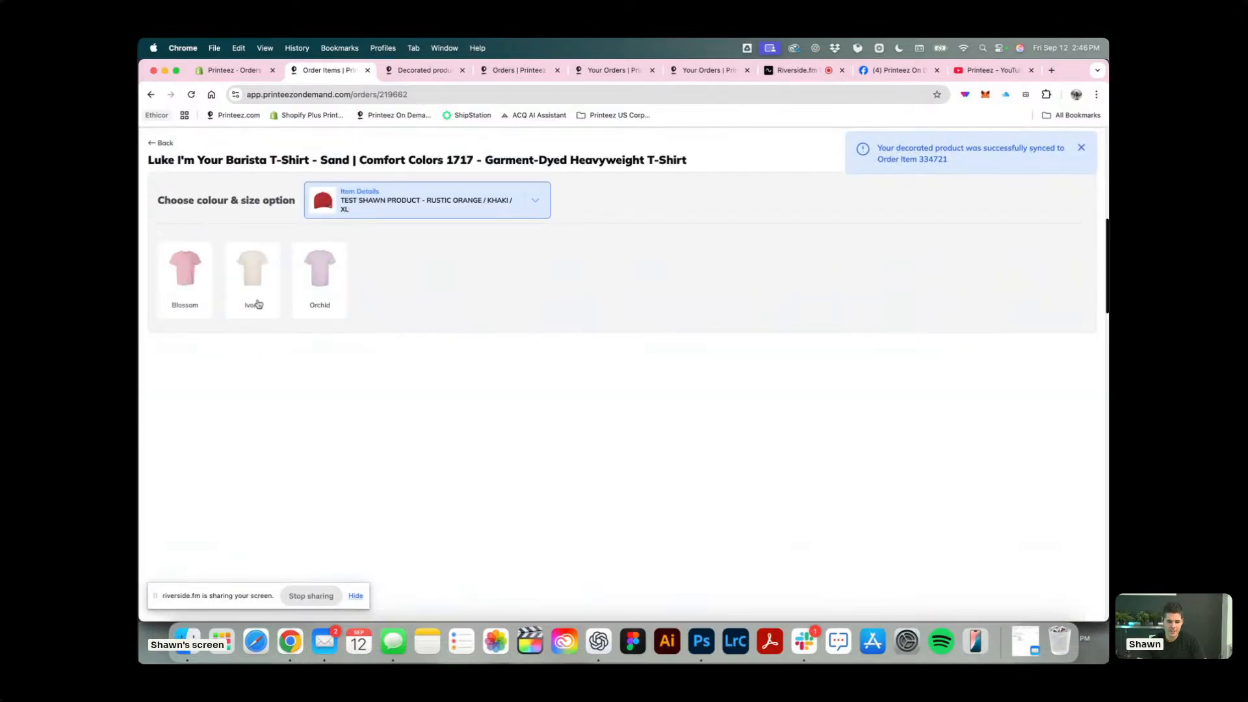
left_click(211, 283)
left_click(306, 410)
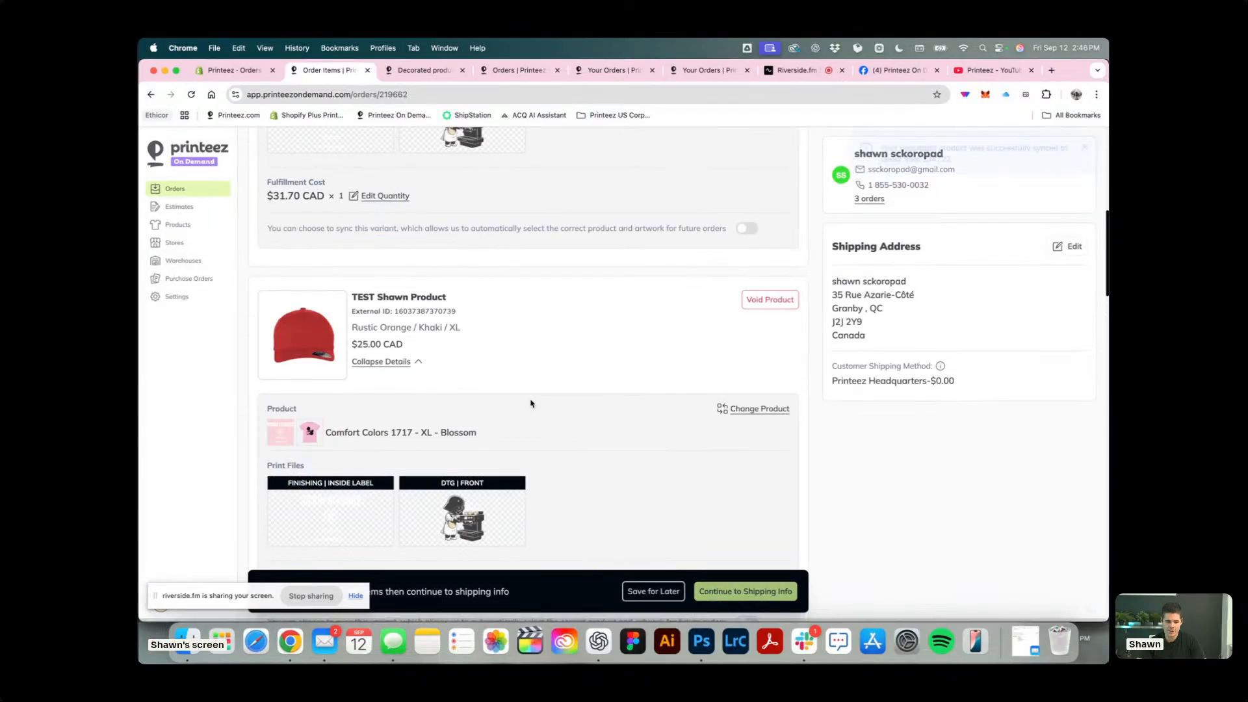
Sync the Rustic Orange / Khaki / LG item to the barista T-shirt as Comfort Colors 1717 - L - Blossom.
scroll(531, 391, "down", 5)
left_click(707, 372)
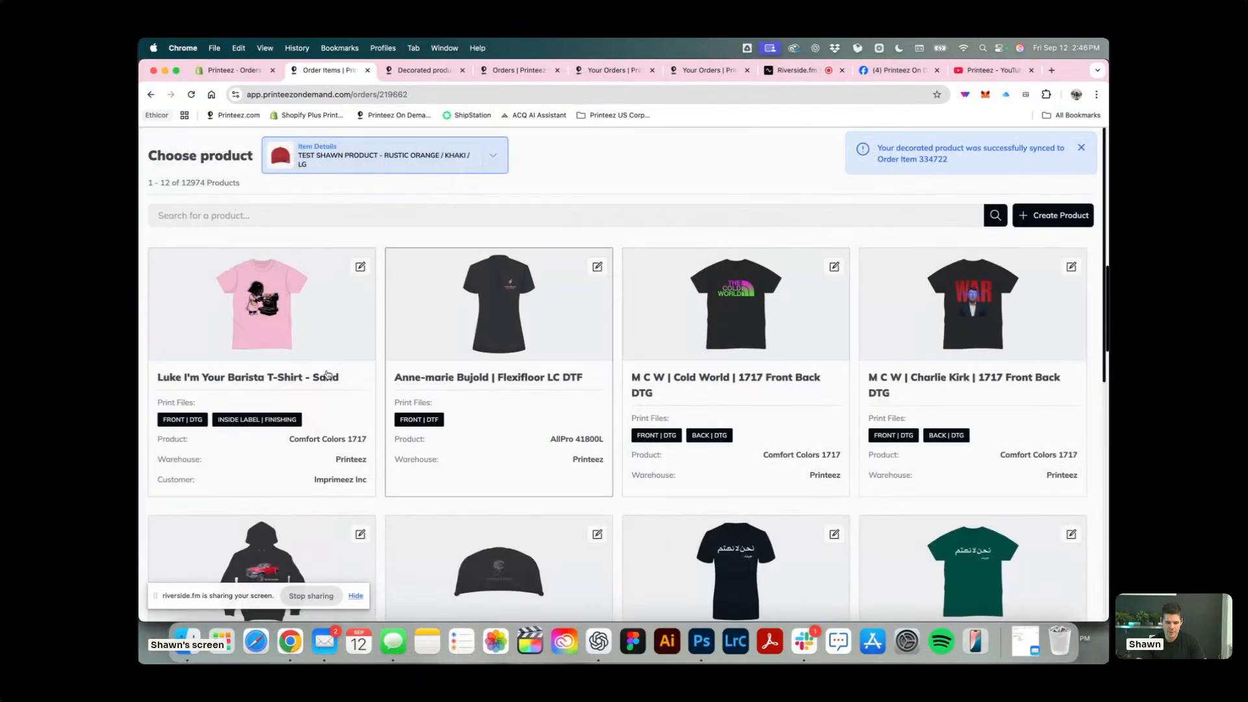
left_click(287, 323)
left_click(185, 279)
left_click(314, 364)
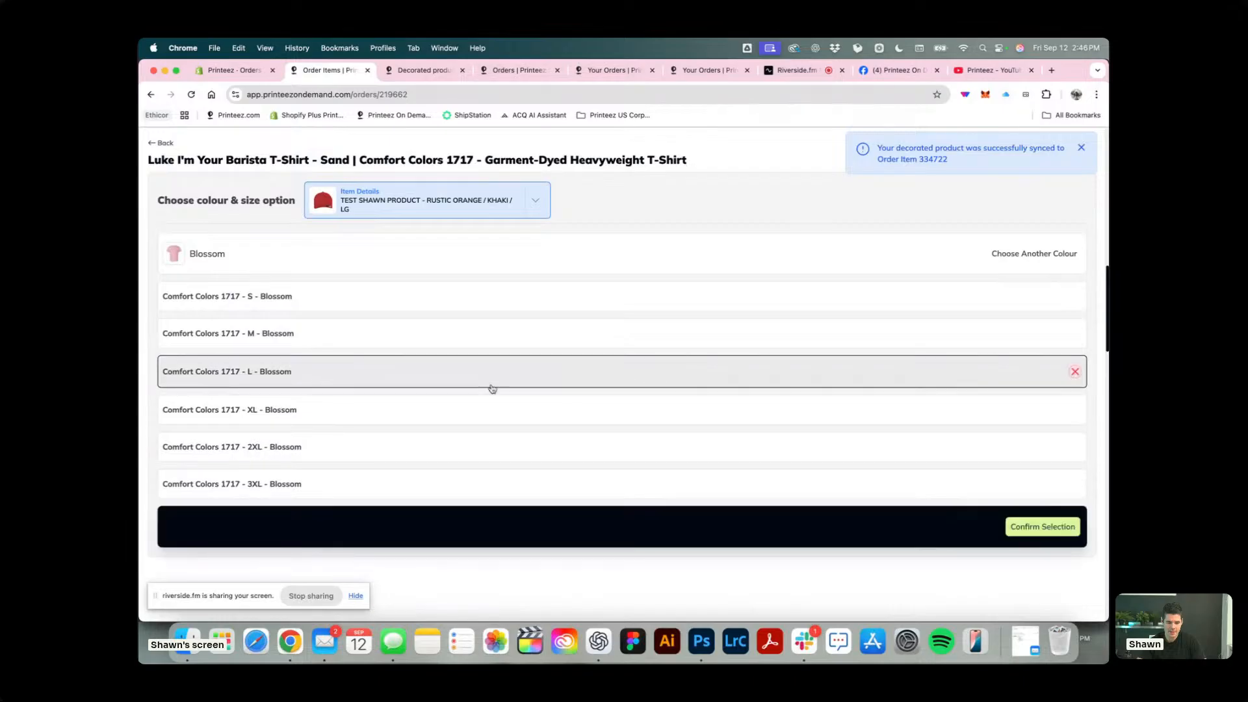
left_click(1067, 532)
Sync the Rustic Orange / Khaki / MD item to the barista T-shirt as Comfort Colors 1717 - M - Blossom.
scroll(532, 430, "down", 5)
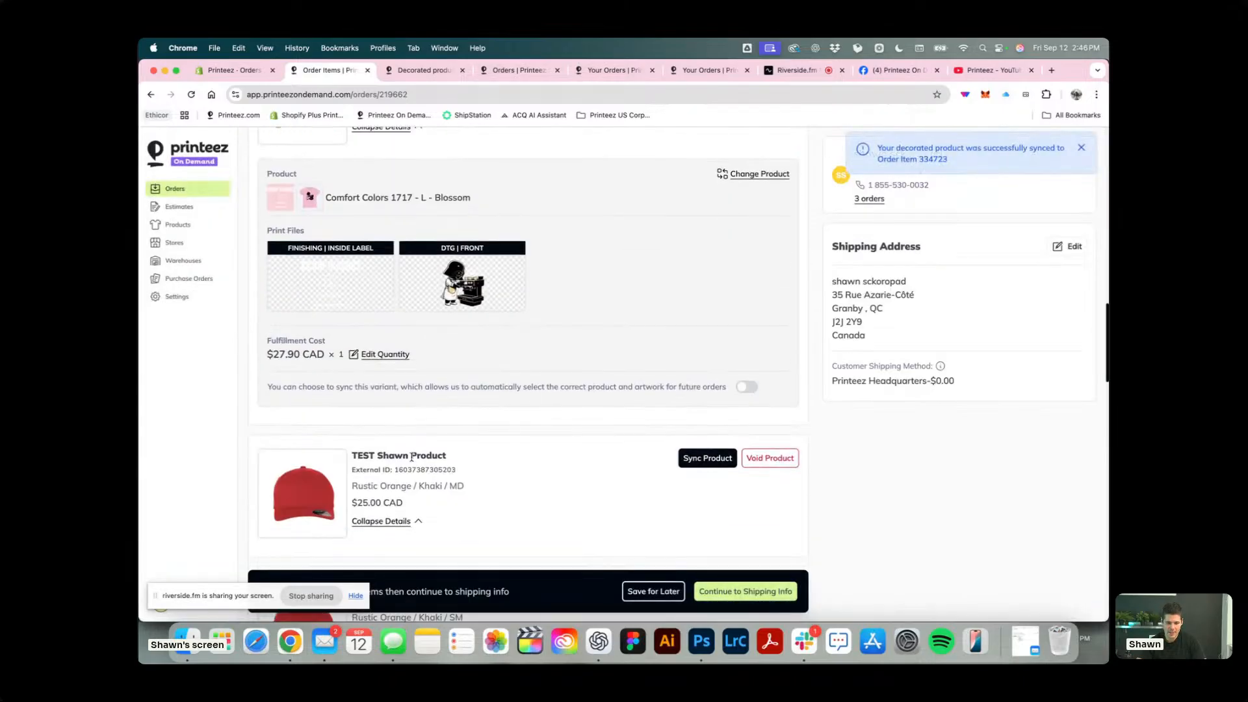
scroll(411, 457, "down", 3)
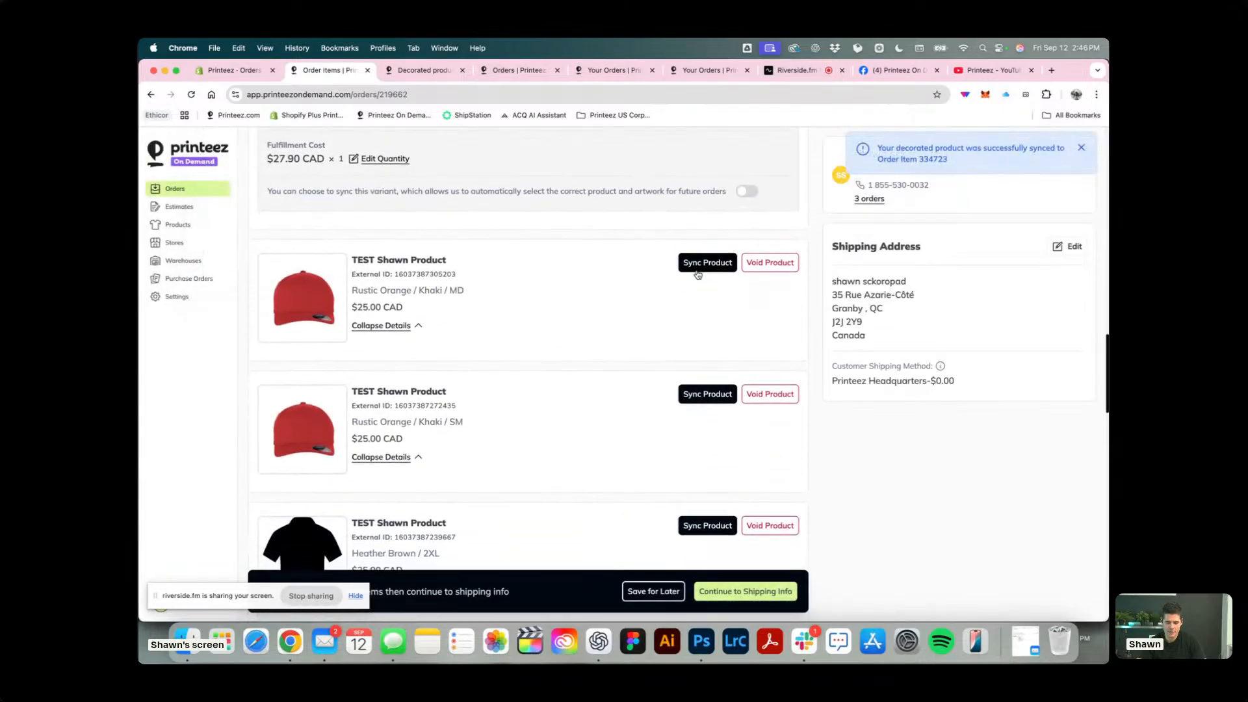
left_click(697, 262)
left_click(247, 306)
left_click(195, 281)
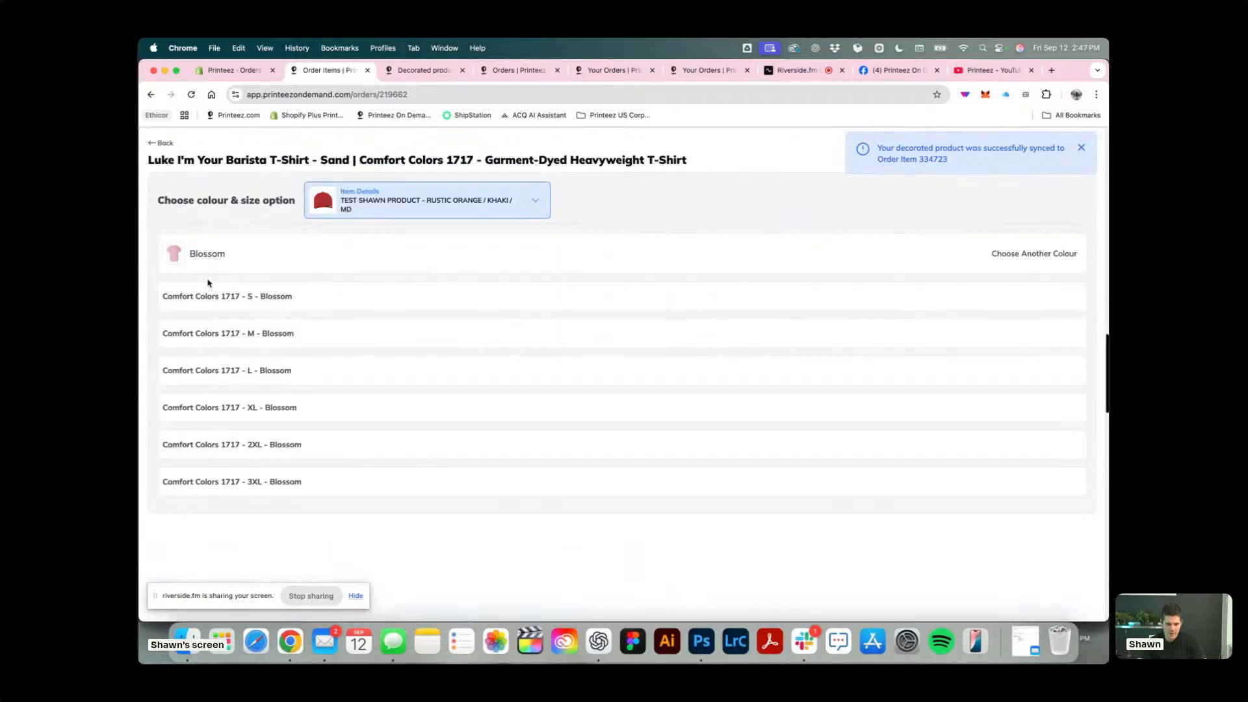
left_click(331, 343)
left_click(1041, 524)
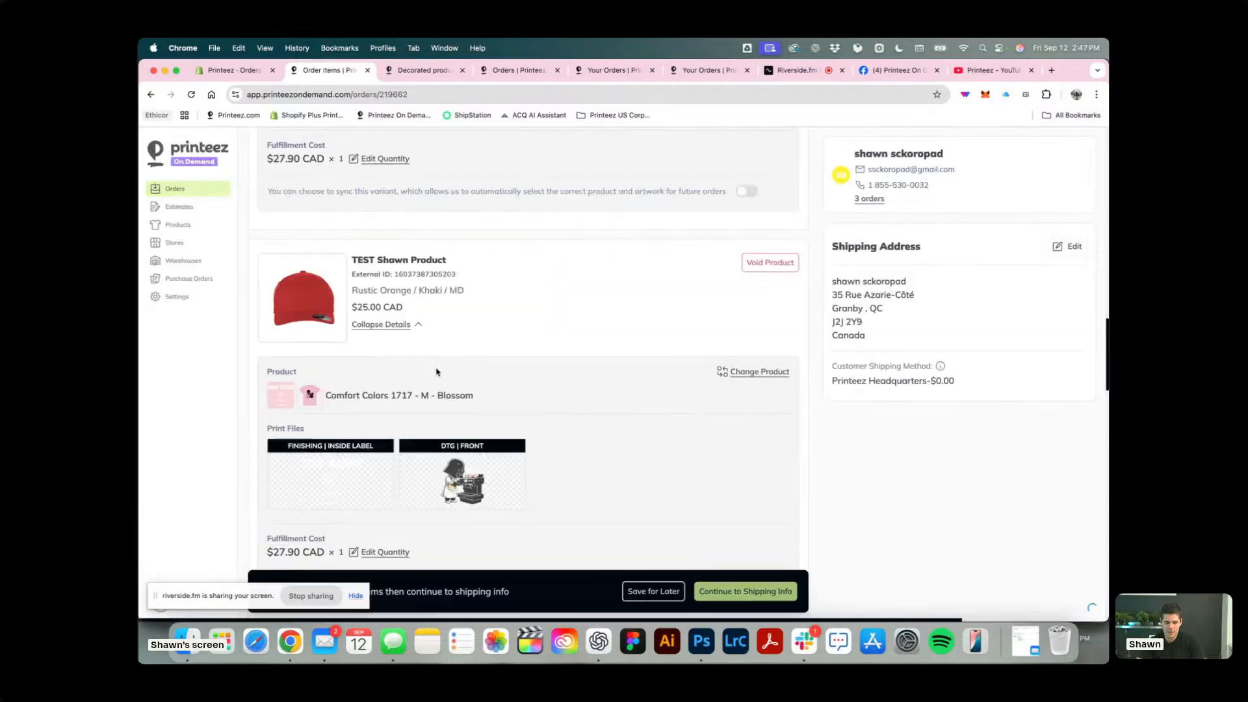
Sync the Rustic Orange / Khaki / SM item to the barista T-shirt as Comfort Colors 1717 - S - Blossom.
scroll(436, 372, "down", 4)
left_click(712, 361)
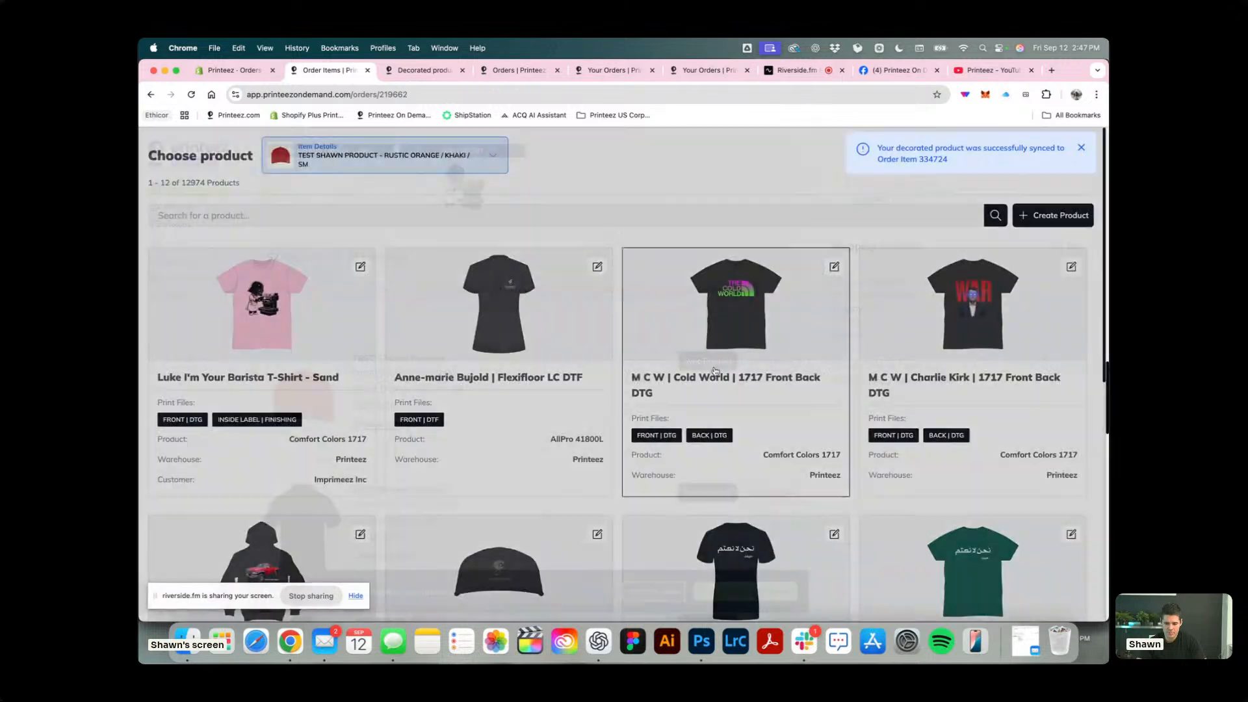
left_click(276, 332)
left_click(185, 279)
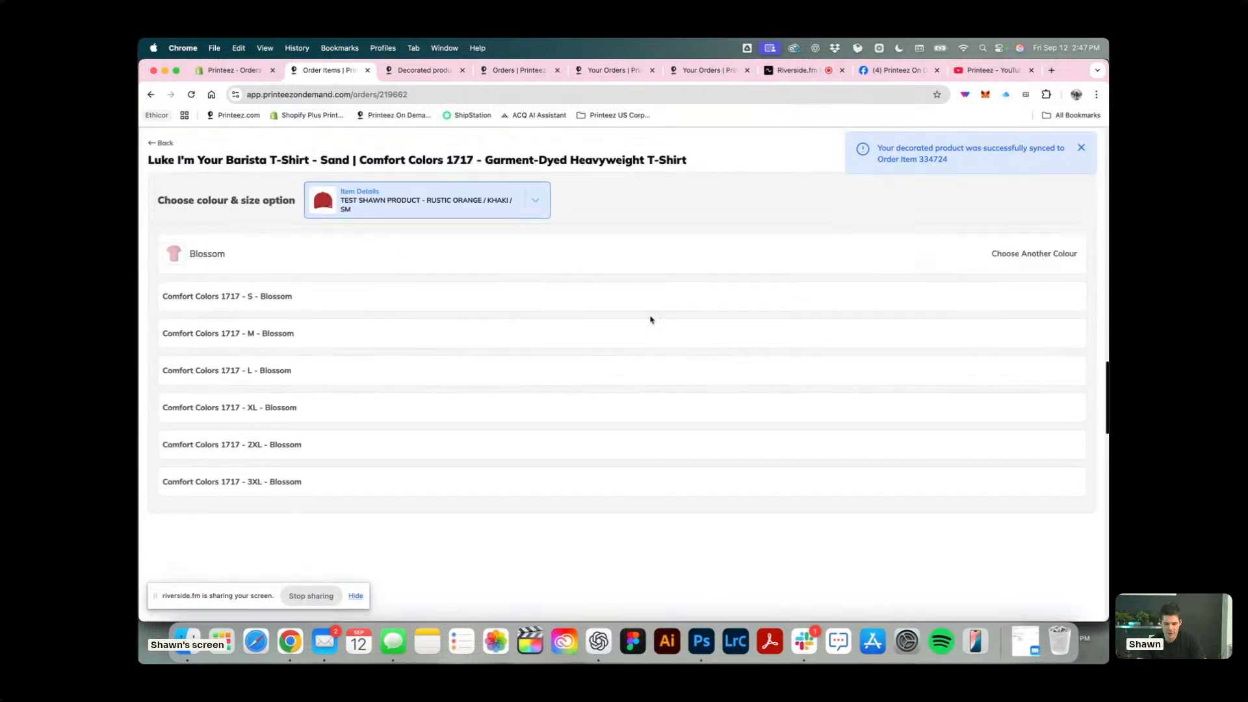
left_click(618, 298)
left_click(383, 188)
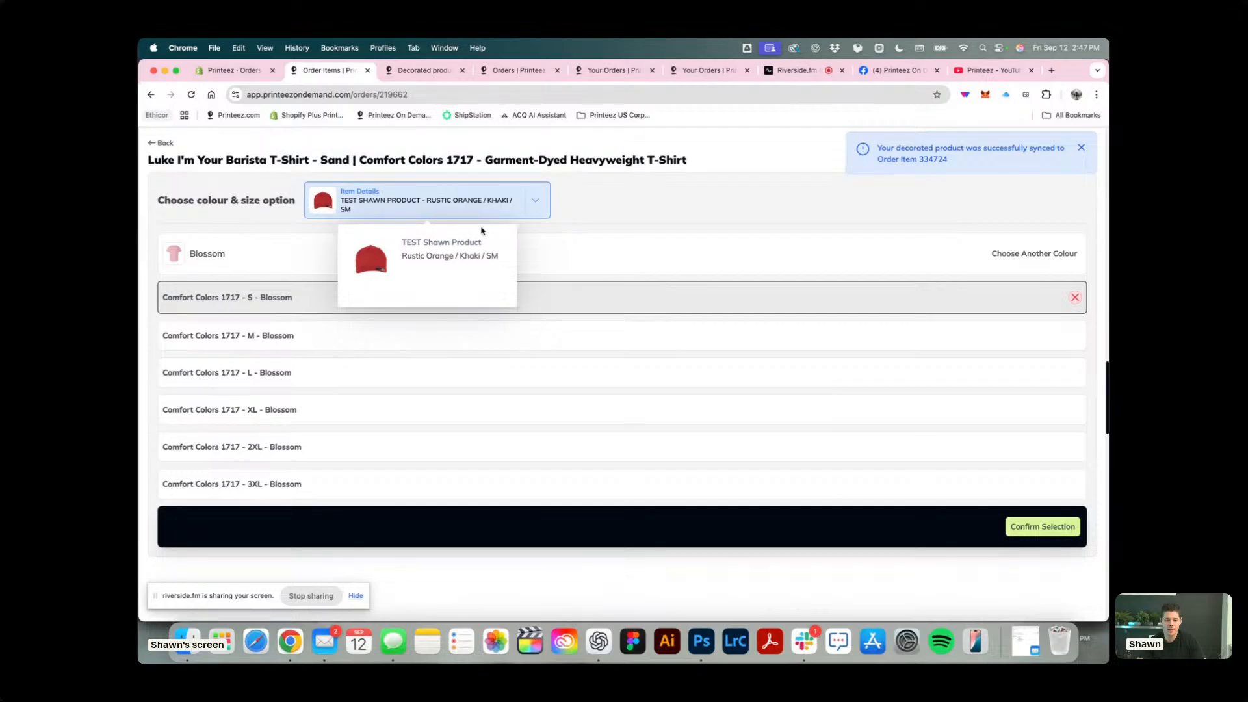
left_click(1043, 527)
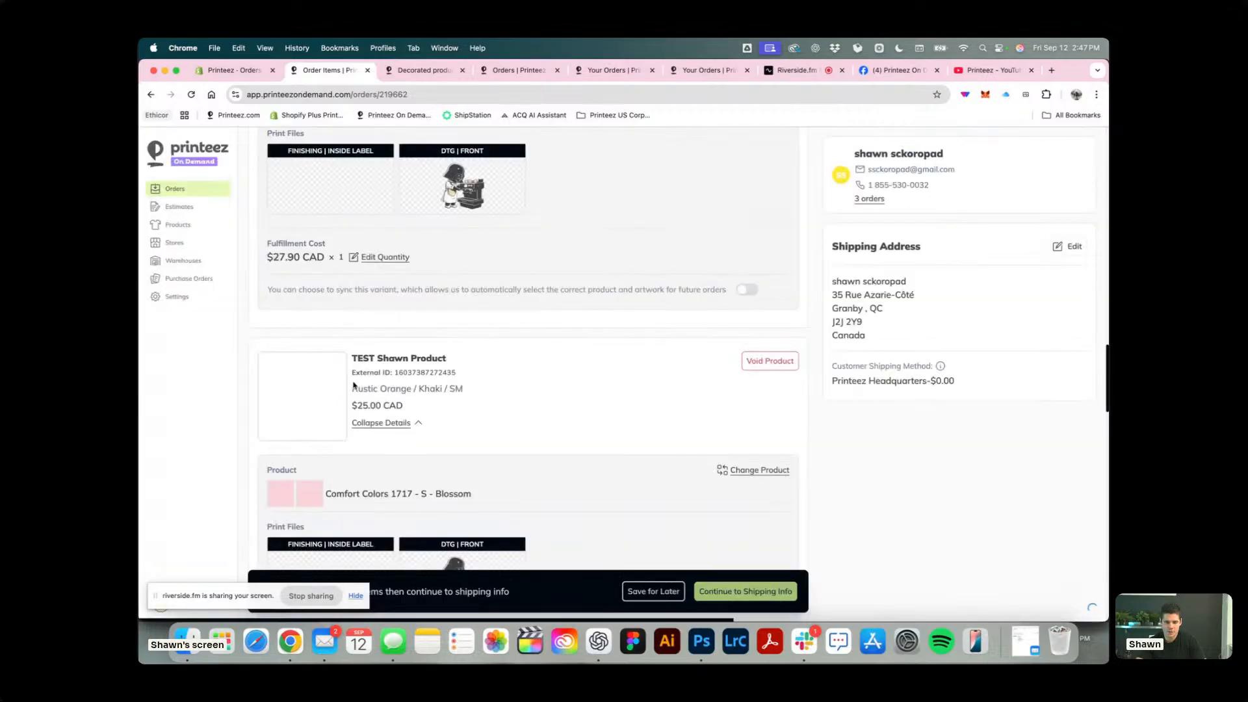
Turn on variant syncing for future orders on the five Rustic Orange / Khaki items, from SM up to 2XL.
scroll(425, 481, "down", 3)
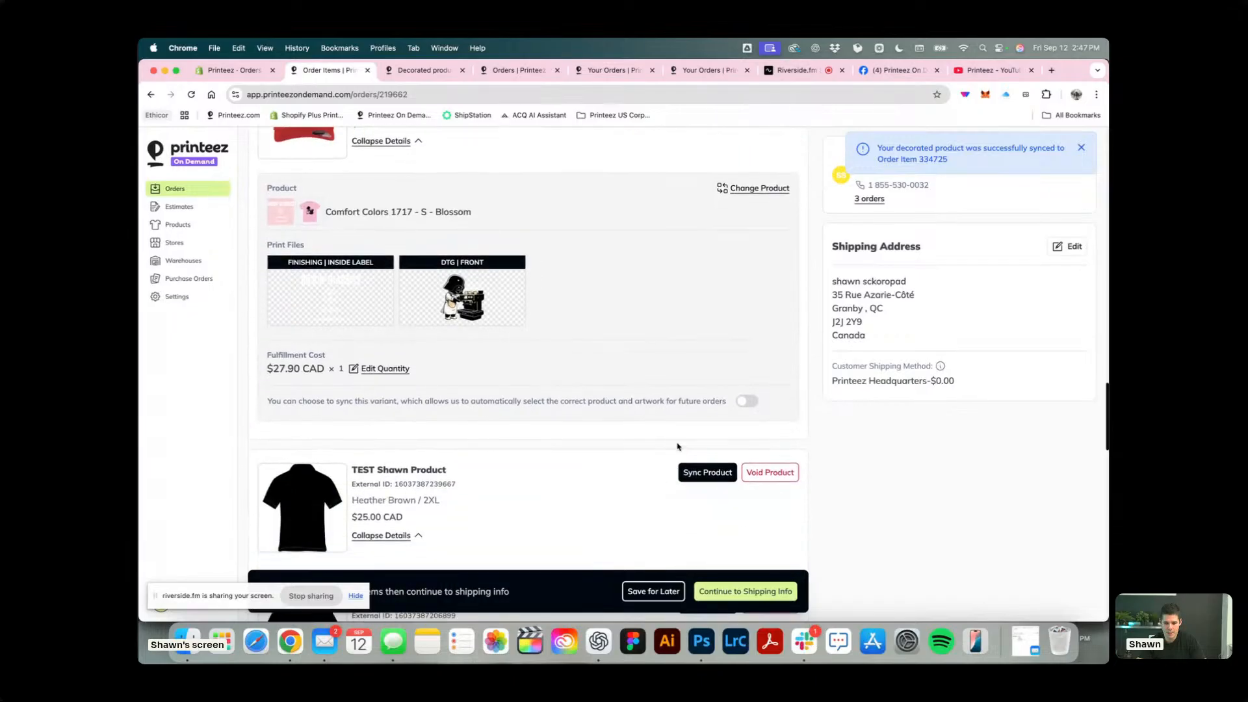
left_click(752, 393)
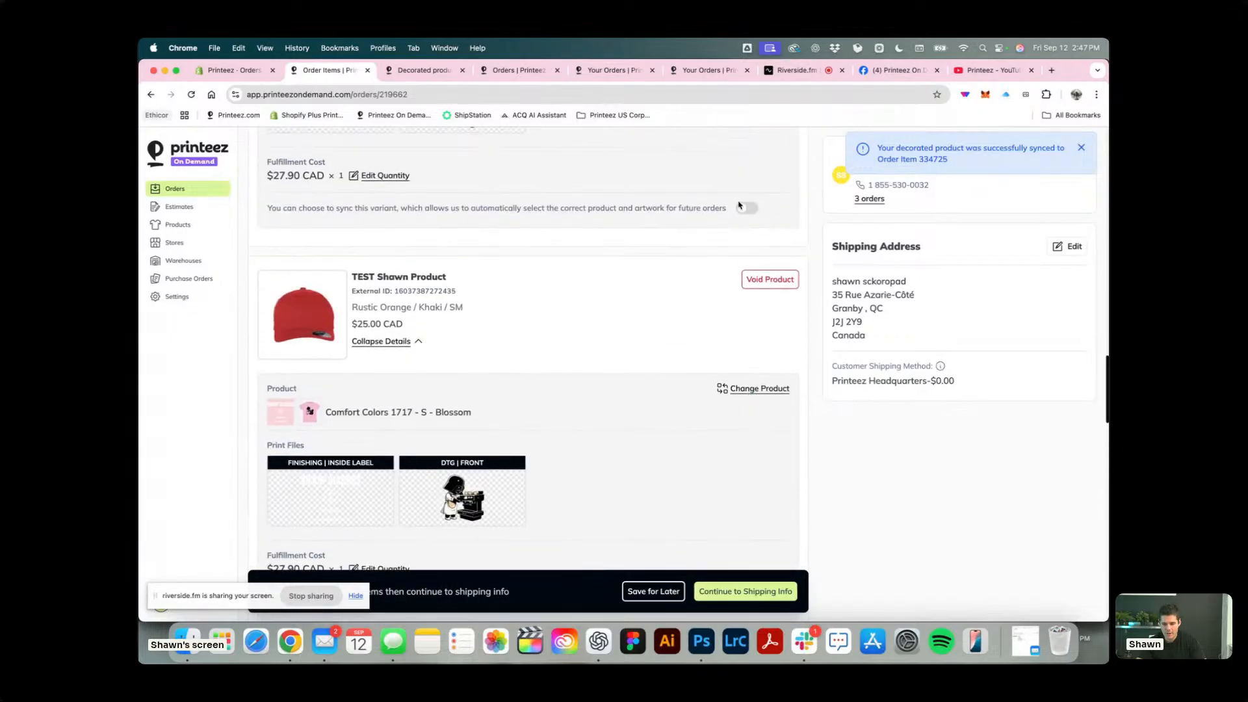
left_click(747, 206)
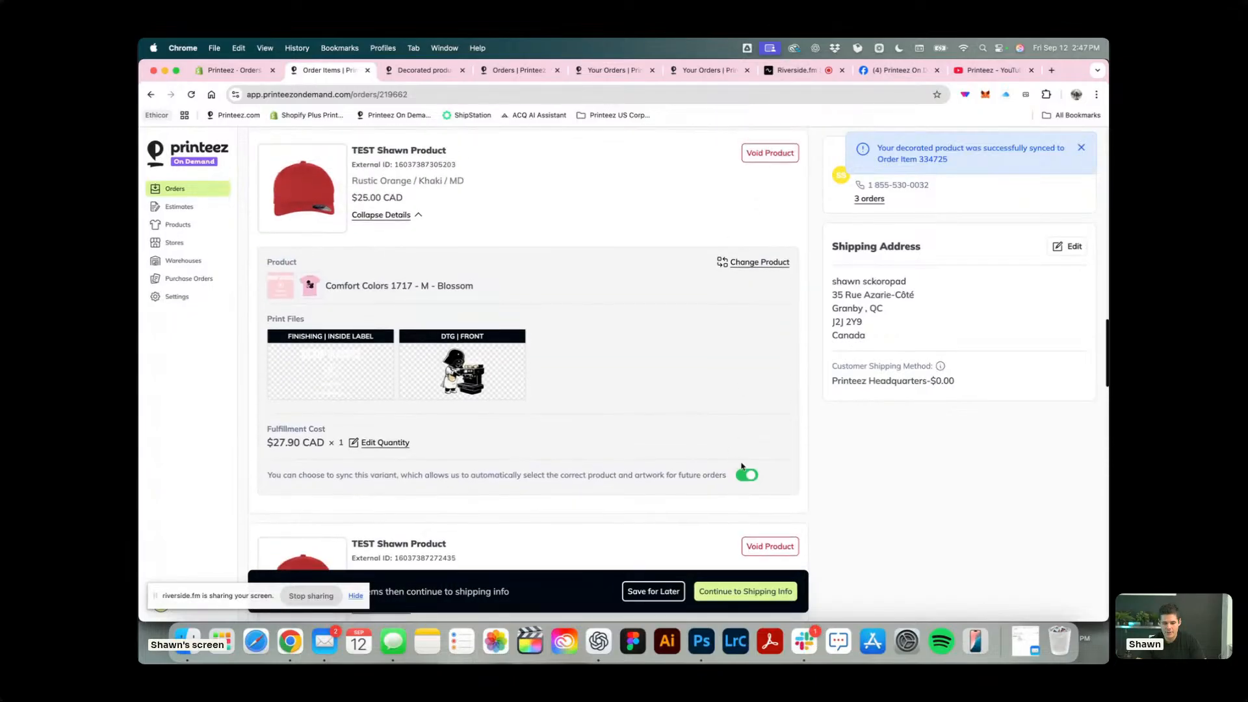
left_click(752, 390)
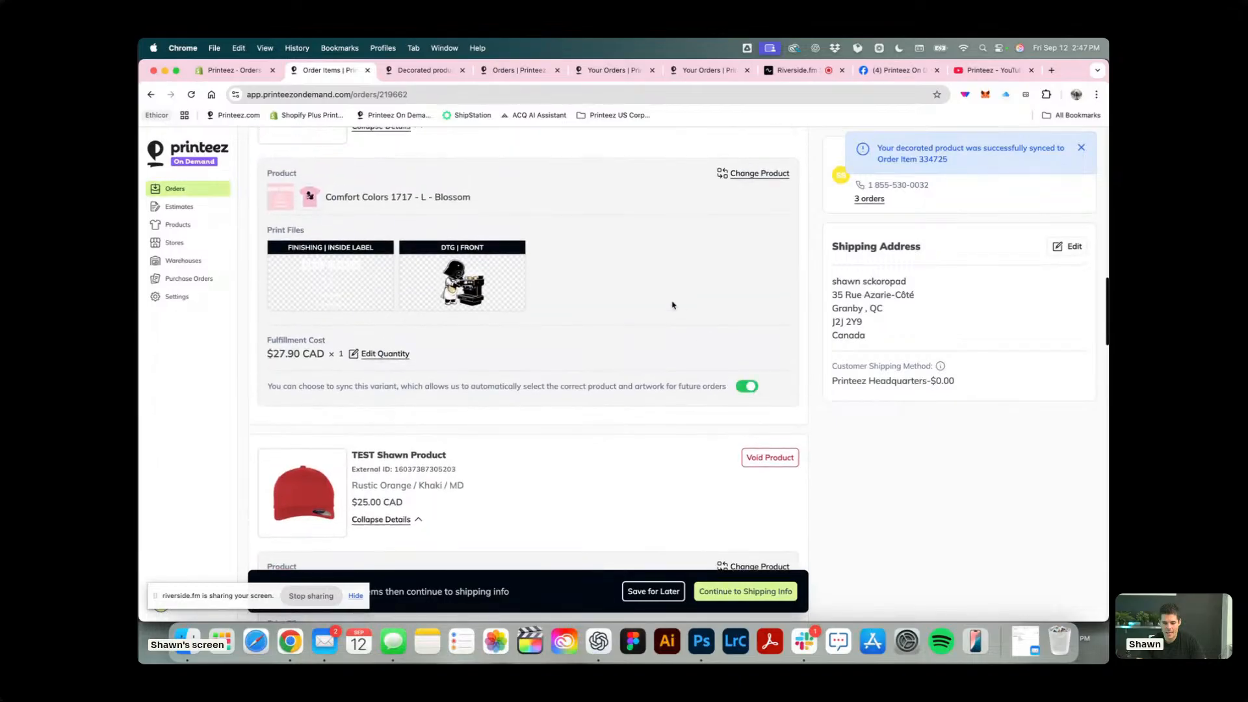
left_click(747, 332)
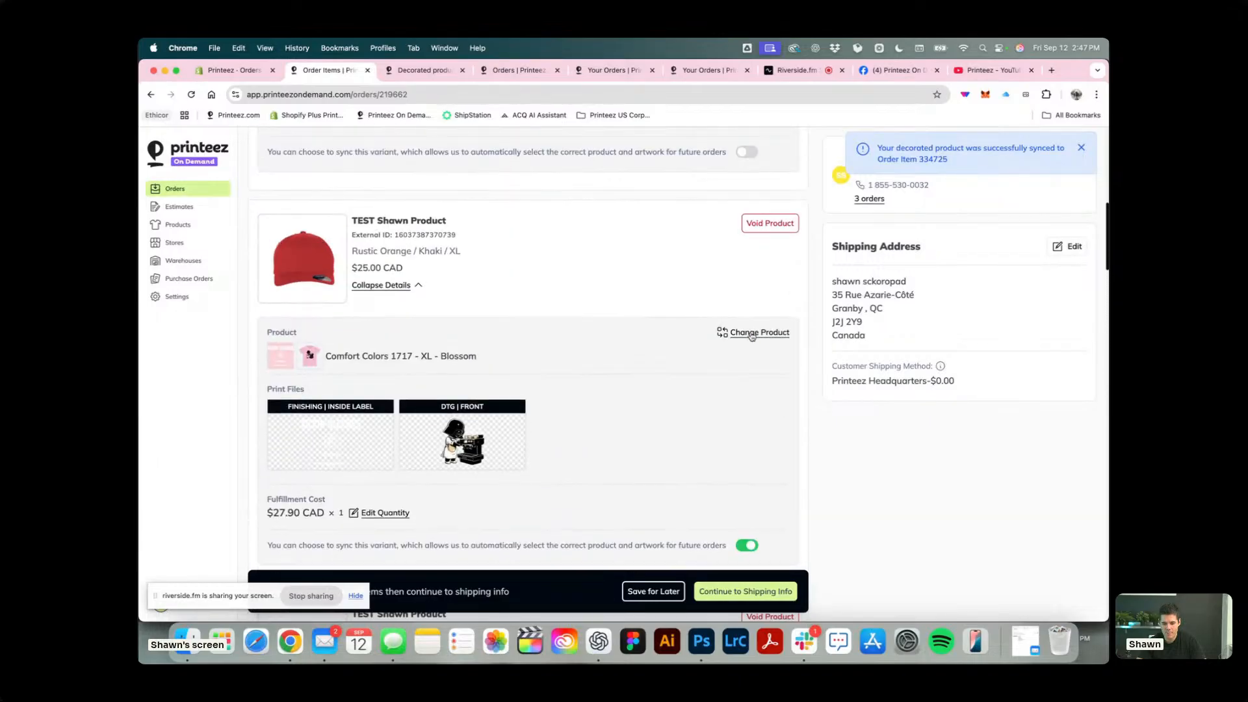
left_click(755, 312)
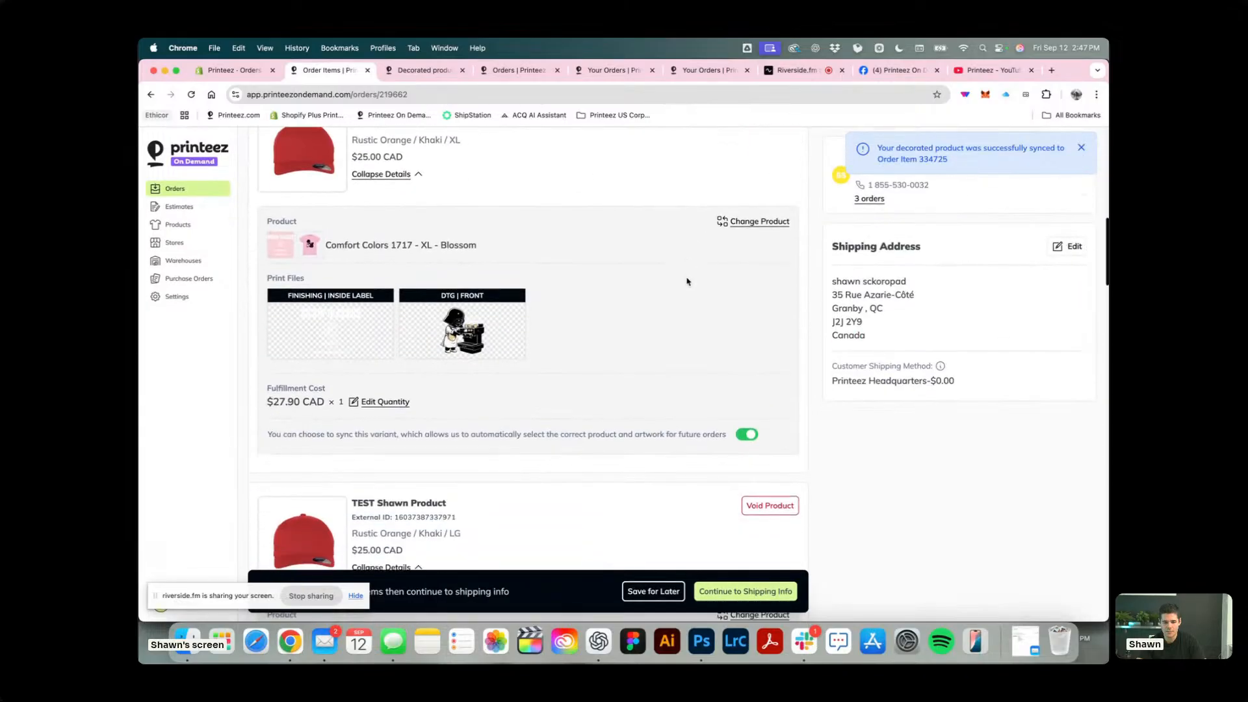
Copy the Heather Brown / 2XL item's title and start creating a new decorated product for that item.
scroll(687, 282, "down", 10)
scroll(687, 281, "down", 2)
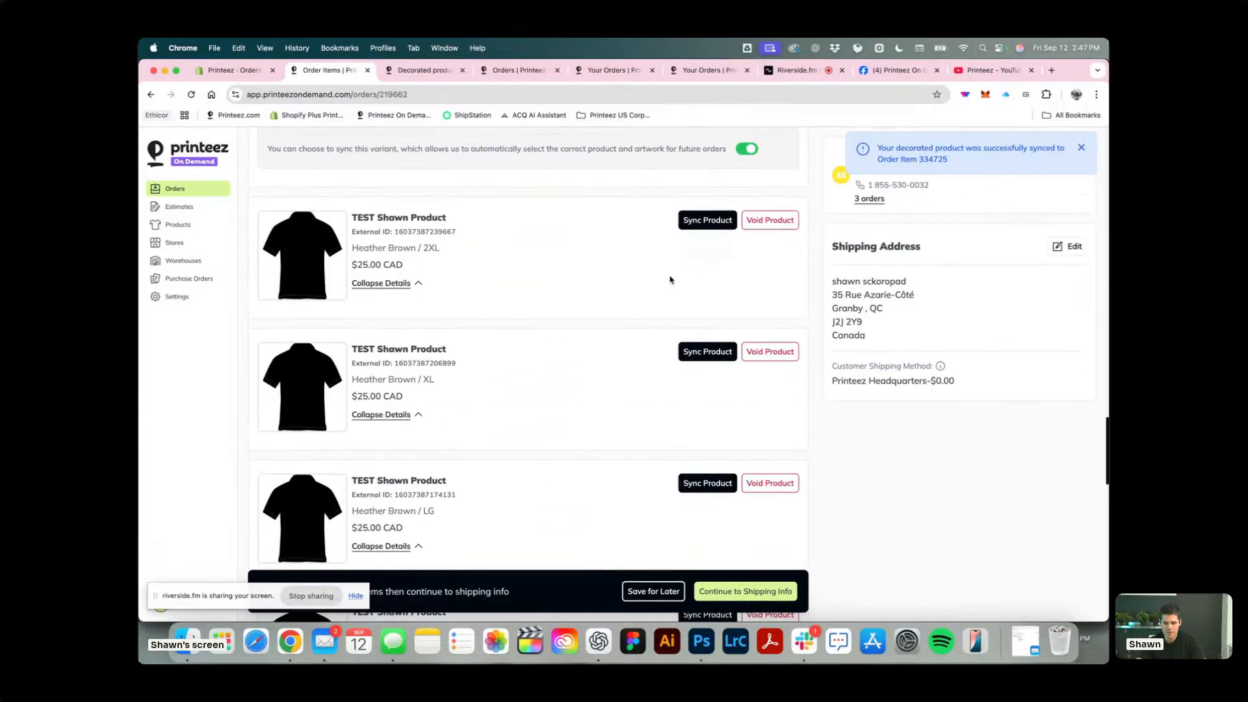
triple_click(388, 219)
key("super+c")
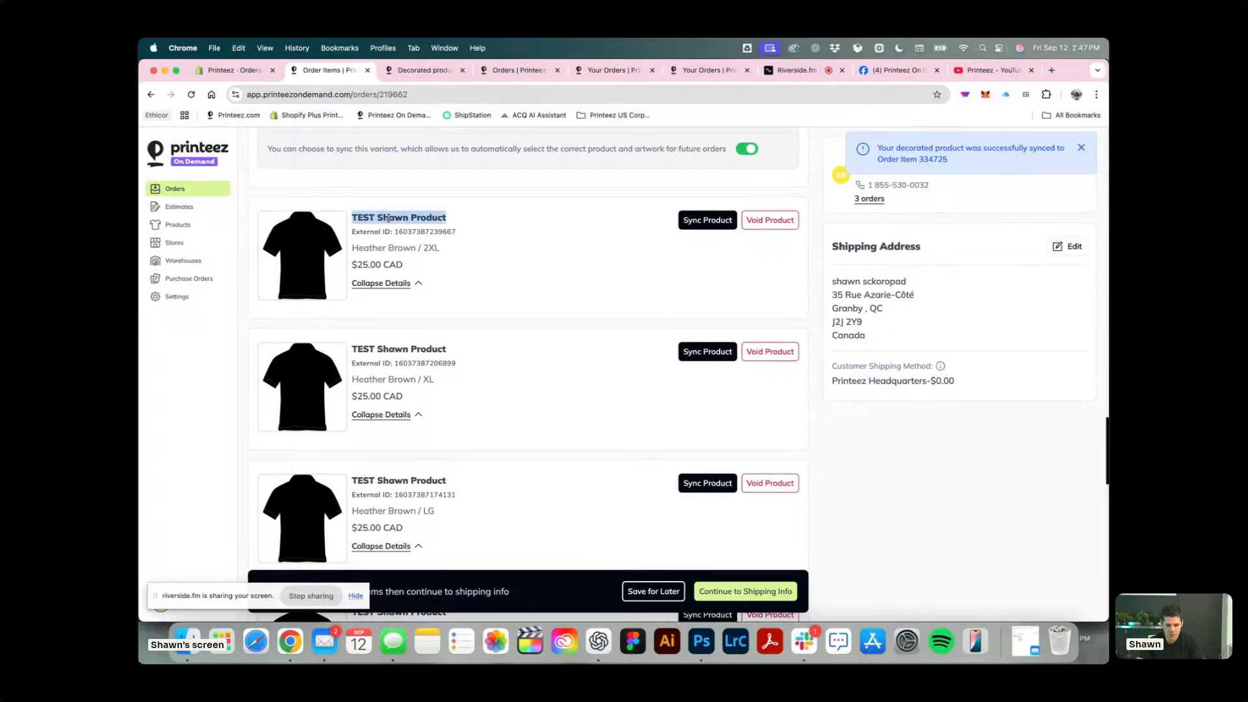
left_click(706, 223)
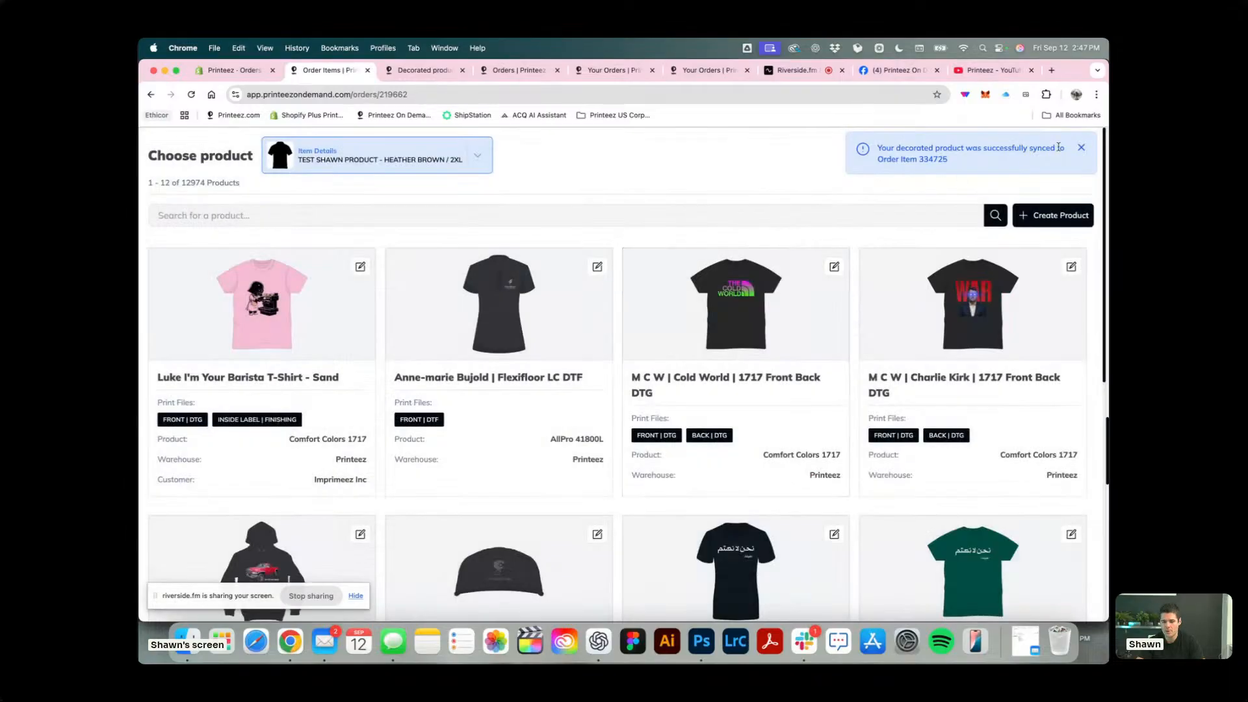
left_click(1053, 215)
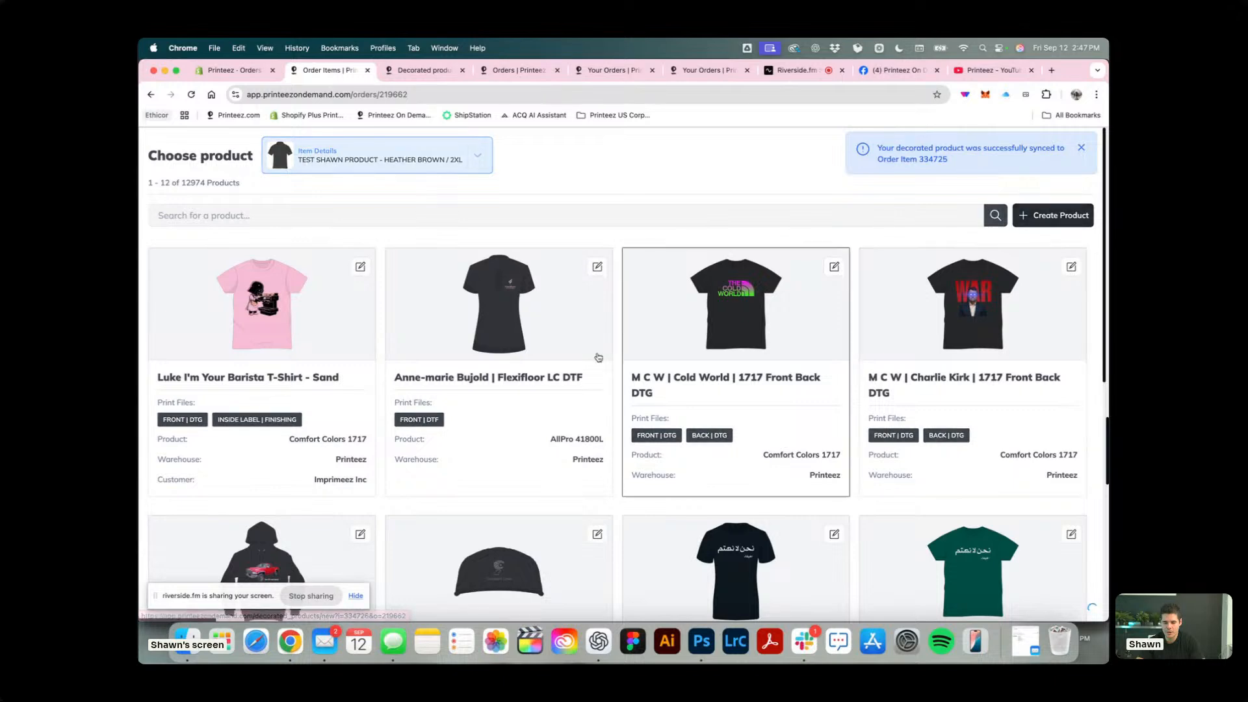
Search for 5000 and choose the Gildan 5000 Heavy Cotton T-Shirt in Dark Chocolate as the base product.
left_click(493, 186)
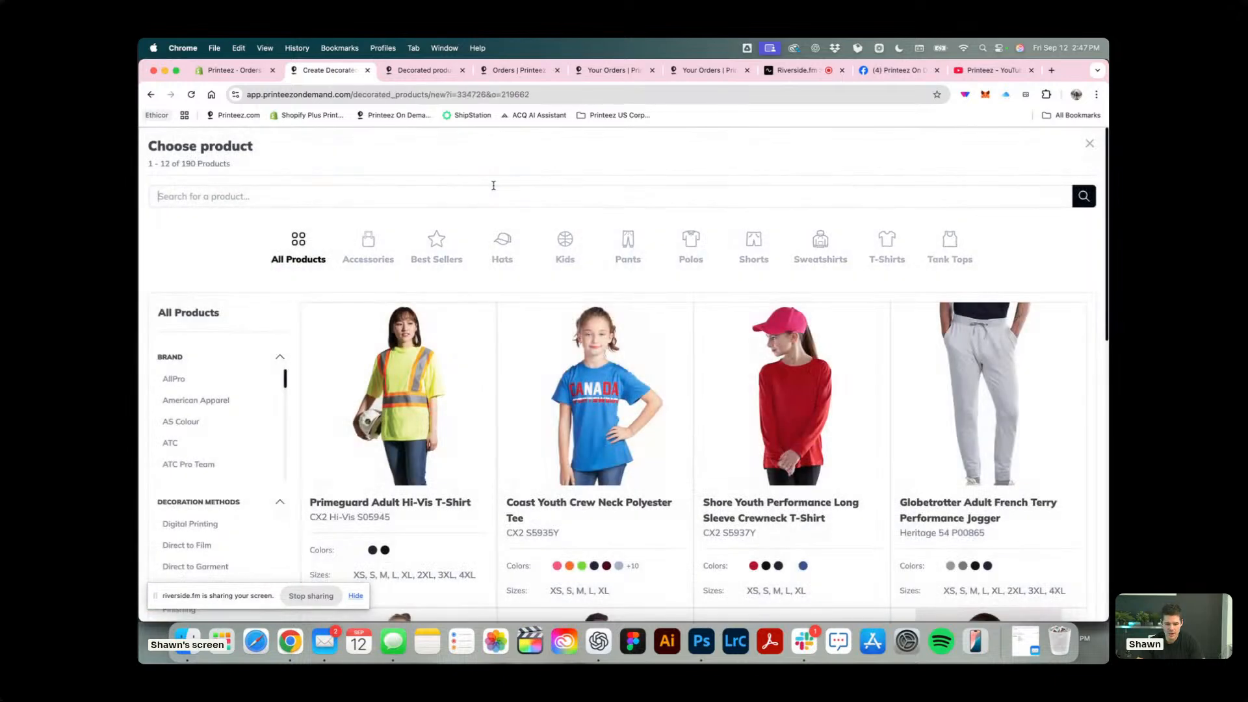
type("5000")
key("Return")
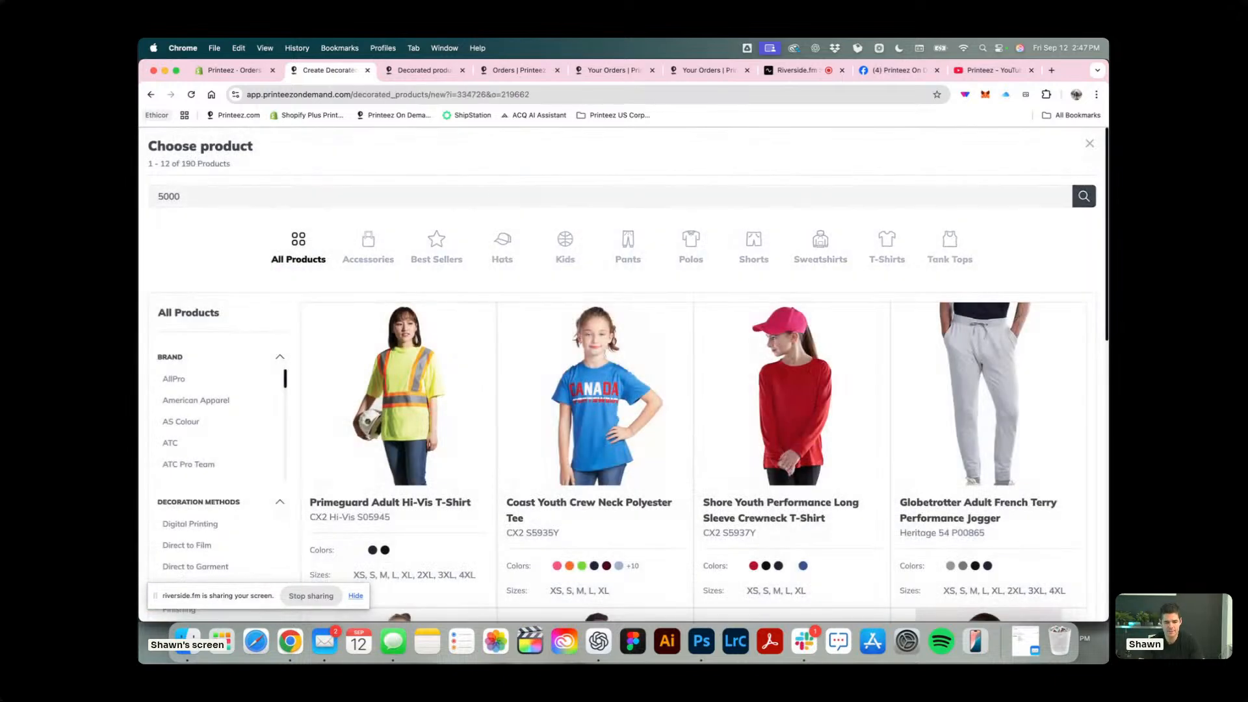
scroll(741, 331, "down", 6)
left_click(742, 331)
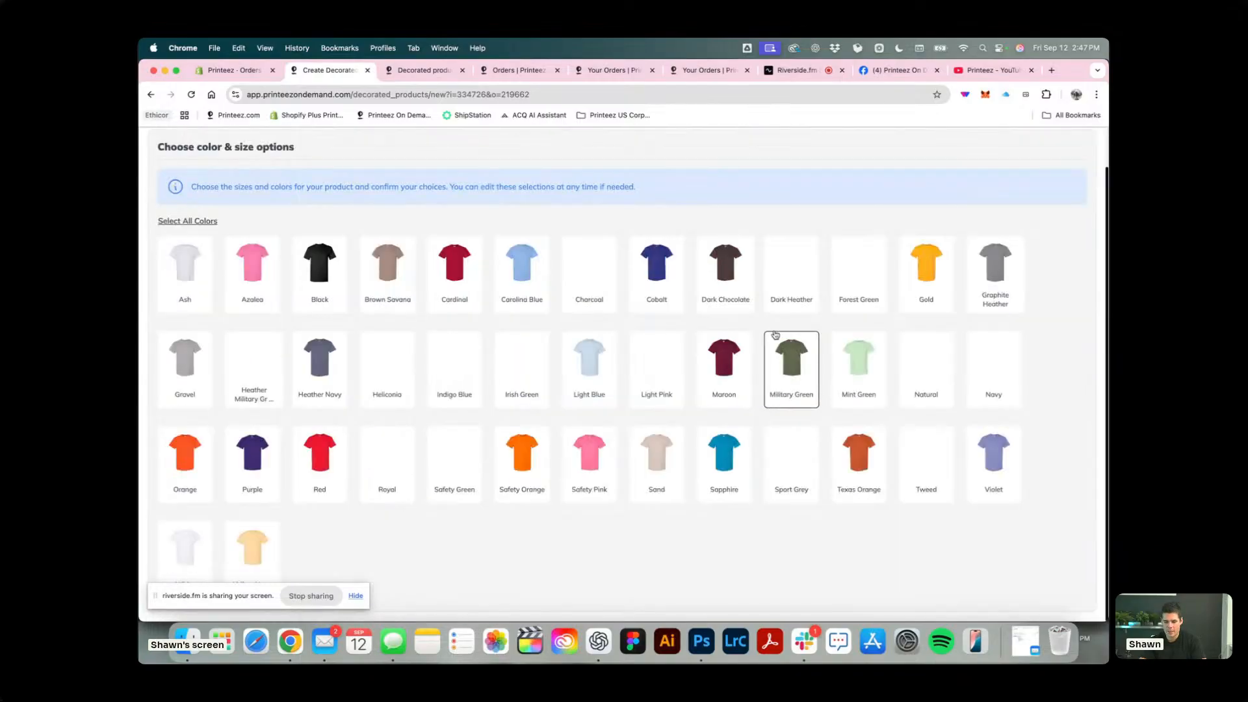
left_click(729, 286)
left_click(1072, 582)
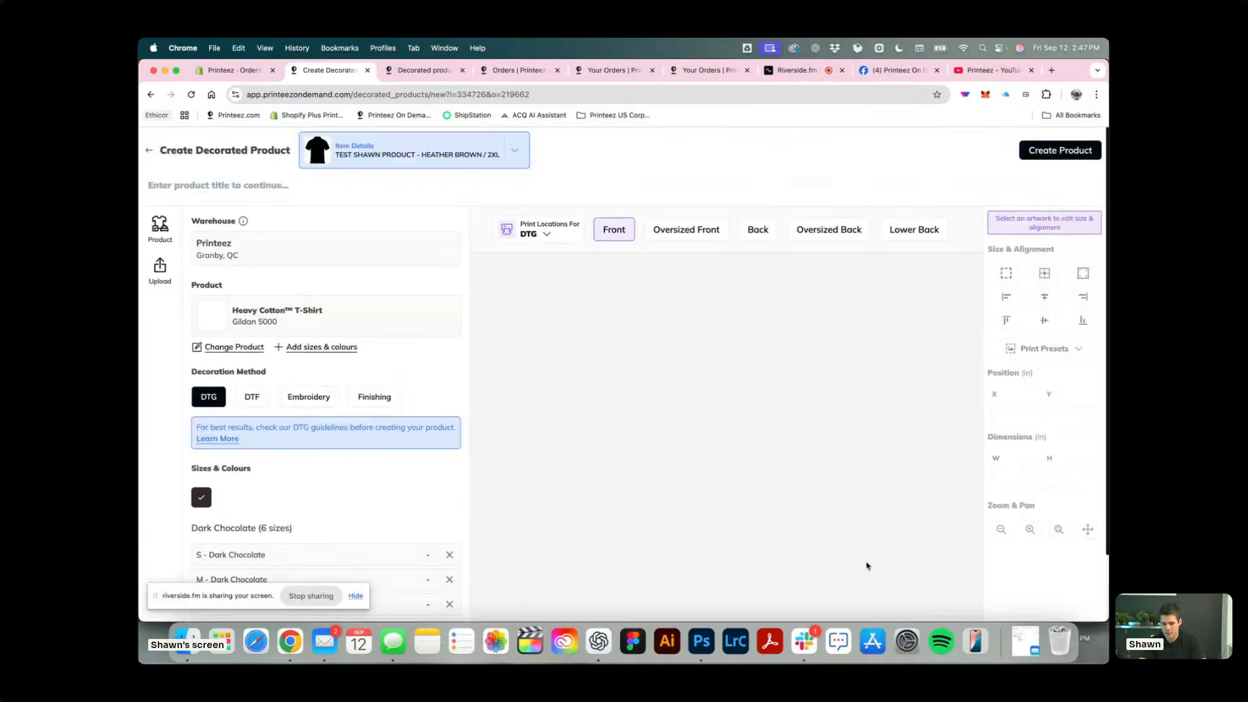
Add the Ram_Front artwork to the shirt's DTG front and create the product under the copied item title.
left_click(746, 477)
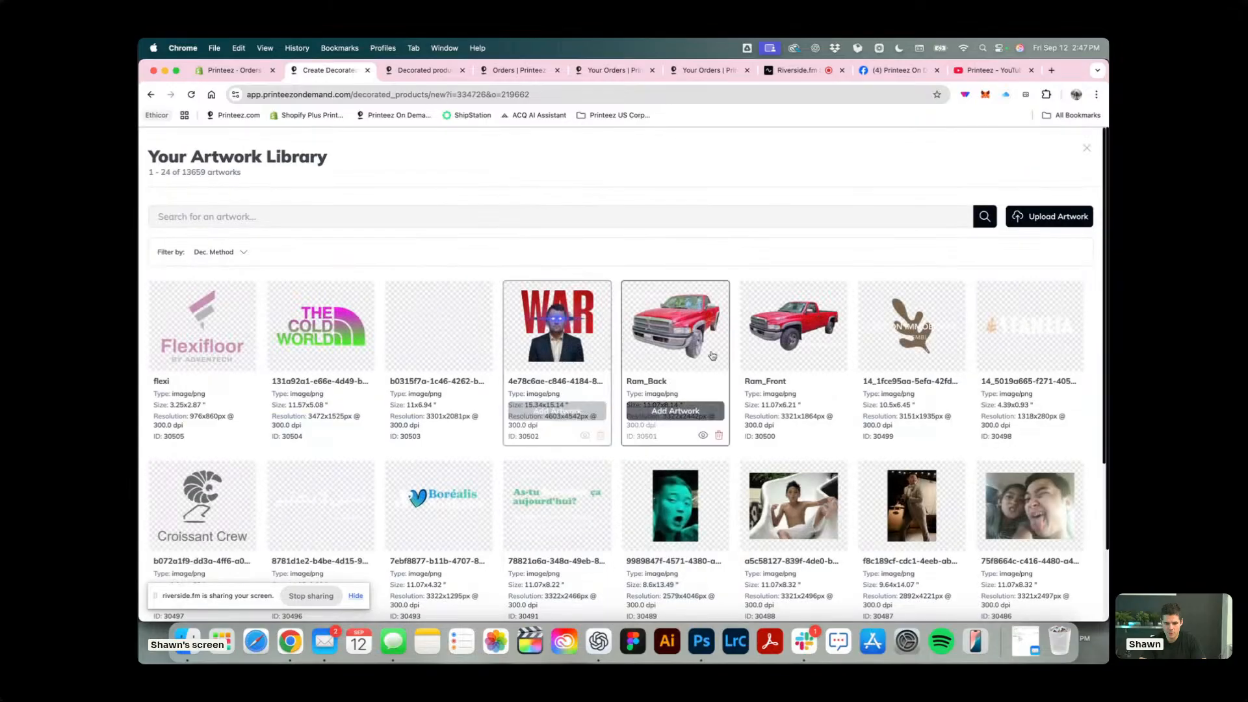
left_click(800, 353)
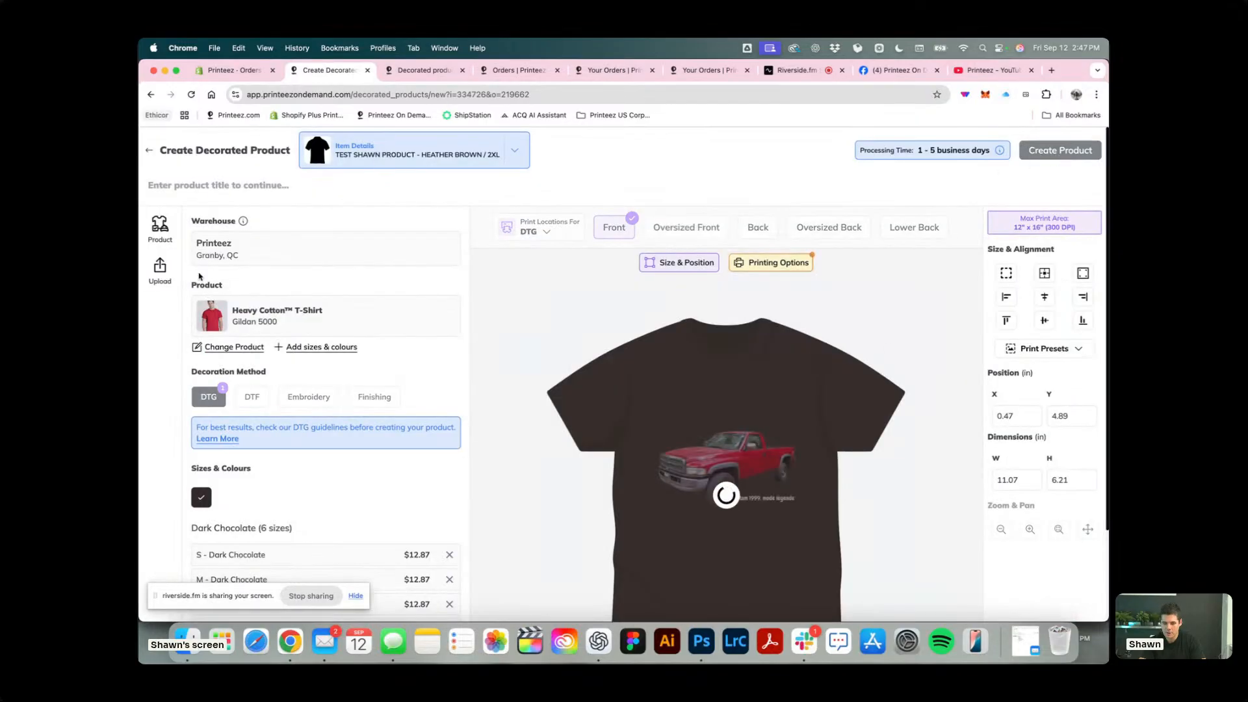
left_click(223, 186)
key("super+v")
left_click(1068, 150)
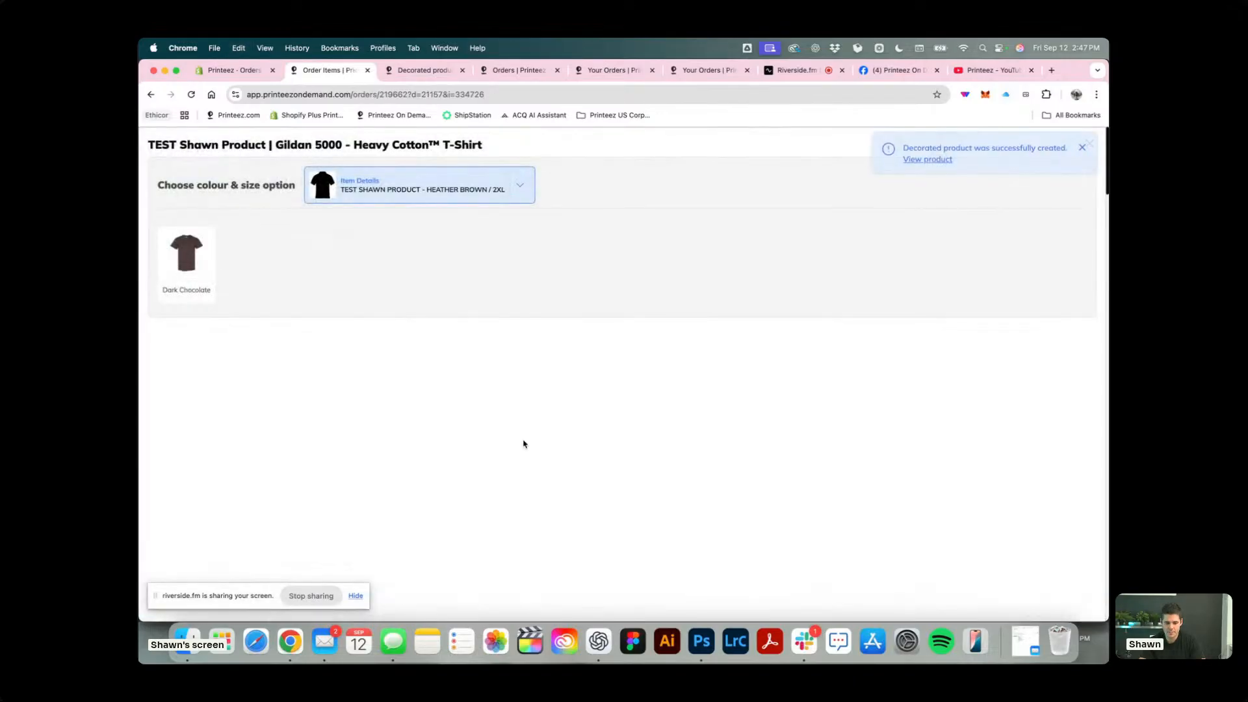
Sync the Heather Brown / 2XL item as Gildan 5000 - 2XL - Dark Chocolate and turn on its variant syncing for future orders.
left_click(173, 255)
left_click(333, 463)
left_click(342, 419)
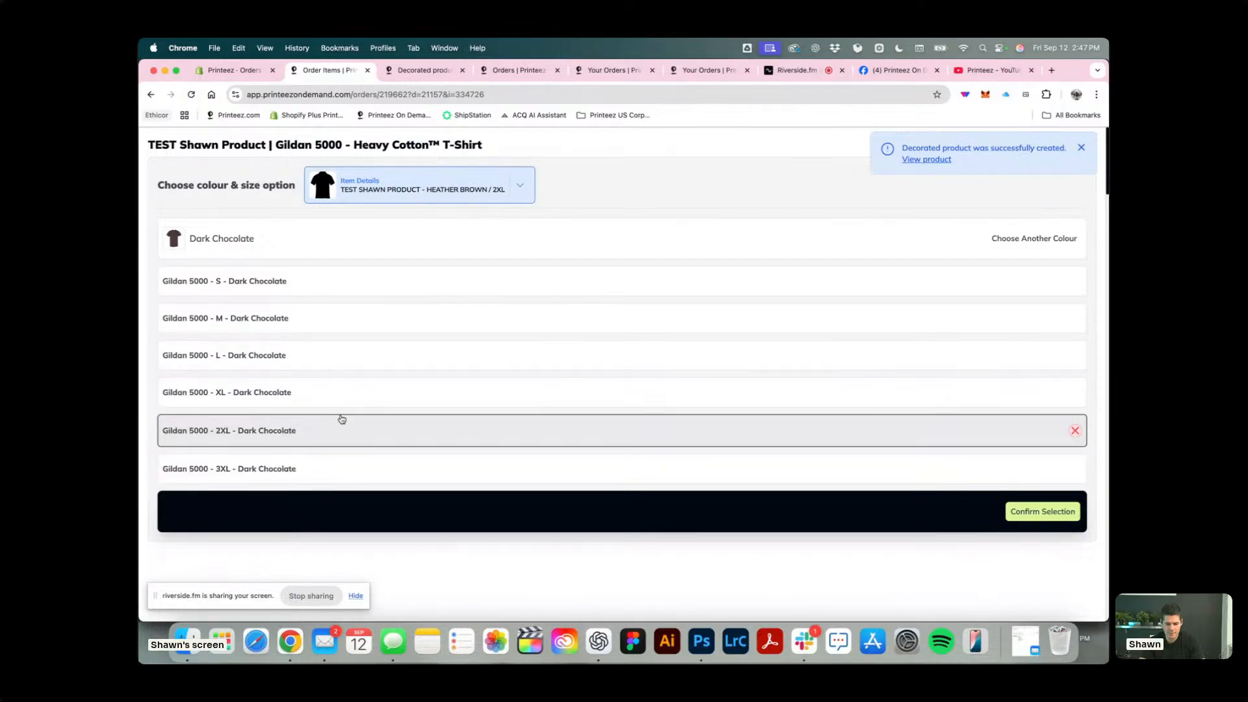
left_click(1025, 511)
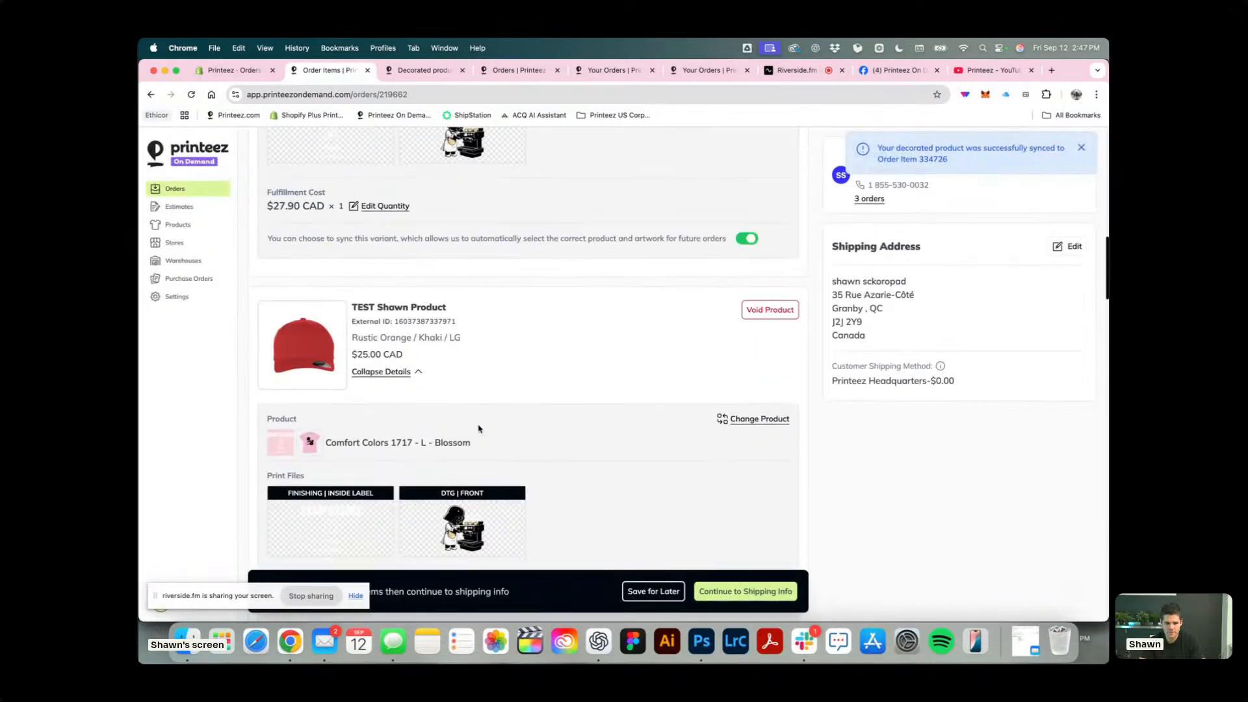
scroll(479, 430, "down", 10)
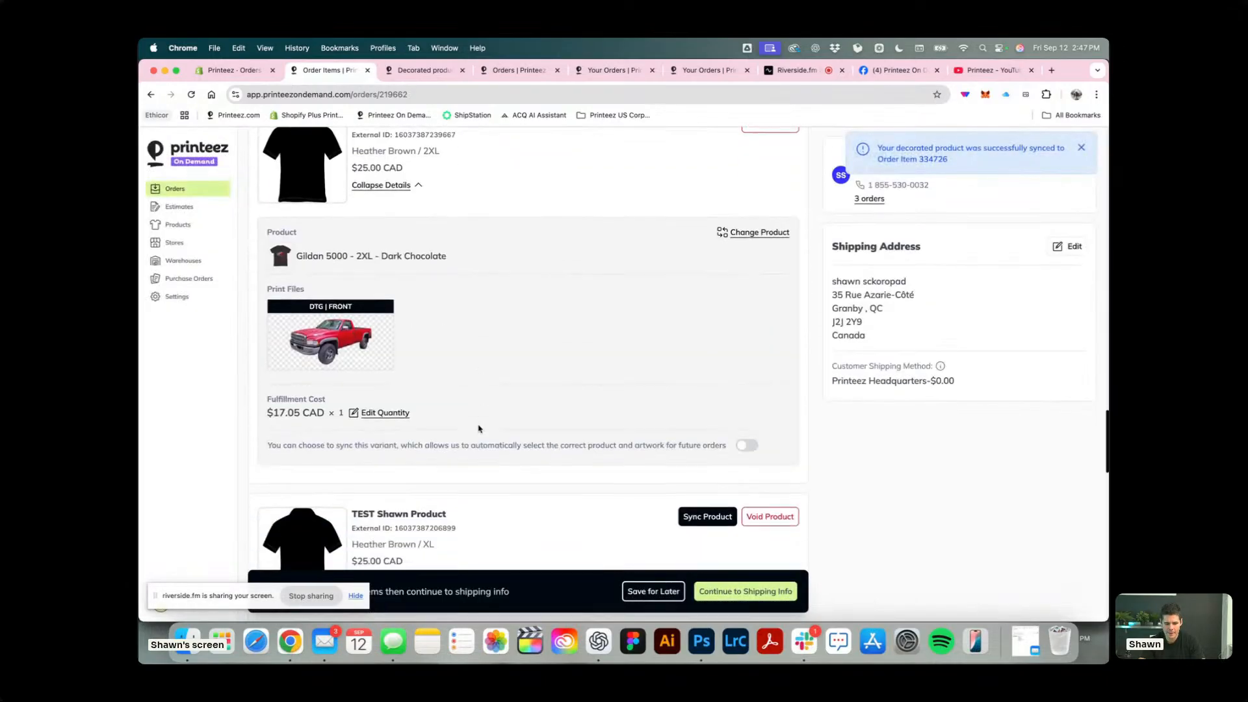
left_click(747, 290)
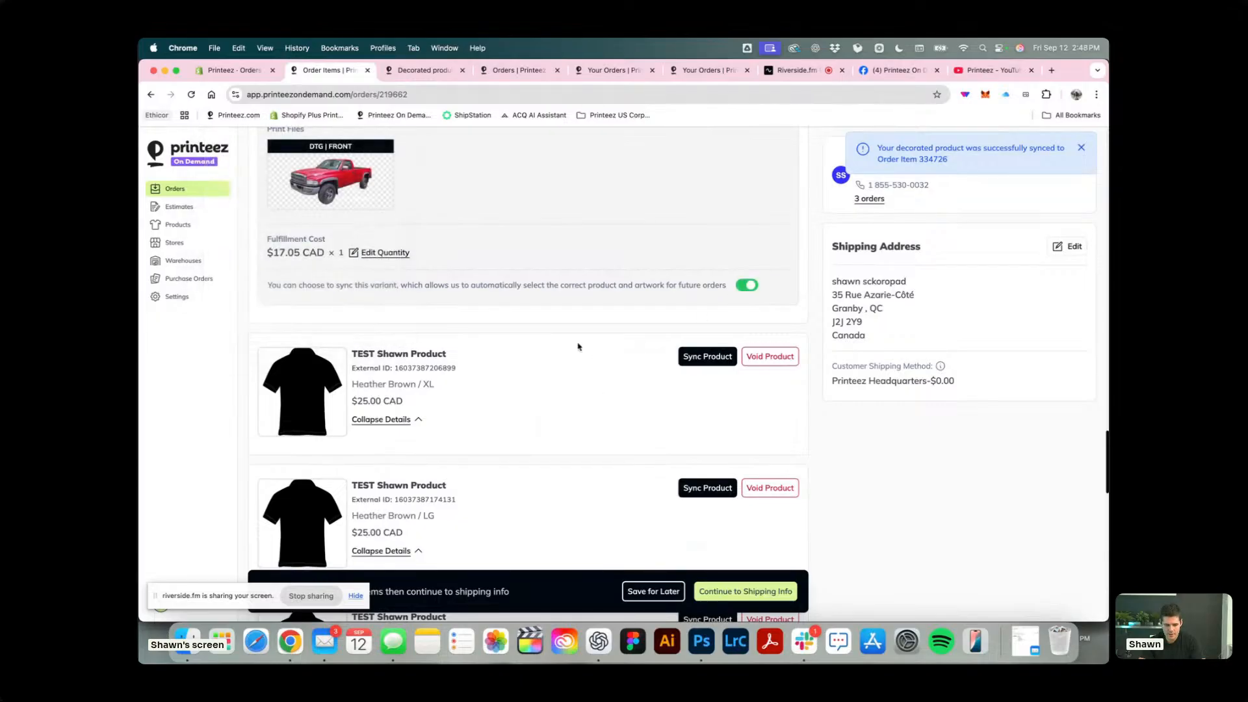
Sync the Heather Brown / XL item to the truck T-shirt as Gildan 5000 - XL - Dark Chocolate.
left_click(709, 357)
left_click(314, 312)
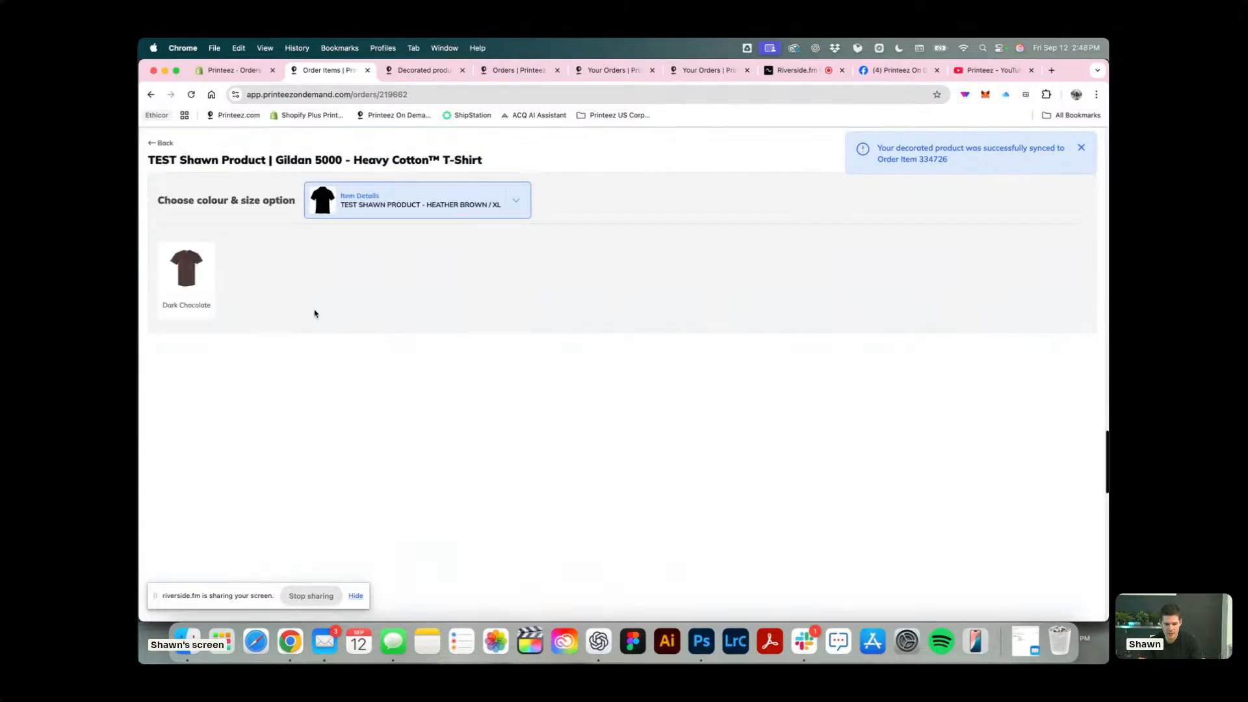
double_click(197, 296)
left_click(346, 418)
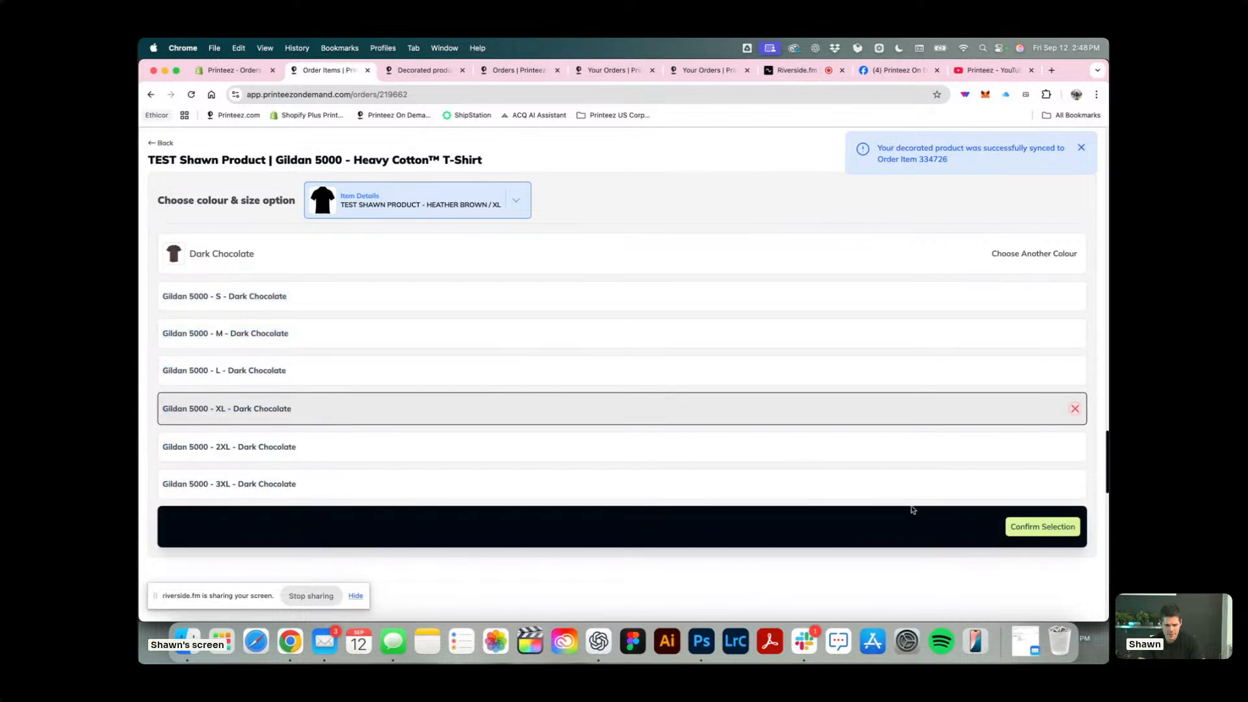
left_click(1036, 524)
Sync the Heather Brown / LG item to the truck T-shirt as Gildan 5000 - L - Dark Chocolate.
scroll(403, 195, "down", 2)
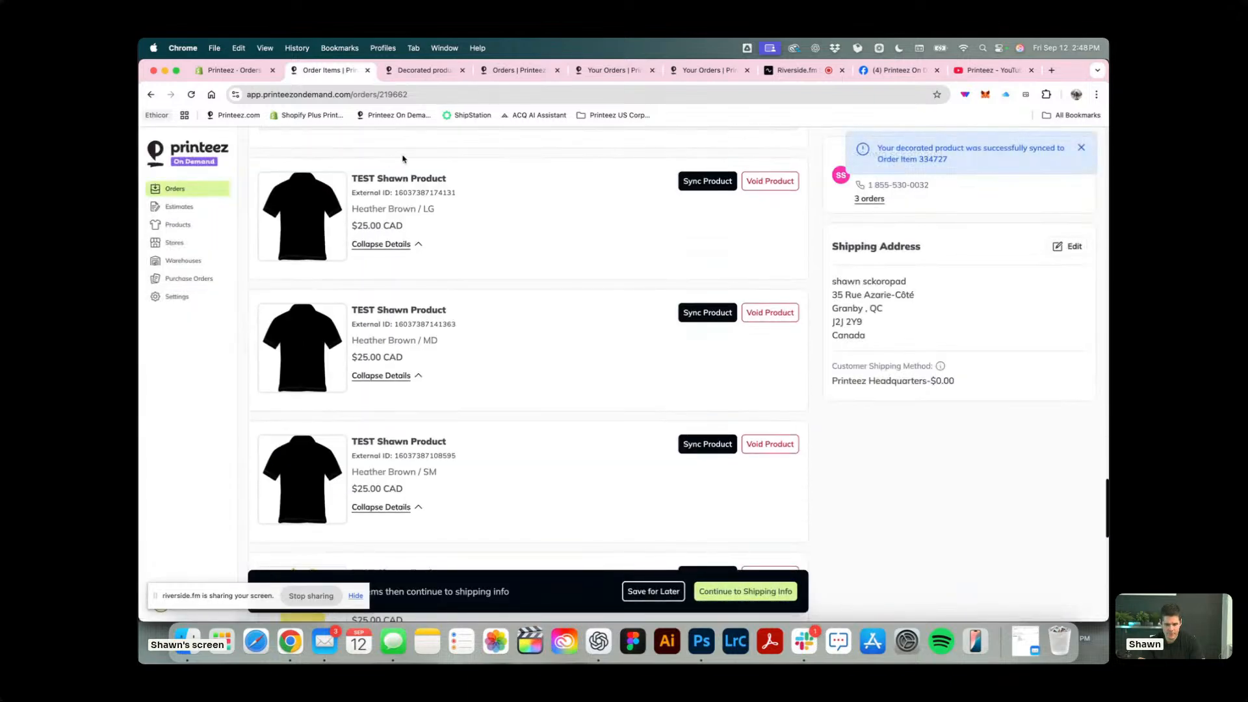
left_click(709, 182)
left_click(338, 322)
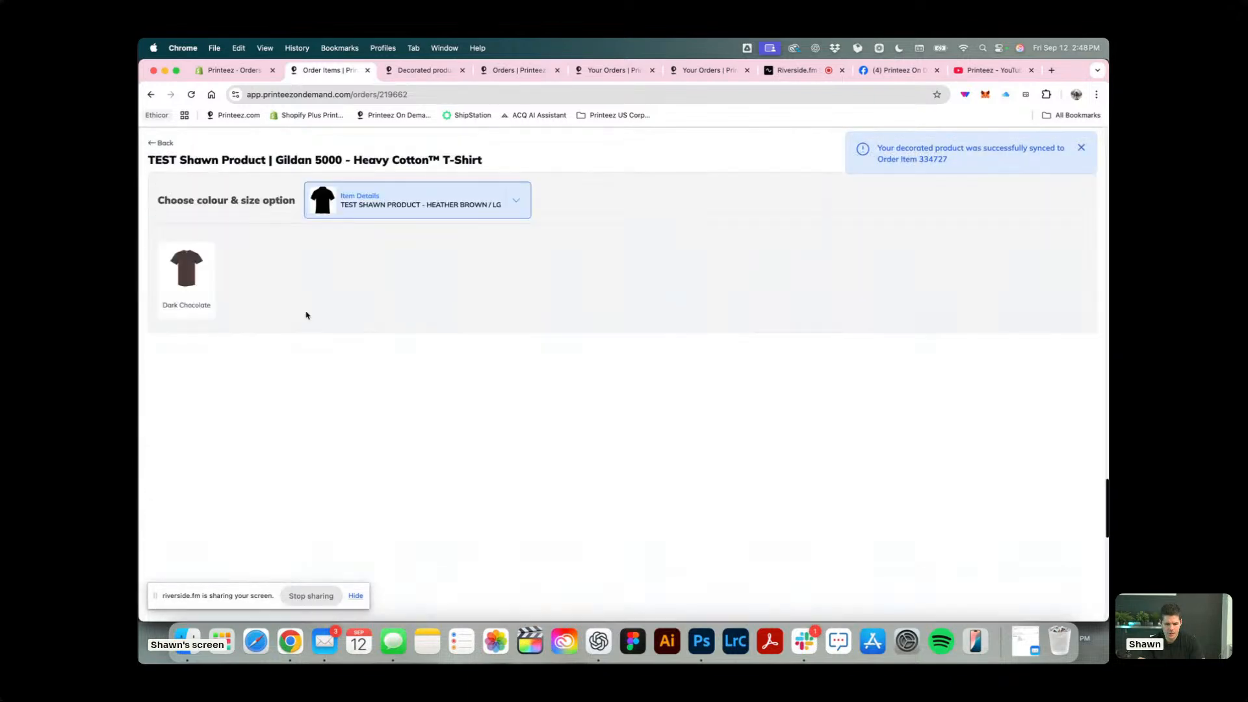
left_click(198, 291)
left_click(378, 377)
left_click(1039, 528)
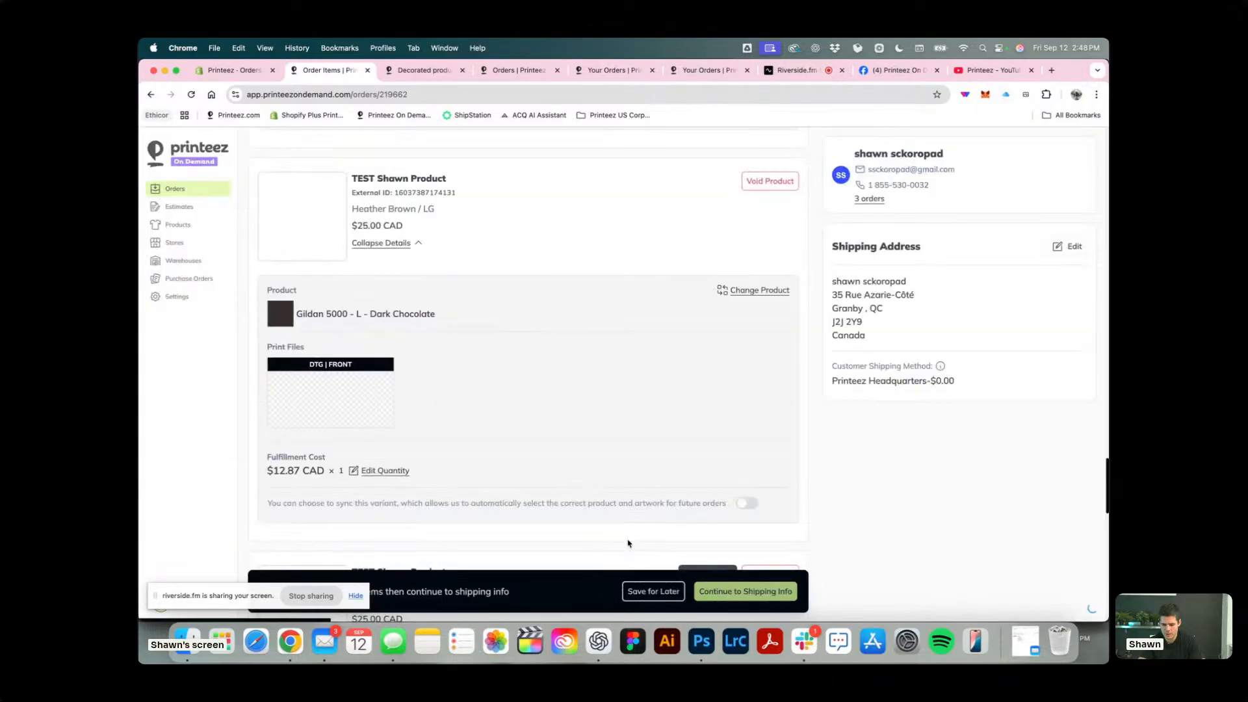
Sync the Heather Brown / MD item to the truck T-shirt as Gildan 5000 - M - Dark Chocolate.
scroll(414, 417, "down", 5)
scroll(455, 396, "up", 2)
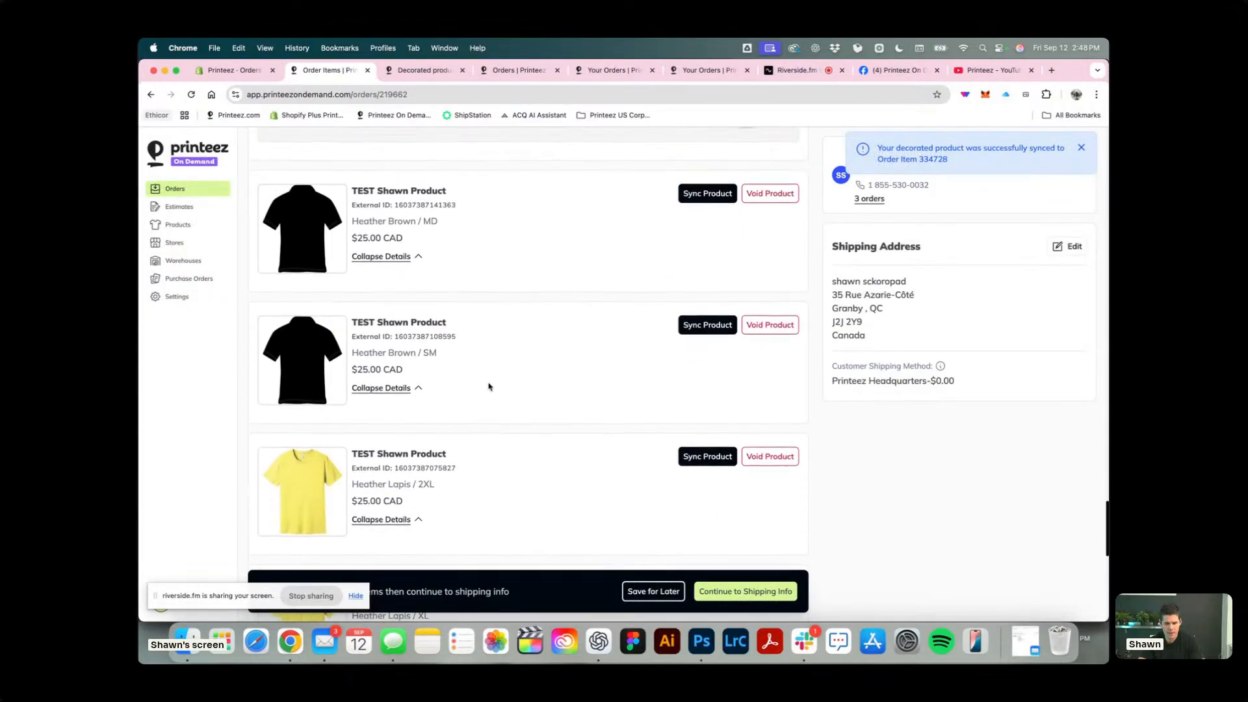
left_click(710, 194)
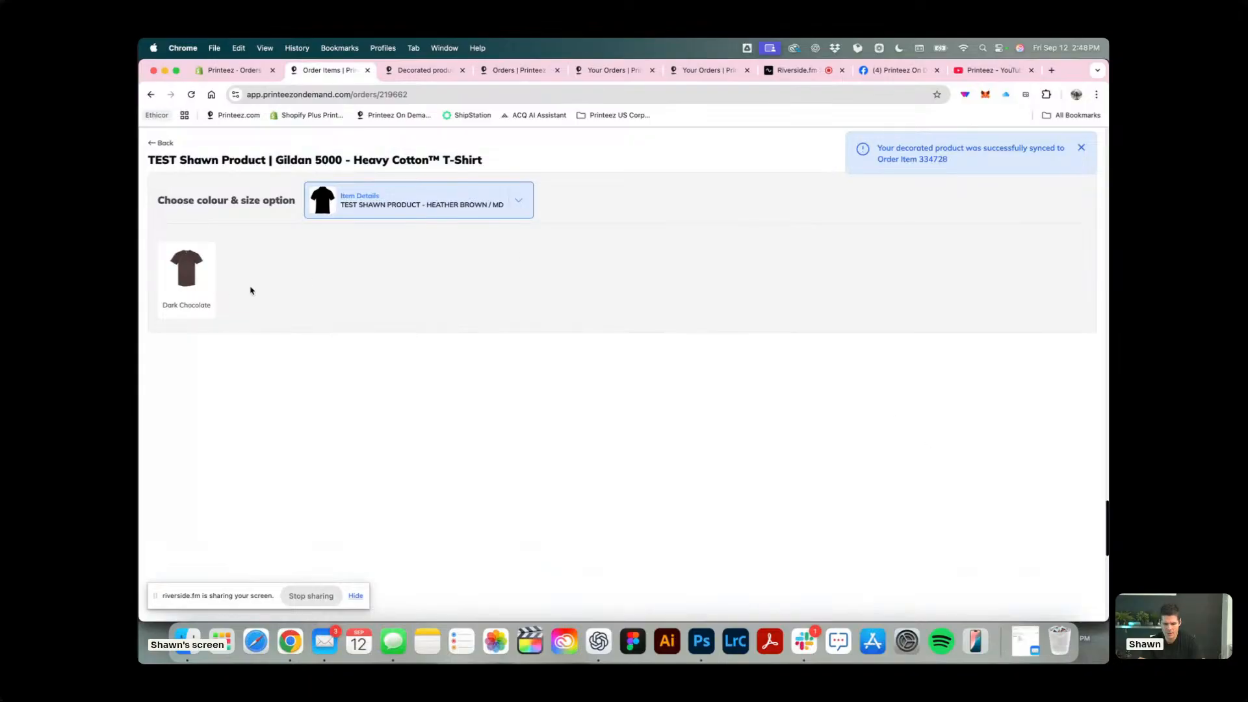
left_click(207, 278)
left_click(441, 336)
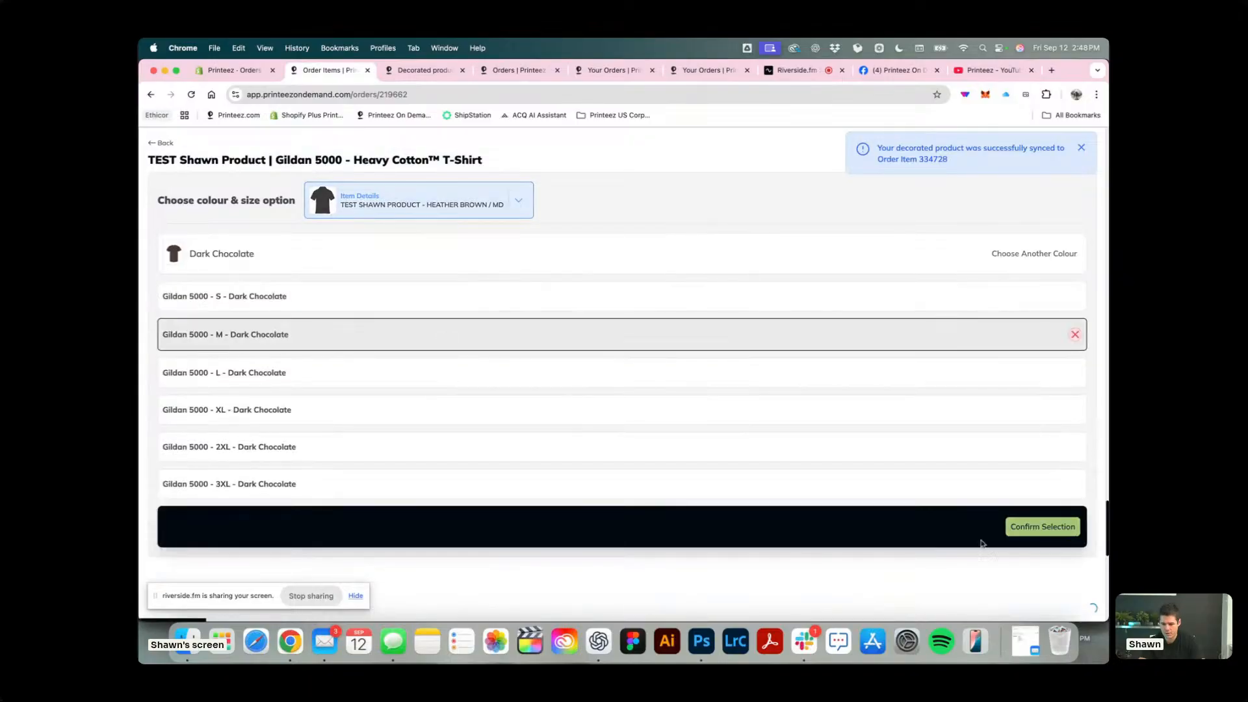
left_click(1043, 526)
Sync the Heather Brown / SM item to the truck T-shirt as Gildan 5000 - S - Dark Chocolate.
left_click(708, 330)
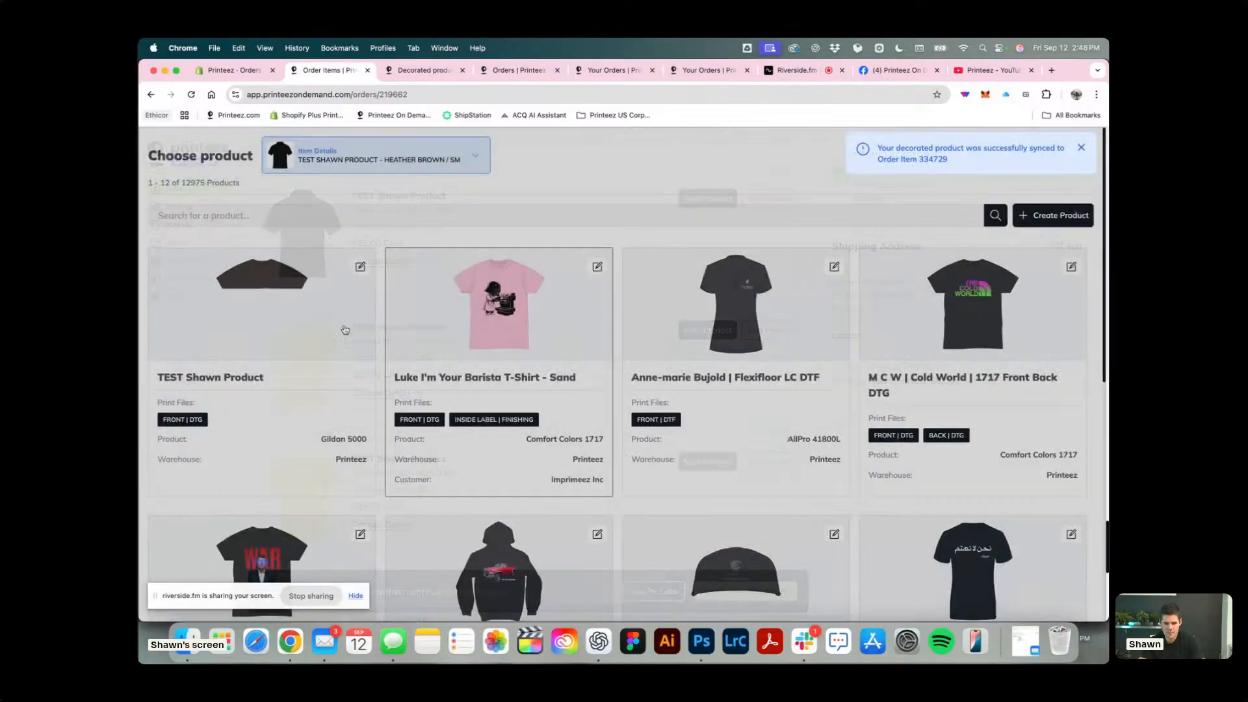
left_click(170, 281)
left_click(359, 289)
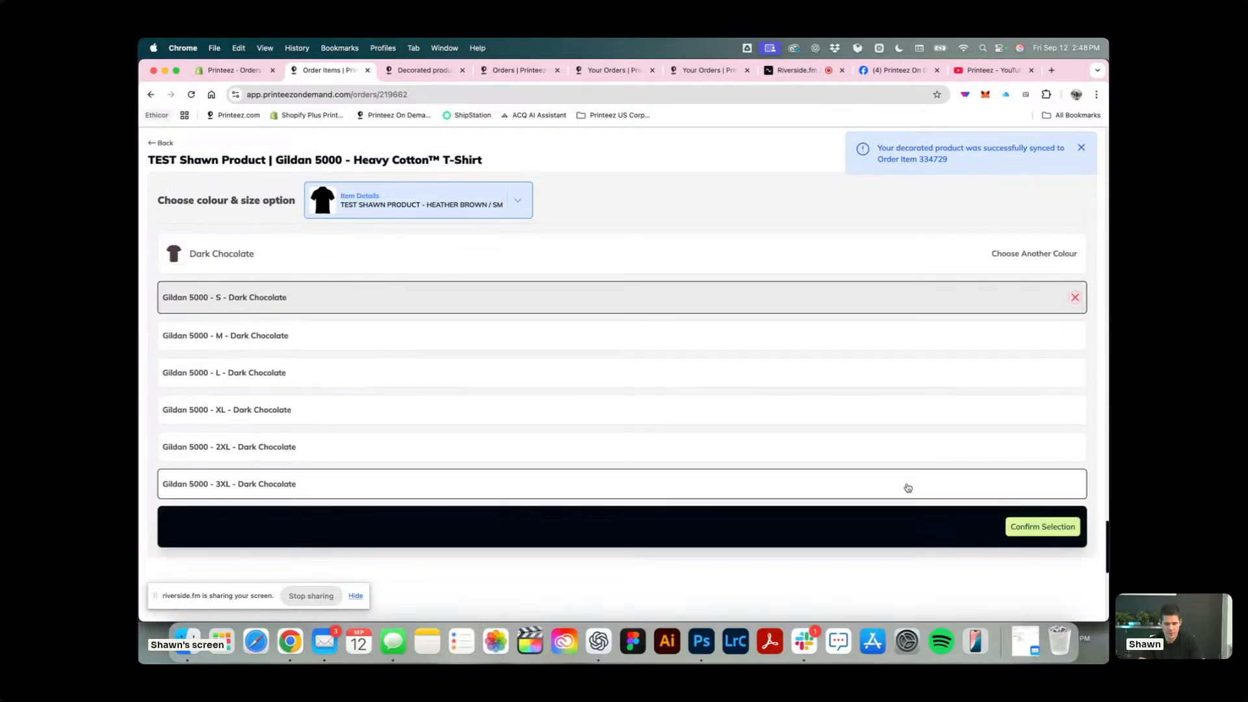
left_click(1031, 525)
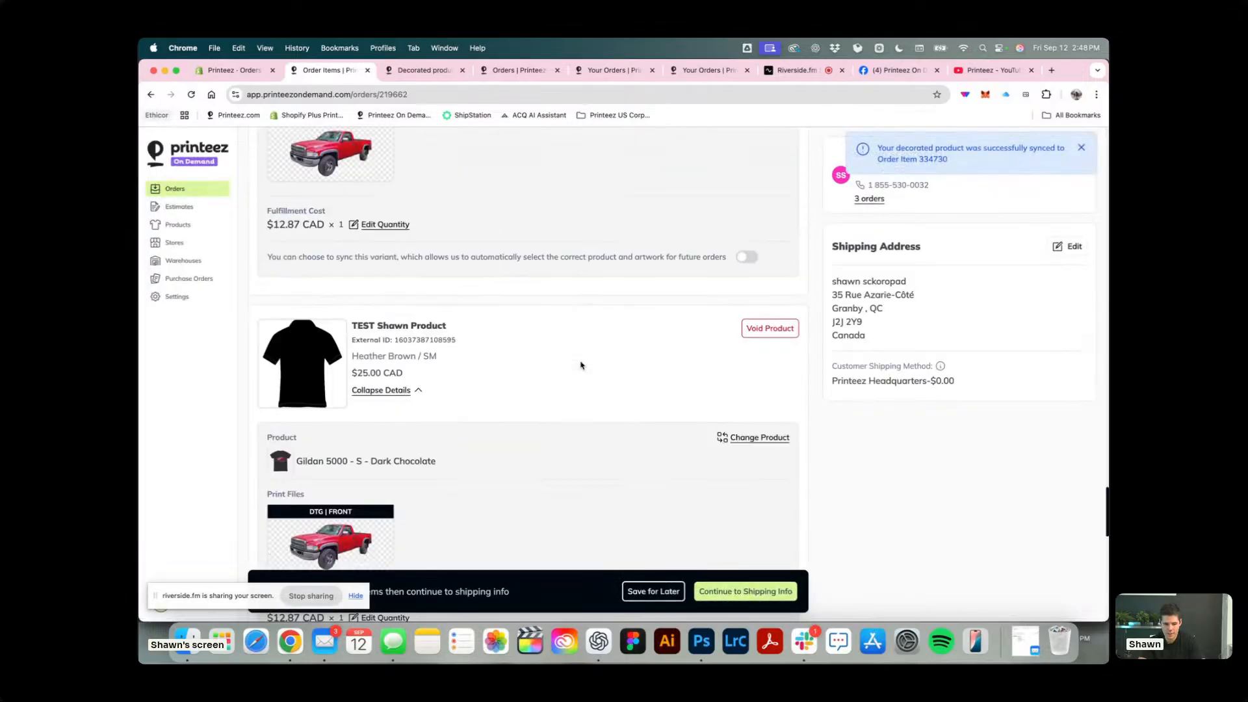
Turn on variant syncing for future orders on the Heather Brown items from SM up to XL.
scroll(582, 366, "down", 2)
scroll(747, 515, "down", 3)
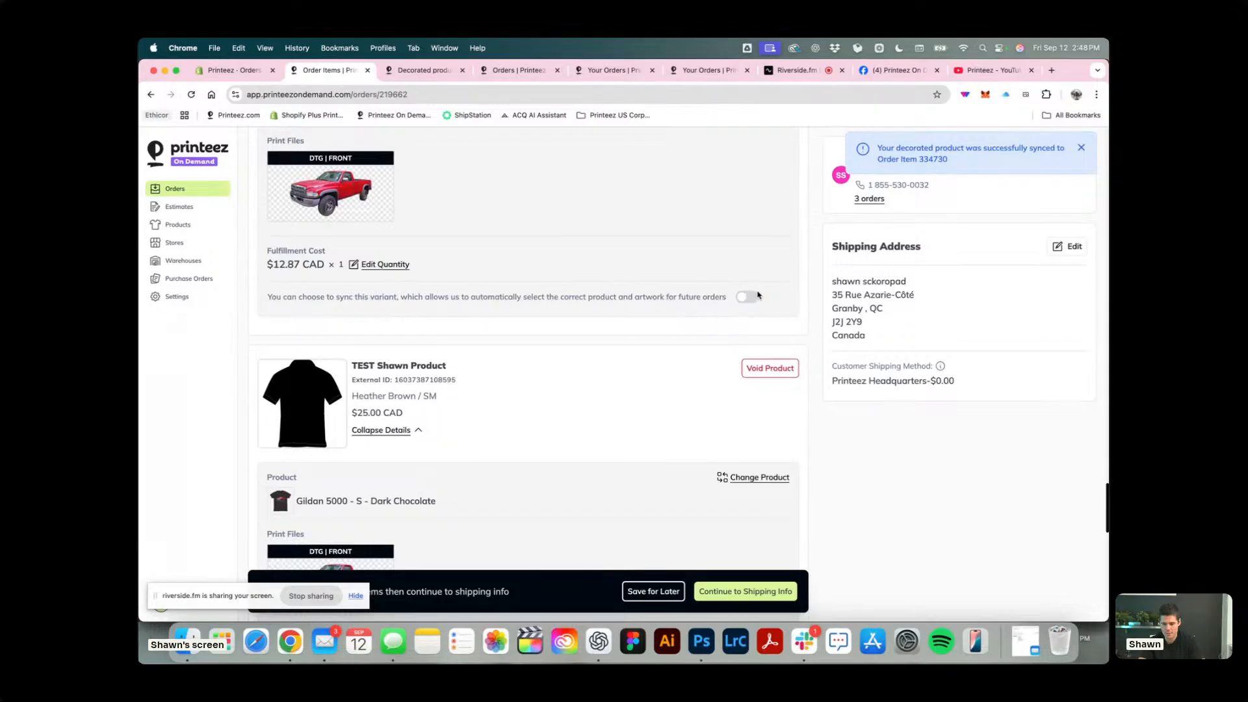
left_click(752, 296)
scroll(752, 298, "up", 6)
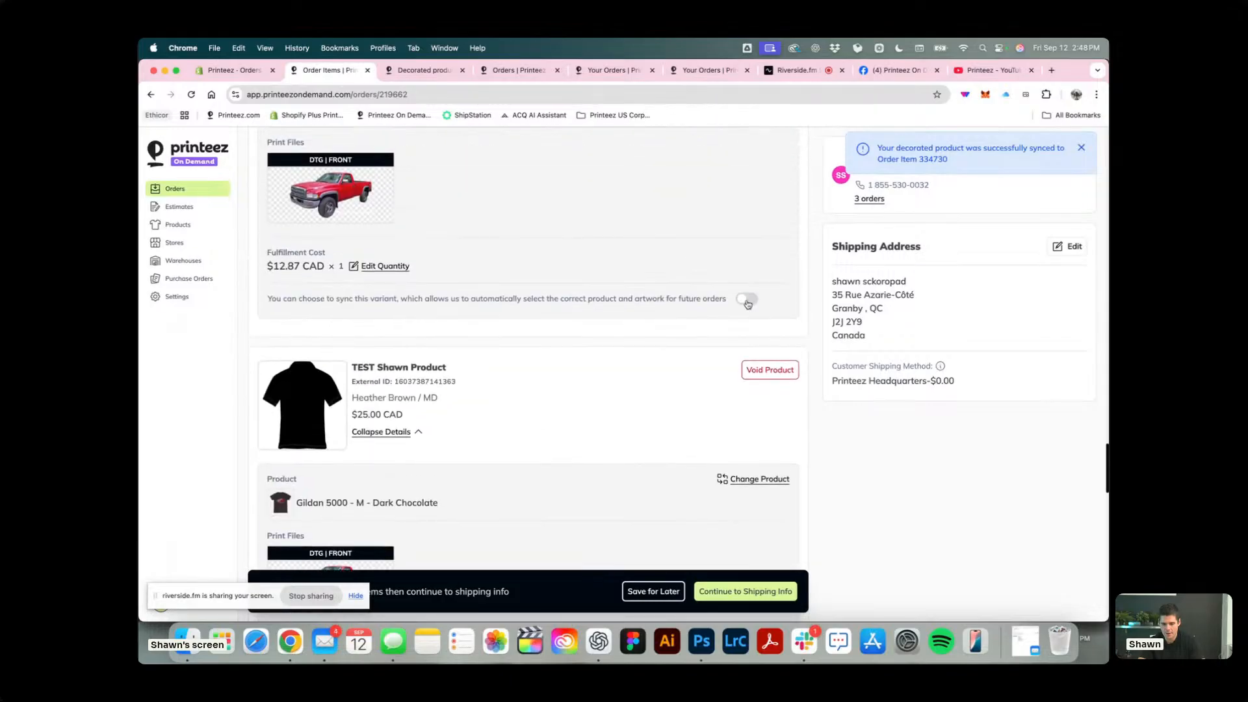
left_click(748, 303)
scroll(748, 304, "up", 4)
scroll(748, 304, "up", 4)
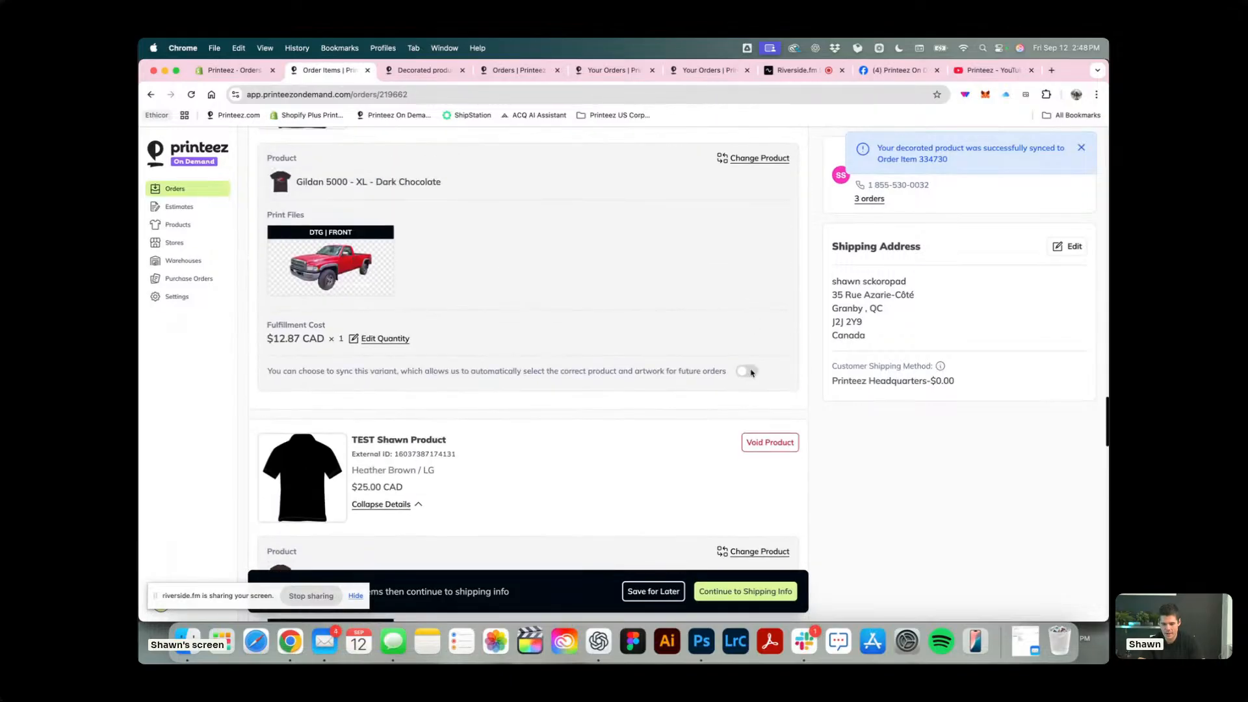
left_click(747, 371)
scroll(751, 372, "down", 4)
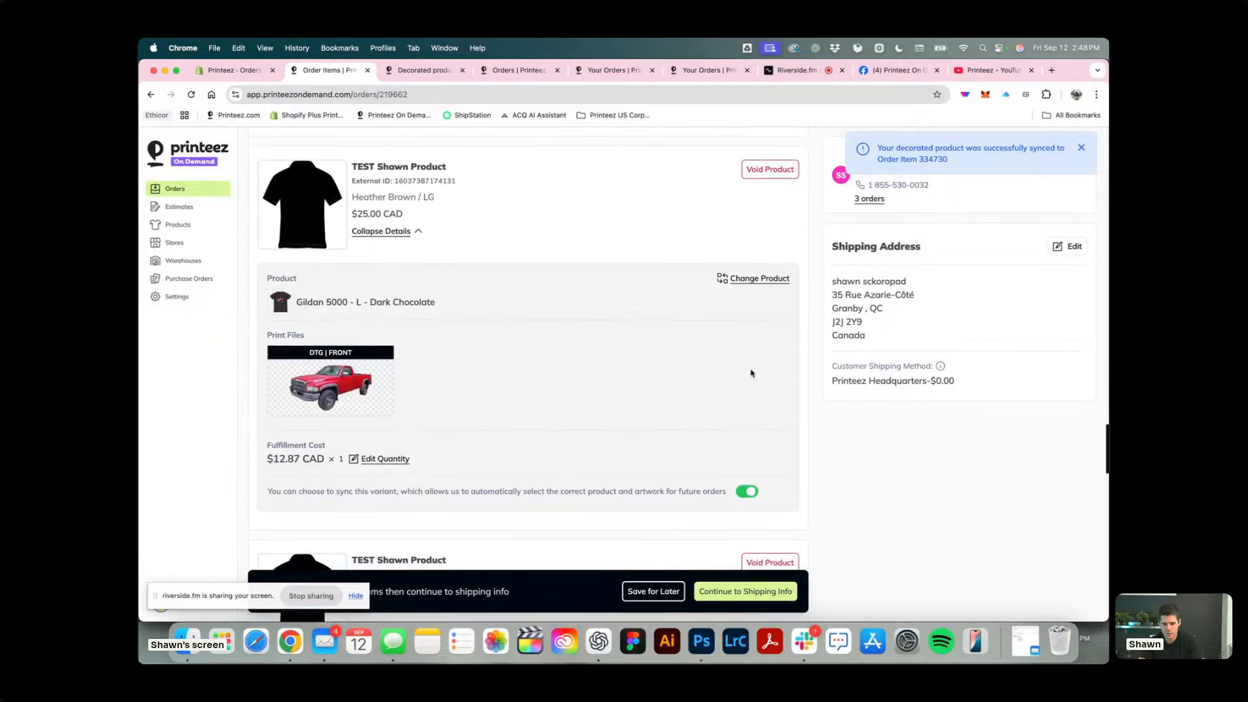
Sync the Heather Lapis / 2XL item to the barista T-shirt as Comfort Colors 1717 - 2XL - Ivory.
scroll(751, 373, "down", 5)
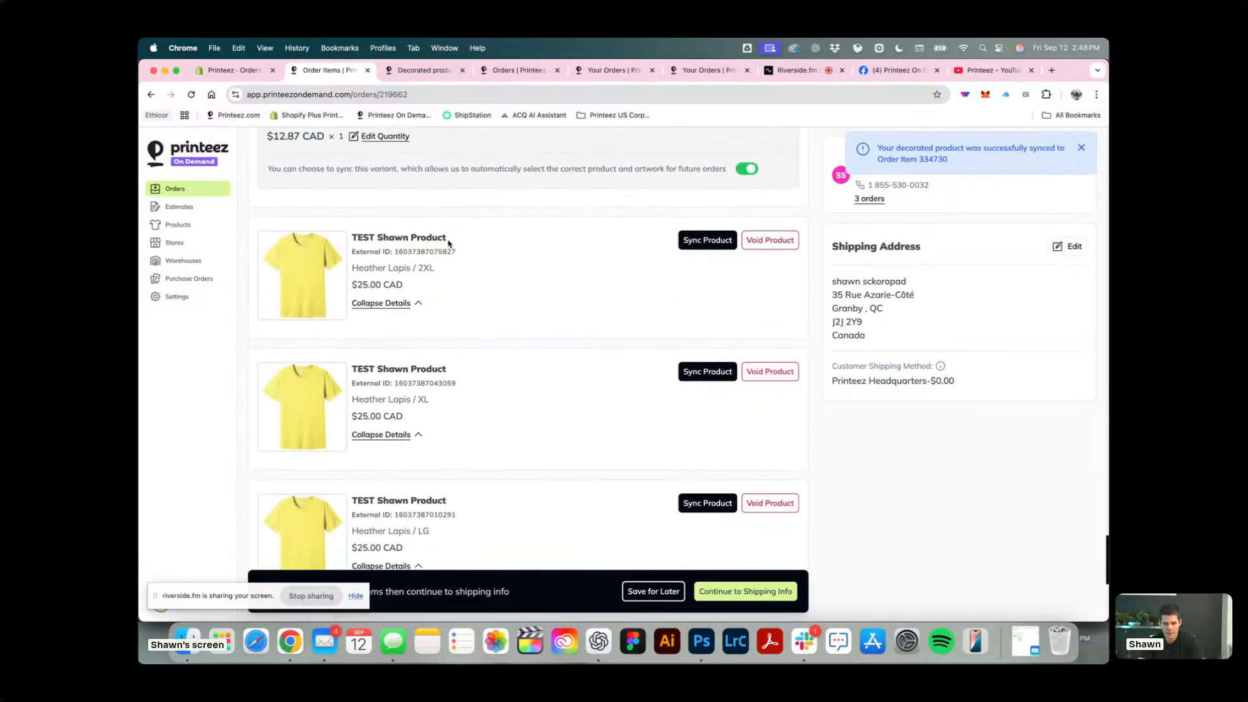
left_click(715, 234)
left_click(432, 346)
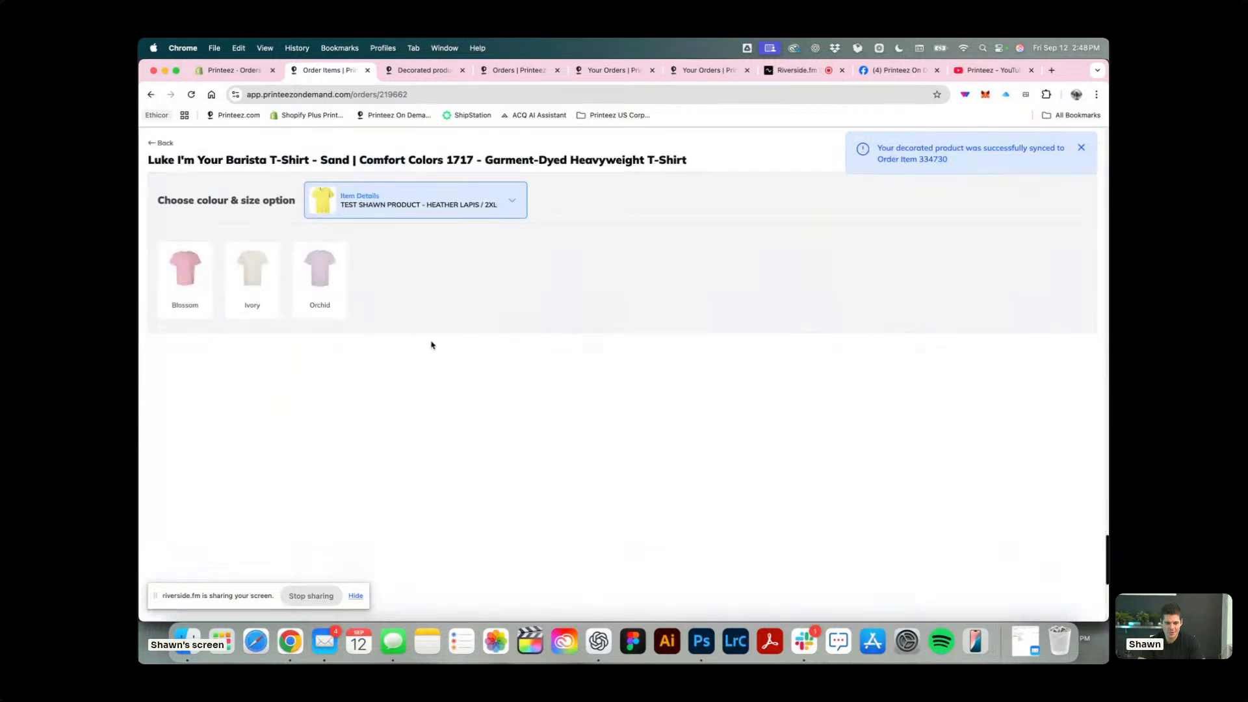
left_click(258, 278)
left_click(351, 448)
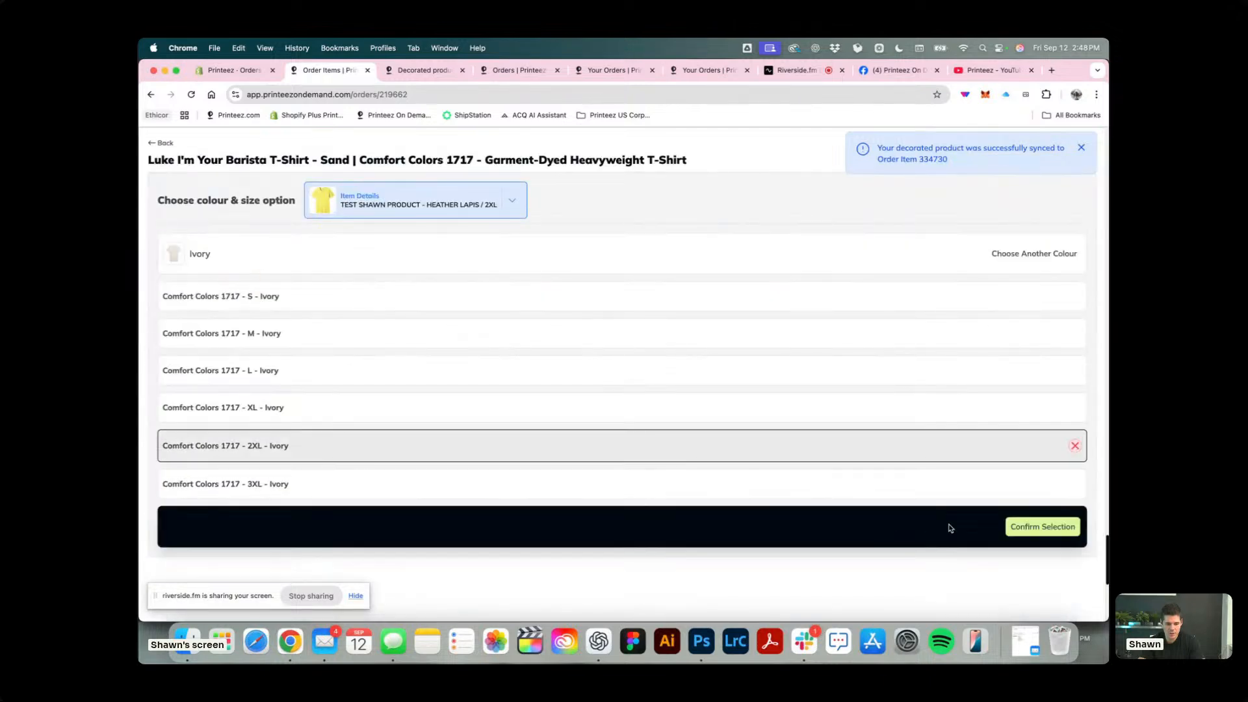
left_click(1026, 527)
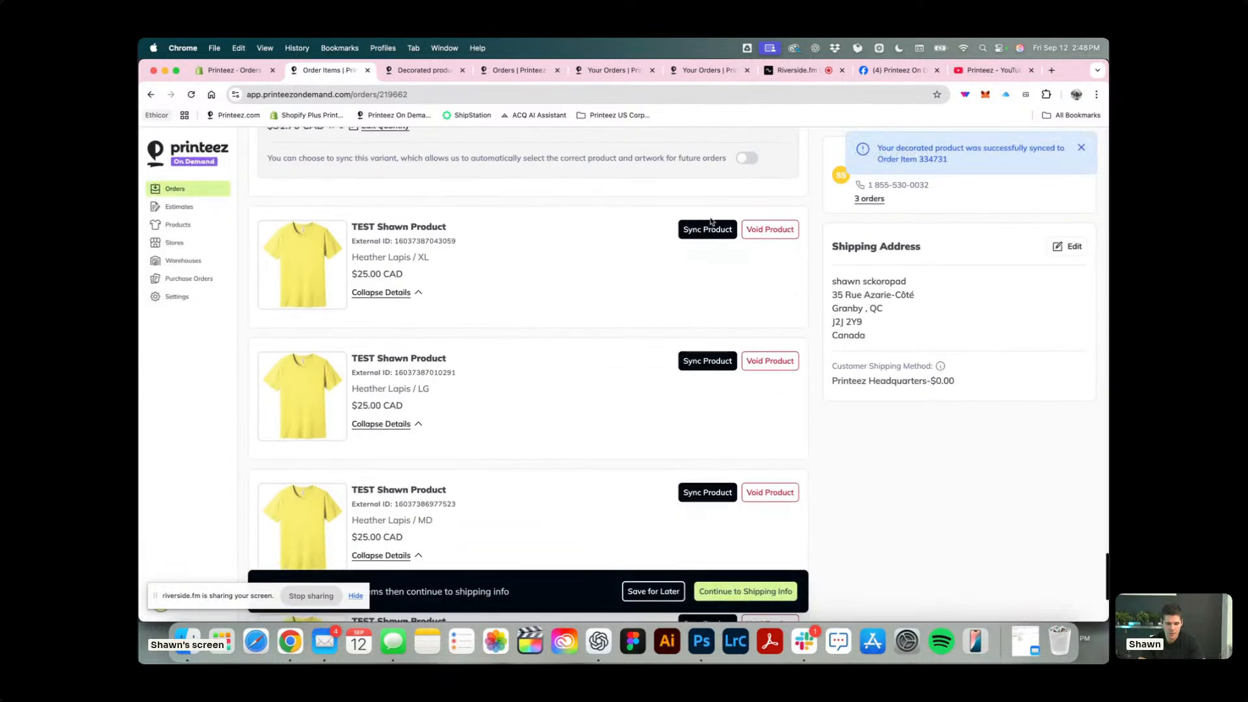
Sync the Heather Lapis / XL item to the barista T-shirt as Comfort Colors 1717 - XL - Ivory.
left_click(720, 235)
left_click(432, 346)
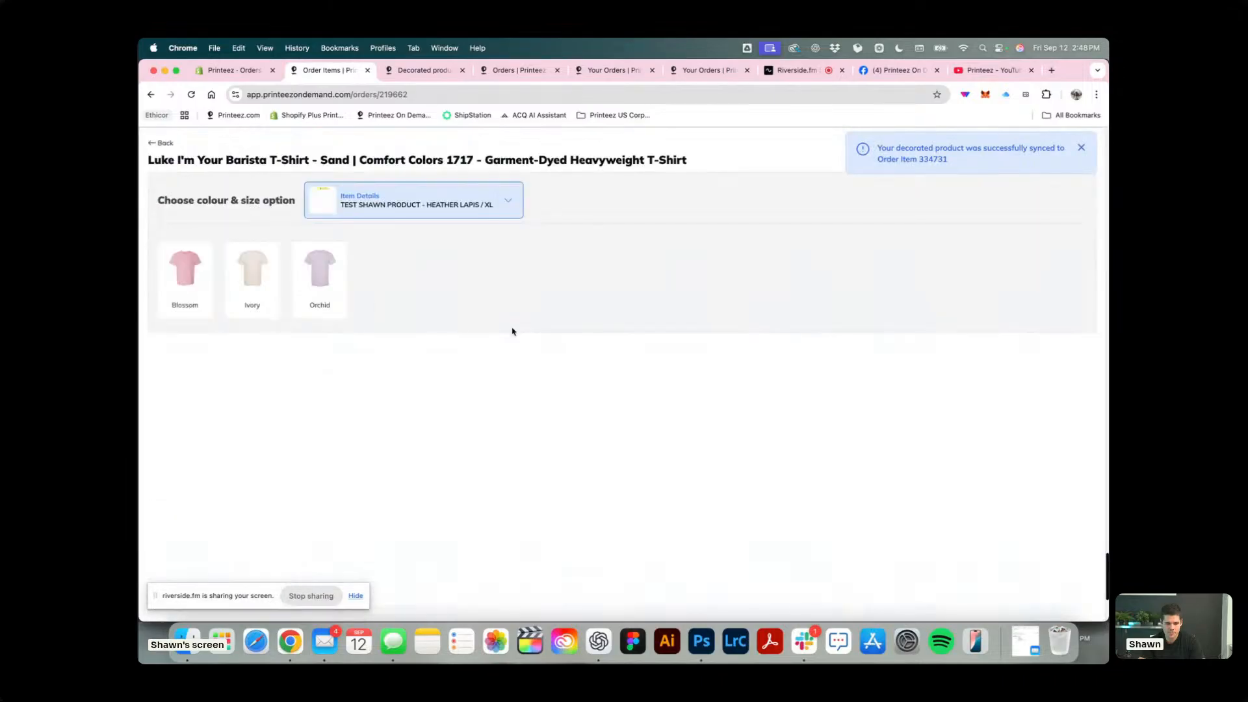
left_click(251, 300)
left_click(362, 444)
left_click(360, 408)
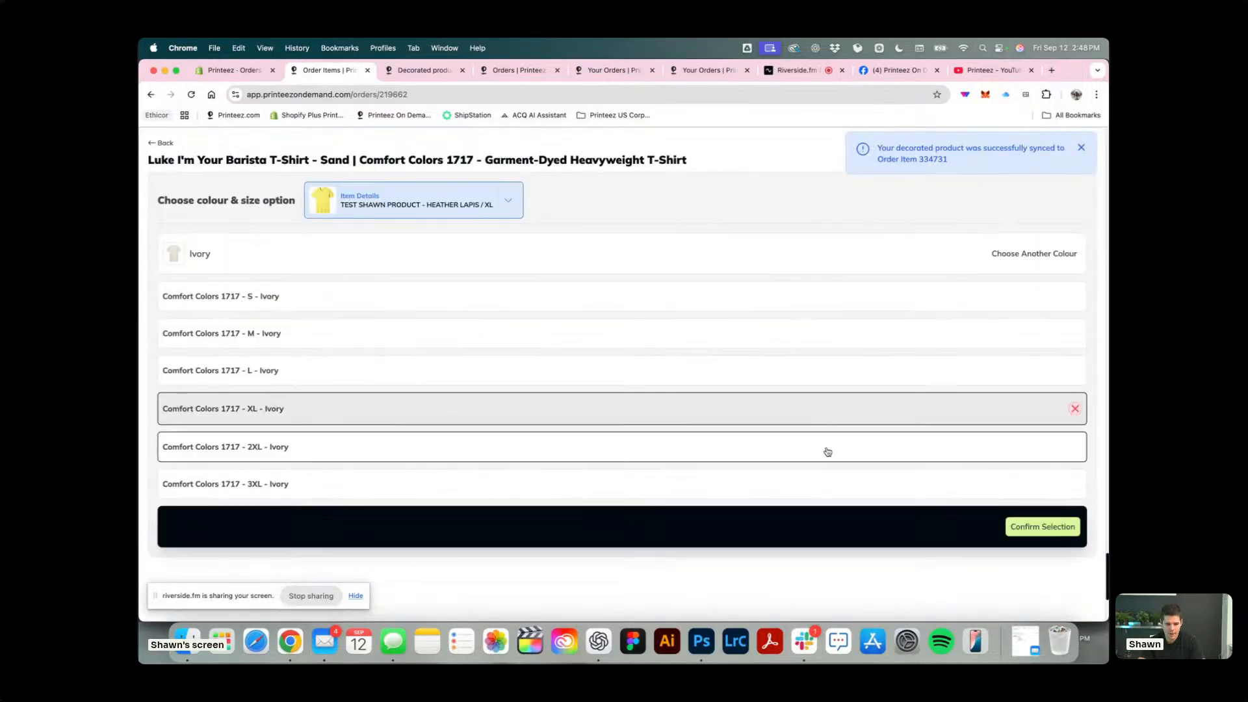
left_click(1027, 526)
Sync the Heather Lapis / LG item to the barista T-shirt as Comfort Colors 1717 - L - Ivory.
left_click(728, 220)
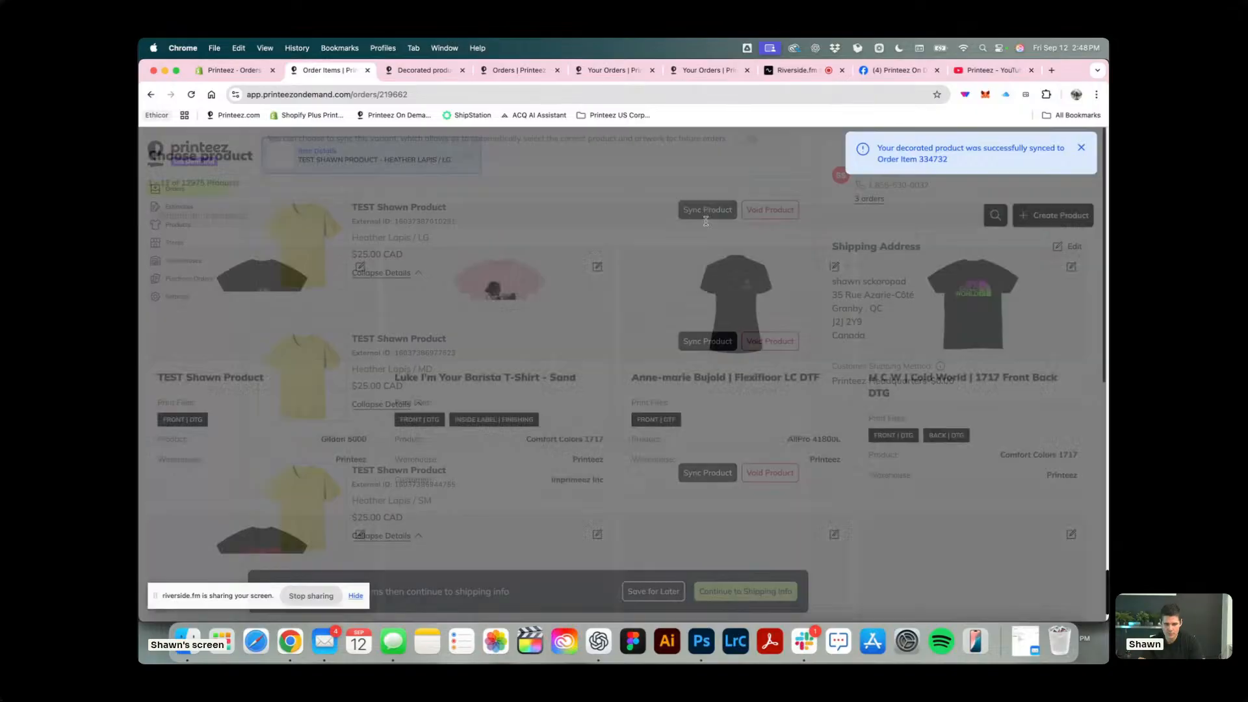
left_click(482, 319)
left_click(251, 280)
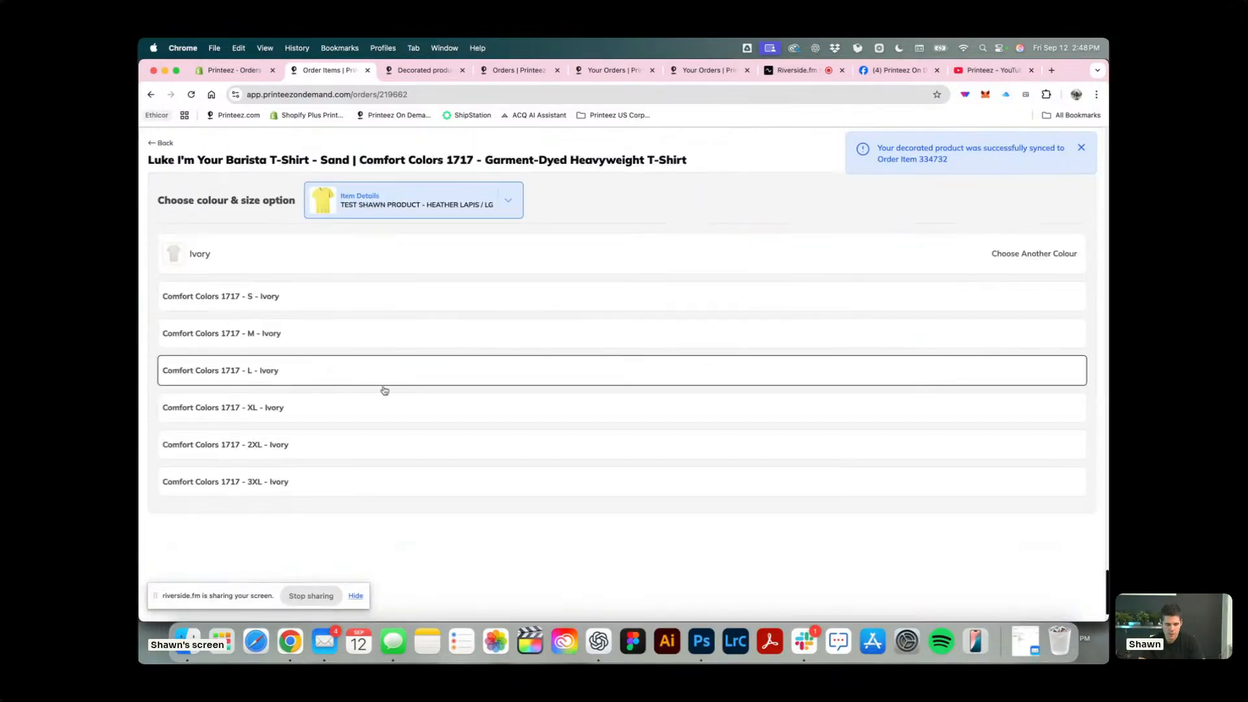
left_click(385, 385)
left_click(1028, 527)
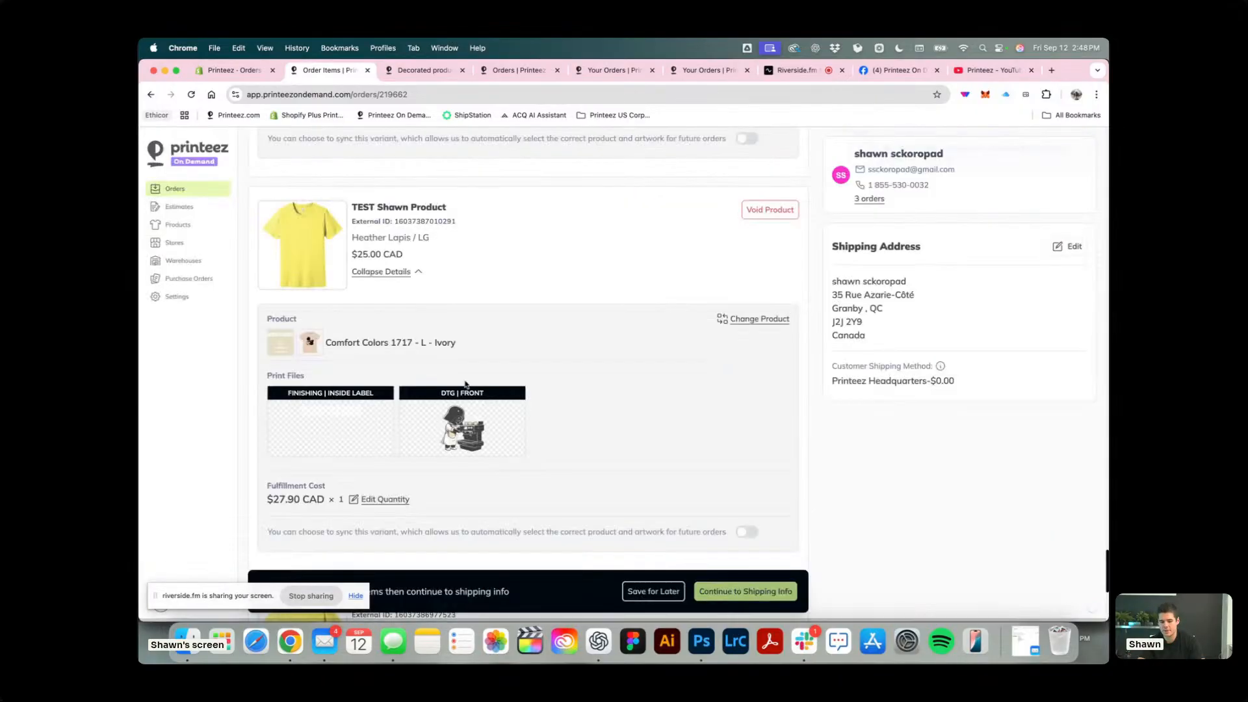
Sync the Heather Lapis / MD item to the barista T-shirt as Comfort Colors 1717 - M - Ivory.
scroll(466, 384, "down", 5)
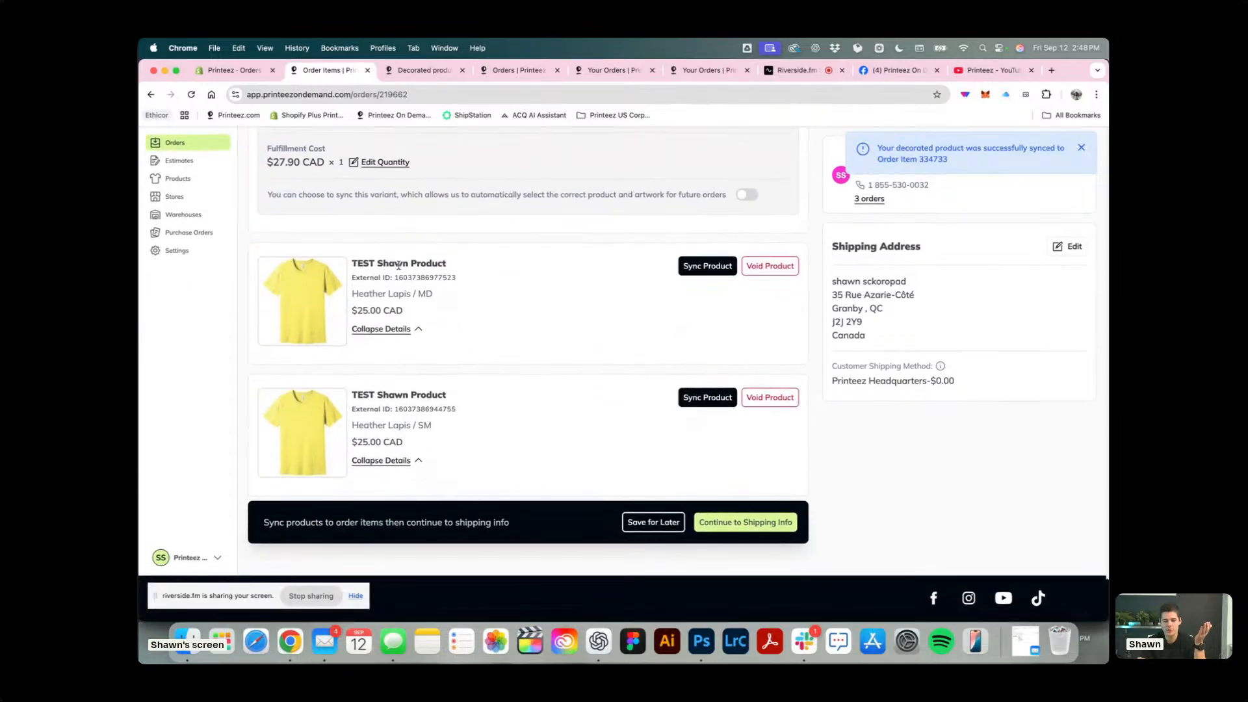
left_click(690, 258)
left_click(507, 270)
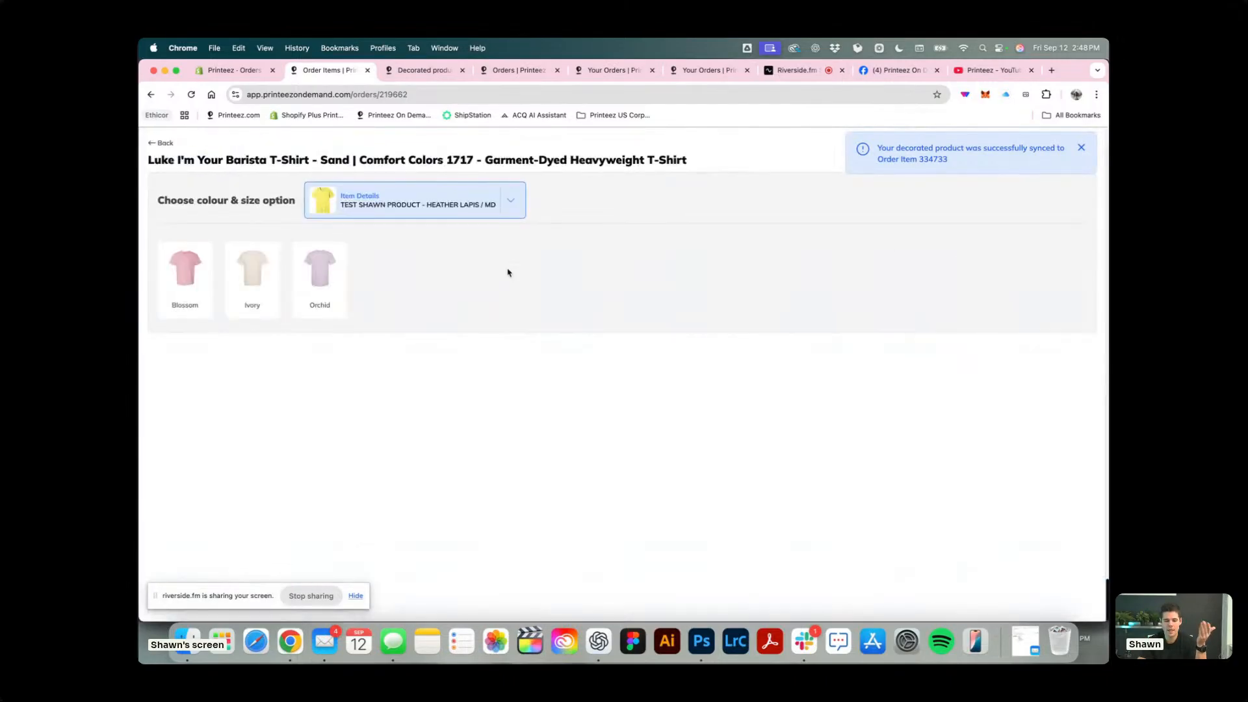
left_click(256, 290)
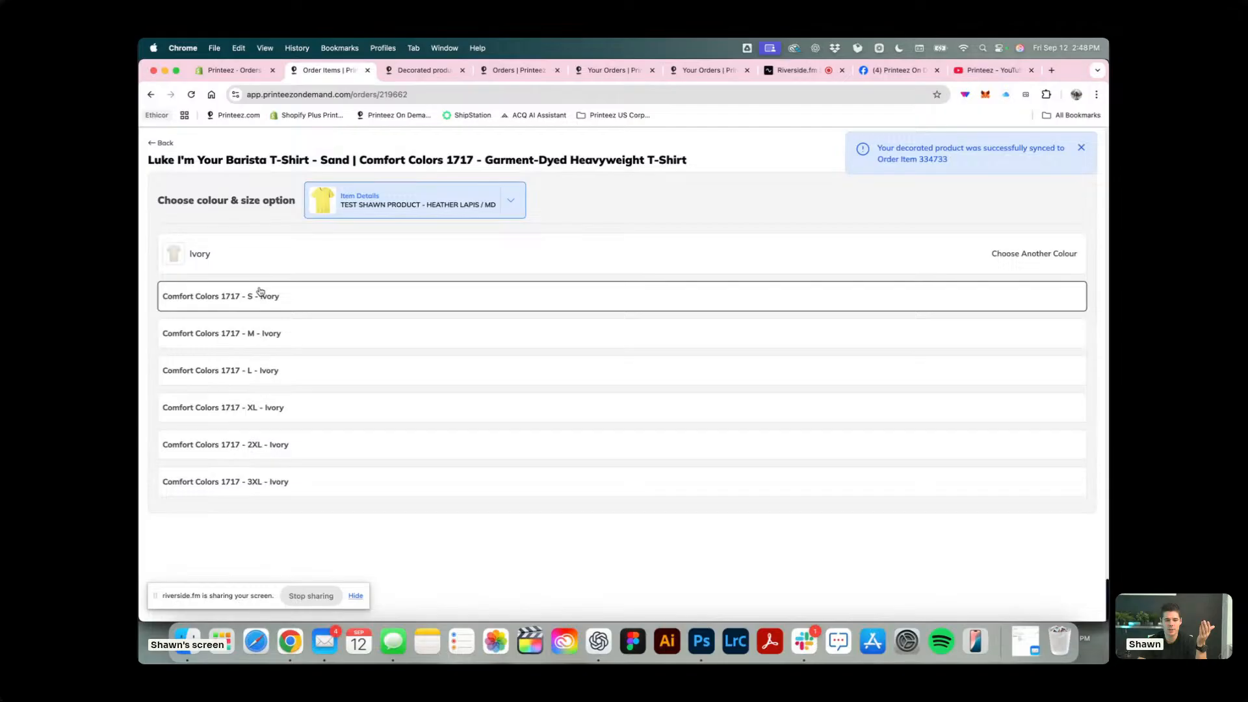
left_click(317, 341)
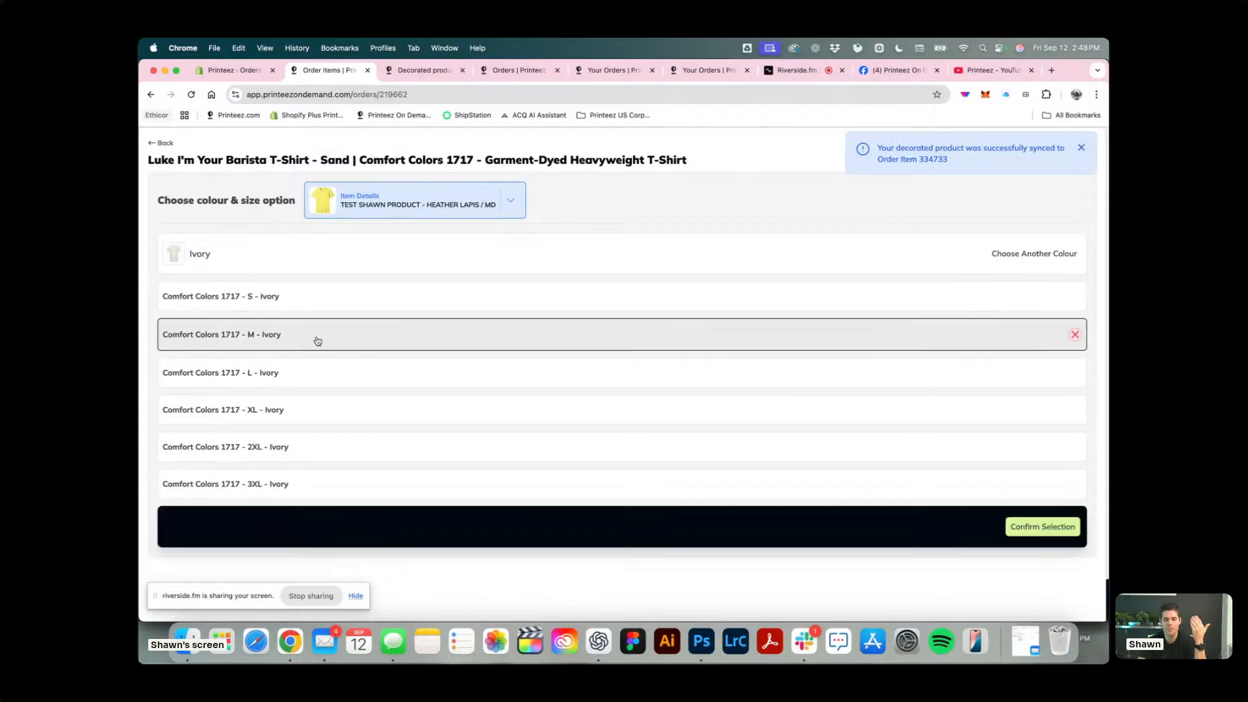
left_click(1037, 526)
Sync the Heather Lapis / SM item to the barista T-shirt as Comfort Colors 1717 - S - Ivory.
scroll(722, 414, "down", 5)
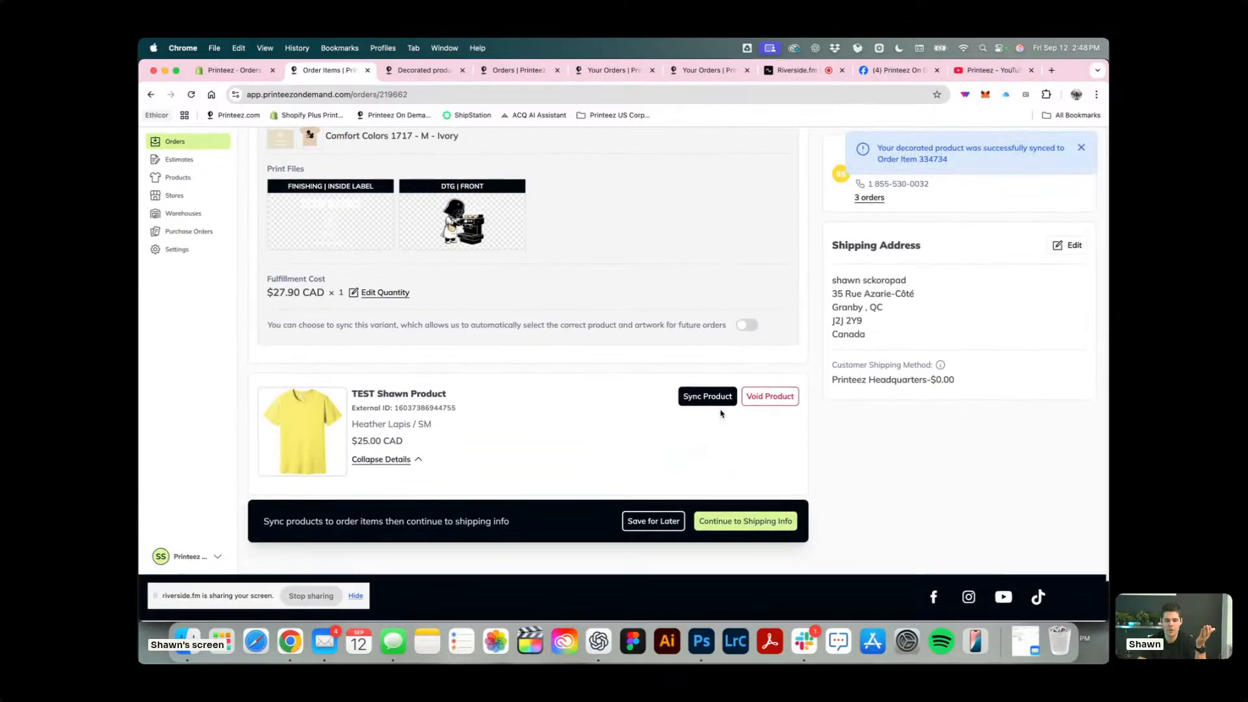
scroll(556, 350, "up", 1)
scroll(556, 351, "down", 1)
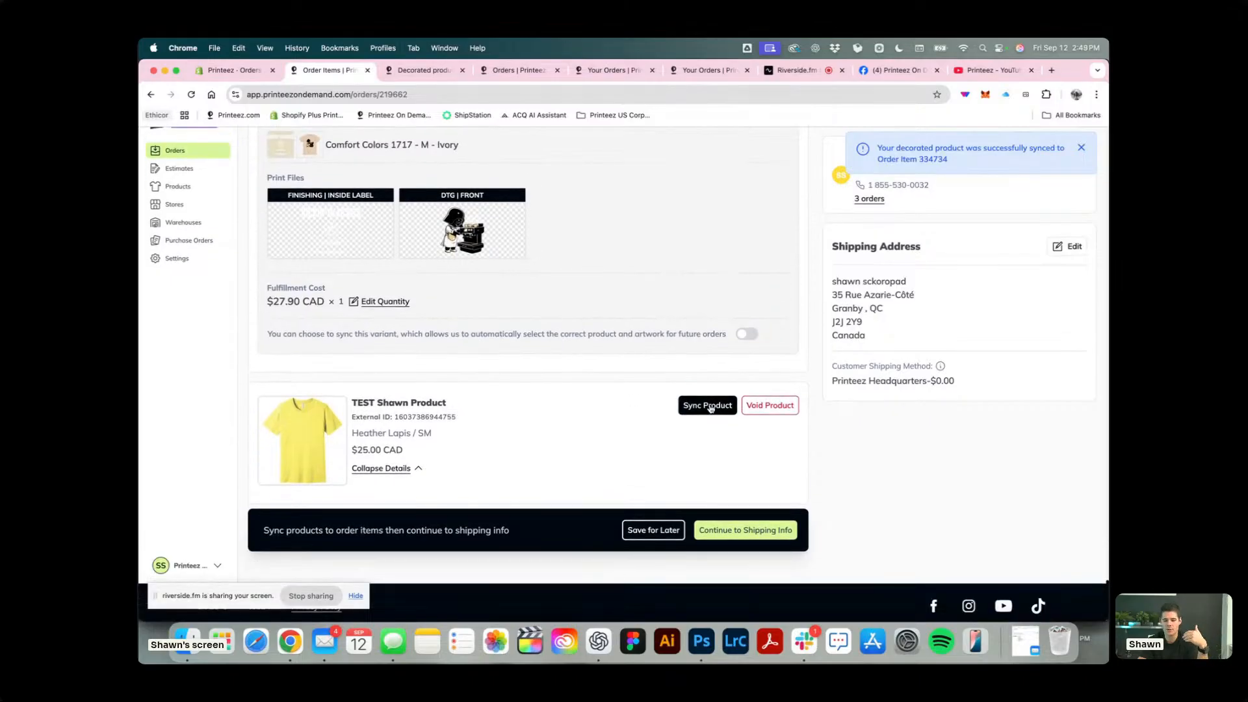
left_click(709, 405)
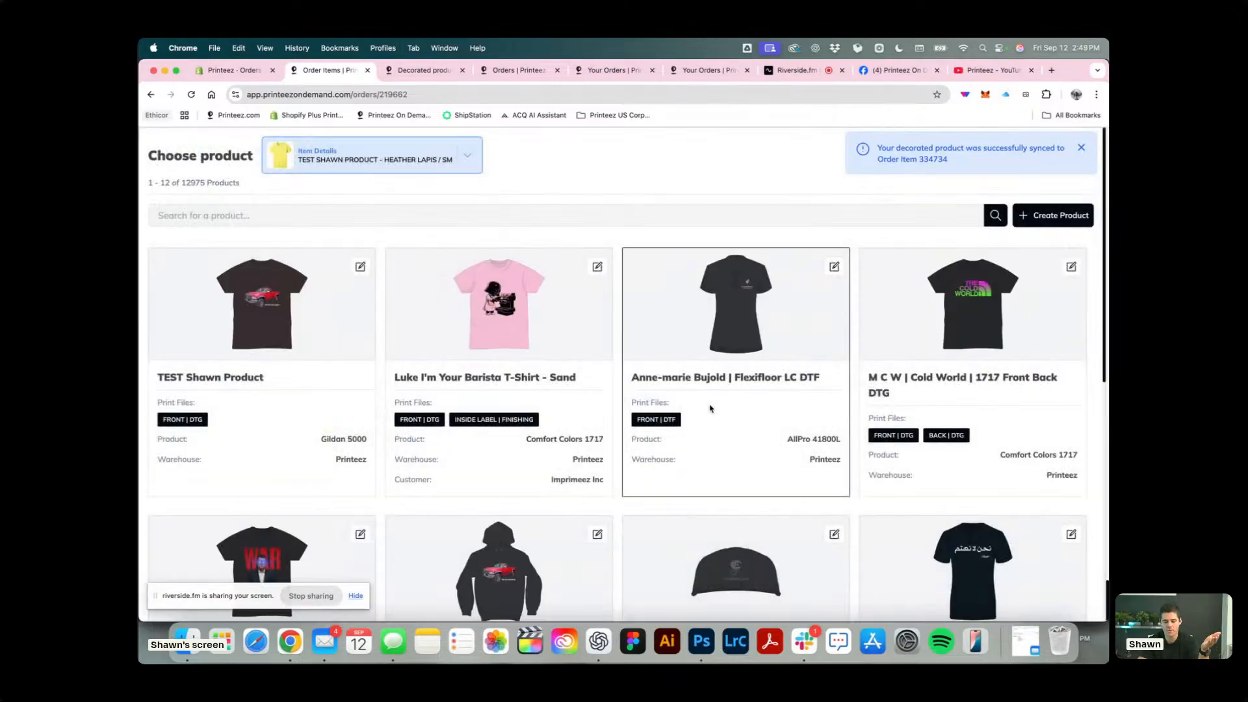
left_click(514, 320)
left_click(244, 300)
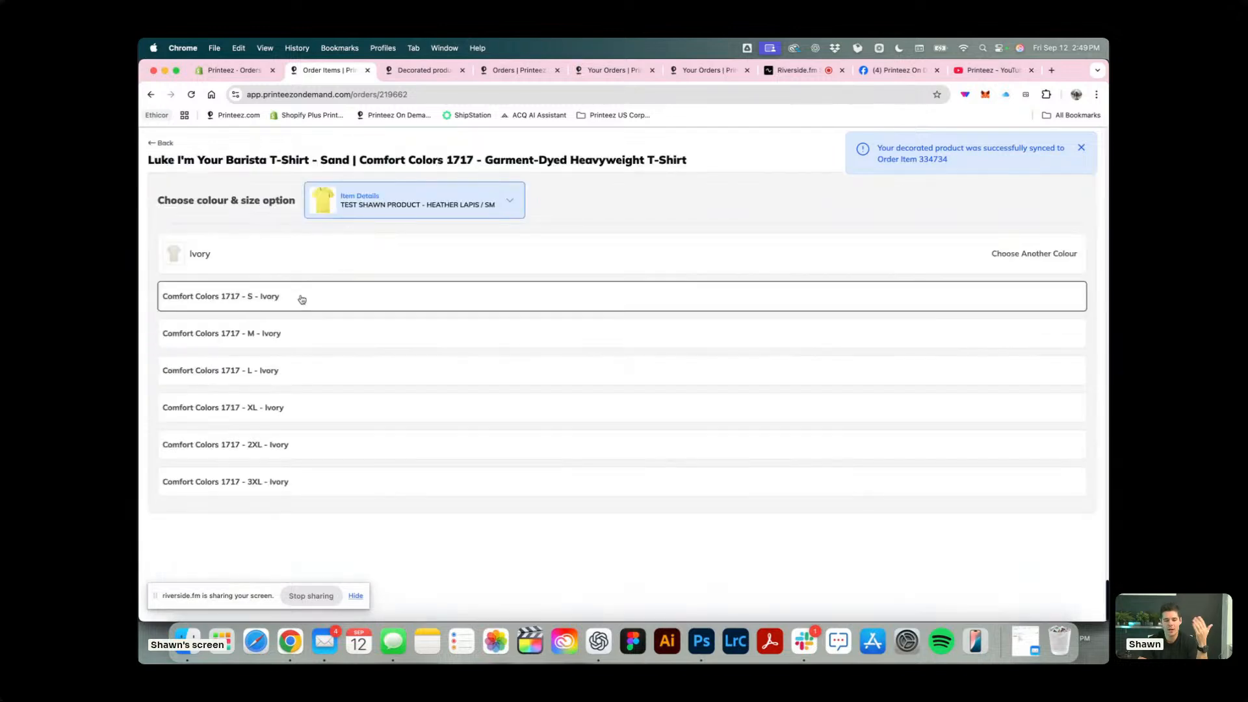
left_click(332, 298)
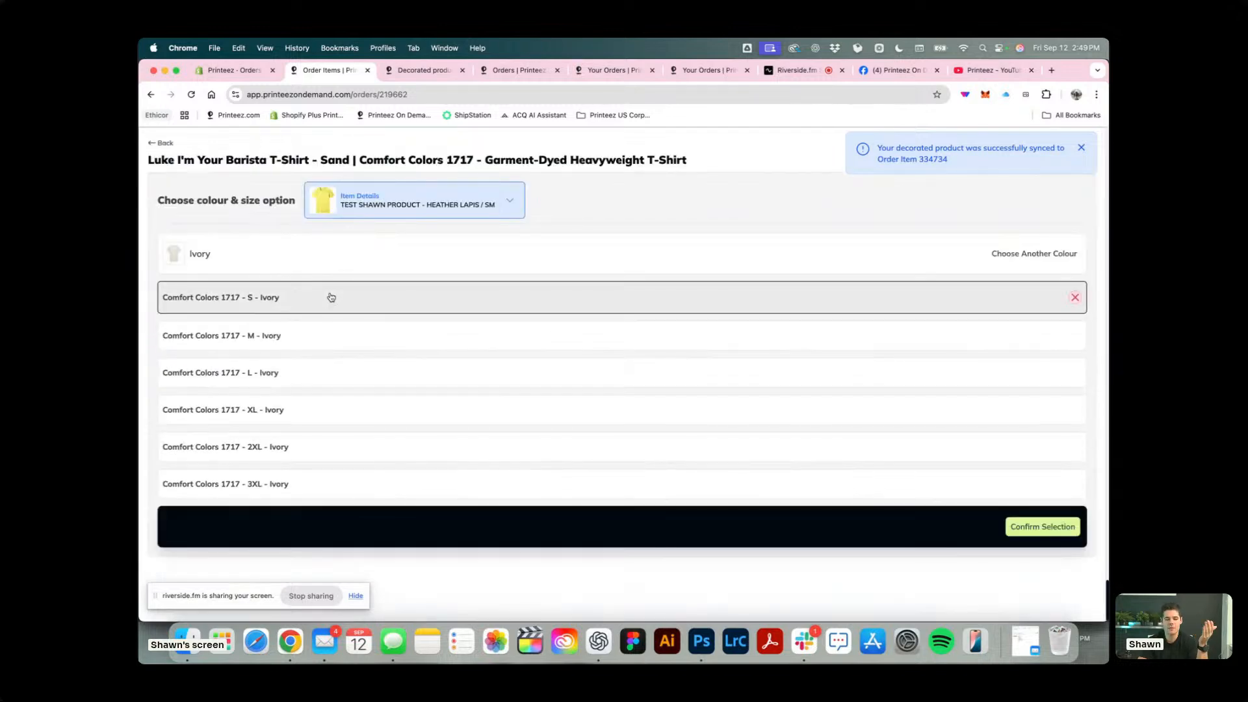
left_click(1027, 528)
Turn on variant syncing for future orders on the Heather Lapis / SM and Heather Lapis / MD items.
scroll(794, 434, "down", 5)
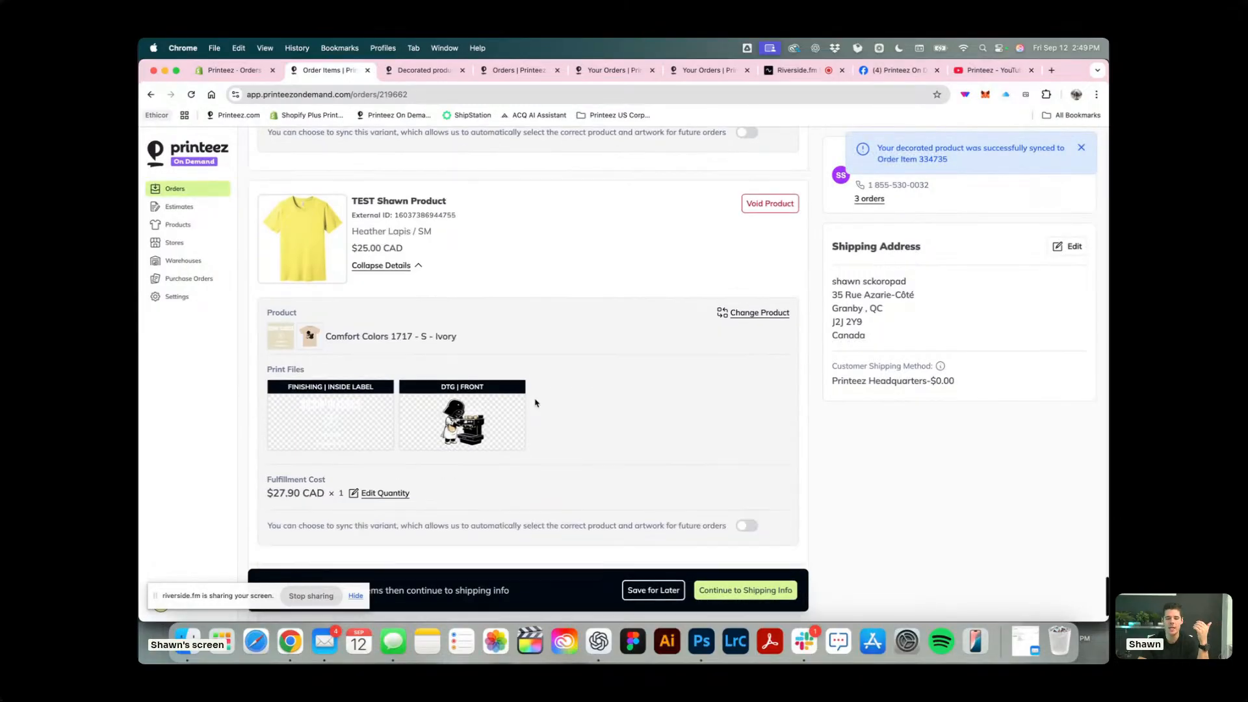
left_click(746, 457)
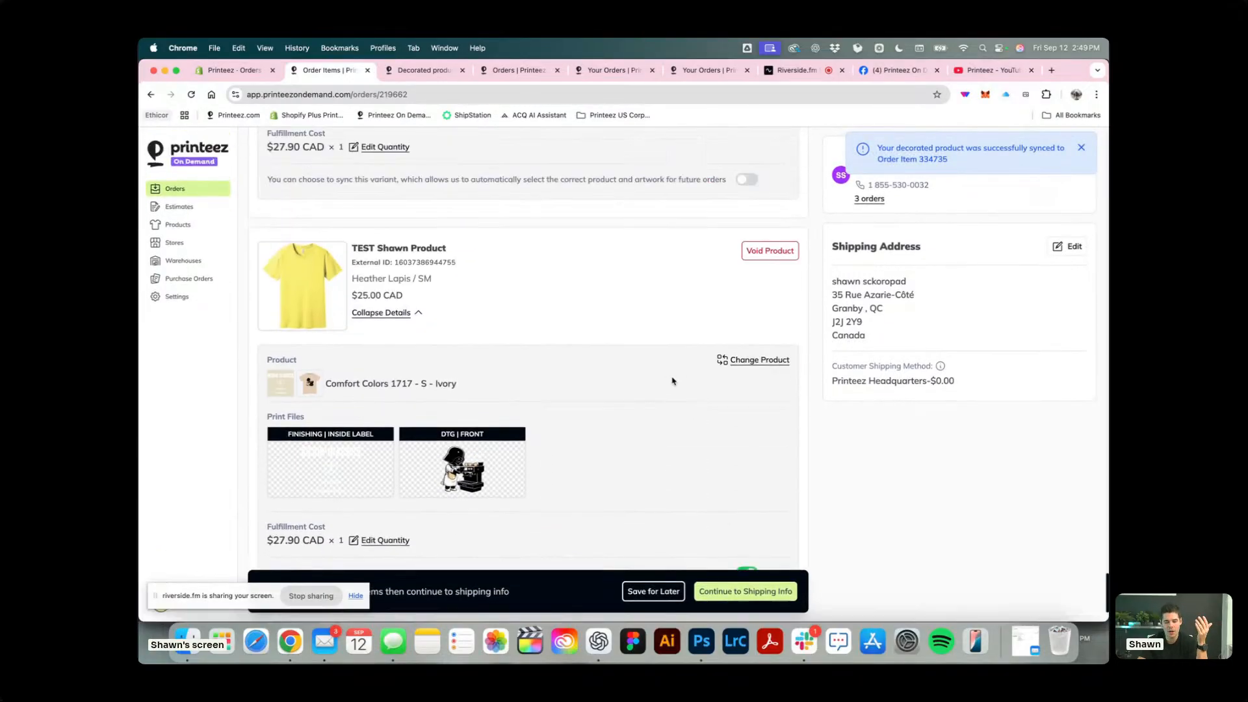
left_click(747, 299)
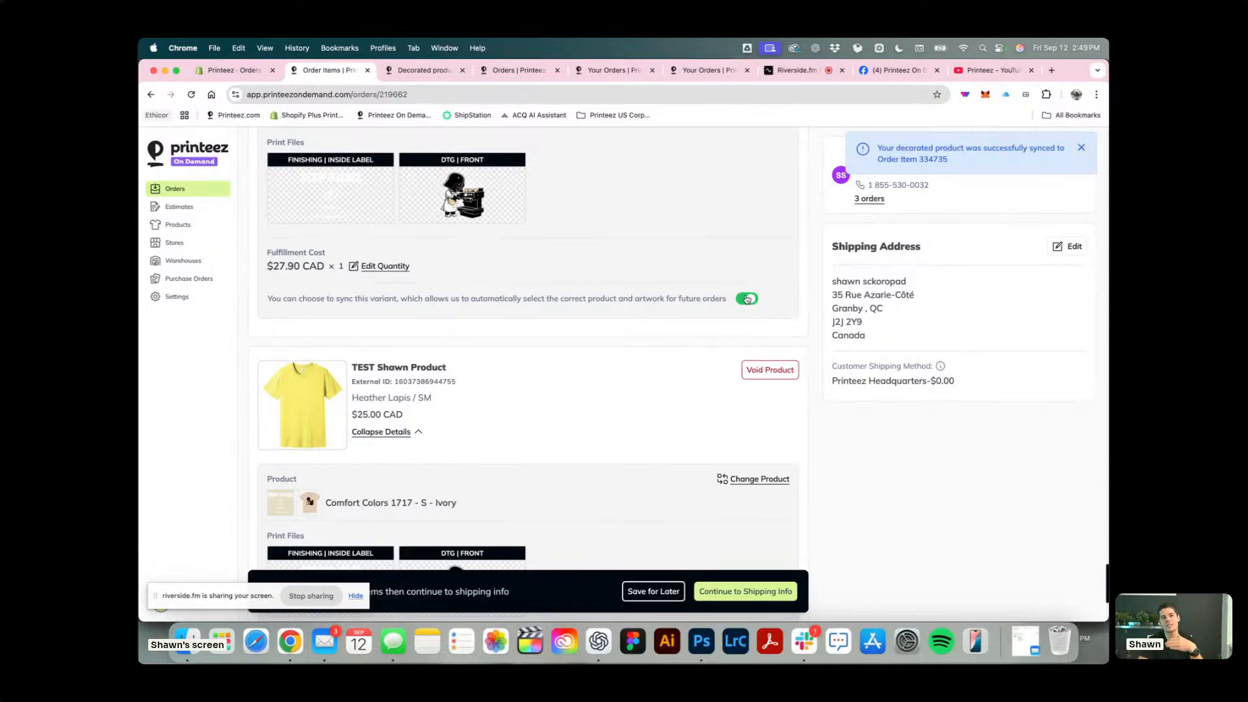
scroll(624, 438, "down", 3)
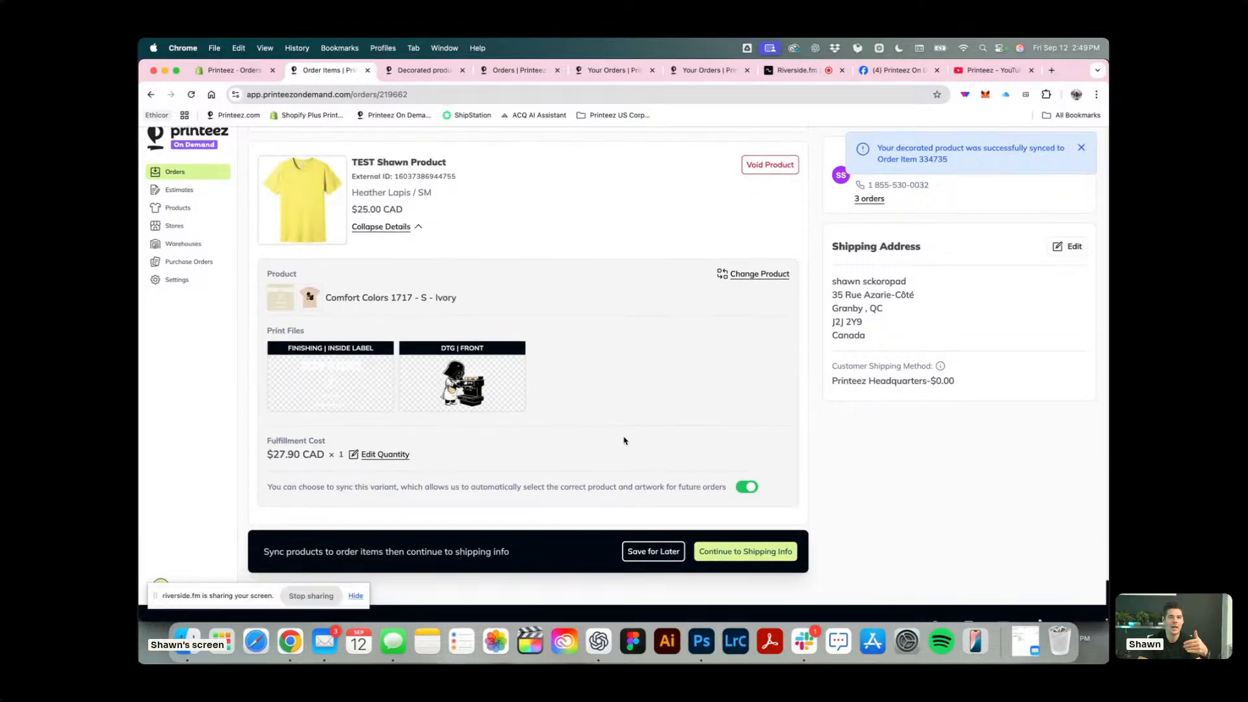
scroll(624, 441, "down", 15)
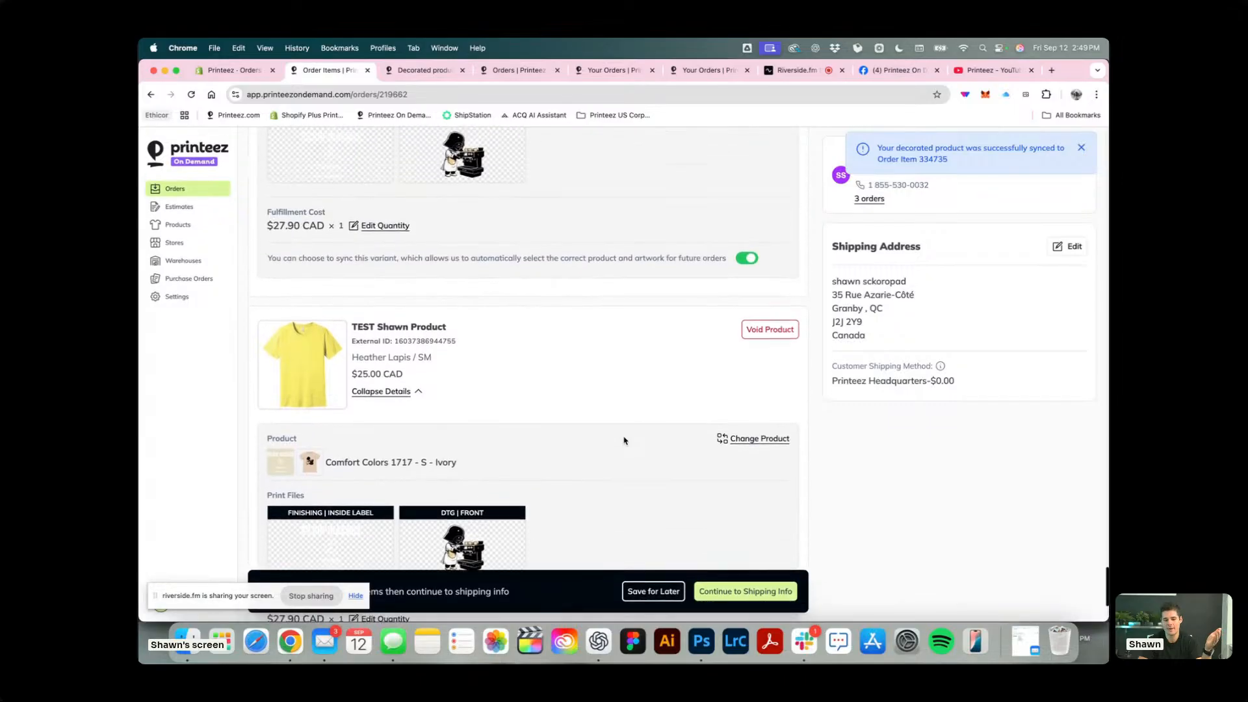
scroll(624, 441, "down", 10)
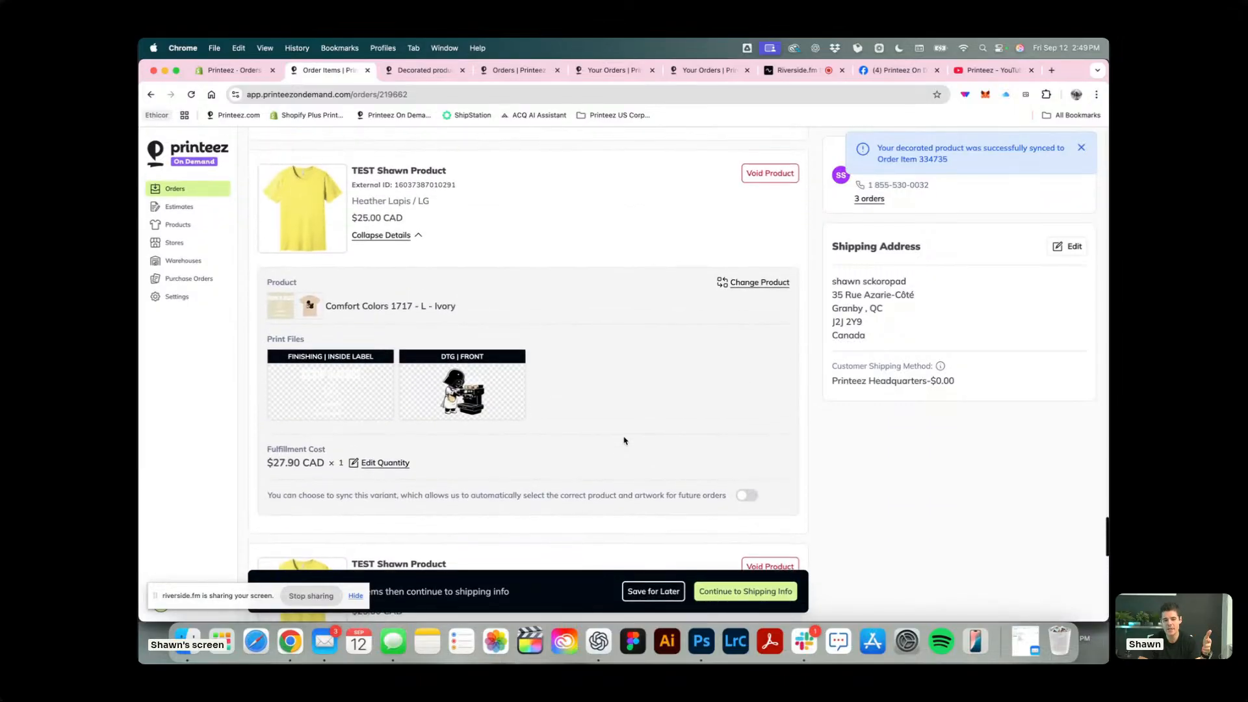
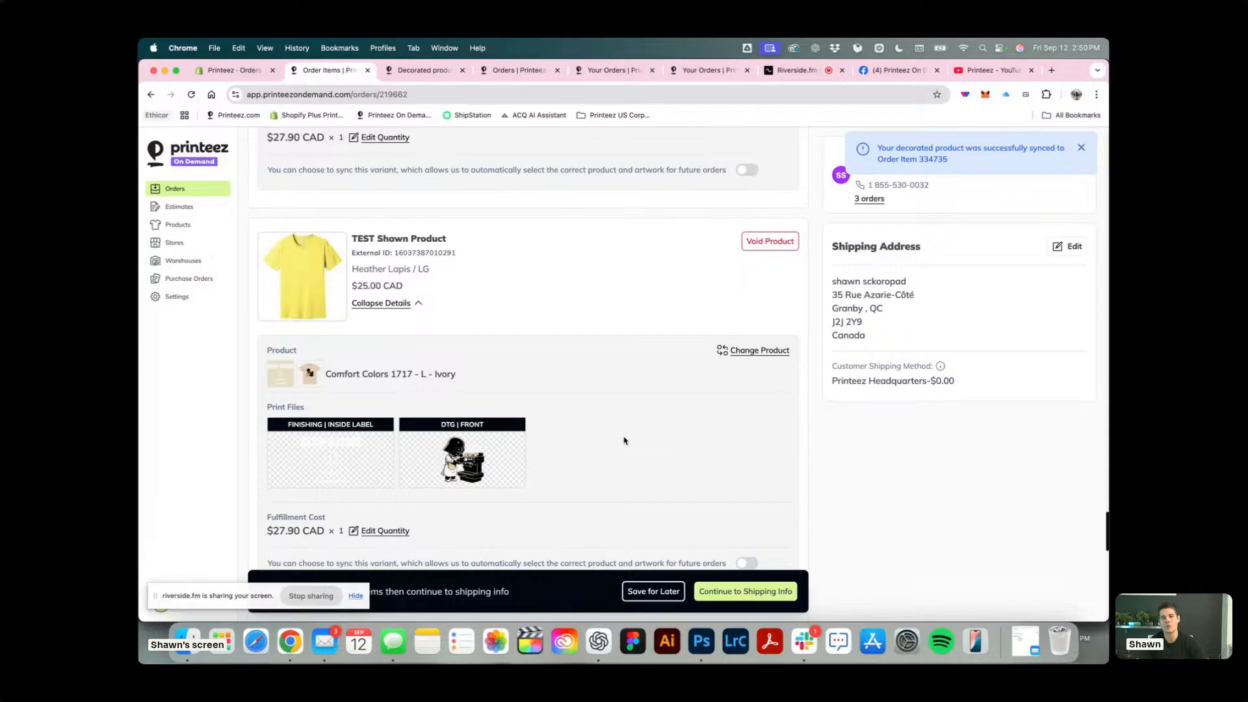
Turn on variant syncing for future orders on the Heather Lapis / 2XL item.
scroll(624, 440, "down", 15)
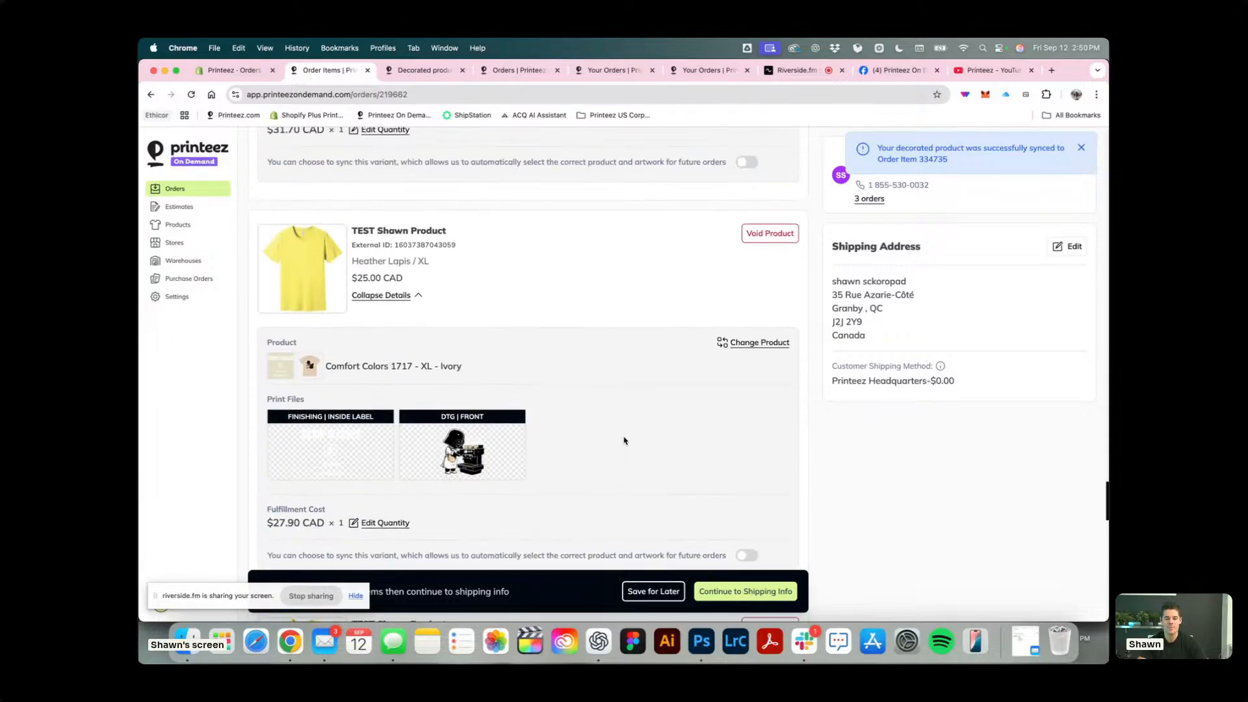
scroll(624, 441, "down", 15)
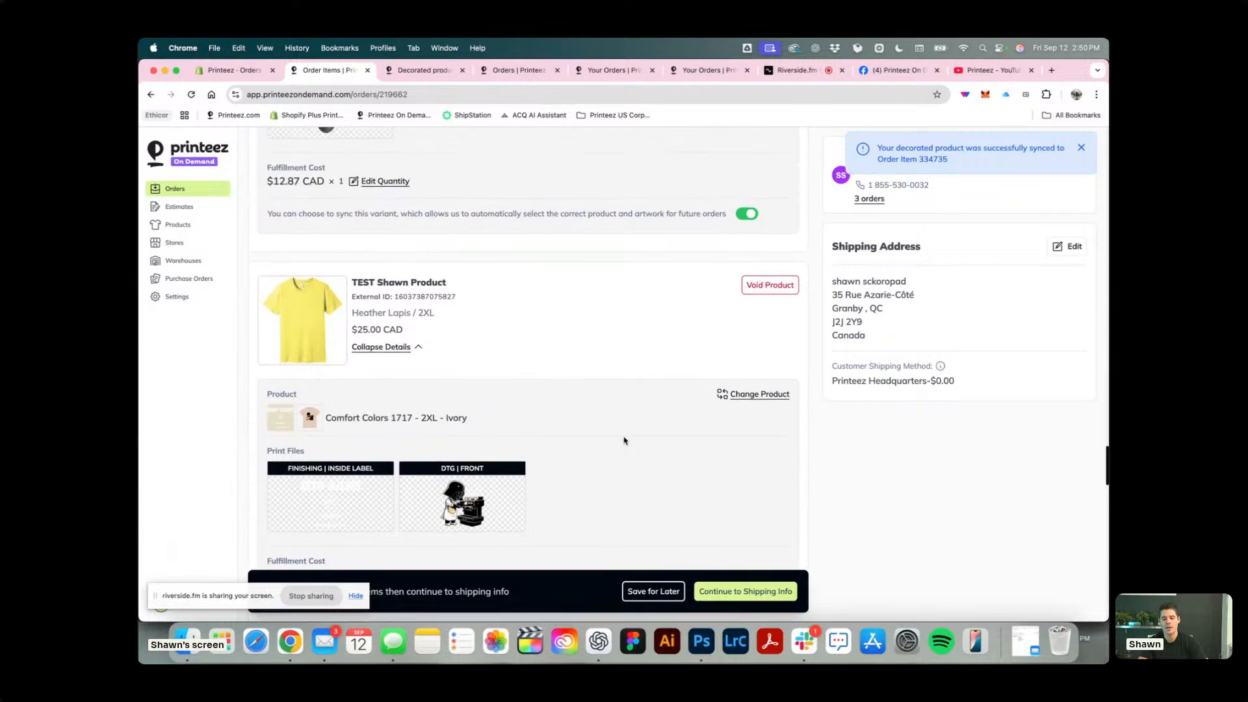
scroll(624, 441, "down", 5)
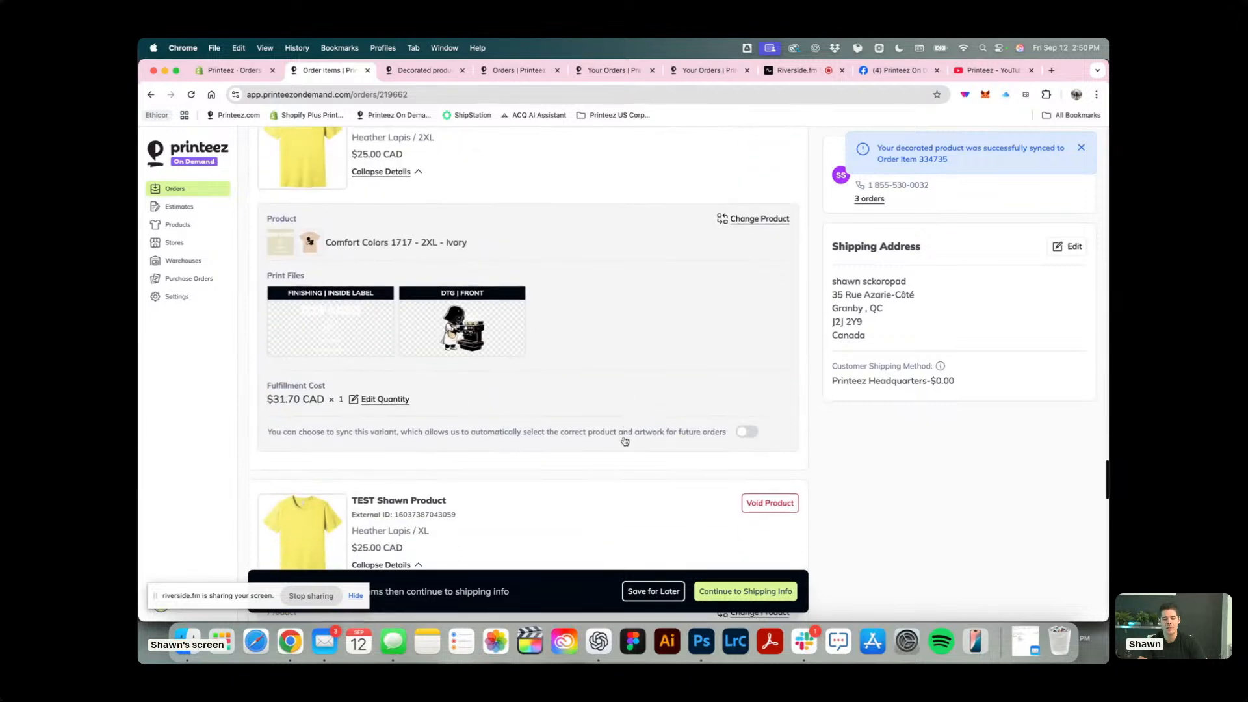
left_click(754, 434)
scroll(590, 403, "down", 15)
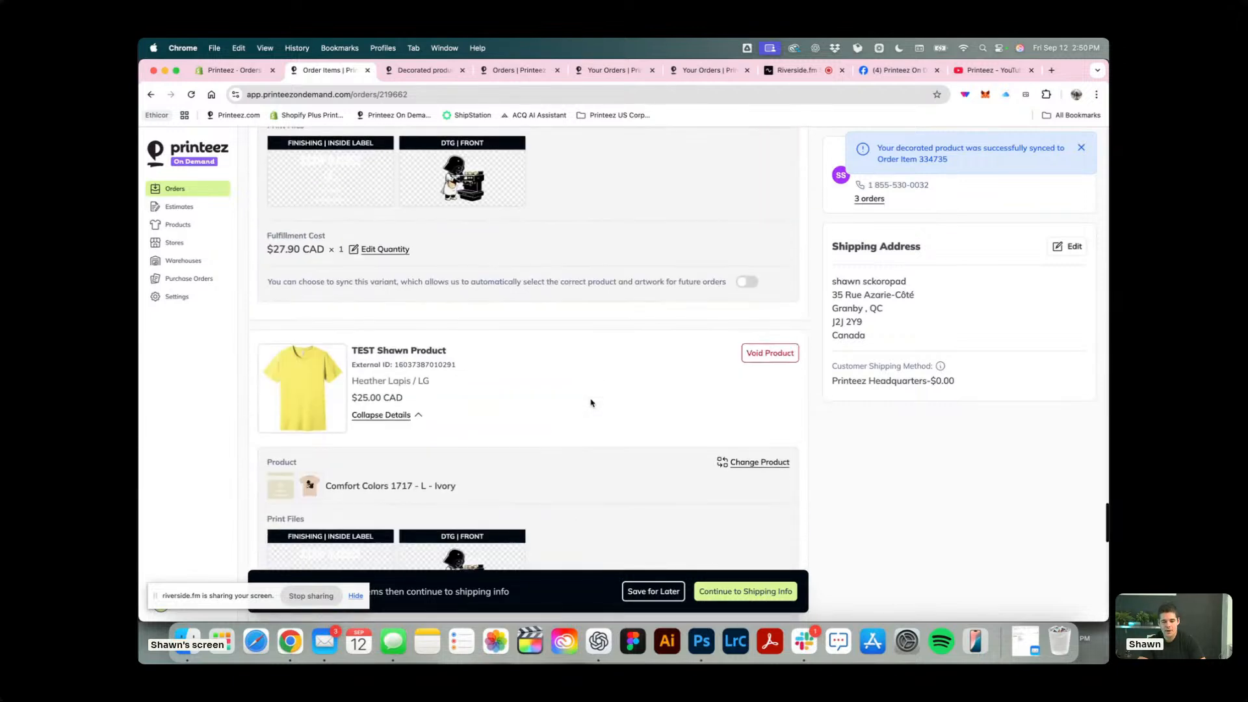
scroll(591, 403, "down", 15)
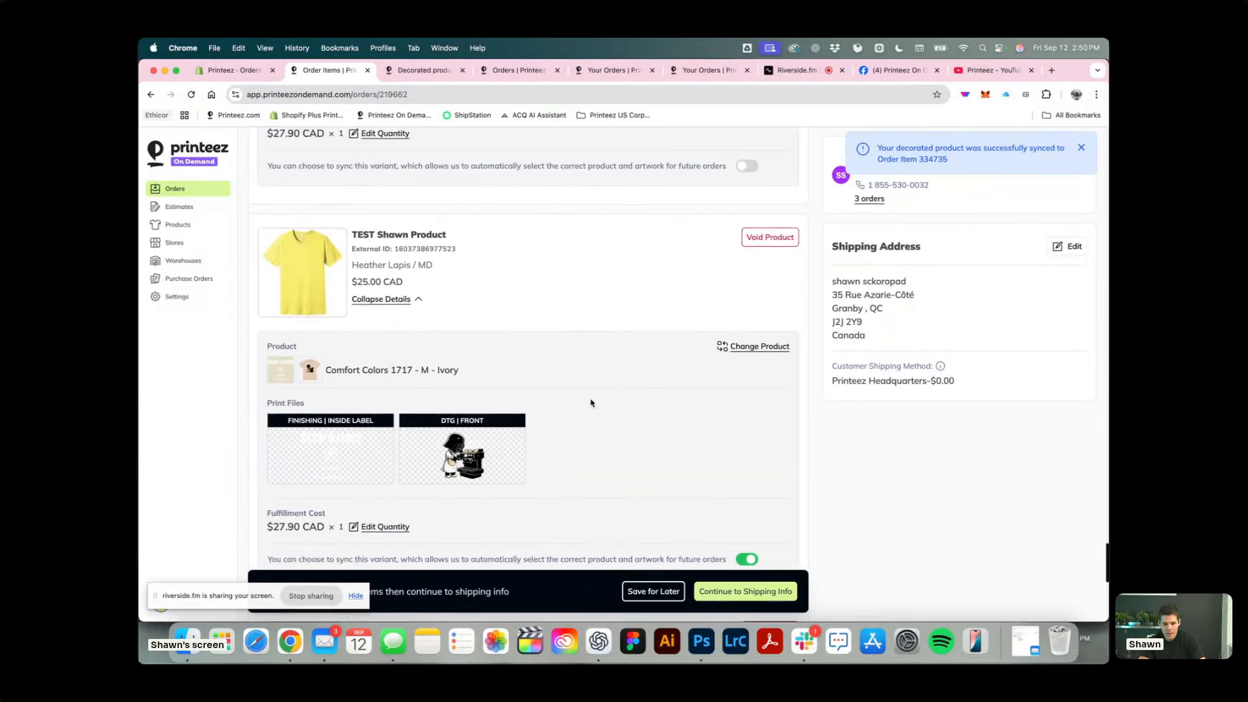
scroll(703, 310, "down", 10)
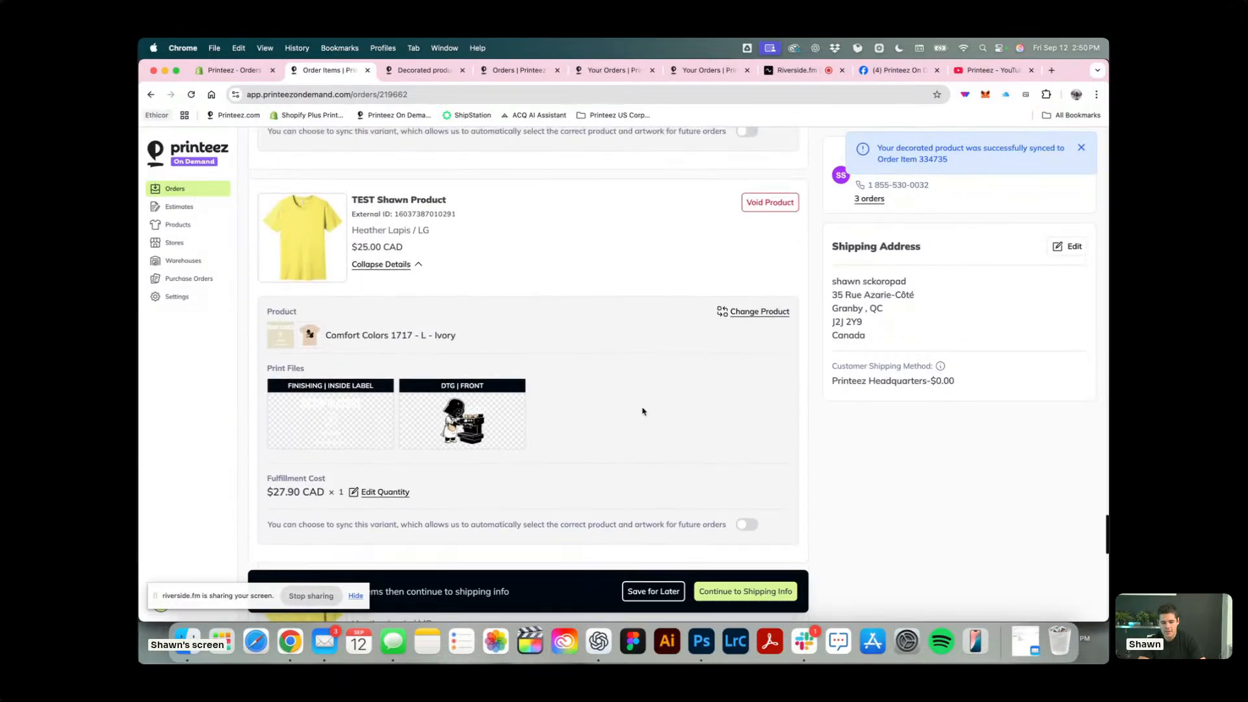
scroll(645, 389, "down", 10)
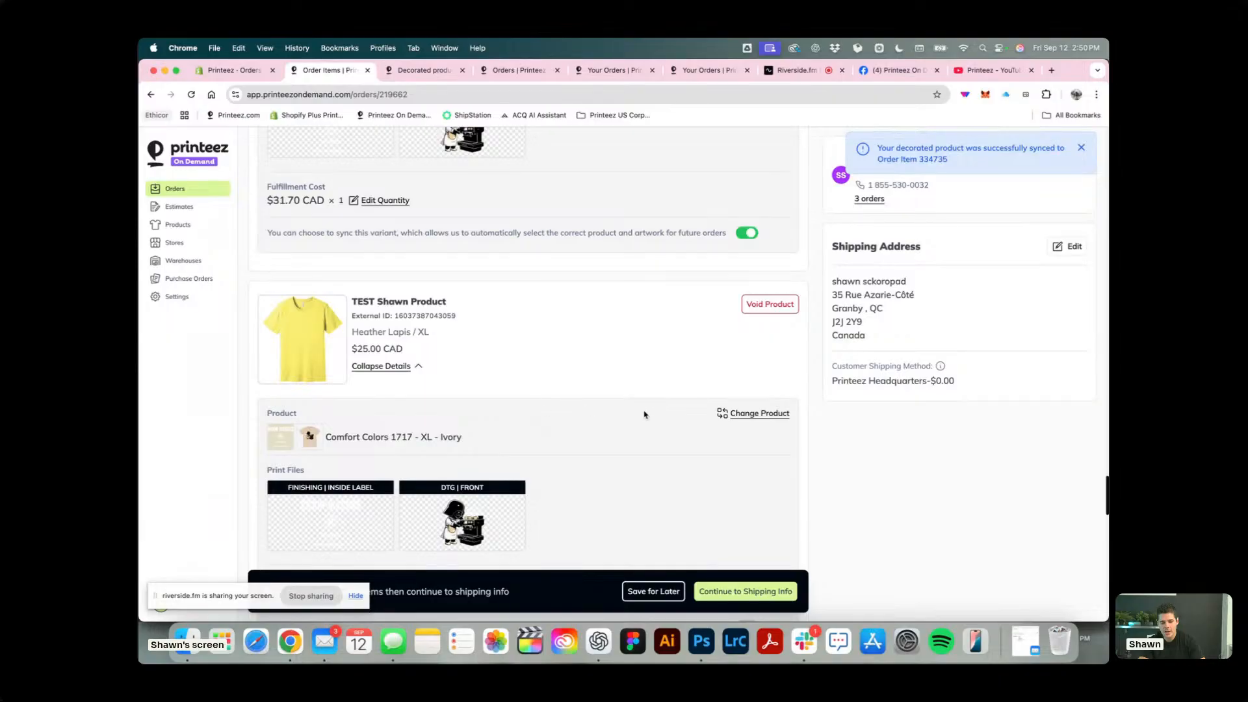
scroll(644, 414, "down", 2)
Save the test order for later, and reopen it to proceed to its shipping information.
left_click(656, 592)
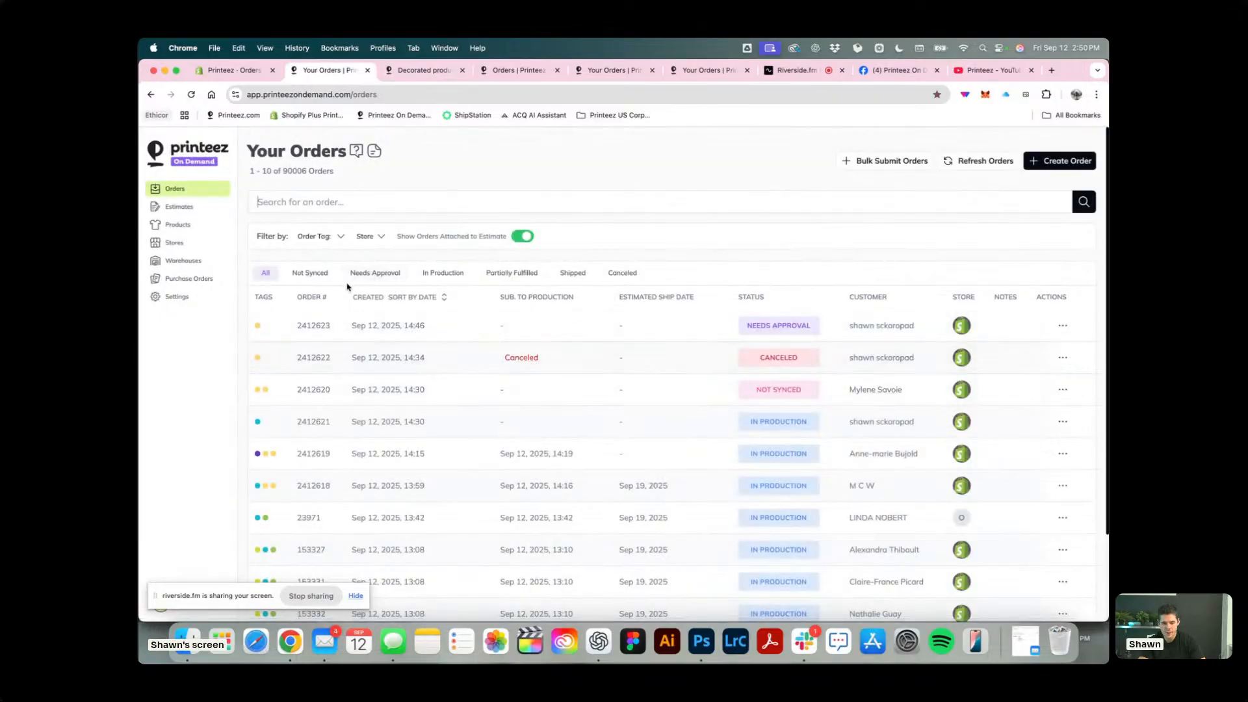
left_click(387, 325)
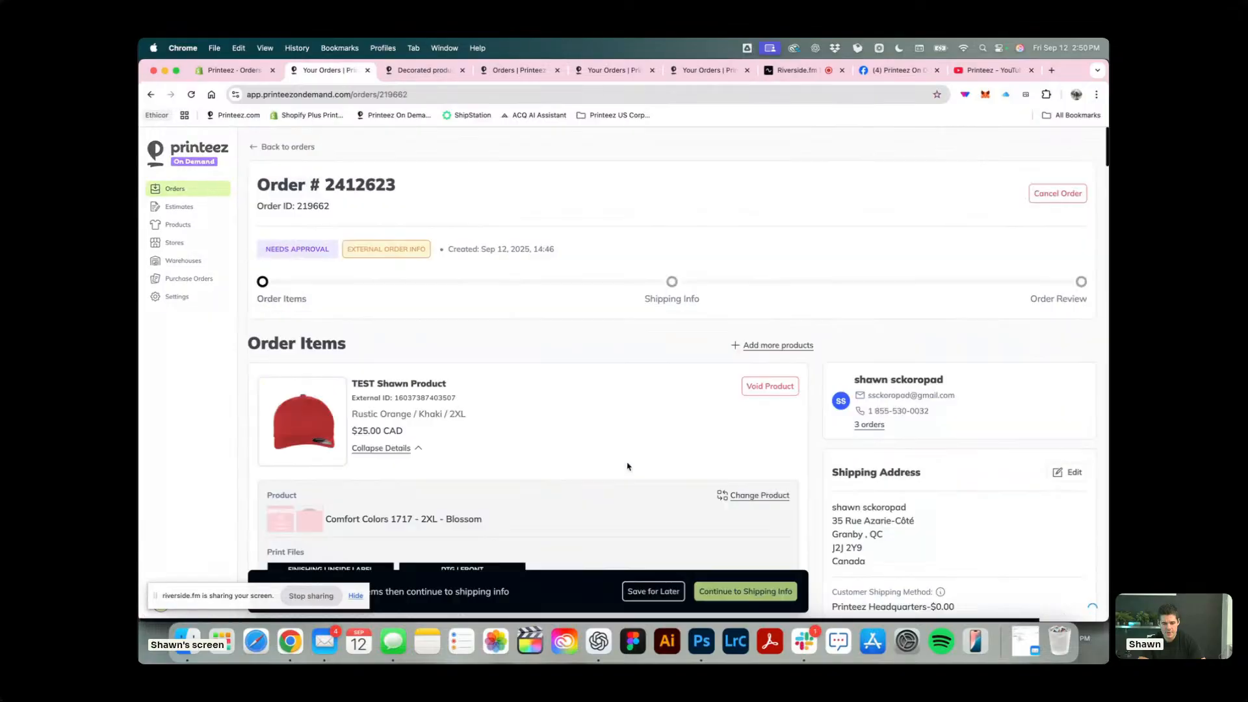
left_click(745, 590)
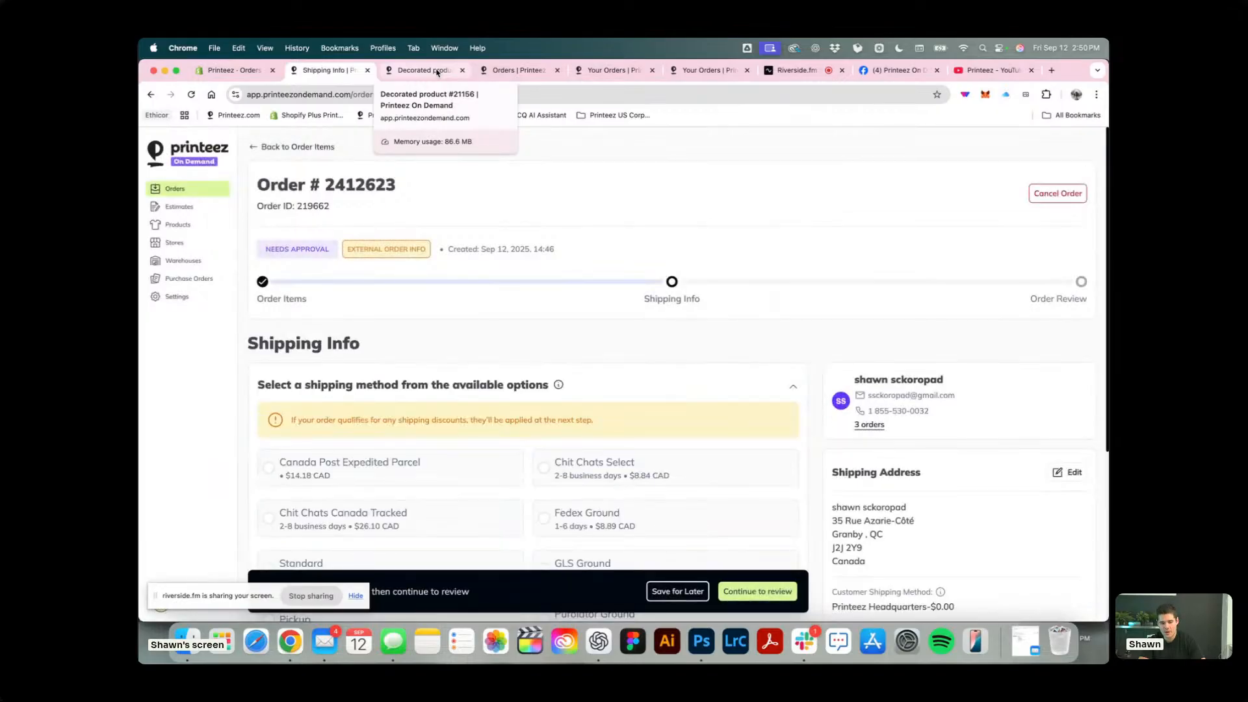
Start a product sync from the decorated products list, using the Printeez store.
left_click(437, 71)
scroll(436, 262, "down", 3)
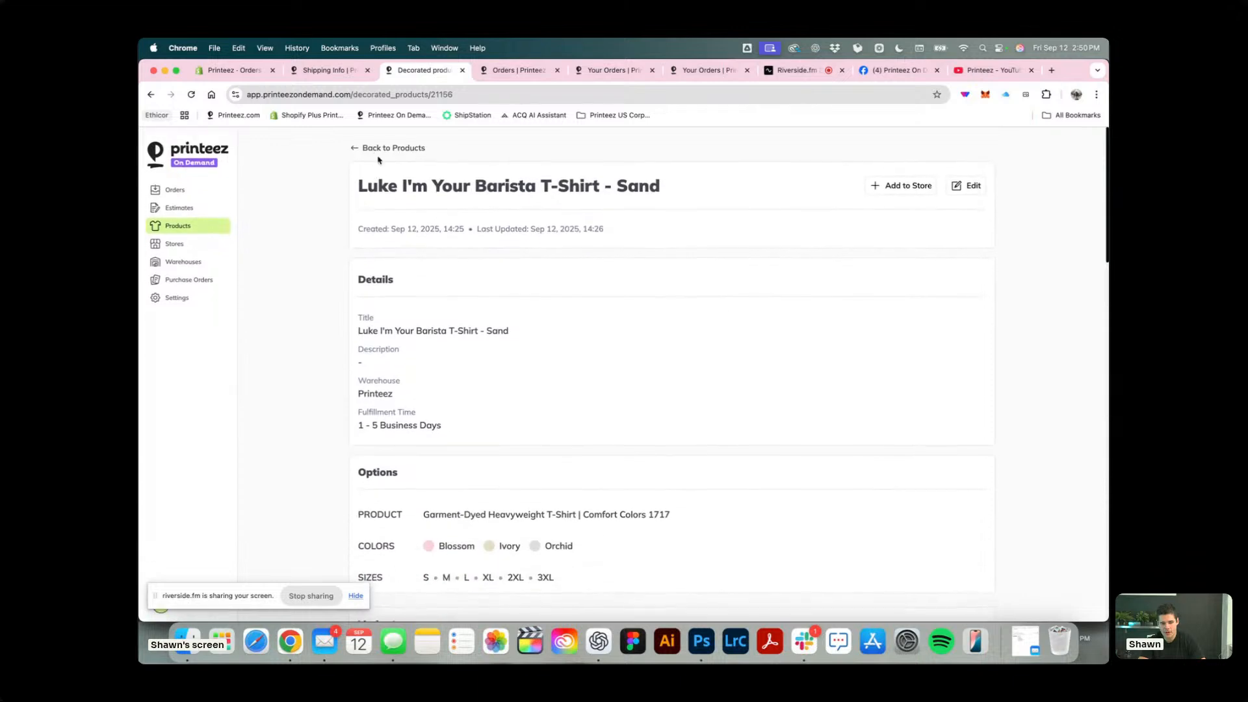
left_click(902, 184)
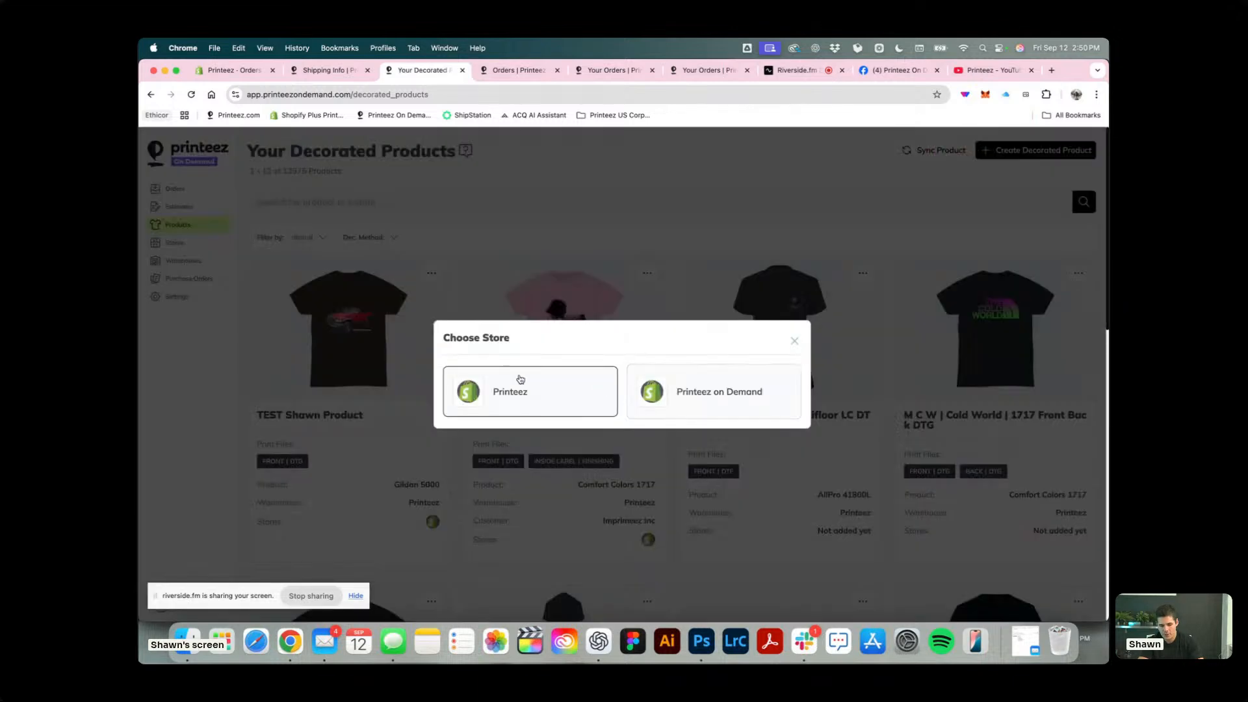
left_click(519, 380)
Search the store's products using the copied text and select the yellow T-shirt test product for syncing.
left_click(522, 376)
type("TEST Shawn Product")
key("Return")
left_click(589, 398)
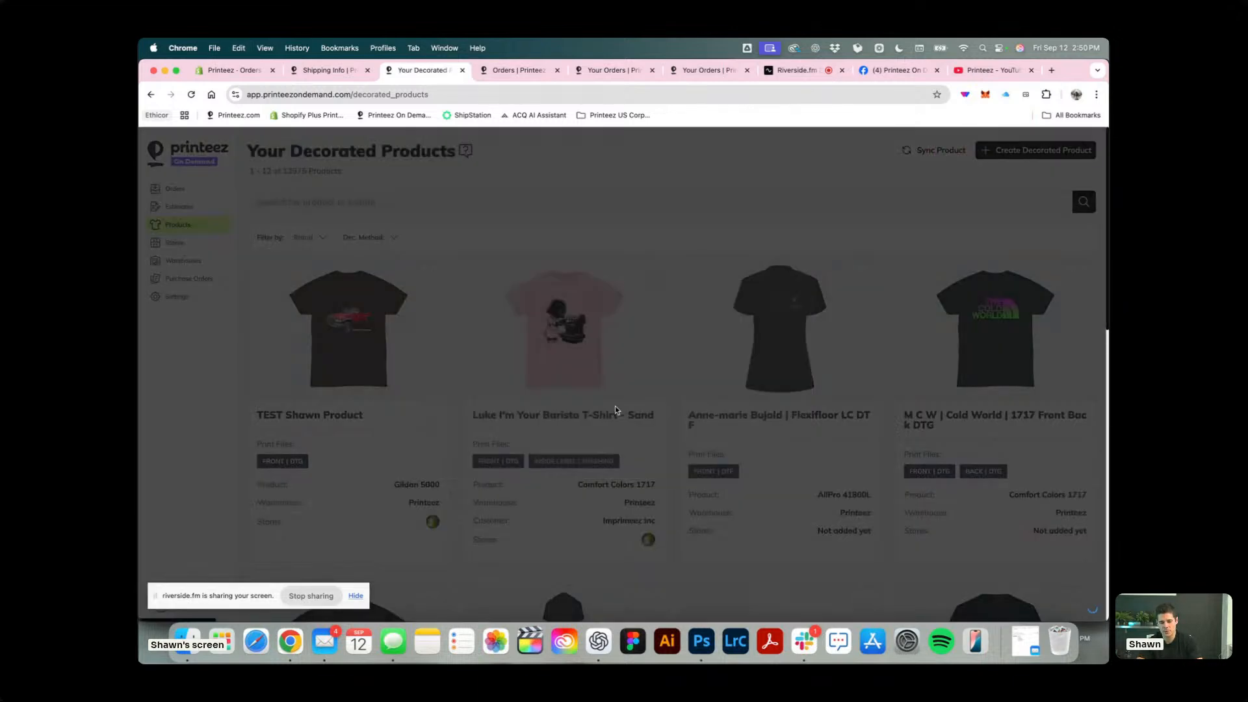
Choose Luke I'm Your Barista T-Shirt - Sand as the decorated product for the sync.
left_click(961, 365)
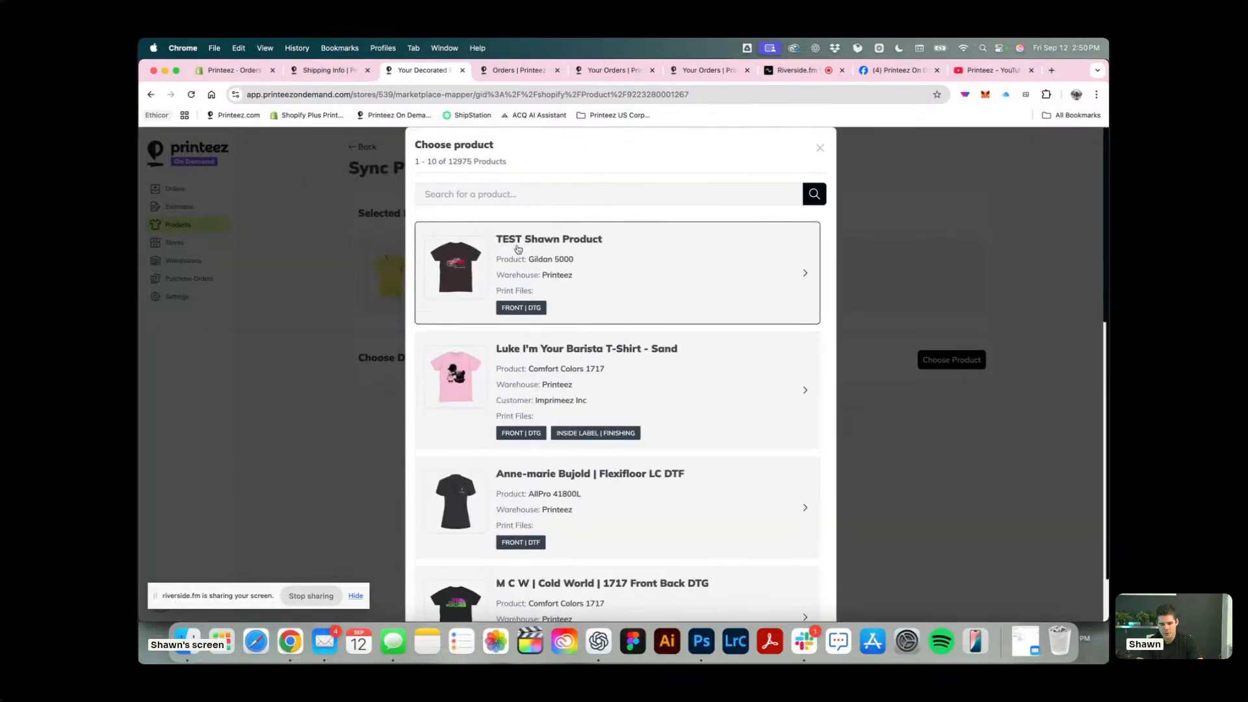
left_click(684, 414)
left_click(799, 591)
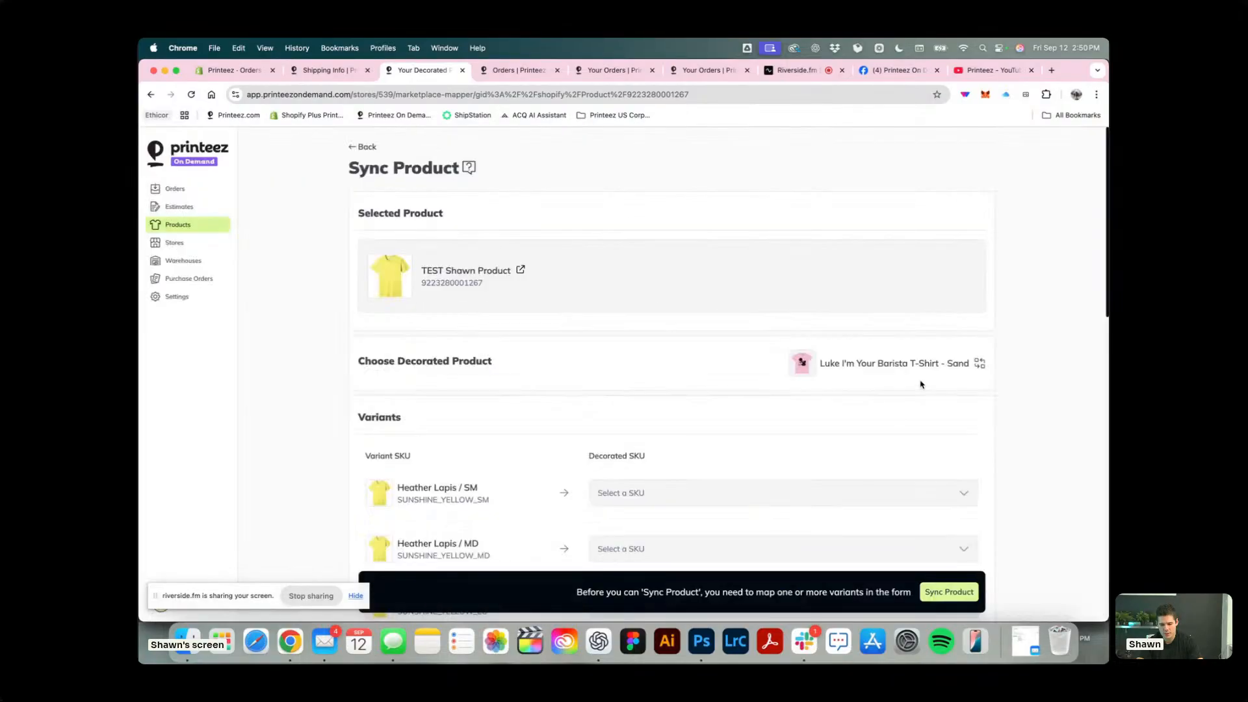
Examine which Heather Lapis, Heather Brown and Rustic Orange / Khaki variants are mapped to decorated SKUs.
scroll(922, 383, "down", 10)
scroll(922, 384, "down", 4)
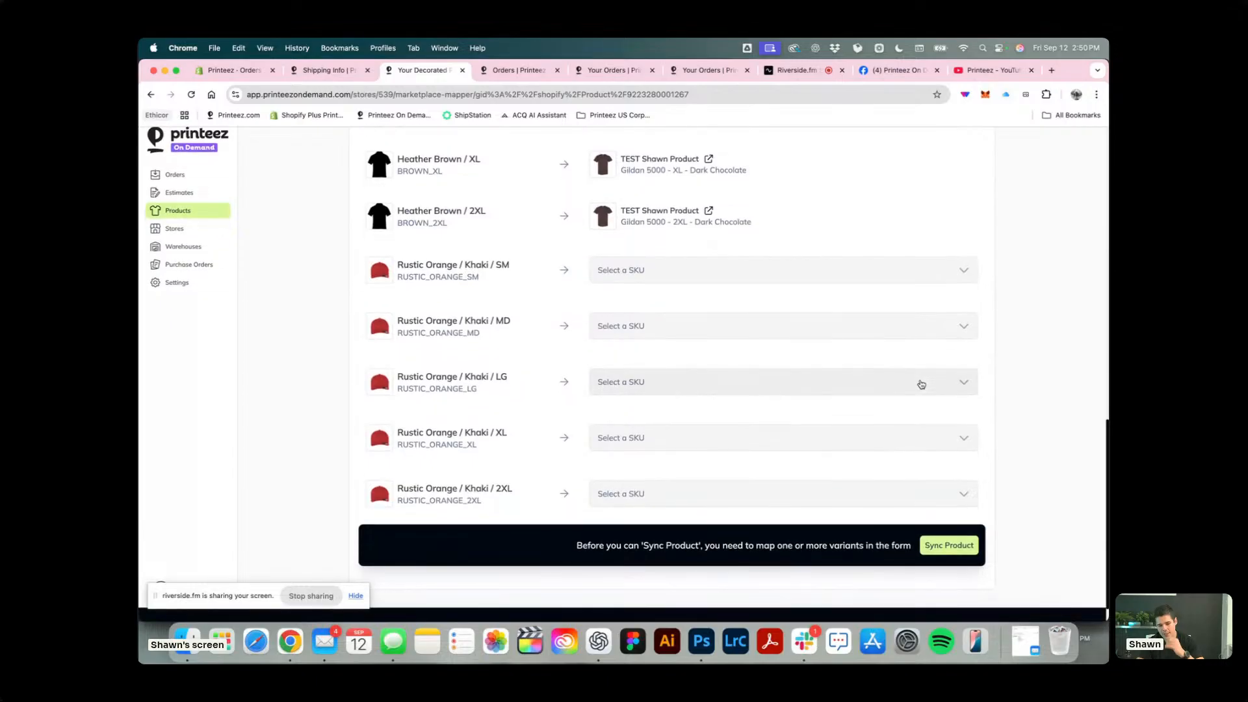
scroll(922, 384, "up", 8)
scroll(922, 383, "down", 9)
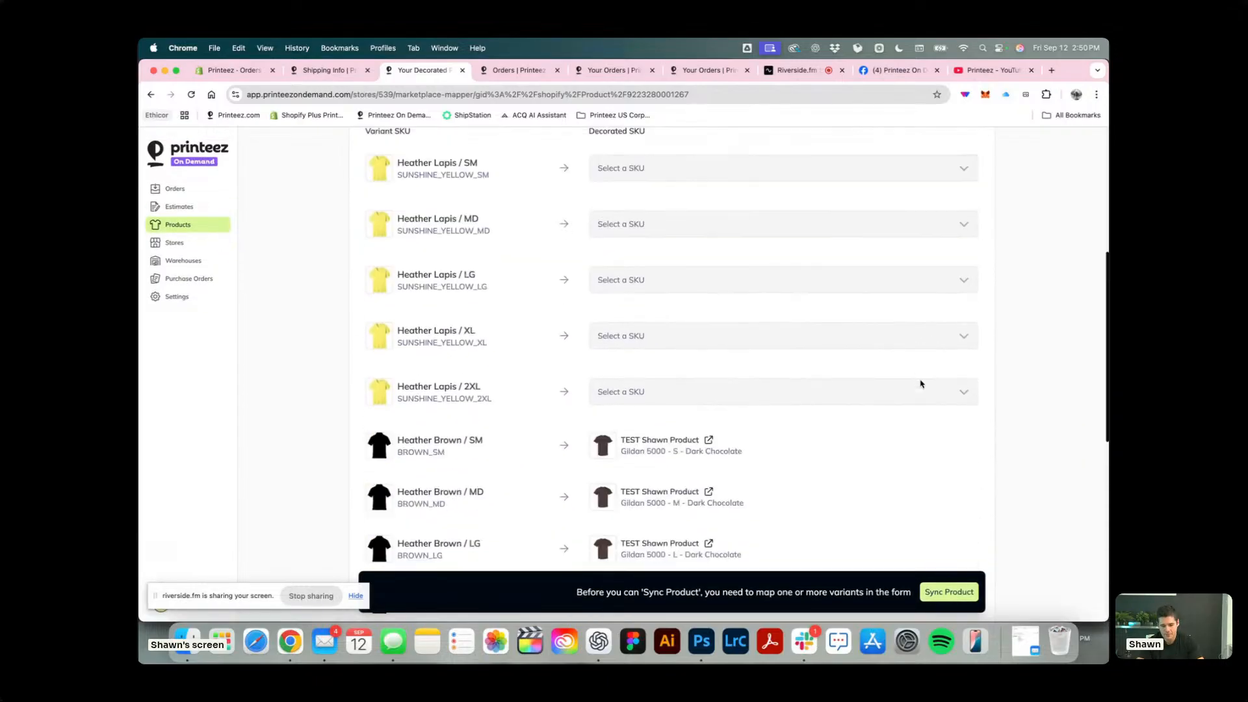
scroll(922, 384, "up", 15)
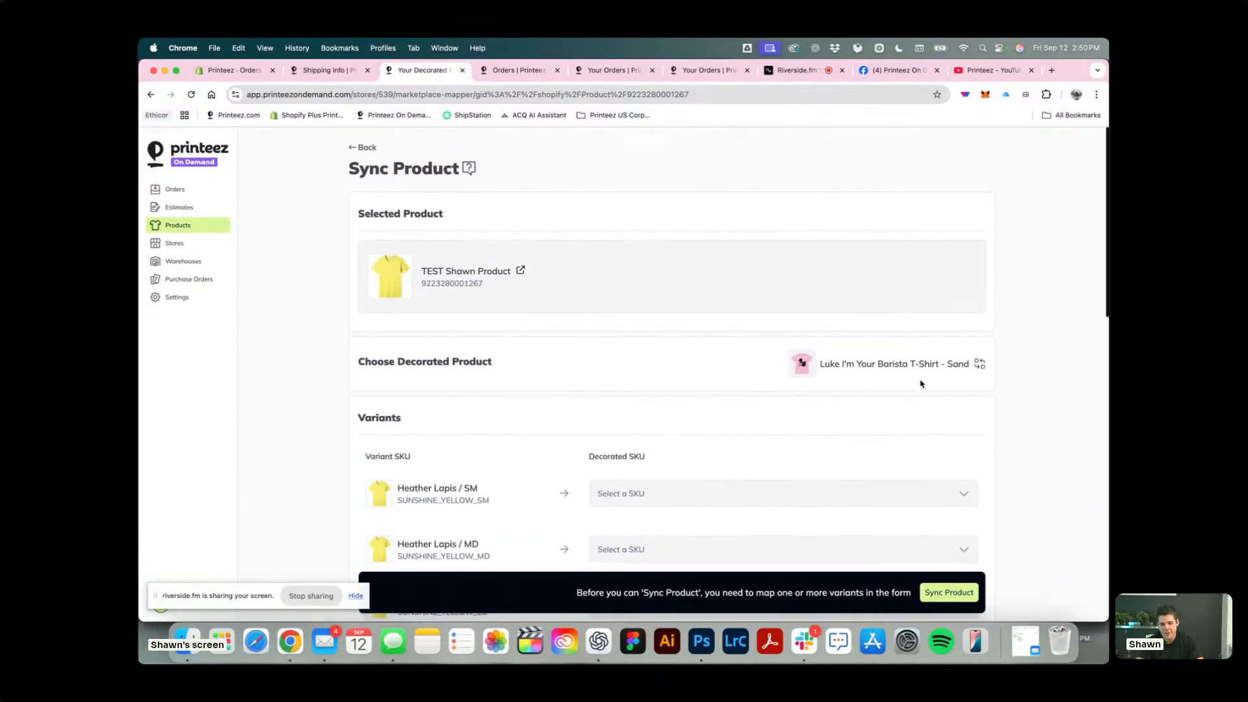
scroll(921, 383, "down", 5)
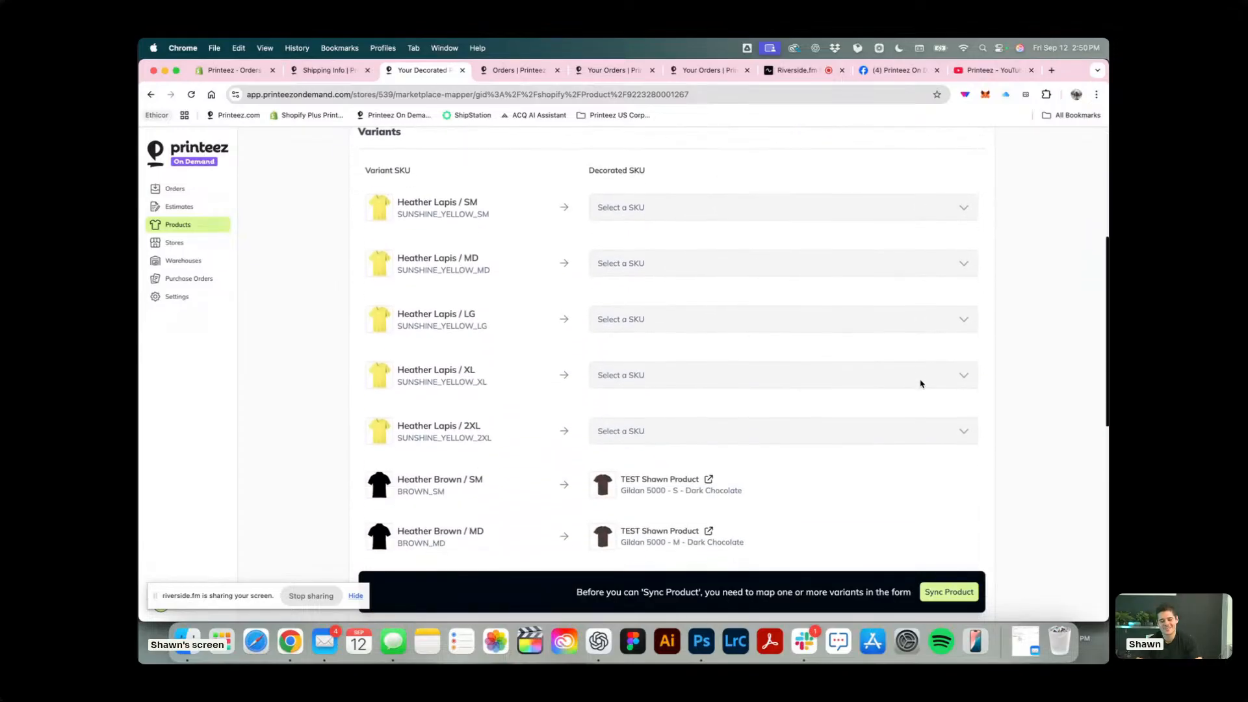
scroll(921, 383, "up", 5)
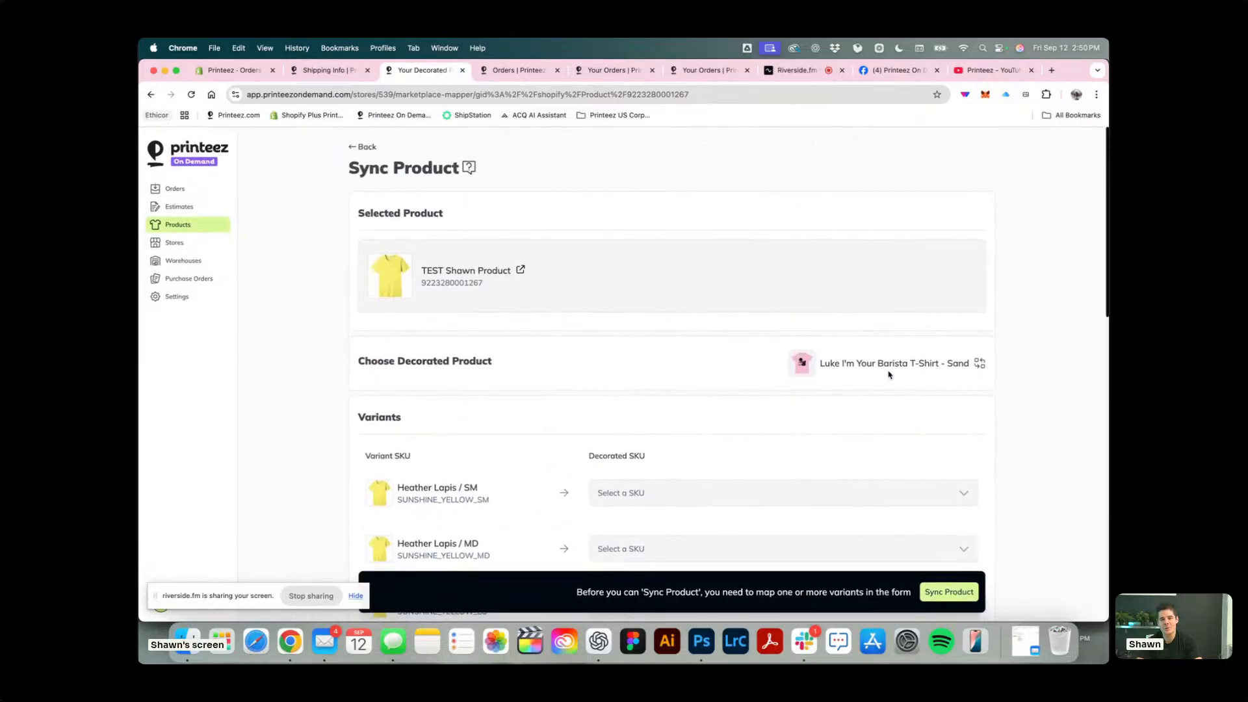
scroll(742, 413, "down", 10)
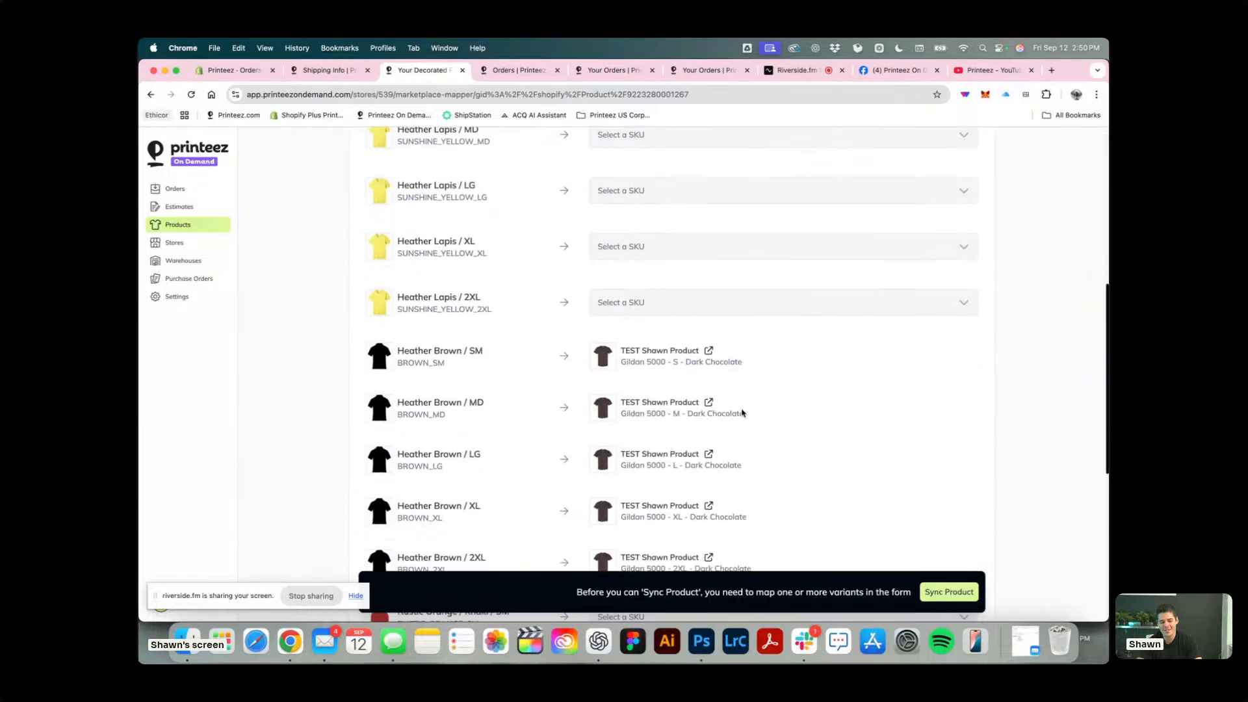
scroll(628, 354, "down", 3)
scroll(715, 358, "up", 7)
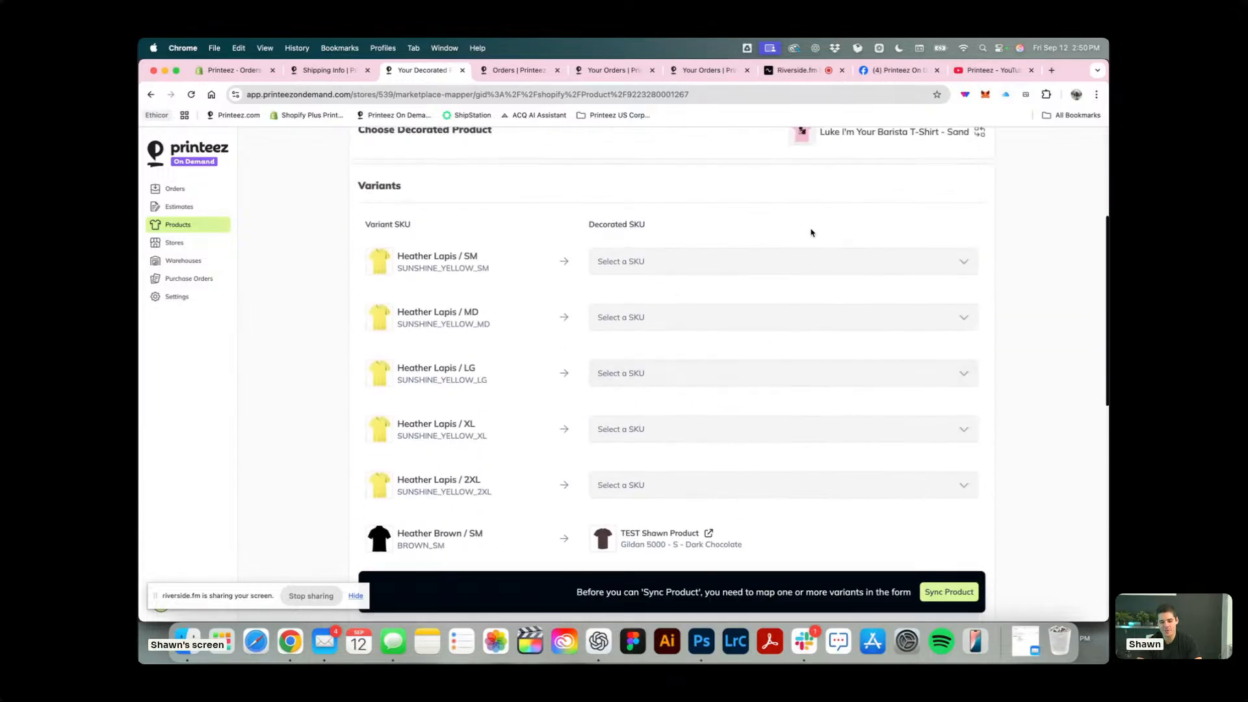
scroll(812, 233, "up", 3)
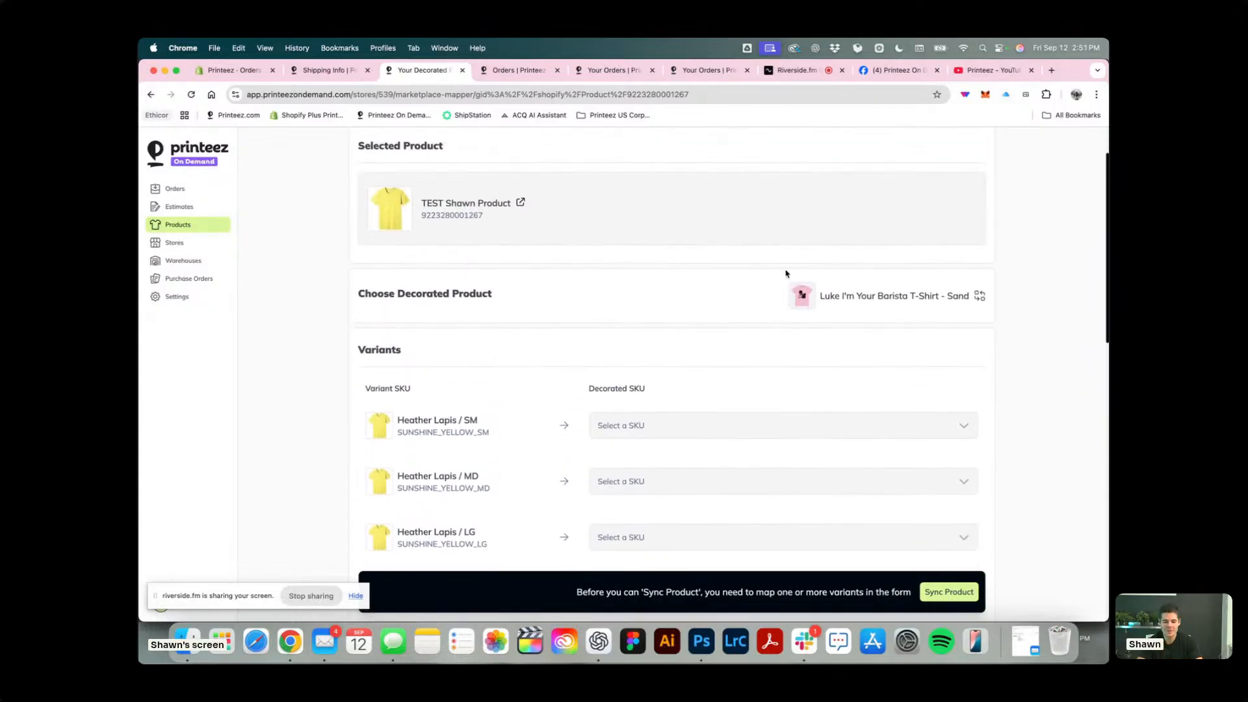
scroll(567, 316, "down", 9)
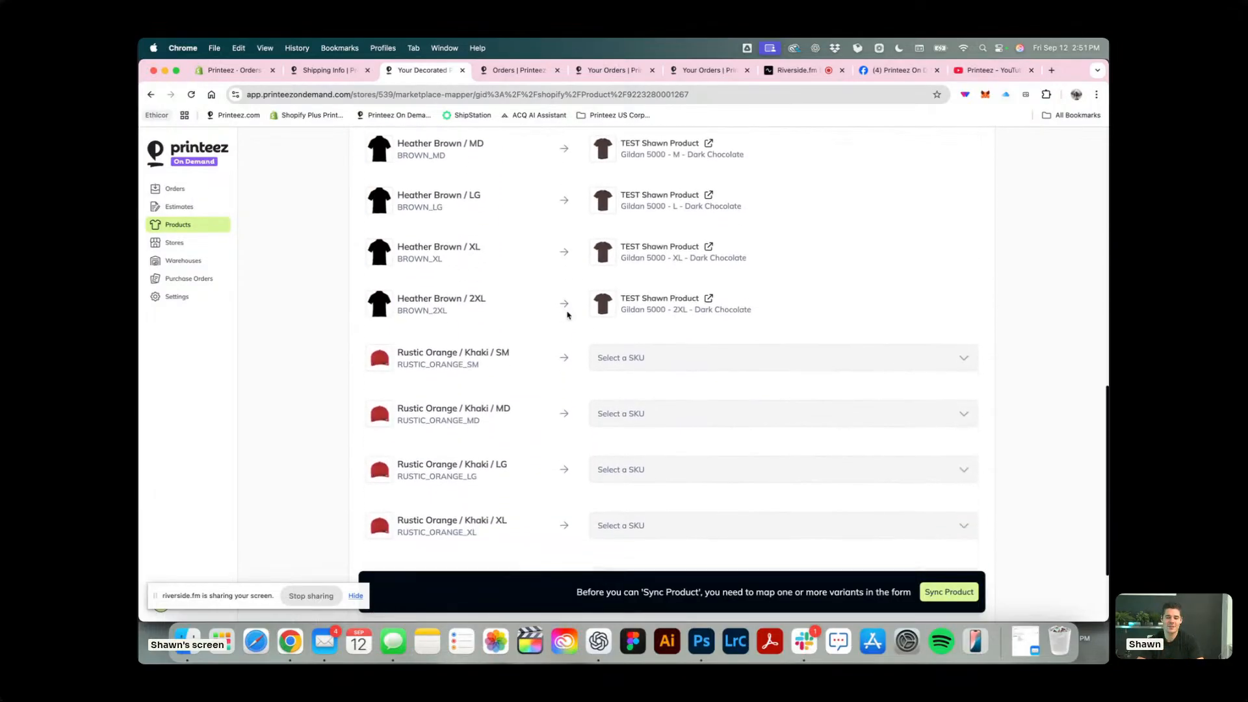
scroll(567, 315, "up", 2)
scroll(567, 316, "up", 1)
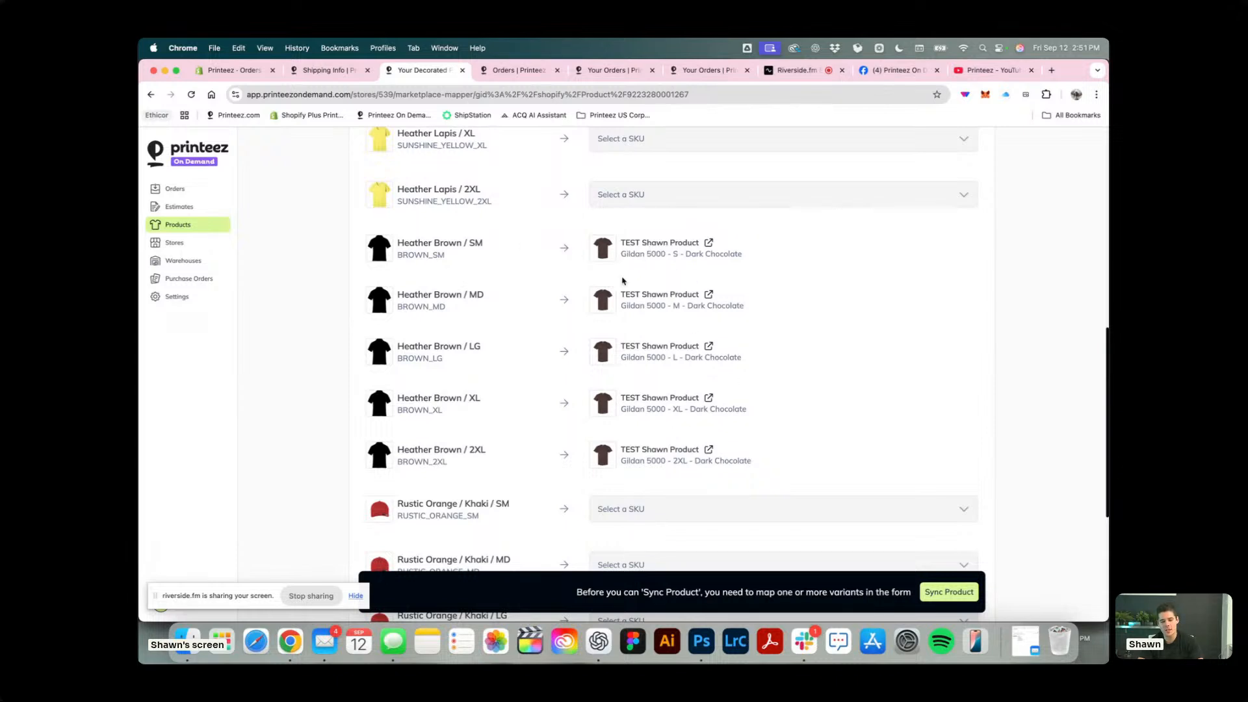
scroll(536, 332, "up", 5)
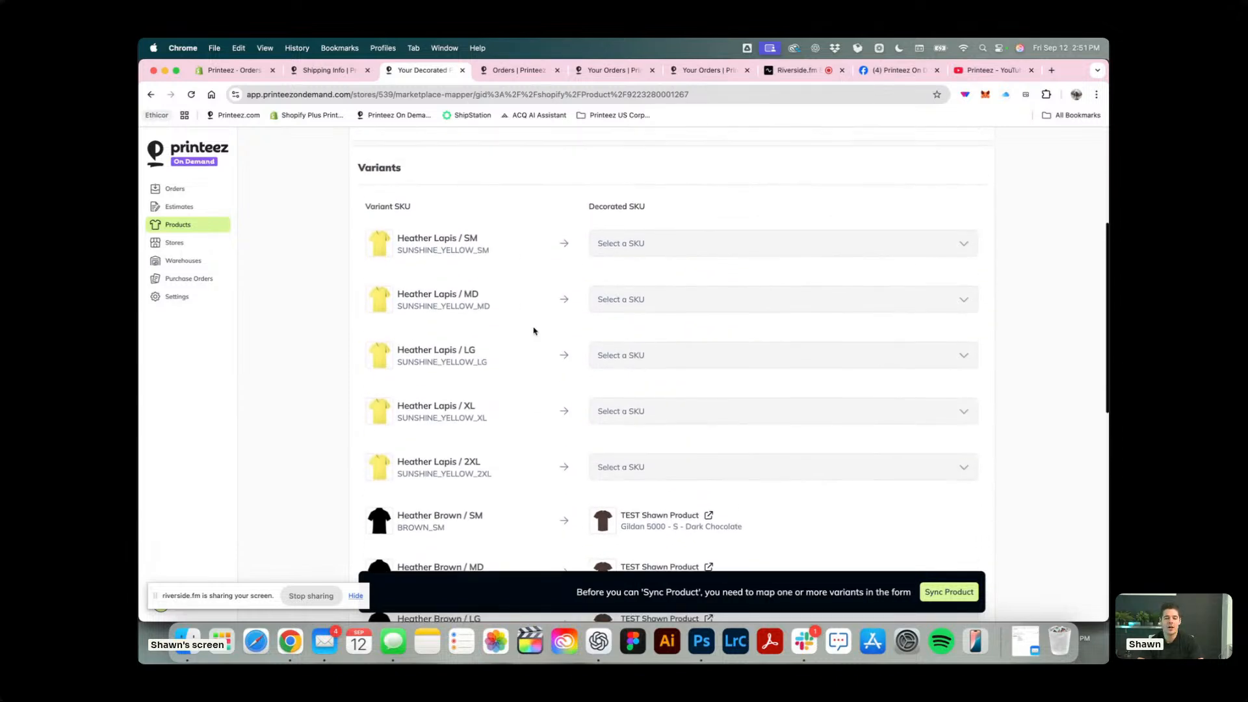
scroll(534, 331, "up", 2)
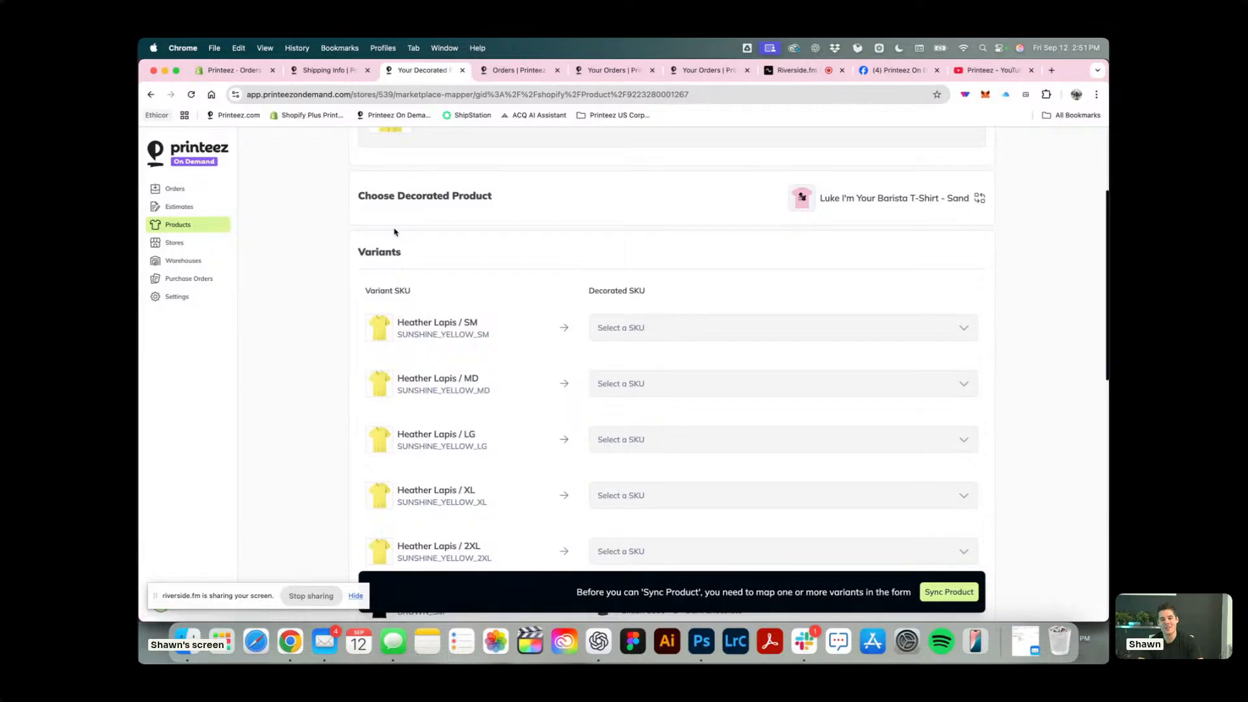
scroll(394, 232, "up", 4)
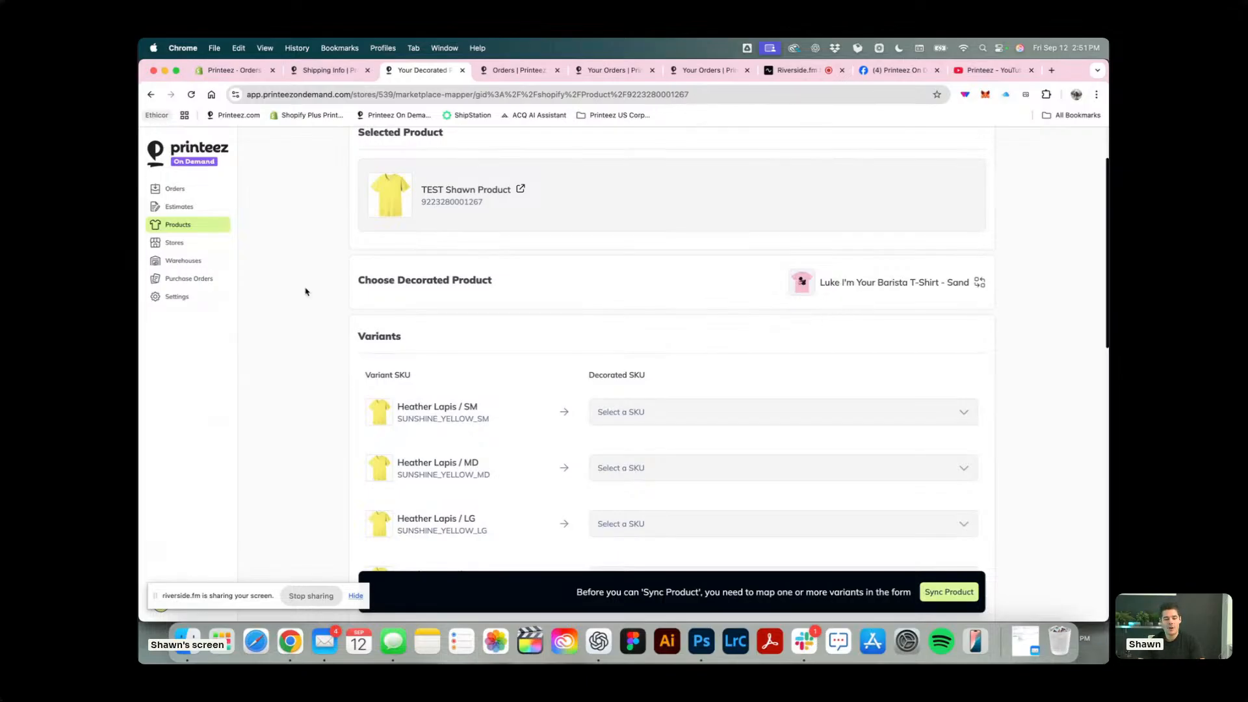
Go back to the test order's items stage and review the sync setting of the Rustic Orange / Khaki / 2XL item.
key("ctrl+shift+Tab")
scroll(373, 433, "down", 2)
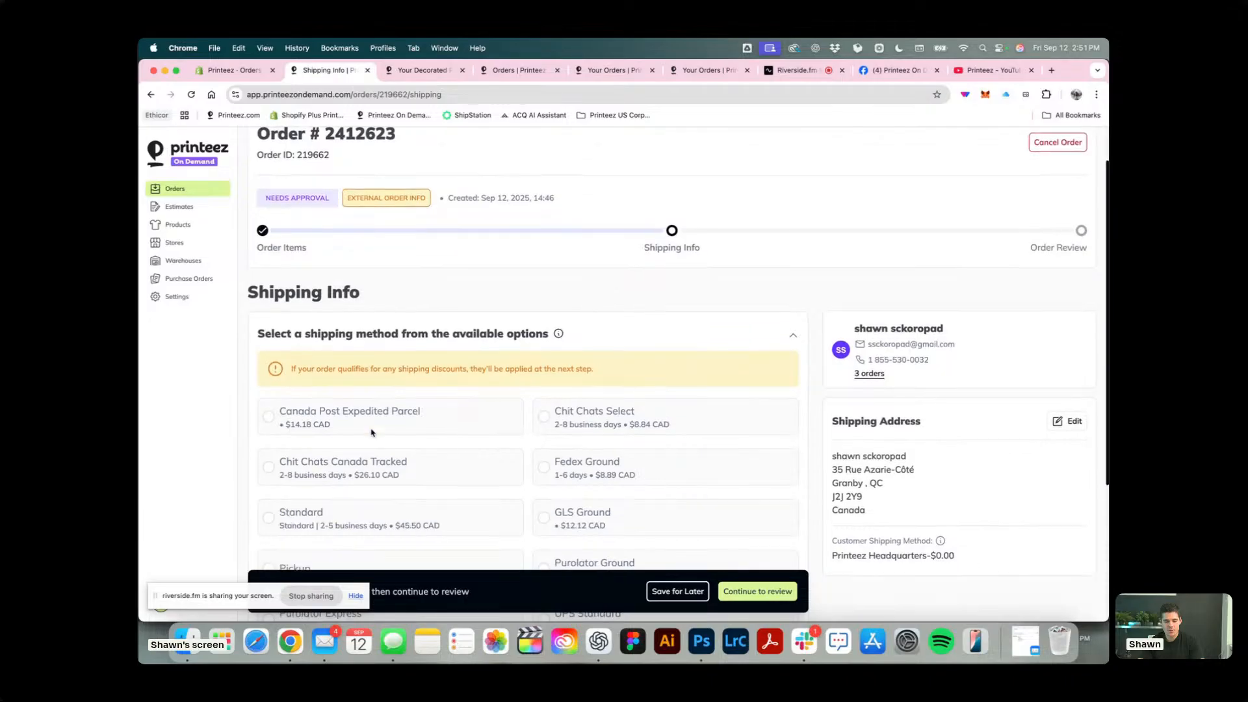
scroll(371, 429, "up", 2)
left_click(260, 220)
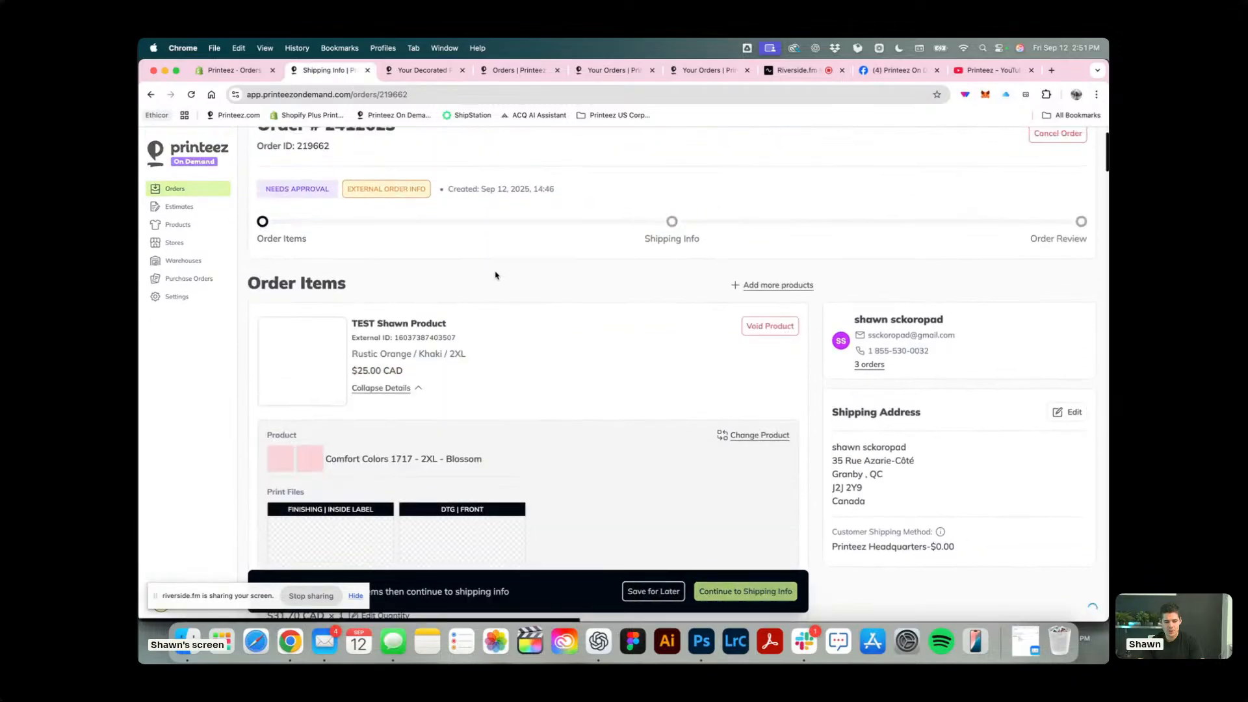
scroll(488, 260, "down", 5)
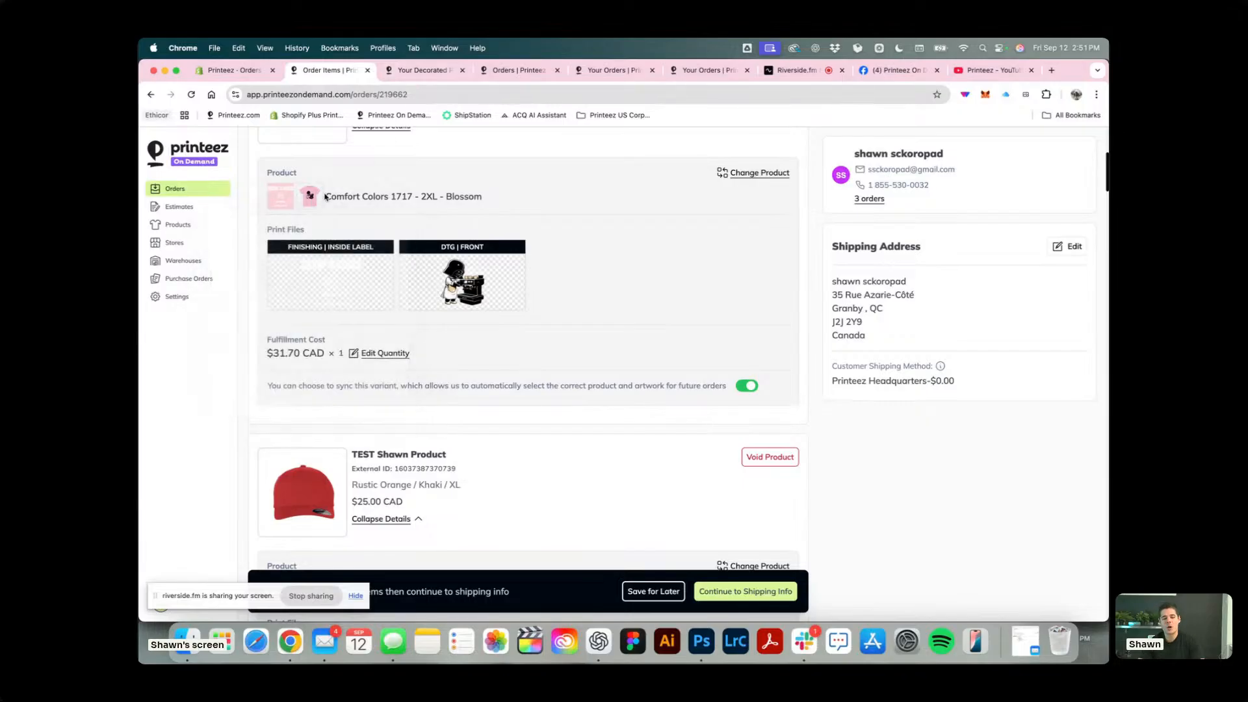
Open the Luke I'm Your Barista T-Shirt - Sand decorated product in a separate browser tab and examine its options and variants.
left_click(184, 226, "super")
left_click(741, 70)
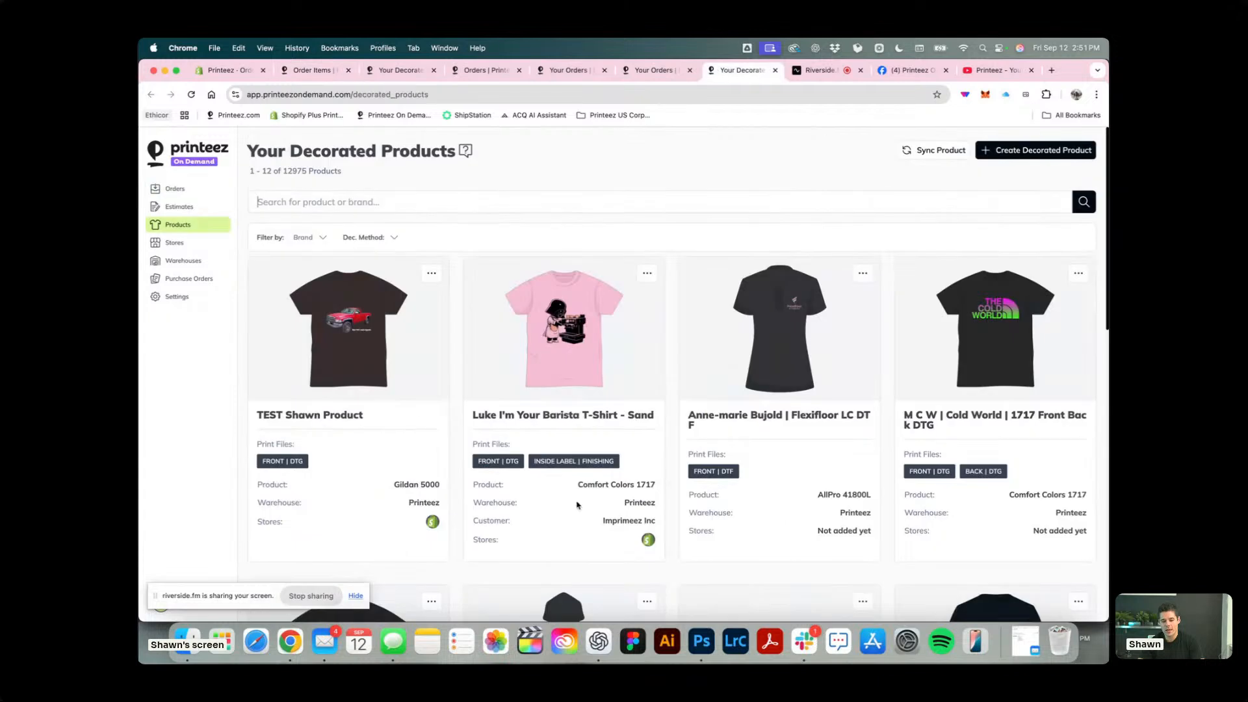
left_click(613, 319)
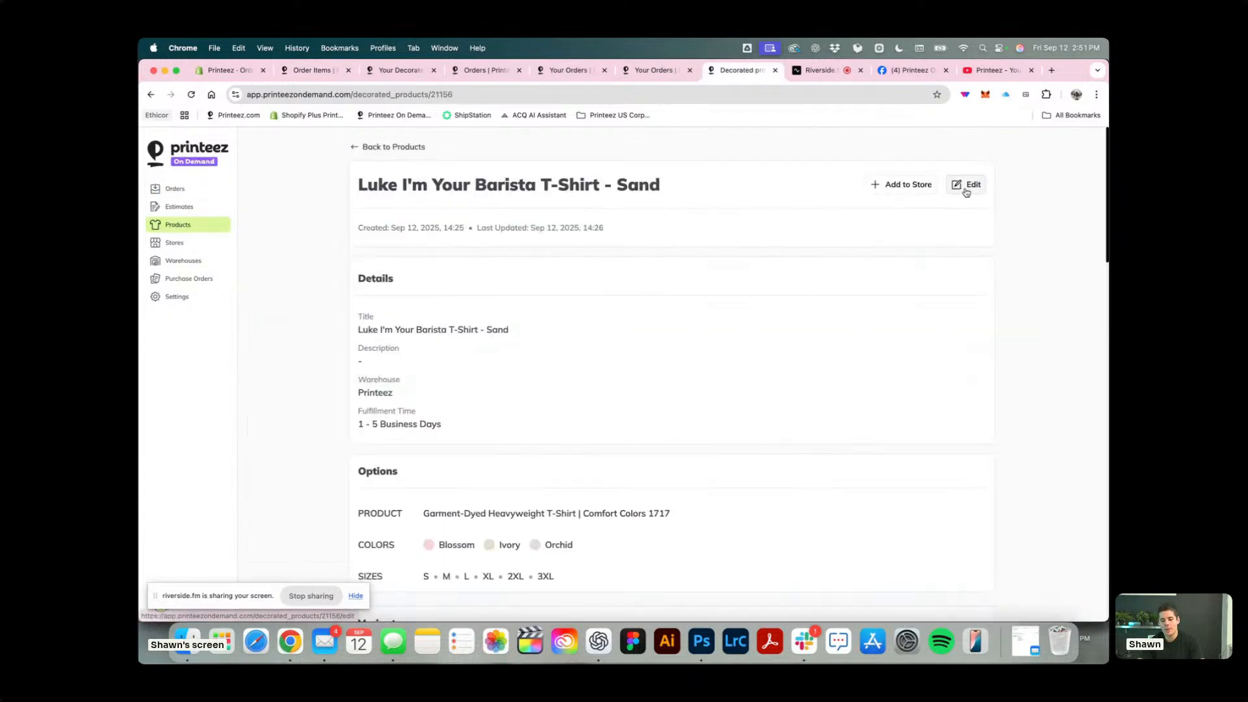
scroll(877, 304, "down", 5)
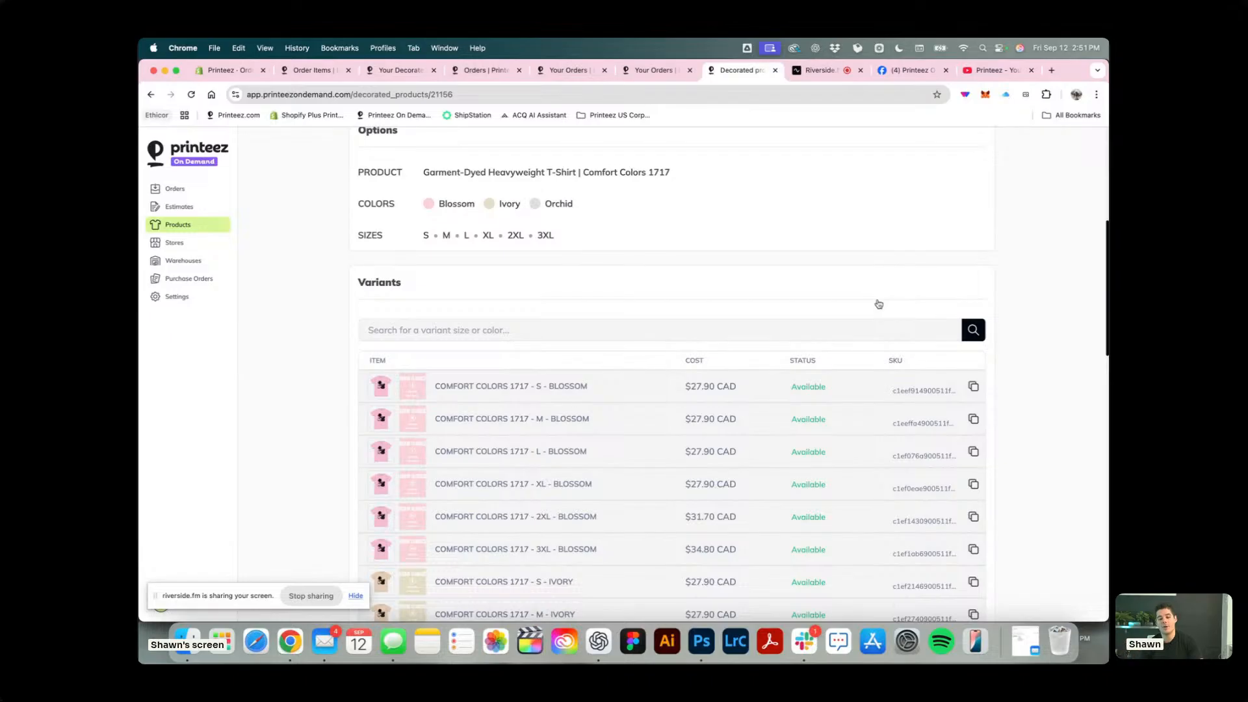
scroll(879, 303, "down", 2)
scroll(878, 303, "down", 15)
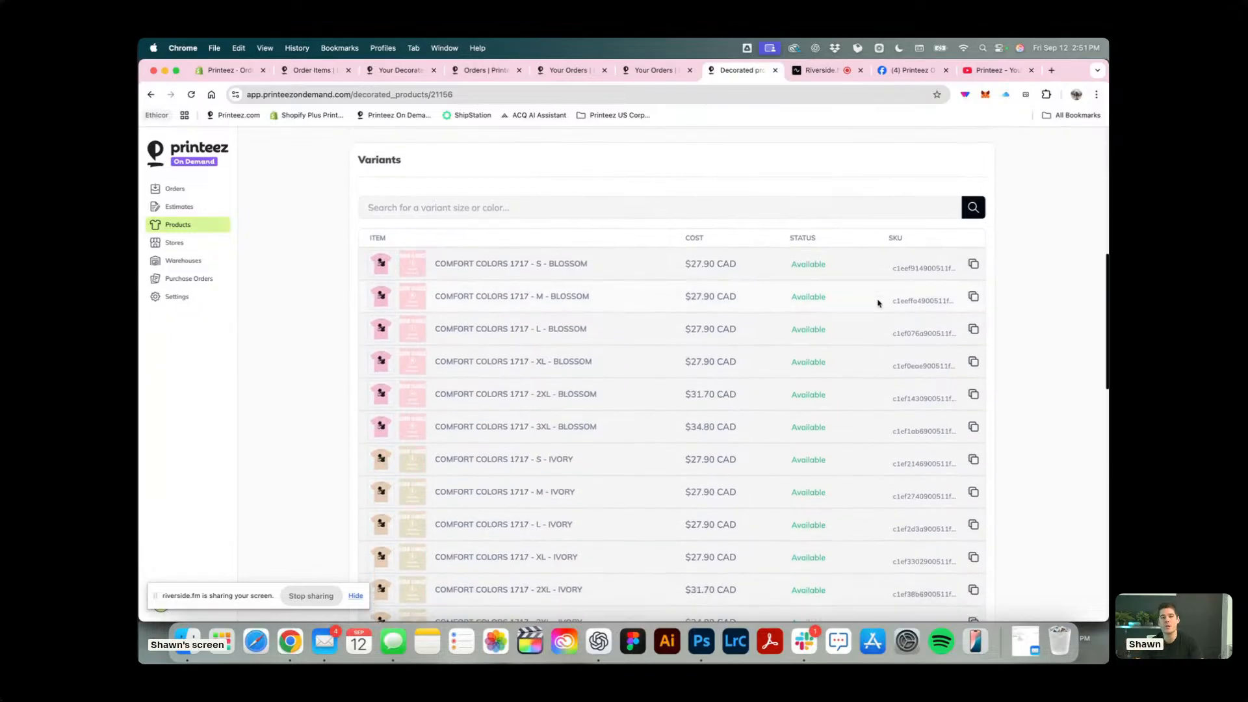
Examine the Luke I'm Your Barista T-Shirt - Sand product's artwork specs, linked store products and title.
scroll(625, 356, "down", 5)
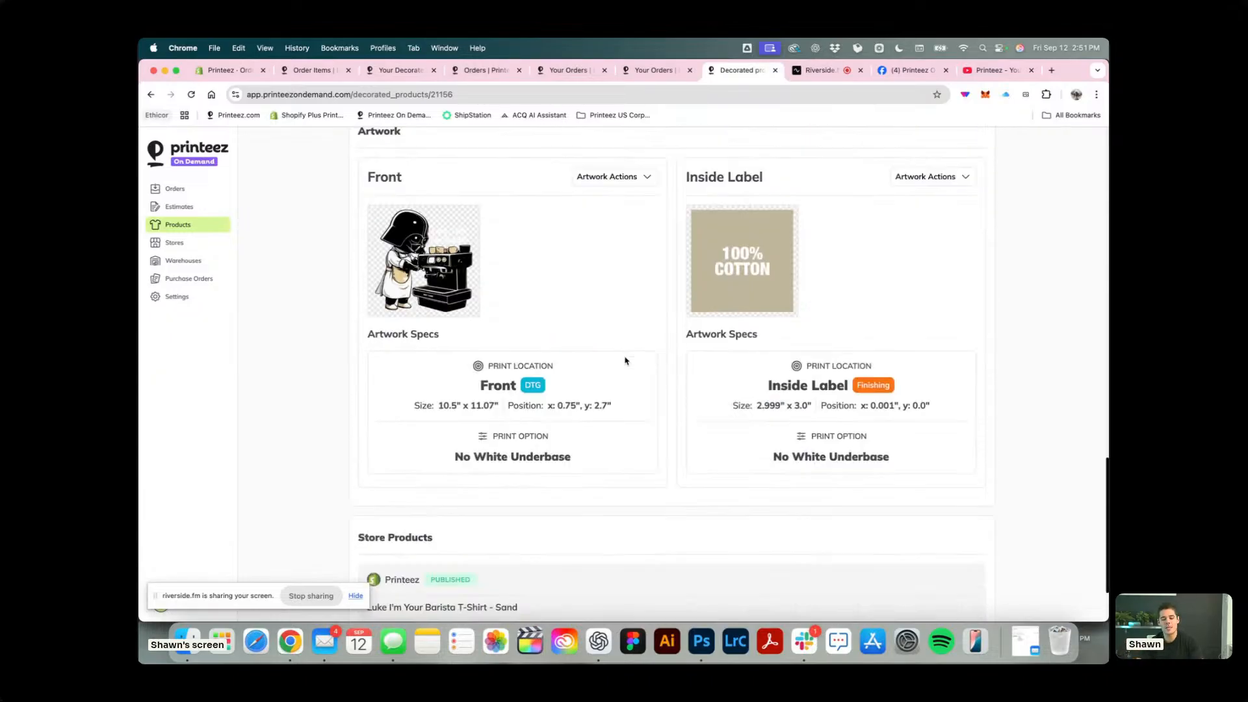
scroll(637, 345, "up", 15)
scroll(762, 322, "up", 7)
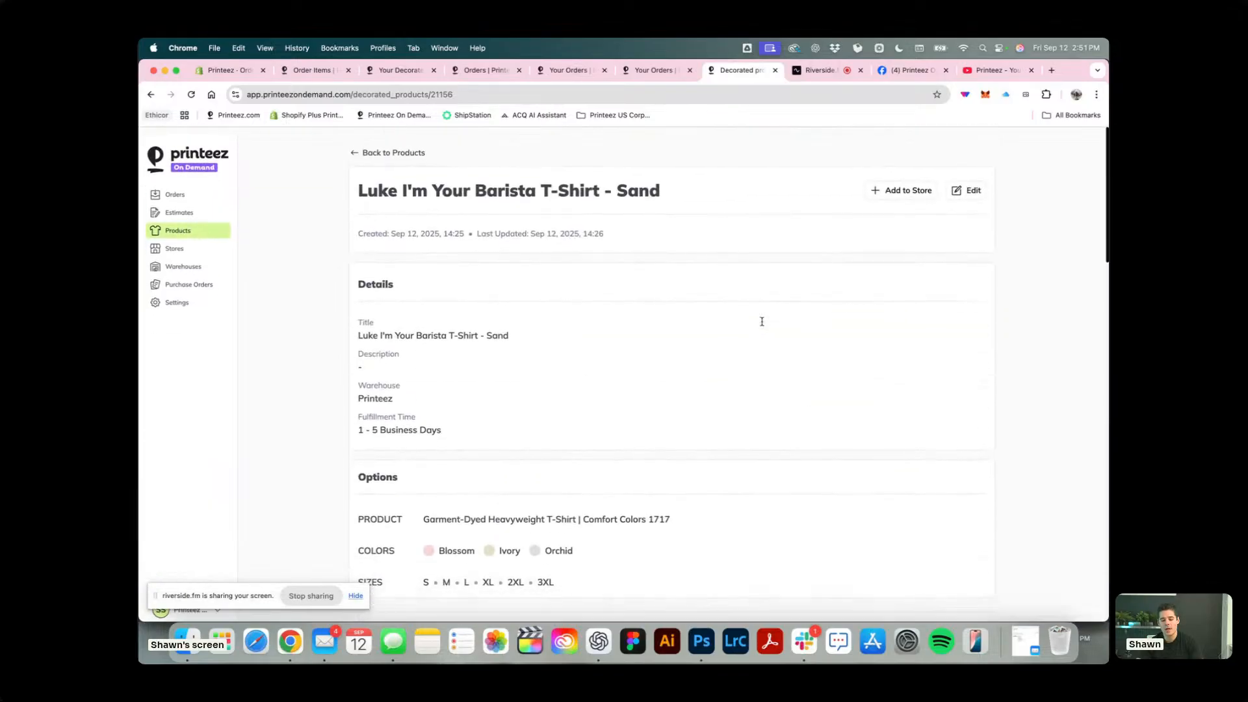
left_click_drag(673, 188, 284, 191)
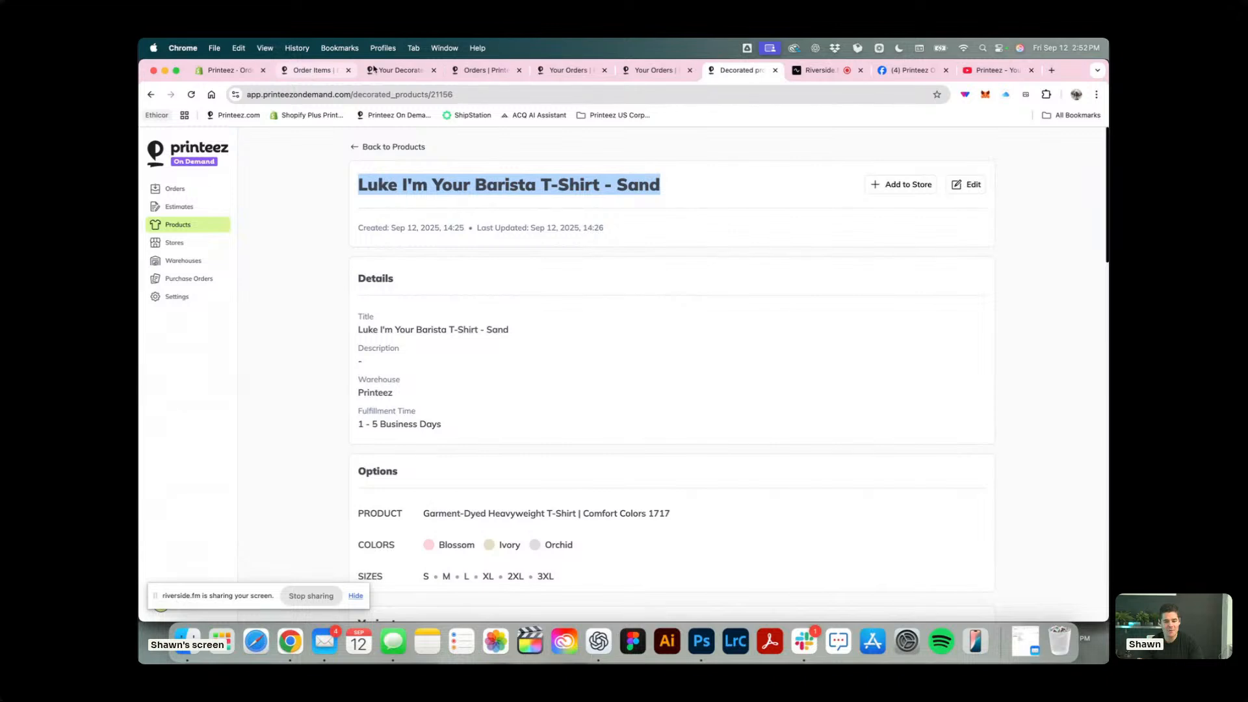
Go back to the store product's sync page and compare the Heather Brown and Rustic Orange / Khaki variant mappings.
left_click(395, 70)
scroll(488, 268, "down", 15)
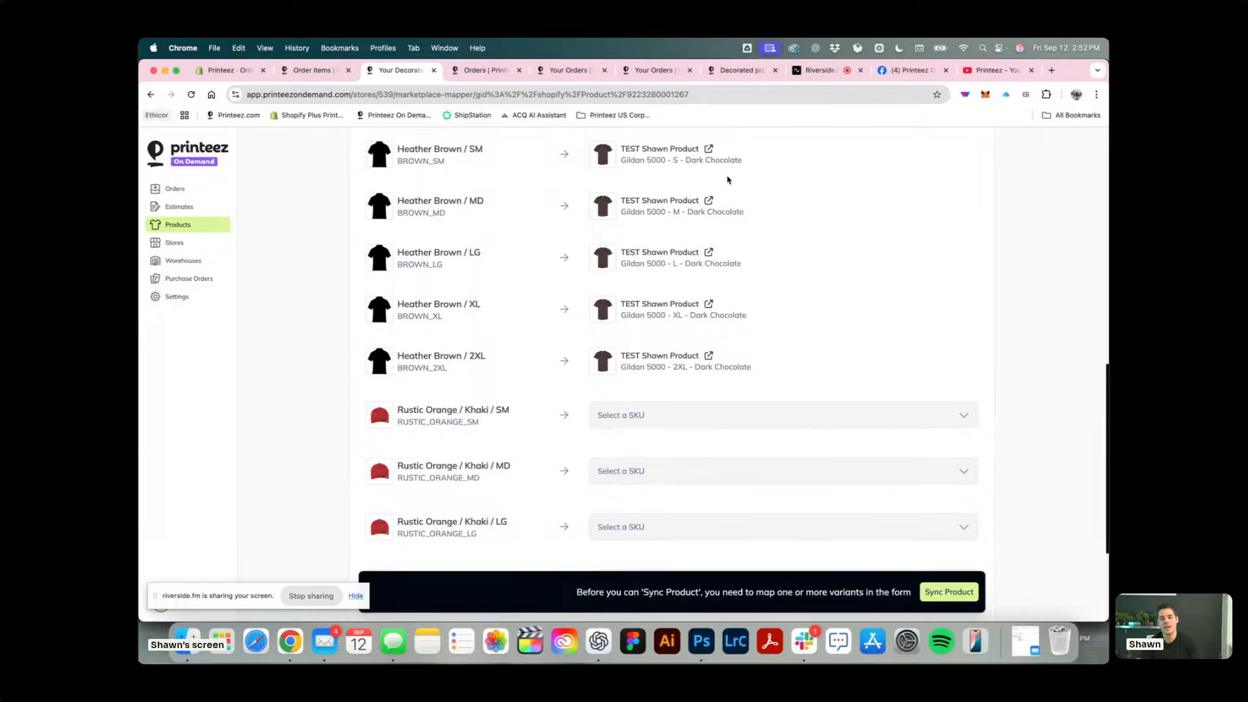
scroll(673, 317, "up", 2)
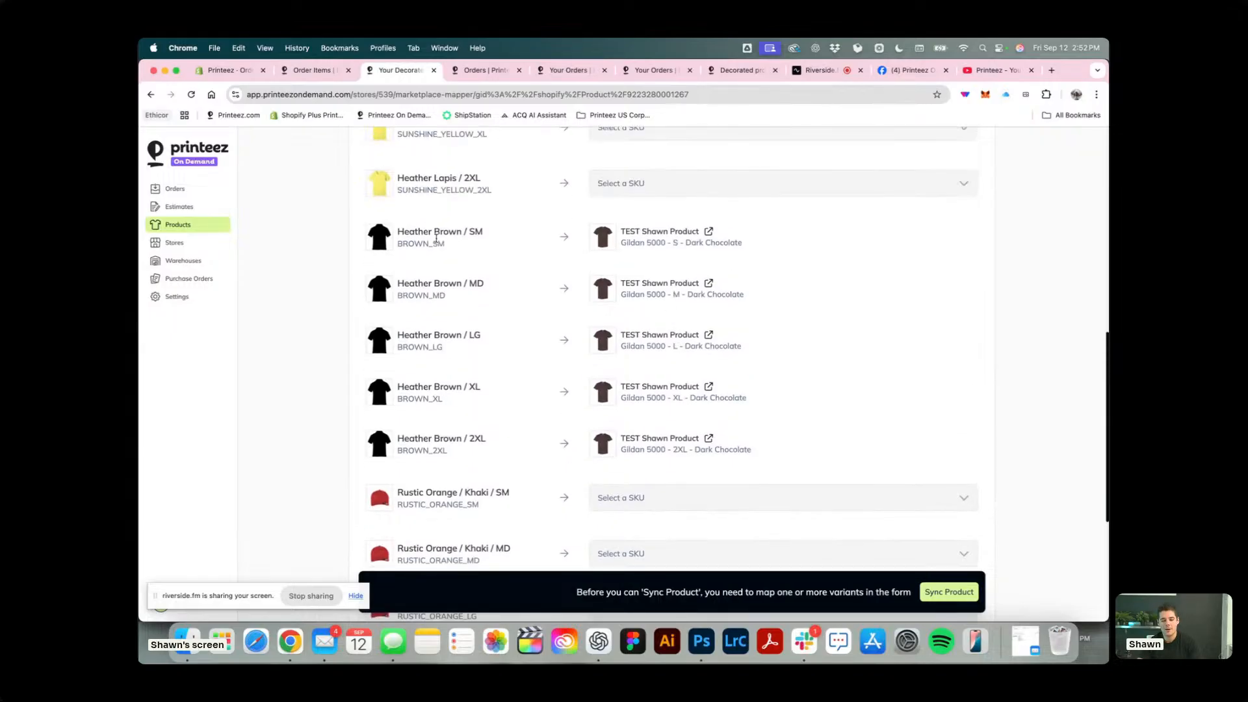
scroll(548, 245, "up", 2)
scroll(517, 298, "down", 5)
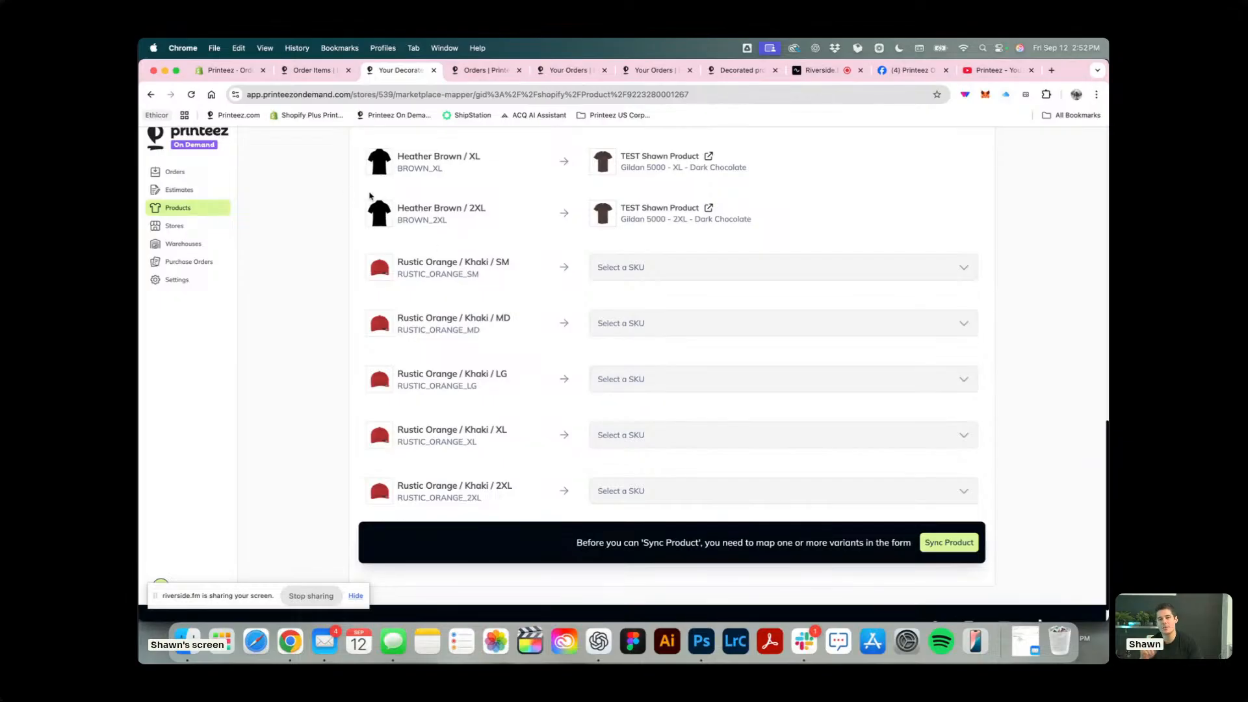
In the test order, change the Rustic Orange / Khaki / XL item's product to TEST Shawn Product, Gildan 5000 - S - Dark Chocolate.
left_click(313, 70)
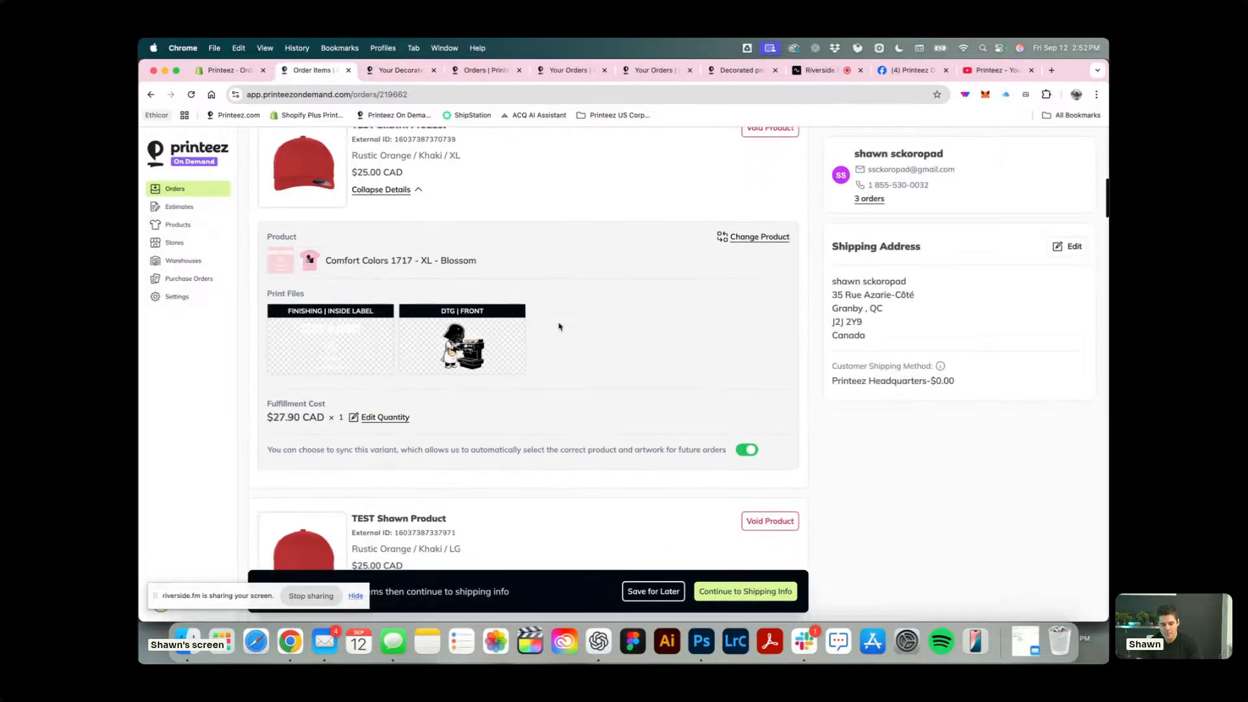
left_click(759, 189)
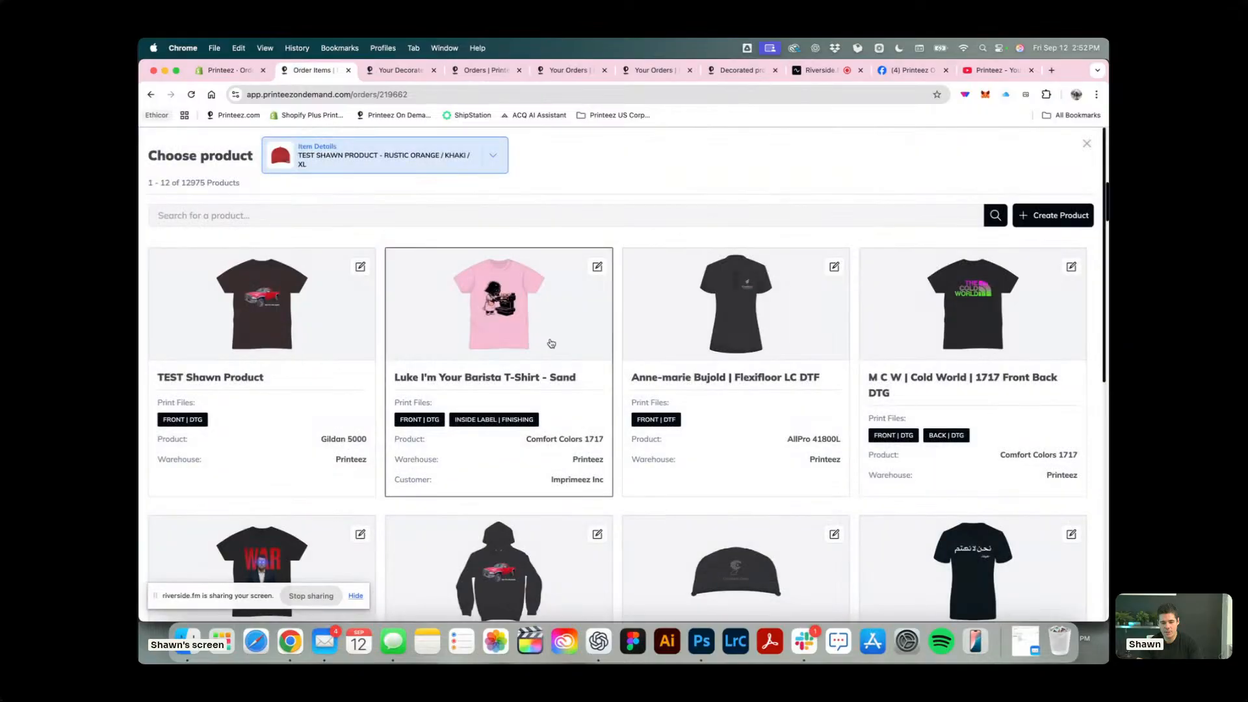
left_click(318, 299)
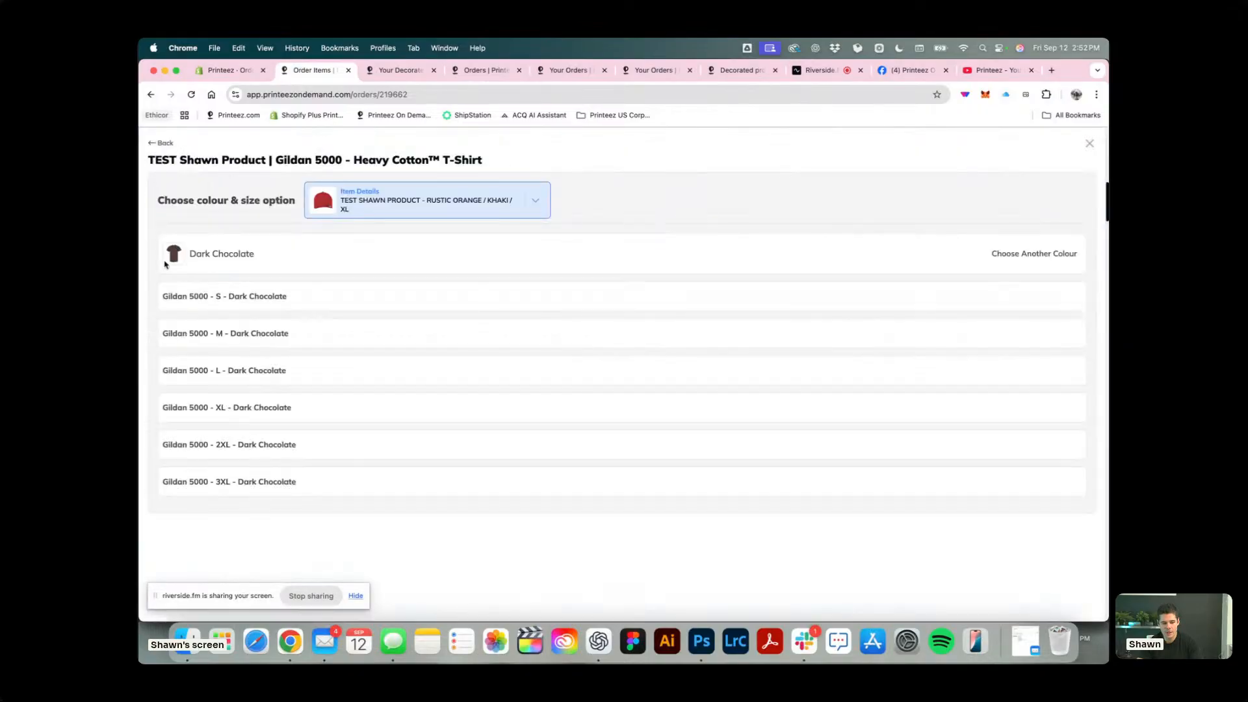
left_click(331, 299)
left_click(1037, 527)
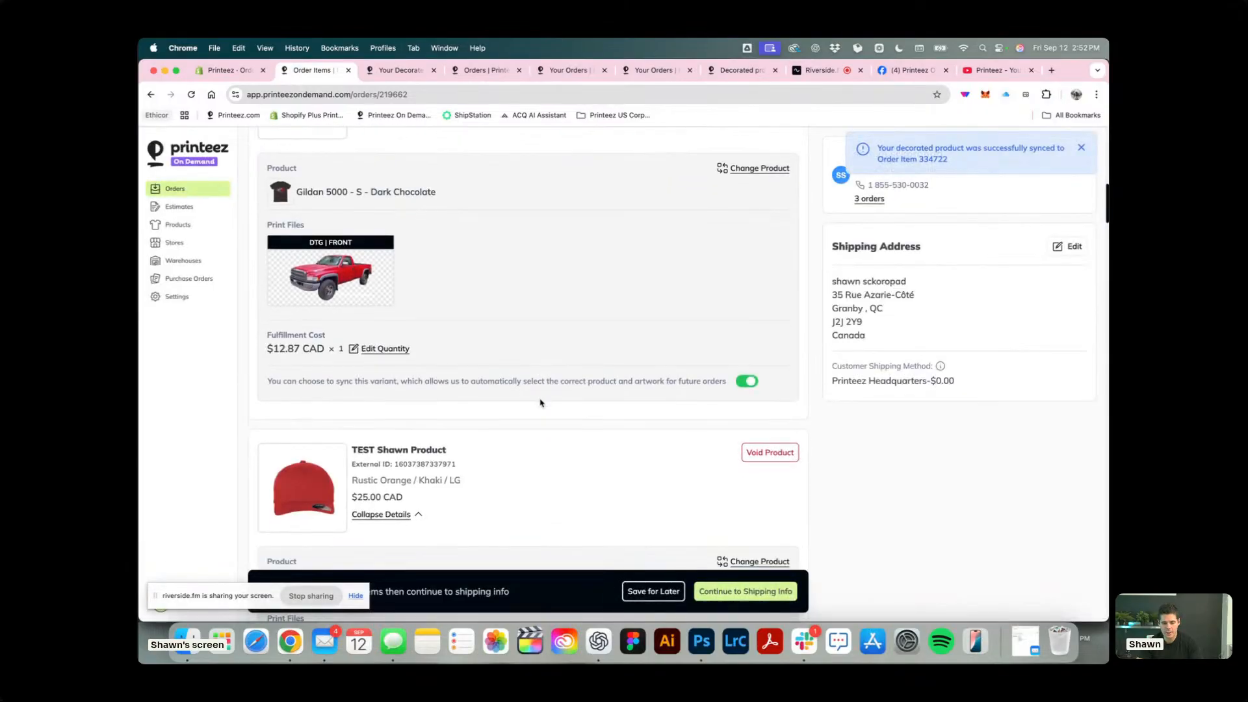
Change the Rustic Orange / Khaki / LG item's product to TEST Shawn Product, Gildan 5000 - L - Dark Chocolate, and continue to shipping info.
scroll(491, 362, "down", 3)
scroll(489, 357, "down", 5)
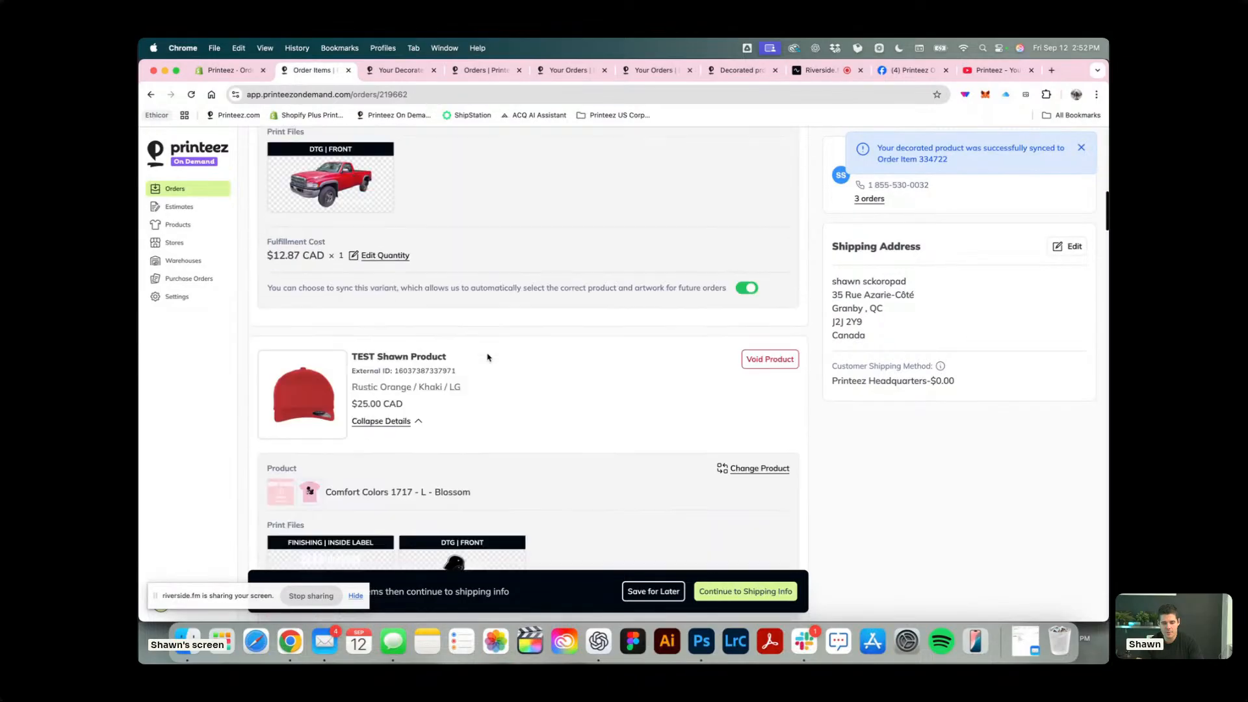
left_click(757, 410)
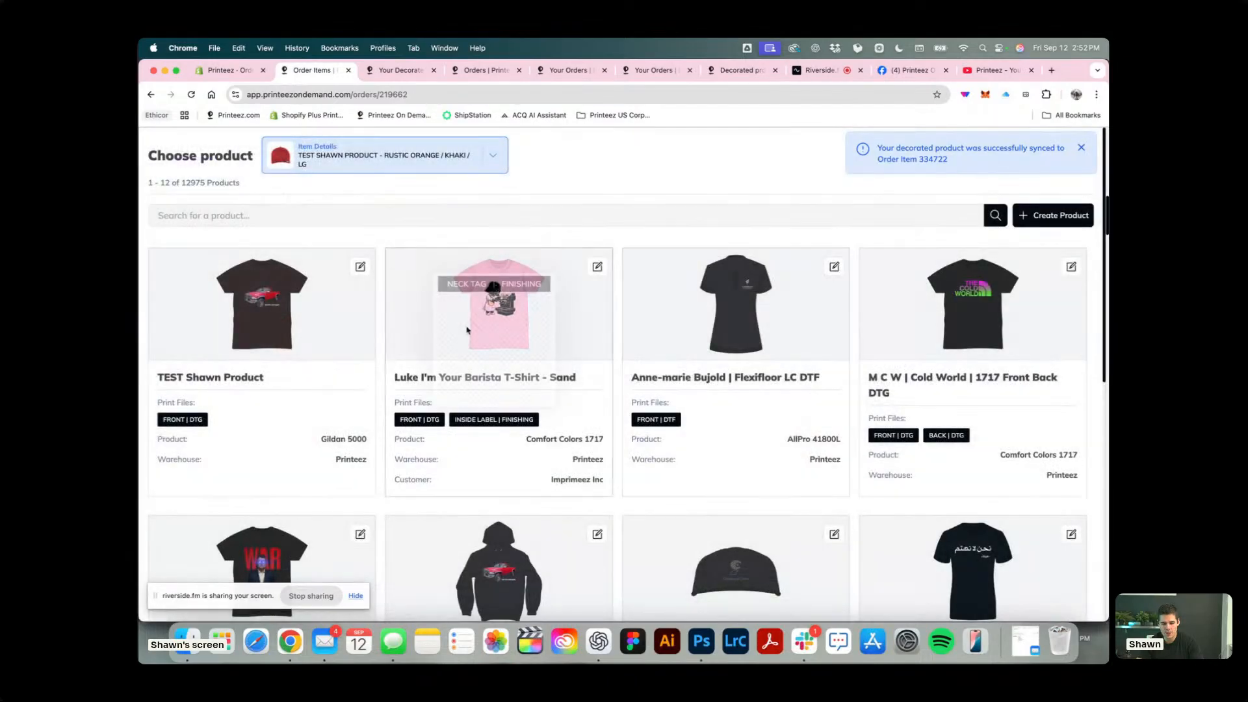
left_click(259, 305)
left_click(187, 276)
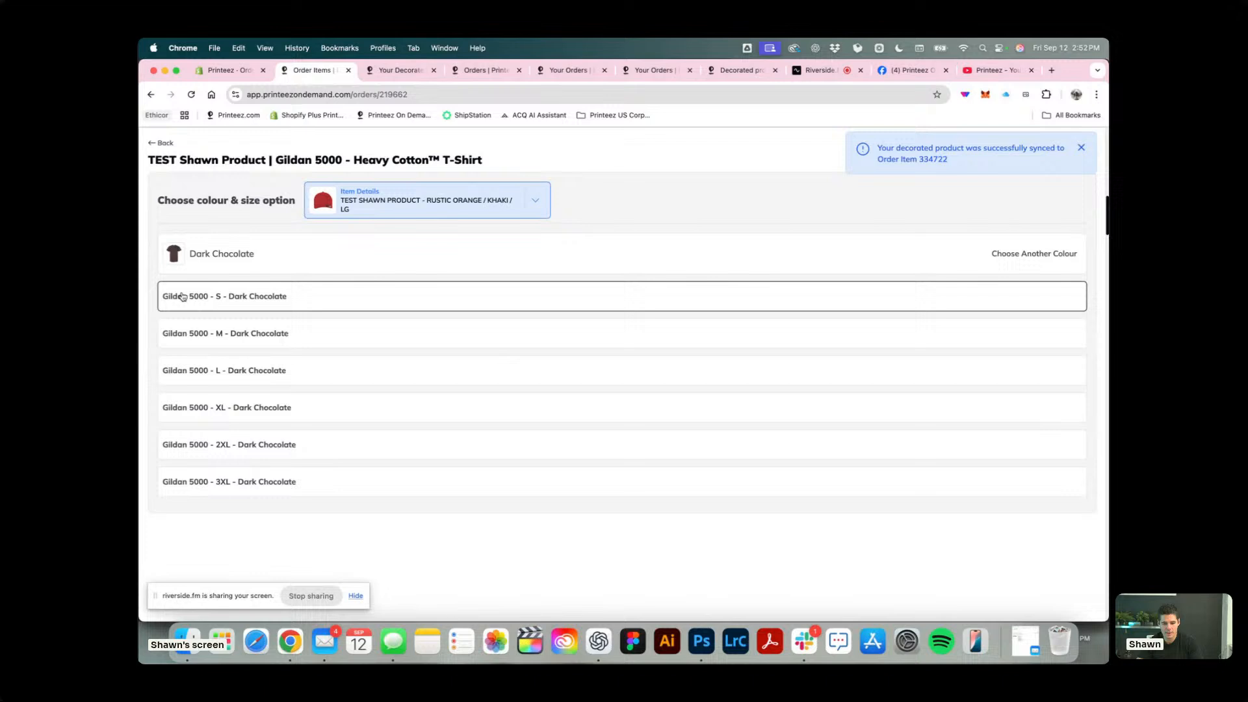
left_click(458, 385)
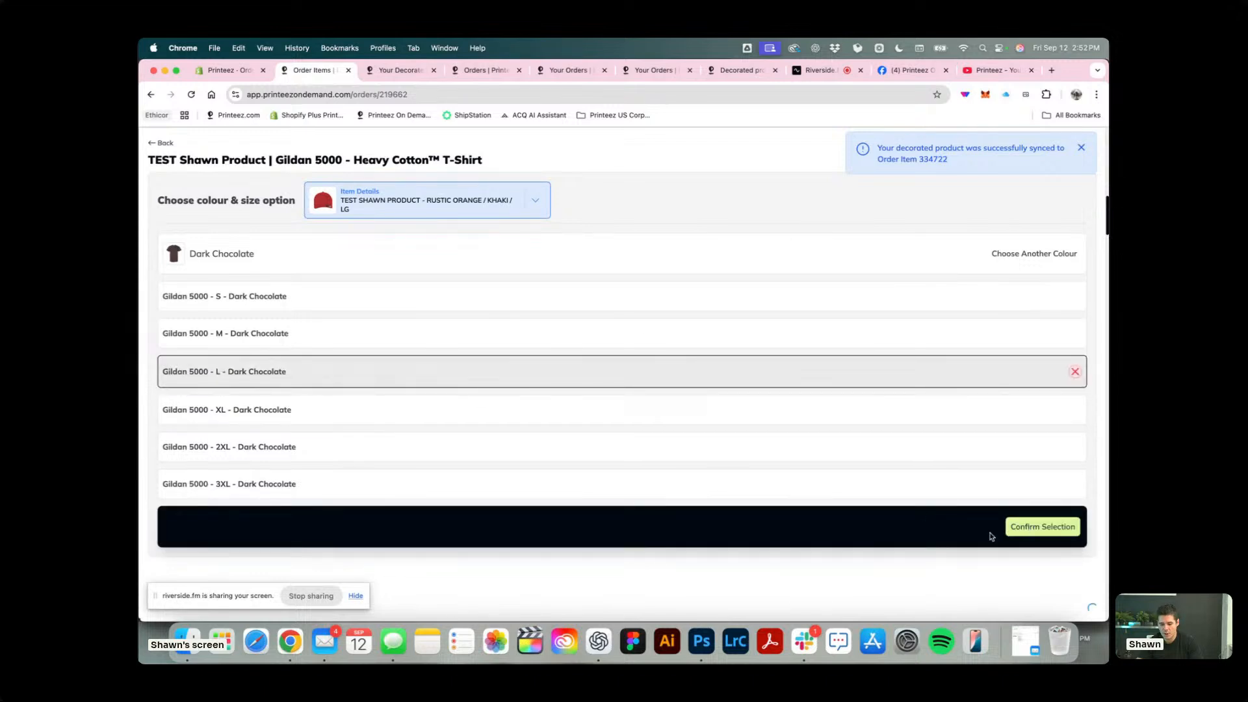
left_click(1012, 530)
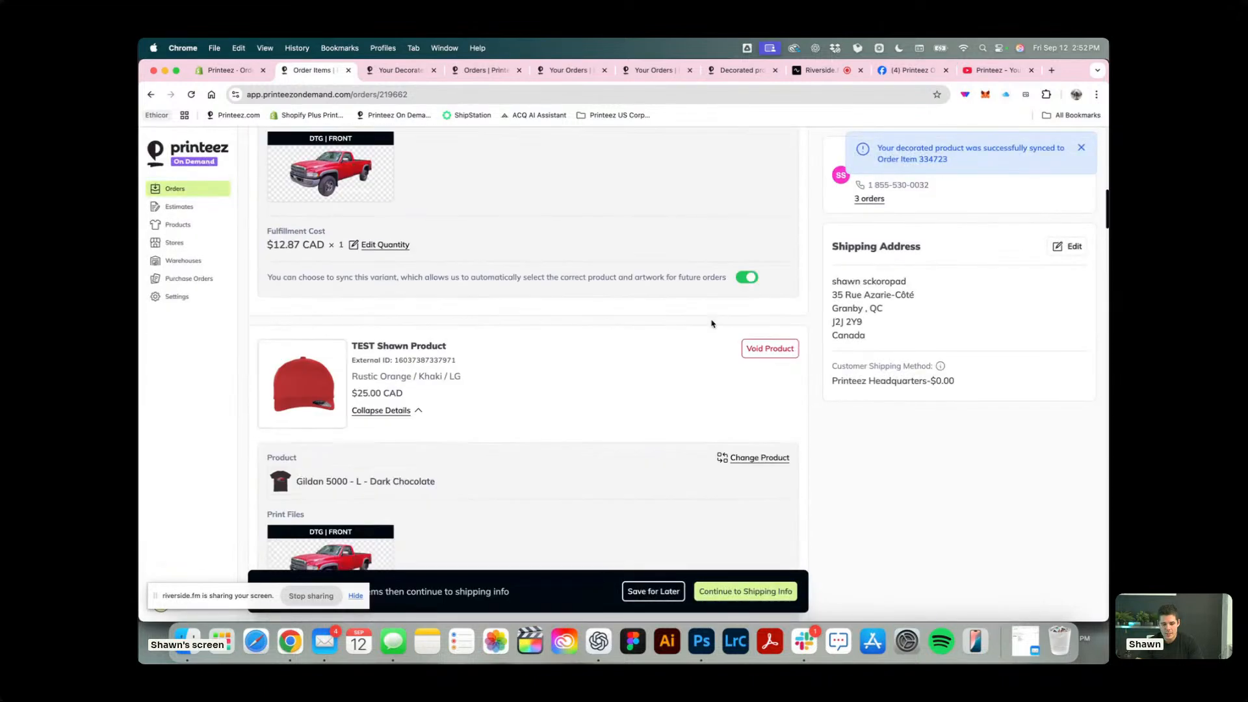
scroll(711, 323, "down", 3)
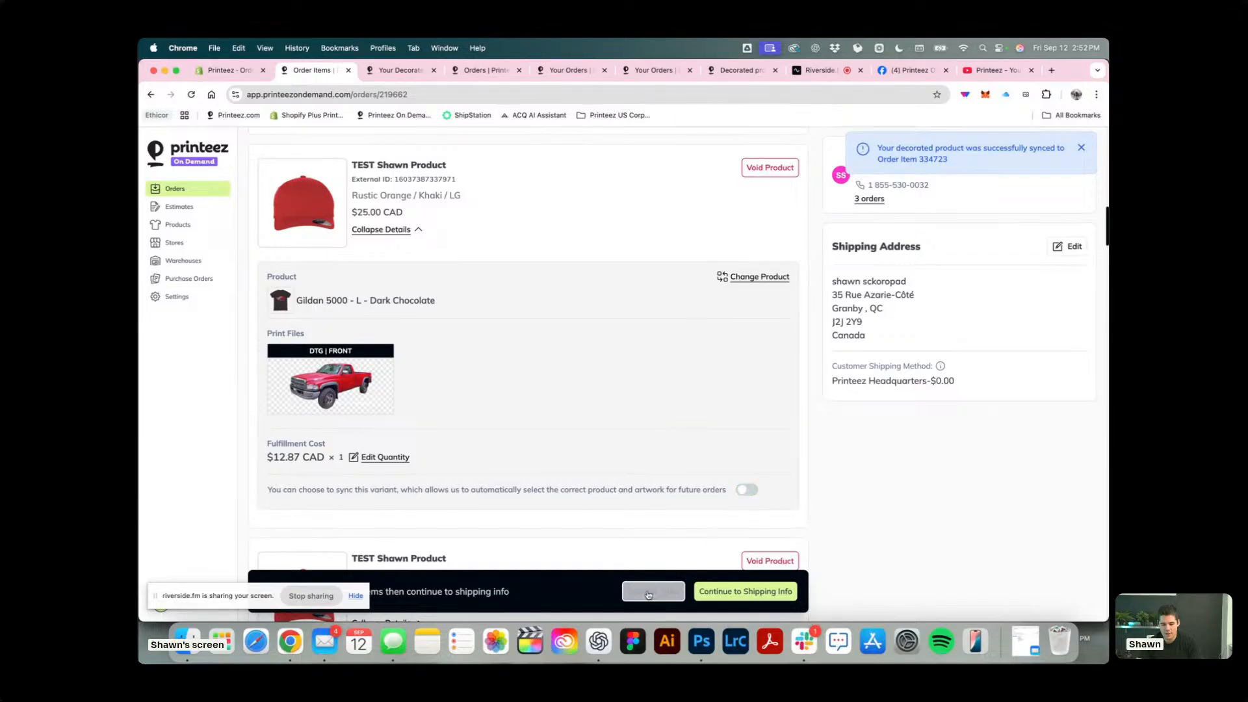
left_click(746, 592)
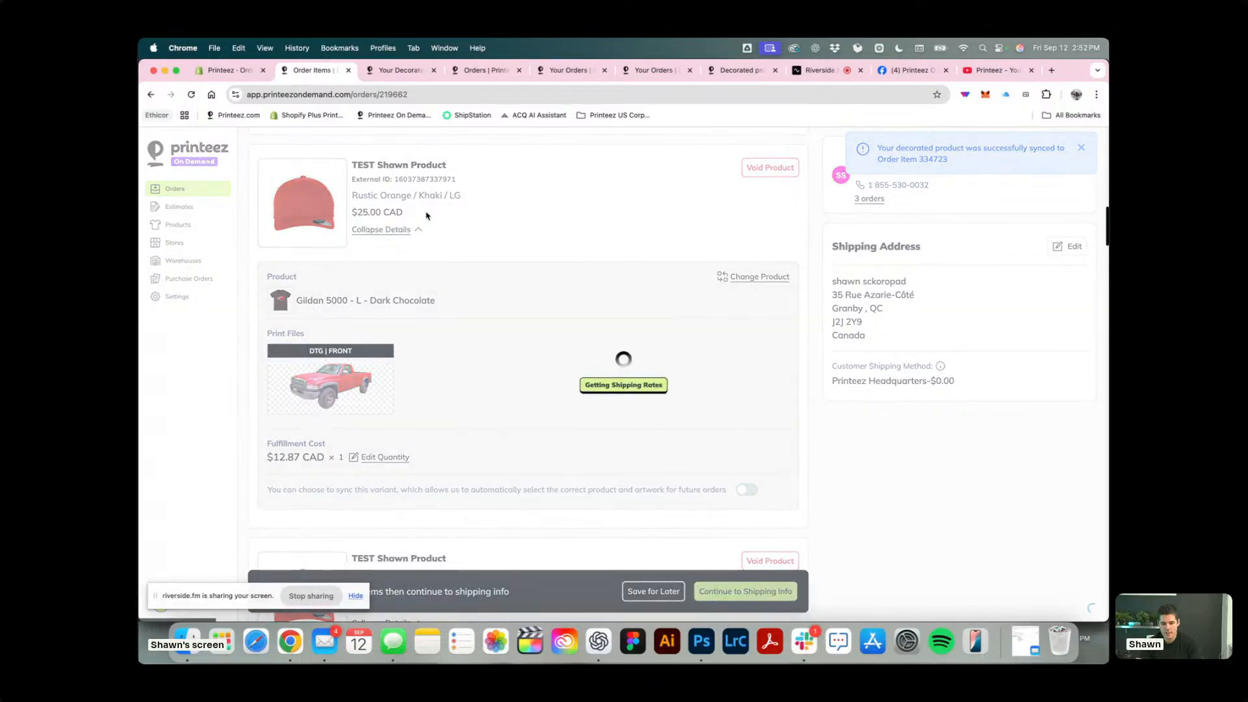
Reload the store product's sync page and choose TEST Shawn Product as the decorated product to check the variant mappings.
left_click(401, 70)
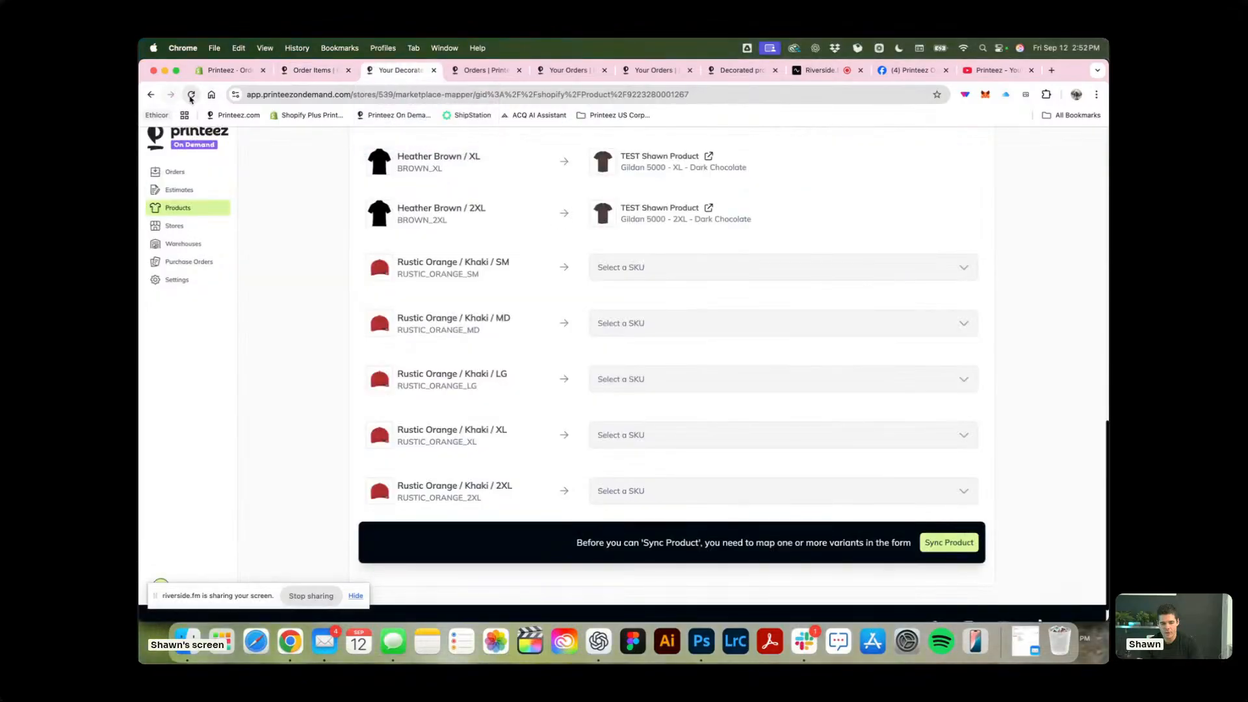
scroll(654, 276, "down", 1)
left_click(953, 315)
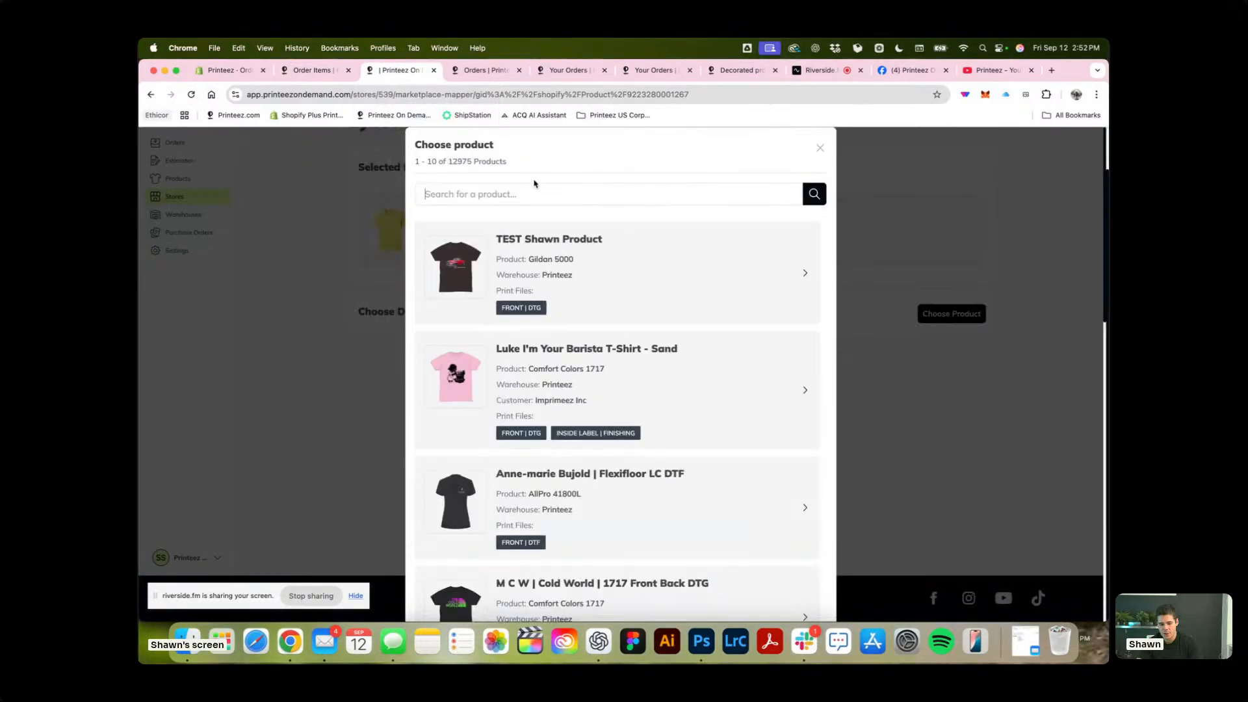
left_click(634, 267)
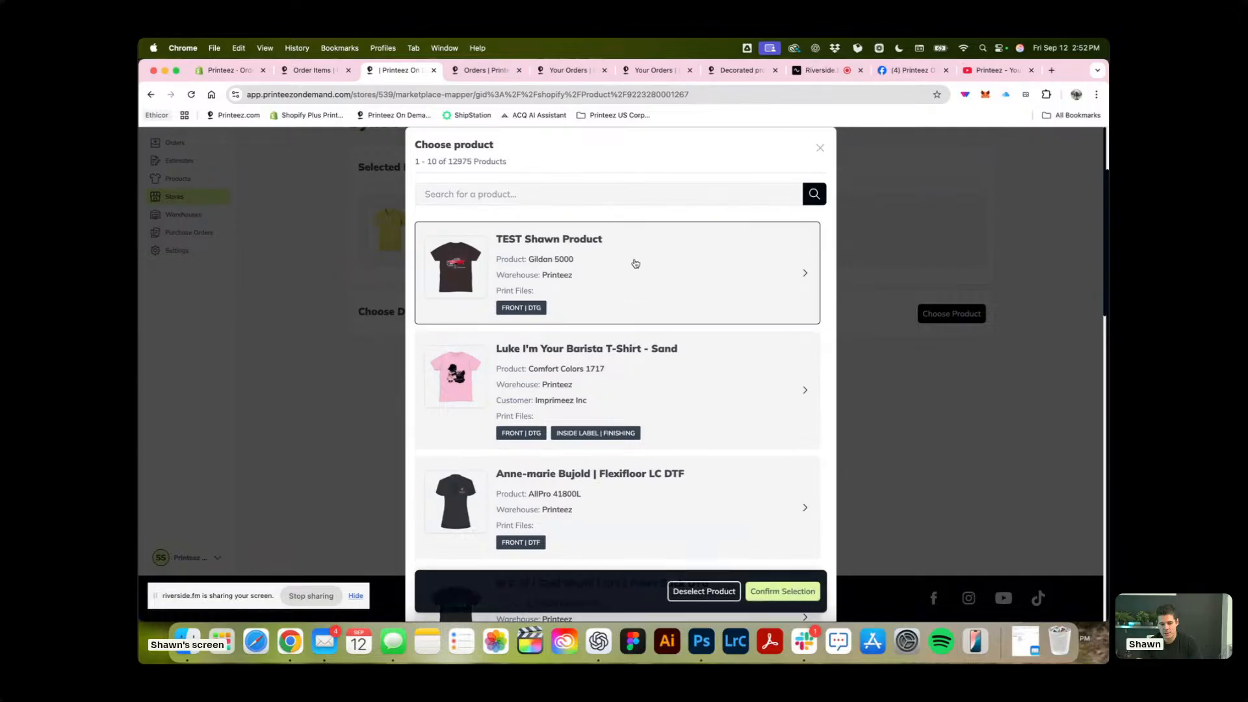
left_click(786, 593)
scroll(940, 390, "down", 10)
scroll(940, 390, "up", 10)
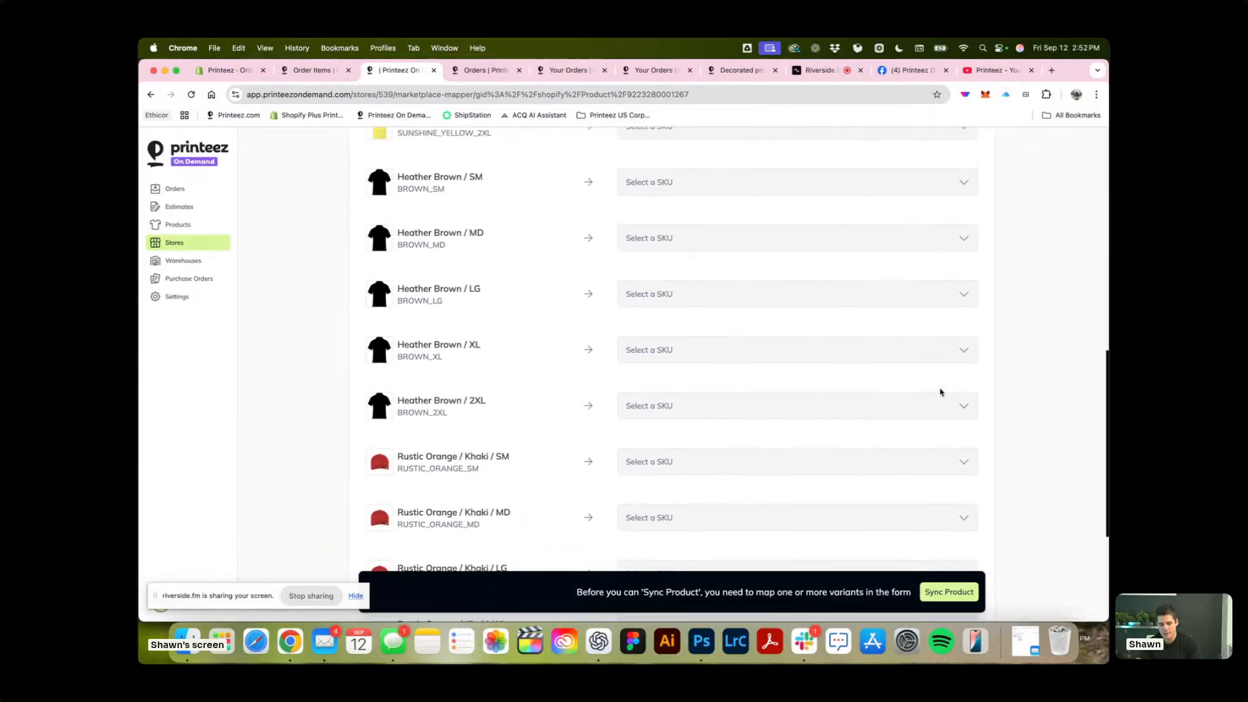
Check the test order's shipping info stage and return to the store product's sync page.
left_click(306, 69)
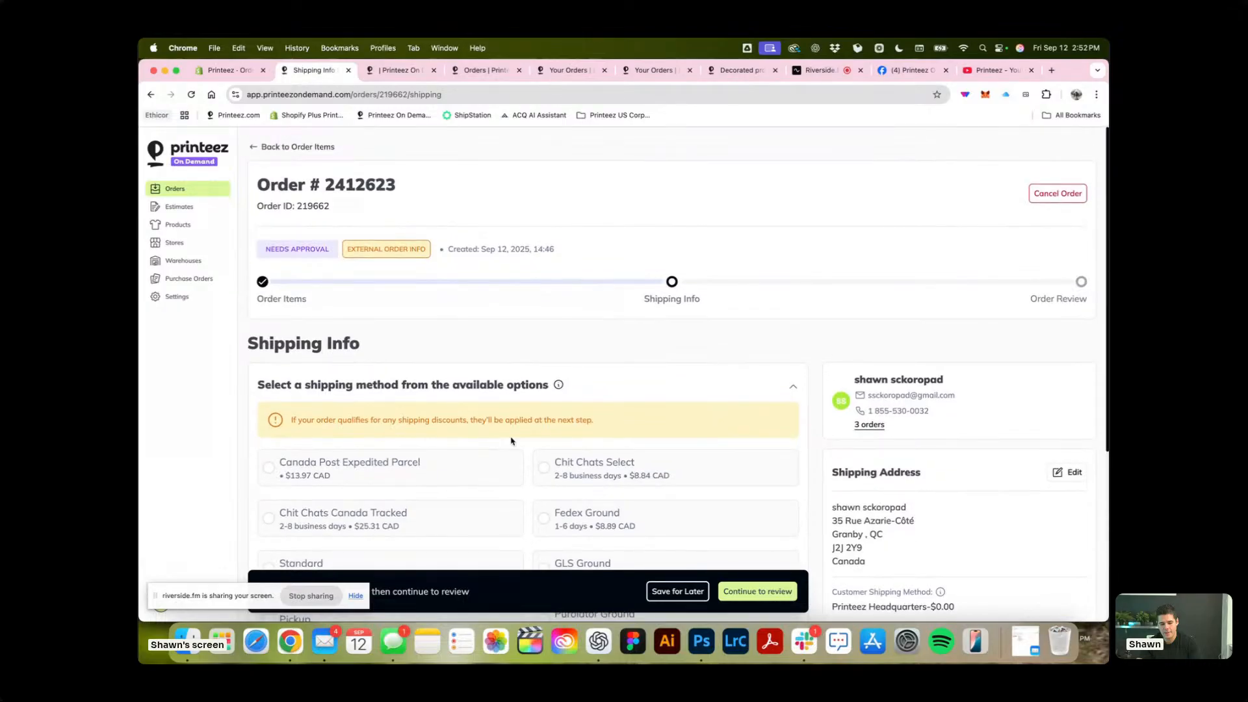
scroll(512, 441, "down", 4)
scroll(586, 377, "up", 5)
key("ctrl+Tab")
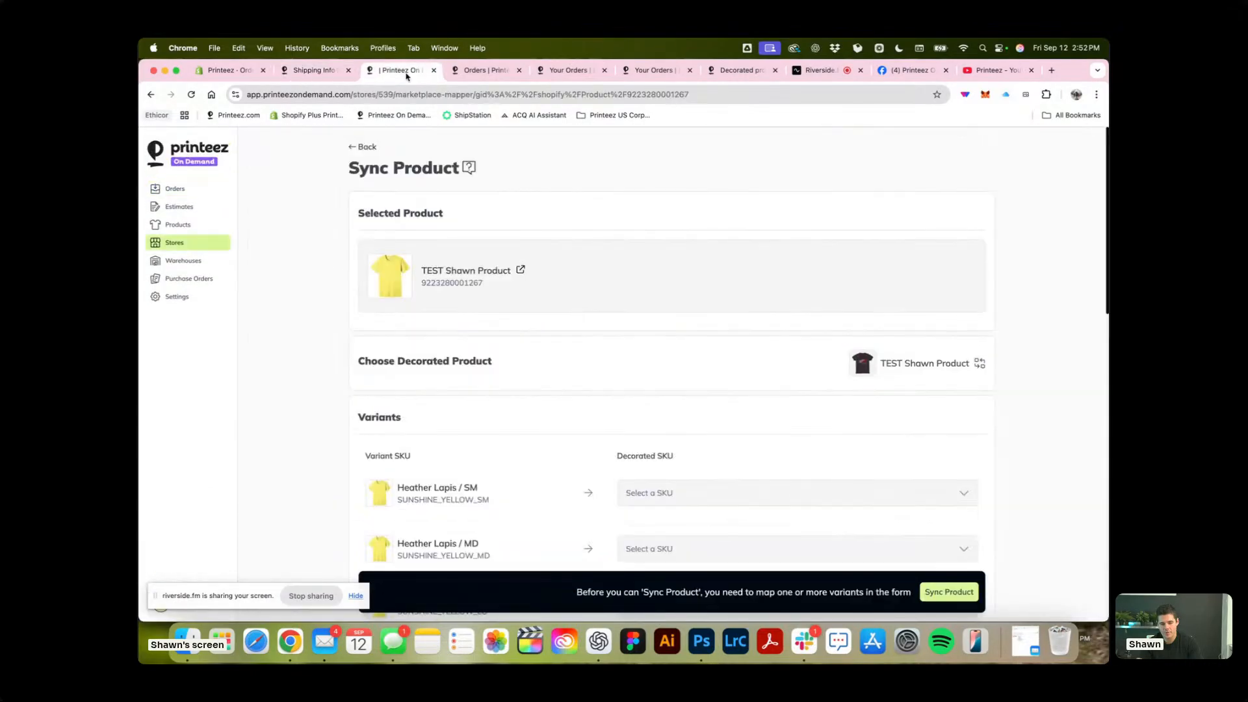
Change the decorated product for the sync to Luke I'm Your Barista T-Shirt - Sand and check the variant mappings.
left_click(980, 369)
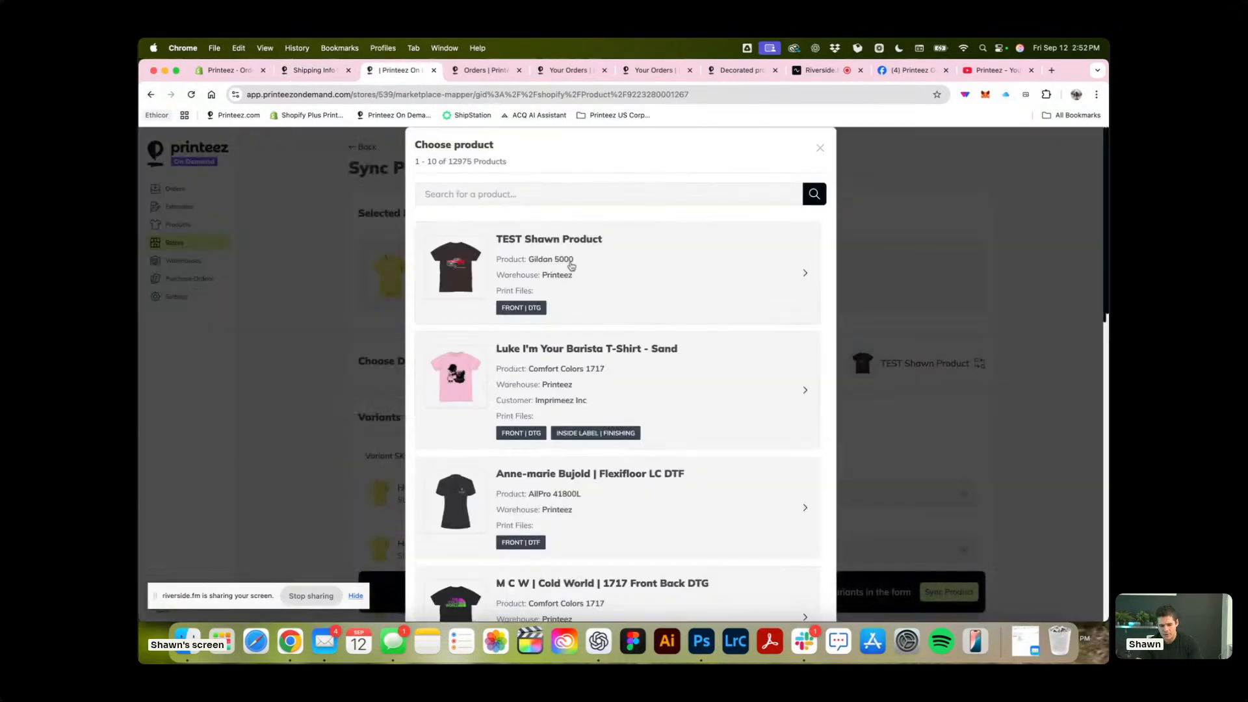
left_click(651, 403)
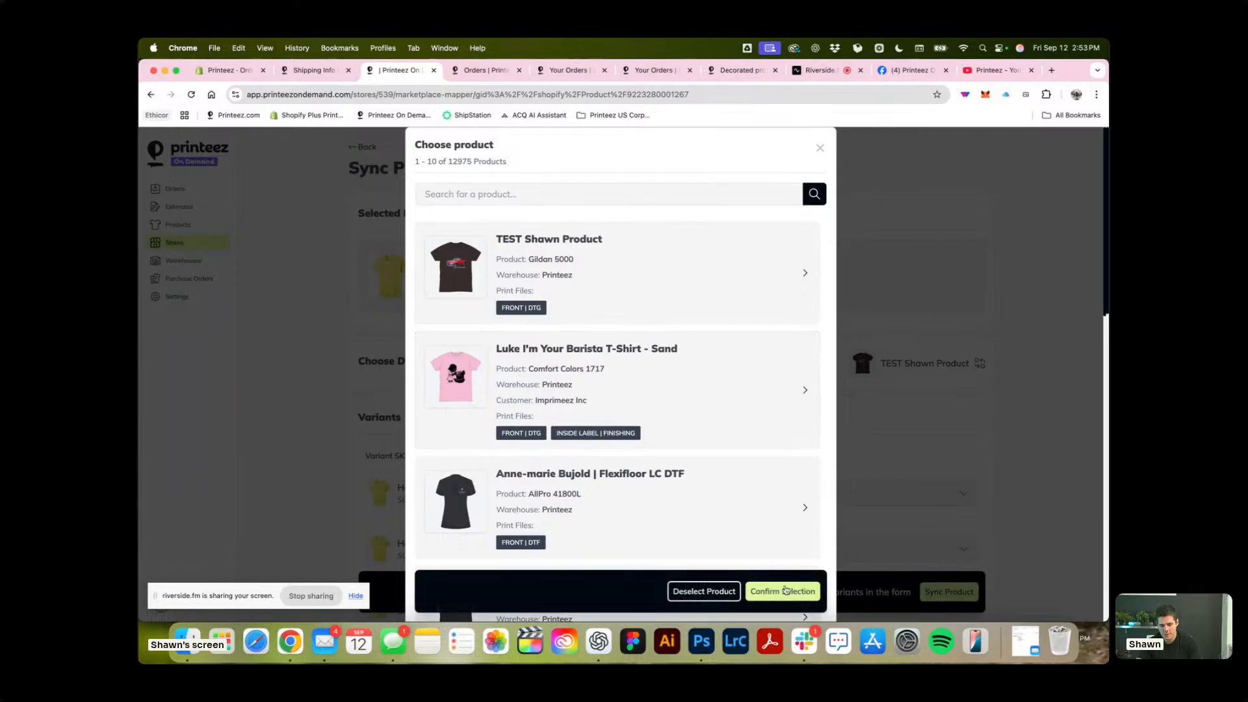
left_click(784, 590)
scroll(731, 404, "down", 10)
scroll(731, 403, "up", 6)
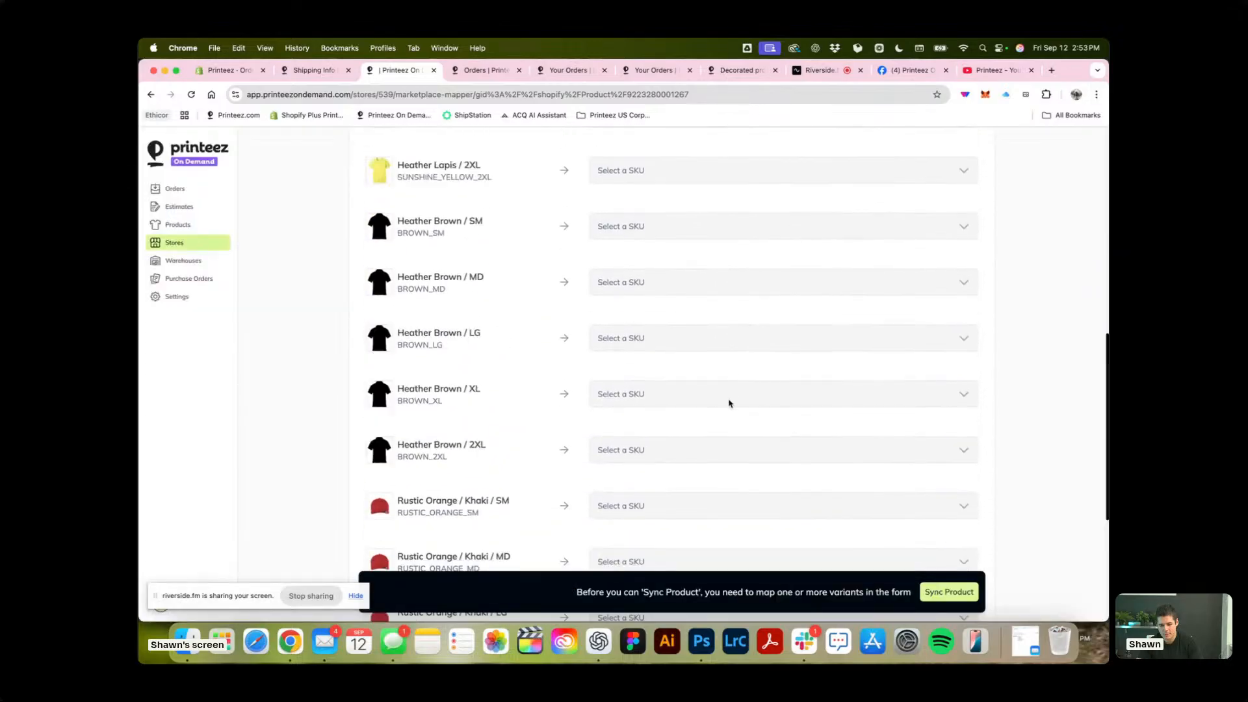
Glance at the test order, then return to the sync page and recheck all variants' decorated SKU selections.
left_click(319, 70)
left_click(398, 70)
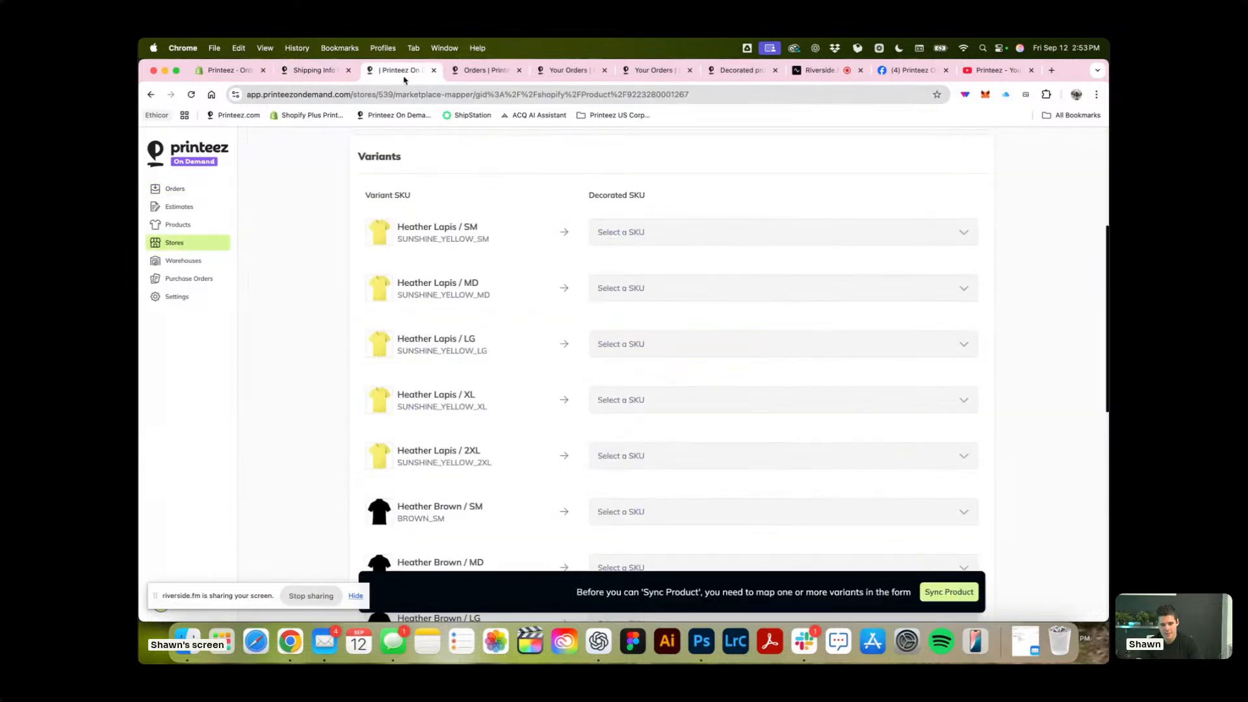
scroll(537, 367, "down", 10)
scroll(537, 366, "up", 15)
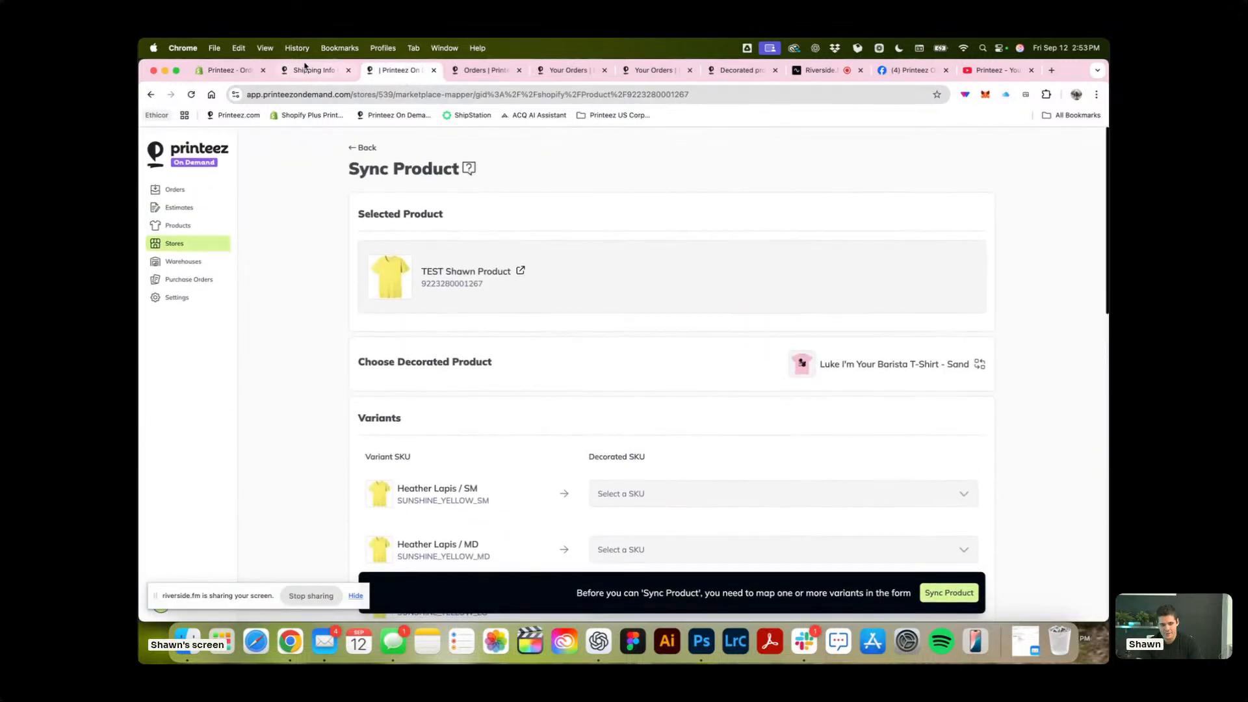
Return to the test order's items stage and review each item's product and its sync setting for future orders.
left_click(315, 71)
scroll(531, 296, "down", 5)
scroll(531, 296, "up", 10)
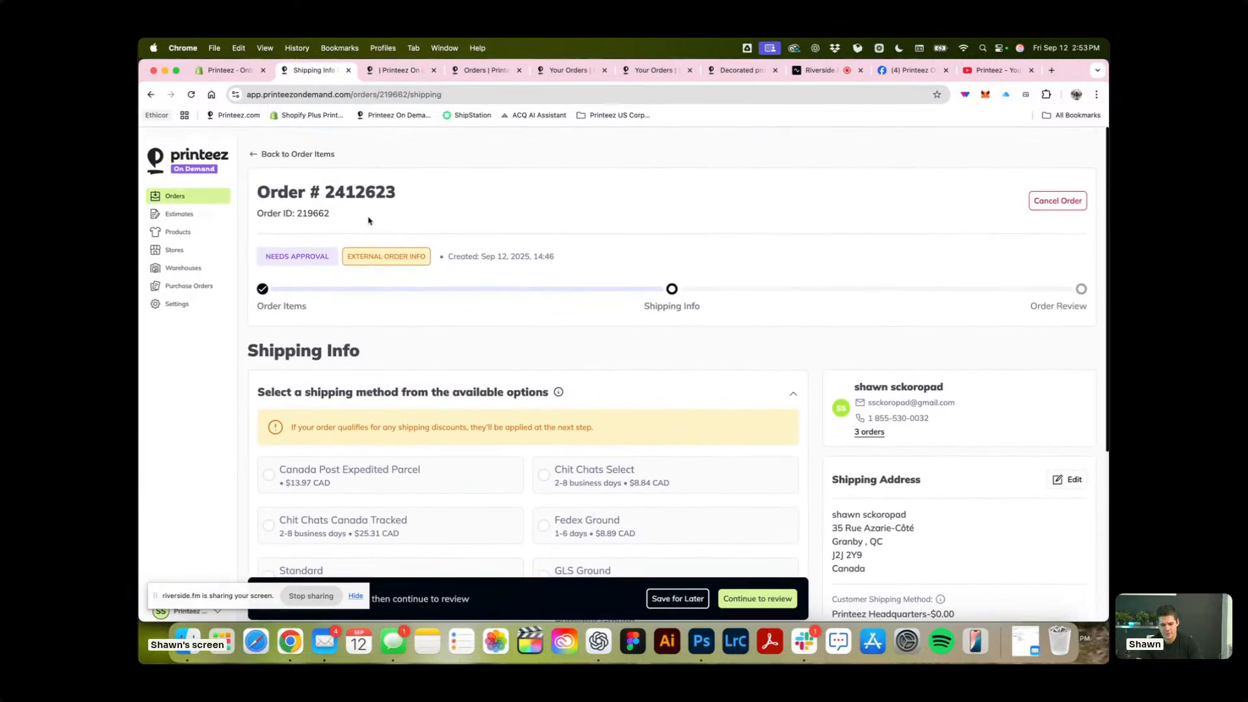
left_click(260, 147)
scroll(379, 271, "down", 20)
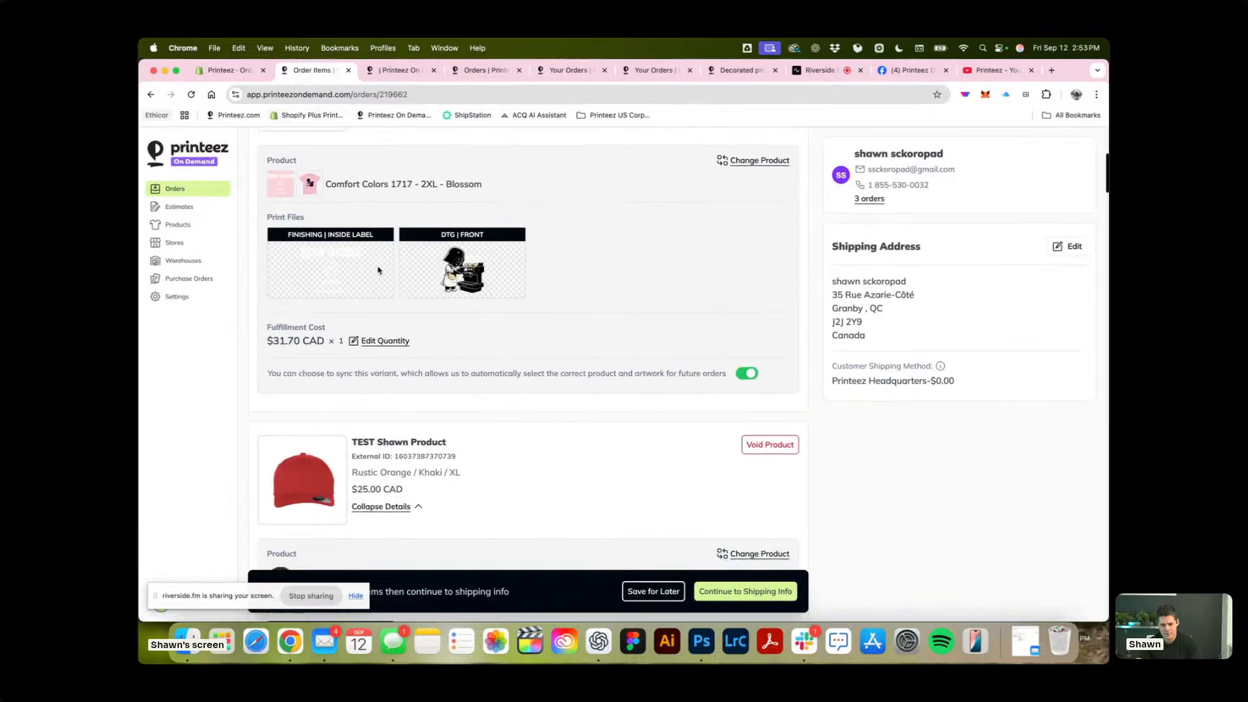
scroll(379, 271, "down", 20)
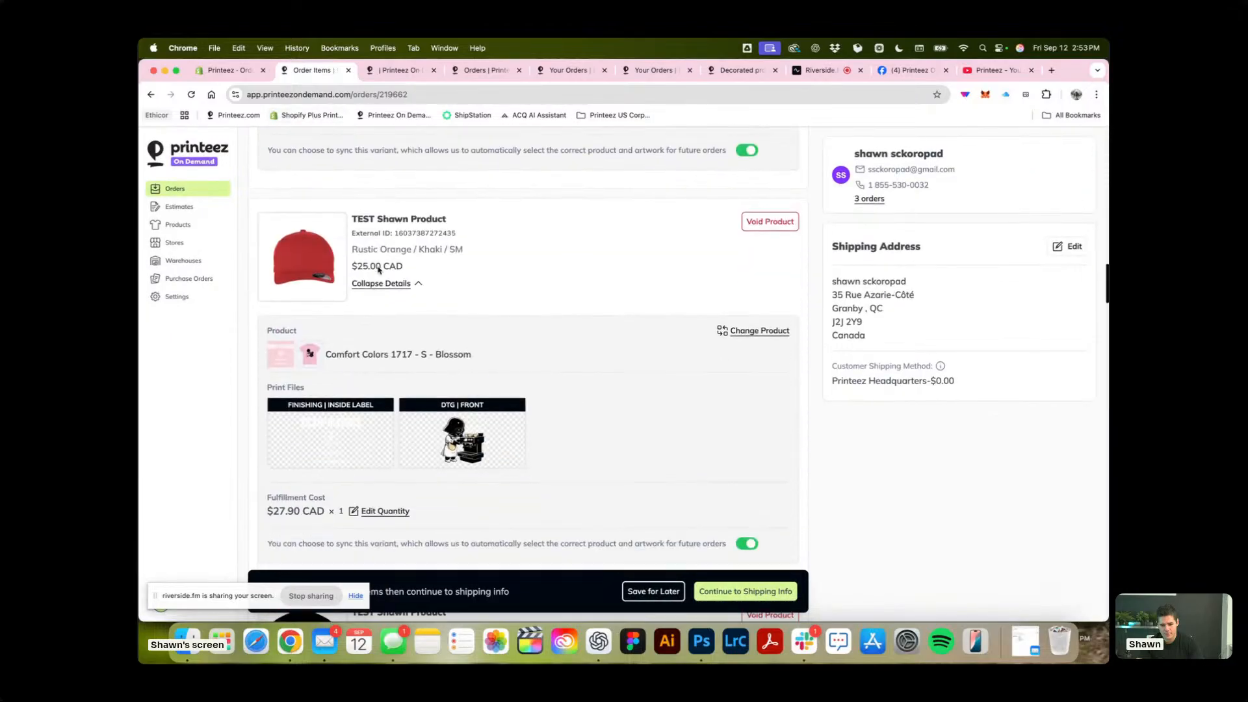
scroll(379, 270, "down", 15)
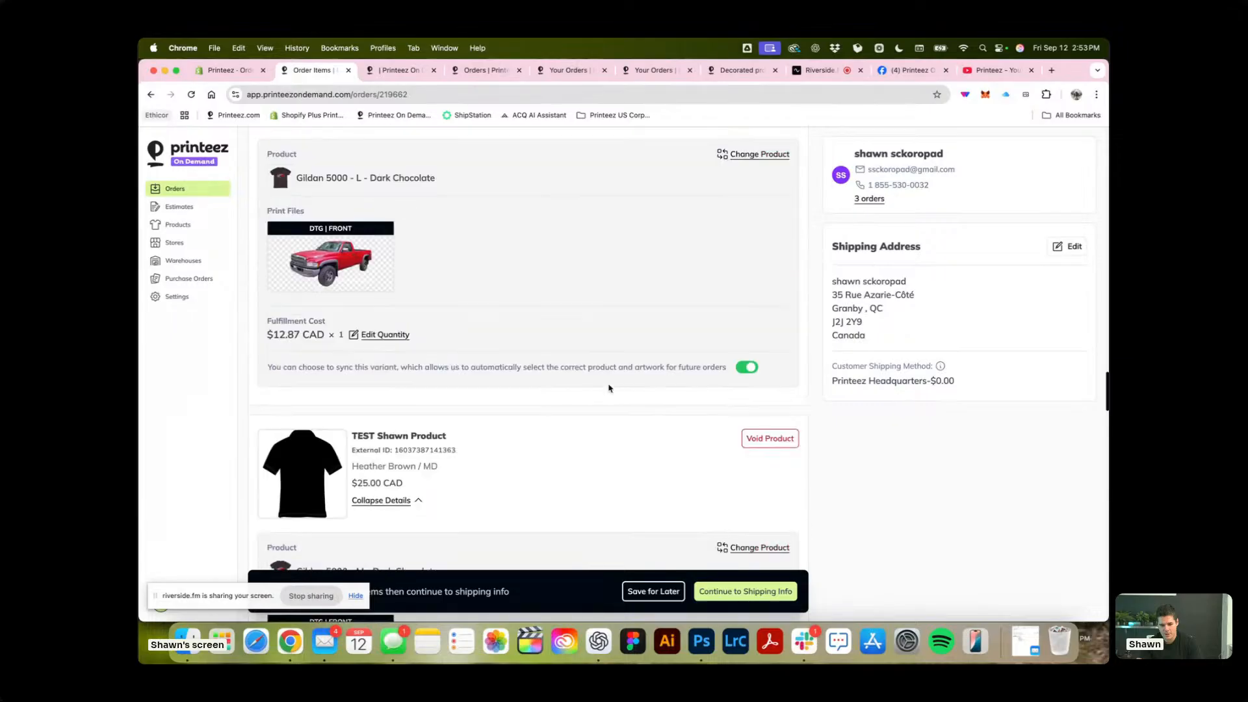
scroll(701, 481, "down", 5)
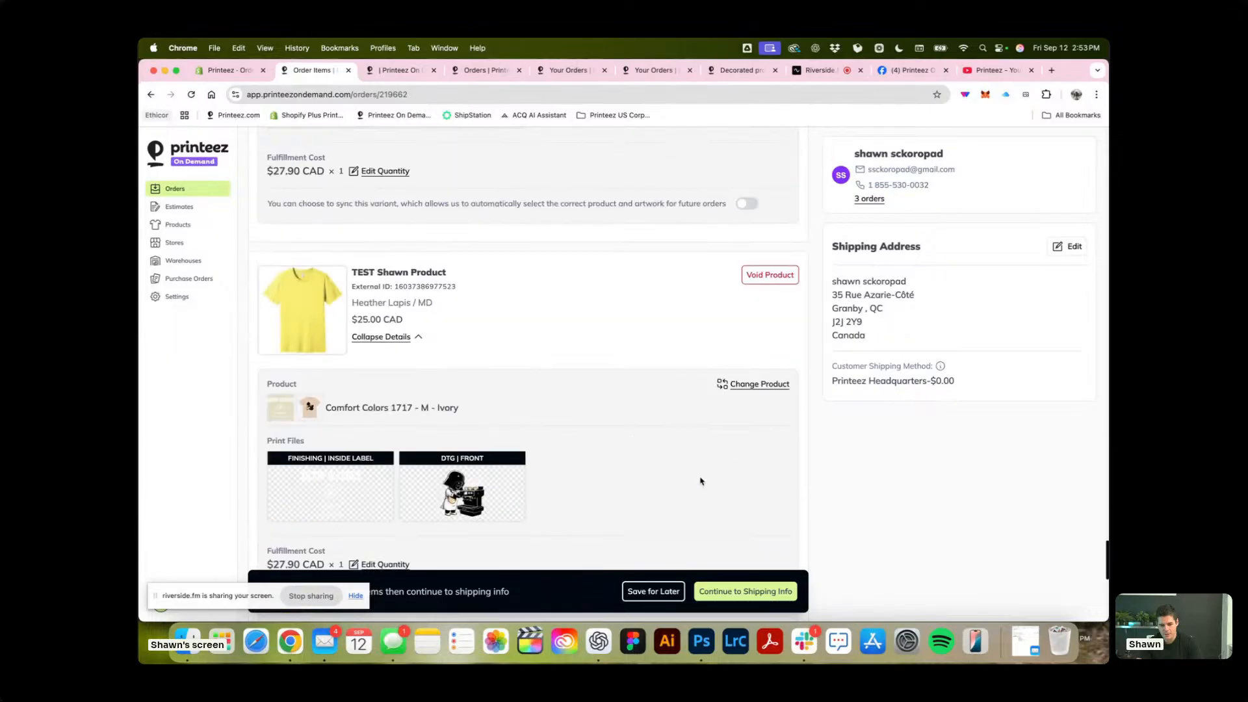
Continue the reviewed order to the shipping info stage and switch back to the store product's sync page.
left_click(756, 592)
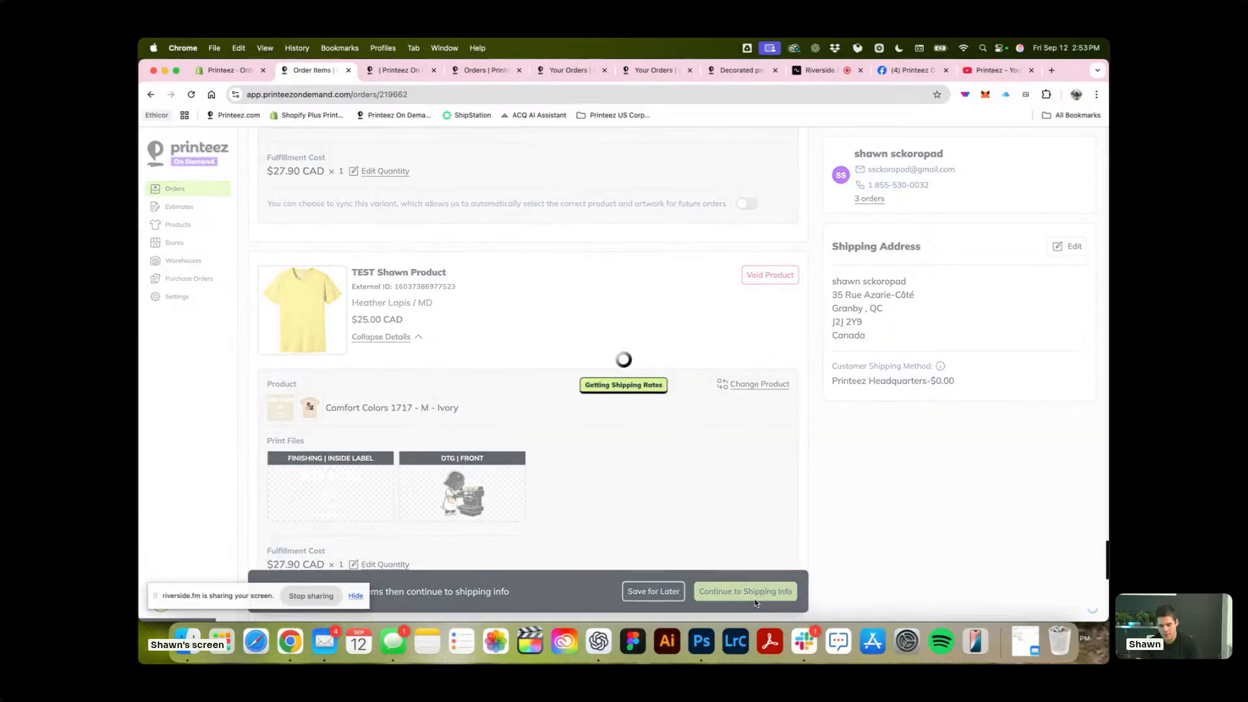
left_click(402, 70)
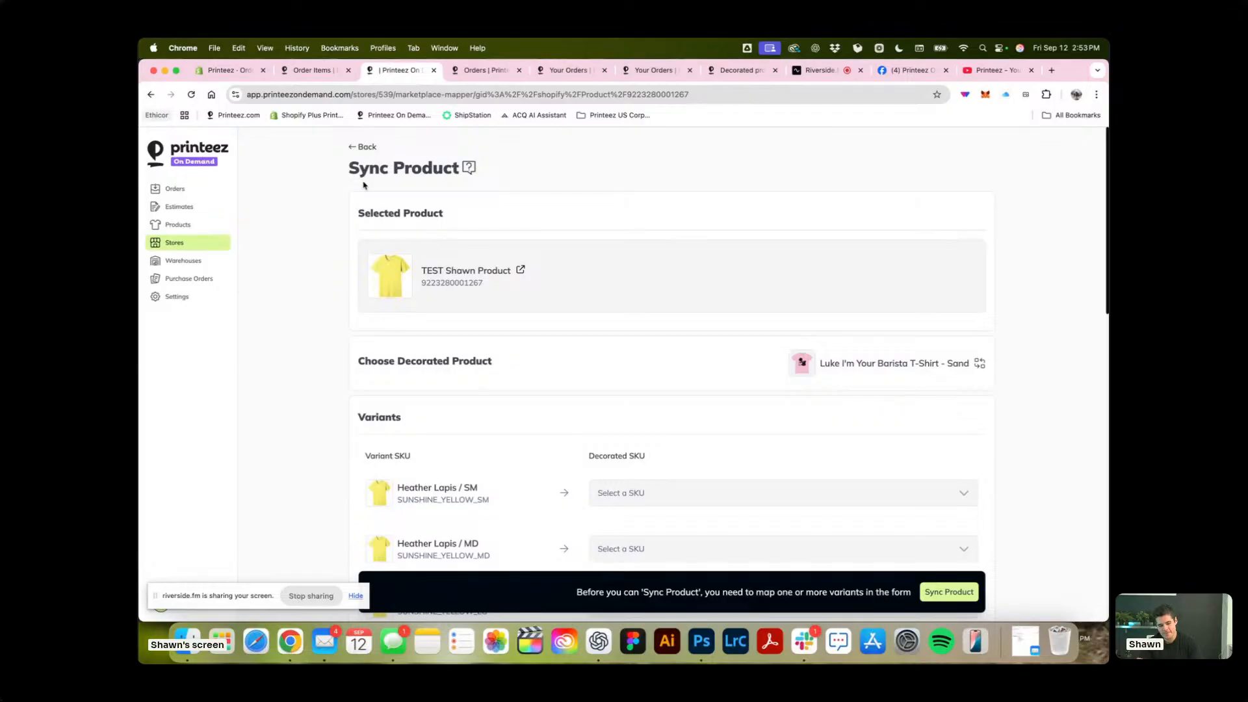
Leave the sync page, look over the test order's available shipping methods, and return to the decorated products list.
left_click(359, 147)
left_click(312, 70)
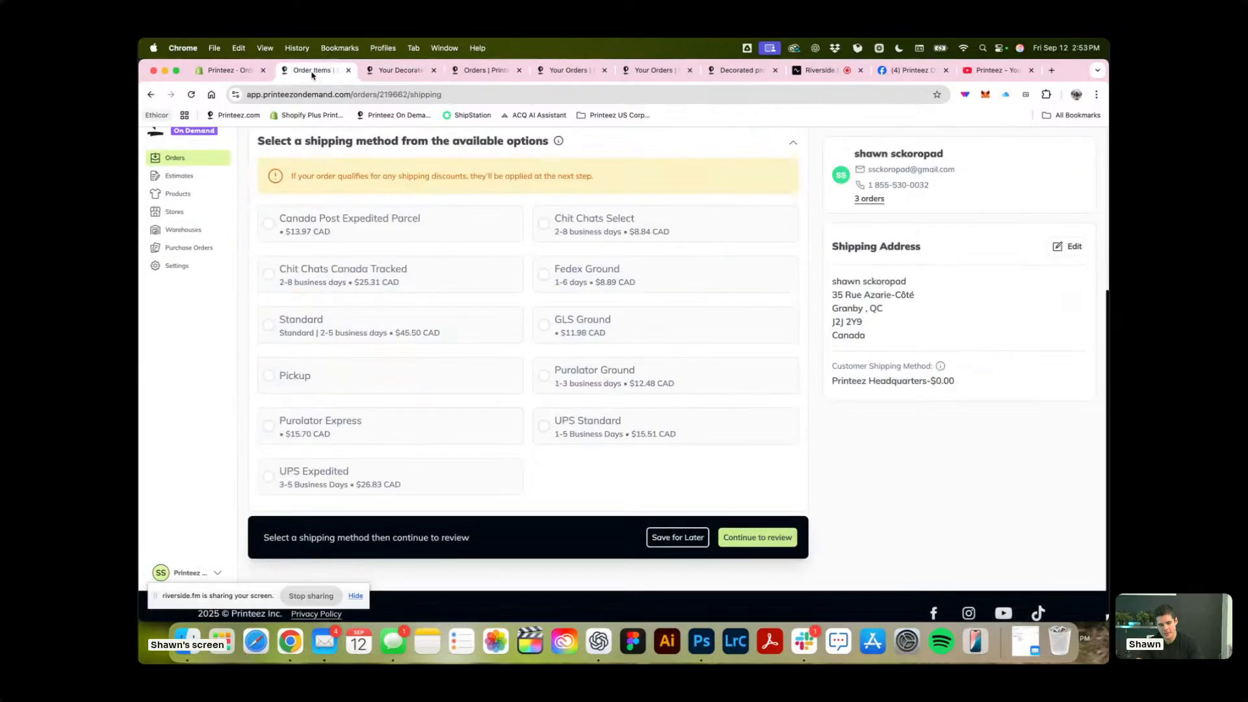
scroll(482, 170, "up", 4)
scroll(518, 260, "down", 4)
left_click(402, 71)
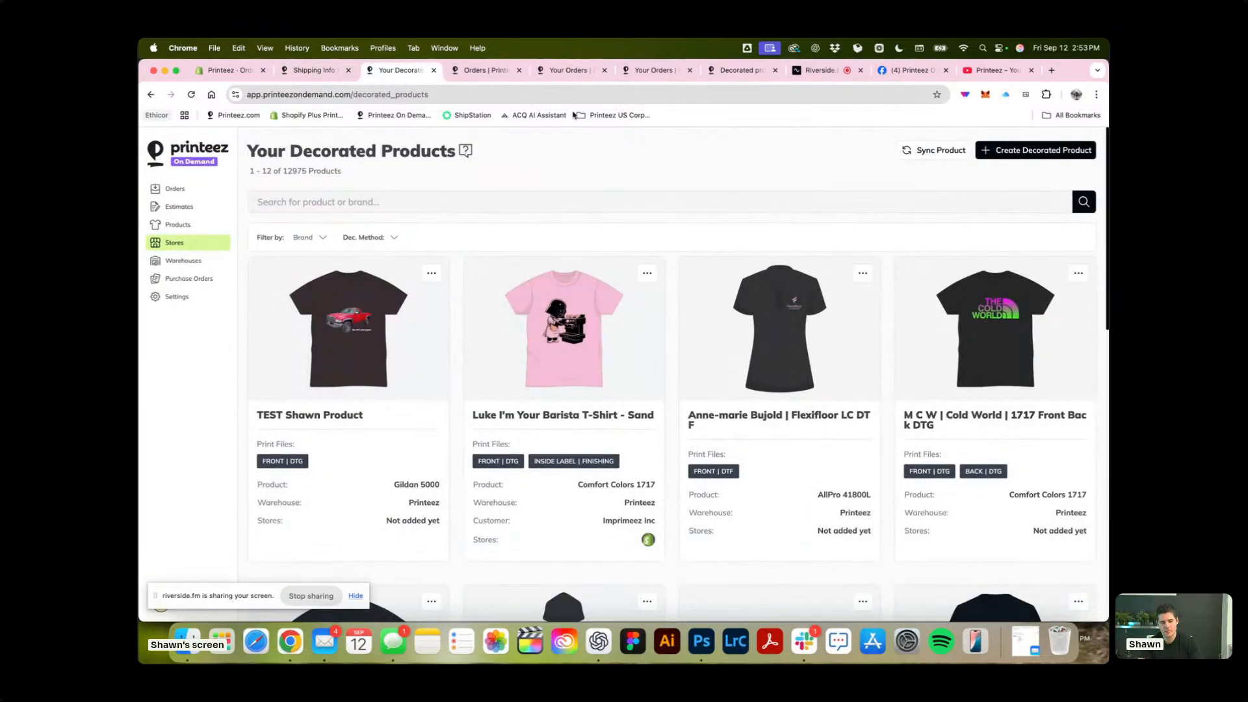
Start a sync of the store's test product with the Gildan 5000 test decorated product and look over its variant mappings.
left_click(946, 152)
left_click(521, 383)
type("TEST Shawn Product")
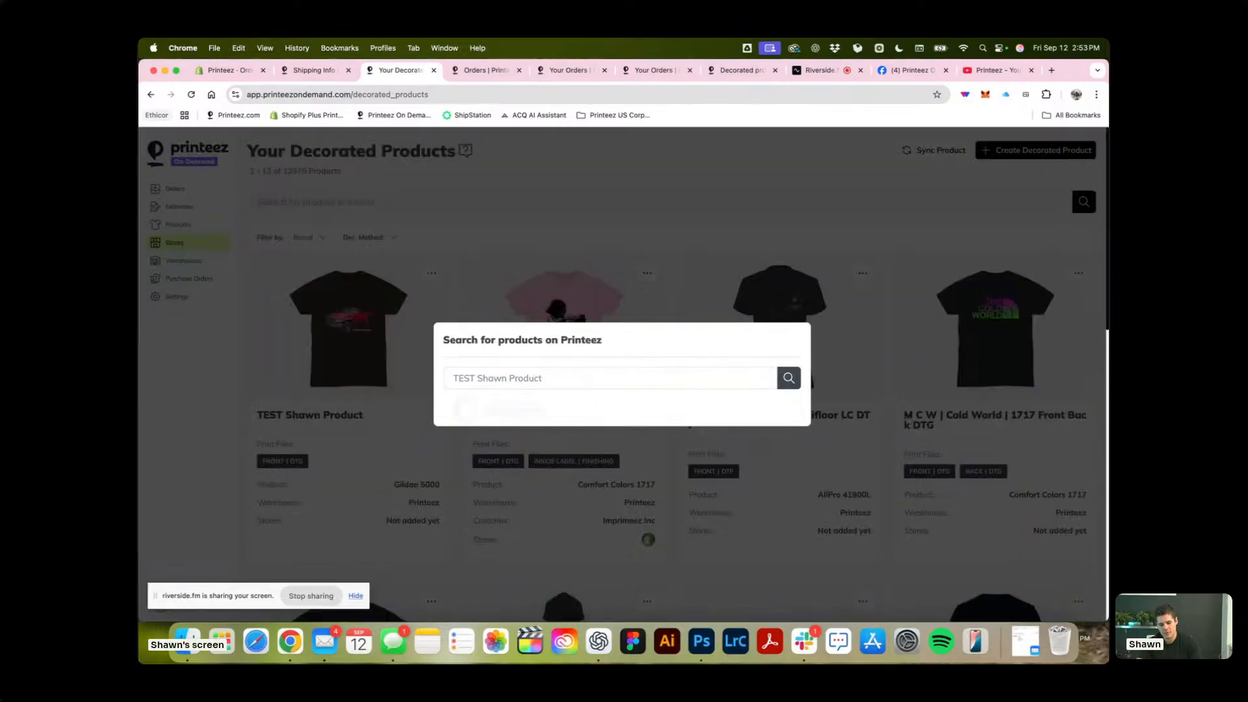
left_click(628, 404)
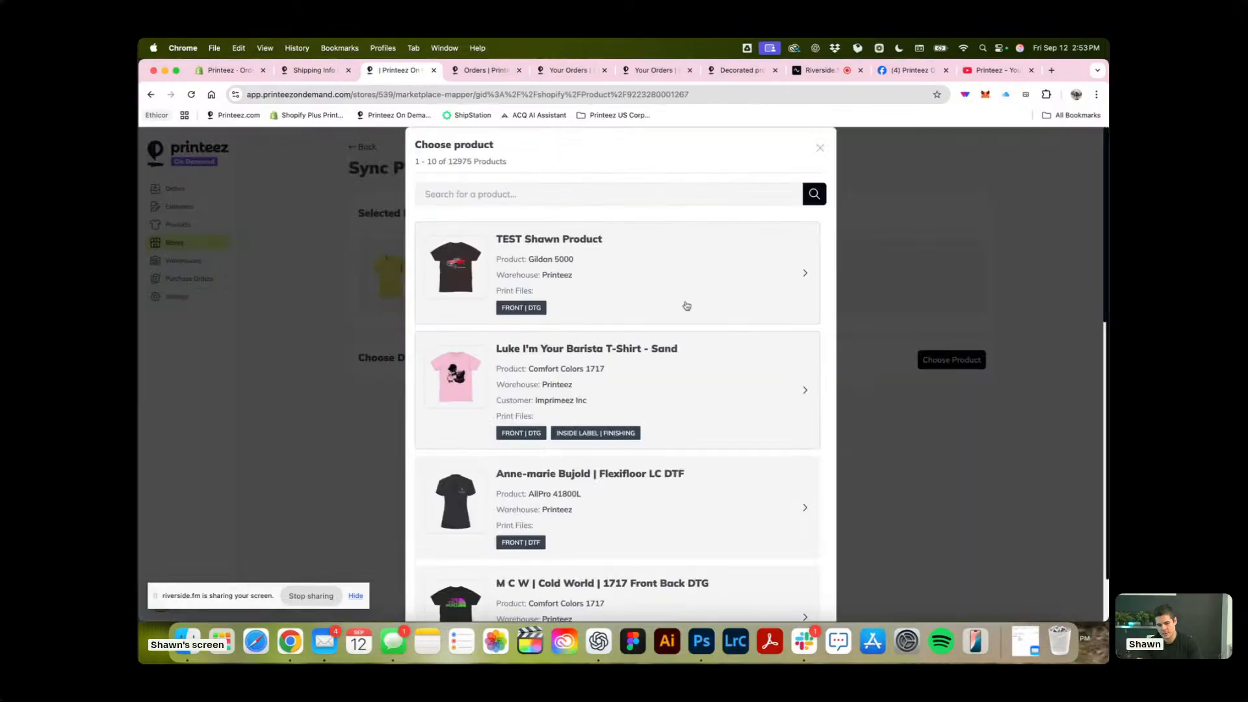
left_click(644, 270)
left_click(786, 593)
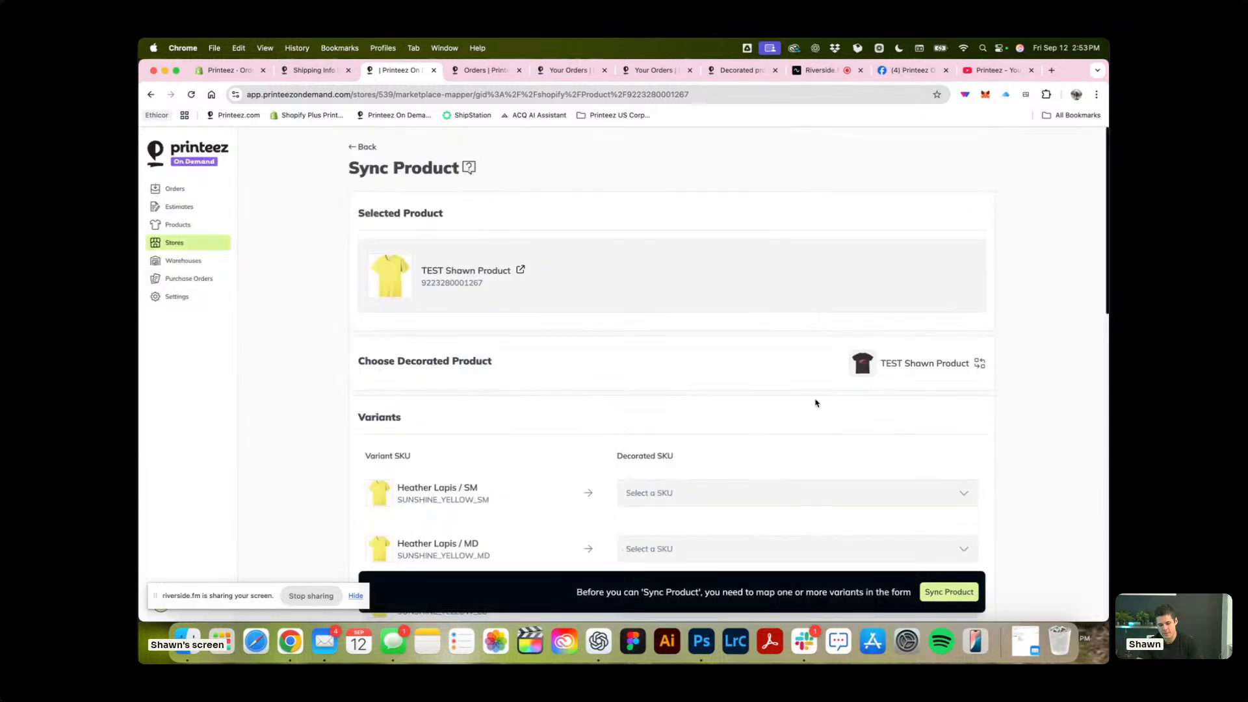
scroll(817, 404, "down", 8)
scroll(817, 404, "down", 5)
scroll(816, 403, "up", 5)
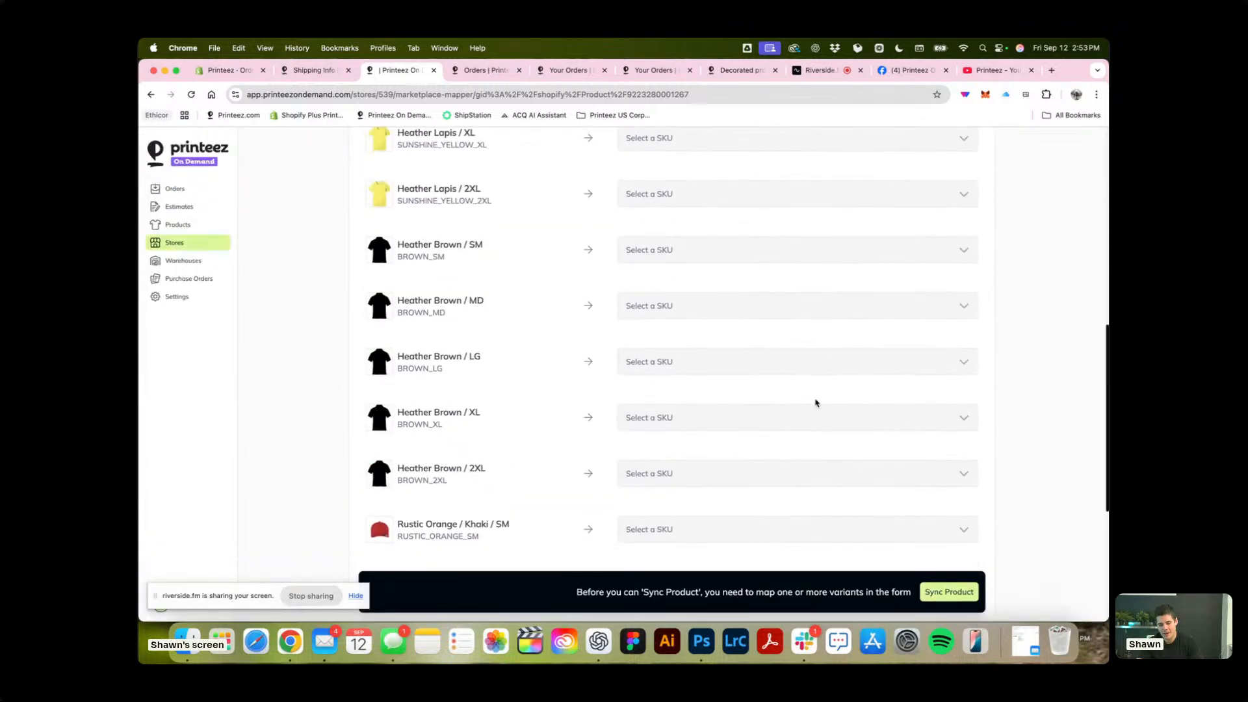
Look over the test order's shipping method options and go back to its order items stage.
left_click(306, 70)
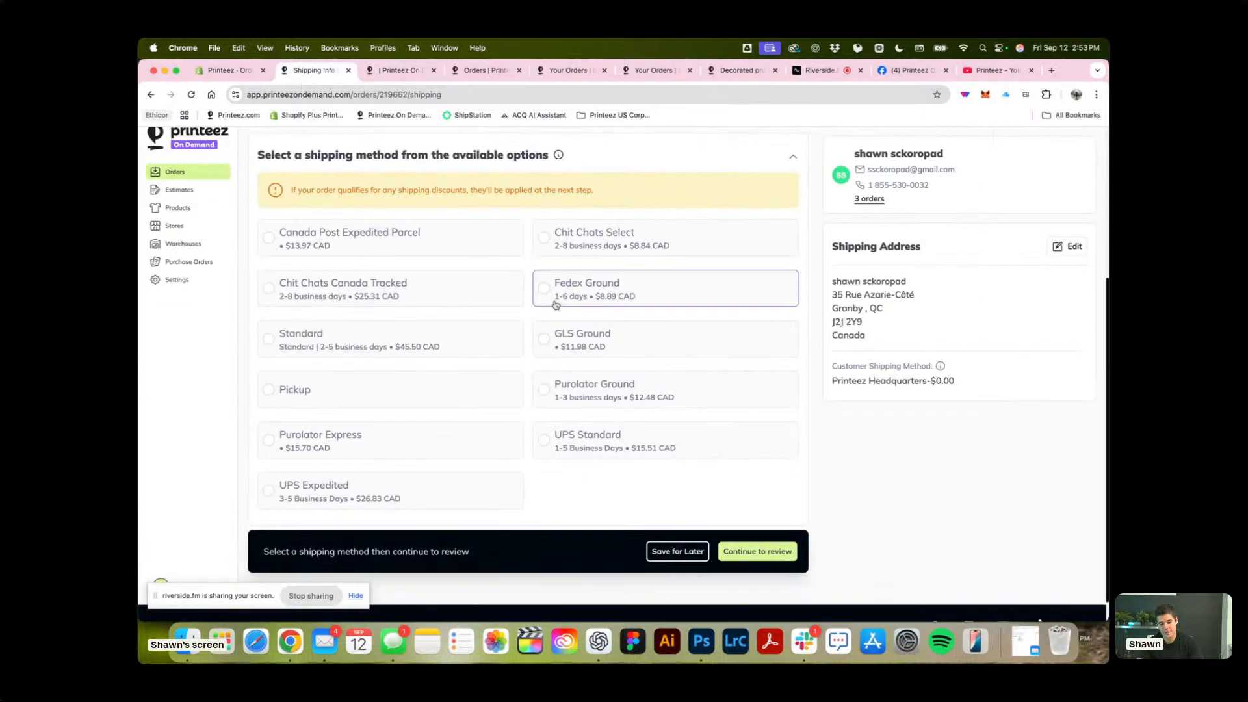
scroll(556, 306, "down", 1)
scroll(364, 351, "up", 4)
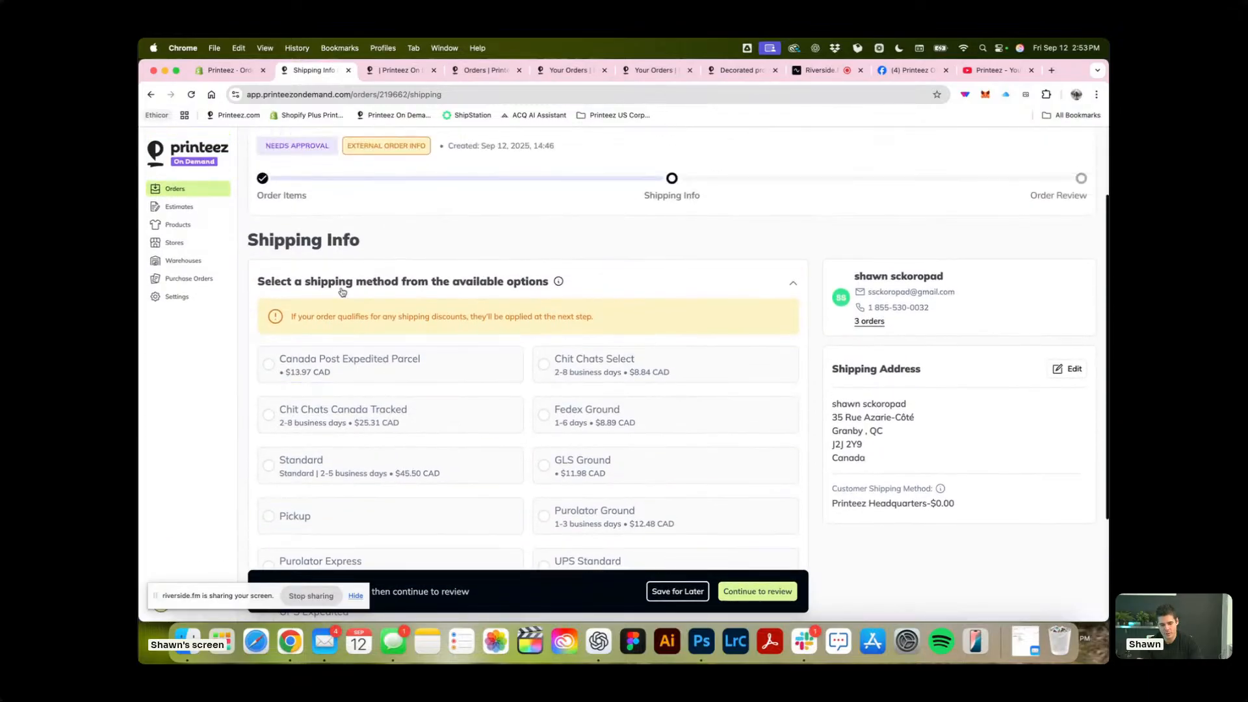
left_click(261, 179)
Examine each order item's assigned product, print files and sync setting for future orders.
scroll(703, 277, "down", 10)
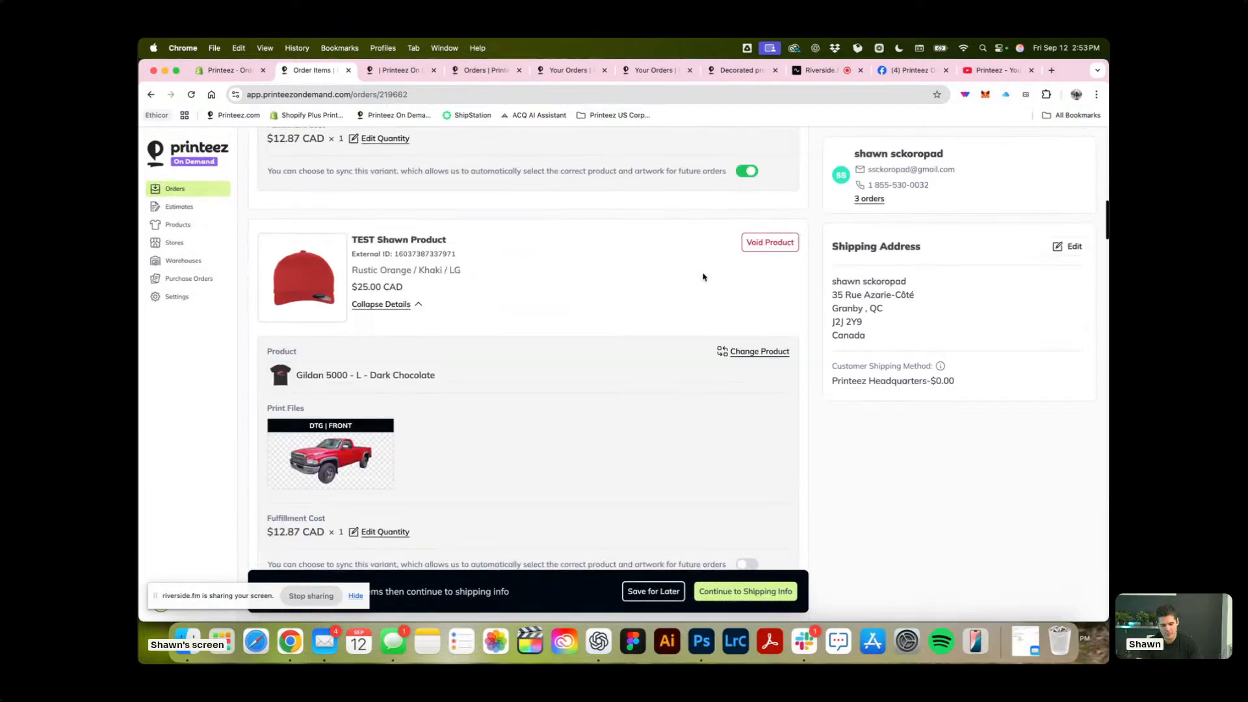
scroll(703, 277, "down", 14)
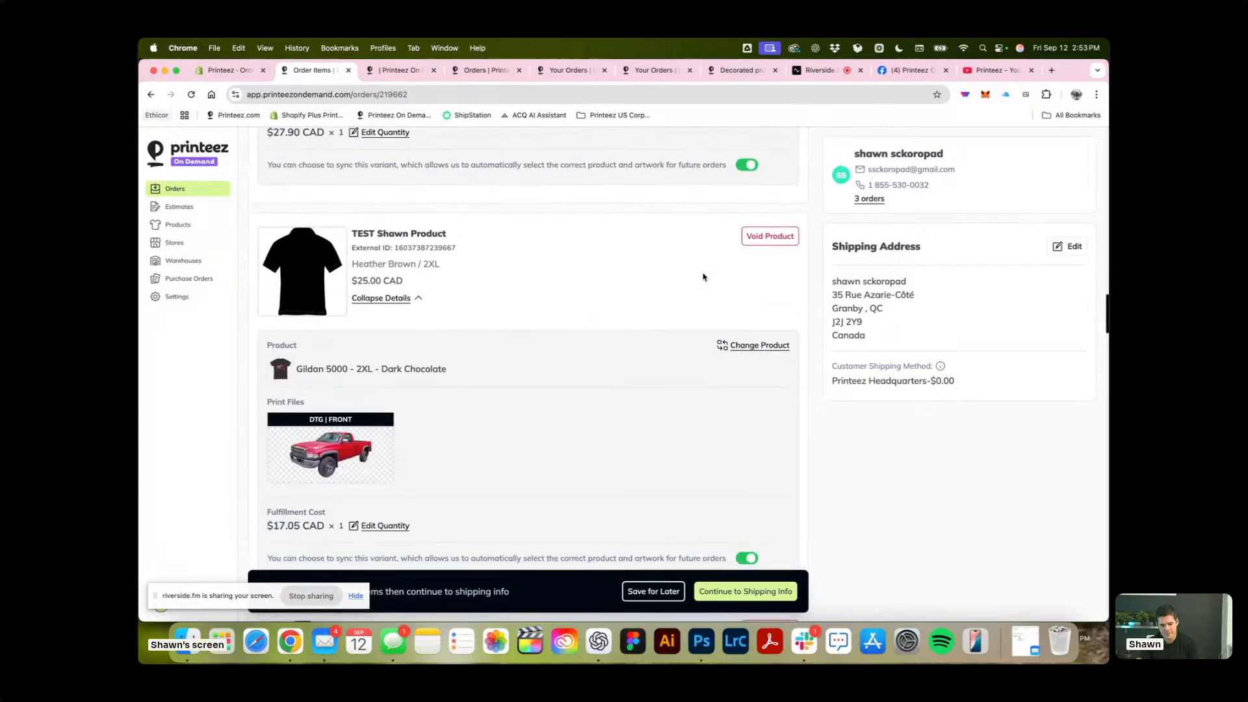
scroll(703, 277, "down", 10)
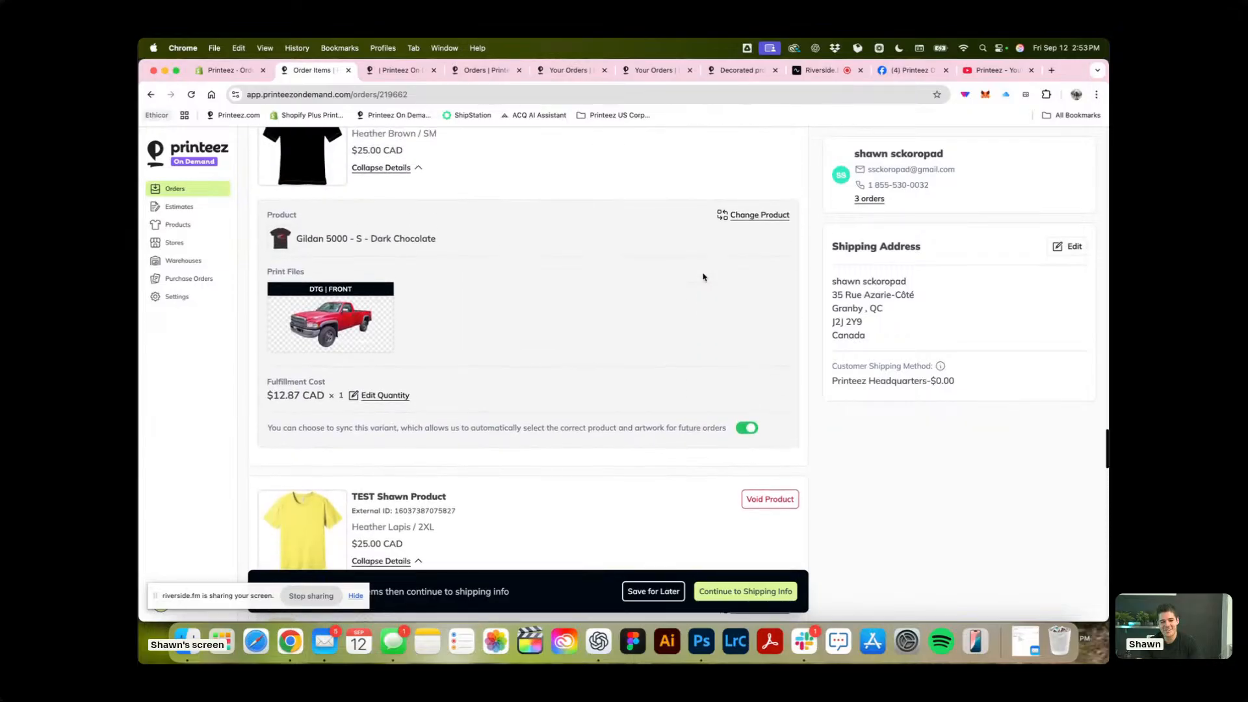
scroll(703, 277, "down", 10)
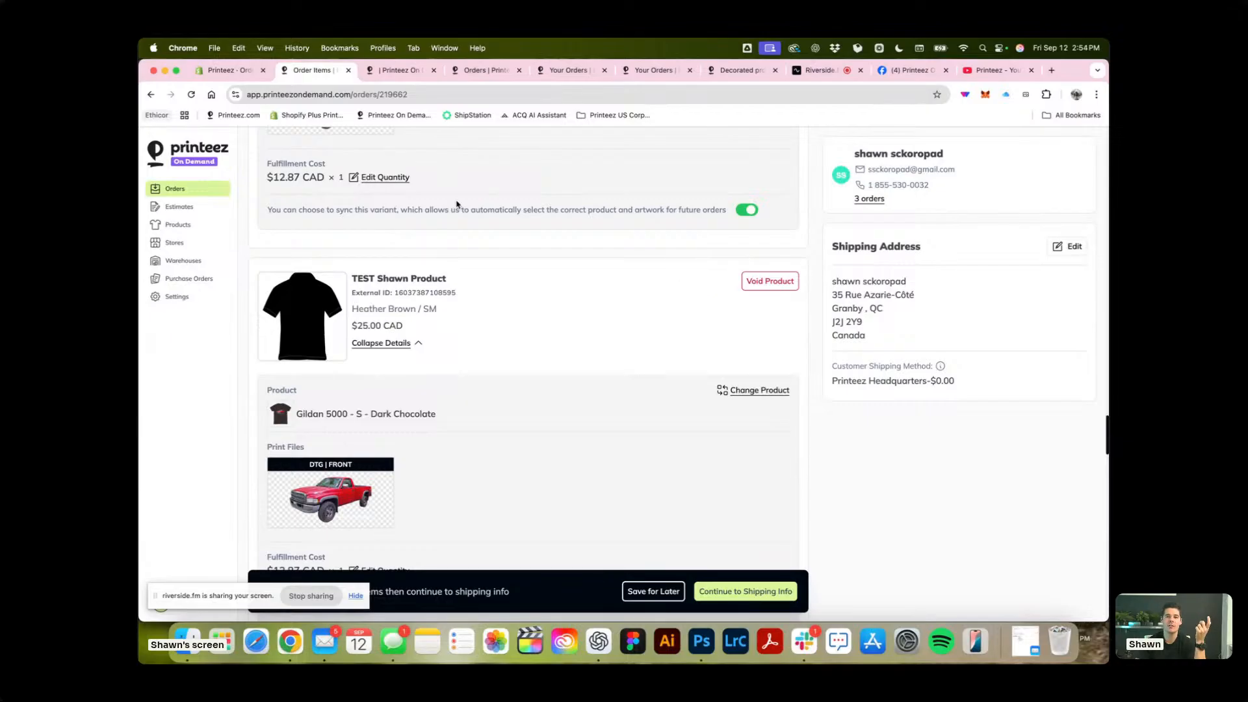
scroll(457, 204, "down", 9)
scroll(457, 204, "up", 5)
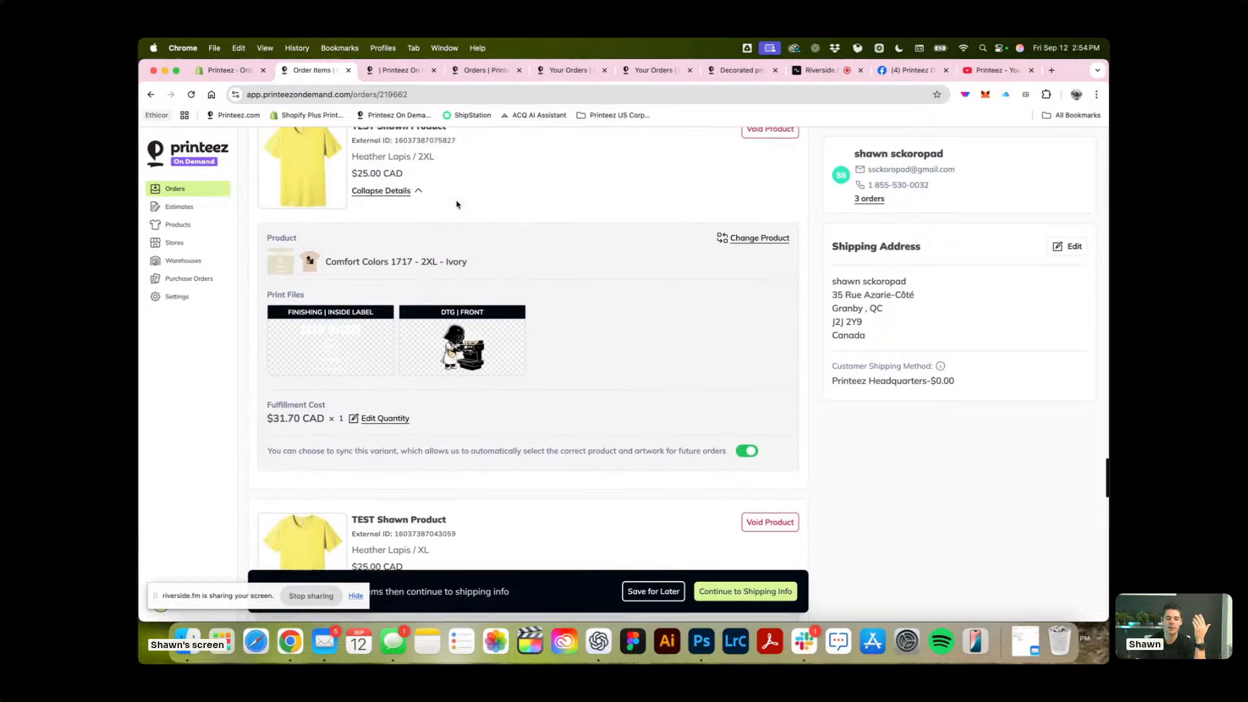
scroll(457, 204, "up", 5)
scroll(457, 204, "down", 10)
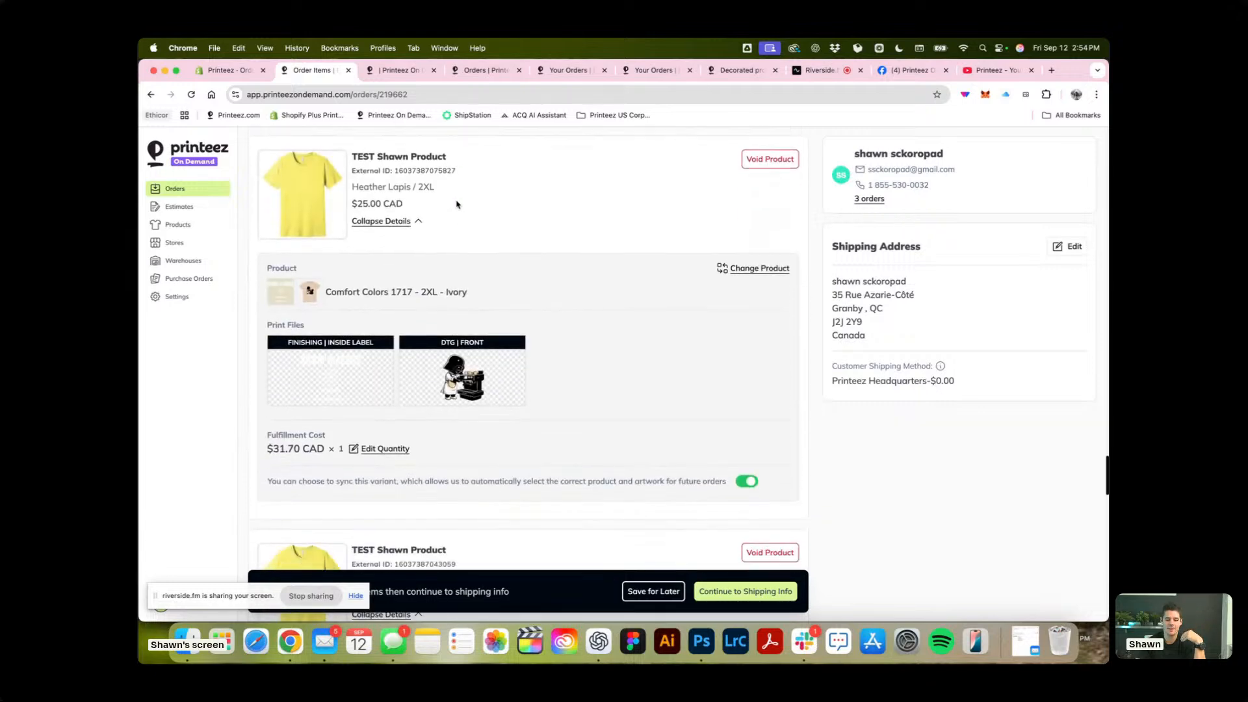
scroll(457, 204, "down", 6)
scroll(457, 204, "up", 10)
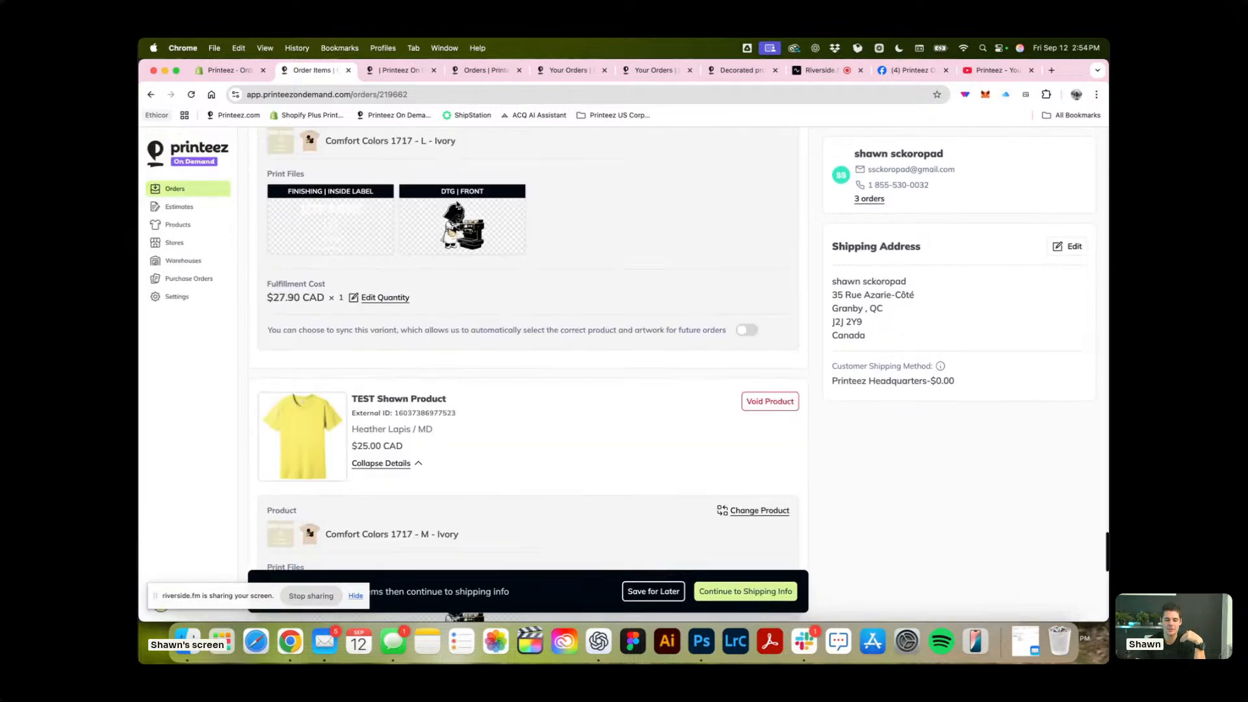
scroll(457, 204, "up", 10)
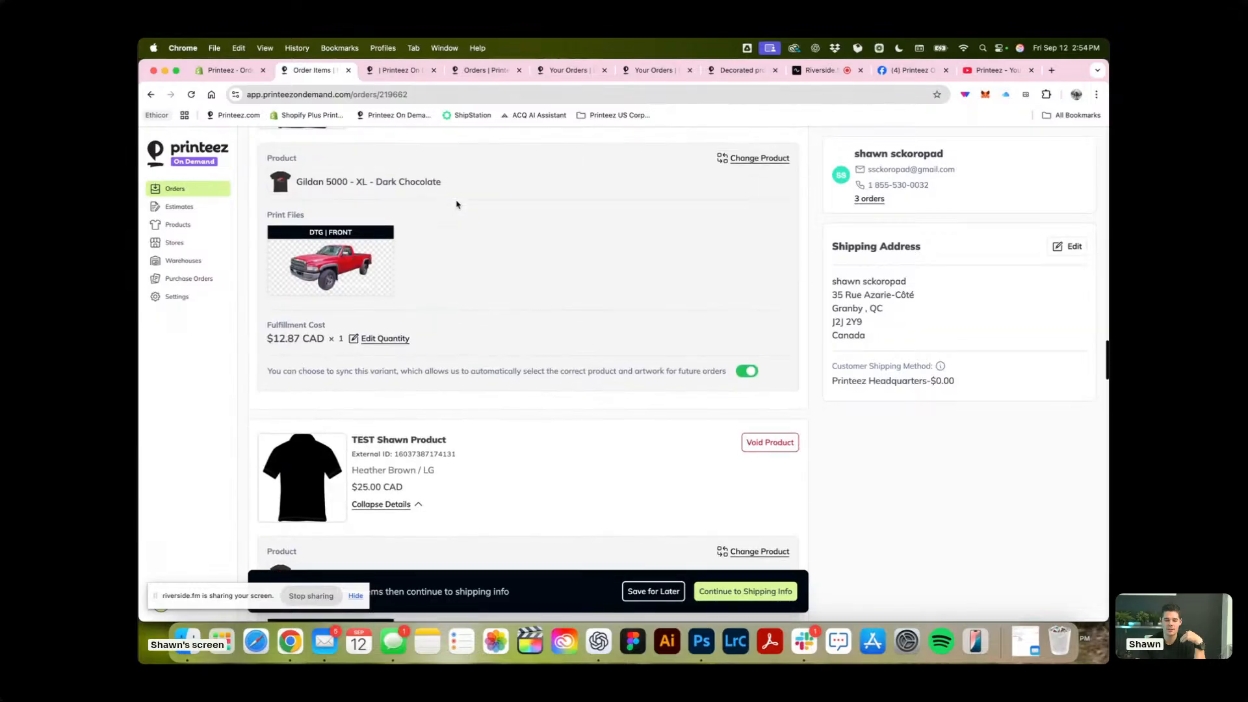
scroll(457, 204, "down", 3)
scroll(458, 204, "up", 10)
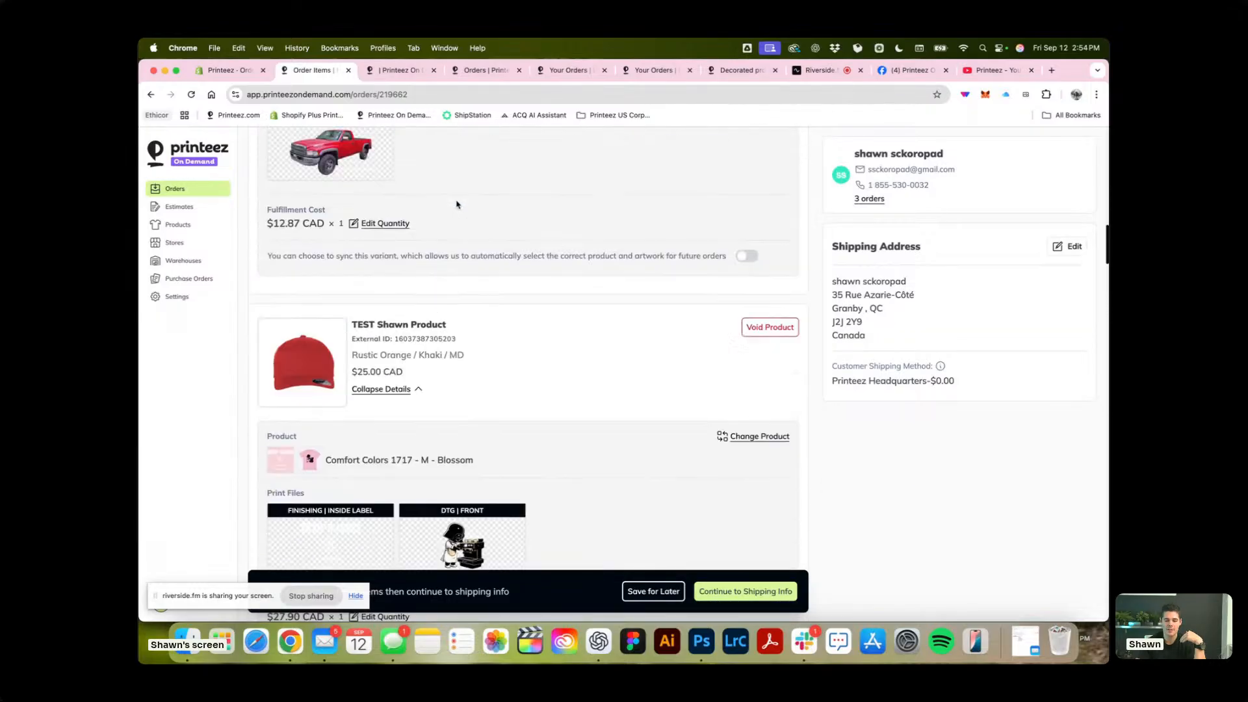
scroll(457, 205, "down", 2)
scroll(457, 204, "up", 10)
scroll(457, 204, "down", 8)
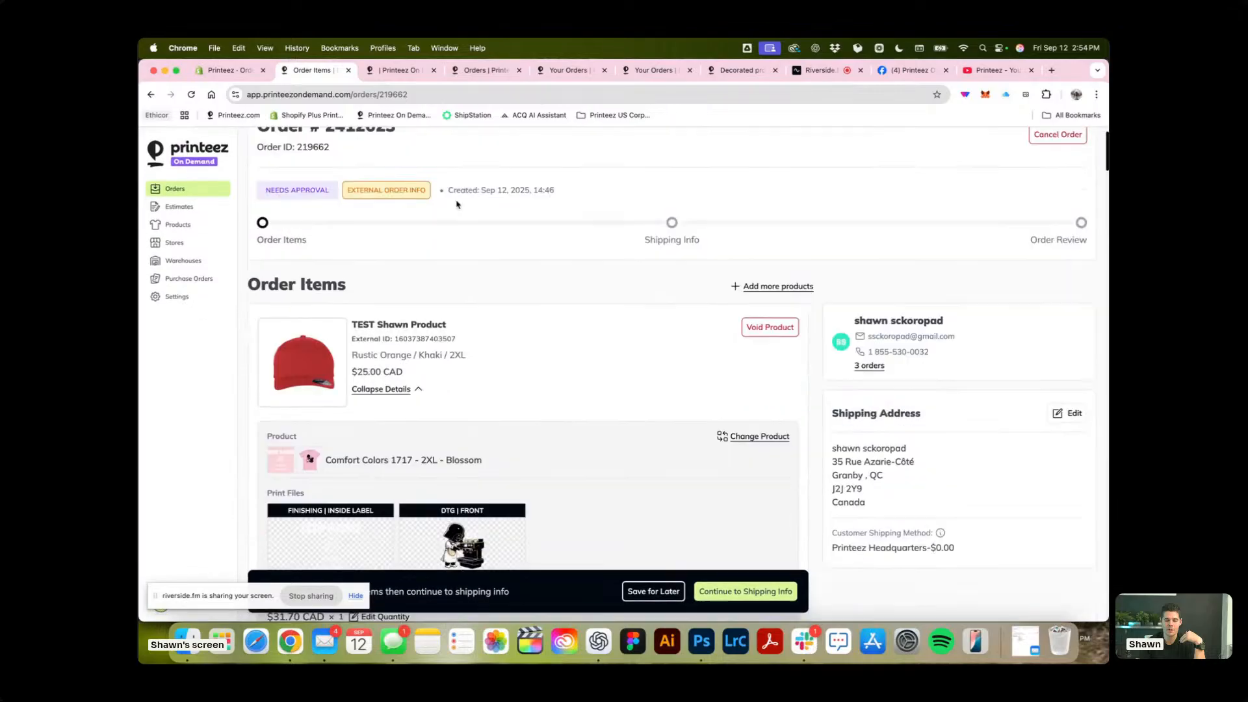
scroll(457, 205, "up", 10)
Reopen the test order from the orders list and recheck the items' assigned products and variant sync settings.
left_click(264, 148)
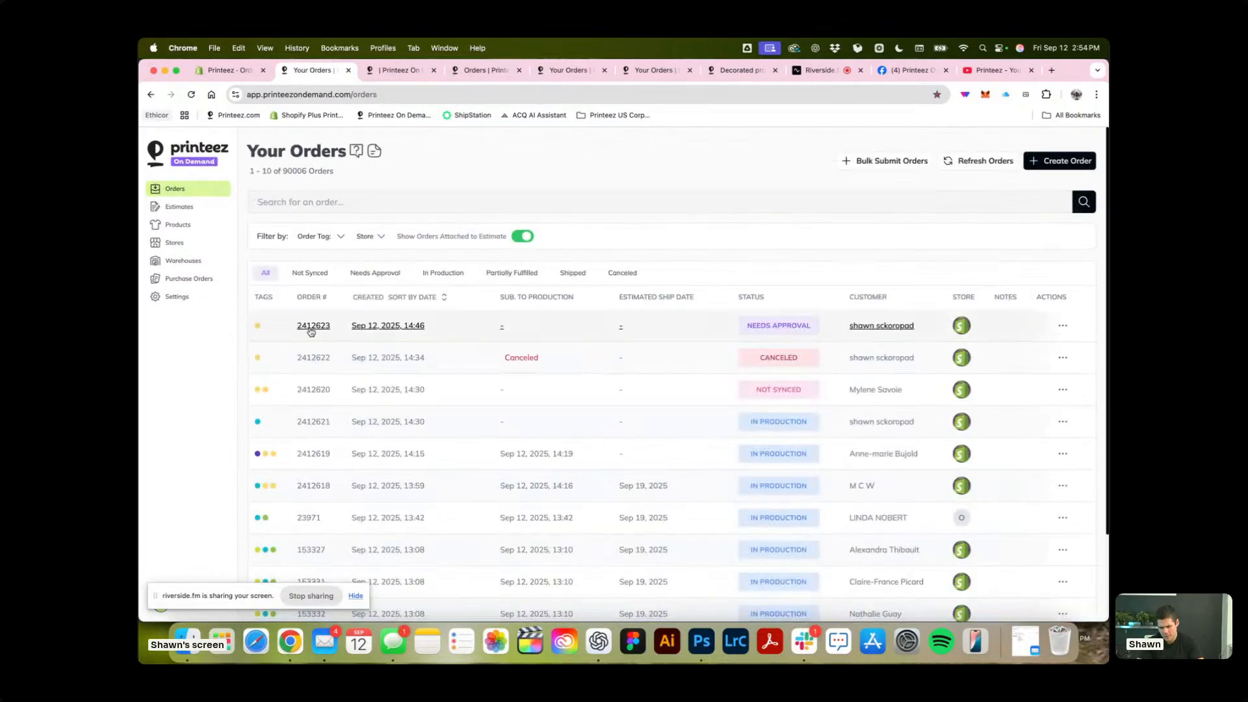
left_click(313, 325)
scroll(624, 415, "down", 10)
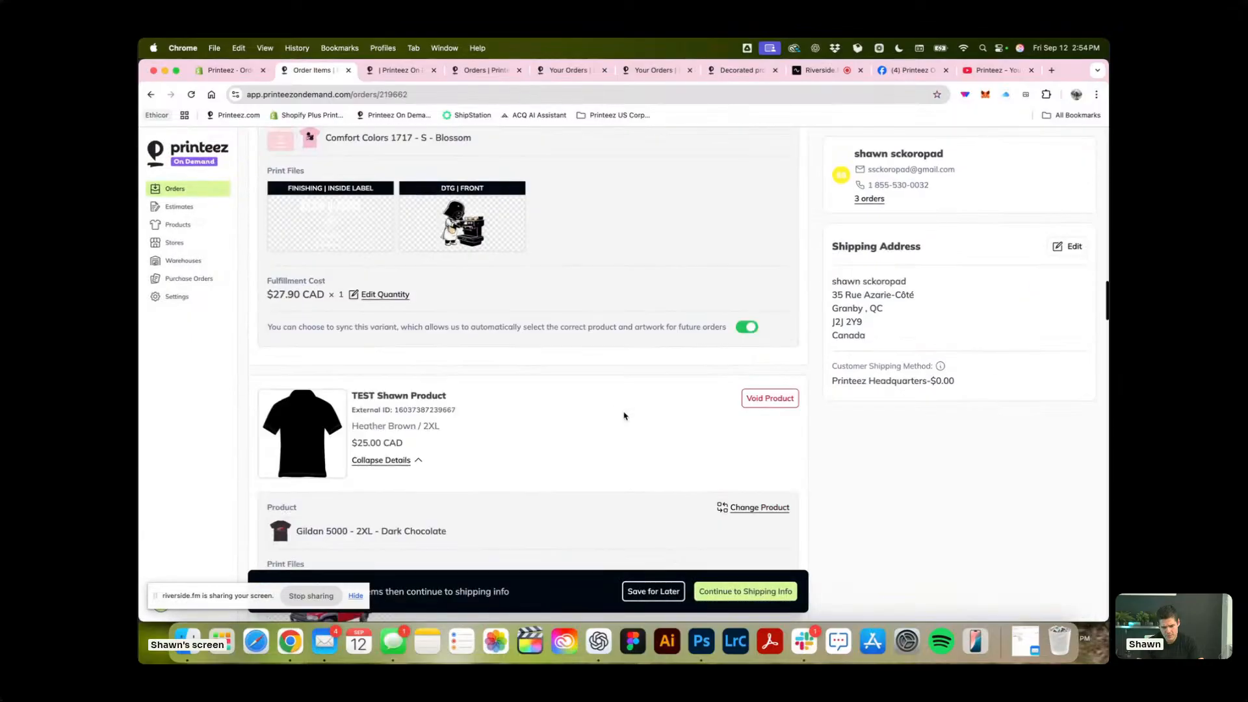
scroll(624, 416, "down", 15)
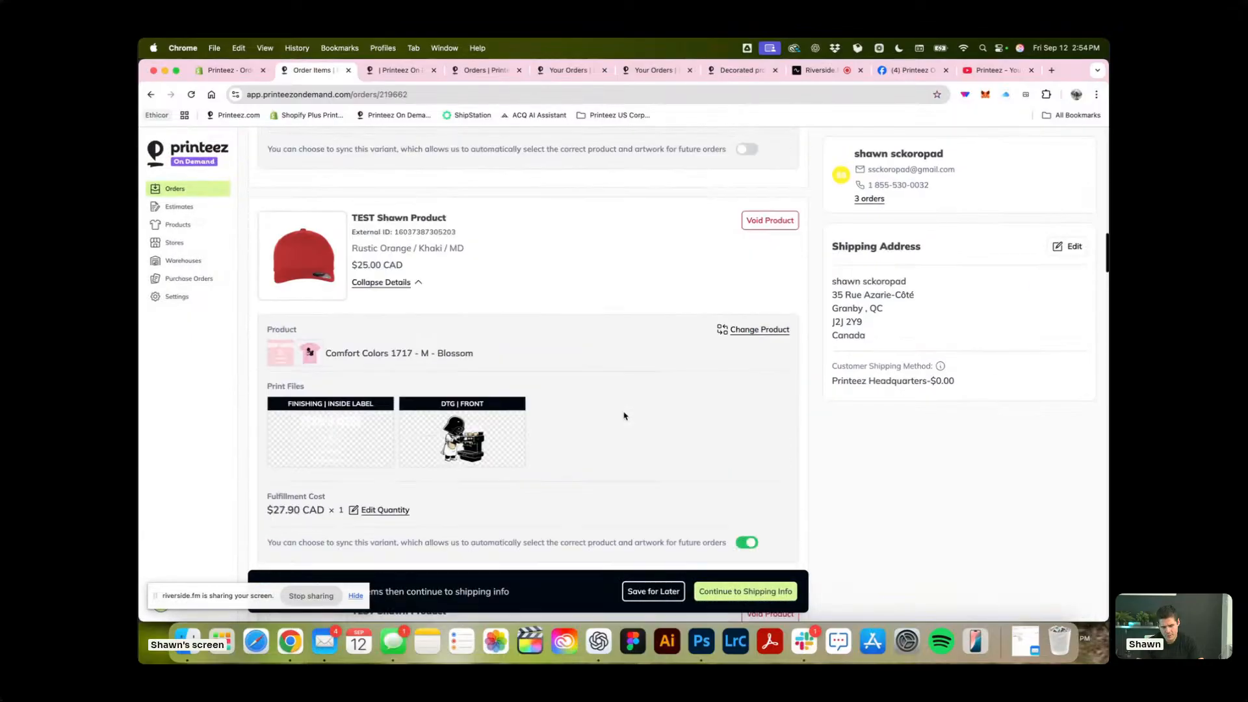
scroll(624, 417, "down", 15)
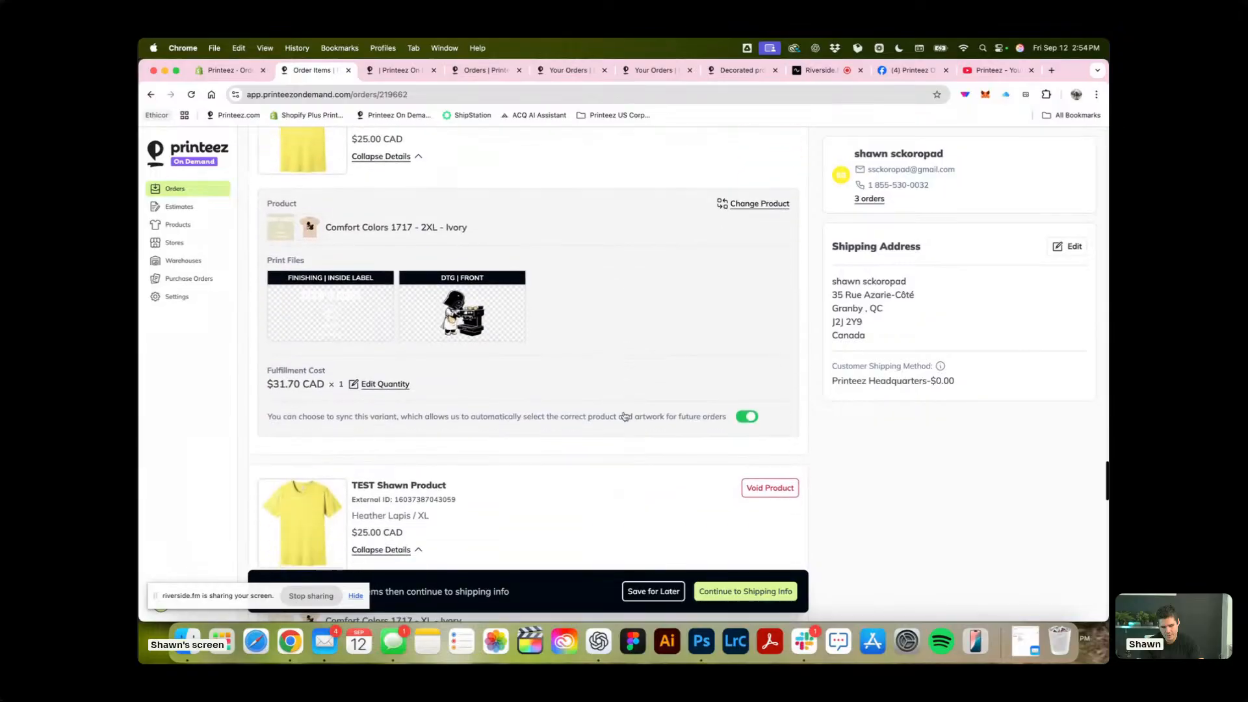
scroll(624, 416, "up", 8)
scroll(624, 416, "down", 3)
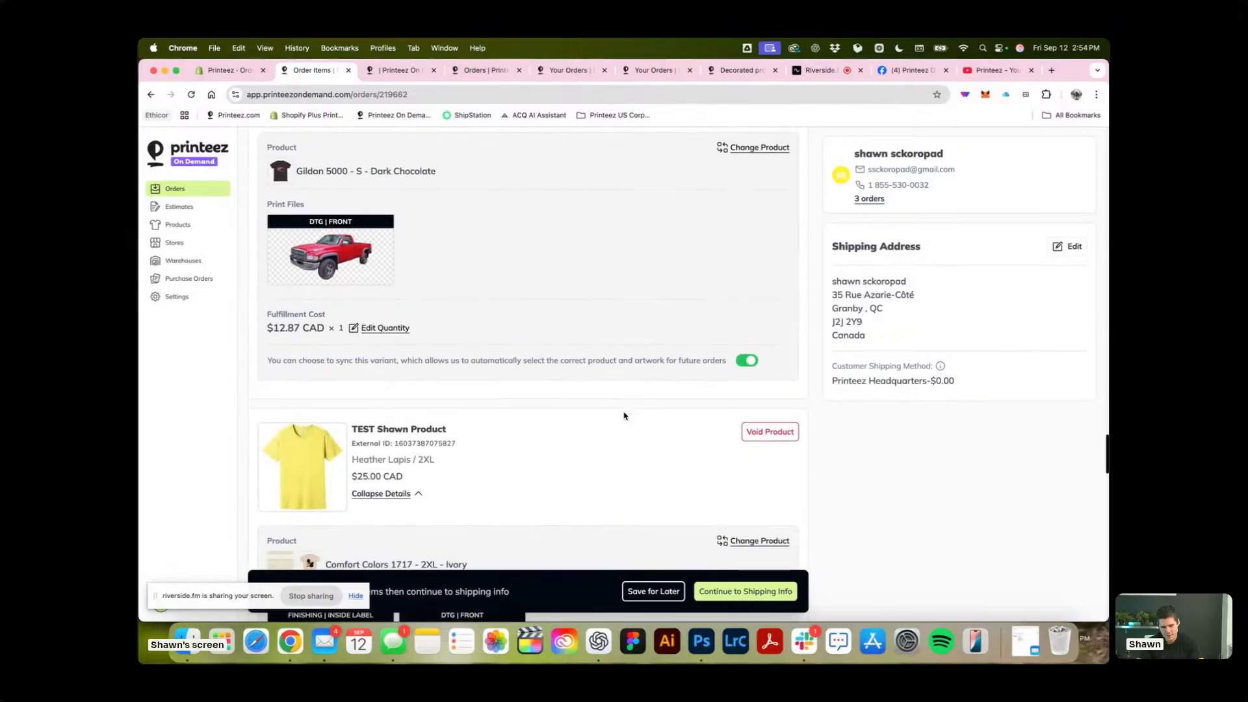
scroll(742, 367, "down", 10)
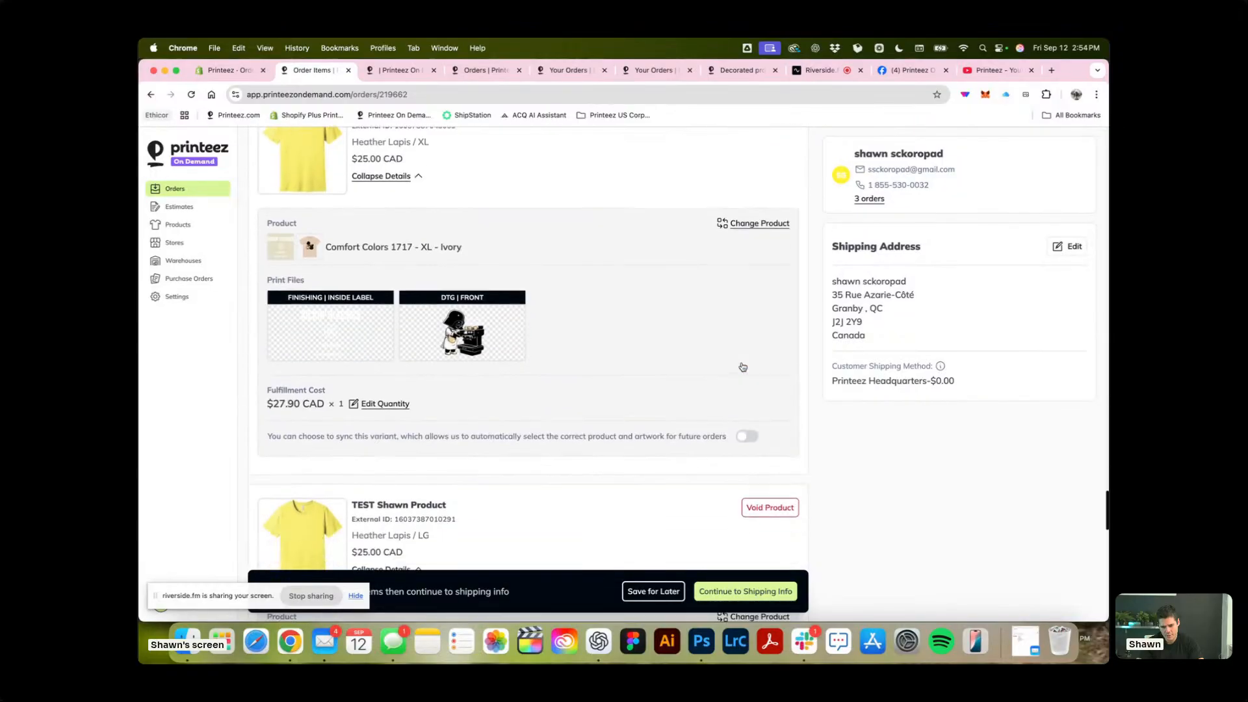
scroll(742, 366, "up", 10)
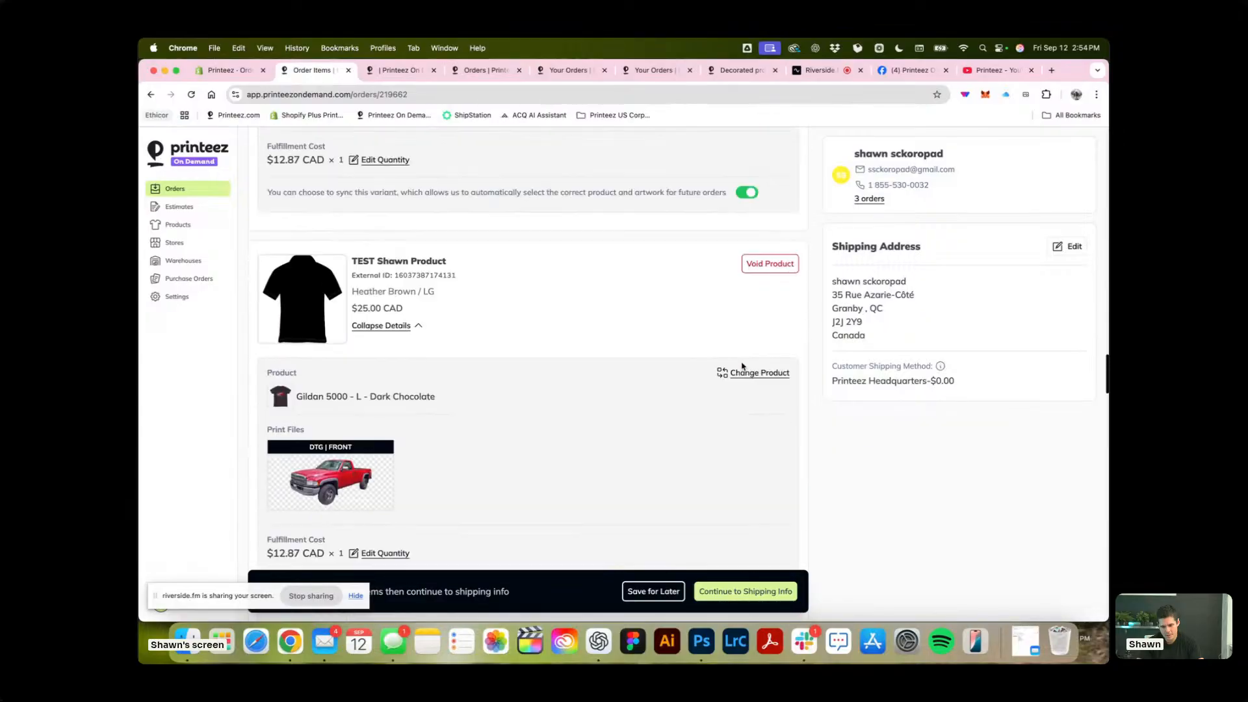
scroll(742, 366, "up", 10)
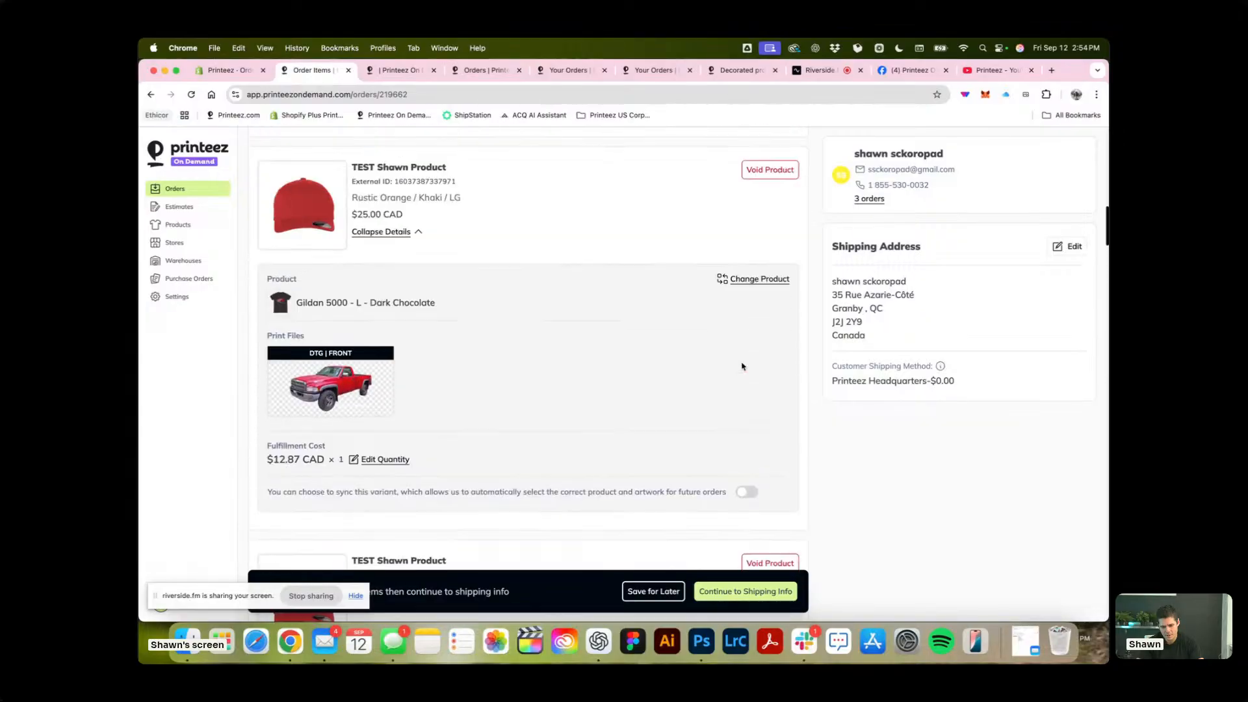
scroll(742, 366, "down", 12)
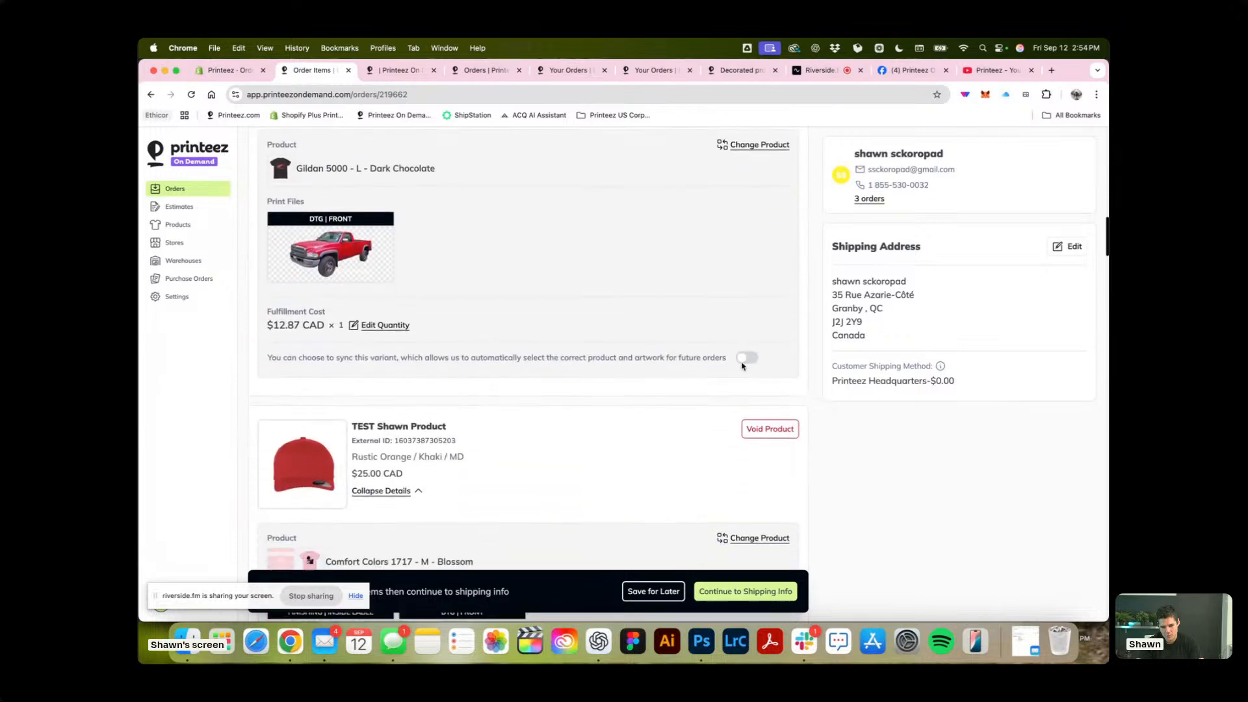
scroll(742, 364, "up", 2)
scroll(535, 292, "up", 7)
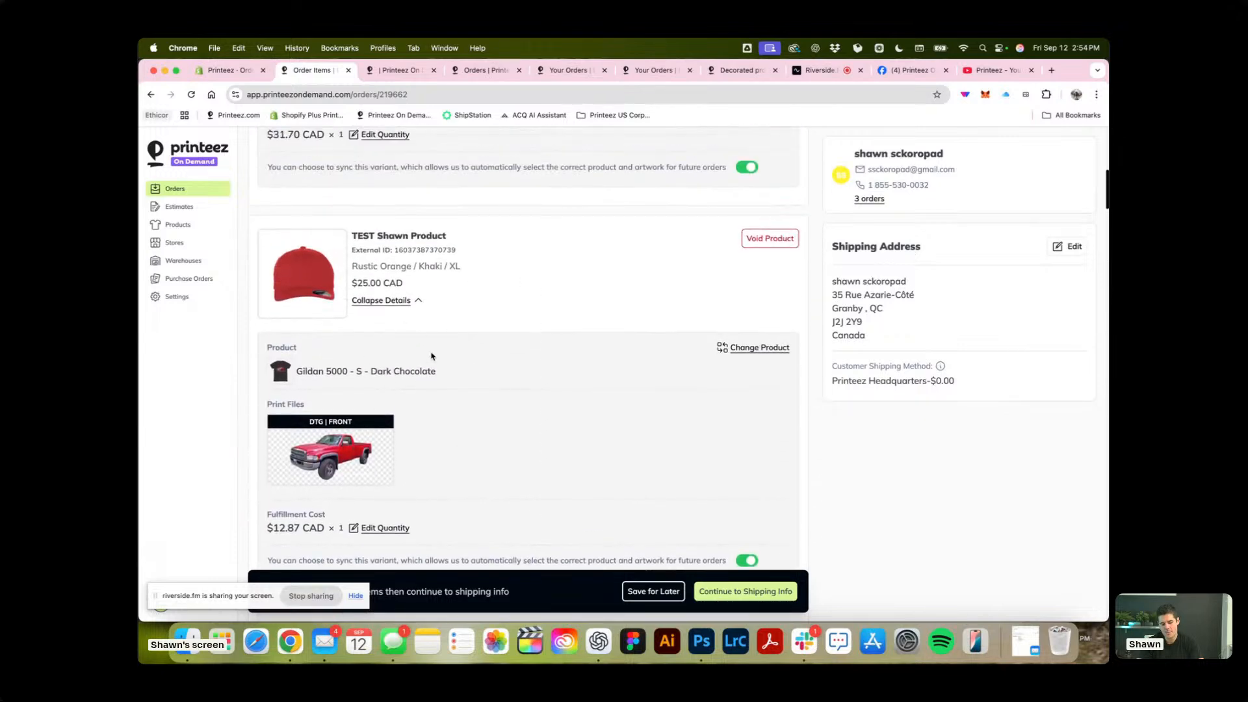
scroll(401, 435, "down", 10)
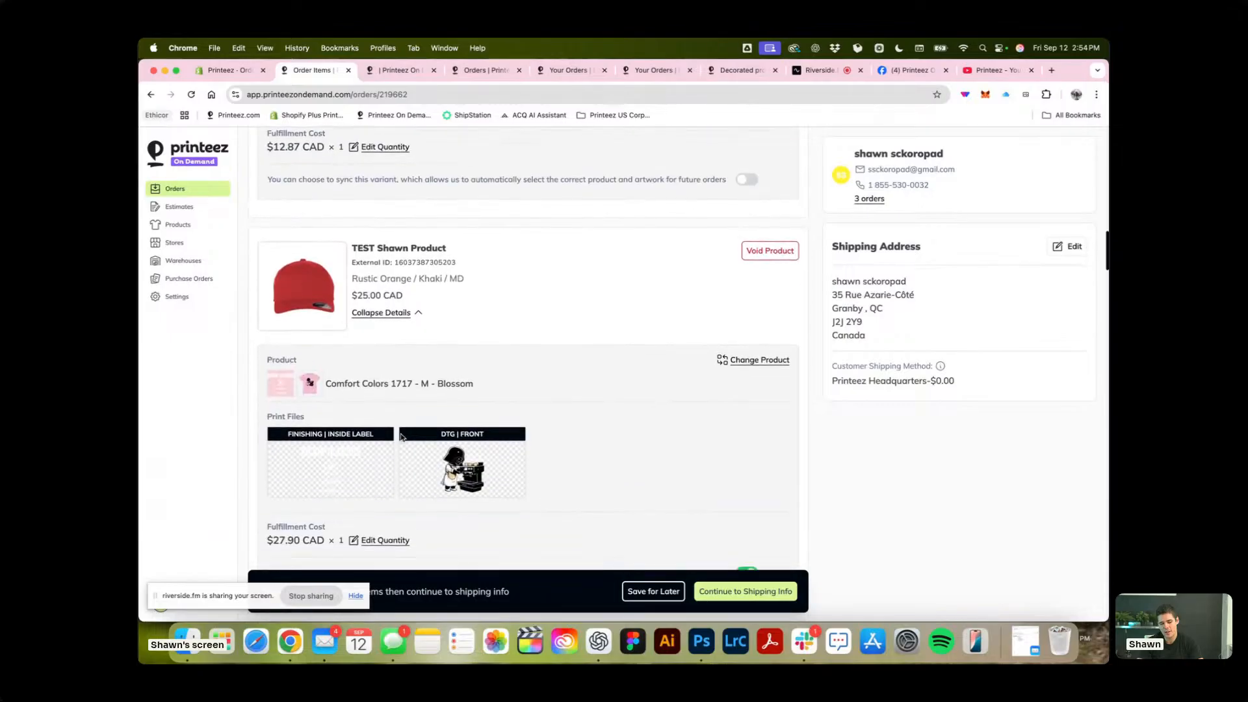
scroll(424, 345, "down", 8)
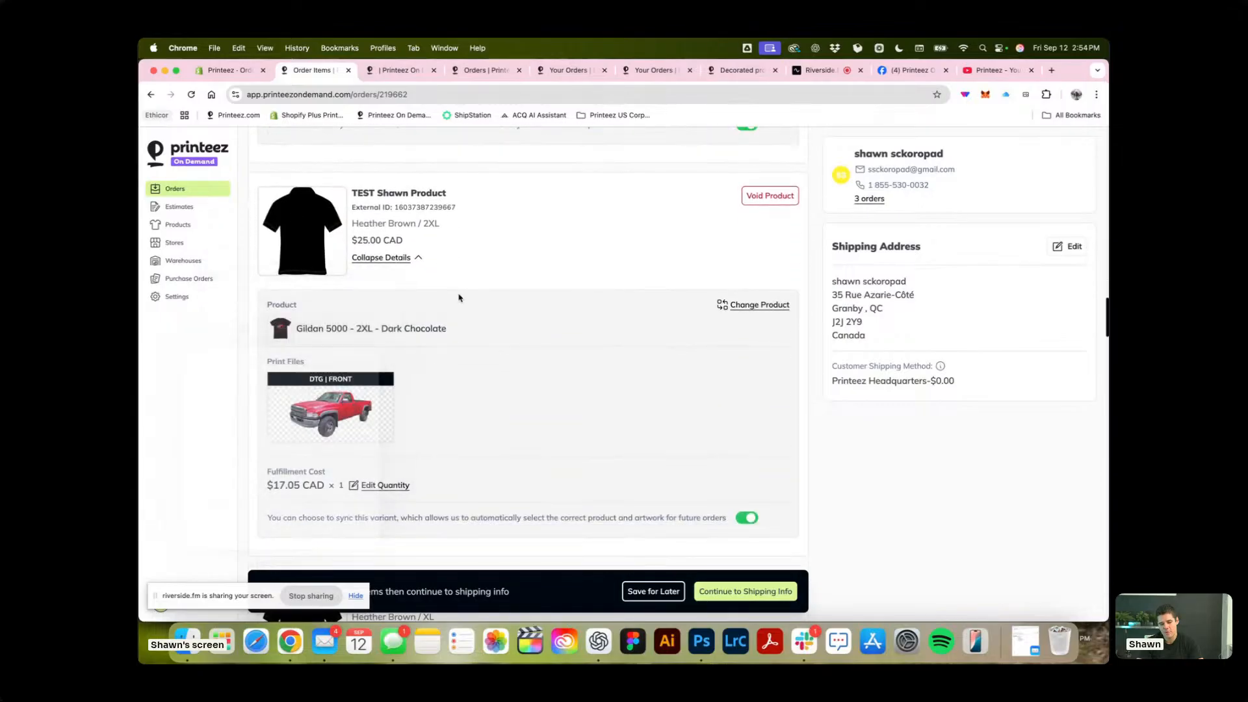
Start a replacement decorated product for the Rustic Orange / Khaki / XL item using the YP Classics 6606 cap in Red.
scroll(546, 351, "up", 15)
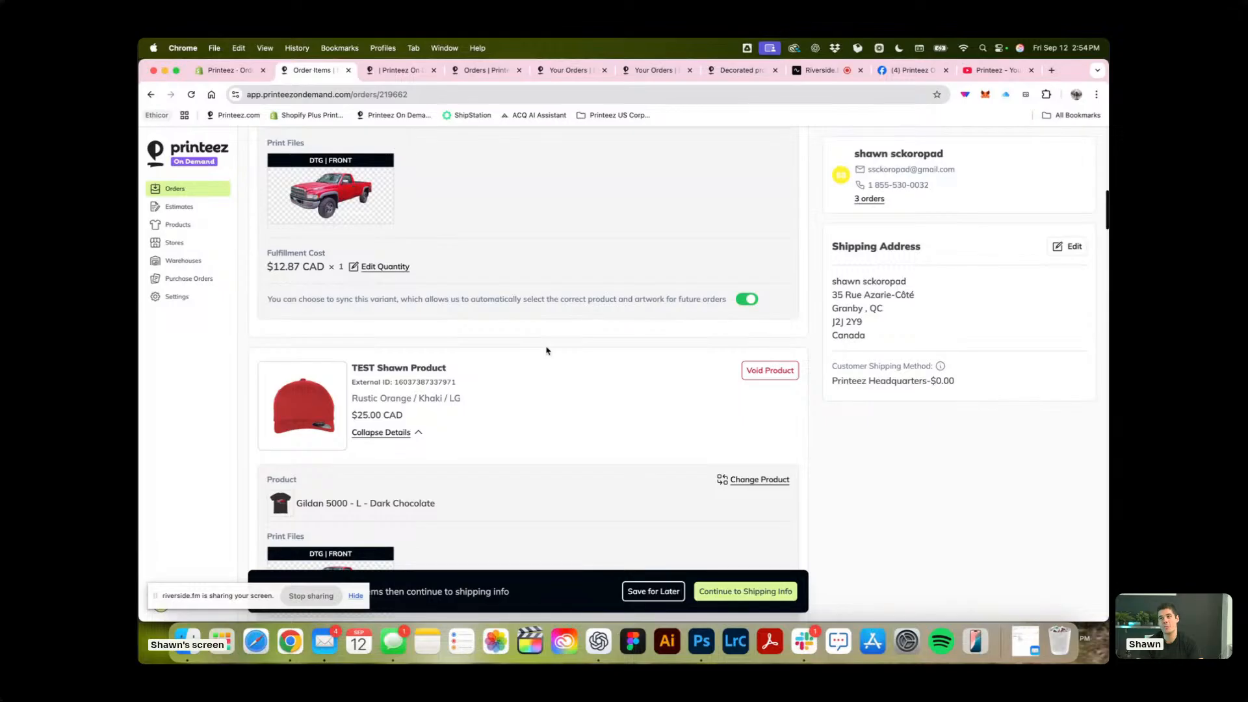
scroll(546, 351, "up", 3)
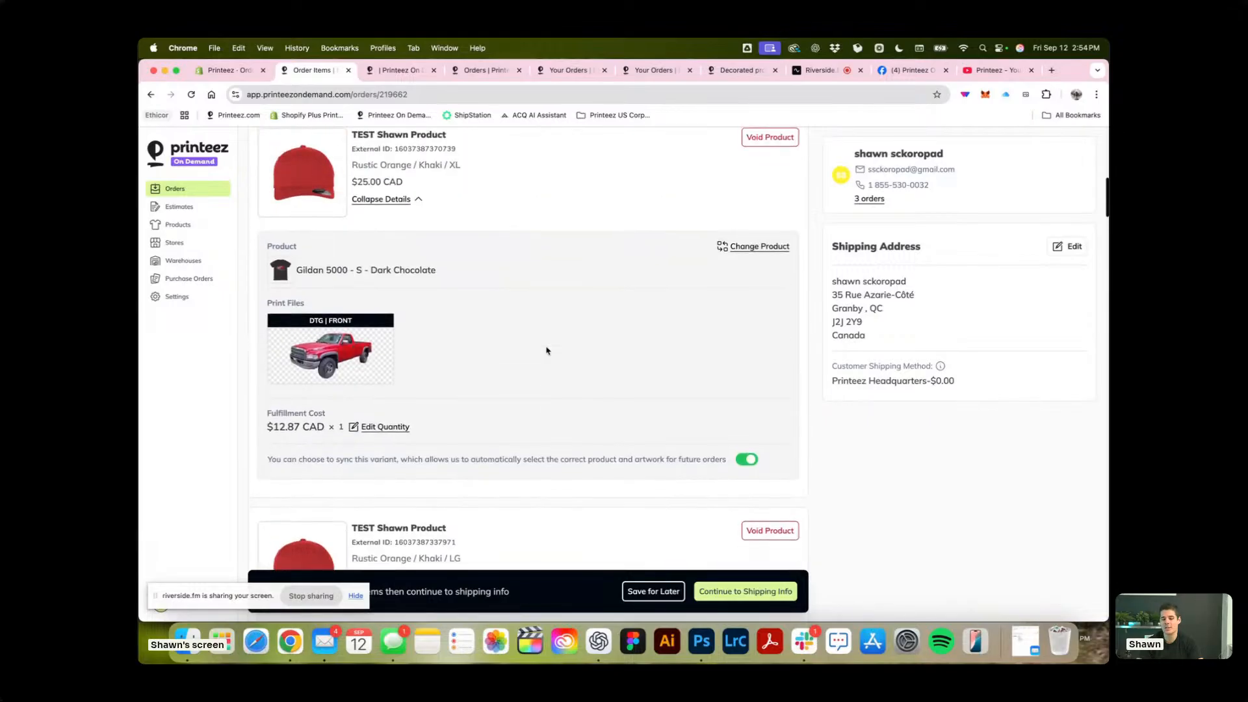
scroll(686, 245, "up", 2)
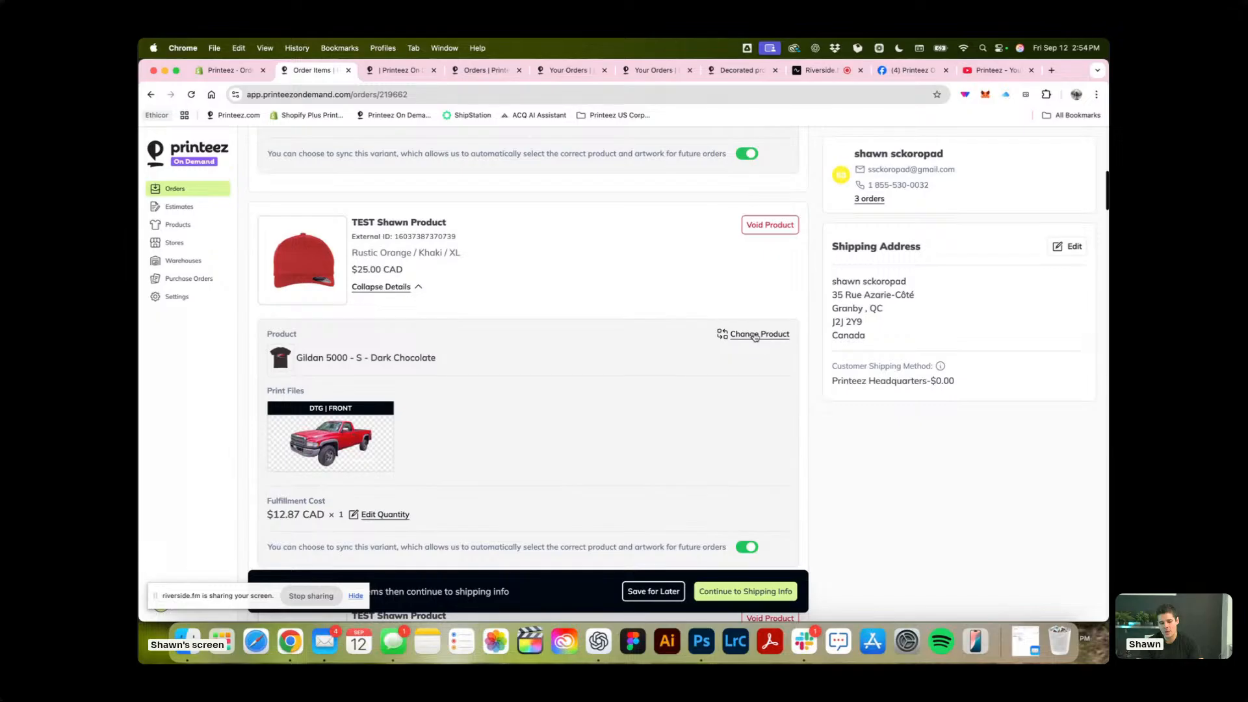
left_click(755, 336)
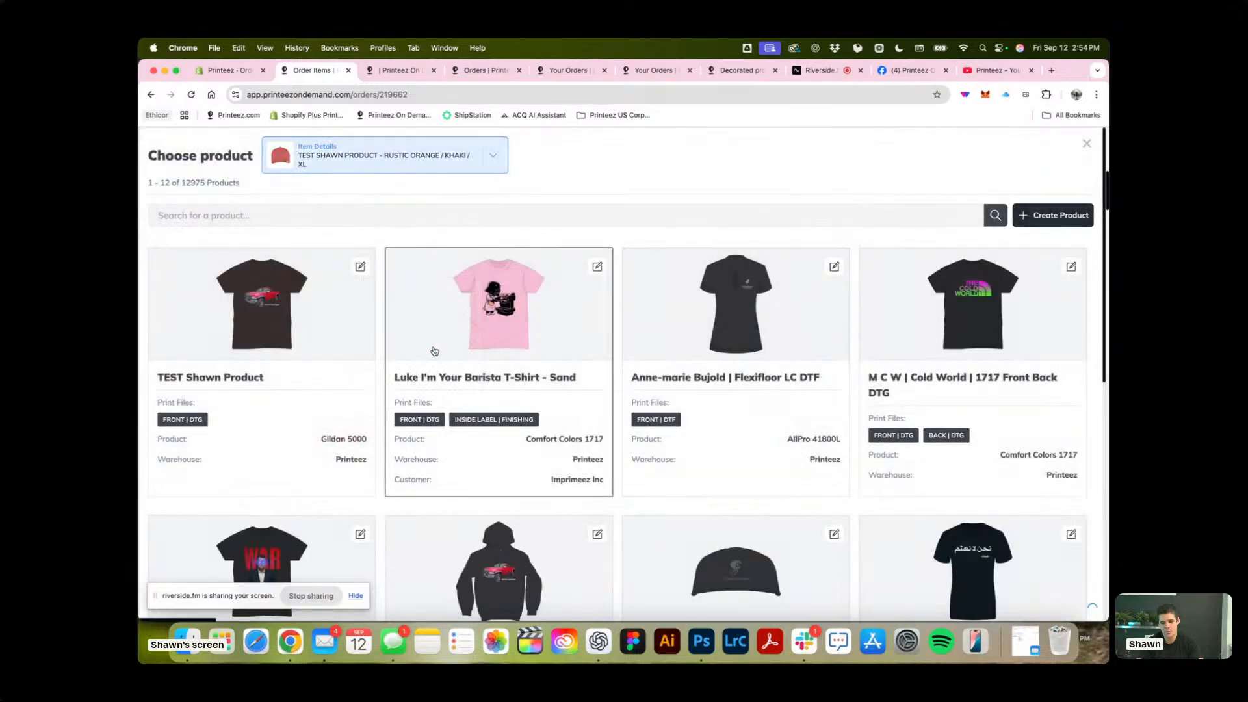
left_click(547, 198)
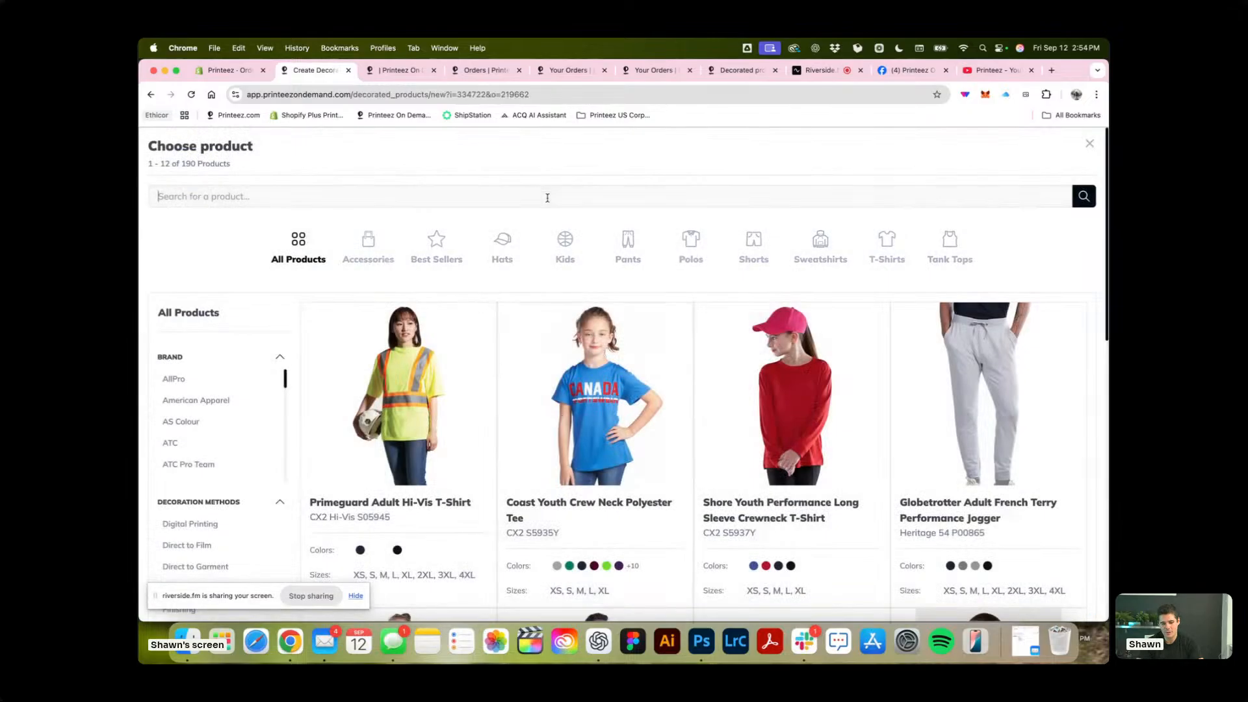
type("6606")
key("Return")
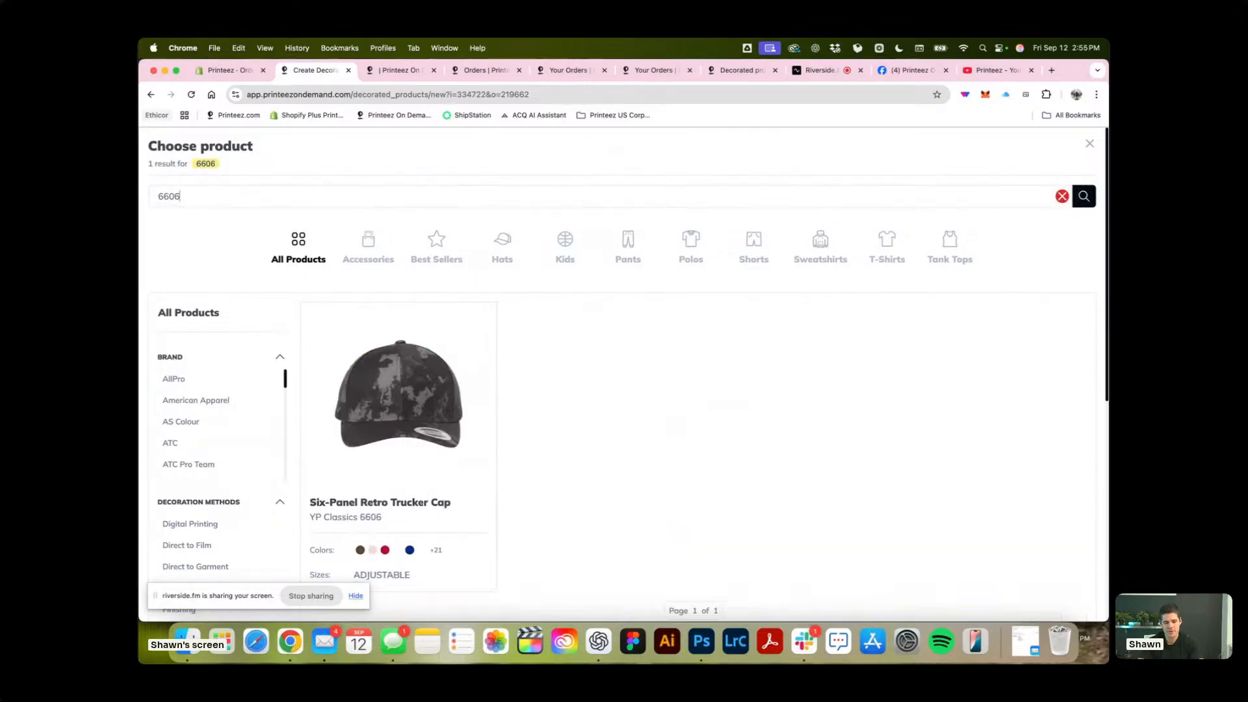
left_click(322, 412)
left_click(725, 403)
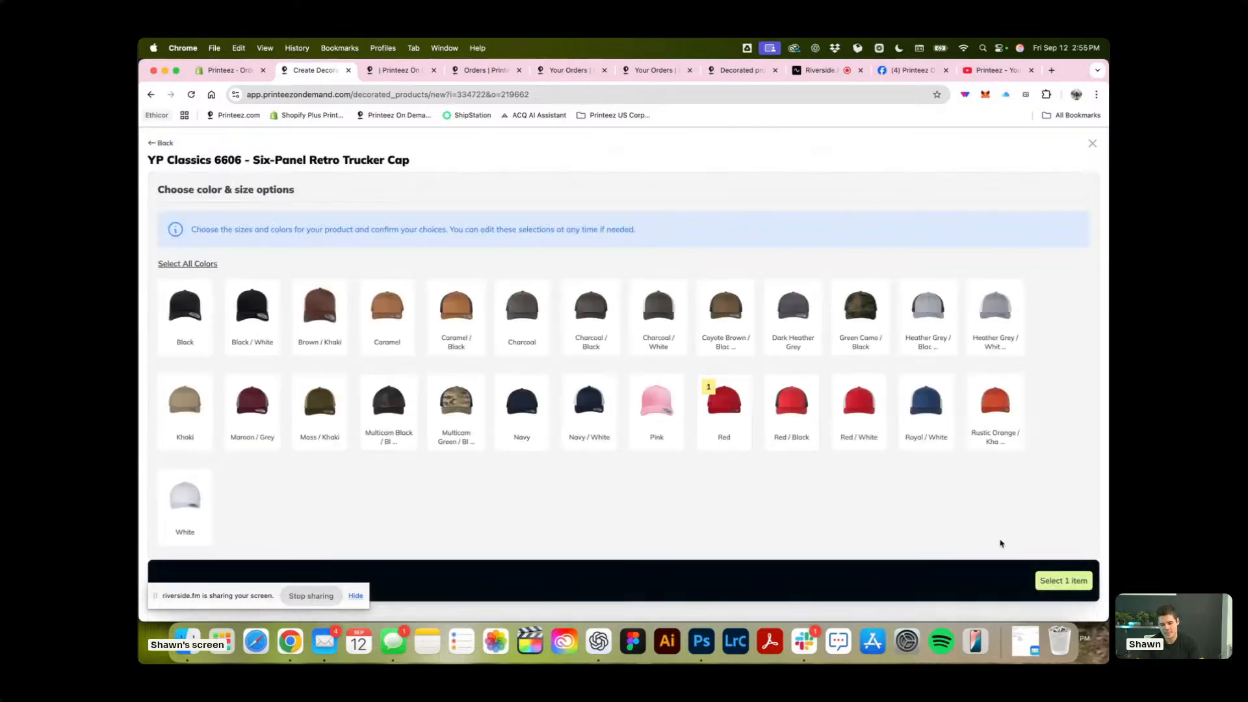
left_click(1063, 580)
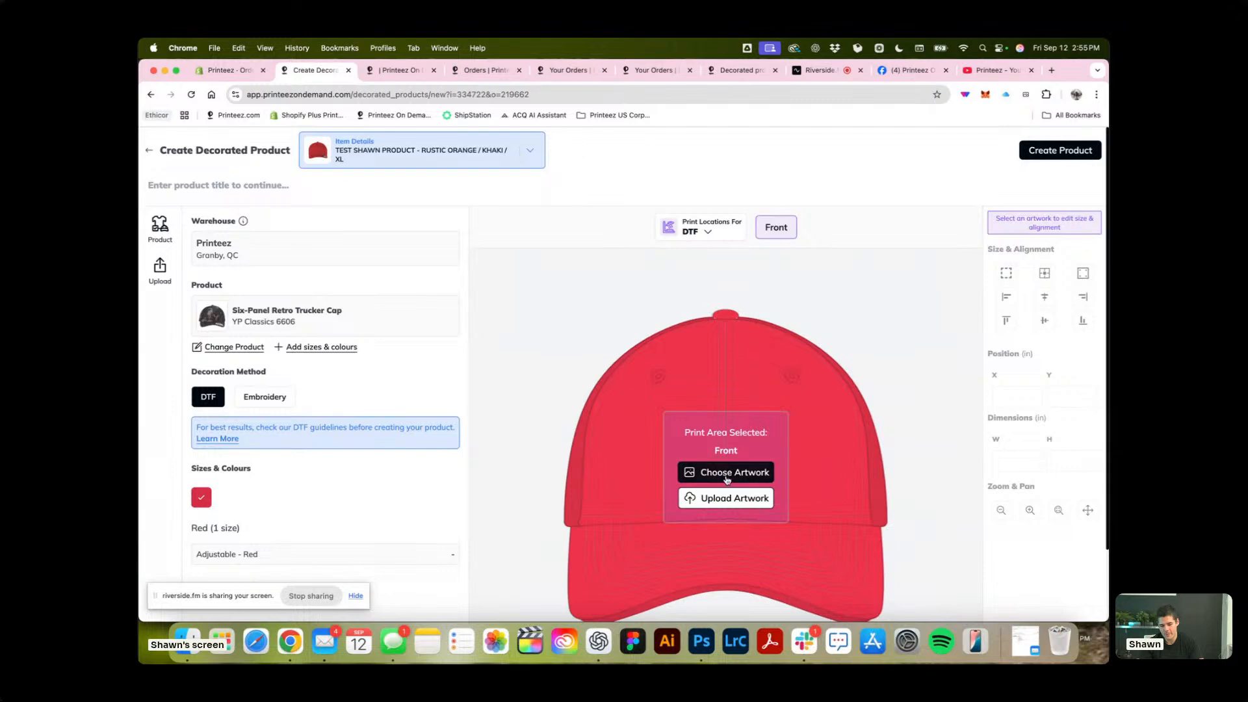
Add the STANZIA library artwork to the cap's front, give it the test product's title, and create the decorated product.
left_click(728, 474)
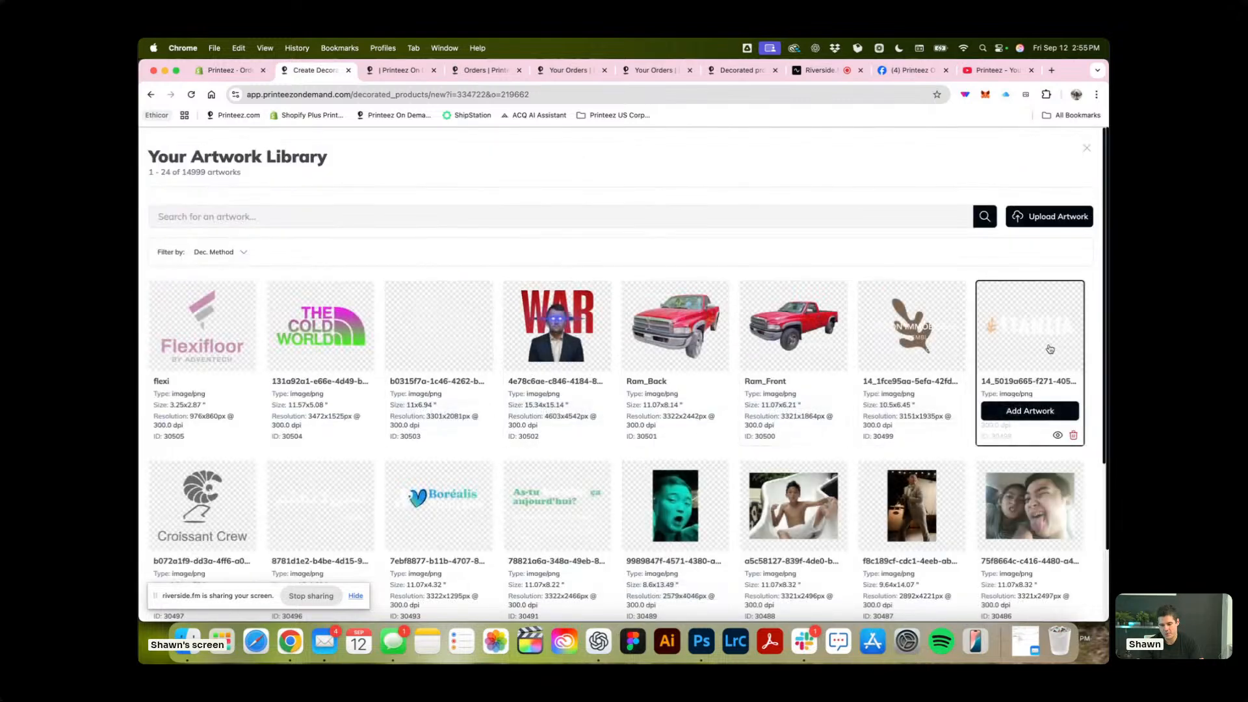
left_click(1042, 413)
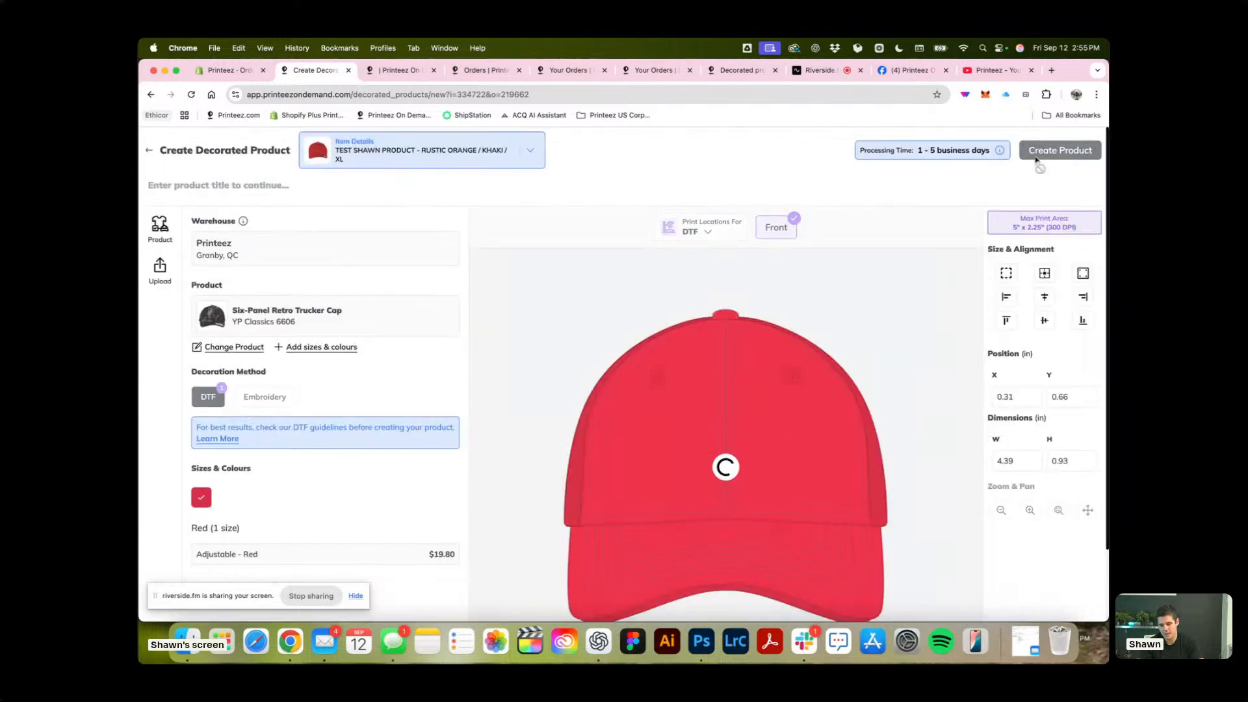
left_click(1060, 151)
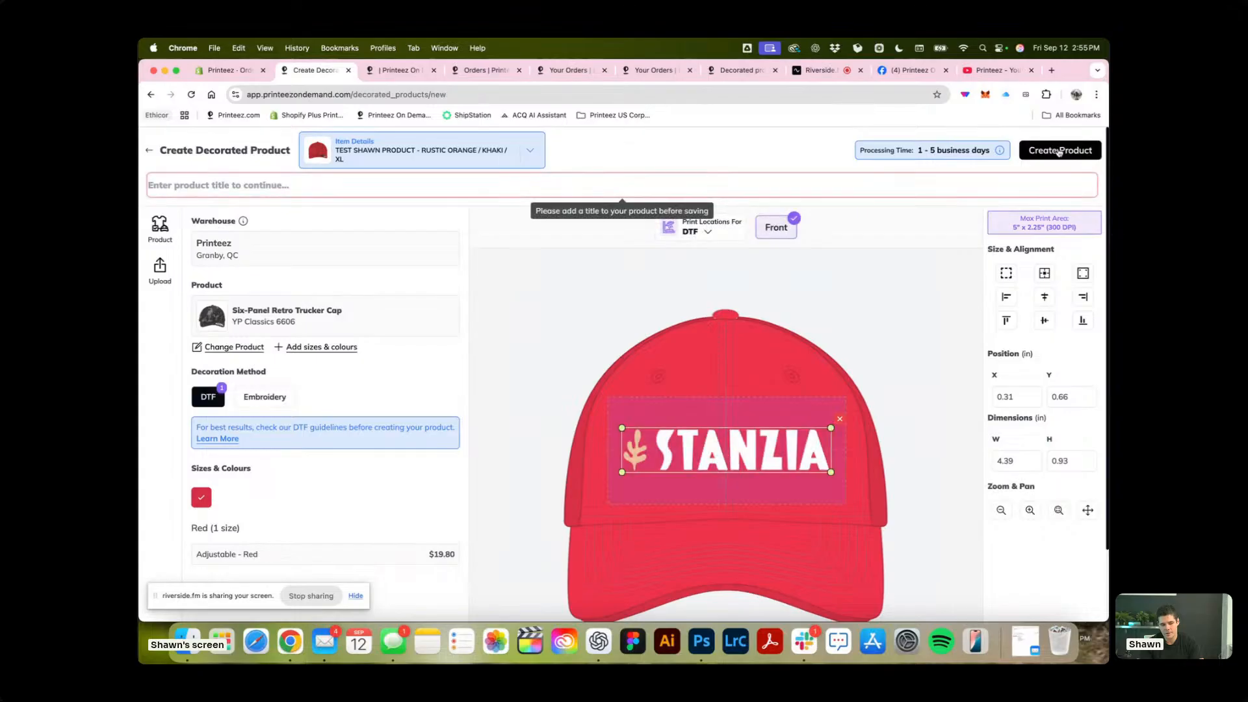
left_click(544, 188)
type("TEST Shawn Product")
left_click(1060, 150)
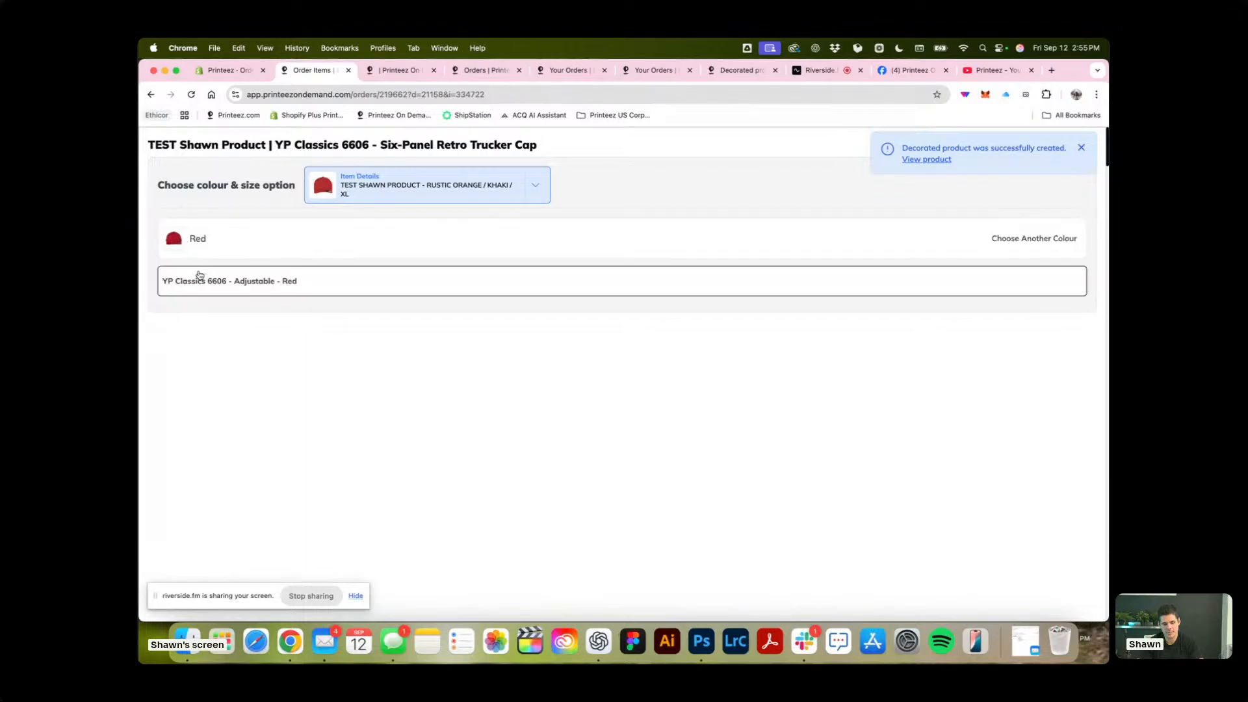
Assign the YP Classics 6606 - Adjustable - Red variant to the XL order item and check its updated details.
left_click(256, 294)
left_click(1043, 325)
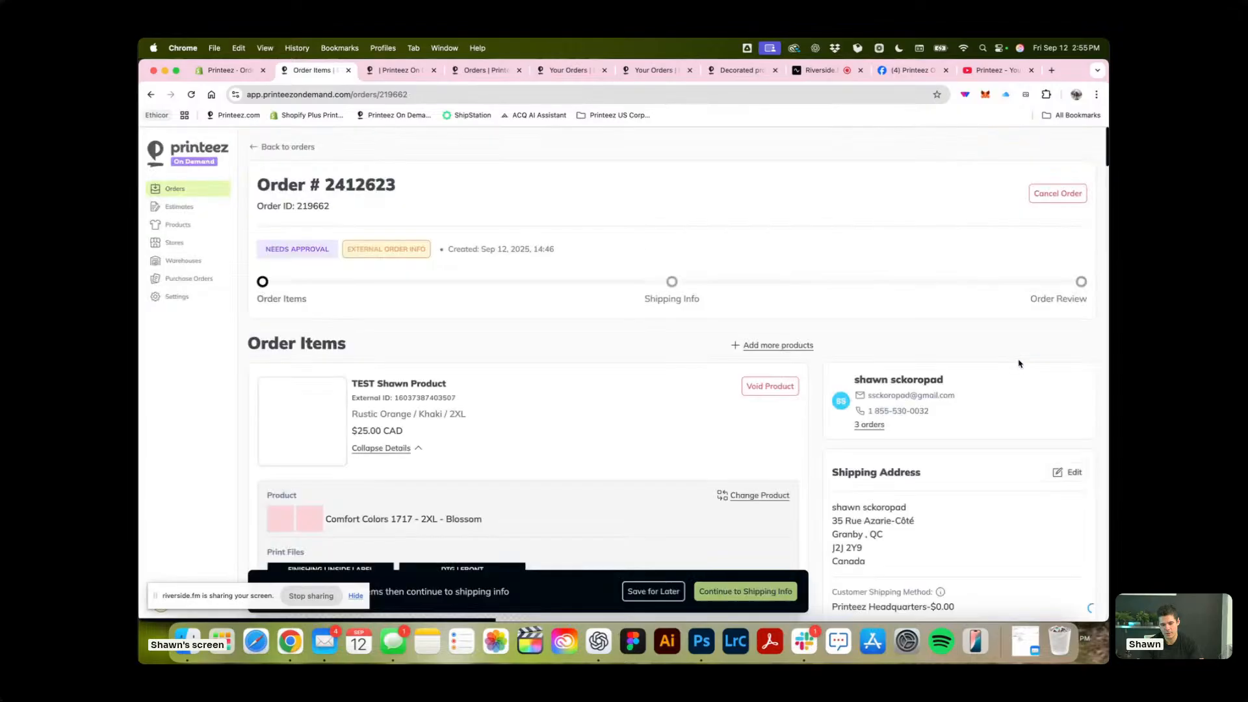
scroll(472, 385, "down", 3)
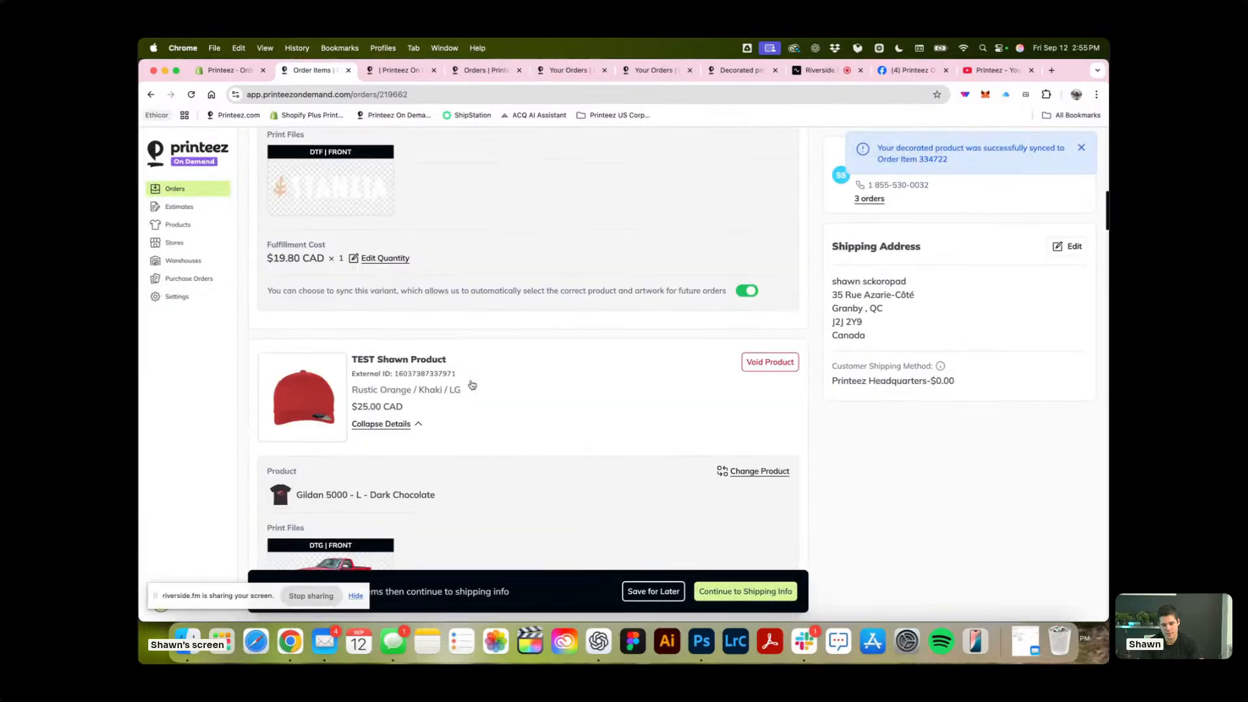
scroll(472, 384, "up", 5)
scroll(472, 384, "down", 4)
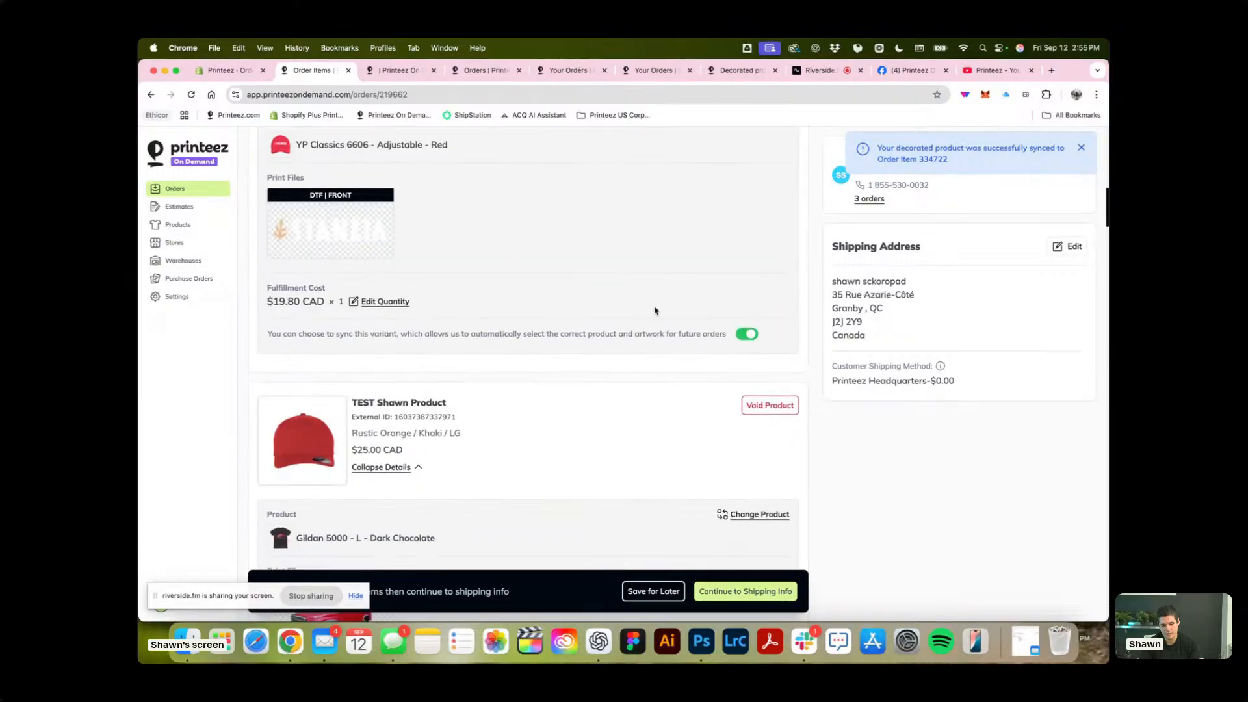
Change the Rustic Orange / Khaki / LG item to the Luke I'm Your Barista T-Shirt in Orchid, size M, and continue to shipping info.
scroll(655, 311, "down", 15)
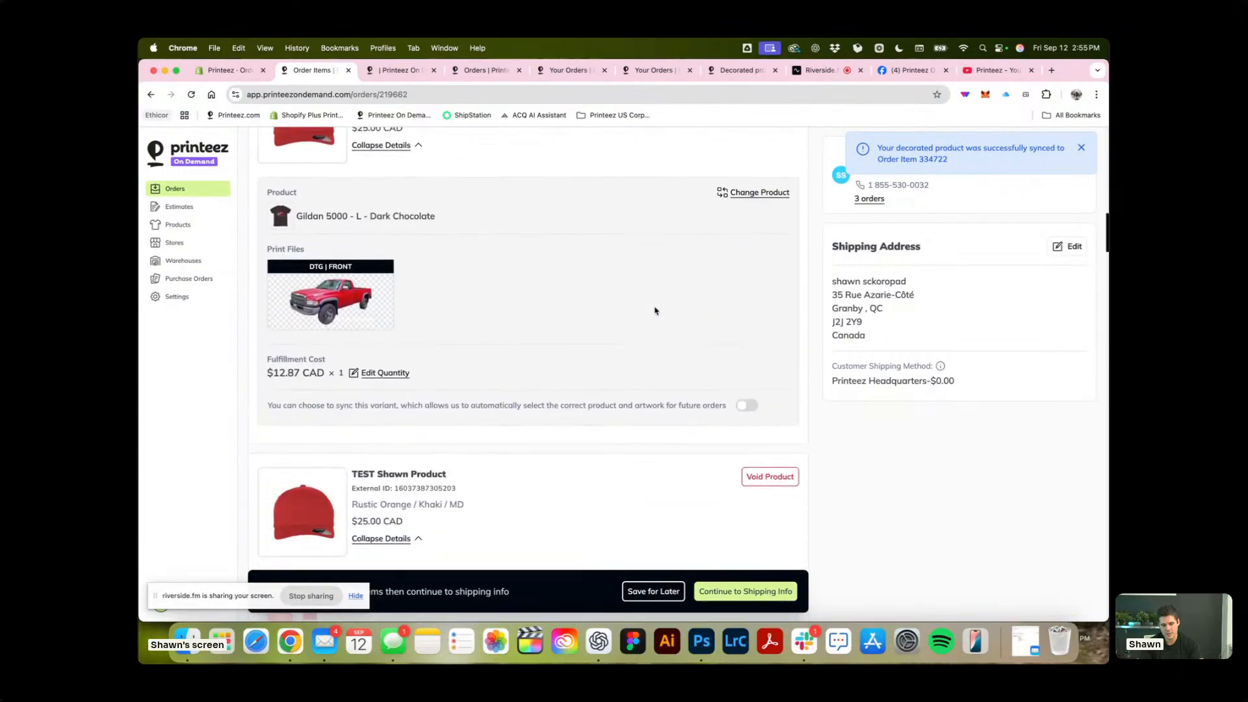
scroll(655, 311, "down", 1)
scroll(757, 215, "up", 2)
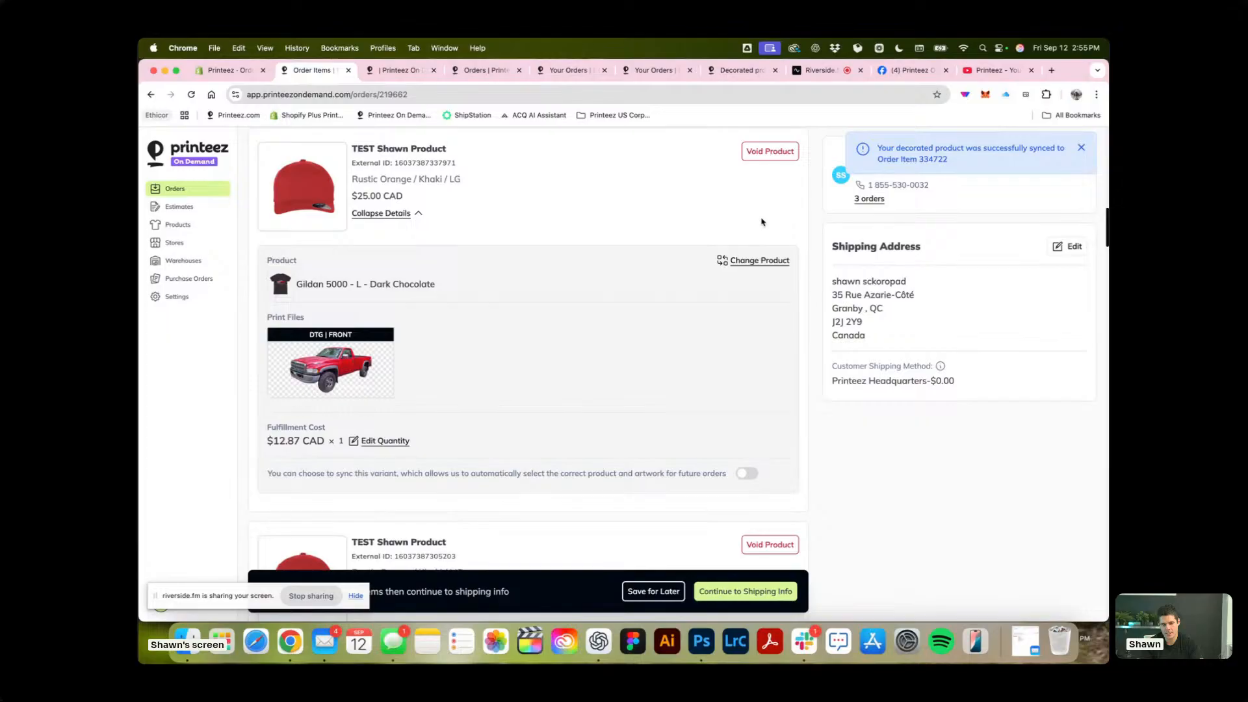
left_click(756, 260)
left_click(656, 418)
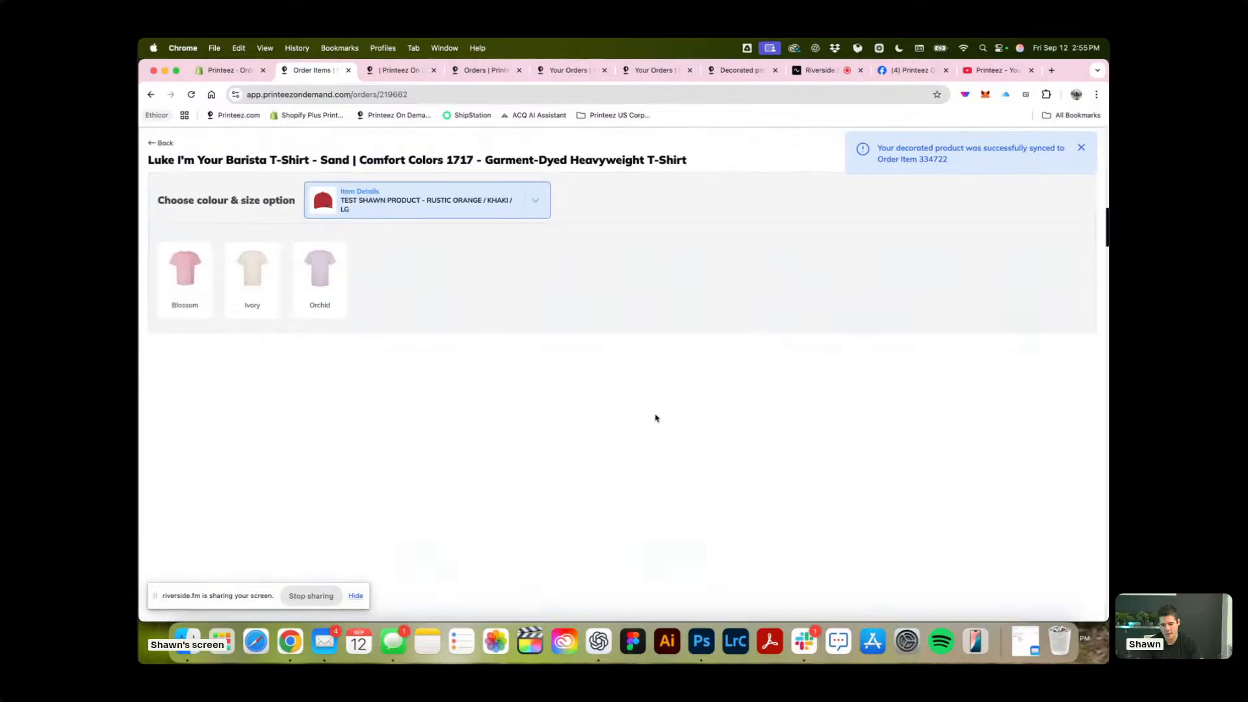
left_click(340, 309)
left_click(361, 334)
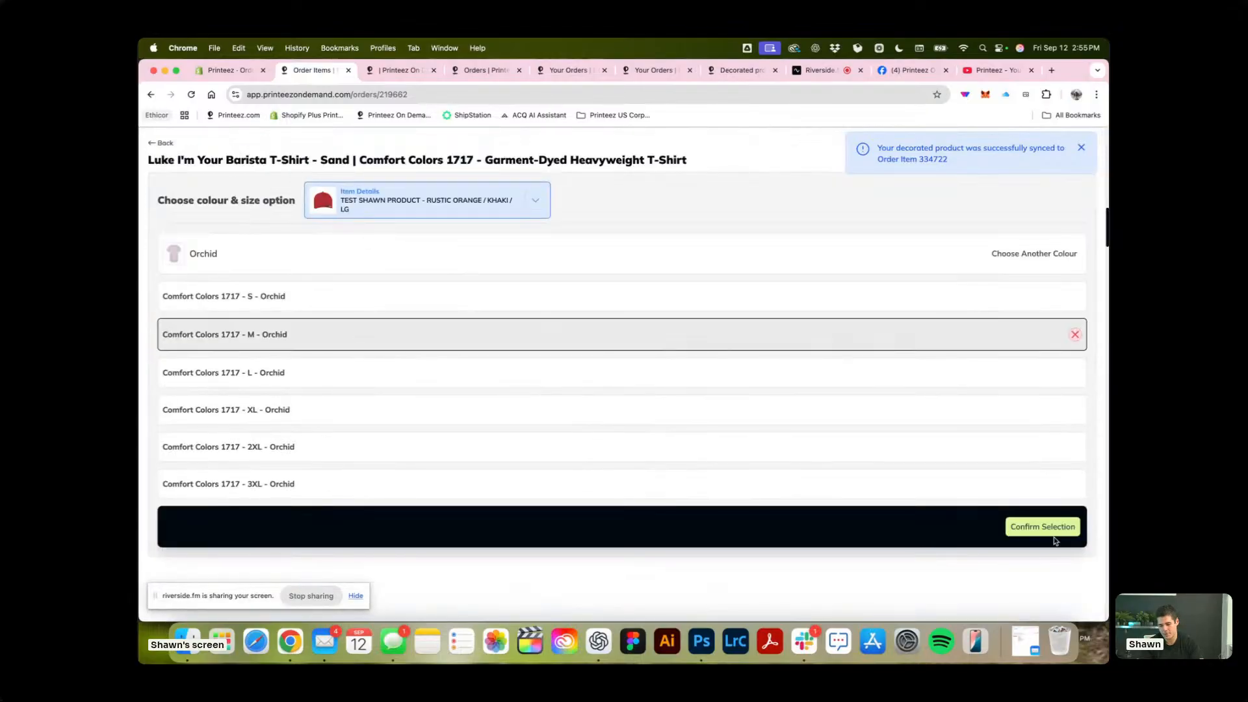
left_click(1047, 528)
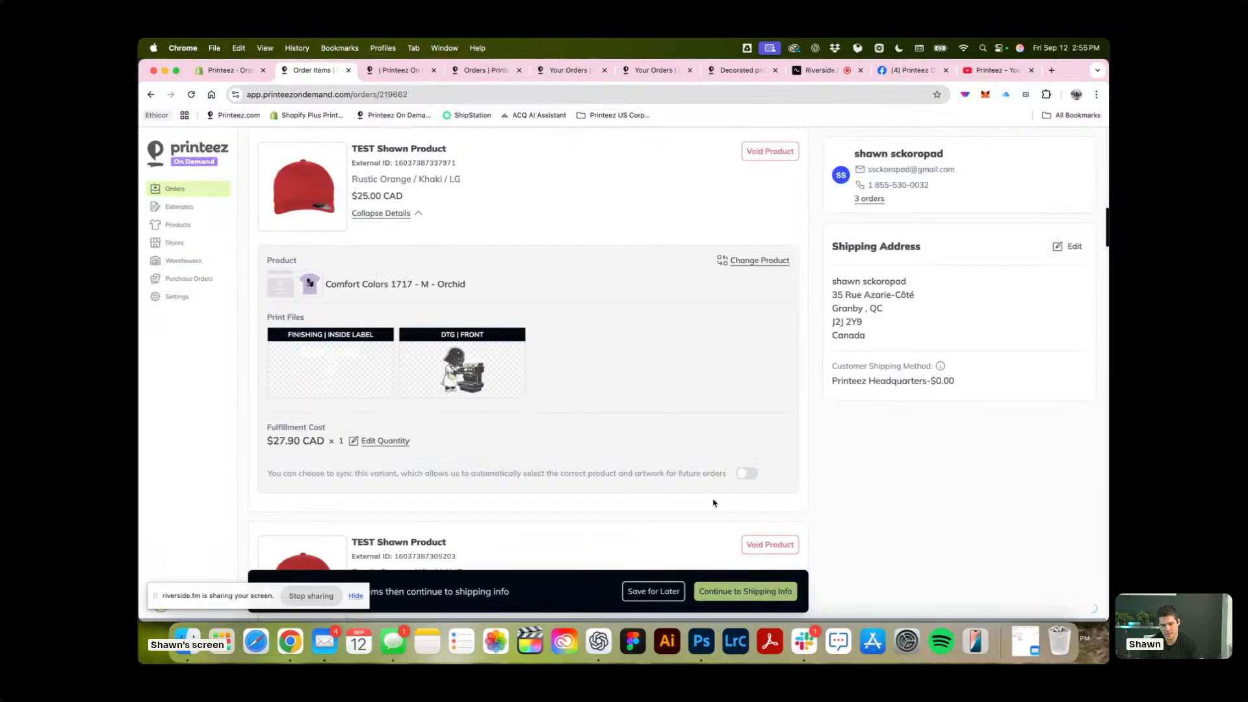
left_click(720, 594)
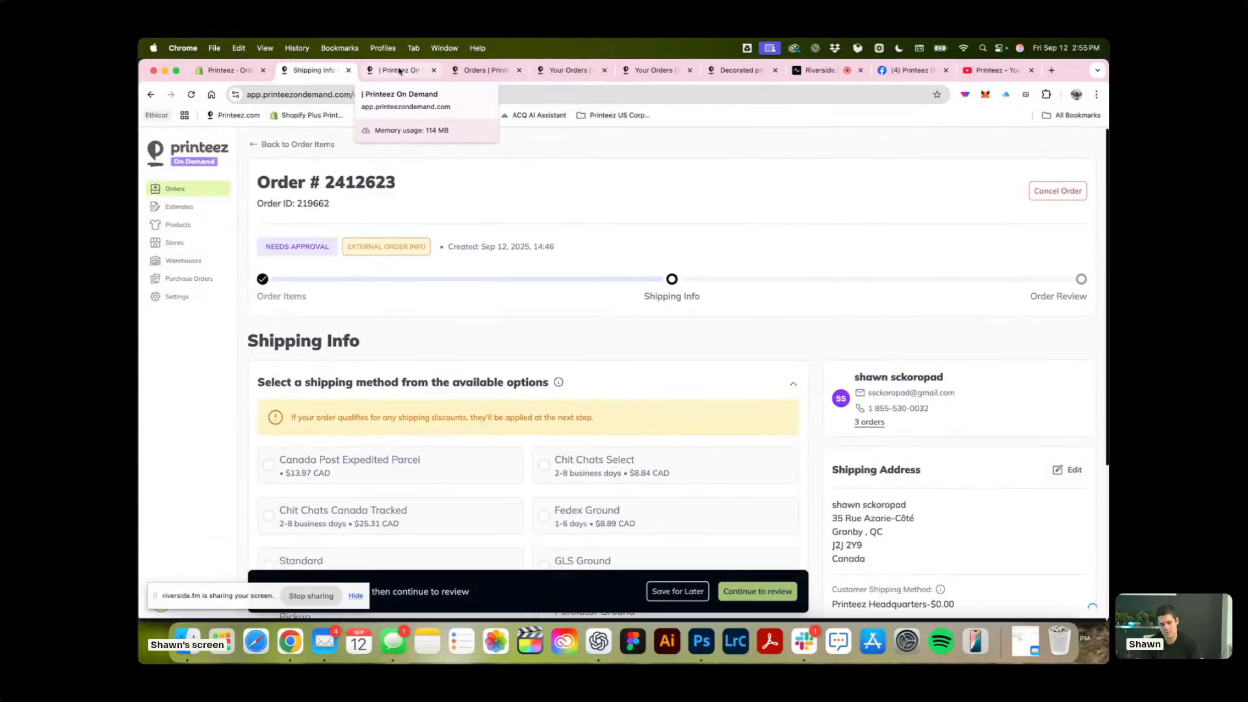
Restart the product sync for the Printeez store's test product and choose the Gildan 5000 test decorated product.
left_click(399, 71)
scroll(646, 241, "up", 10)
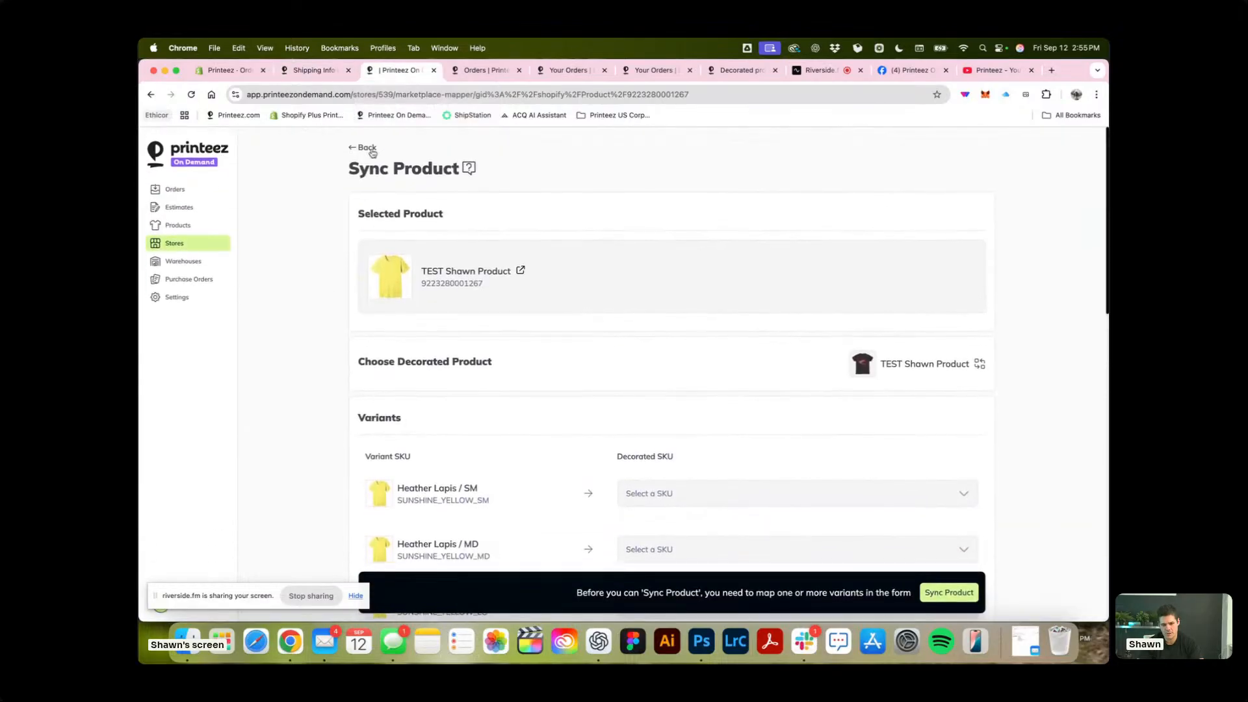
left_click(368, 148)
left_click(934, 154)
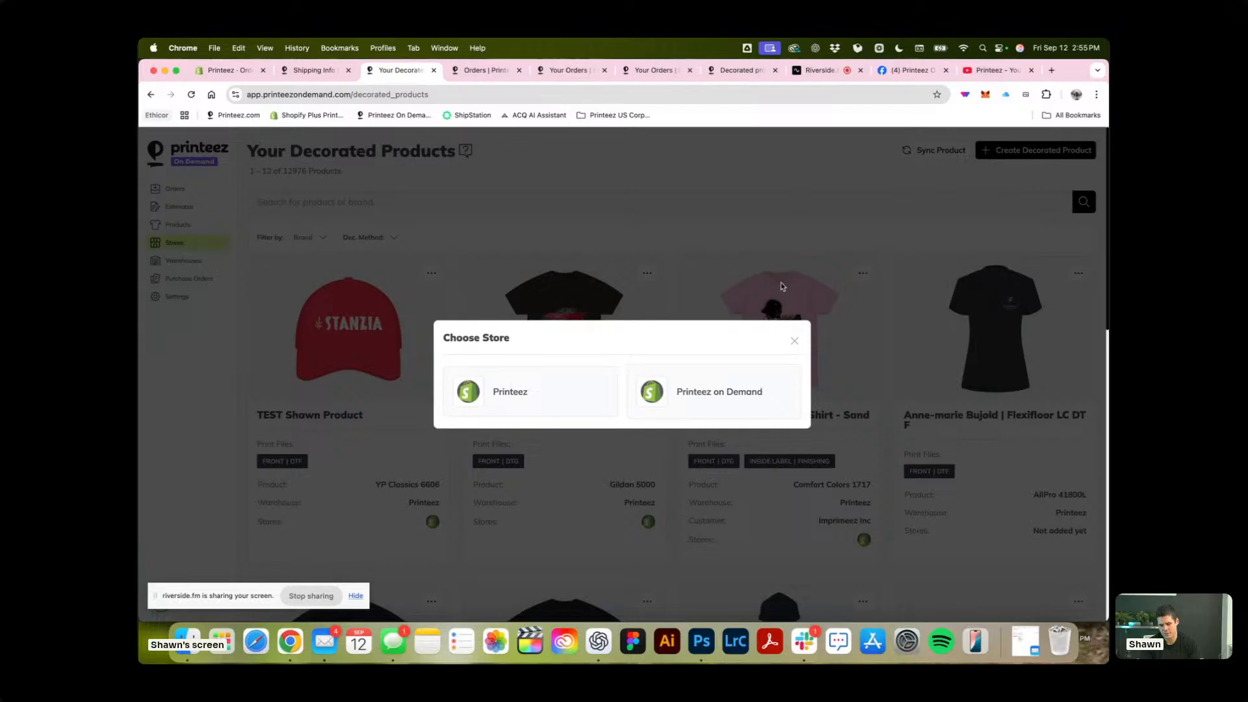
left_click(529, 389)
left_click(603, 409)
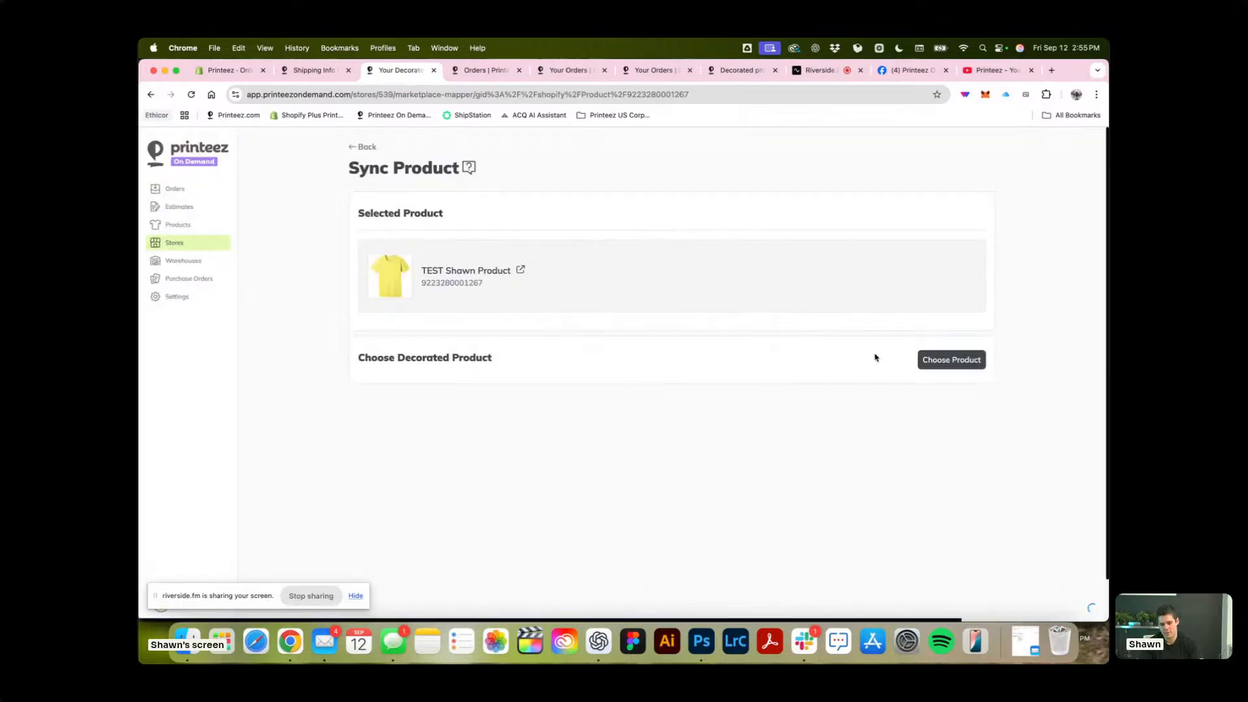
left_click(952, 360)
left_click(614, 358)
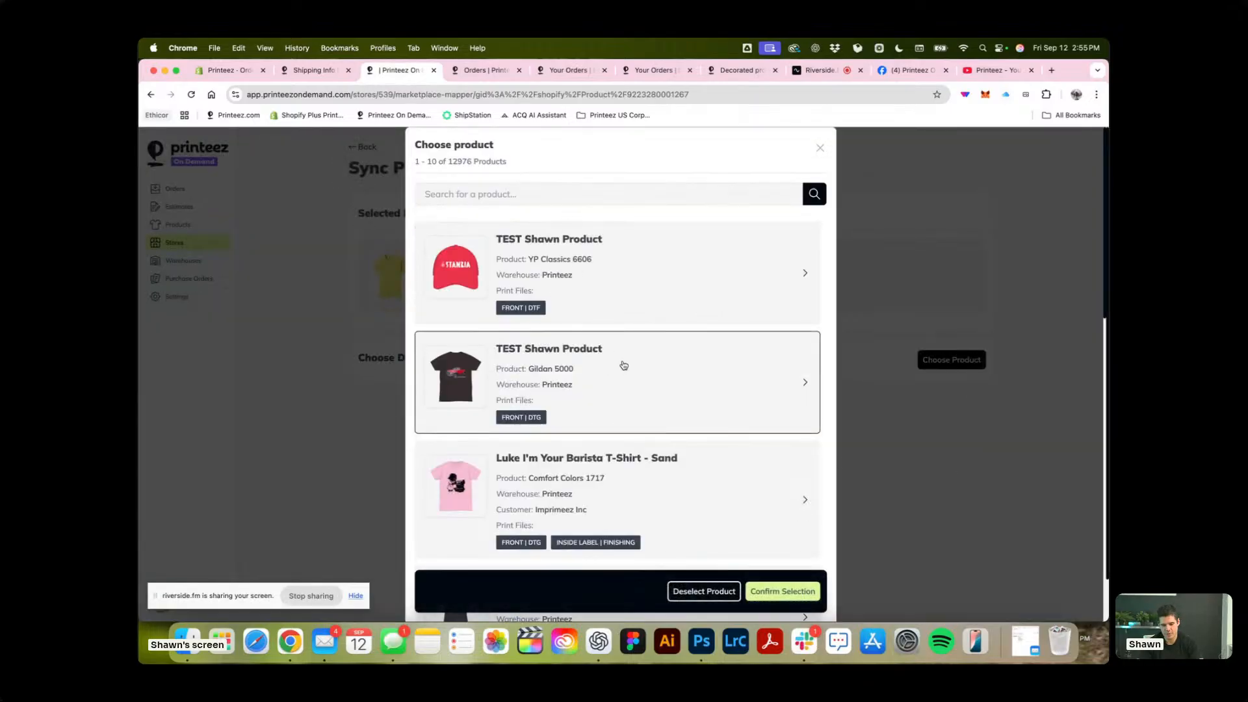
left_click(794, 591)
Examine which decorated SKU each Heather Lapis, Heather Brown and Rustic Orange variant is mapped to.
scroll(853, 343, "down", 5)
scroll(853, 344, "down", 10)
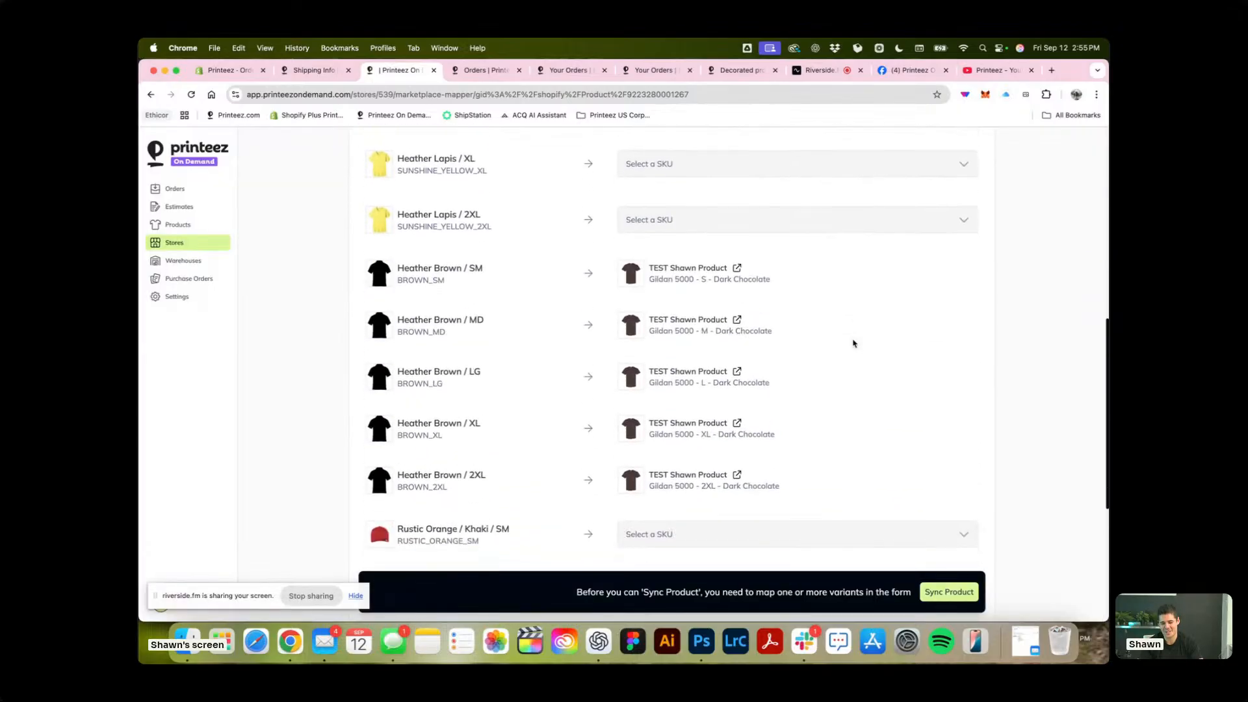
scroll(854, 344, "up", 3)
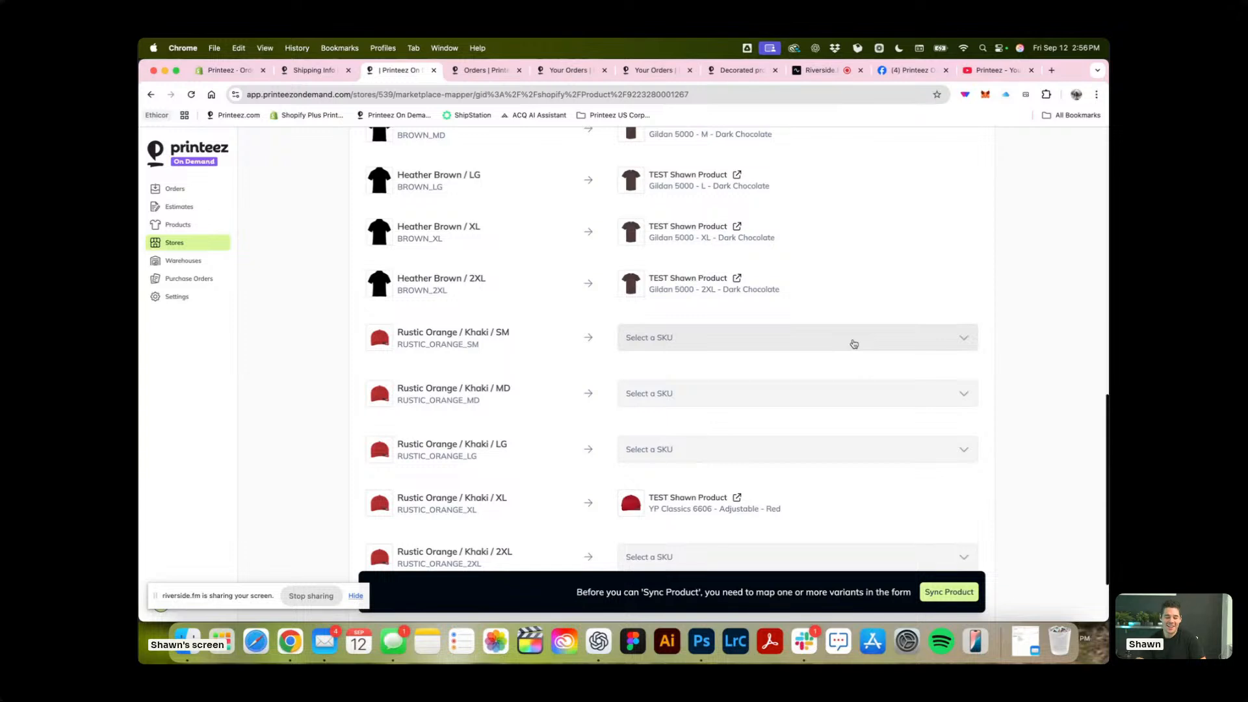
scroll(854, 344, "up", 3)
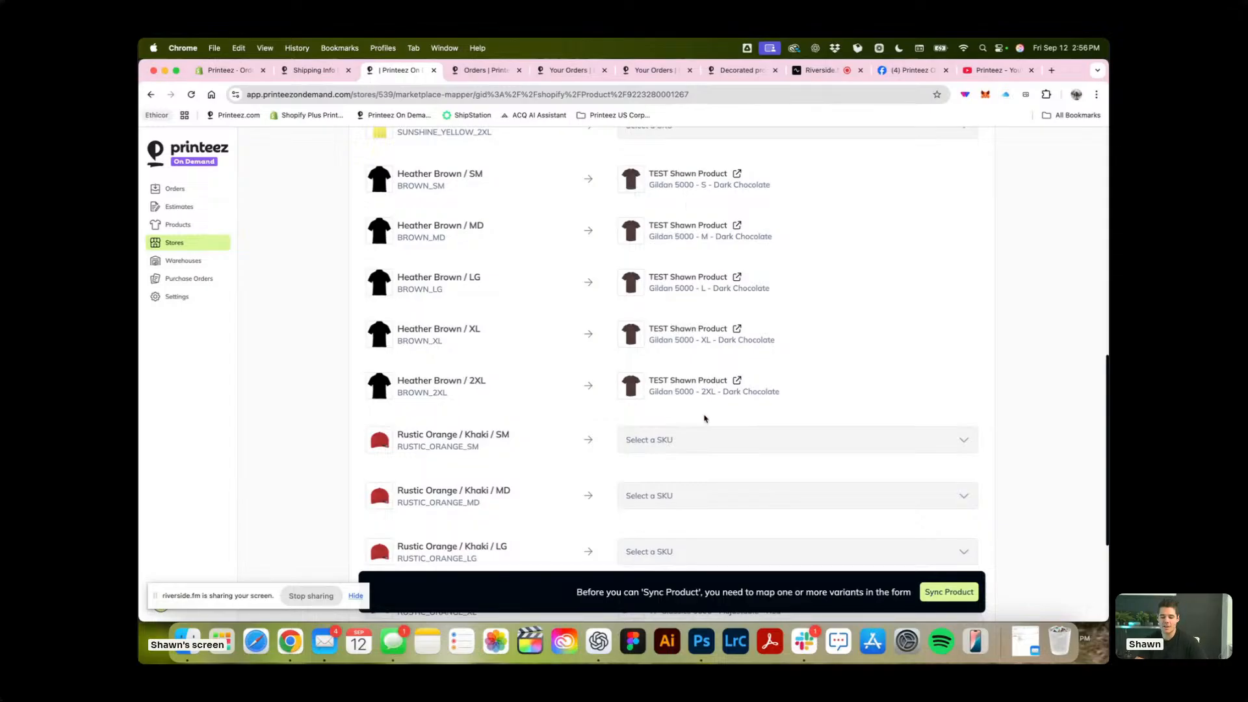
scroll(706, 418, "down", 3)
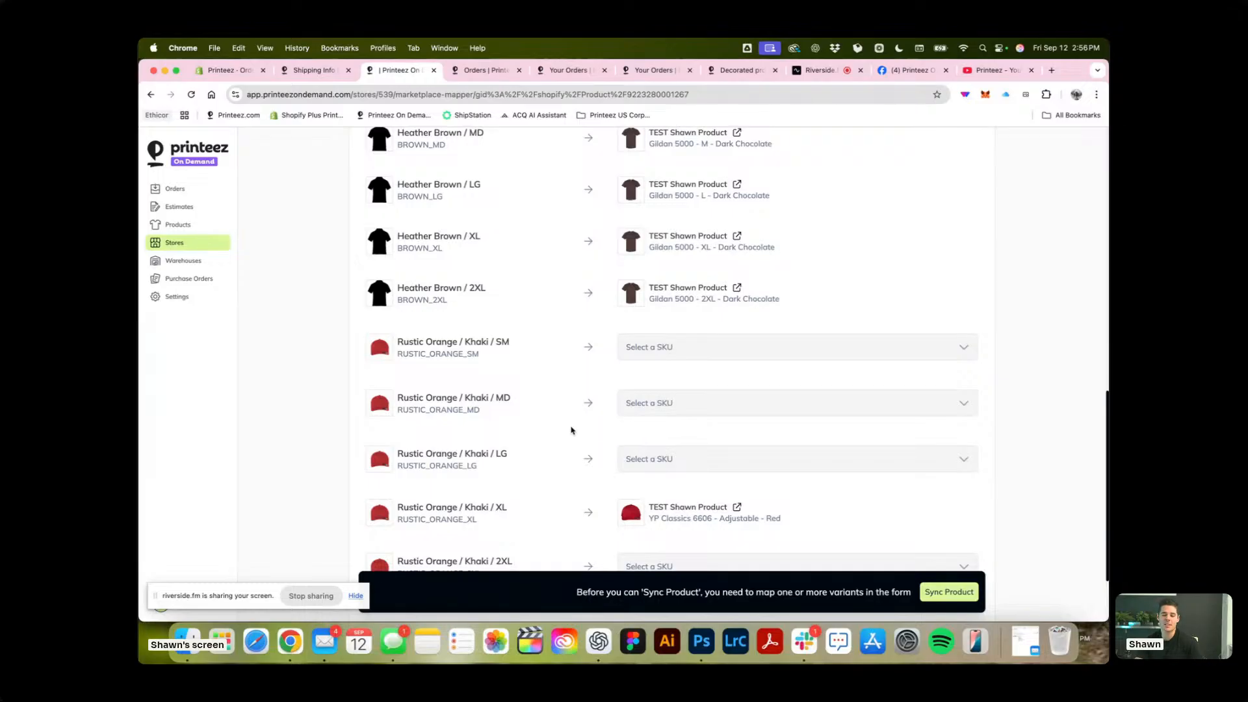
scroll(579, 433, "down", 3)
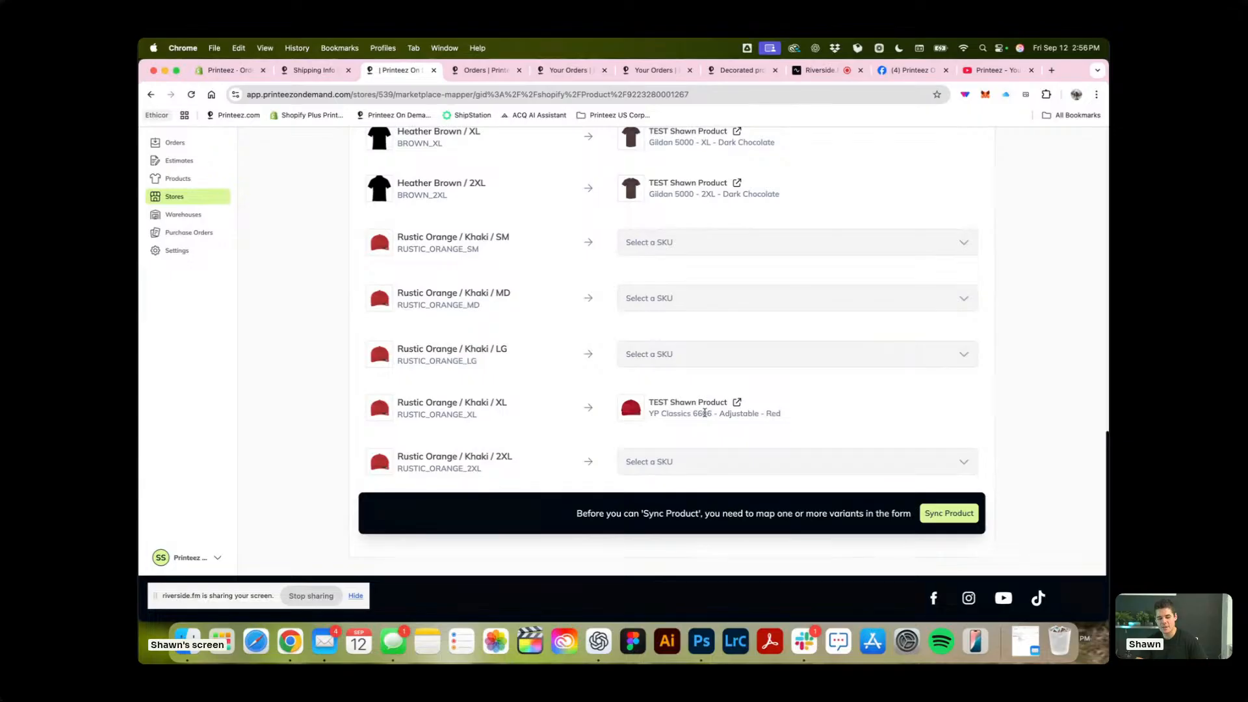
scroll(696, 399, "up", 15)
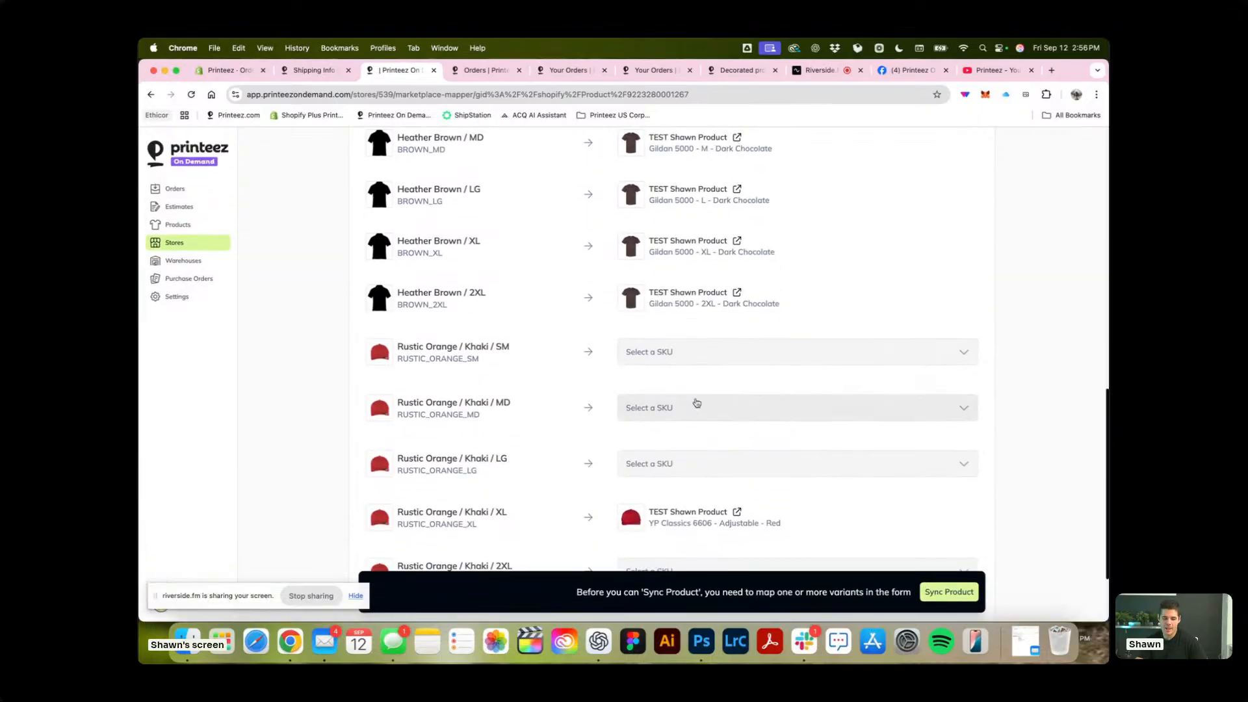
scroll(695, 402, "down", 5)
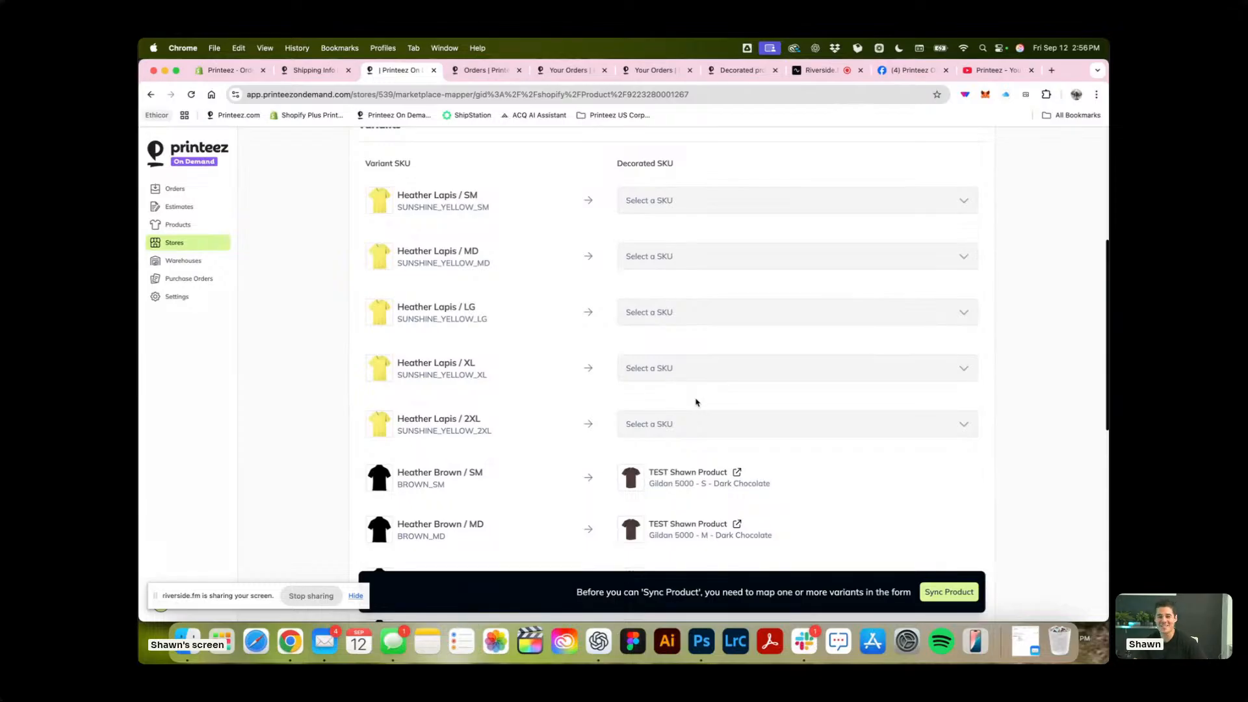
scroll(695, 402, "up", 5)
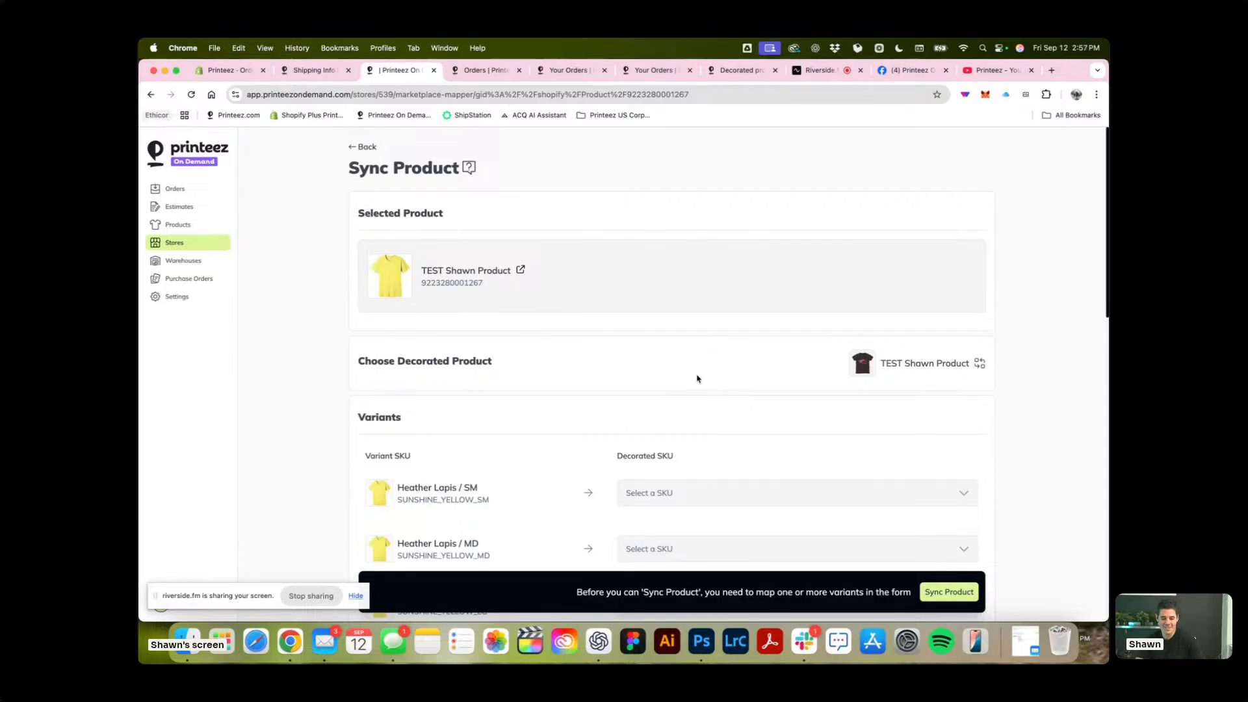
scroll(619, 383, "down", 10)
scroll(620, 382, "up", 10)
Switch to the incognito Chrome window with the other Printeez On Demand account and open its home page.
key("ctrl+Up")
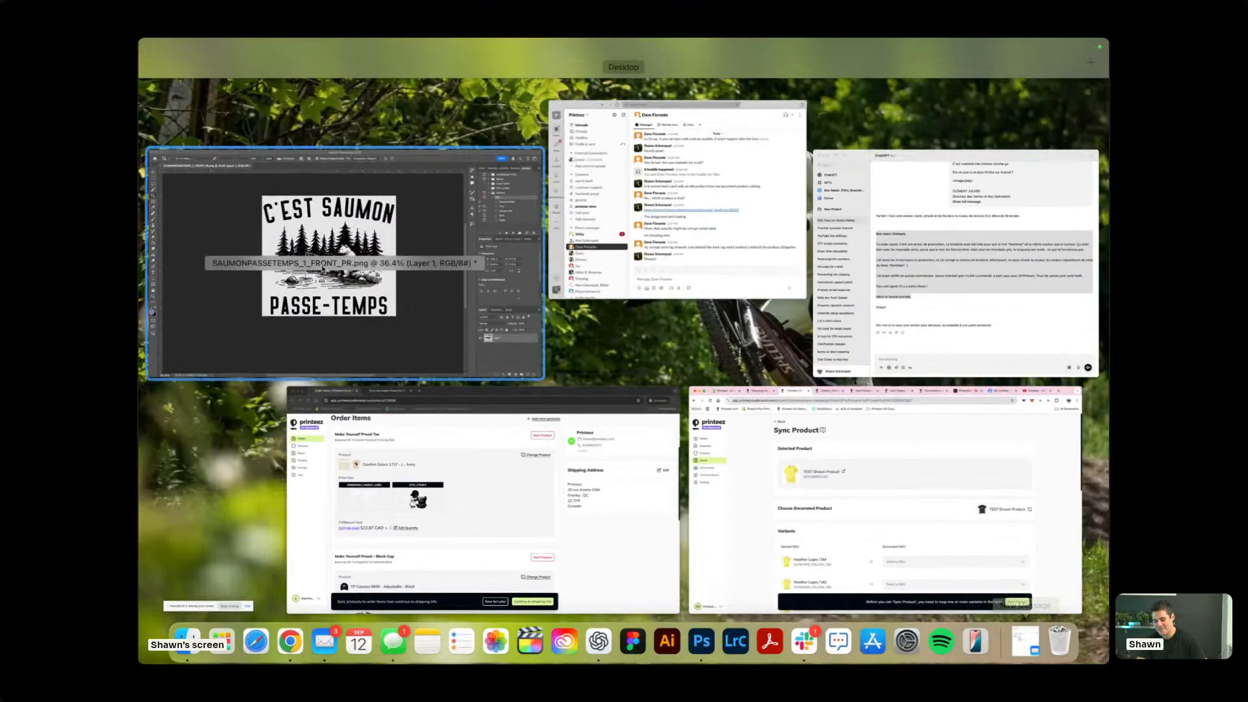
left_click(426, 490)
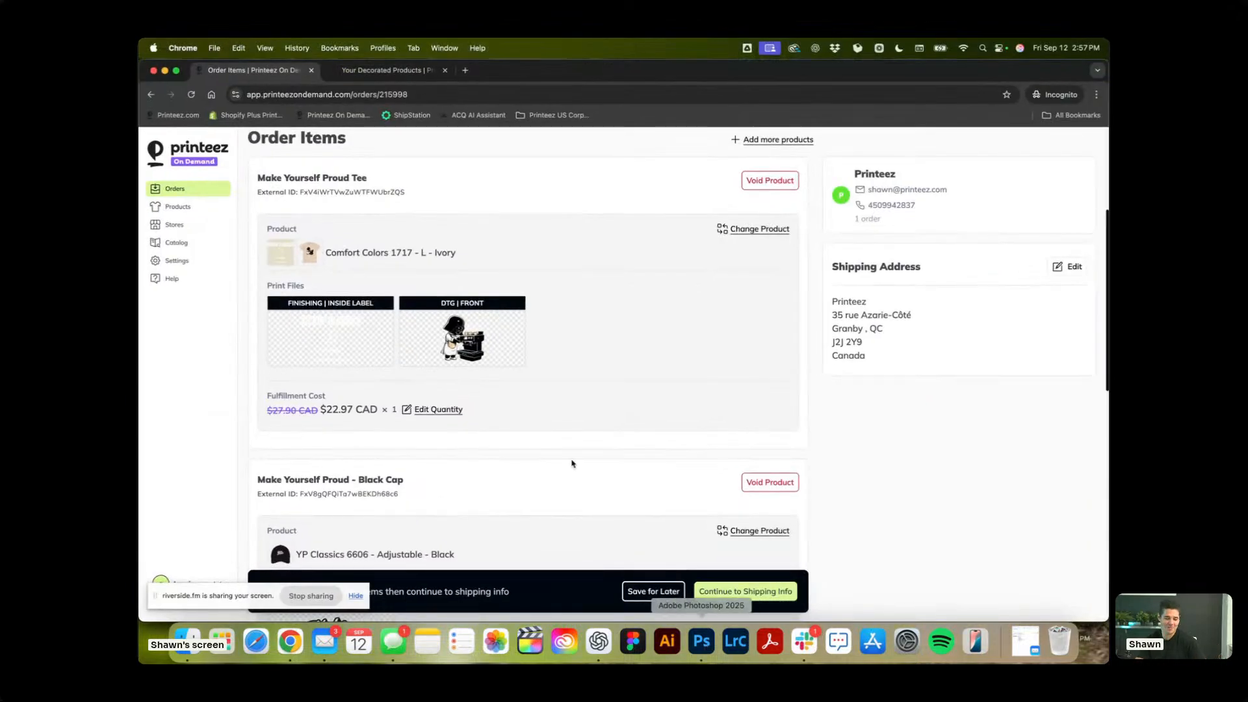
left_click(197, 153)
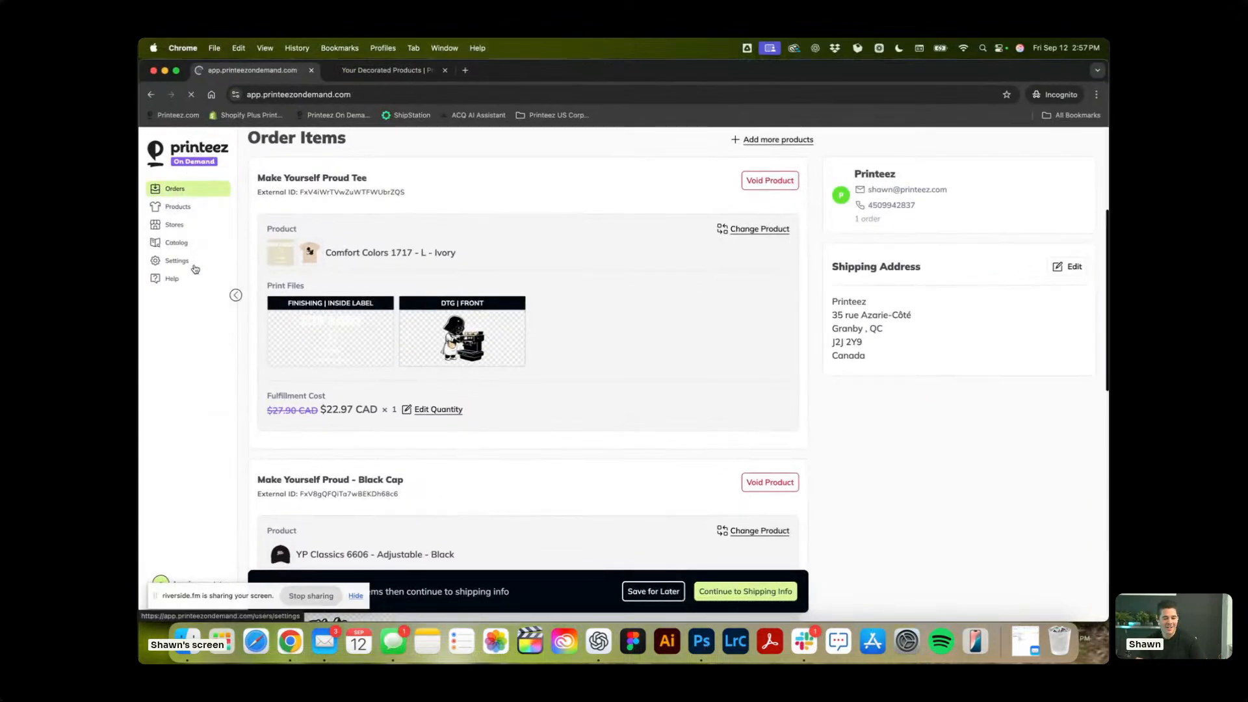